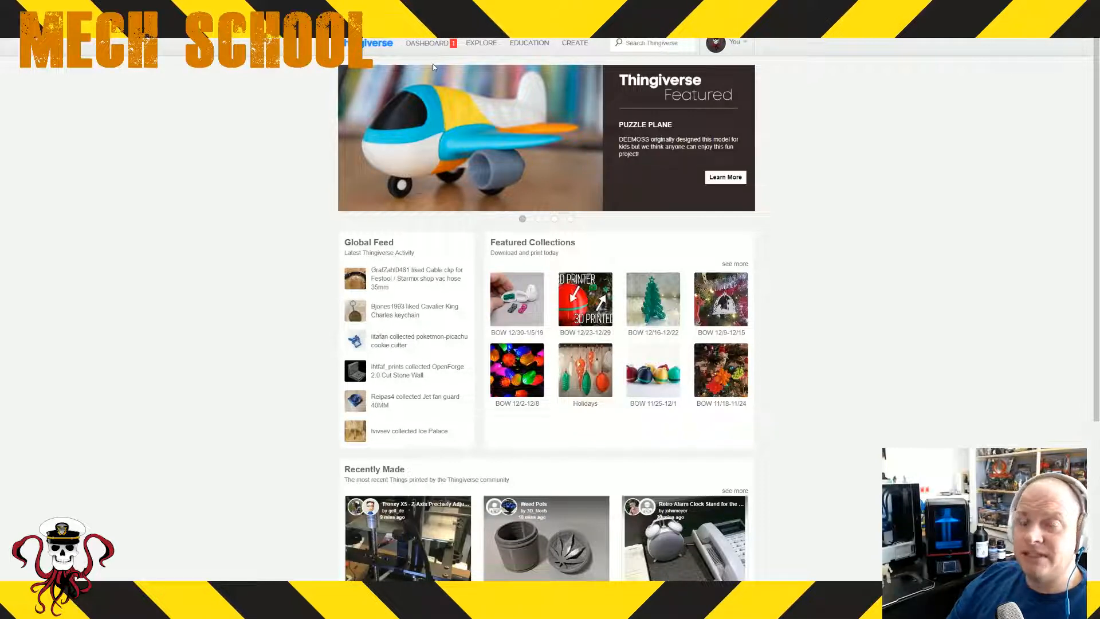
- Search the model library for "Battletech" and browse through the matching things
{"action": "left_click", "coordinate": [643, 42]}
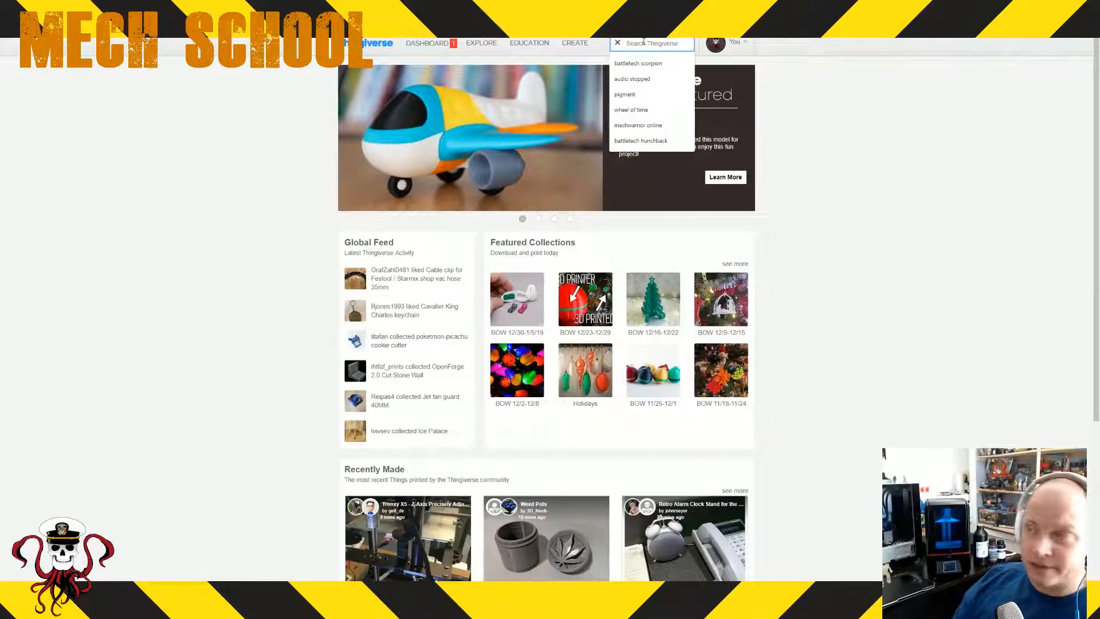
{"action": "type", "text": "Bat"}
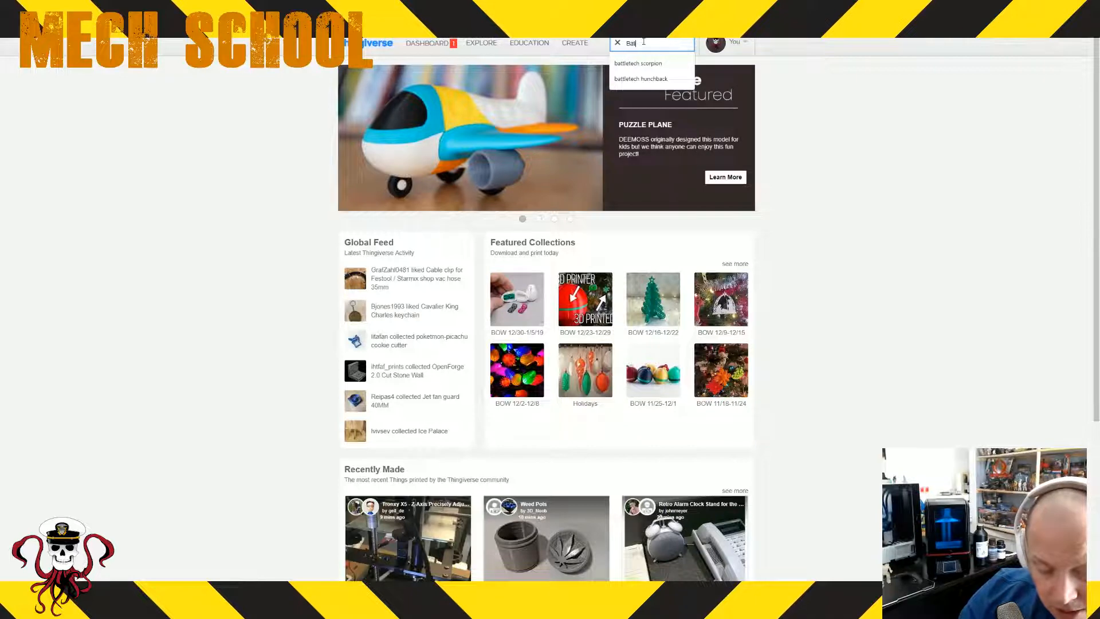
{"action": "type", "text": "tletech"}
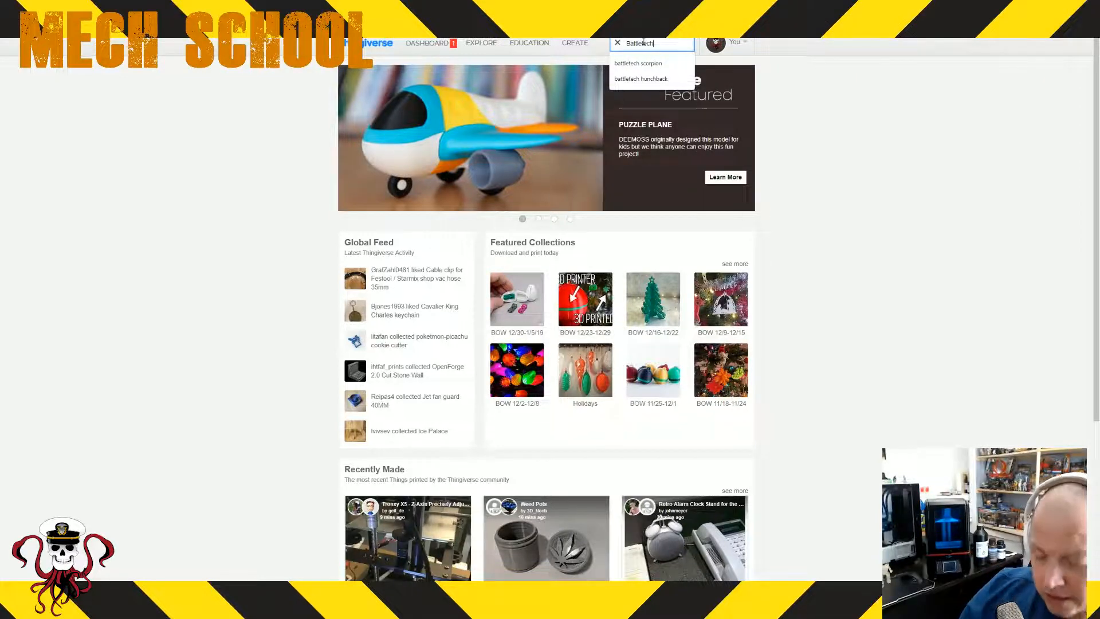
{"action": "key", "text": "Return"}
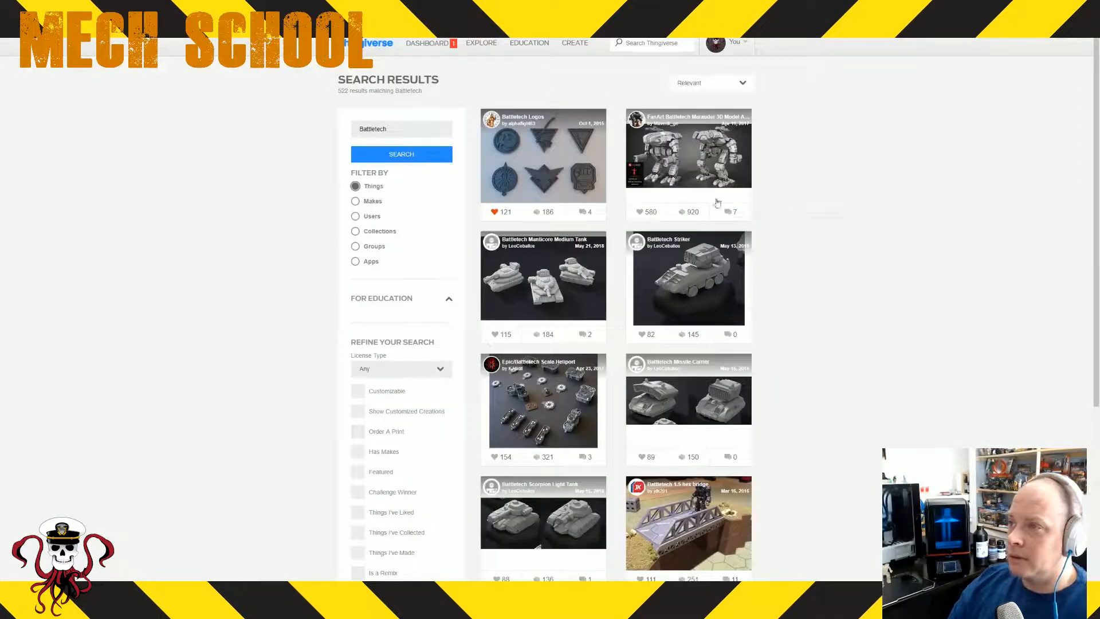
{"action": "scroll", "coordinate": [790, 229], "scroll_direction": "down", "scroll_amount": 3}
{"action": "scroll", "coordinate": [670, 236], "scroll_direction": "down", "scroll_amount": 9}
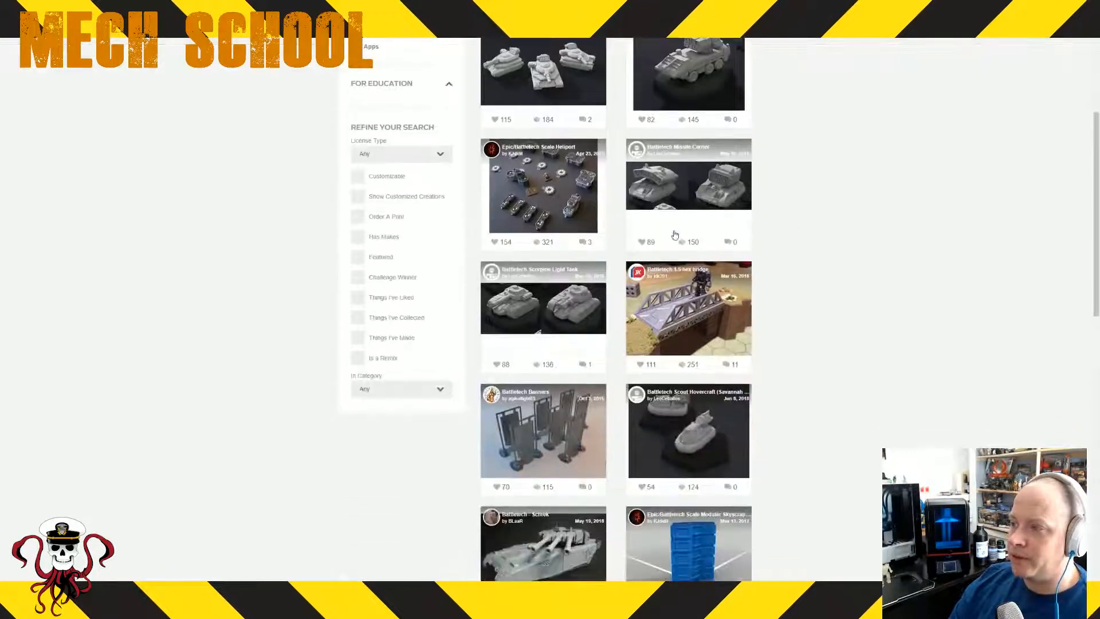
{"action": "scroll", "coordinate": [667, 235], "scroll_direction": "down", "scroll_amount": 12}
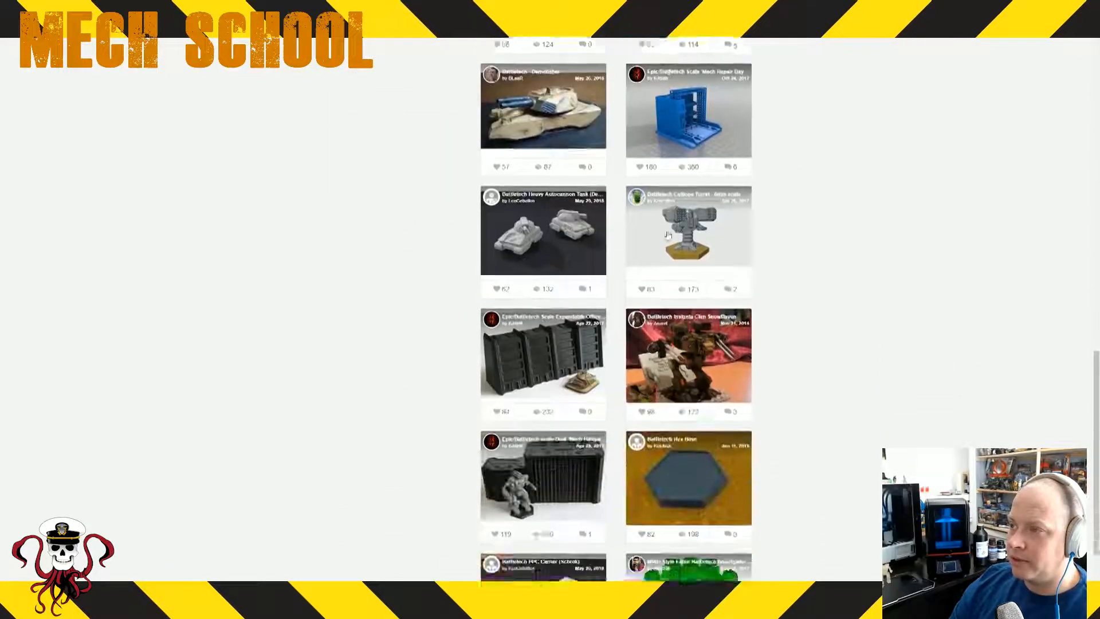
{"action": "scroll", "coordinate": [668, 235], "scroll_direction": "down", "scroll_amount": 6}
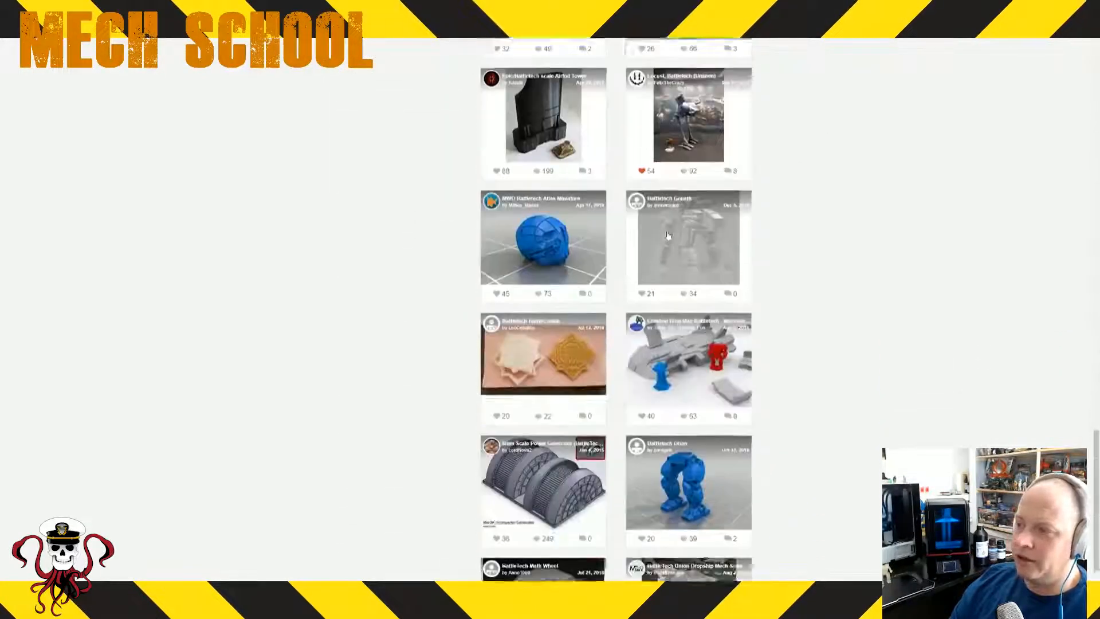
{"action": "scroll", "coordinate": [667, 236], "scroll_direction": "up", "scroll_amount": 12}
{"action": "scroll", "coordinate": [666, 238], "scroll_direction": "up", "scroll_amount": 15}
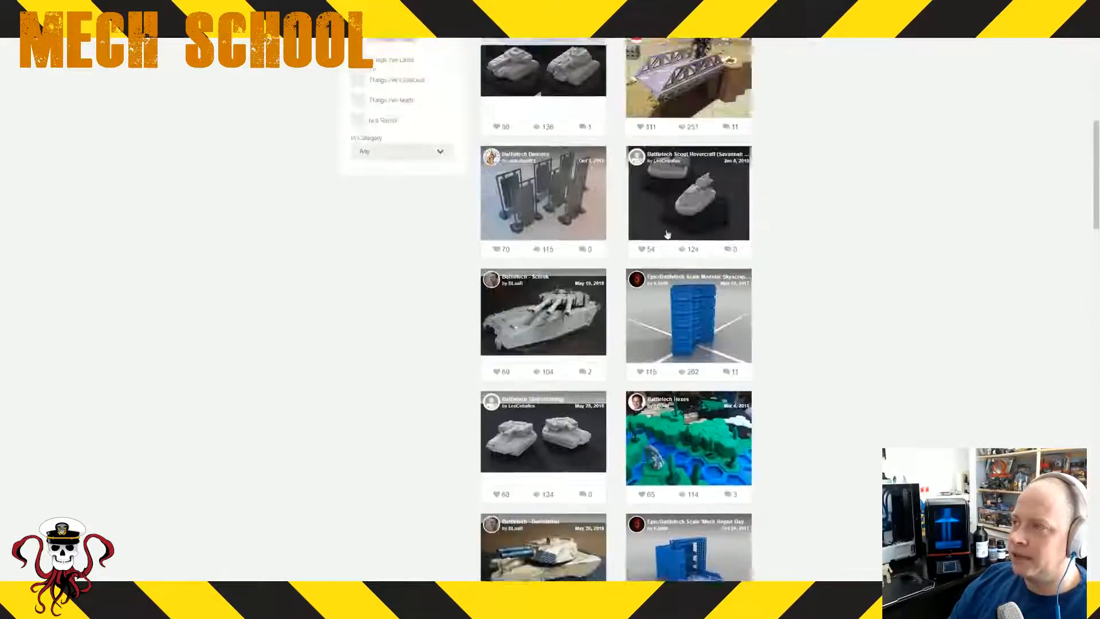
- Search the model library for "Dungeons & Dragons" and look through the matching things
{"action": "left_click", "coordinate": [685, 43]}
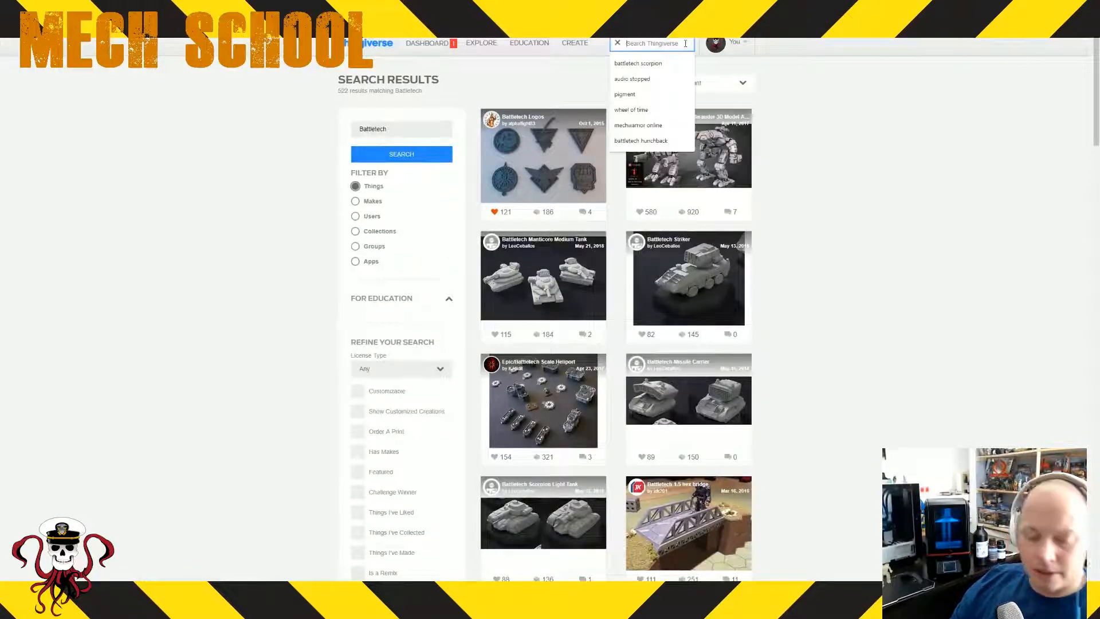
{"action": "type", "text": "Dun"}
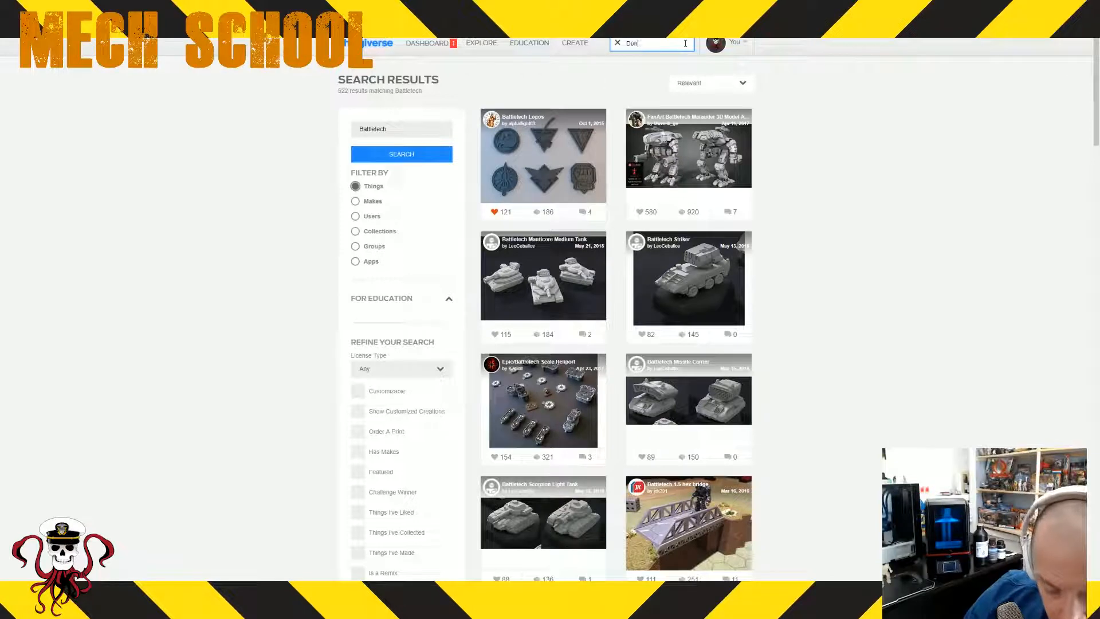
{"action": "type", "text": "geons "}
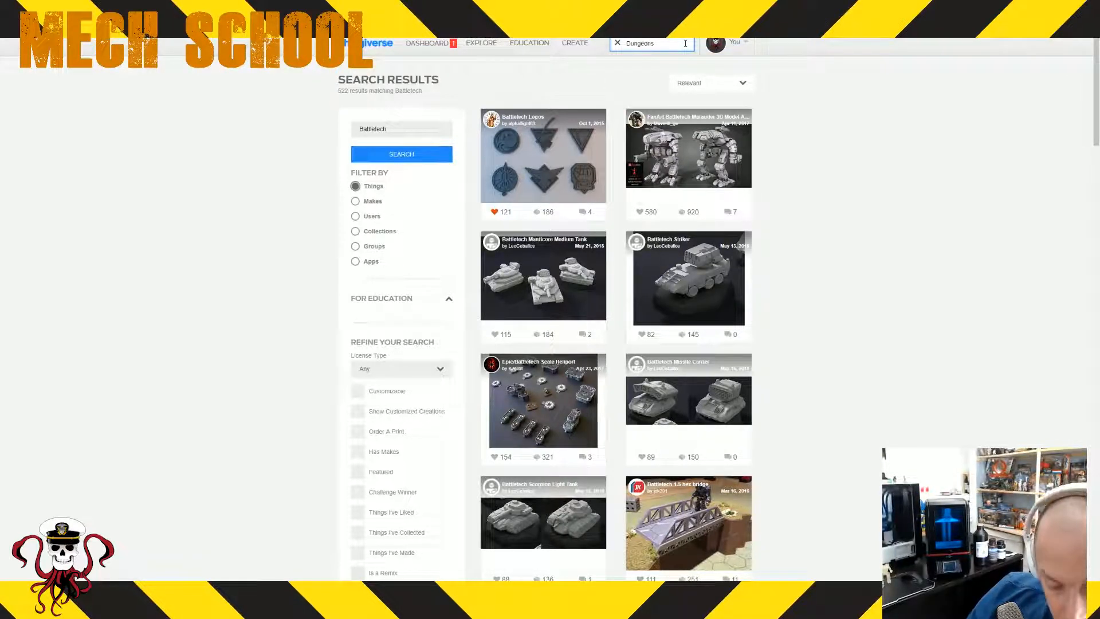
{"action": "type", "text": "& D"}
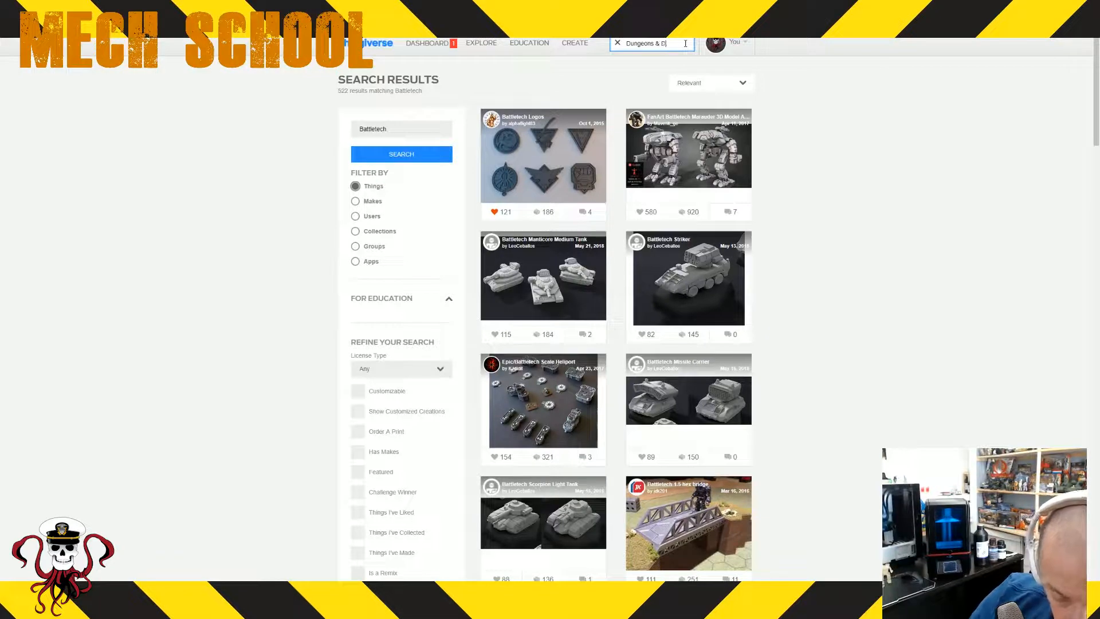
{"action": "type", "text": "ragons"}
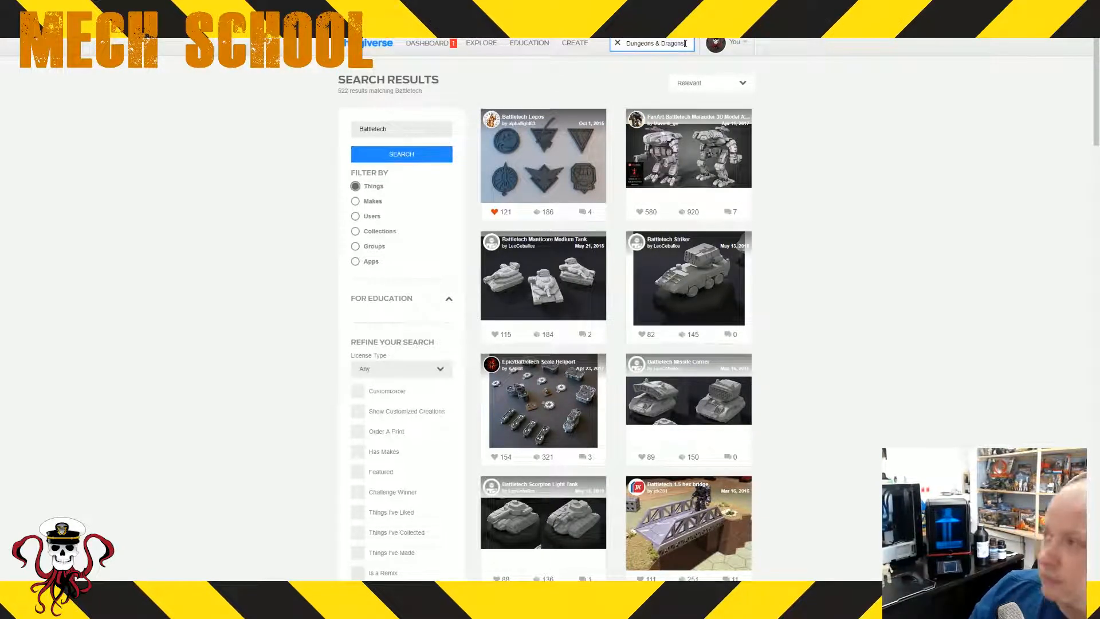
{"action": "key", "text": "Return"}
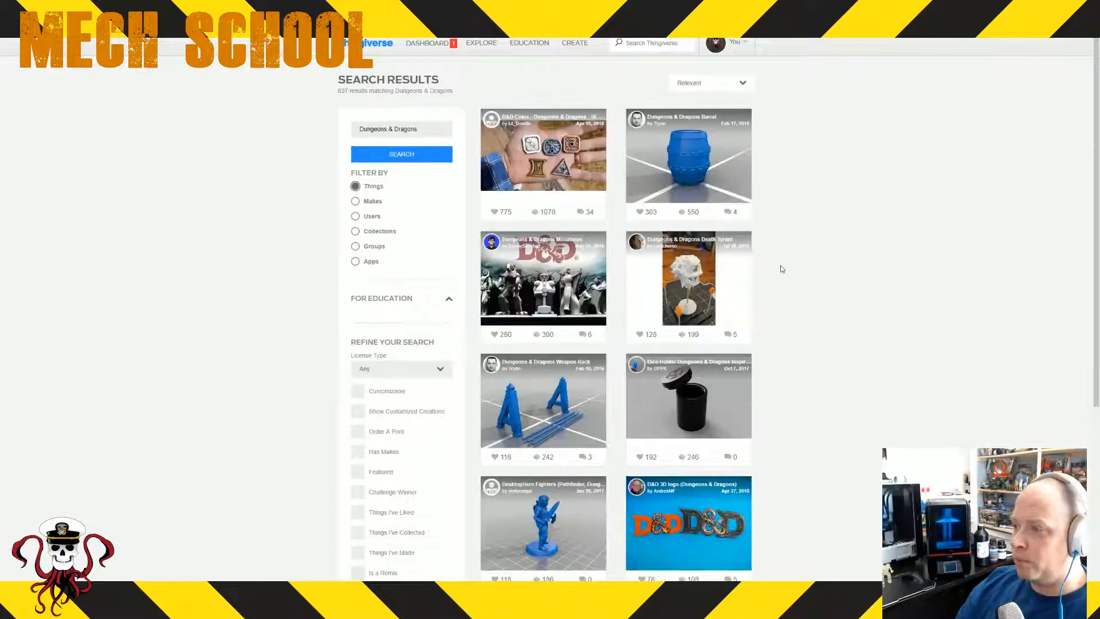
{"action": "scroll", "coordinate": [782, 276], "scroll_direction": "down", "scroll_amount": 15}
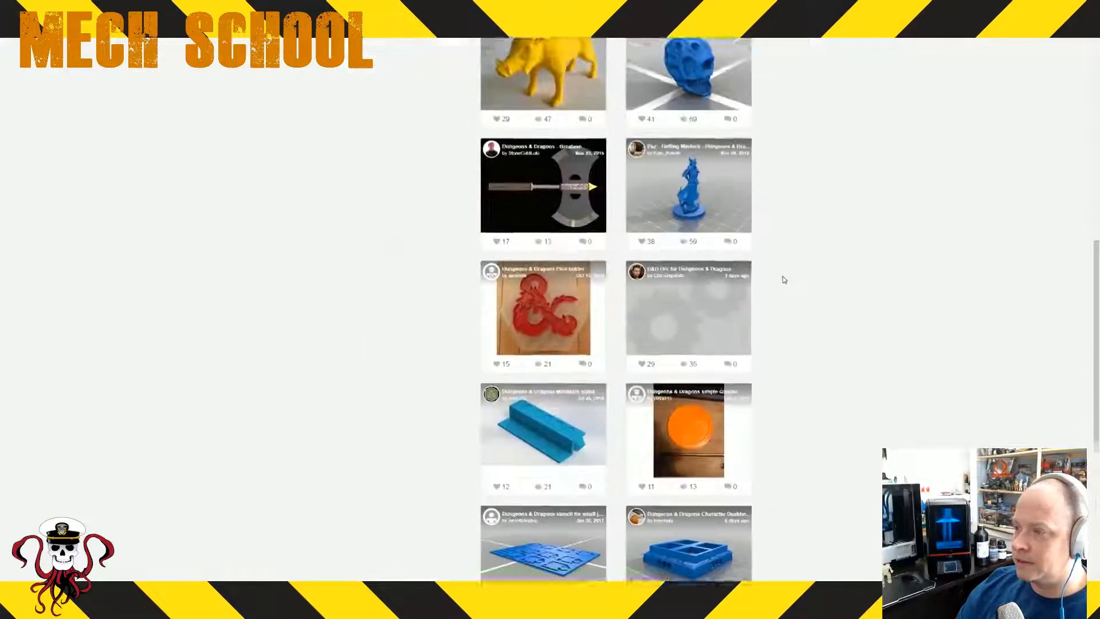
{"action": "scroll", "coordinate": [779, 278], "scroll_direction": "up", "scroll_amount": 15}
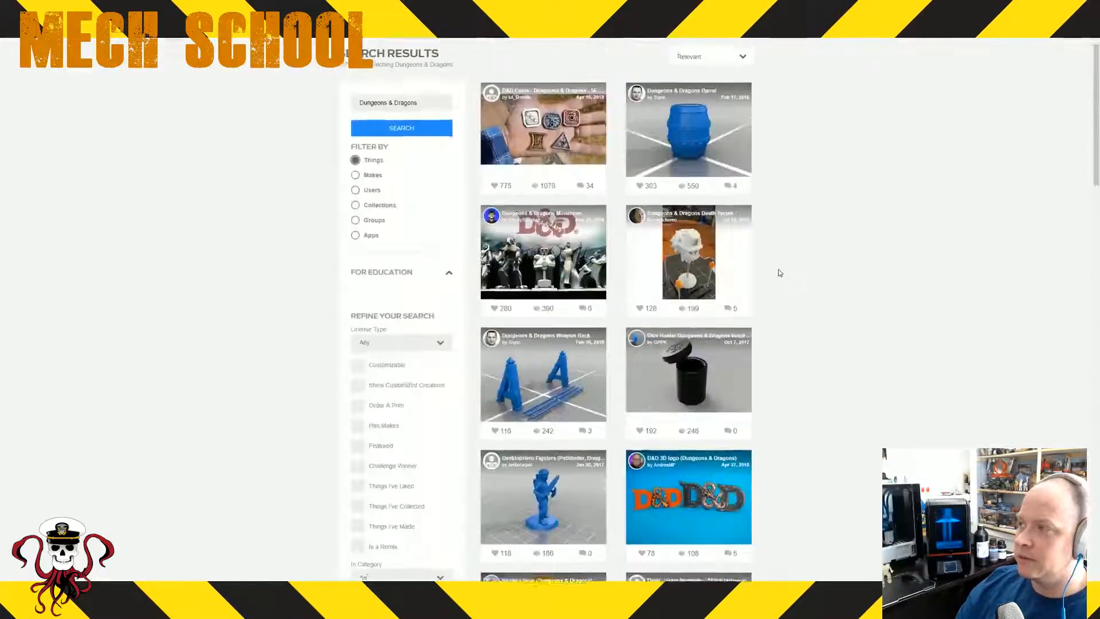
- Search the model library for "warhammer" and browse the matching miniatures and terrain models
{"action": "left_click", "coordinate": [687, 45]}
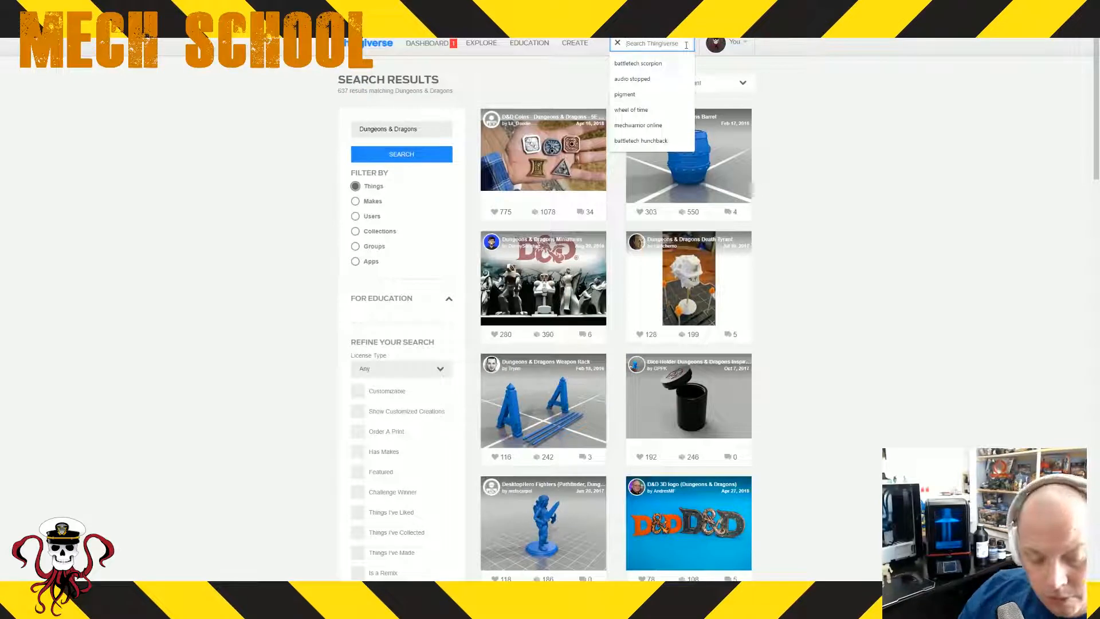
{"action": "type", "text": "warhammer"}
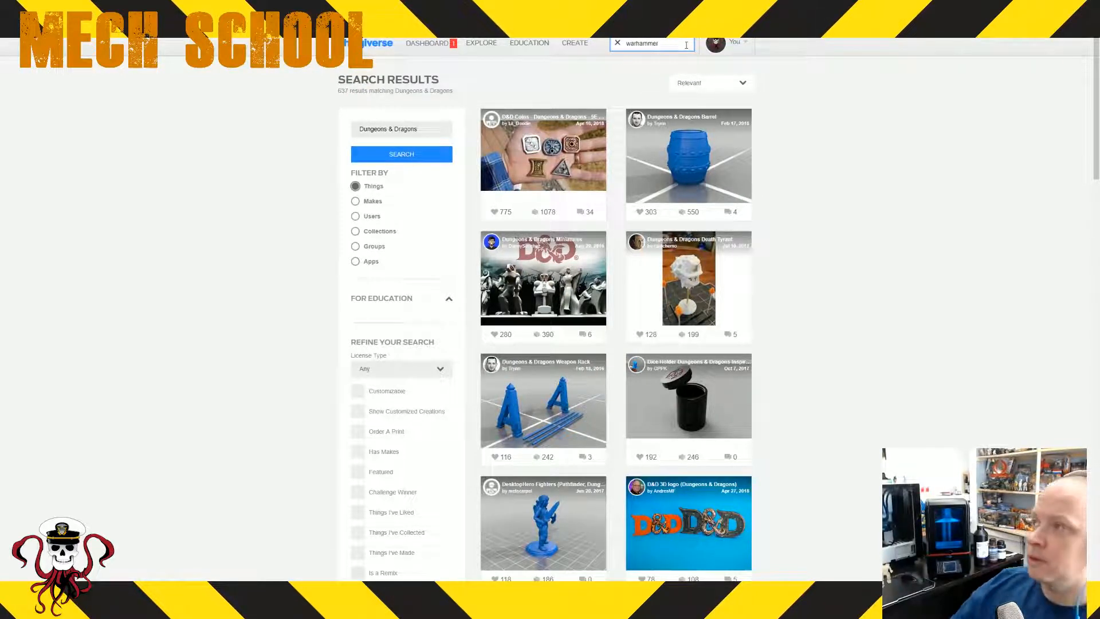
{"action": "key", "text": "Return"}
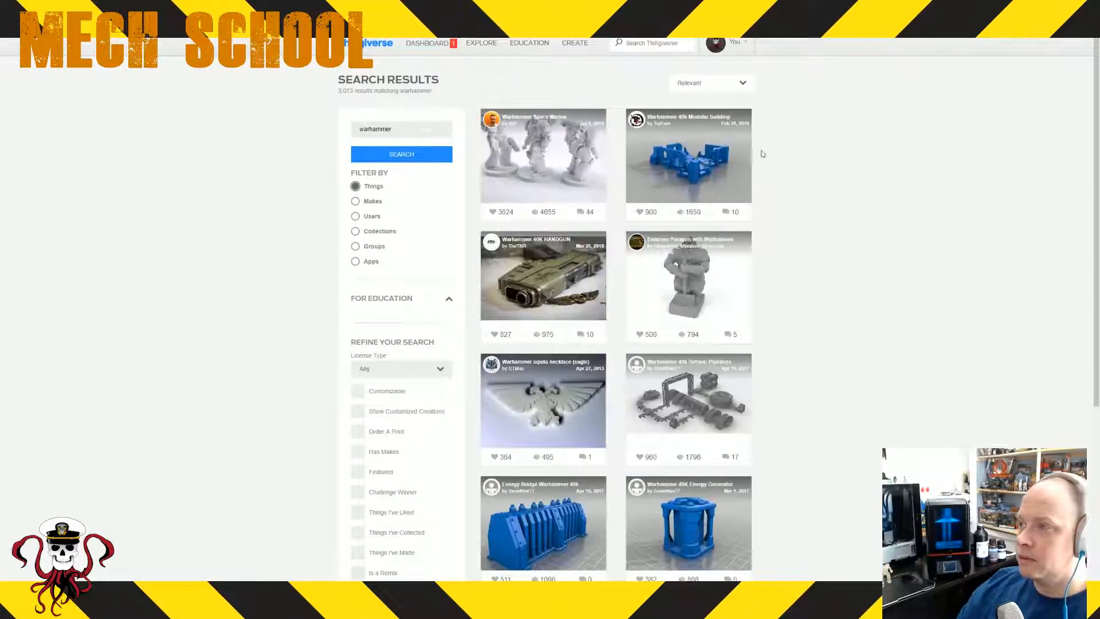
{"action": "scroll", "coordinate": [804, 266], "scroll_direction": "down", "scroll_amount": 9}
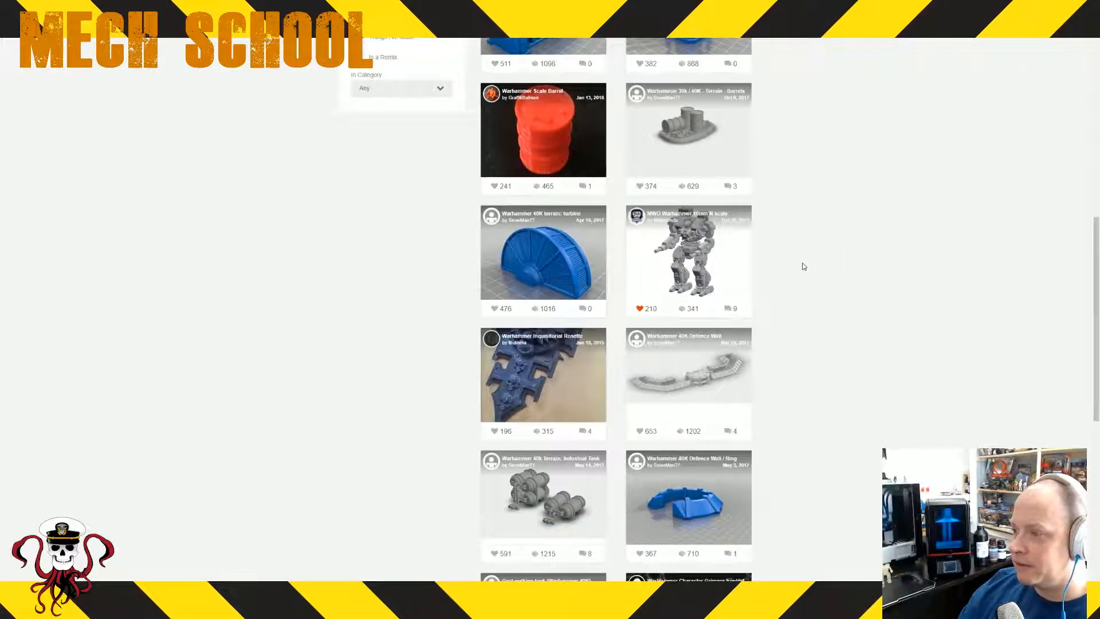
{"action": "scroll", "coordinate": [804, 266], "scroll_direction": "down", "scroll_amount": 7}
{"action": "scroll", "coordinate": [804, 269], "scroll_direction": "down", "scroll_amount": 14}
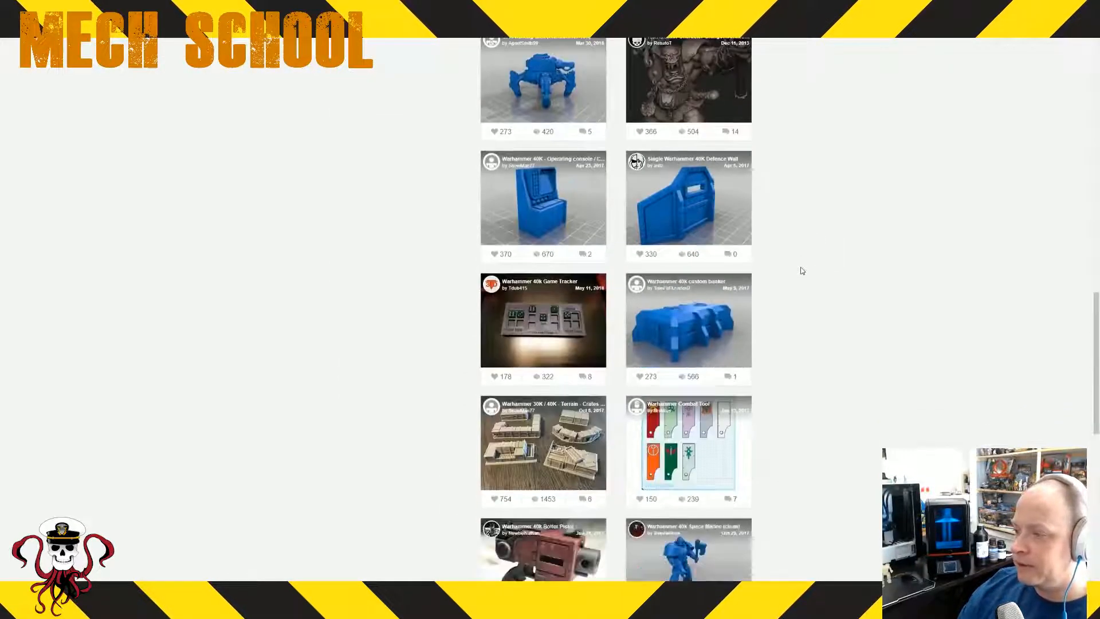
{"action": "scroll", "coordinate": [802, 270], "scroll_direction": "down", "scroll_amount": 5}
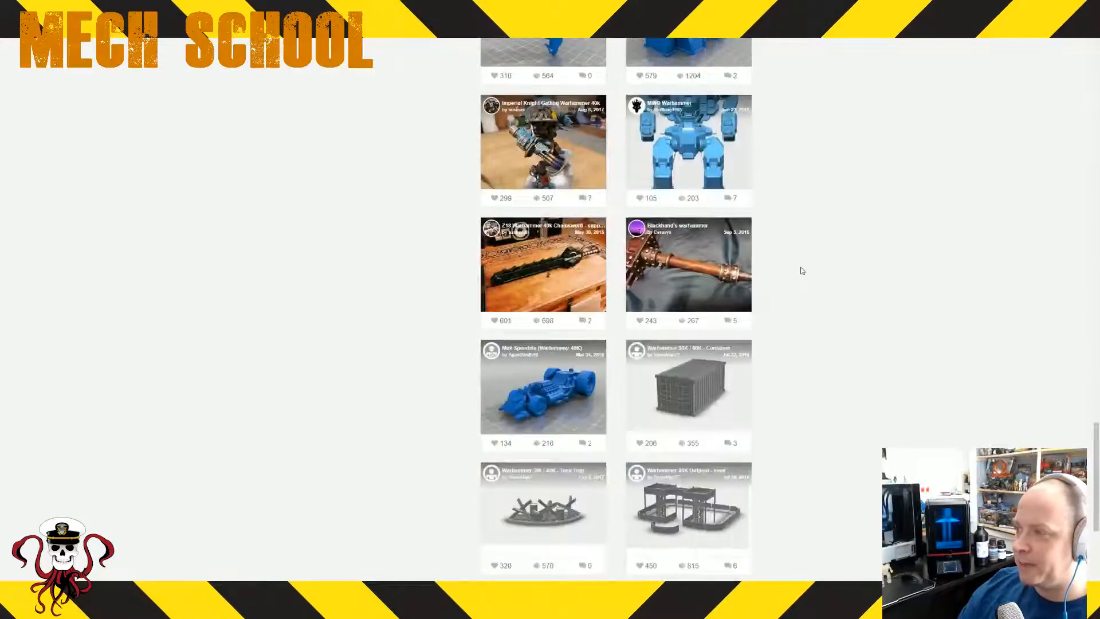
{"action": "scroll", "coordinate": [669, 270], "scroll_direction": "down", "scroll_amount": 5}
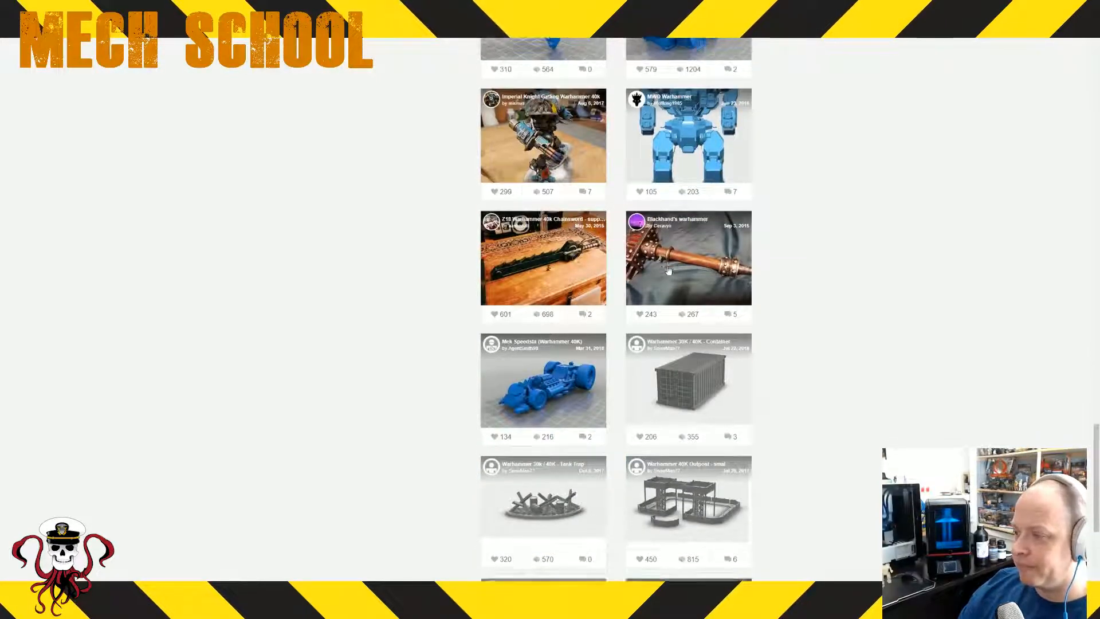
{"action": "scroll", "coordinate": [670, 270], "scroll_direction": "down", "scroll_amount": 4}
{"action": "scroll", "coordinate": [671, 269], "scroll_direction": "up", "scroll_amount": 16}
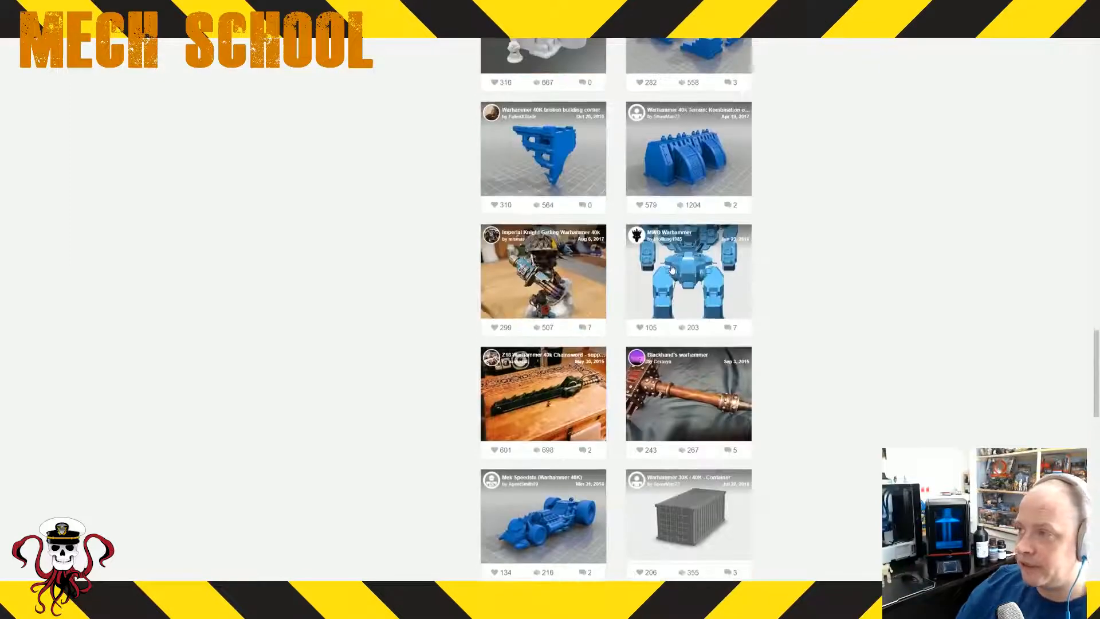
{"action": "scroll", "coordinate": [672, 269], "scroll_direction": "up", "scroll_amount": 20}
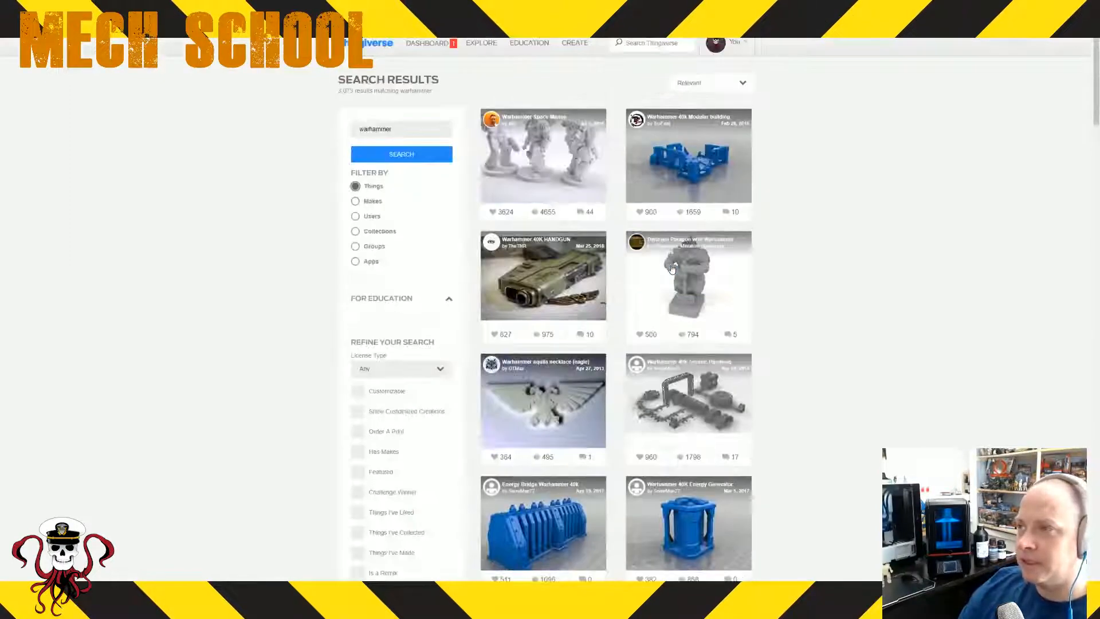
- Check the dashboard's activity feed and look through all designs published on the account's own profile
{"action": "left_click", "coordinate": [427, 44]}
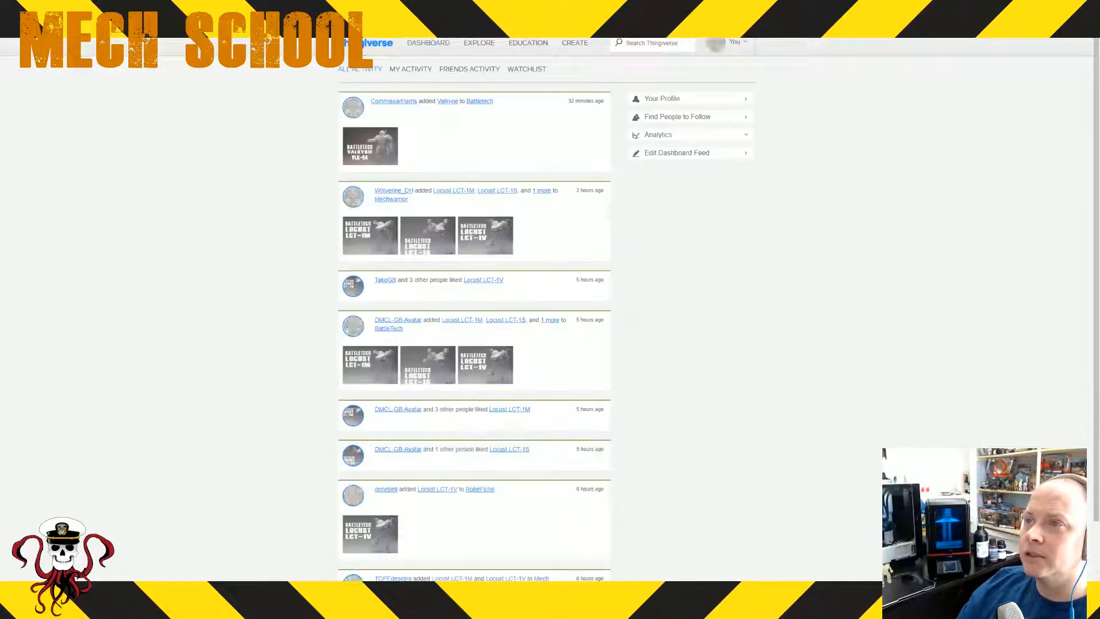
{"action": "left_click", "coordinate": [364, 49]}
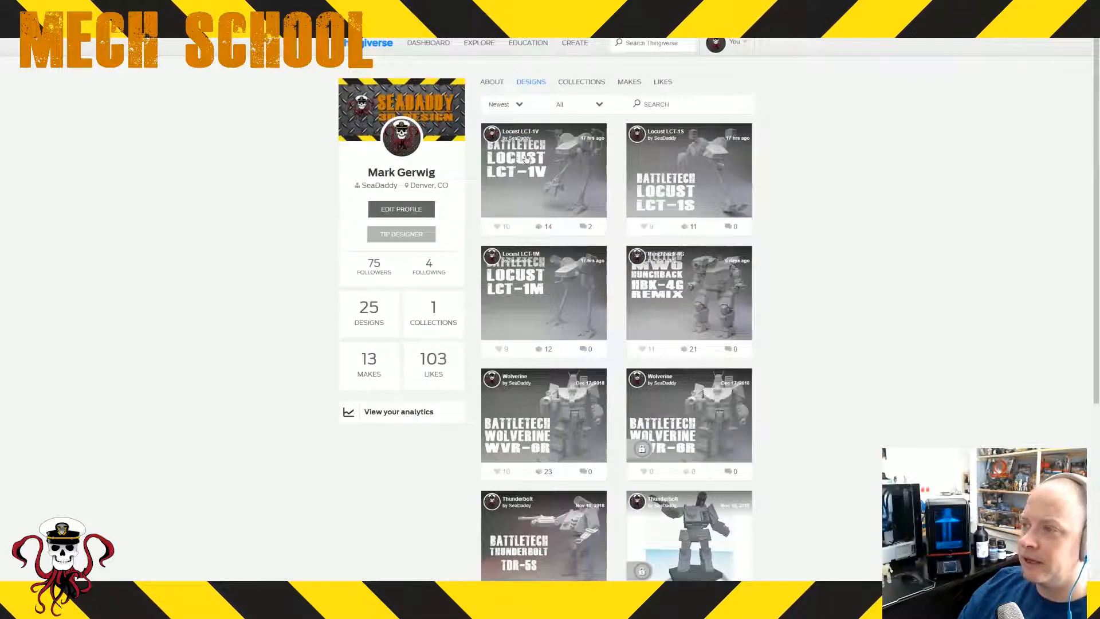
{"action": "scroll", "coordinate": [630, 167], "scroll_direction": "down", "scroll_amount": 2}
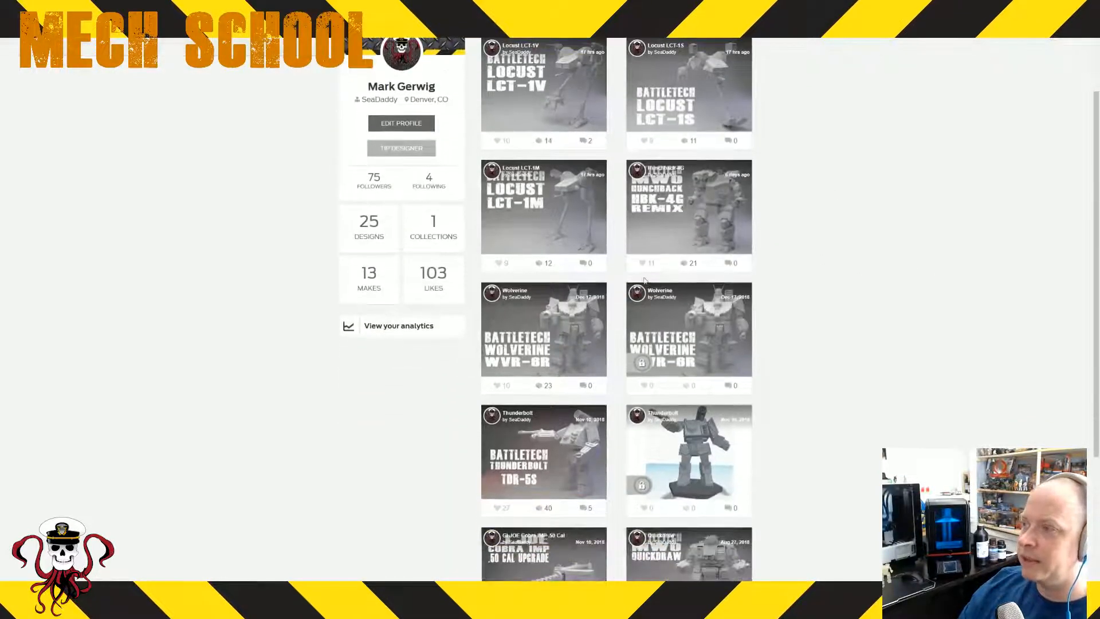
{"action": "scroll", "coordinate": [683, 172], "scroll_direction": "down", "scroll_amount": 5}
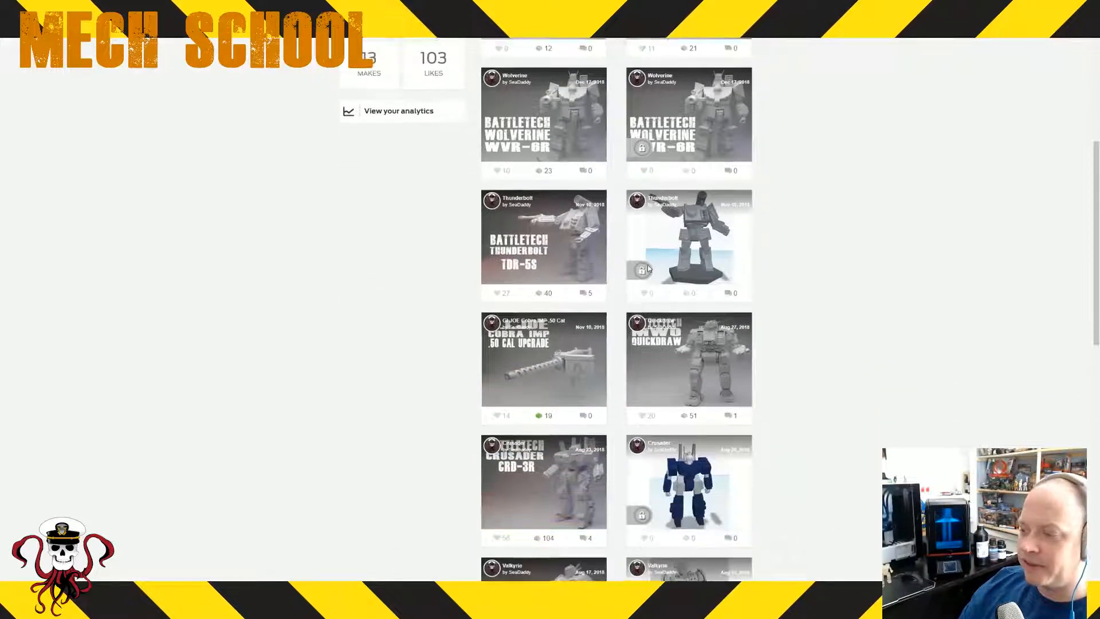
{"action": "scroll", "coordinate": [649, 289], "scroll_direction": "down", "scroll_amount": 4}
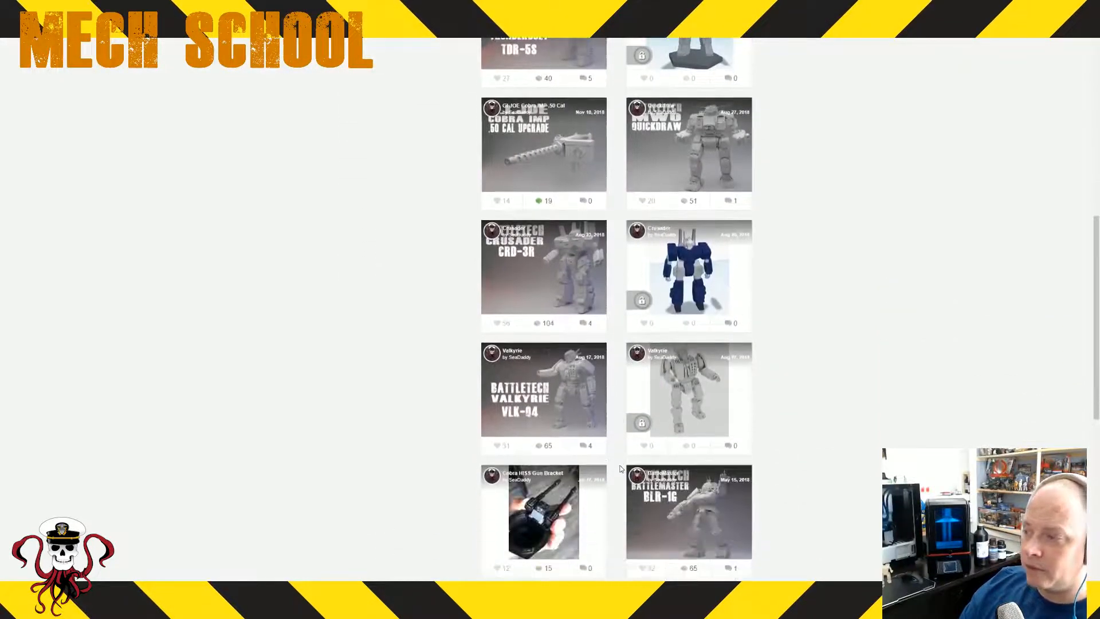
{"action": "scroll", "coordinate": [621, 464], "scroll_direction": "down", "scroll_amount": 2}
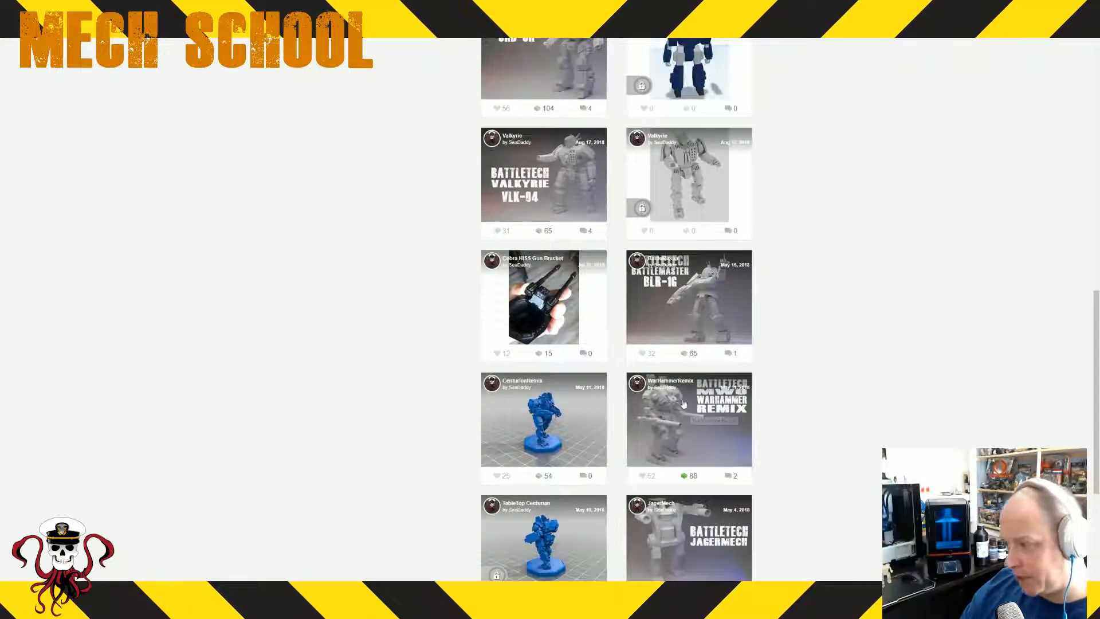
{"action": "scroll", "coordinate": [758, 426], "scroll_direction": "down", "scroll_amount": 6}
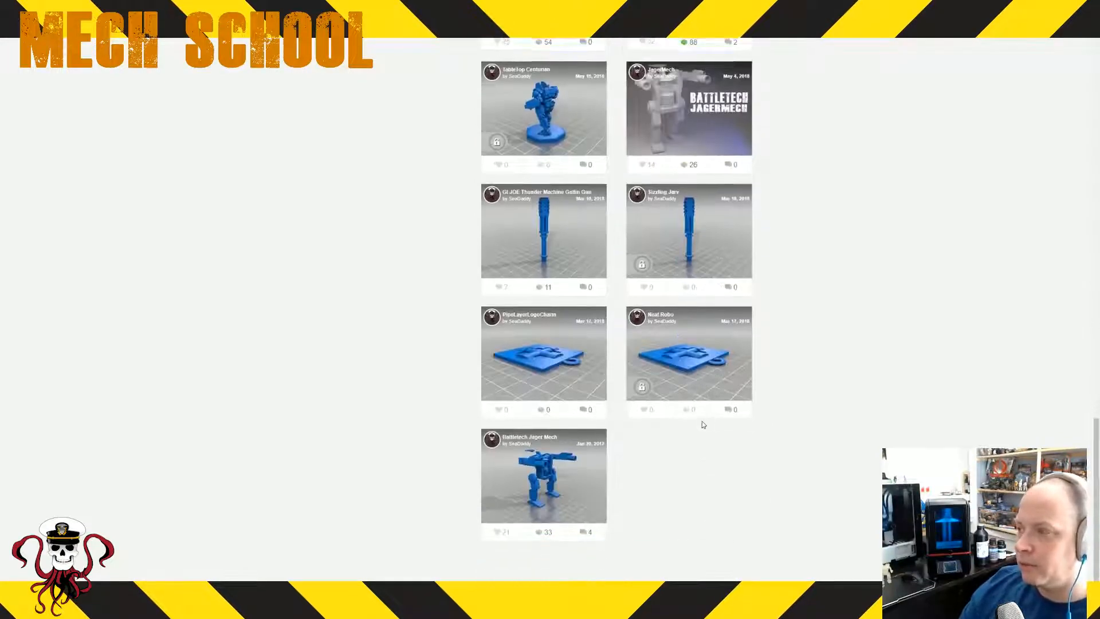
{"action": "scroll", "coordinate": [703, 424], "scroll_direction": "up", "scroll_amount": 5}
{"action": "scroll", "coordinate": [703, 424], "scroll_direction": "up", "scroll_amount": 10}
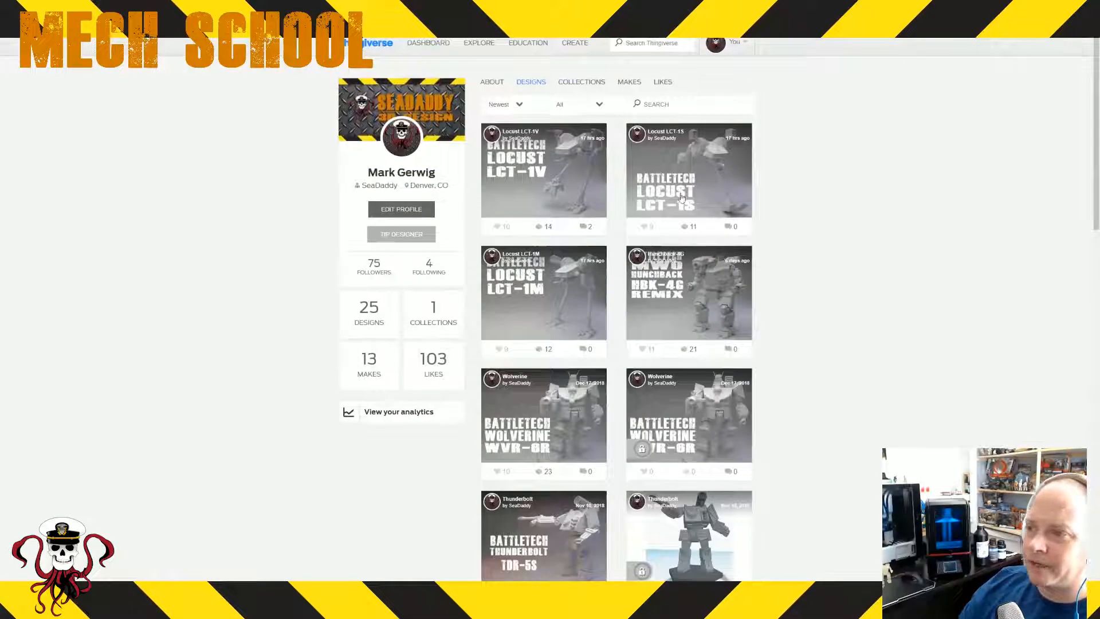
- Return to the site's home page and look over the featured collections and recently made things
{"action": "left_click", "coordinate": [380, 46]}
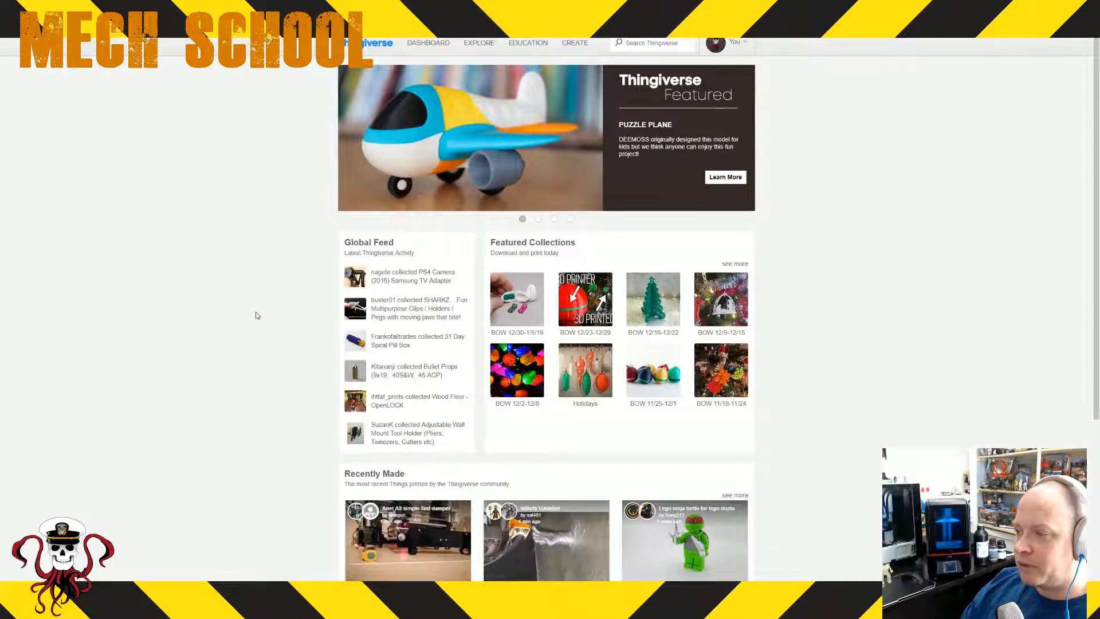
{"action": "scroll", "coordinate": [256, 312], "scroll_direction": "down", "scroll_amount": 3}
{"action": "scroll", "coordinate": [255, 310], "scroll_direction": "down", "scroll_amount": 1}
{"action": "scroll", "coordinate": [255, 310], "scroll_direction": "up", "scroll_amount": 4}
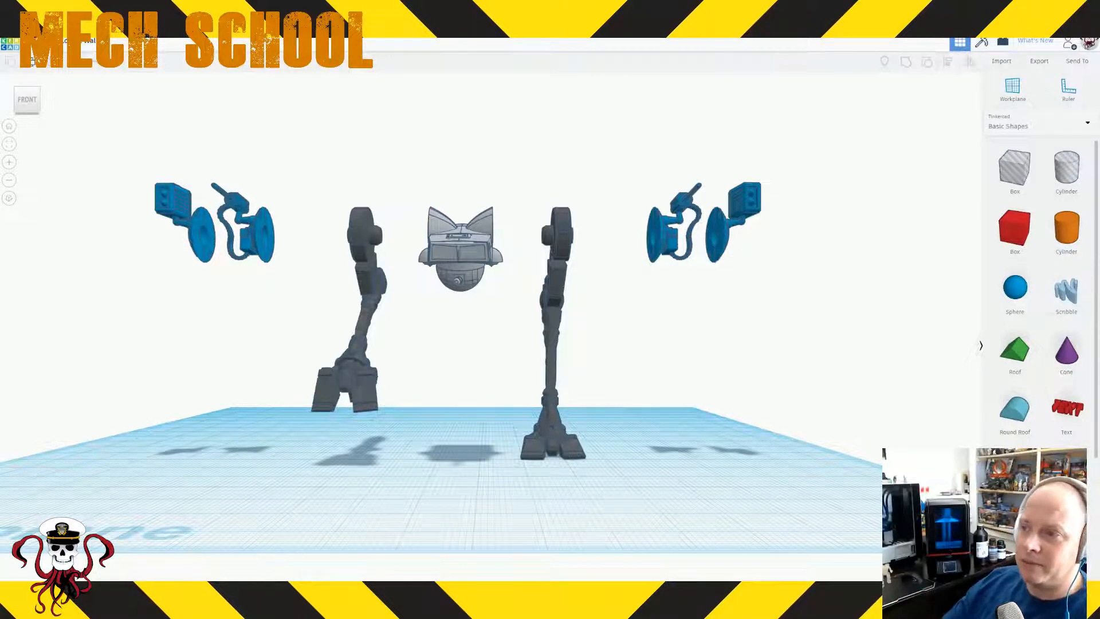
{"action": "right_click_drag", "start_coordinate": [698, 336], "coordinate": [588, 353]}
{"action": "scroll", "coordinate": [584, 352], "scroll_direction": "up", "scroll_amount": 4}
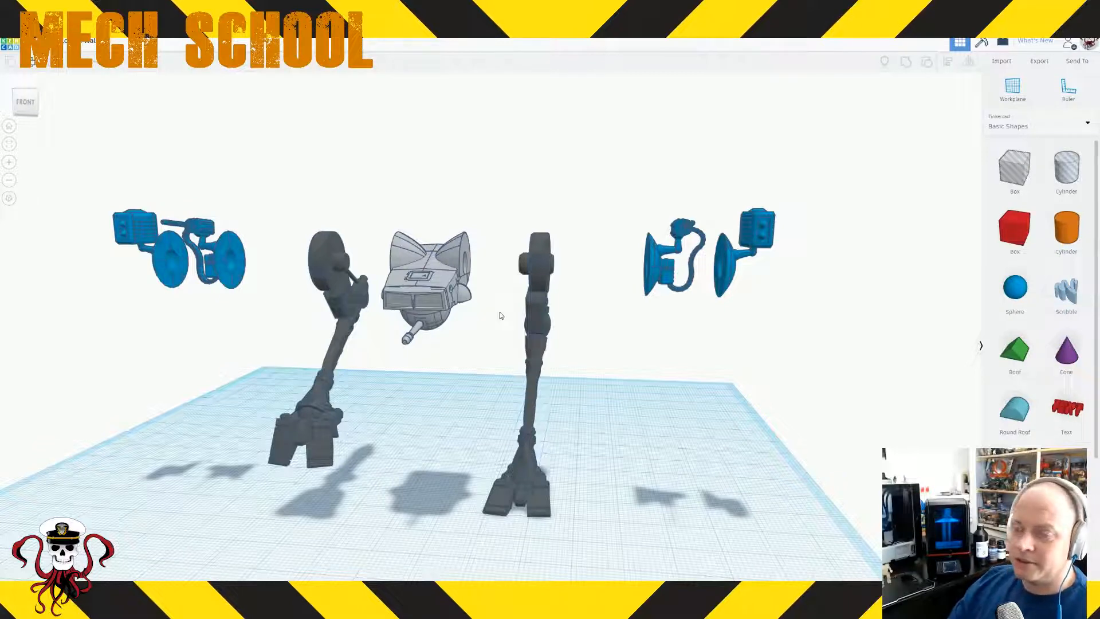
{"action": "right_click_drag", "start_coordinate": [493, 344], "coordinate": [496, 322]}
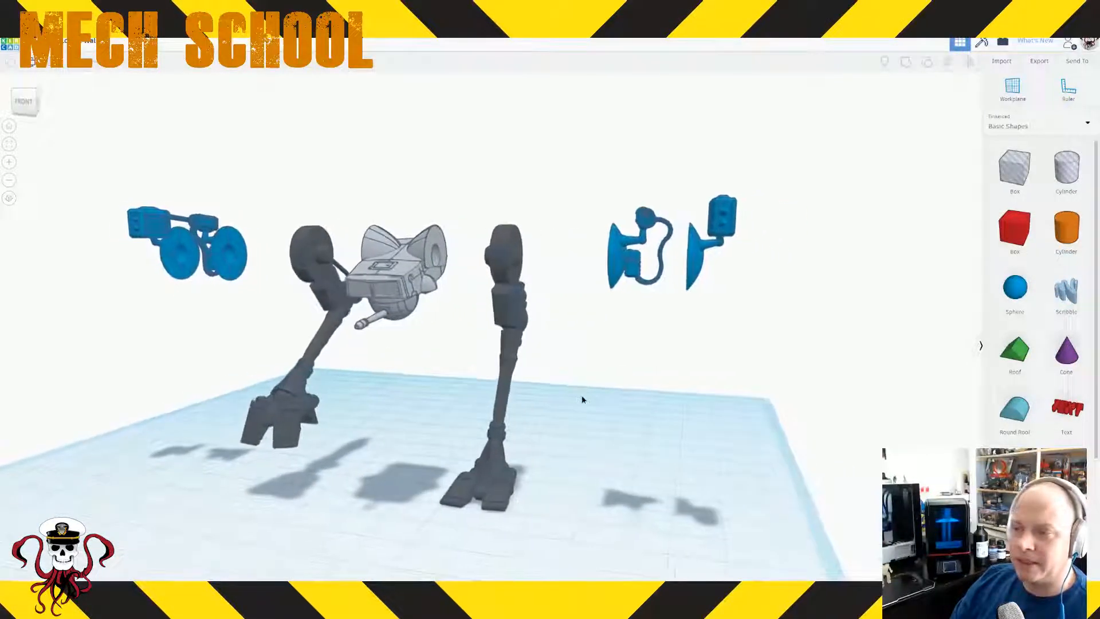
{"action": "right_click_drag", "start_coordinate": [582, 397], "coordinate": [633, 395]}
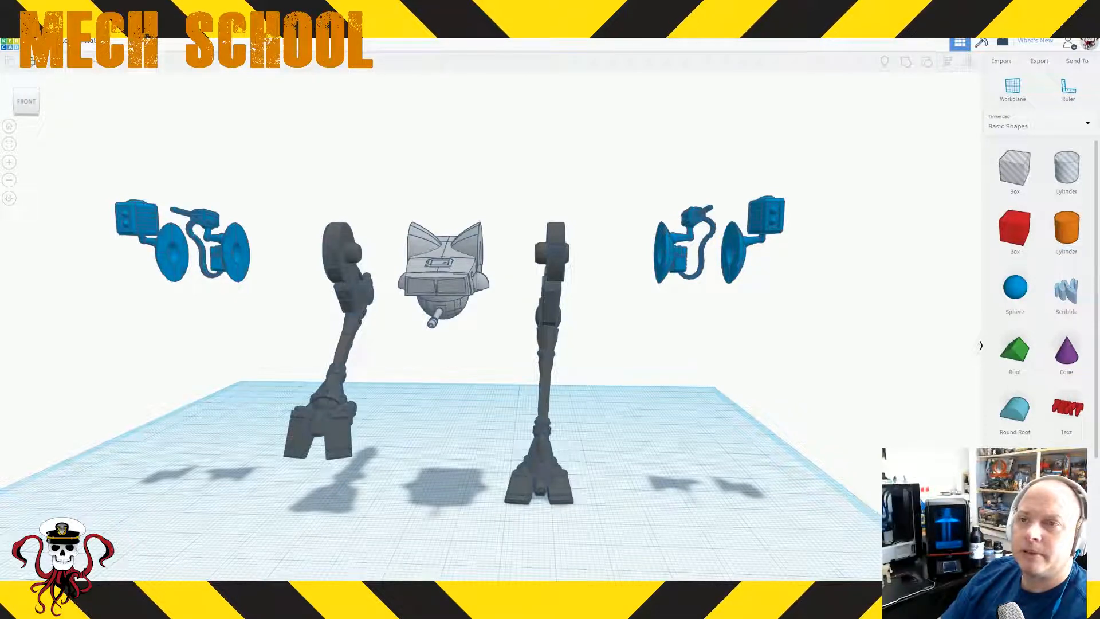
- Look through the resin exposure values in the Anycubic Photon Best Resin Settings spreadsheet and return to the mech design in Tinkercad
{"action": "left_click", "coordinate": [153, 13]}
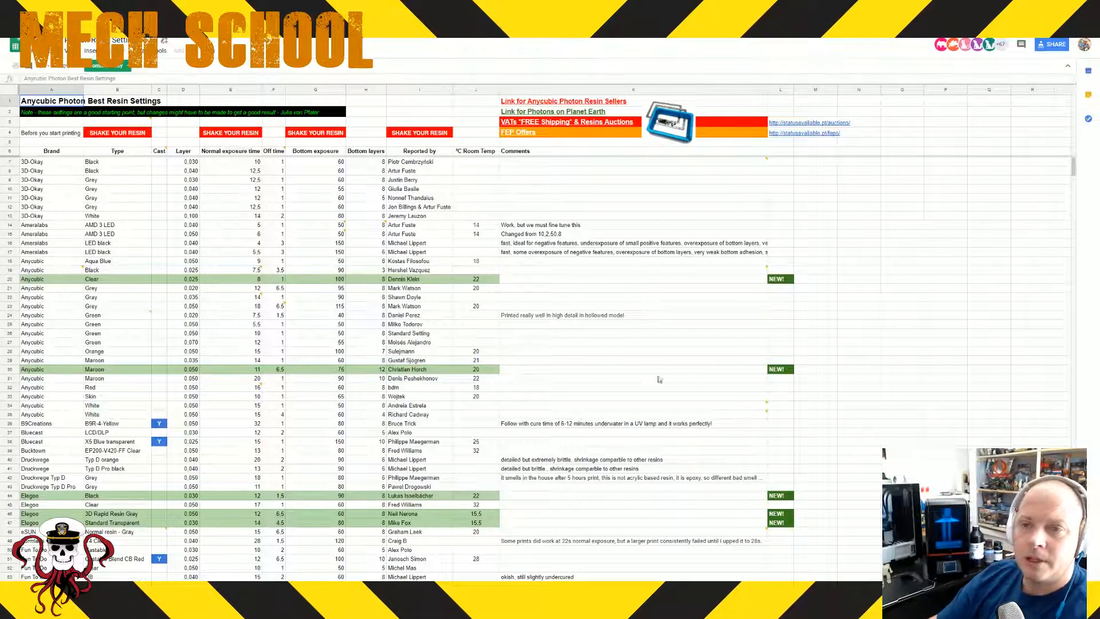
{"action": "scroll", "coordinate": [150, 308], "scroll_direction": "down", "scroll_amount": 5}
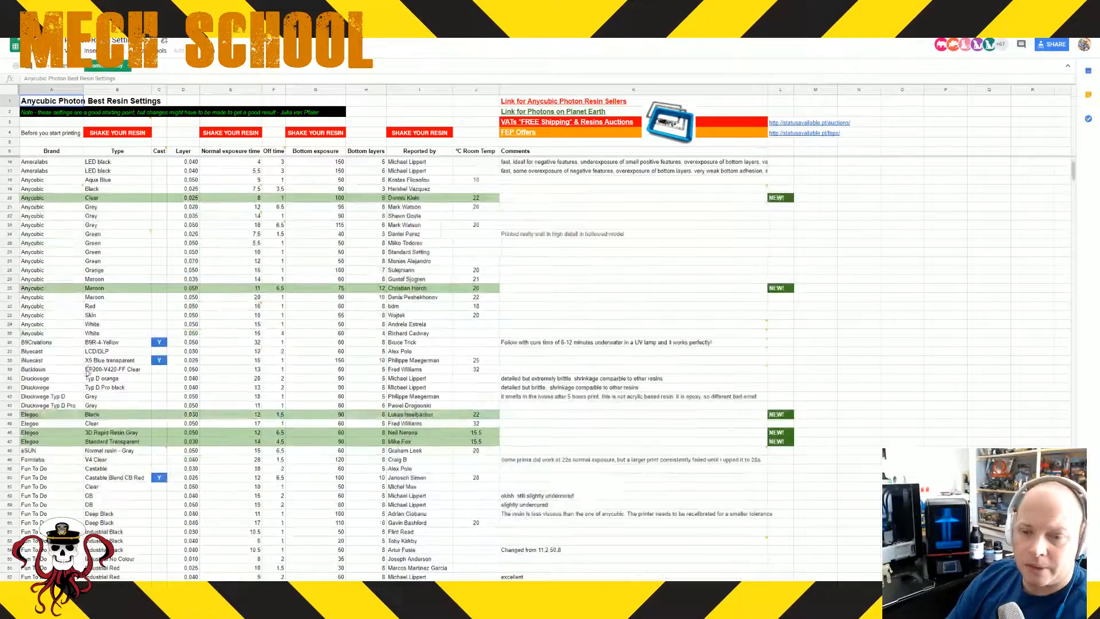
{"action": "scroll", "coordinate": [55, 297], "scroll_direction": "down", "scroll_amount": 15}
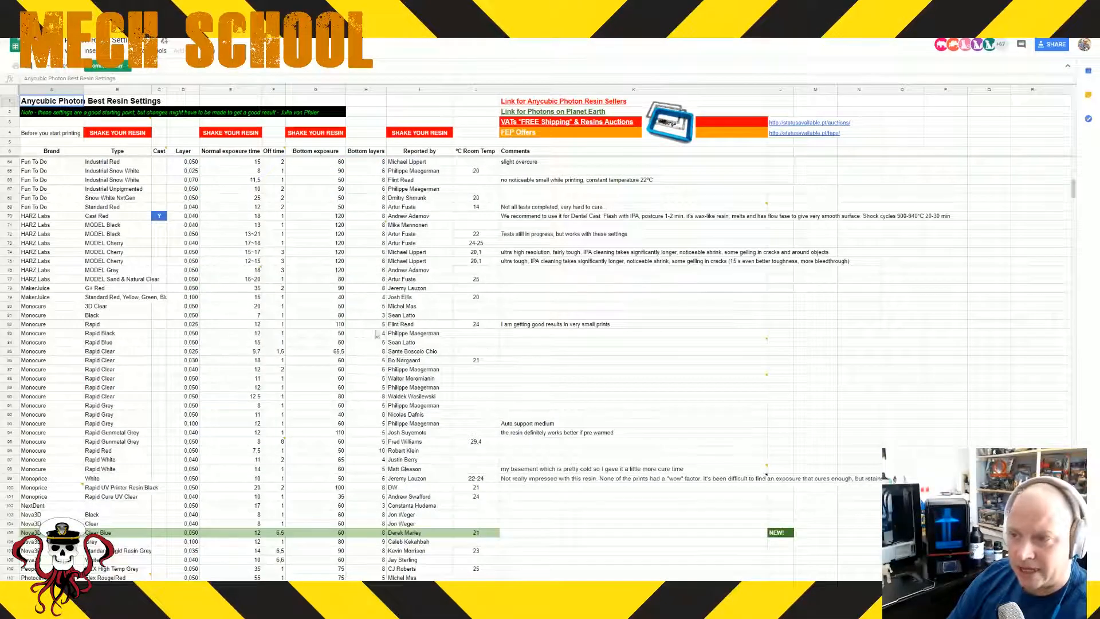
{"action": "scroll", "coordinate": [133, 389], "scroll_direction": "down", "scroll_amount": 10}
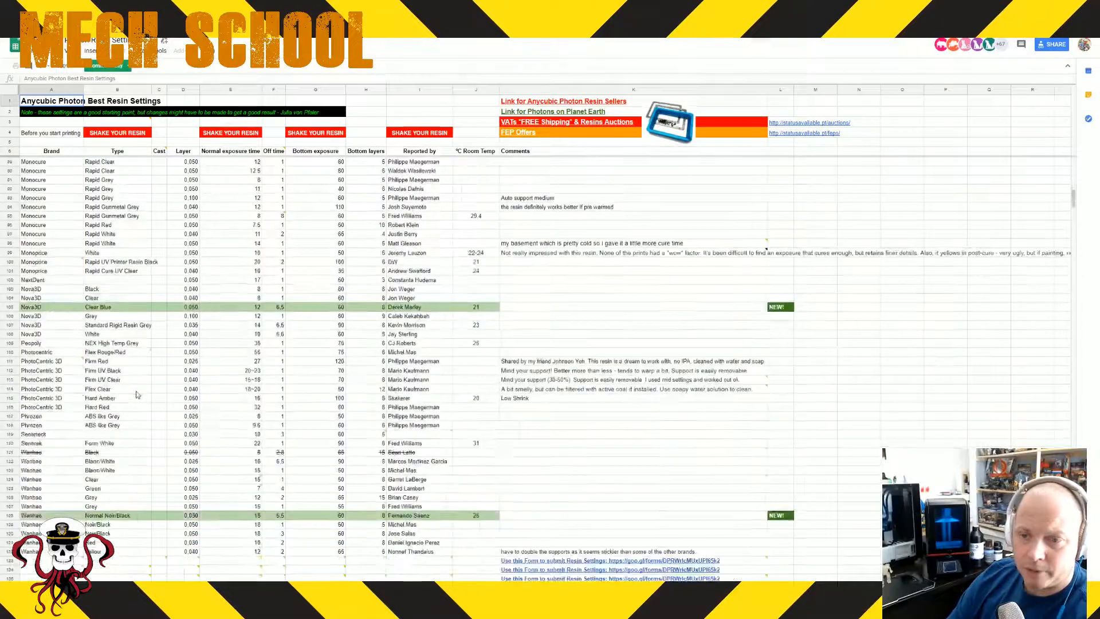
{"action": "scroll", "coordinate": [136, 397], "scroll_direction": "up", "scroll_amount": 20}
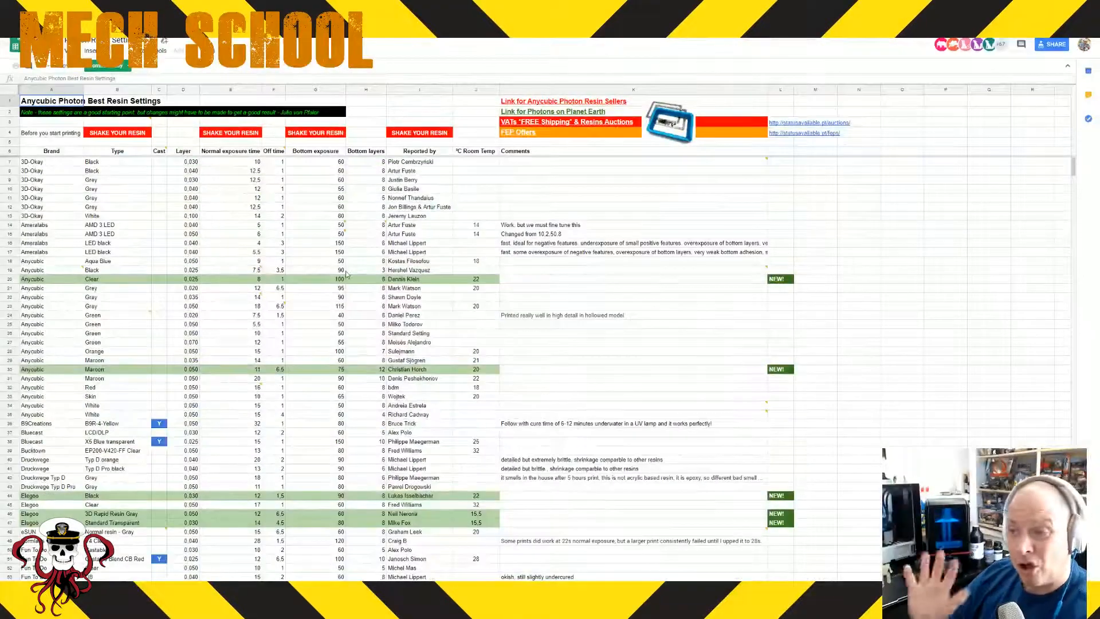
{"action": "left_click", "coordinate": [303, 12]}
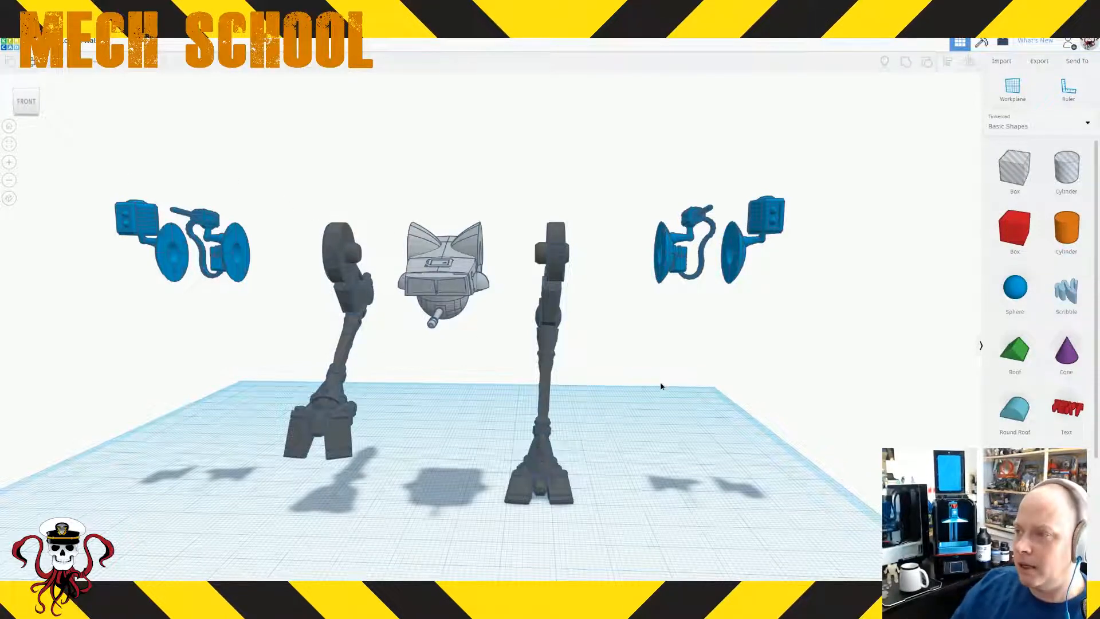
{"action": "right_click_drag", "start_coordinate": [661, 386], "coordinate": [659, 409]}
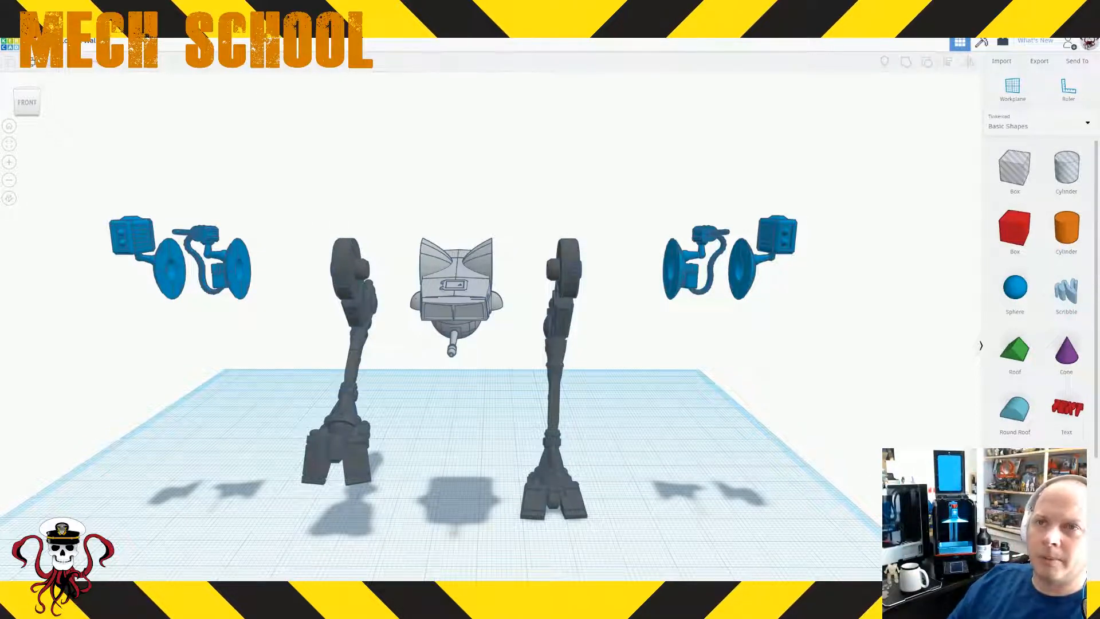
- Switch to Thingiverse, search the model library for "seadaddy" and look through the matching mech designs
{"action": "left_click", "coordinate": [367, 8]}
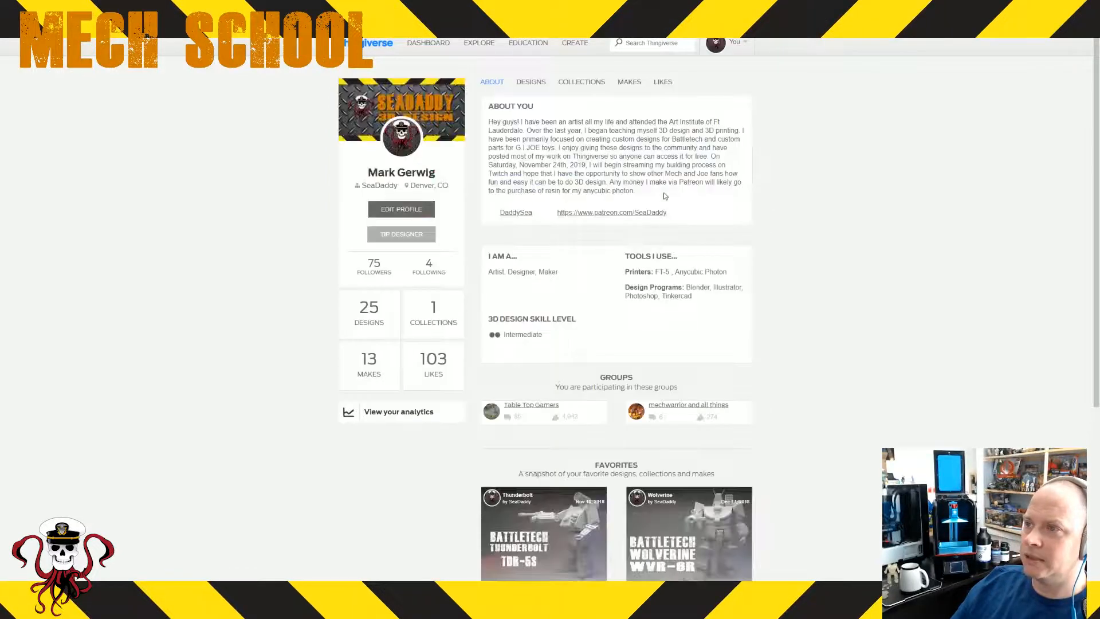
{"action": "left_click", "coordinate": [651, 43]}
{"action": "type", "text": "sea"}
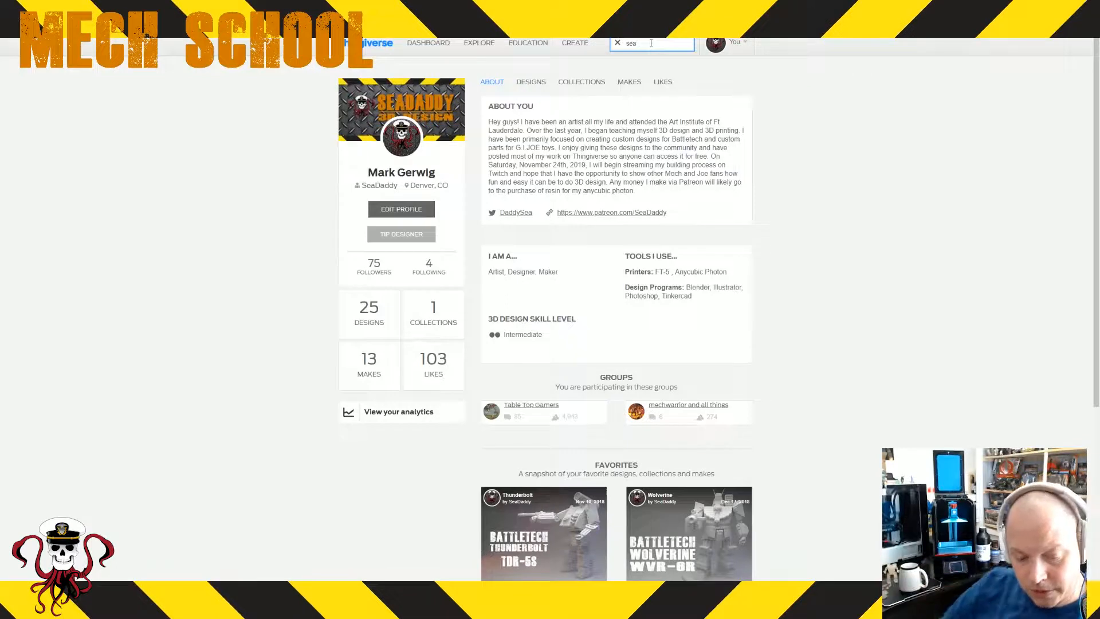
{"action": "type", "text": "d"}
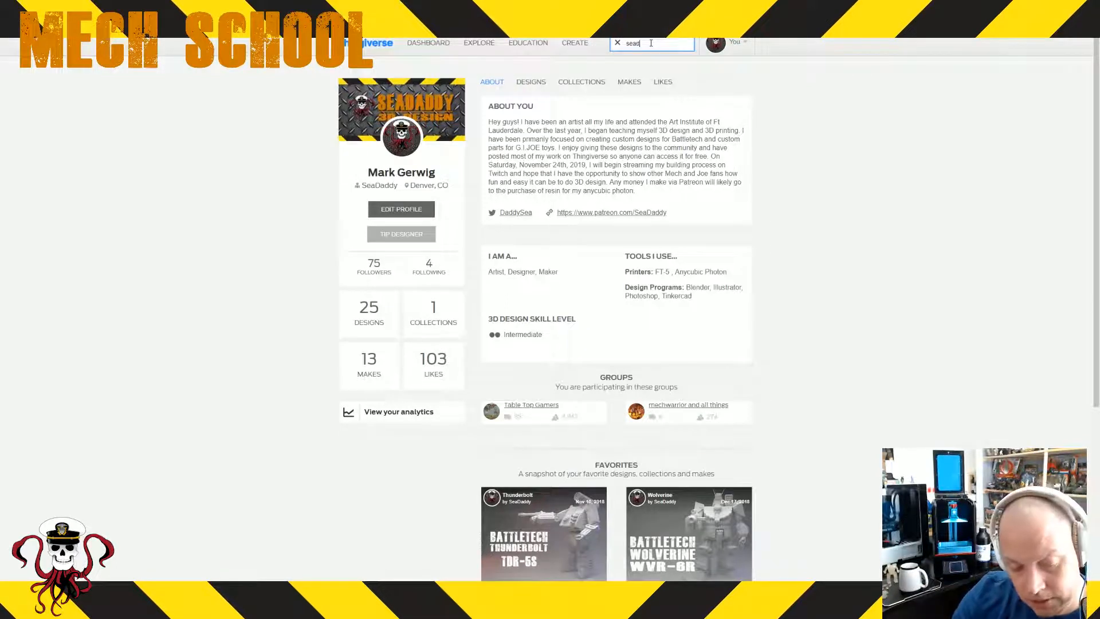
{"action": "type", "text": "addy"}
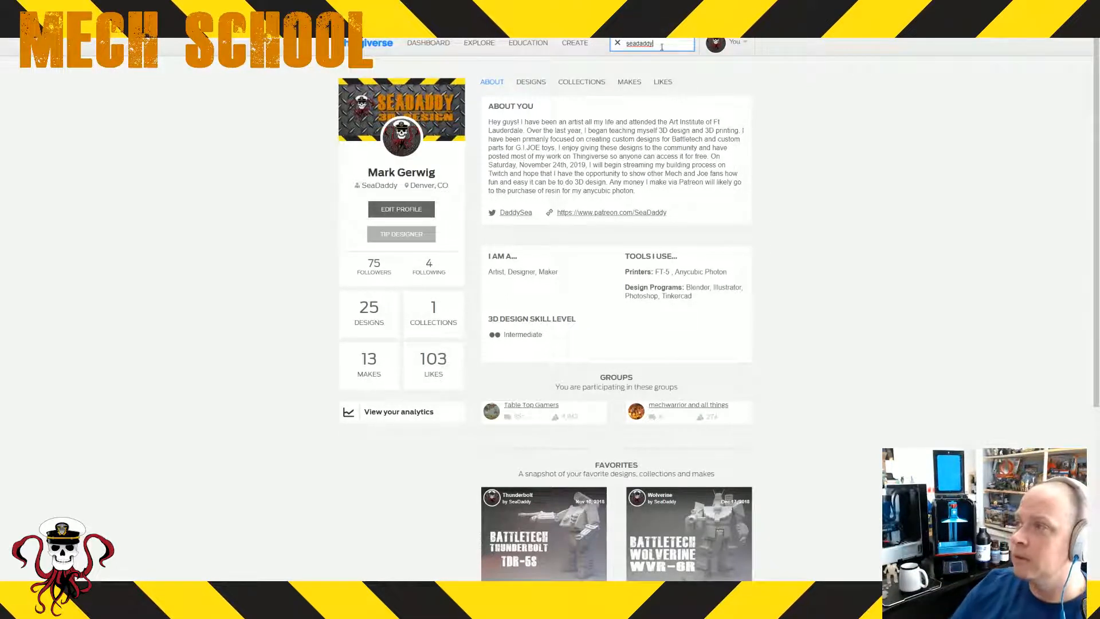
{"action": "key", "text": "Return"}
{"action": "scroll", "coordinate": [637, 404], "scroll_direction": "down", "scroll_amount": 3}
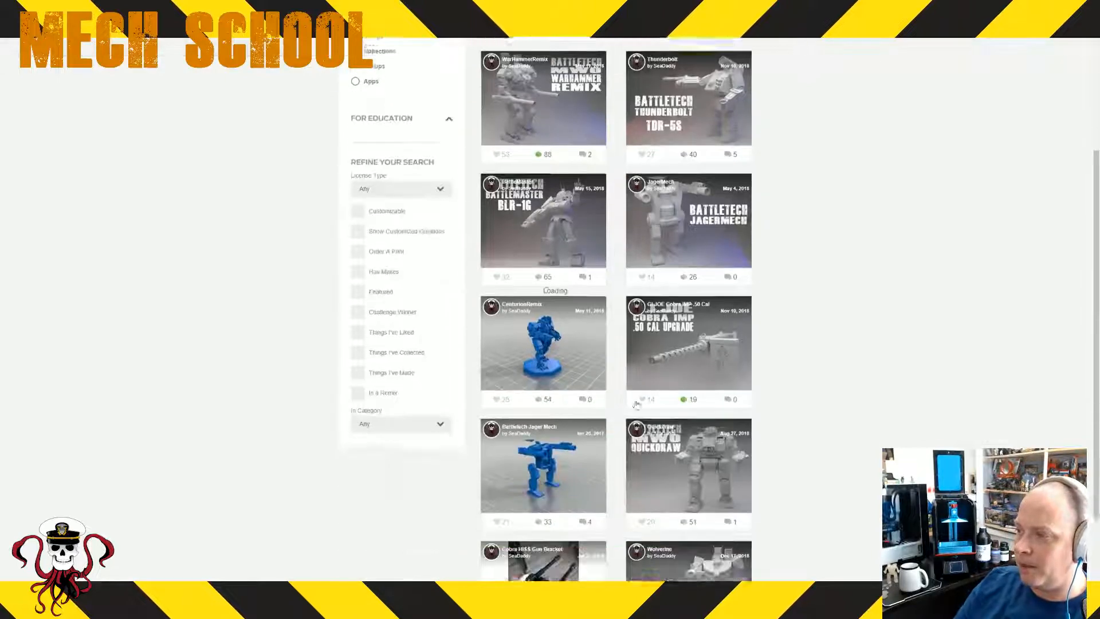
{"action": "scroll", "coordinate": [637, 404], "scroll_direction": "down", "scroll_amount": 2}
{"action": "scroll", "coordinate": [622, 378], "scroll_direction": "up", "scroll_amount": 5}
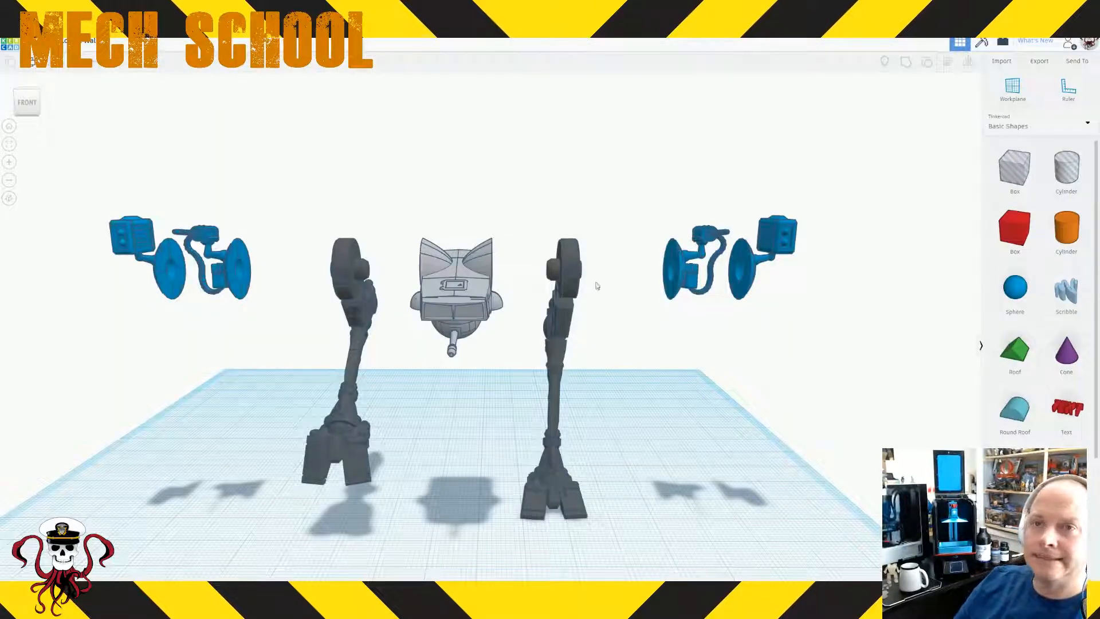
- Return to Tinkercad and examine the separate mech body, legs and weapon parts from several angles, ending close on the body and hip joints
{"action": "right_click_drag", "start_coordinate": [777, 425], "coordinate": [491, 309]}
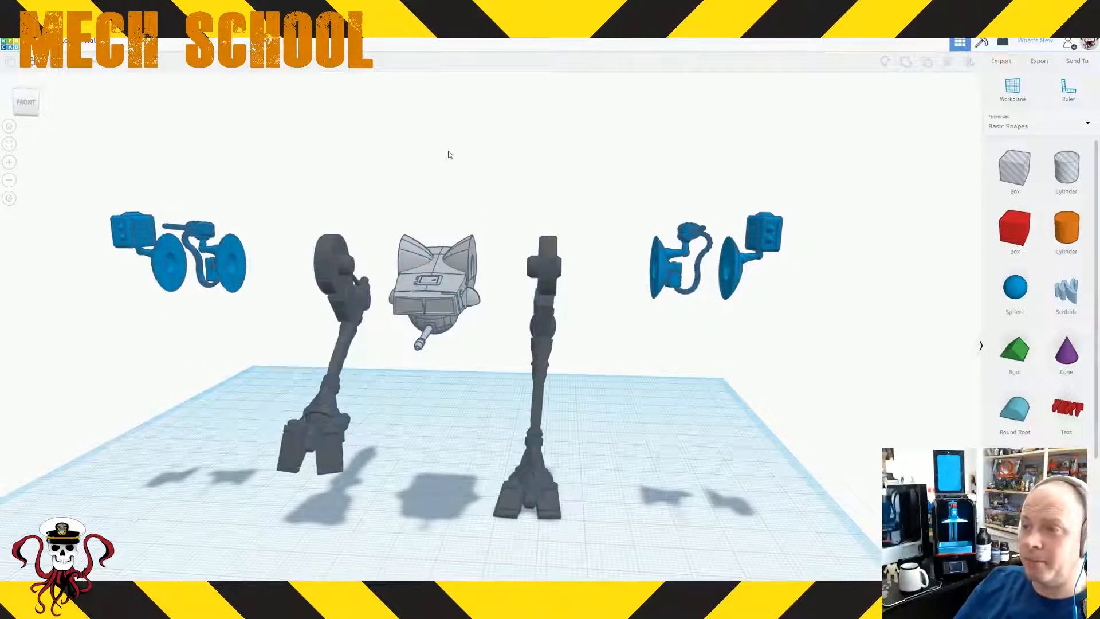
{"action": "right_click_drag", "start_coordinate": [450, 154], "coordinate": [640, 403]}
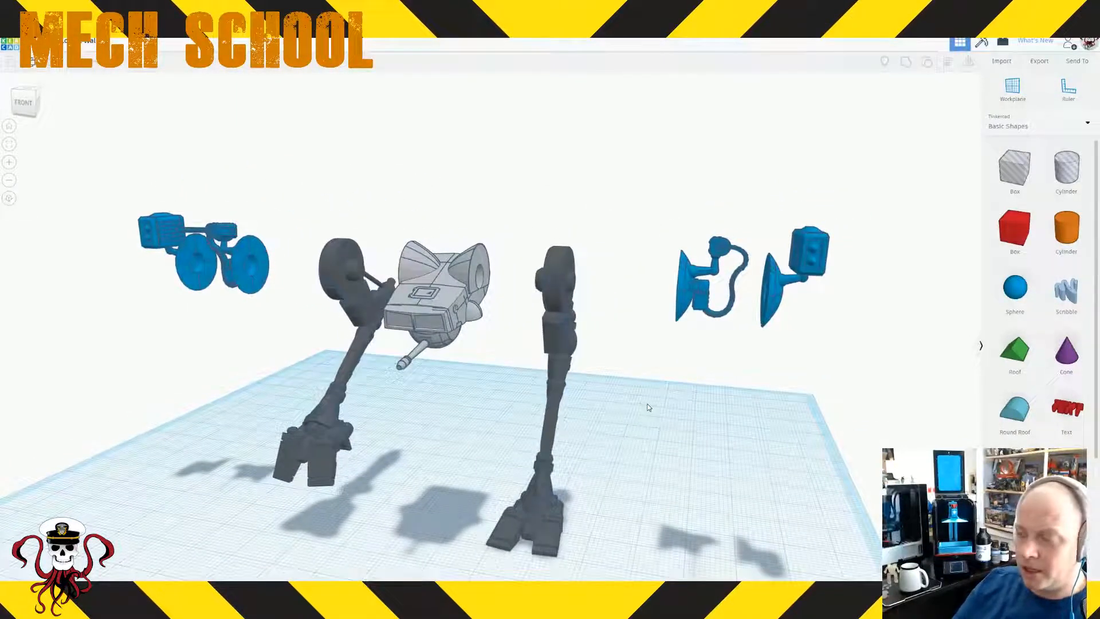
{"action": "scroll", "coordinate": [531, 419], "scroll_direction": "up", "scroll_amount": 3}
{"action": "scroll", "coordinate": [532, 418], "scroll_direction": "down", "scroll_amount": 3}
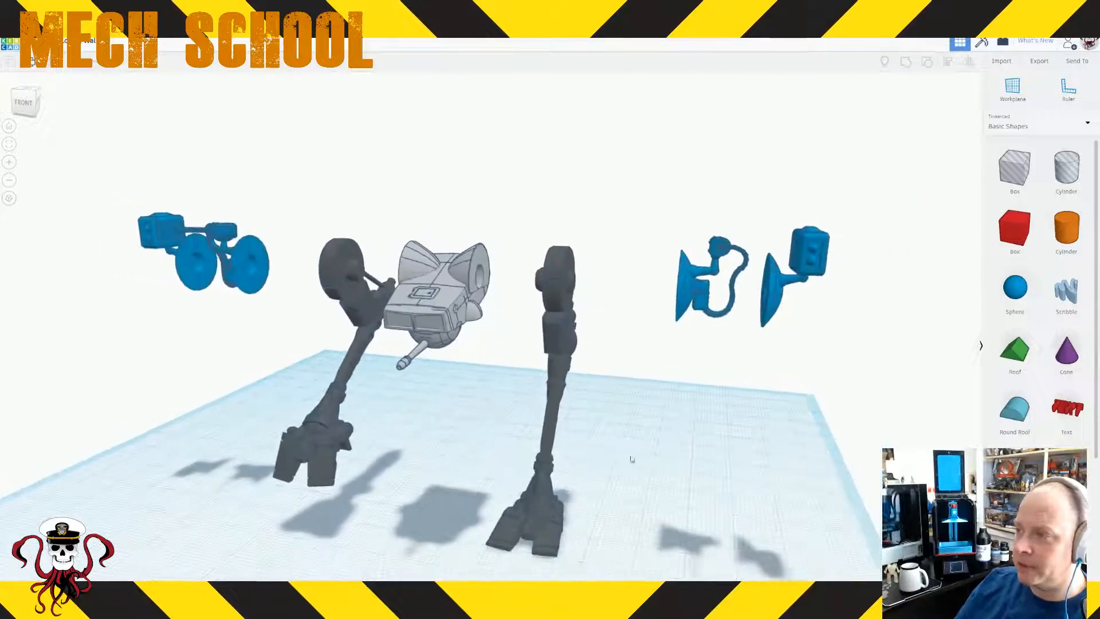
{"action": "right_click_drag", "start_coordinate": [632, 458], "coordinate": [626, 275]}
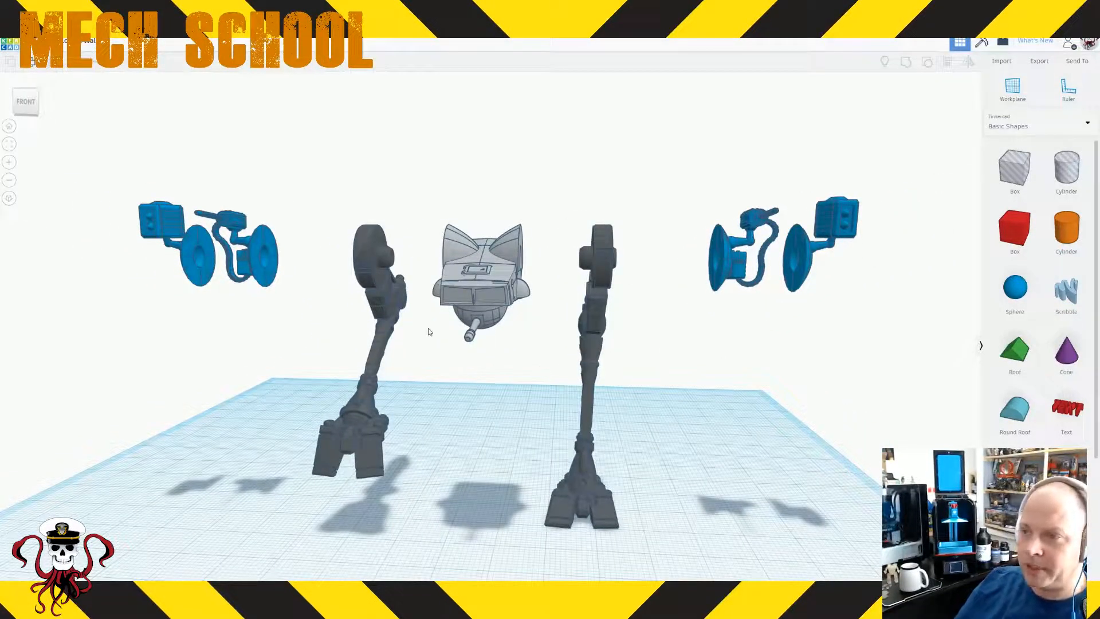
{"action": "scroll", "coordinate": [488, 376], "scroll_direction": "up", "scroll_amount": 2}
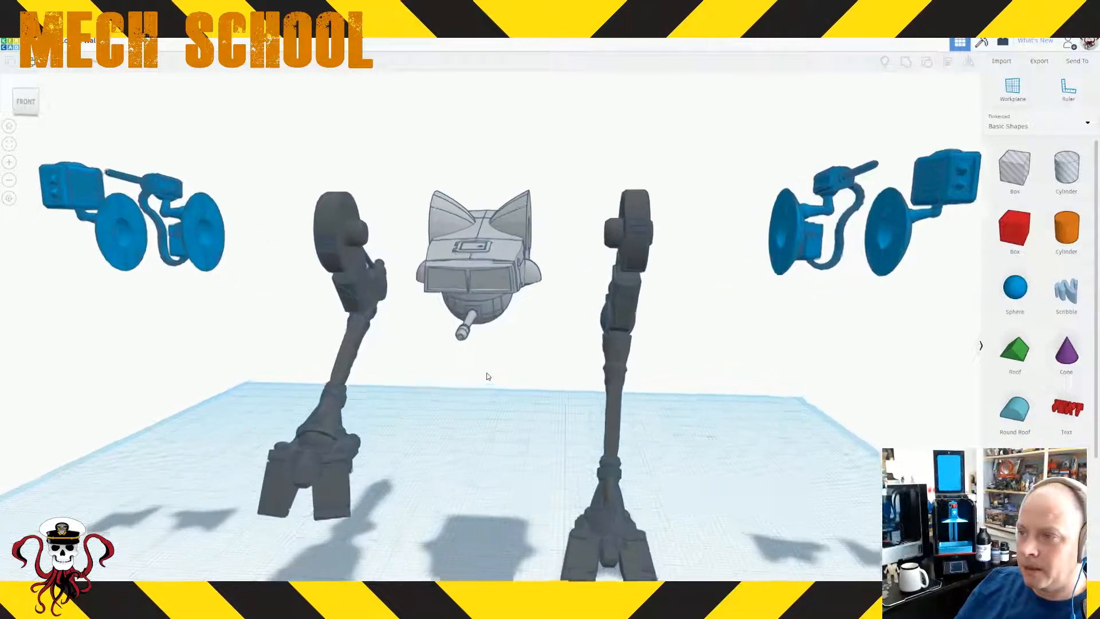
{"action": "right_click_drag", "start_coordinate": [518, 378], "coordinate": [535, 324]}
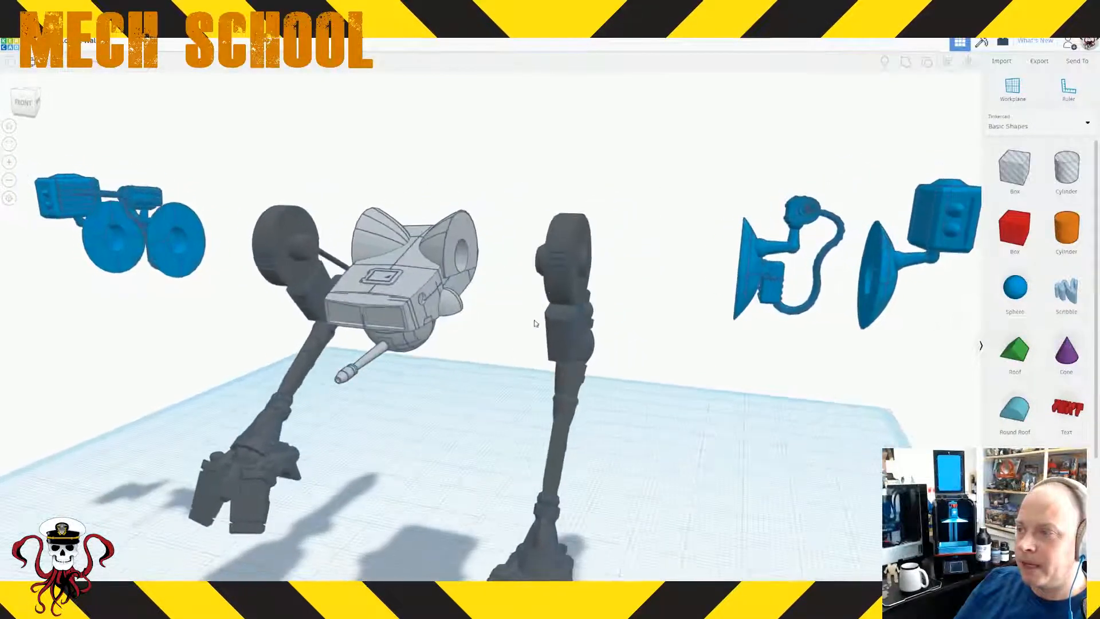
{"action": "right_click_drag", "start_coordinate": [595, 269], "coordinate": [907, 314]}
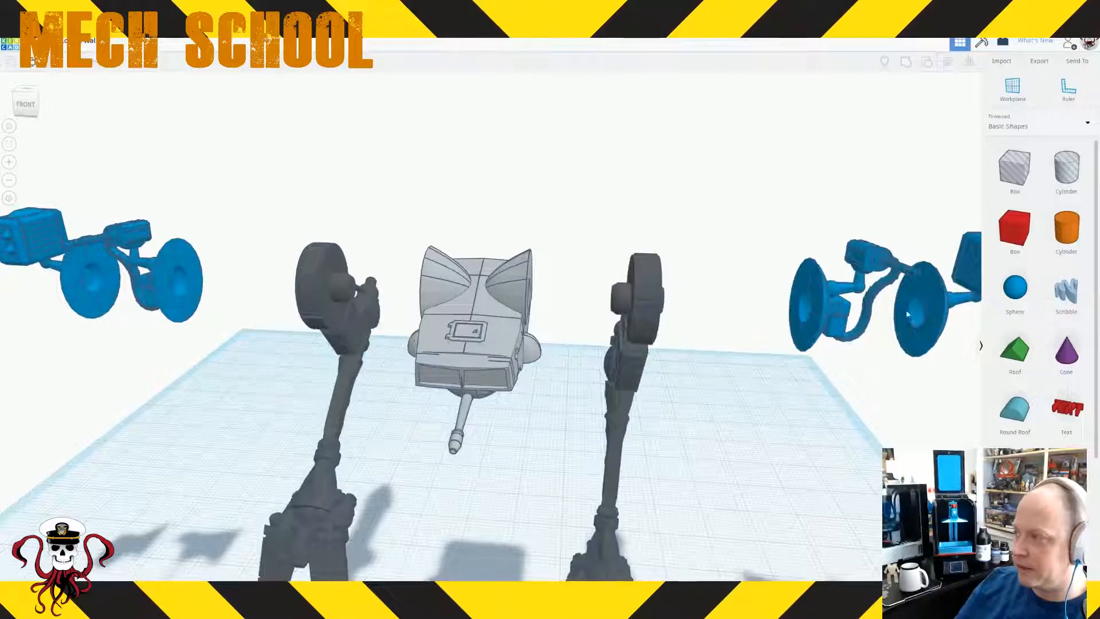
{"action": "right_click_drag", "start_coordinate": [854, 376], "coordinate": [820, 315]}
{"action": "scroll", "coordinate": [658, 366], "scroll_direction": "up", "scroll_amount": 3}
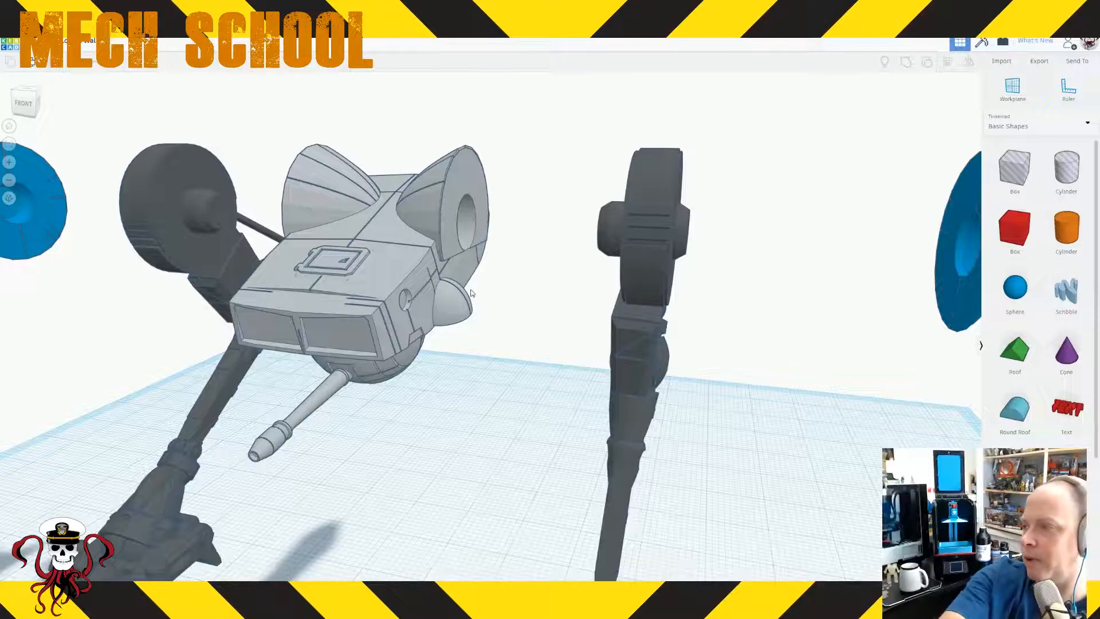
{"action": "left_click", "coordinate": [641, 276]}
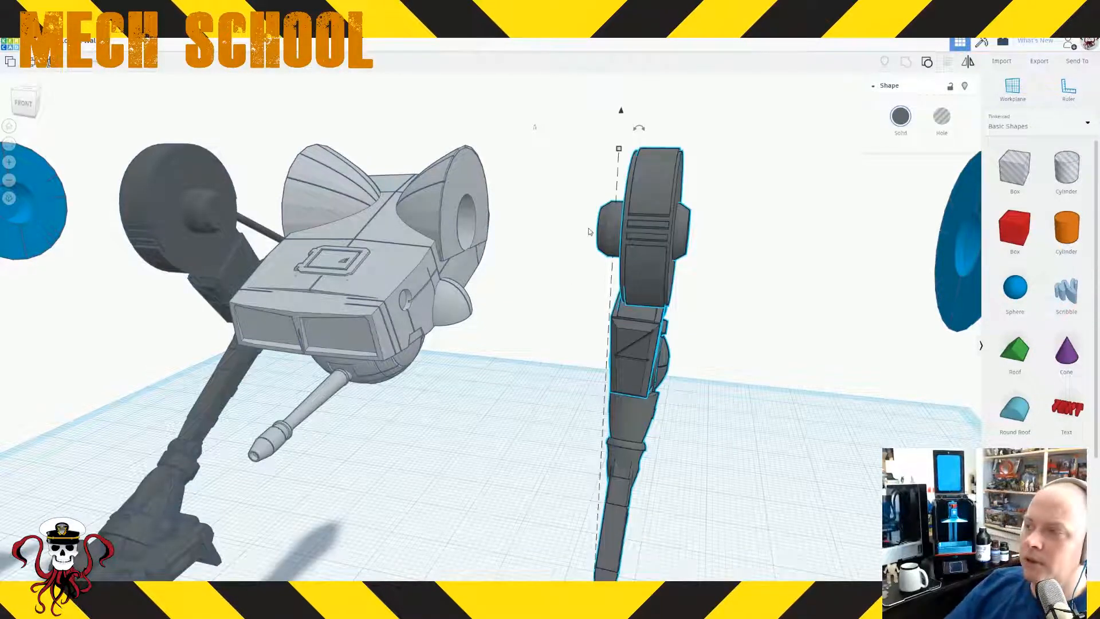
{"action": "right_click_drag", "start_coordinate": [550, 320], "coordinate": [569, 317]}
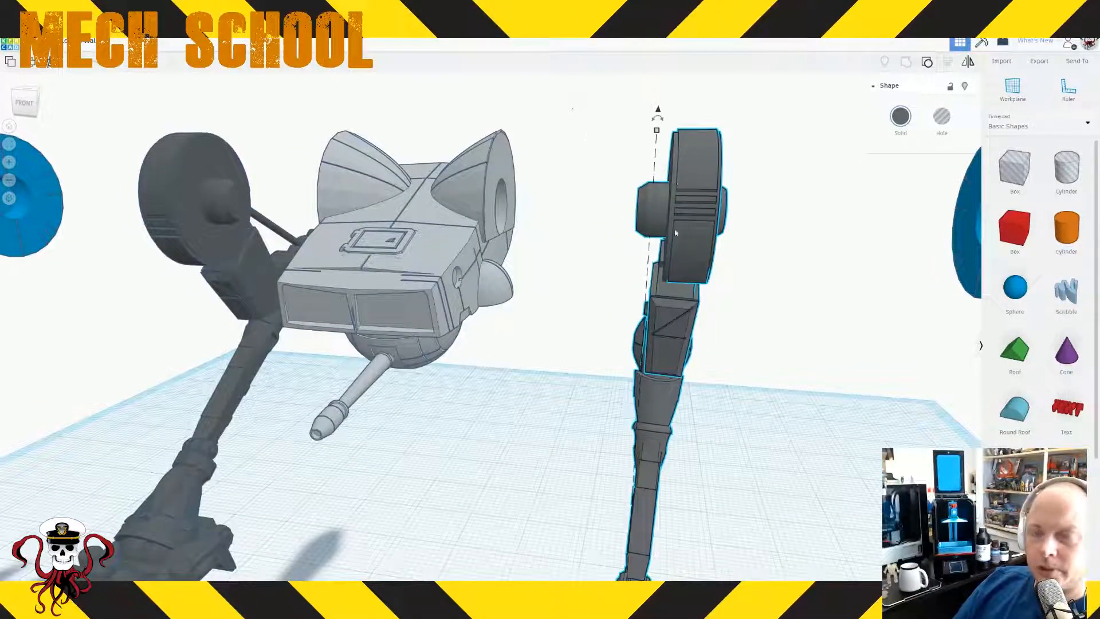
{"action": "right_click_drag", "start_coordinate": [761, 304], "coordinate": [601, 299]}
{"action": "left_click", "coordinate": [601, 299]}
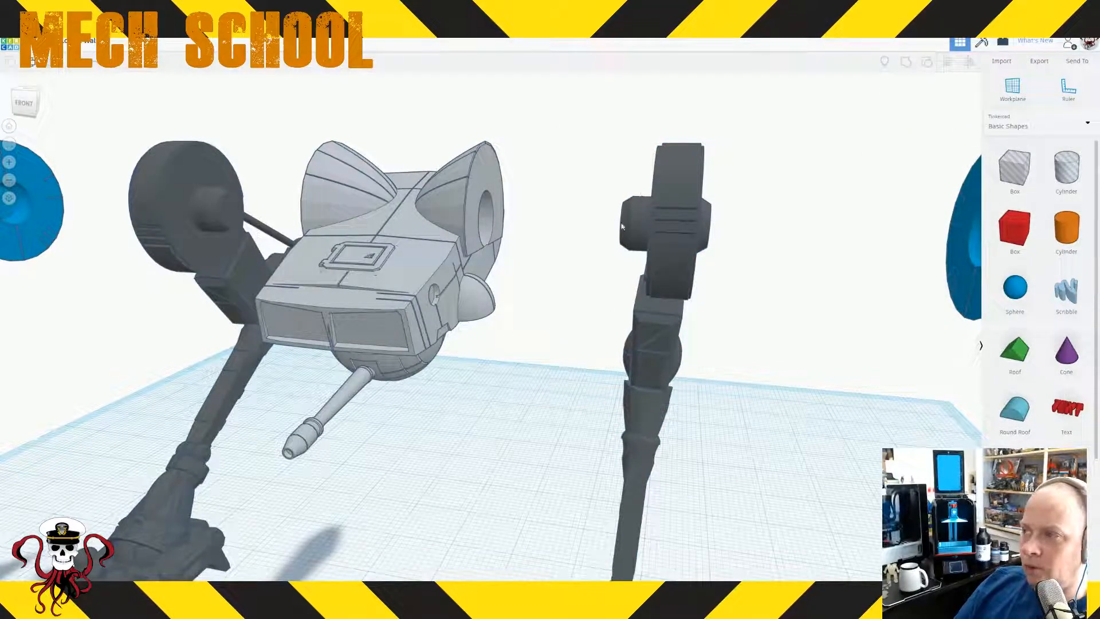
{"action": "right_click_drag", "start_coordinate": [491, 203], "coordinate": [590, 276]}
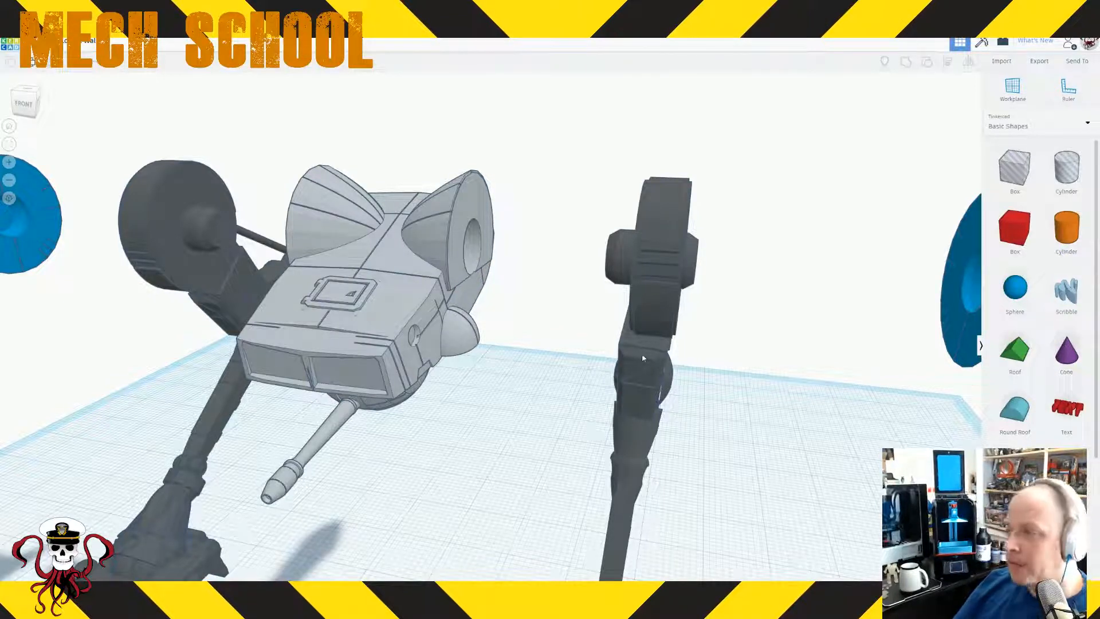
- Move the mech's right-hand leg, as seen from the front, sideways until its hip sits close beside the body
{"action": "left_click", "coordinate": [646, 291]}
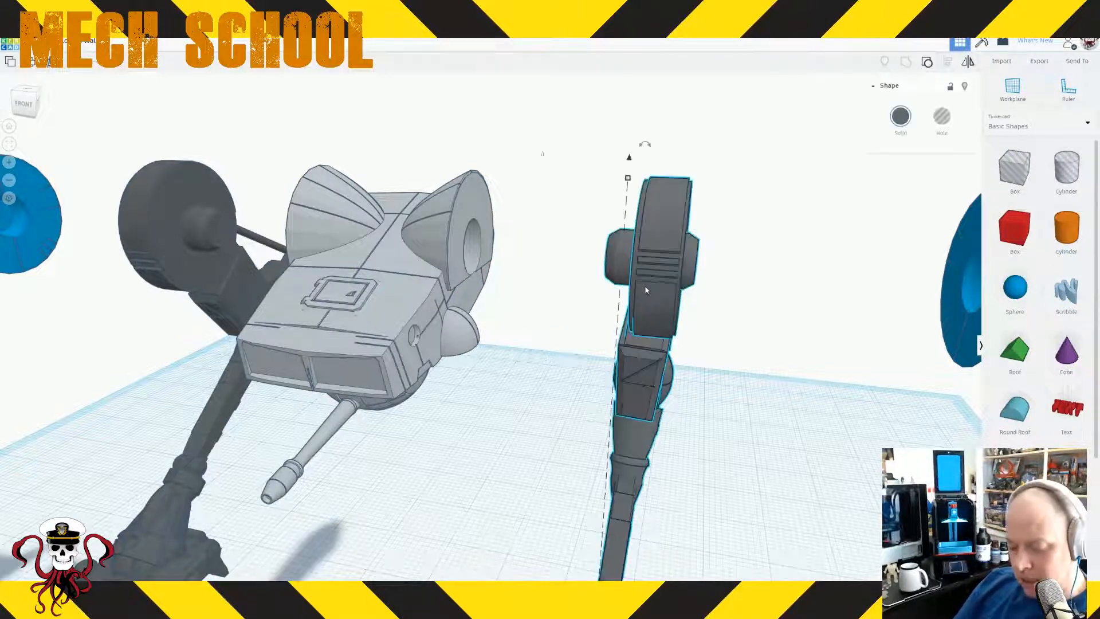
{"action": "key", "text": "Left"}
{"action": "key", "text": "Left"}
{"action": "key", "text": "Left"}
{"action": "key", "text": "Left"}
{"action": "key", "text": "Left"}
{"action": "key", "text": "Left"}
{"action": "key", "text": "Left"}
{"action": "key", "text": "Left"}
{"action": "key", "text": "Left"}
{"action": "key", "text": "Left"}
{"action": "key", "text": "Left"}
{"action": "key", "text": "Left"}
{"action": "key", "text": "Left"}
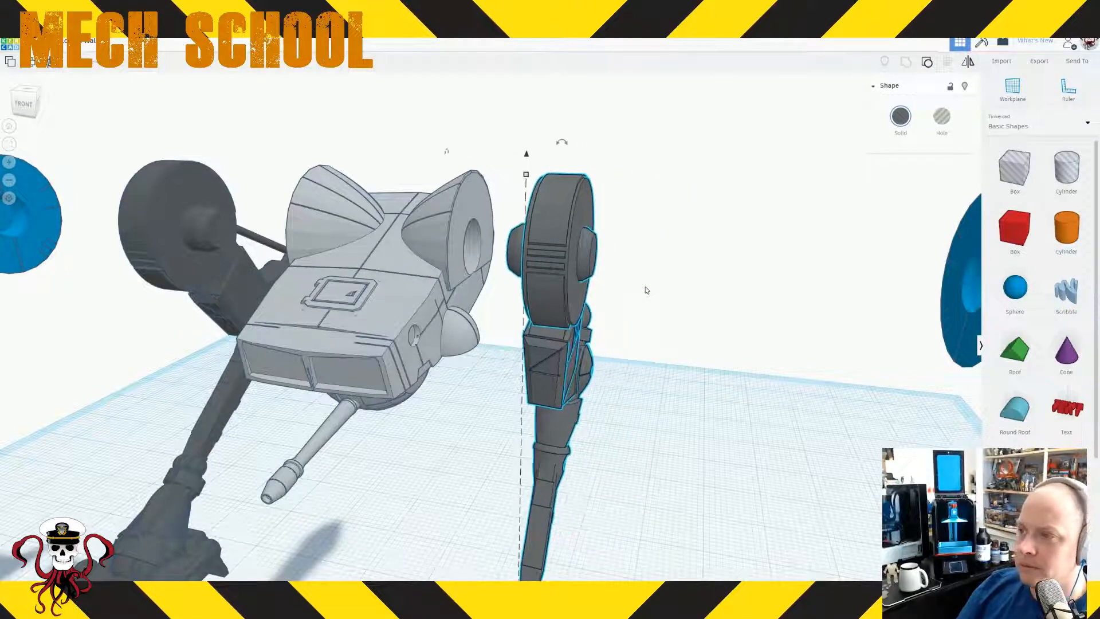
- Nudge the same leg one more increment toward the body so its hip axle enters the round side socket, and check the fit up close
{"action": "scroll", "coordinate": [560, 264], "scroll_direction": "up", "scroll_amount": 5}
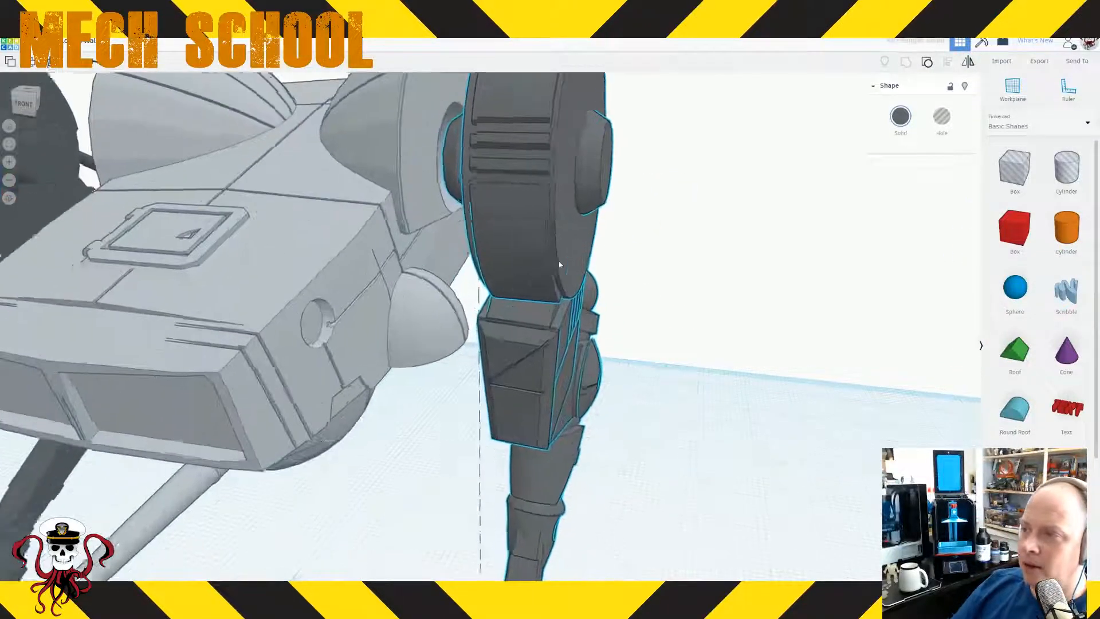
{"action": "mouse_move", "coordinate": [615, 445]}
{"action": "right_mouse_down"}
{"action": "mouse_move", "coordinate": [644, 450]}
{"action": "mouse_move", "coordinate": [628, 439]}
{"action": "right_mouse_up"}
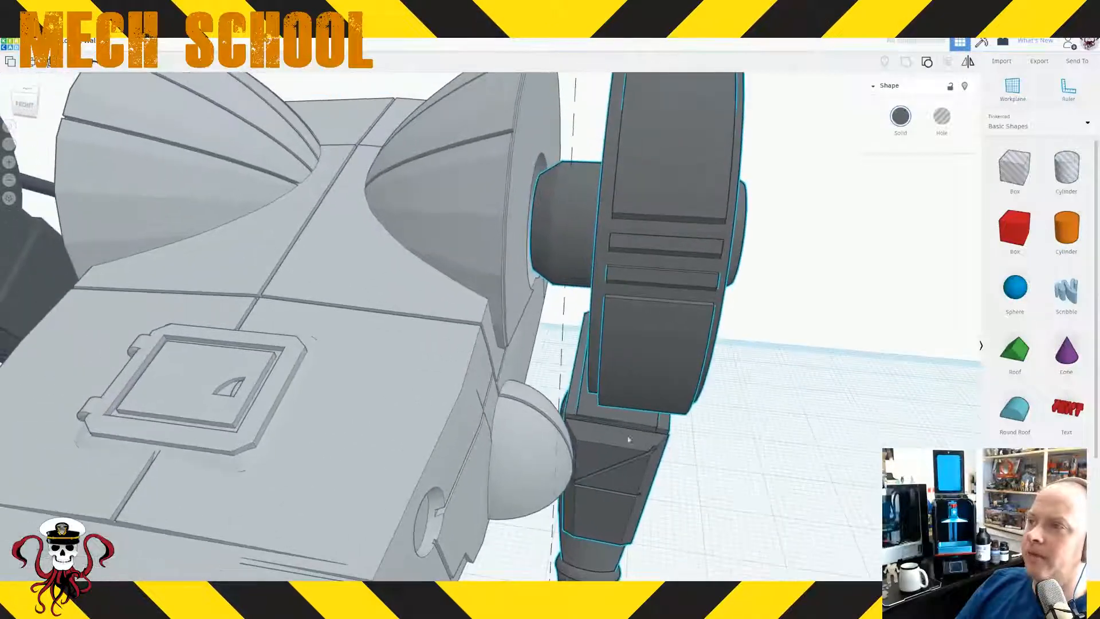
{"action": "key", "text": "Left"}
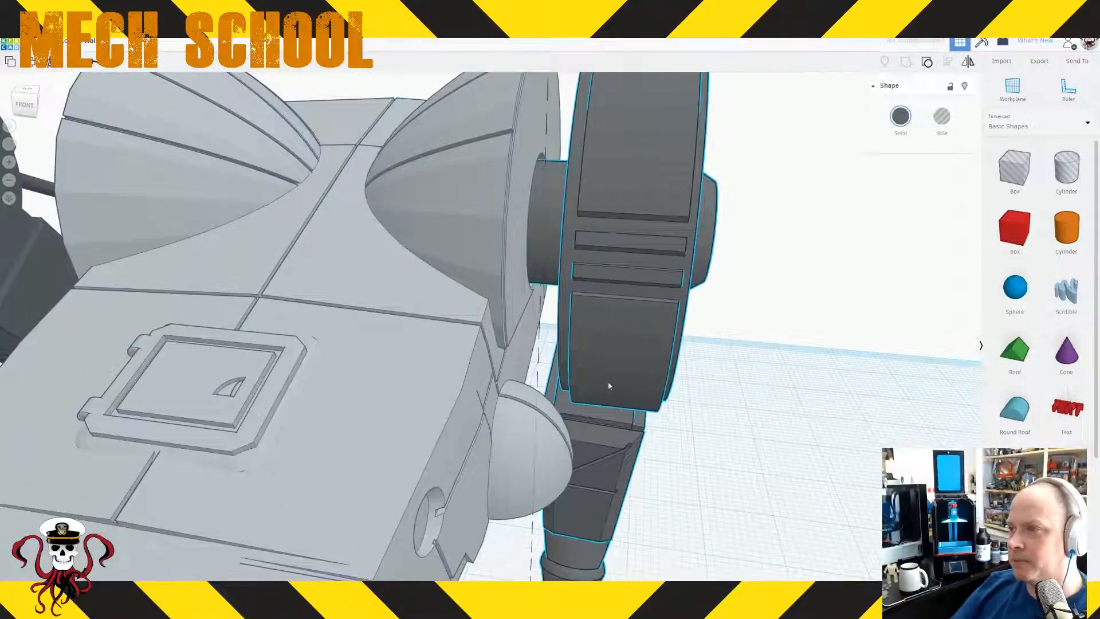
{"action": "mouse_move", "coordinate": [685, 377]}
{"action": "right_mouse_down"}
{"action": "mouse_move", "coordinate": [699, 373]}
{"action": "mouse_move", "coordinate": [699, 385]}
{"action": "right_mouse_up"}
{"action": "scroll", "coordinate": [699, 389], "scroll_direction": "up", "scroll_amount": 5}
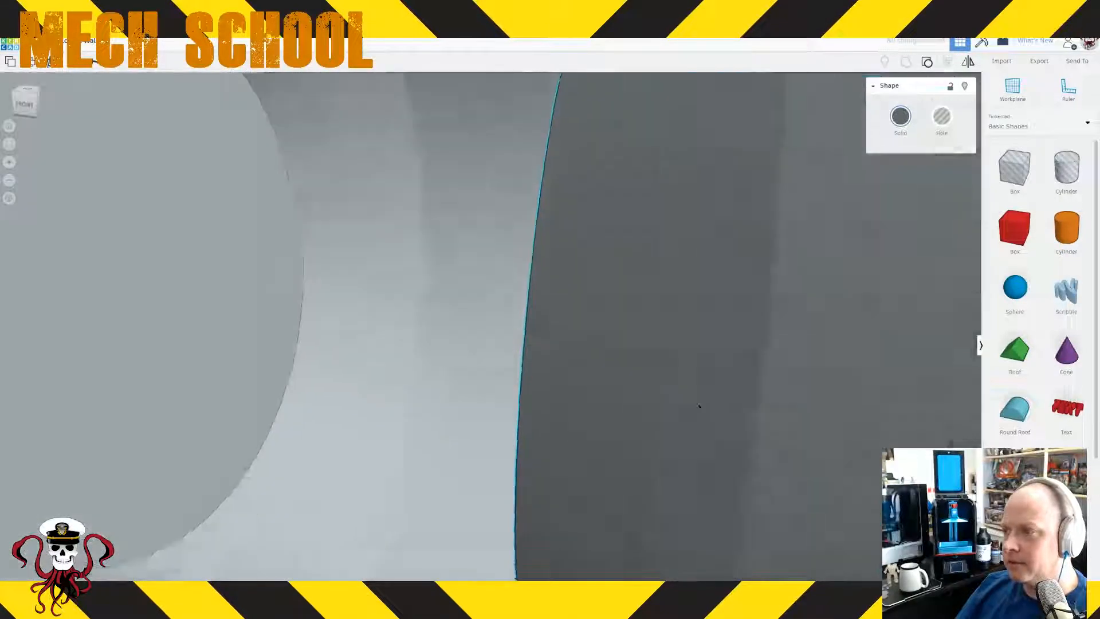
{"action": "scroll", "coordinate": [695, 401], "scroll_direction": "down", "scroll_amount": 3}
{"action": "scroll", "coordinate": [695, 405], "scroll_direction": "down", "scroll_amount": 2}
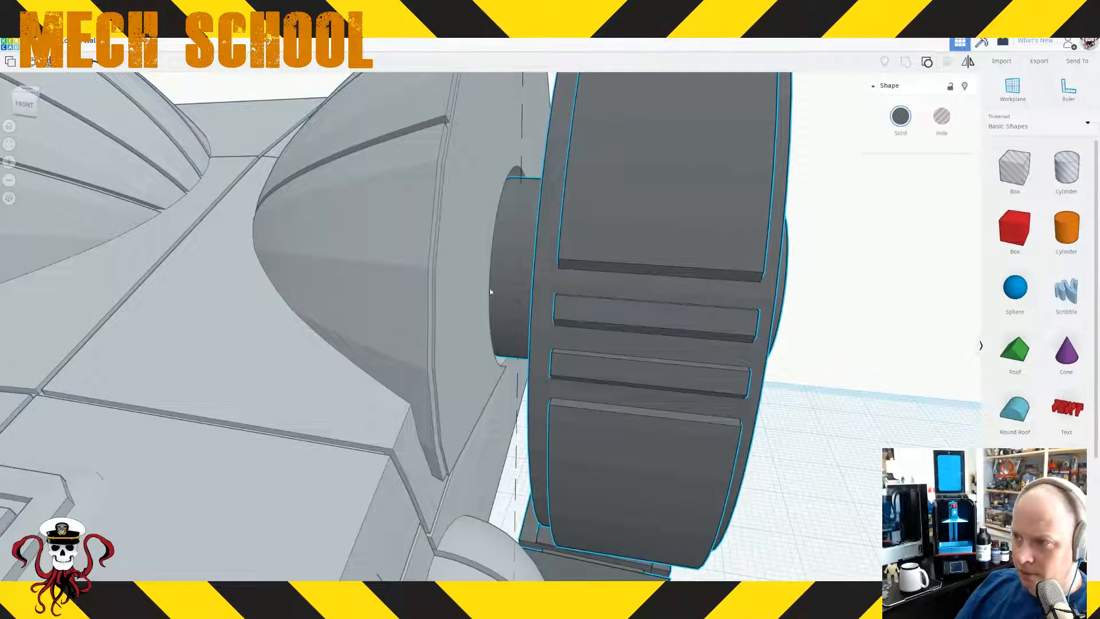
- Move the mech's right-hand leg, as seen from the front, sideways away from the body until its hip axle stands well clear
{"action": "scroll", "coordinate": [574, 382], "scroll_direction": "down", "scroll_amount": 3}
{"action": "scroll", "coordinate": [574, 382], "scroll_direction": "down", "scroll_amount": 4}
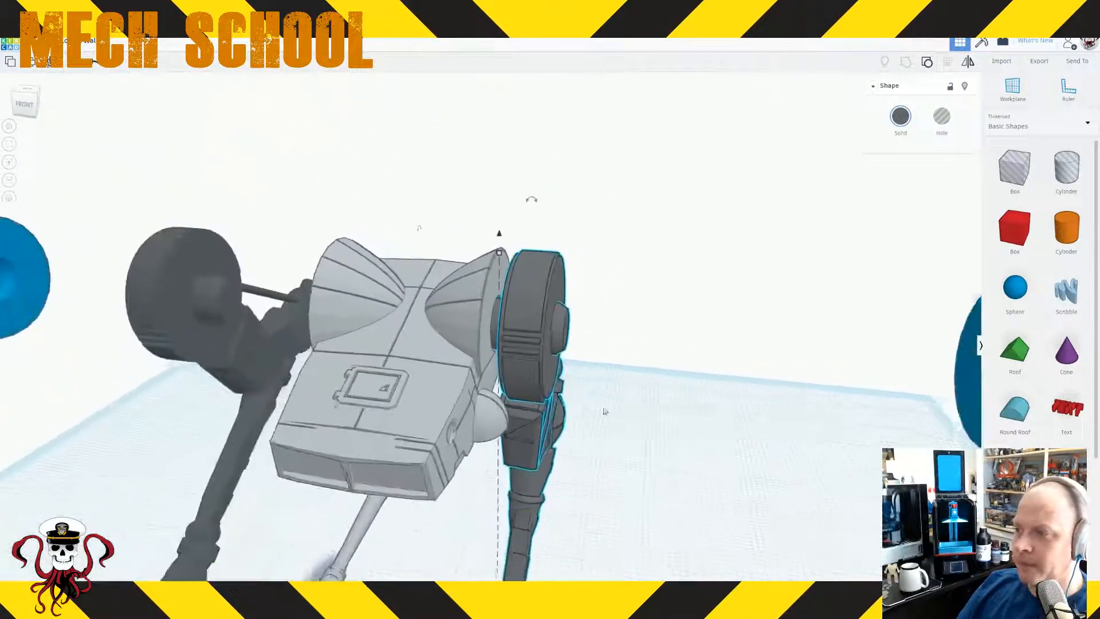
{"action": "right_click_drag", "start_coordinate": [606, 412], "coordinate": [671, 459]}
{"action": "key", "text": "Right"}
{"action": "key", "text": "Right"}
{"action": "key", "text": "Right"}
{"action": "key", "text": "Right"}
{"action": "key", "text": "Right"}
{"action": "key", "text": "Right"}
{"action": "key", "text": "Right"}
{"action": "key", "text": "Right"}
{"action": "key", "text": "Right"}
{"action": "key", "text": "Right"}
{"action": "key", "text": "Right"}
{"action": "key", "text": "Right"}
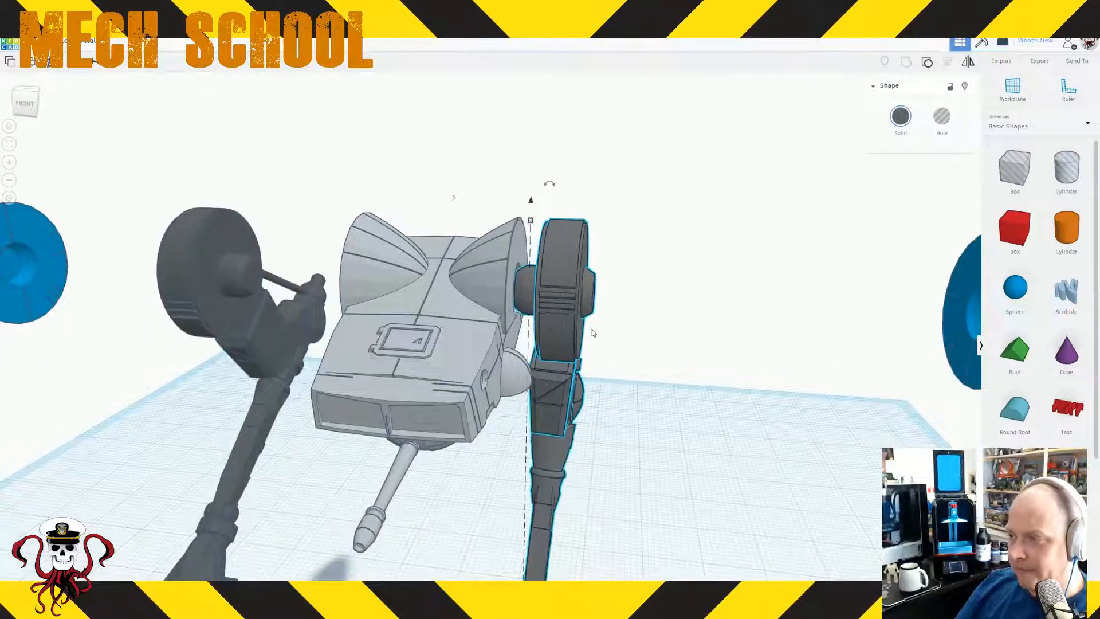
{"action": "scroll", "coordinate": [592, 329], "scroll_direction": "down", "scroll_amount": 2}
{"action": "scroll", "coordinate": [591, 338], "scroll_direction": "down", "scroll_amount": 3}
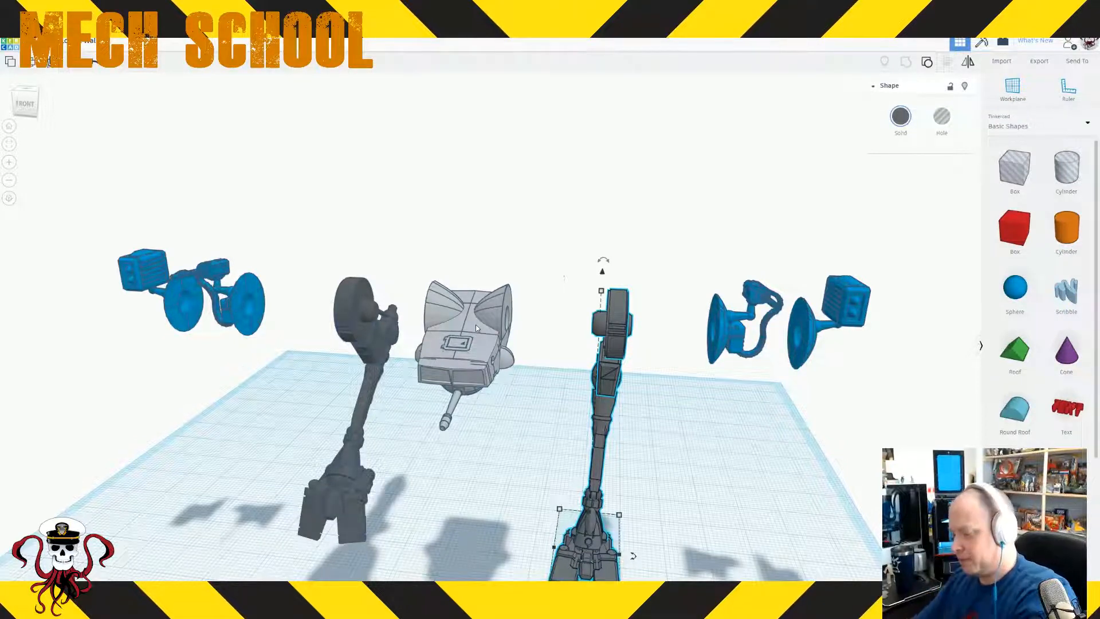
- Deselect the leg and look over the separated body, legs and weapon parts from the front
{"action": "scroll", "coordinate": [533, 430], "scroll_direction": "down", "scroll_amount": 2}
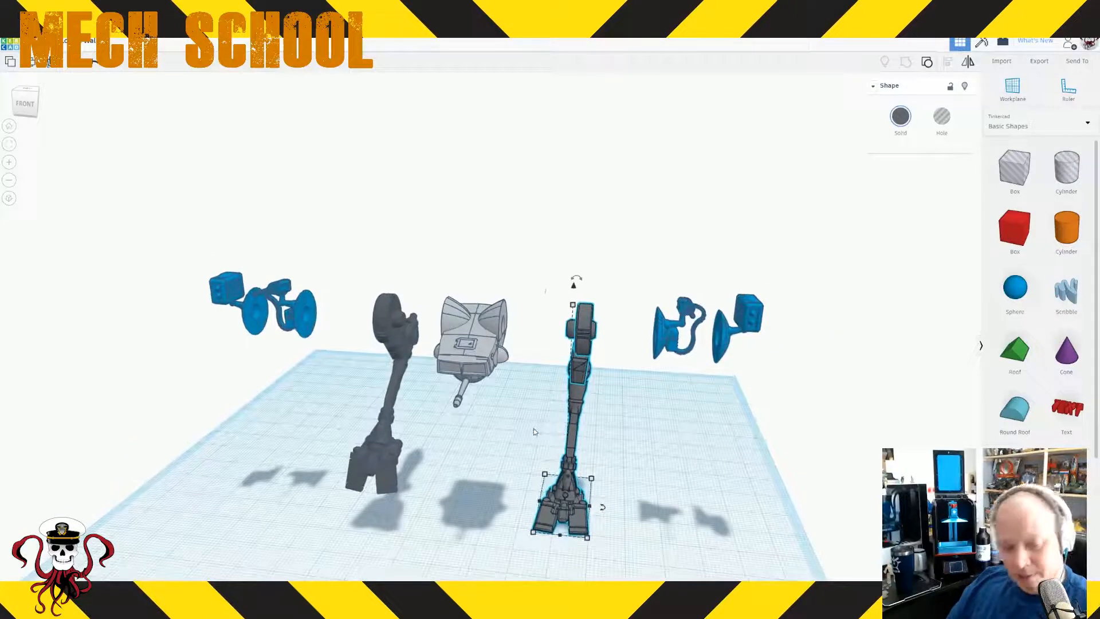
{"action": "scroll", "coordinate": [535, 430], "scroll_direction": "up", "scroll_amount": 3}
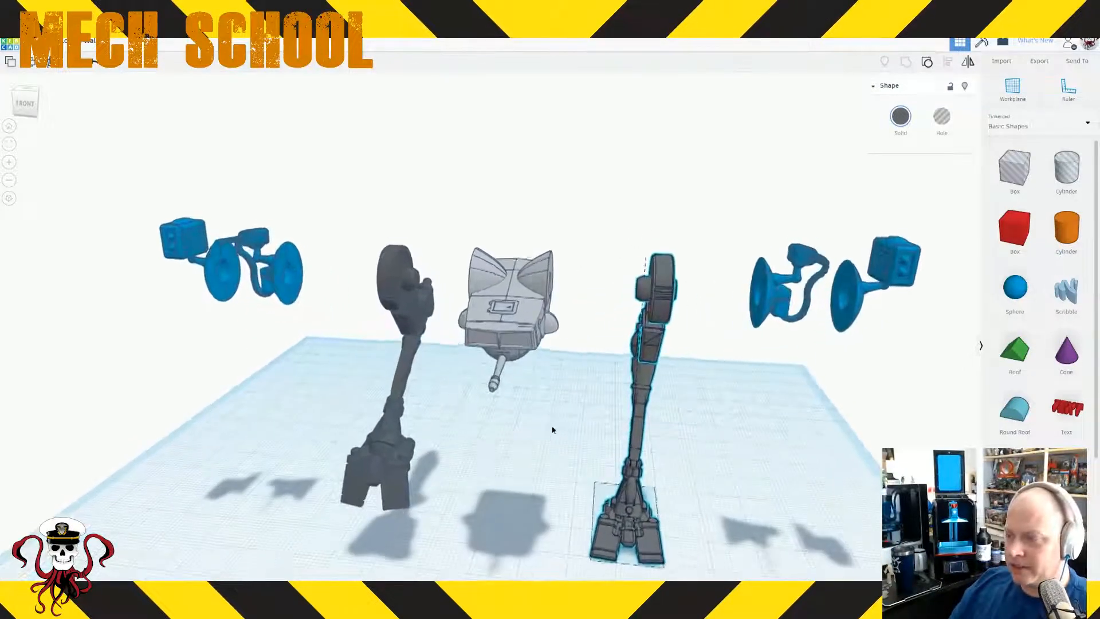
{"action": "right_click_drag", "start_coordinate": [552, 427], "coordinate": [552, 430]}
{"action": "scroll", "coordinate": [548, 425], "scroll_direction": "up", "scroll_amount": 3}
{"action": "scroll", "coordinate": [548, 424], "scroll_direction": "down", "scroll_amount": 2}
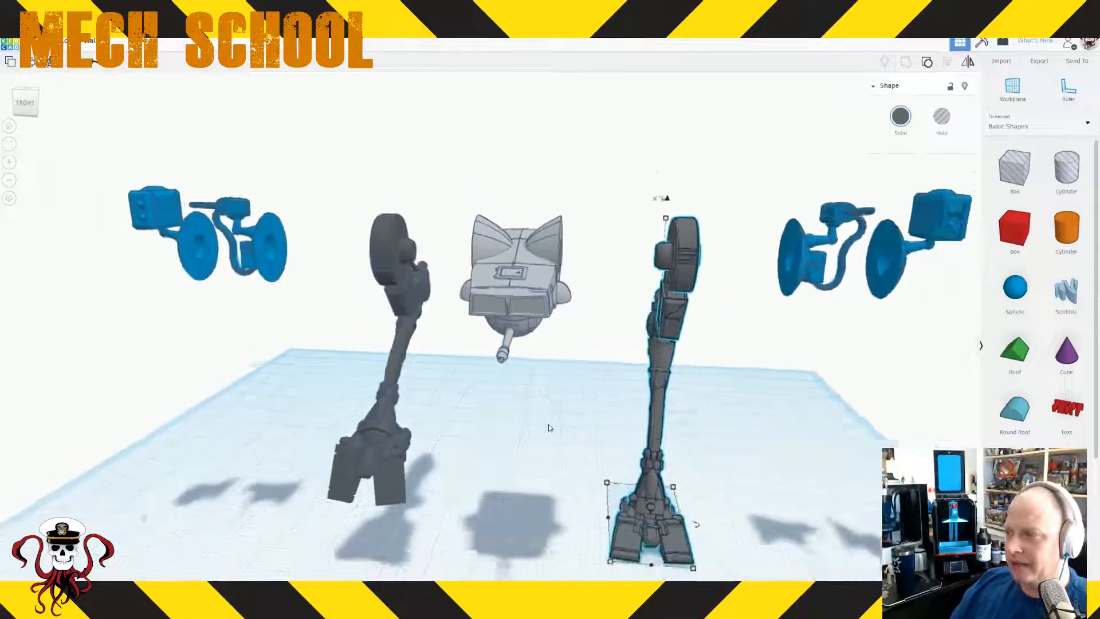
{"action": "scroll", "coordinate": [548, 425], "scroll_direction": "down", "scroll_amount": 1}
{"action": "left_click", "coordinate": [357, 221]}
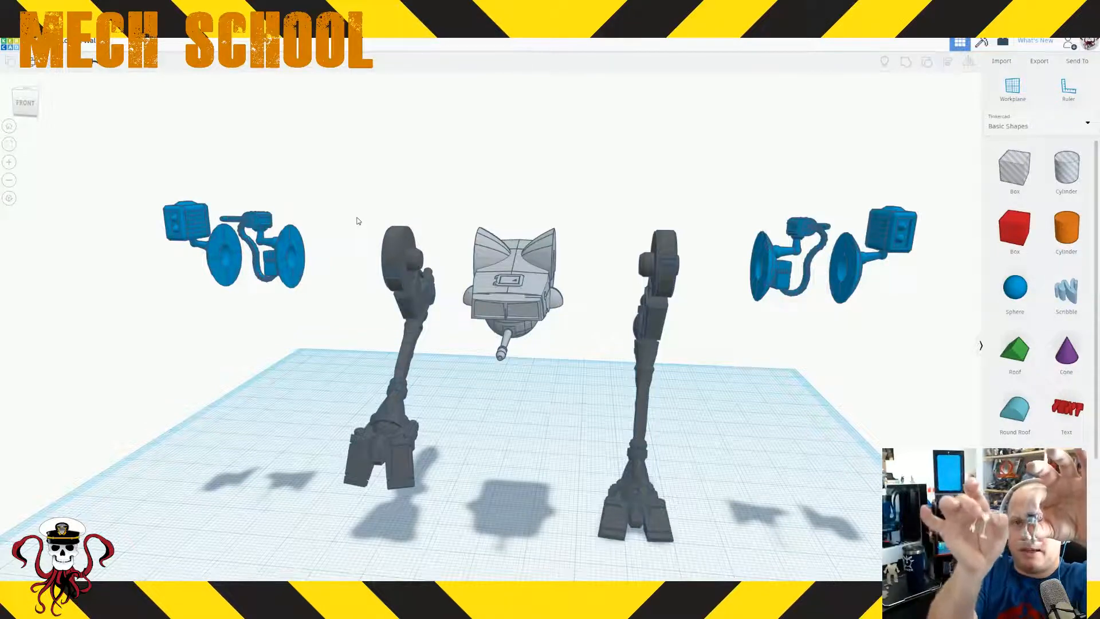
{"action": "scroll", "coordinate": [523, 231], "scroll_direction": "down", "scroll_amount": 3}
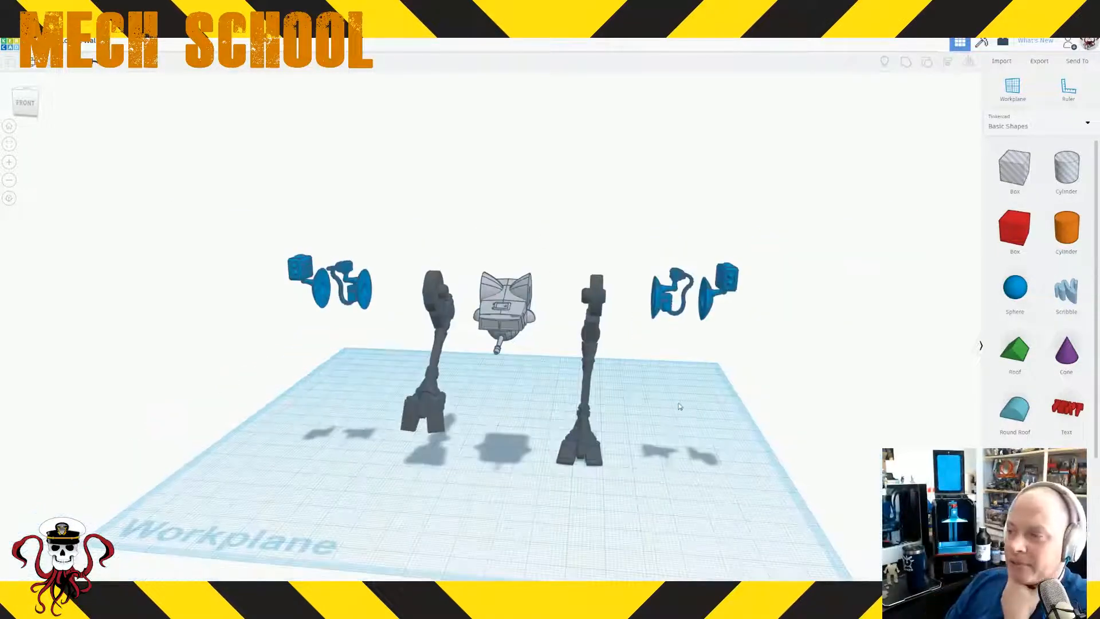
{"action": "right_click_drag", "start_coordinate": [680, 406], "coordinate": [704, 415]}
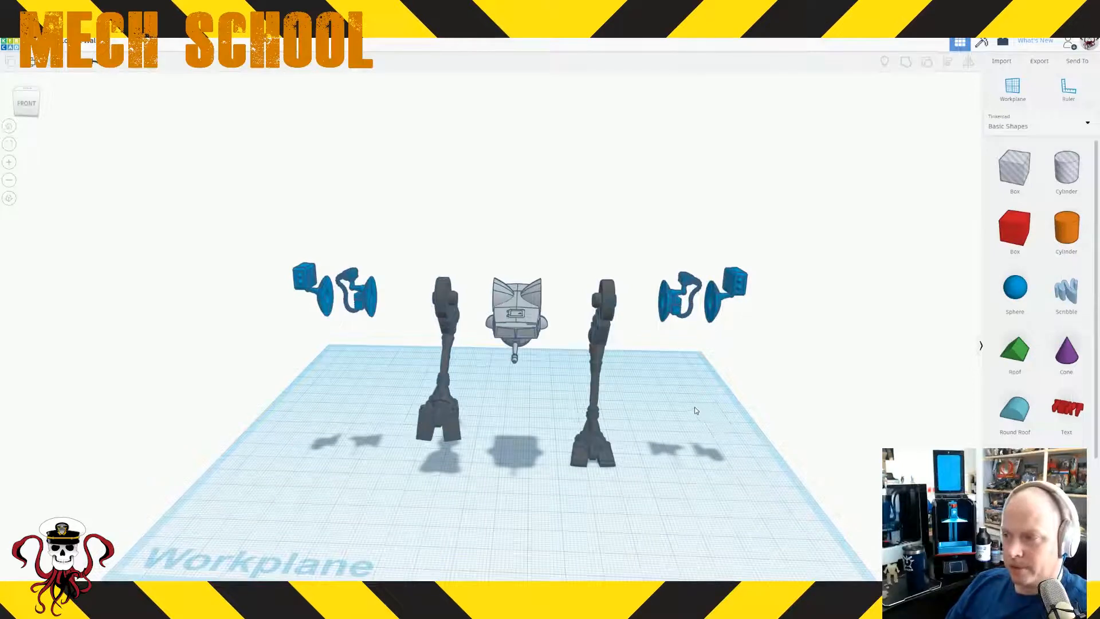
- Examine the body's round side socket and the matching hip axle of the separated leg up close
{"action": "scroll", "coordinate": [700, 383], "scroll_direction": "up", "scroll_amount": 4}
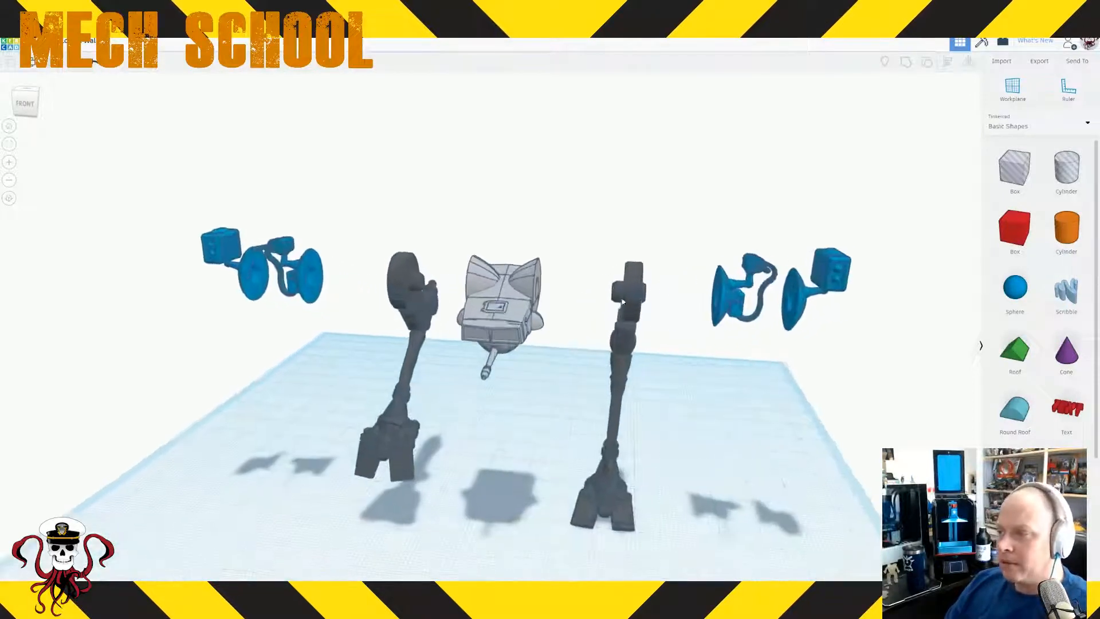
{"action": "scroll", "coordinate": [663, 289], "scroll_direction": "up", "scroll_amount": 4}
{"action": "right_click_drag", "start_coordinate": [673, 278], "coordinate": [519, 290]}
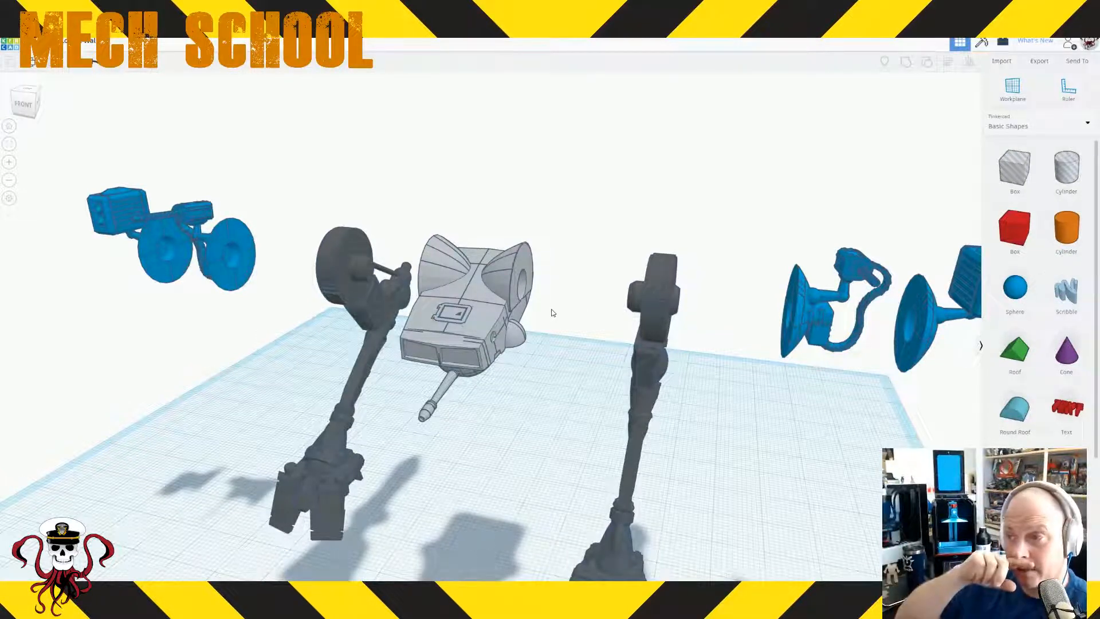
{"action": "scroll", "coordinate": [549, 256], "scroll_direction": "up", "scroll_amount": 5}
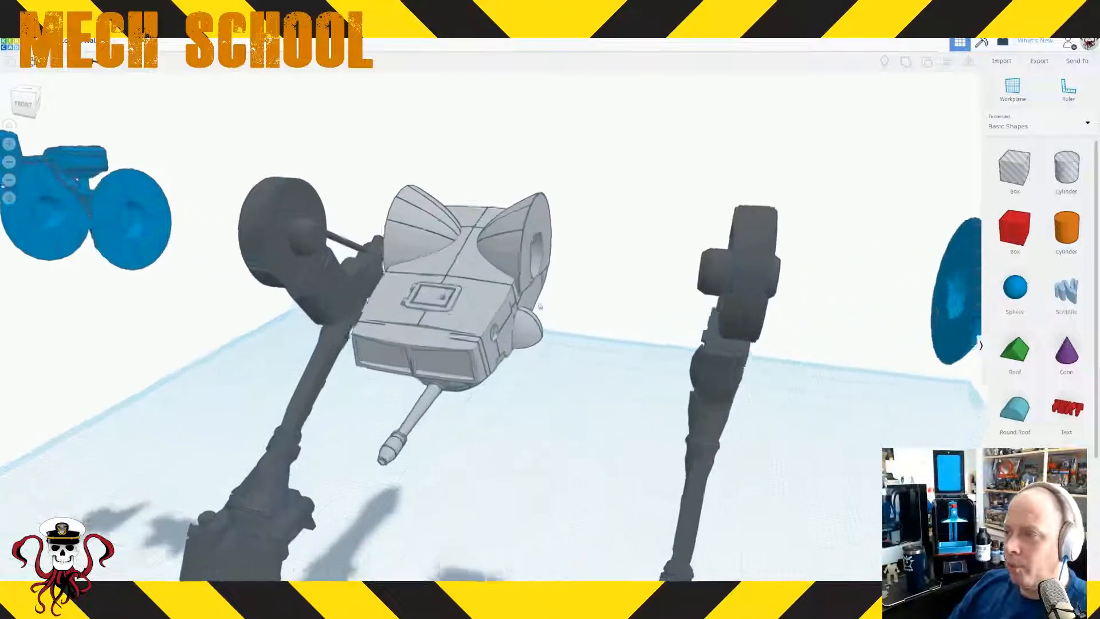
{"action": "scroll", "coordinate": [617, 351], "scroll_direction": "up", "scroll_amount": 5}
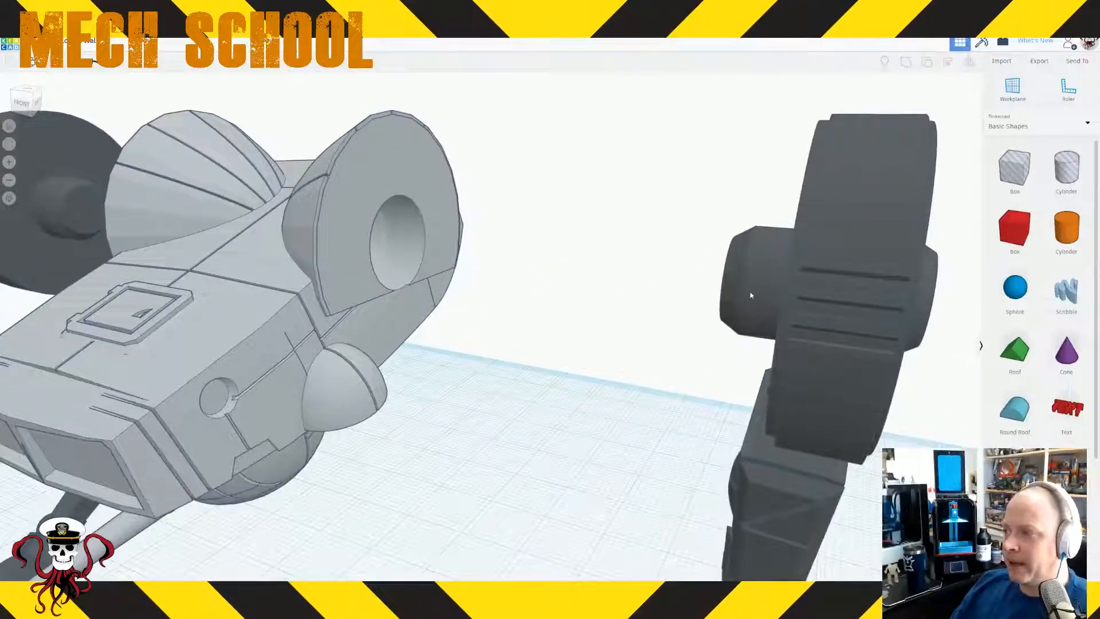
{"action": "scroll", "coordinate": [490, 318], "scroll_direction": "down", "scroll_amount": 10}
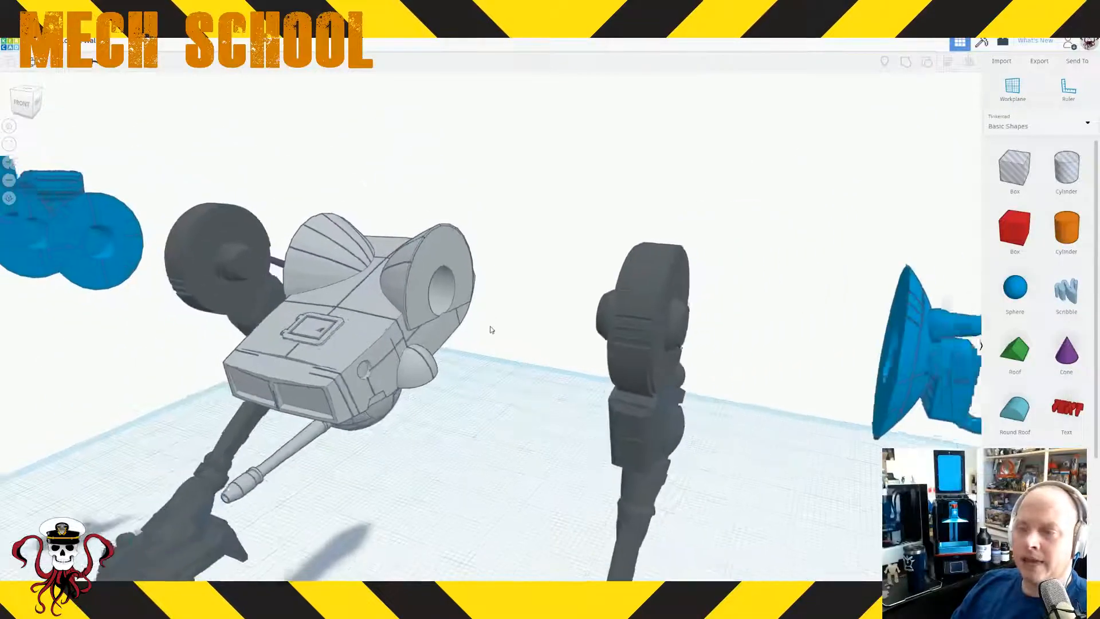
{"action": "scroll", "coordinate": [513, 352], "scroll_direction": "down", "scroll_amount": 6}
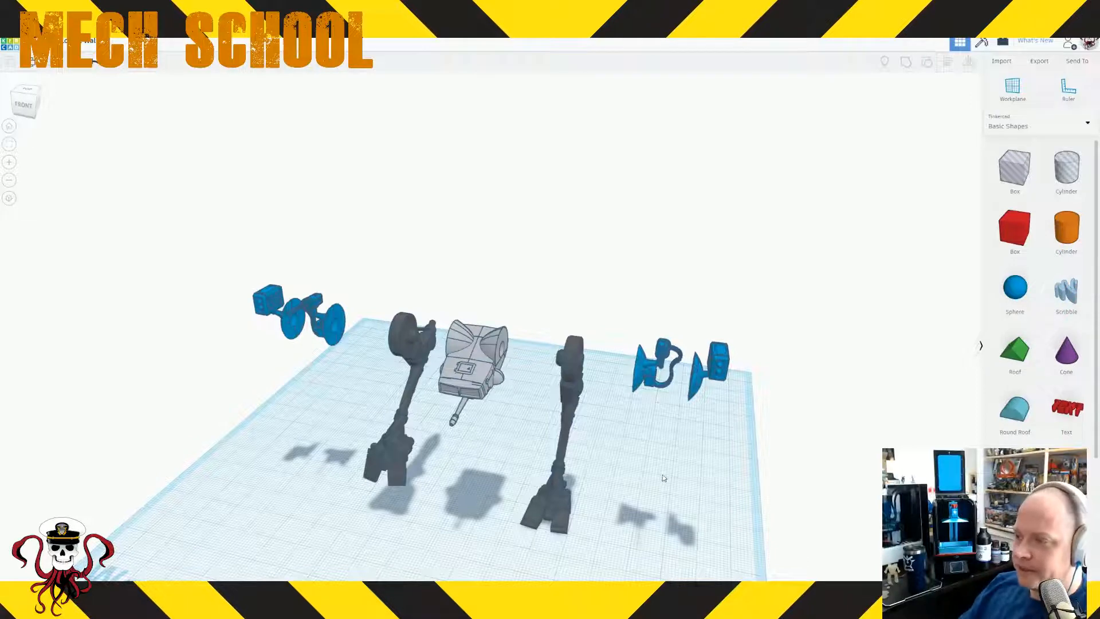
- Select the mech body, both legs and all weapon parts together and group them into one object
{"action": "middle_click_drag", "start_coordinate": [653, 492], "coordinate": [662, 443]}
{"action": "scroll", "coordinate": [663, 453], "scroll_direction": "up", "scroll_amount": 3}
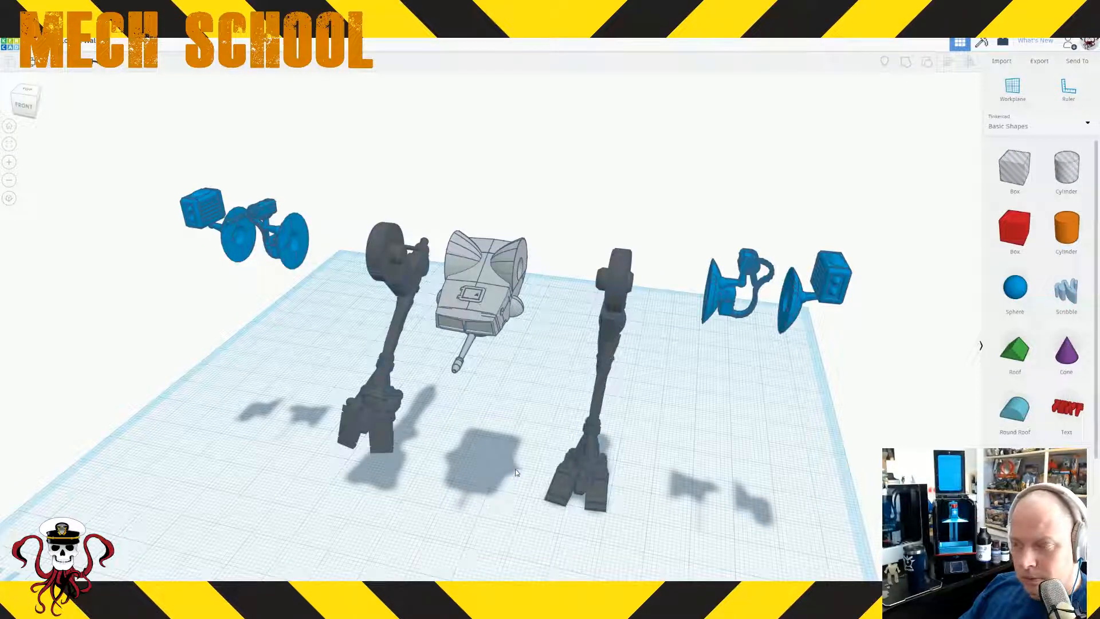
{"action": "scroll", "coordinate": [510, 453], "scroll_direction": "down", "scroll_amount": 5}
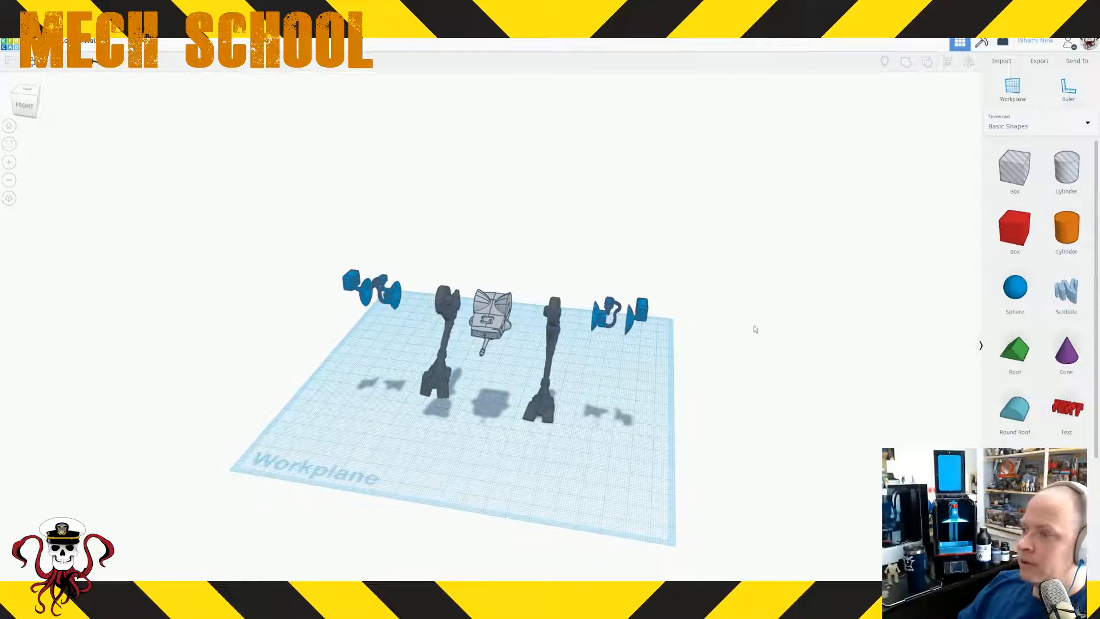
{"action": "left_click_drag", "start_coordinate": [308, 251], "coordinate": [762, 452]}
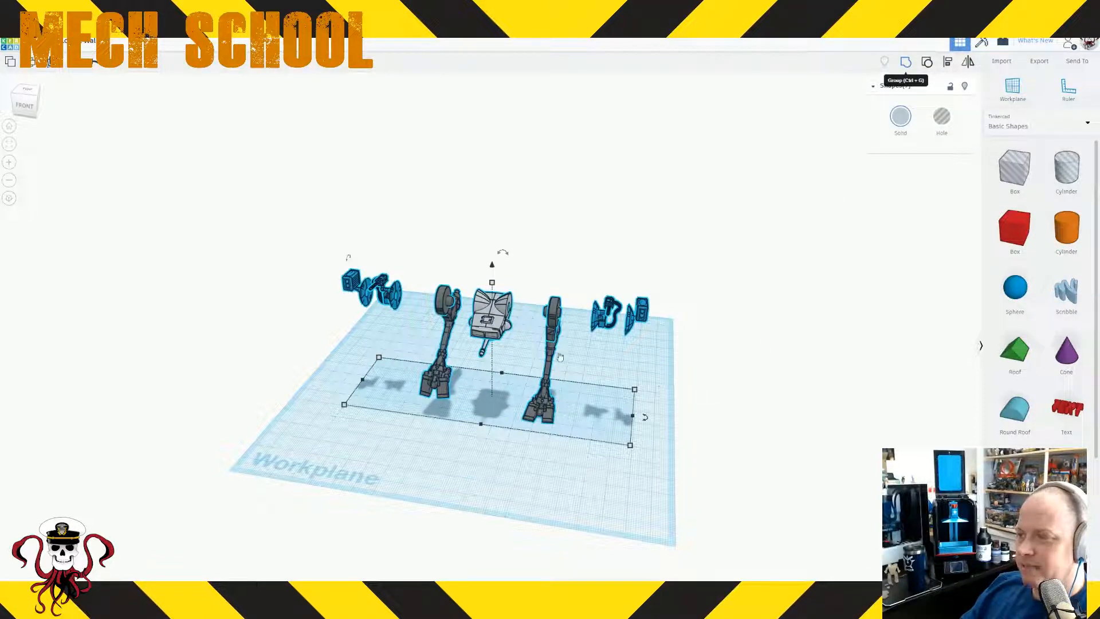
- Place a hole Box on the workplane beneath the mech body and set its height to 90 mm
{"action": "left_click_drag", "start_coordinate": [1015, 169], "coordinate": [498, 398]}
{"action": "left_click", "coordinate": [493, 369]}
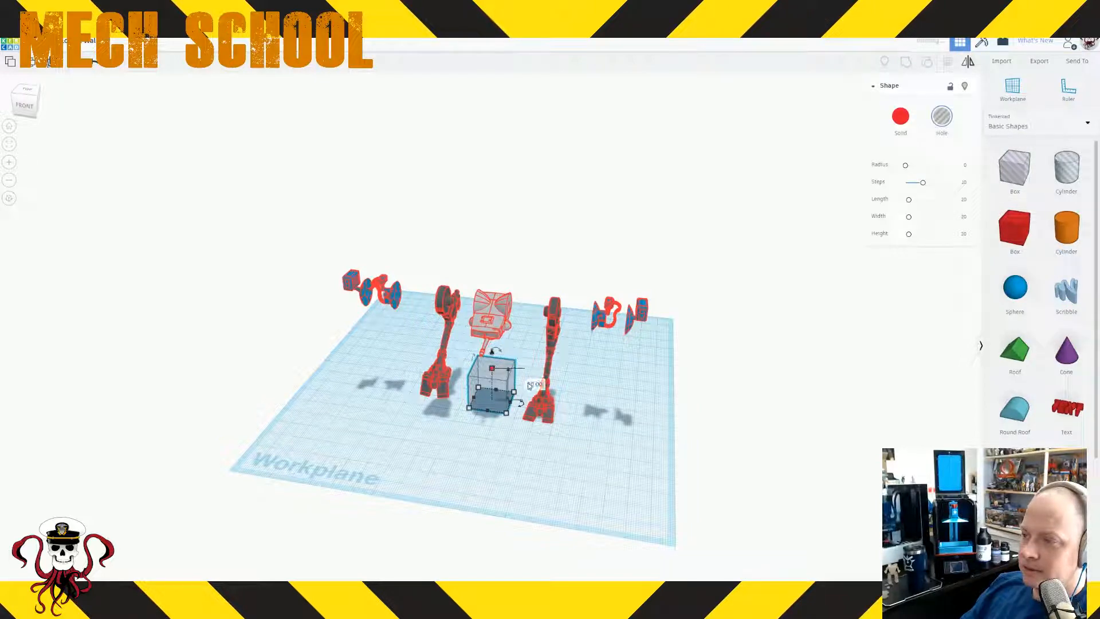
{"action": "left_click", "coordinate": [533, 384]}
{"action": "type", "text": "90"}
{"action": "key", "text": "Return"}
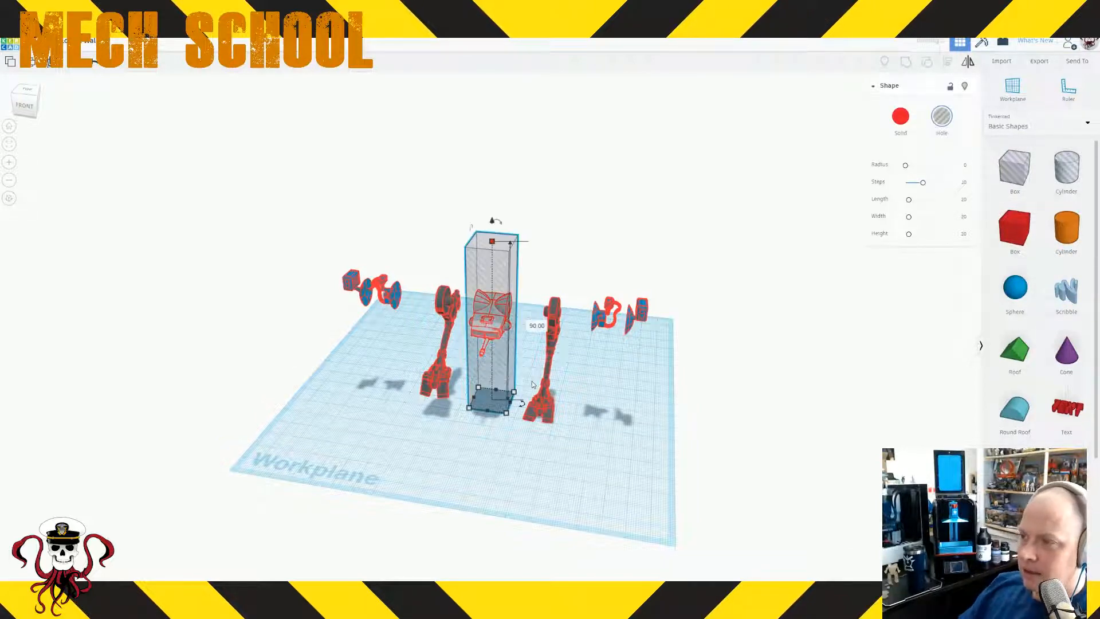
{"action": "right_click_drag", "start_coordinate": [616, 397], "coordinate": [622, 385]}
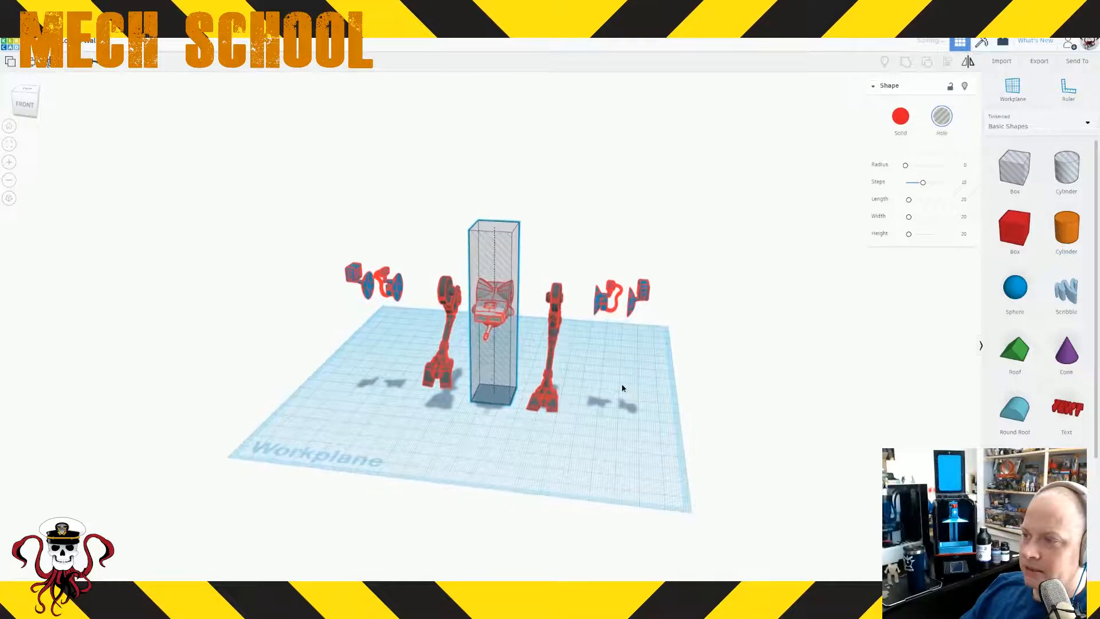
{"action": "scroll", "coordinate": [575, 352], "scroll_direction": "up", "scroll_amount": 2}
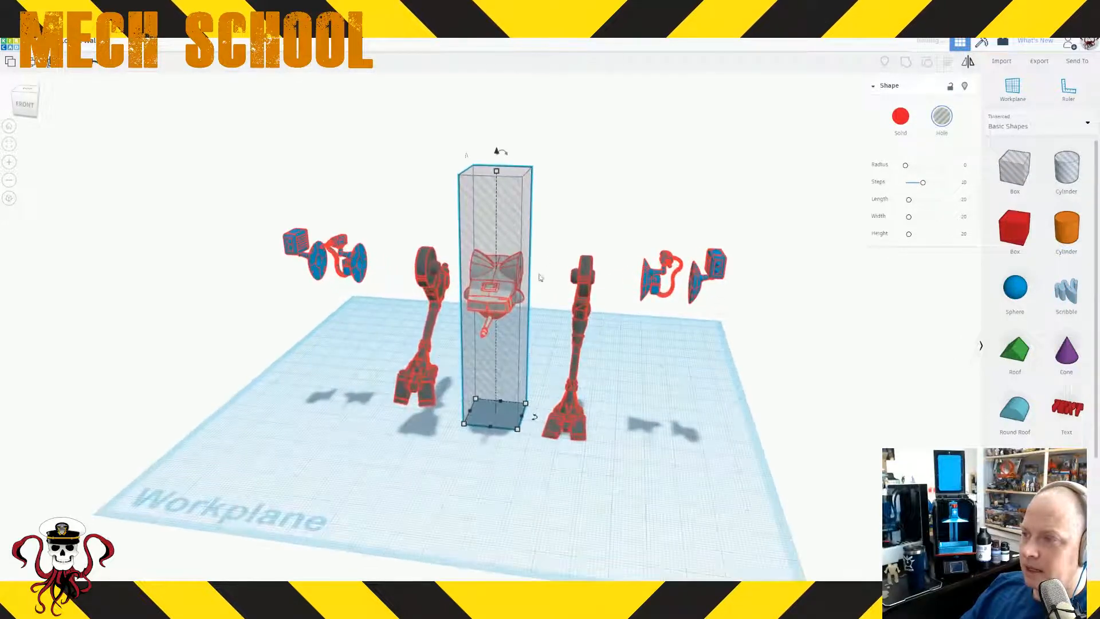
- Scale the grouped mech up proportionally until its top matches the height of the 90 mm hole box
{"action": "key", "text": "ctrl+a"}
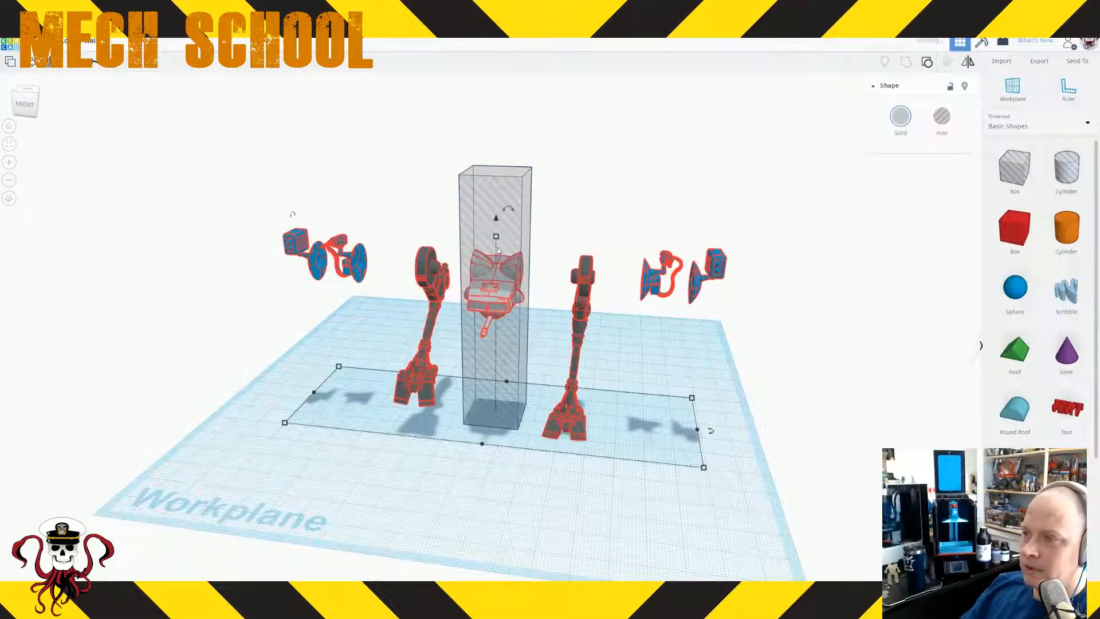
{"action": "middle_click_drag", "start_coordinate": [567, 239], "coordinate": [570, 290]}
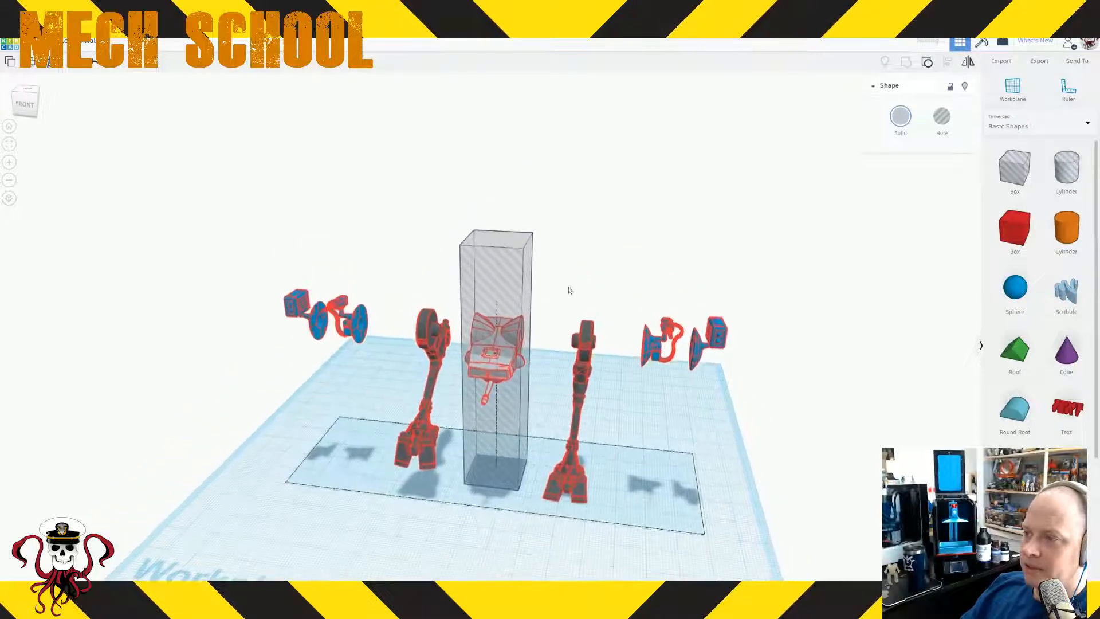
{"action": "left_click_drag", "start_coordinate": [497, 303], "coordinate": [498, 218], "text": "shift"}
- Delete the tall hole box standing beneath the mech body
{"action": "right_click_drag", "start_coordinate": [529, 222], "coordinate": [504, 333]}
{"action": "left_click", "coordinate": [496, 365]}
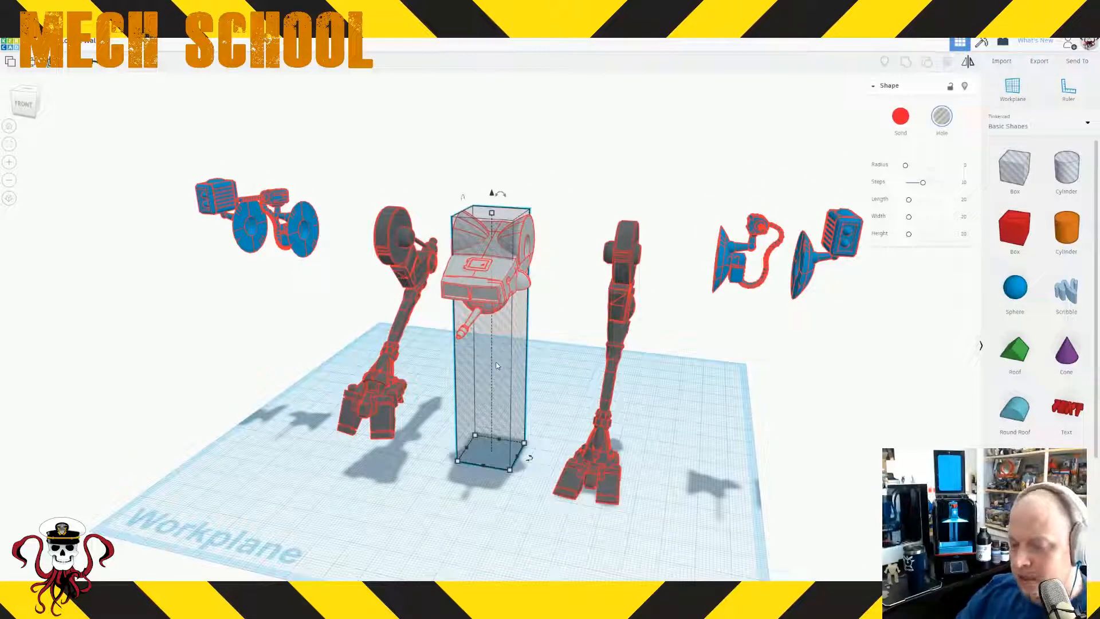
{"action": "key", "text": "Delete"}
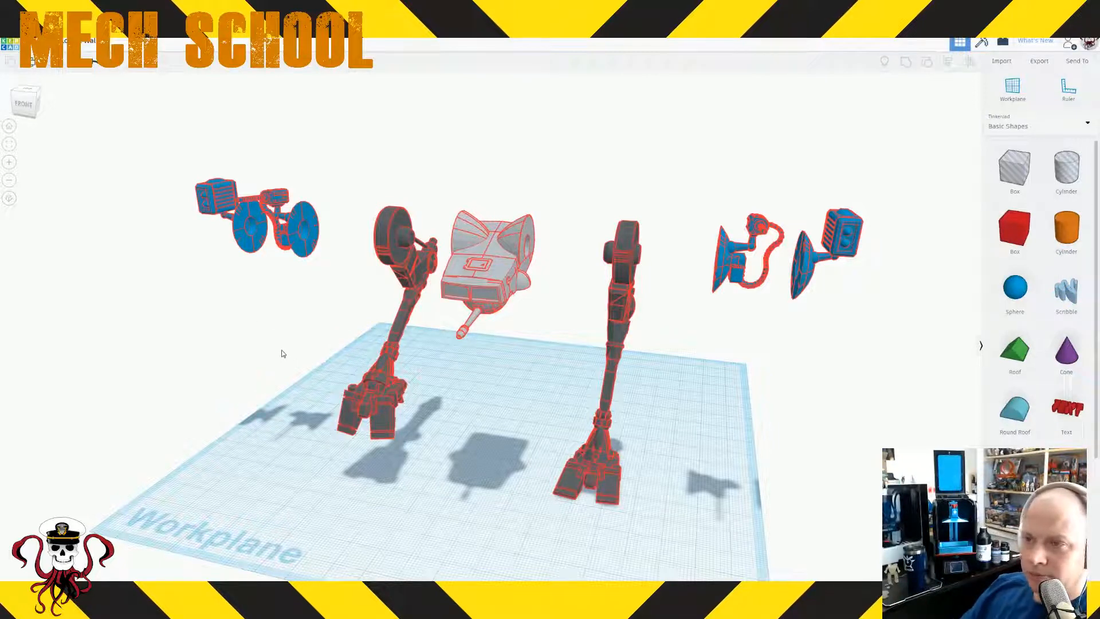
- Examine the scaled mech group from the front and from above, then its lower legs and feet up close
{"action": "mouse_move", "coordinate": [225, 367]}
{"action": "right_mouse_down"}
{"action": "mouse_move", "coordinate": [316, 386]}
{"action": "mouse_move", "coordinate": [221, 371]}
{"action": "right_mouse_up"}
{"action": "right_click_drag", "start_coordinate": [314, 413], "coordinate": [249, 371]}
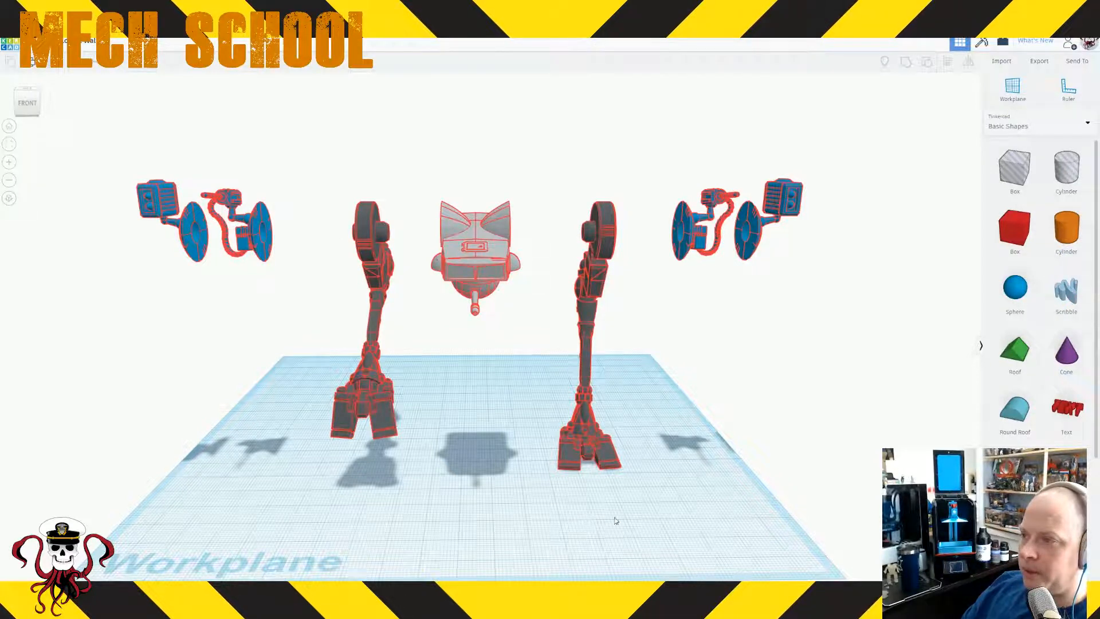
{"action": "right_click_drag", "start_coordinate": [616, 520], "coordinate": [424, 230]}
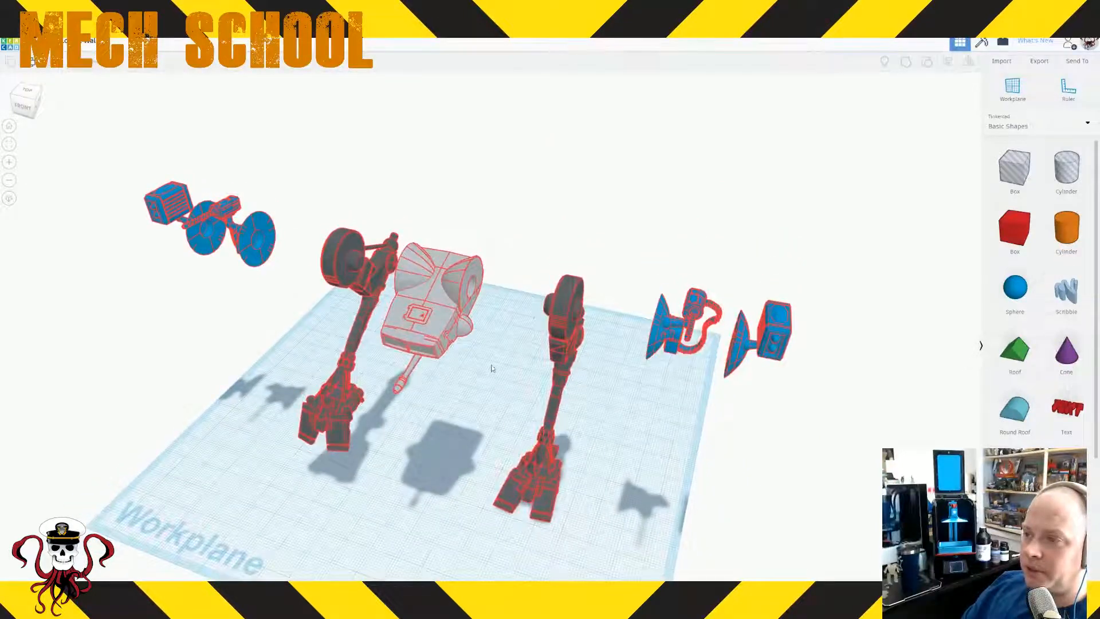
{"action": "right_click_drag", "start_coordinate": [491, 368], "coordinate": [309, 315]}
{"action": "scroll", "coordinate": [447, 368], "scroll_direction": "up", "scroll_amount": 4}
{"action": "scroll", "coordinate": [434, 265], "scroll_direction": "up", "scroll_amount": 2}
{"action": "right_click_drag", "start_coordinate": [434, 265], "coordinate": [448, 306]}
{"action": "scroll", "coordinate": [495, 327], "scroll_direction": "down", "scroll_amount": 4}
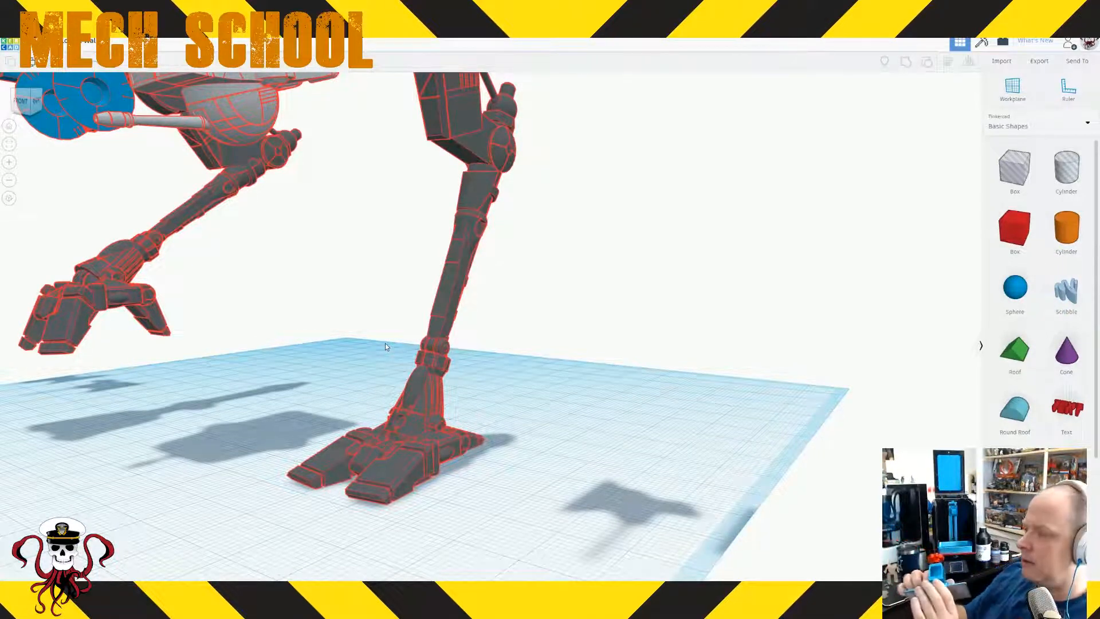
- Look over the grouped mech's body, legs and weapons from an angle, ending on a front view of all parts
{"action": "left_click", "coordinate": [386, 344]}
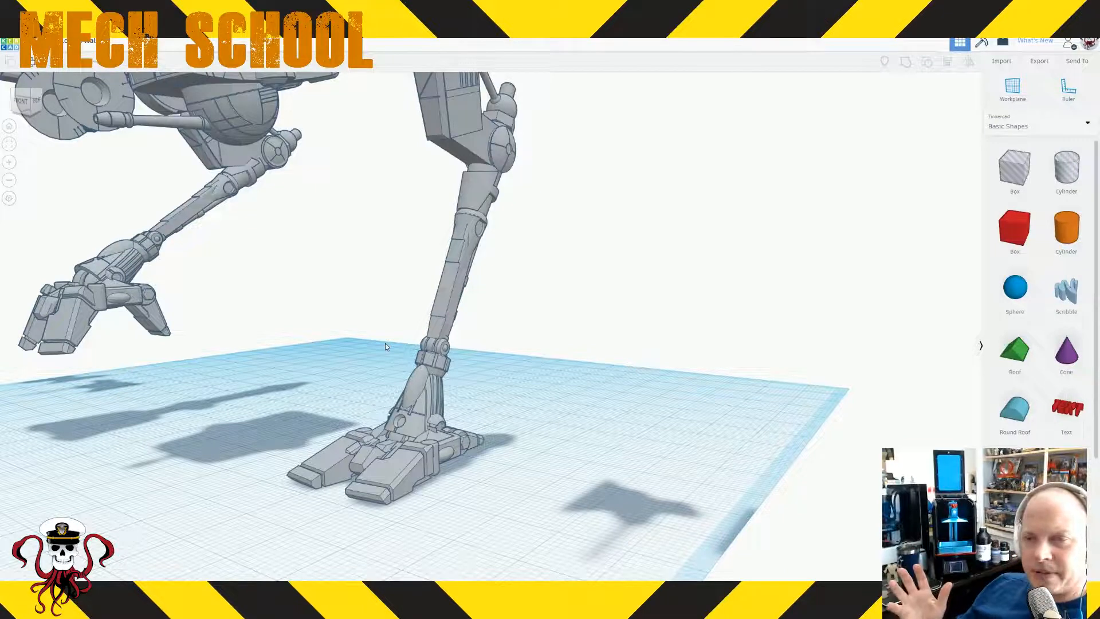
{"action": "scroll", "coordinate": [358, 277], "scroll_direction": "down", "scroll_amount": 5}
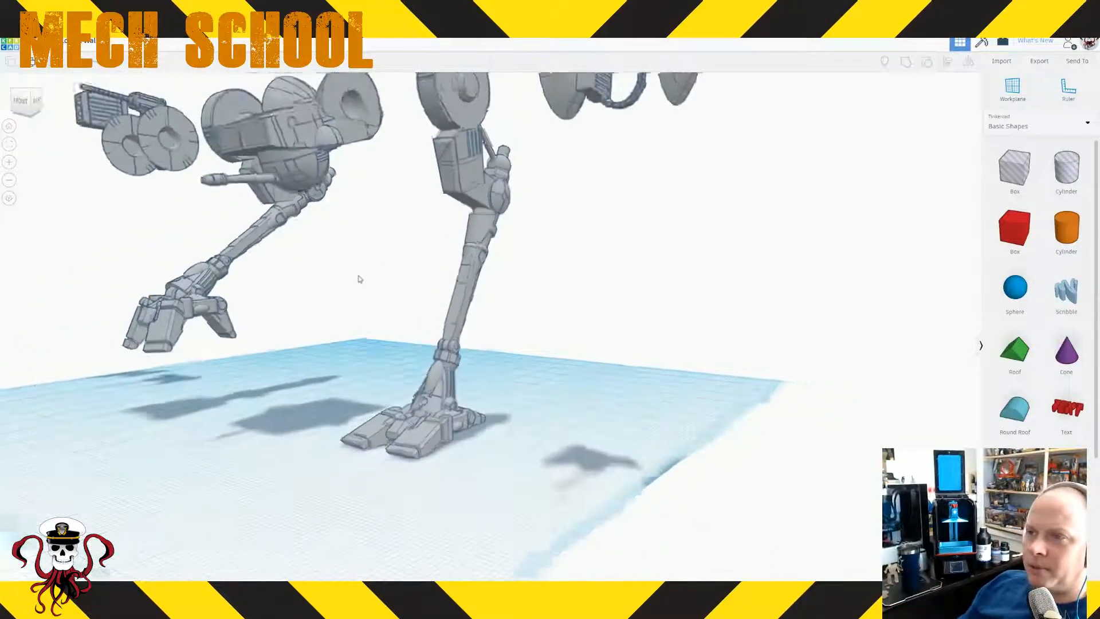
{"action": "scroll", "coordinate": [390, 310], "scroll_direction": "up", "scroll_amount": 3}
{"action": "right_click_drag", "start_coordinate": [390, 309], "coordinate": [308, 135]}
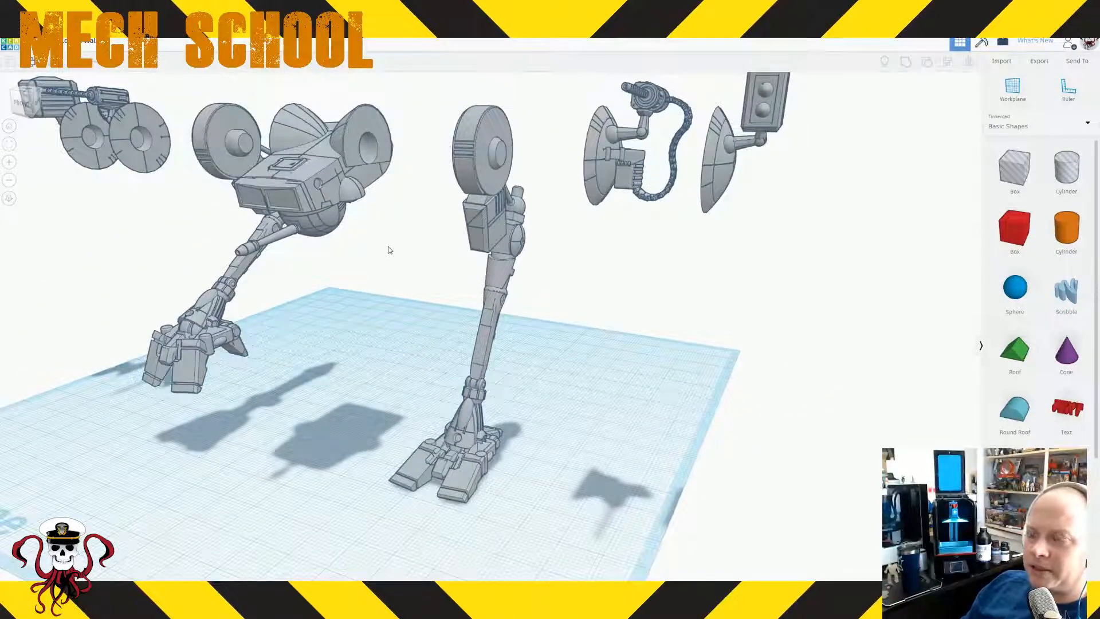
{"action": "scroll", "coordinate": [475, 378], "scroll_direction": "up", "scroll_amount": 3}
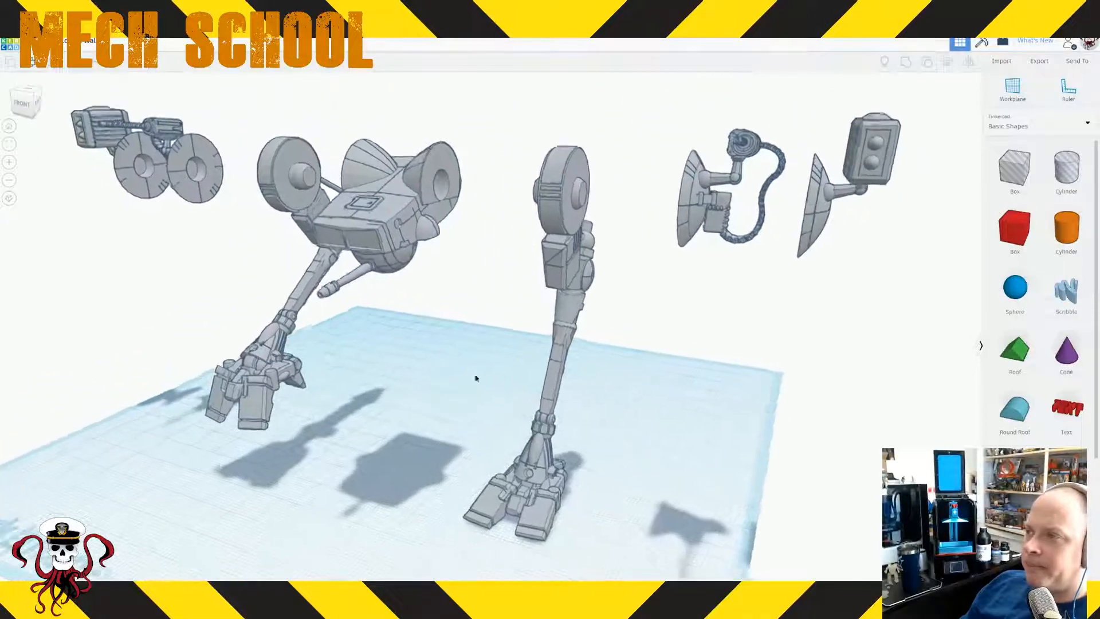
{"action": "scroll", "coordinate": [442, 380], "scroll_direction": "down", "scroll_amount": 4}
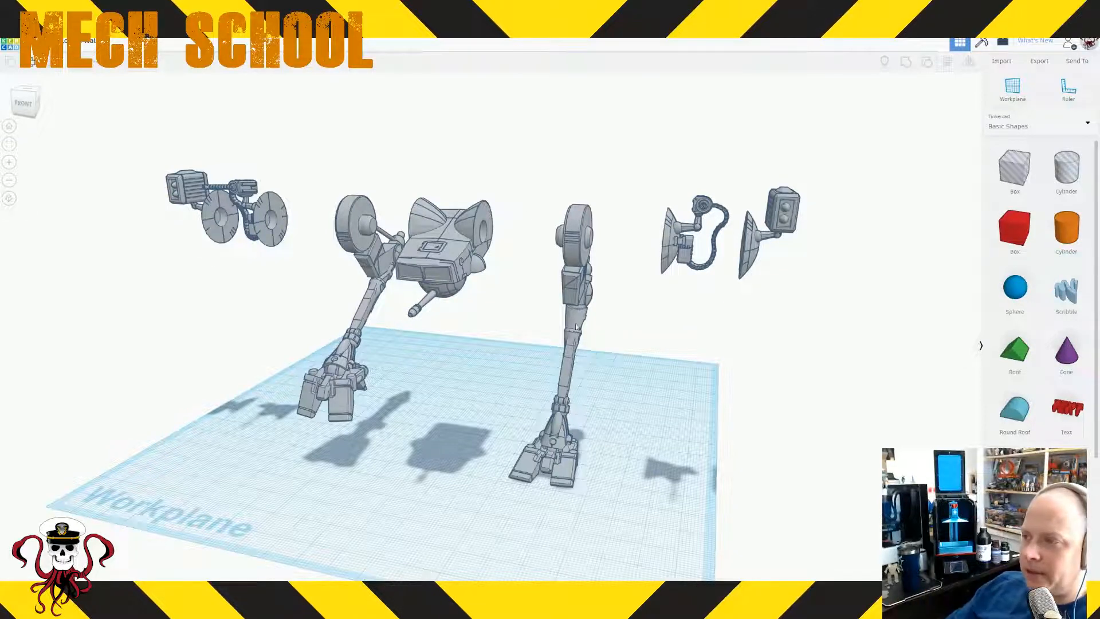
{"action": "right_click_drag", "start_coordinate": [458, 384], "coordinate": [496, 379]}
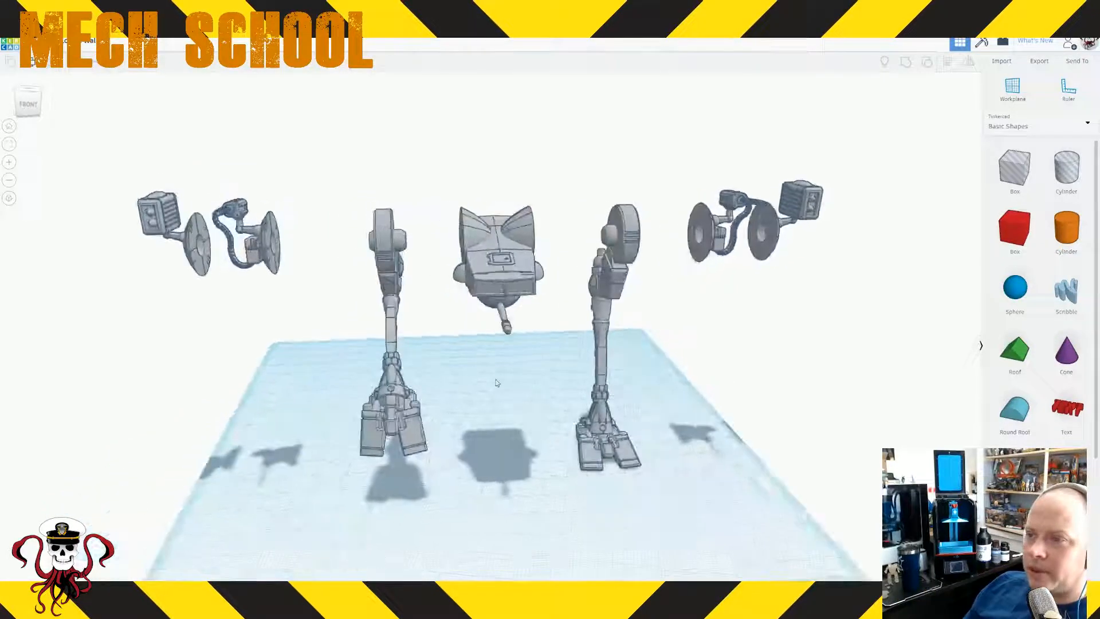
- Select the entire scaled mech and ungroup it into separate weapons, legs and torso
{"action": "scroll", "coordinate": [496, 379], "scroll_direction": "down", "scroll_amount": 3}
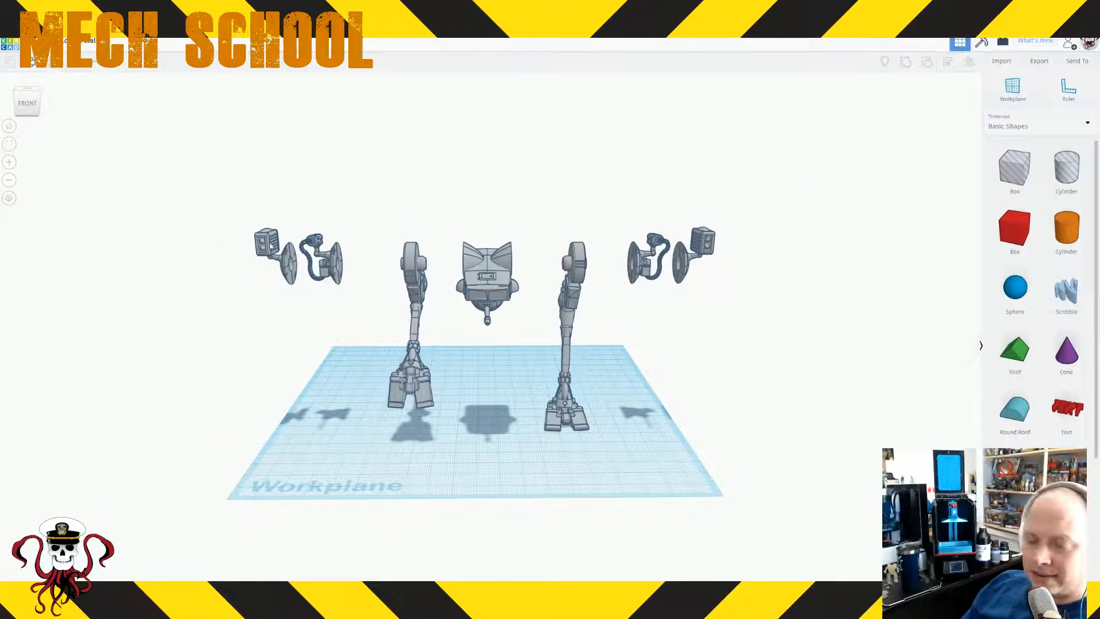
{"action": "left_click_drag", "start_coordinate": [246, 464], "coordinate": [850, 126]}
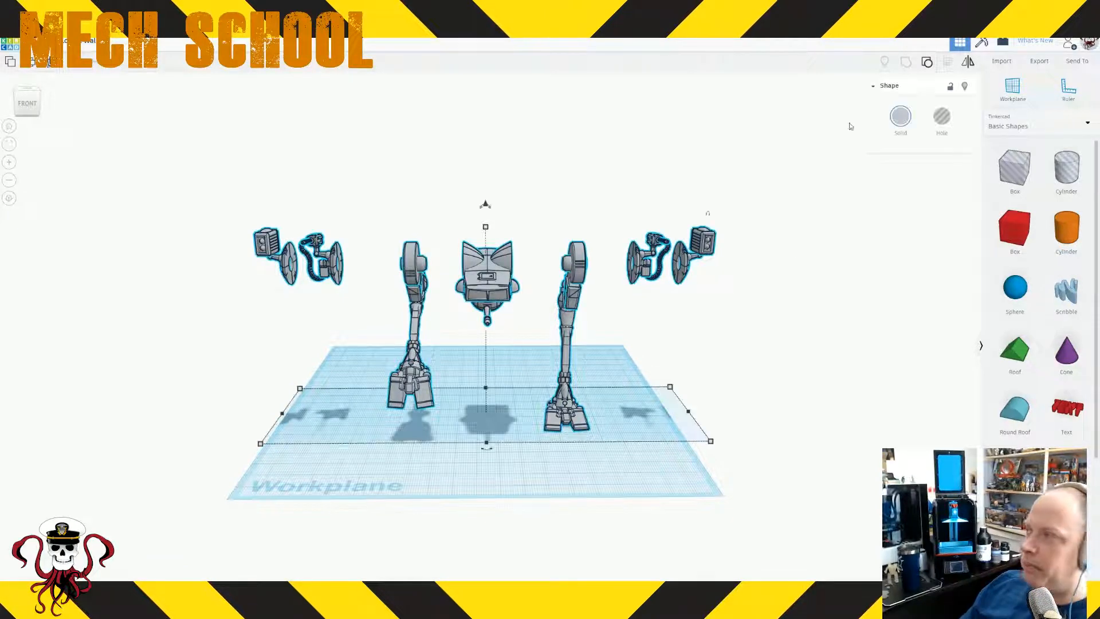
{"action": "left_click", "coordinate": [927, 61]}
- Export the far-left box launcher as an STL named L_SRM into the 3D > Locust > 1_100_print folder
{"action": "left_click", "coordinate": [1039, 61]}
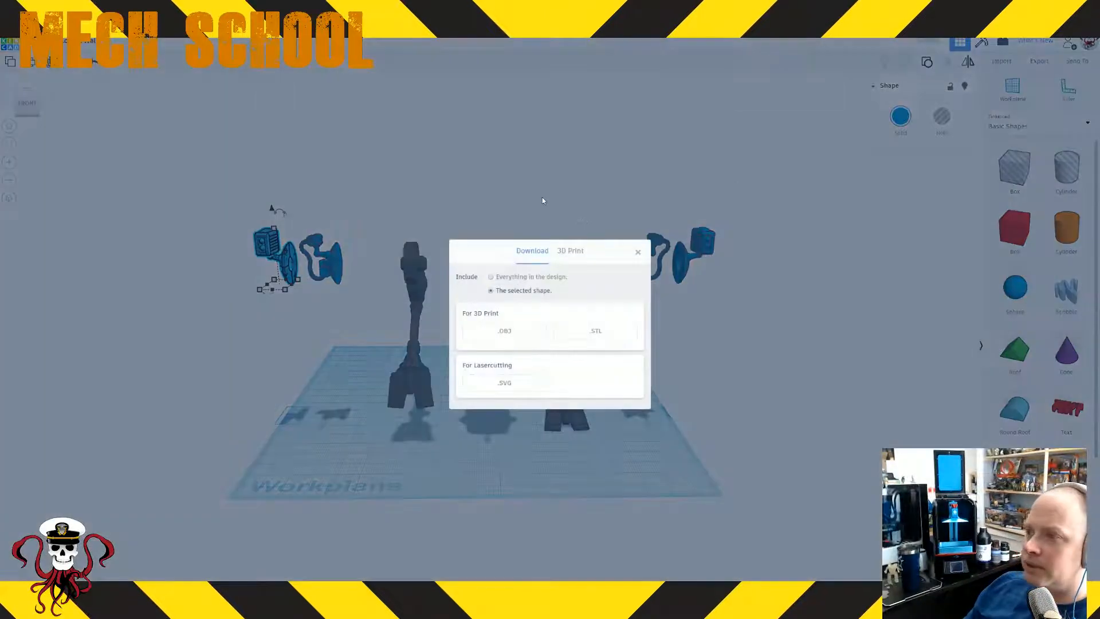
{"action": "left_click", "coordinate": [595, 332]}
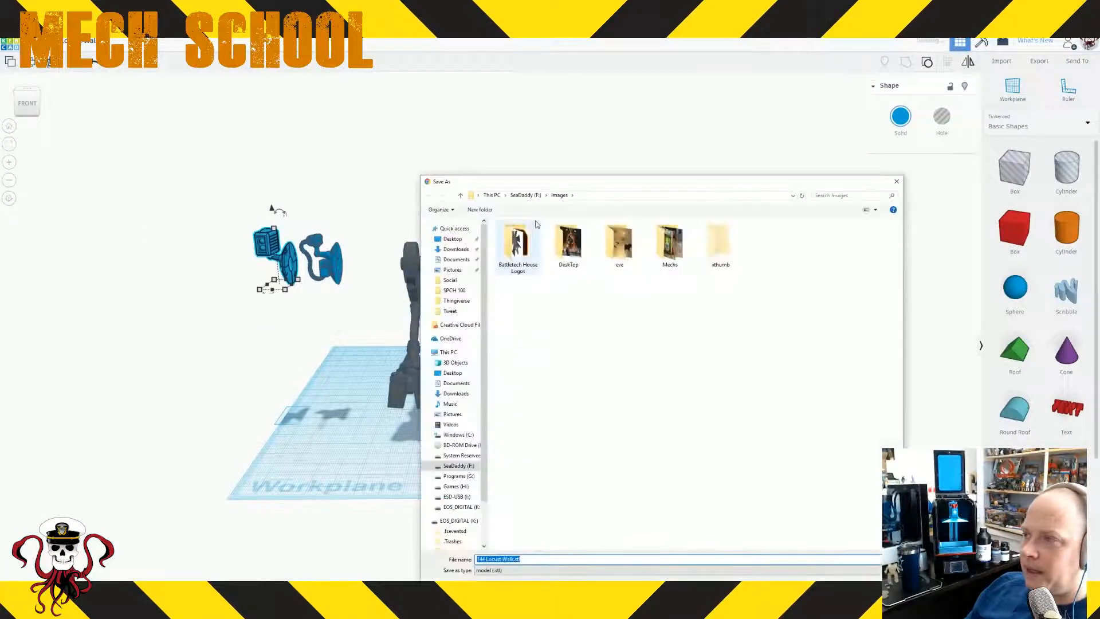
{"action": "left_click", "coordinate": [526, 199]}
{"action": "double_click", "coordinate": [513, 235]}
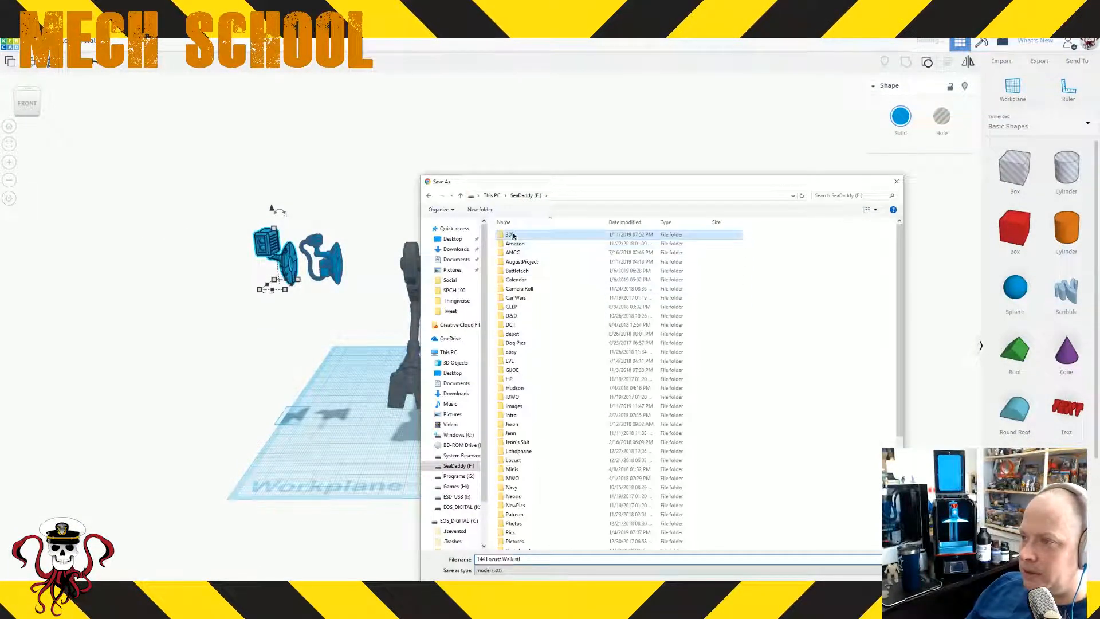
{"action": "scroll", "coordinate": [553, 452], "scroll_direction": "down", "scroll_amount": 2}
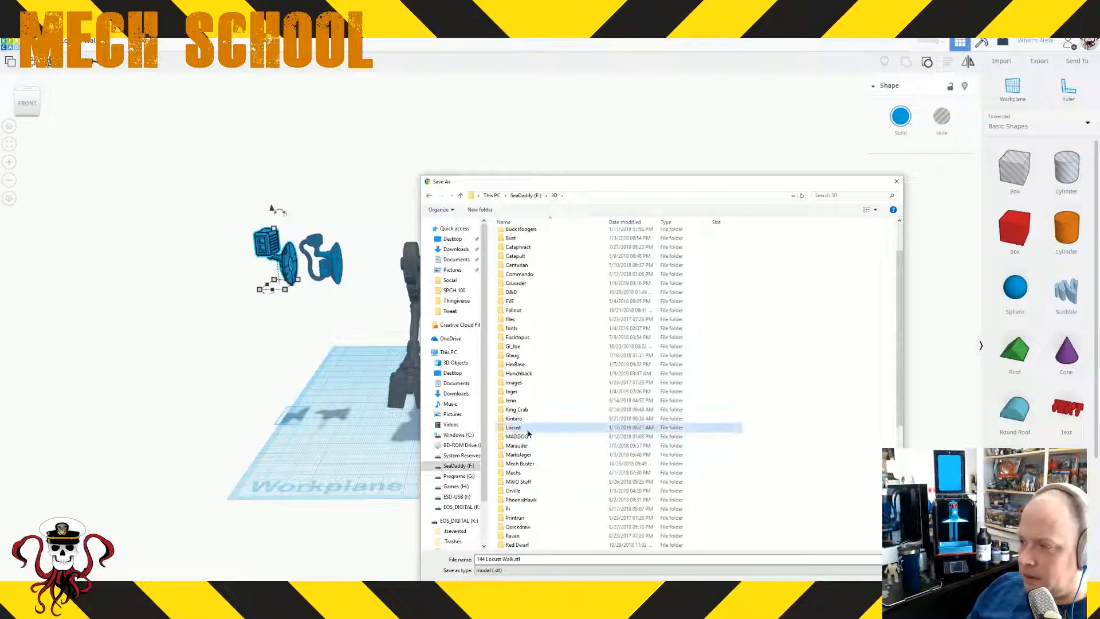
{"action": "double_click", "coordinate": [526, 431]}
{"action": "double_click", "coordinate": [516, 242]}
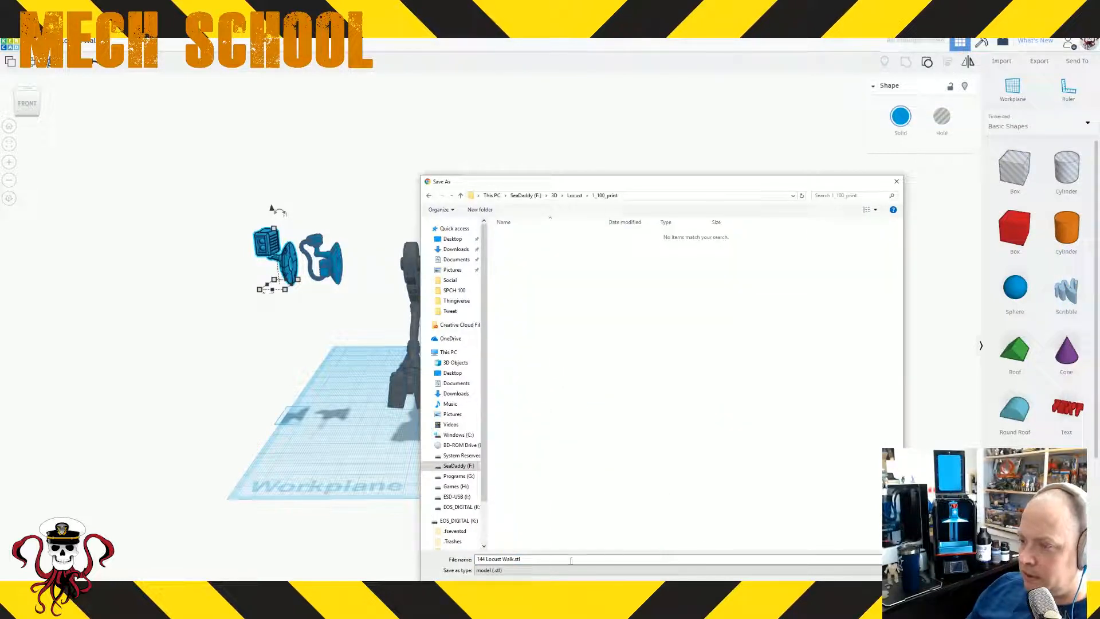
{"action": "left_click", "coordinate": [532, 558]}
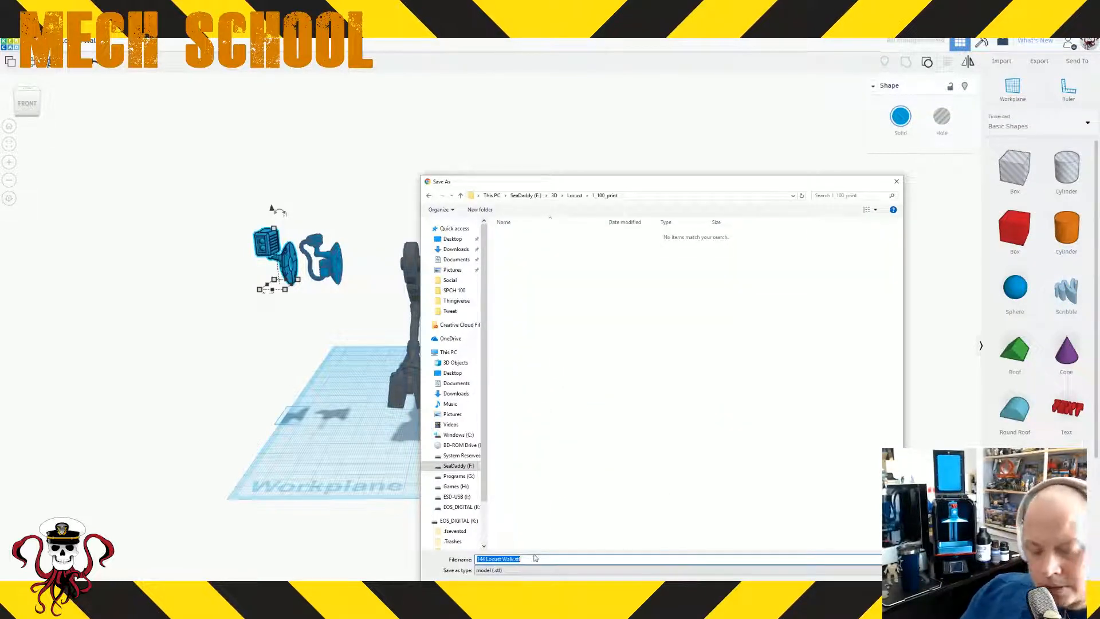
{"action": "type", "text": "L_S"}
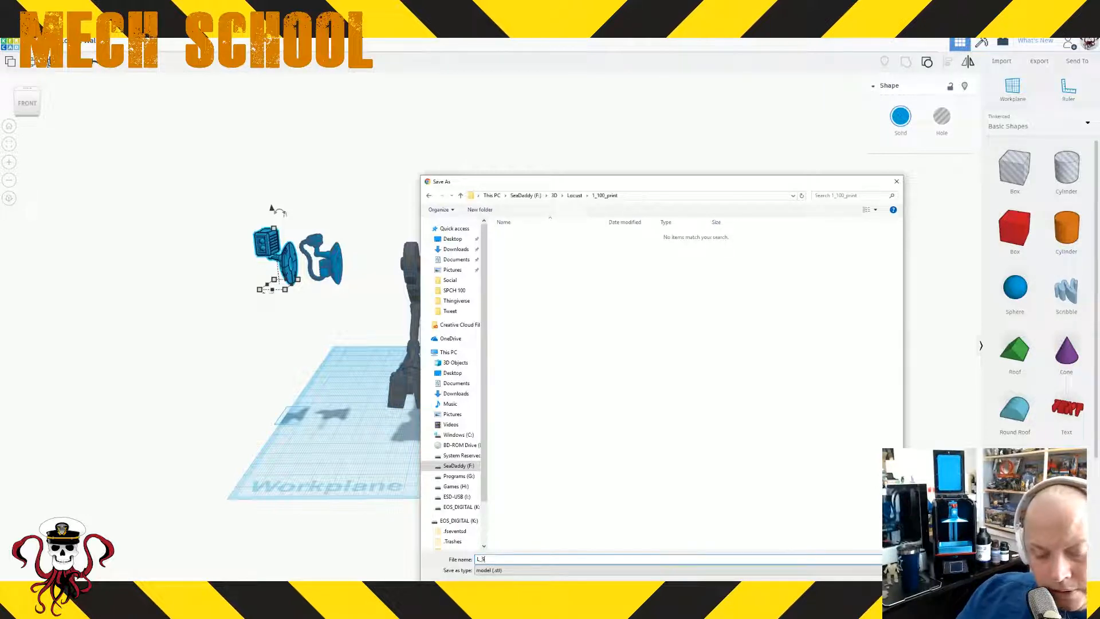
{"action": "type", "text": "RM"}
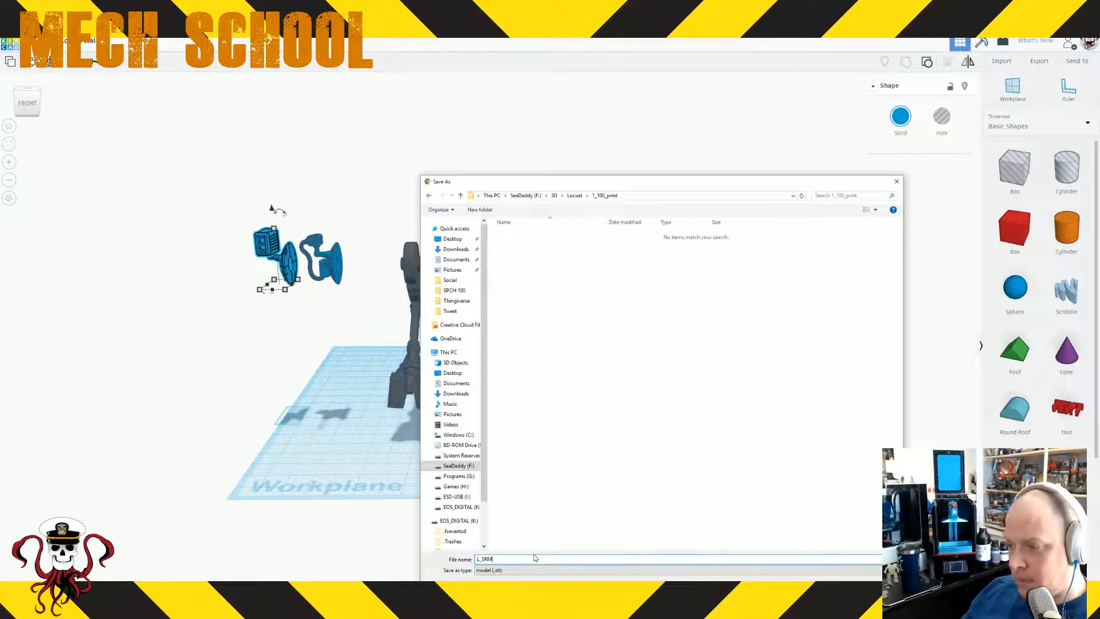
{"action": "key", "text": "Return"}
- Export the weapon with the curved hose beside the left launcher as an STL named L_MG
{"action": "scroll", "coordinate": [332, 274], "scroll_direction": "down", "scroll_amount": 1}
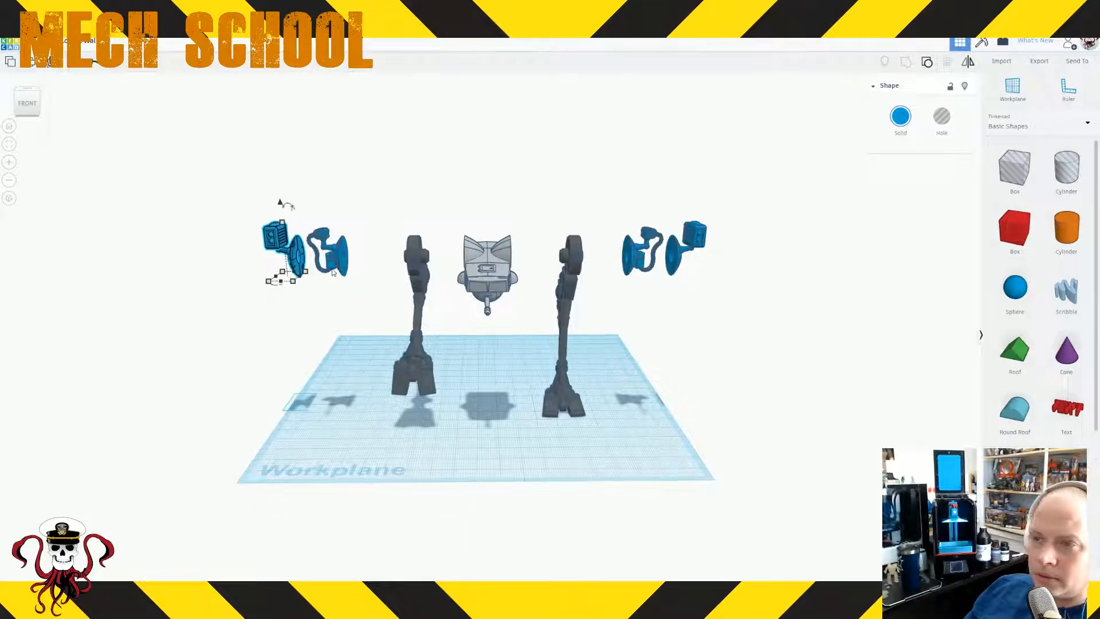
{"action": "left_click", "coordinate": [338, 261]}
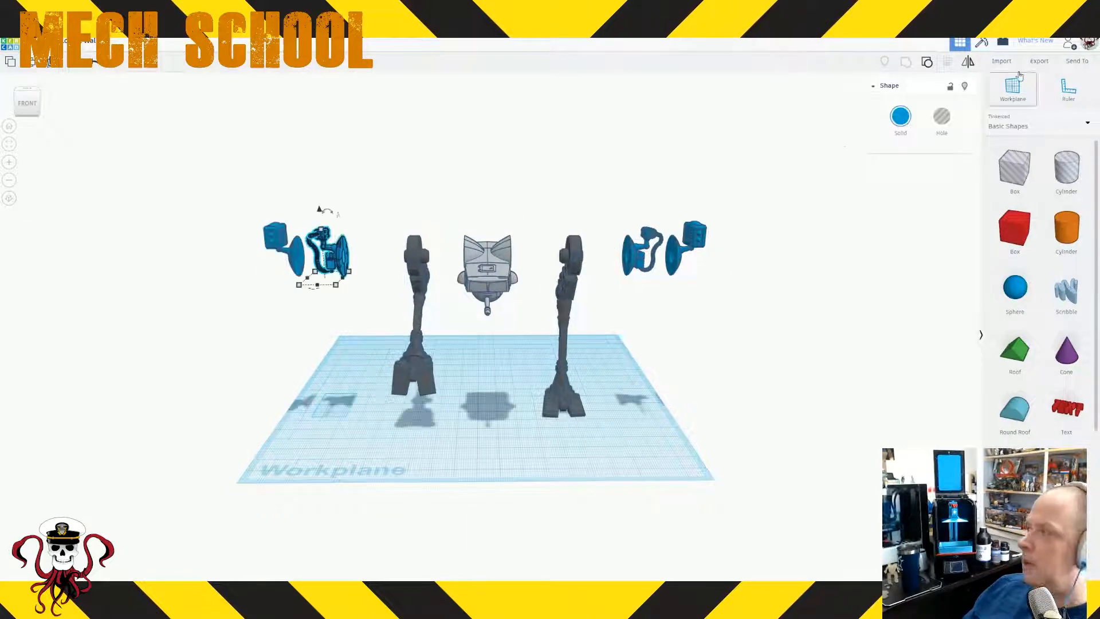
{"action": "left_click", "coordinate": [1039, 62]}
{"action": "left_click", "coordinate": [587, 319]}
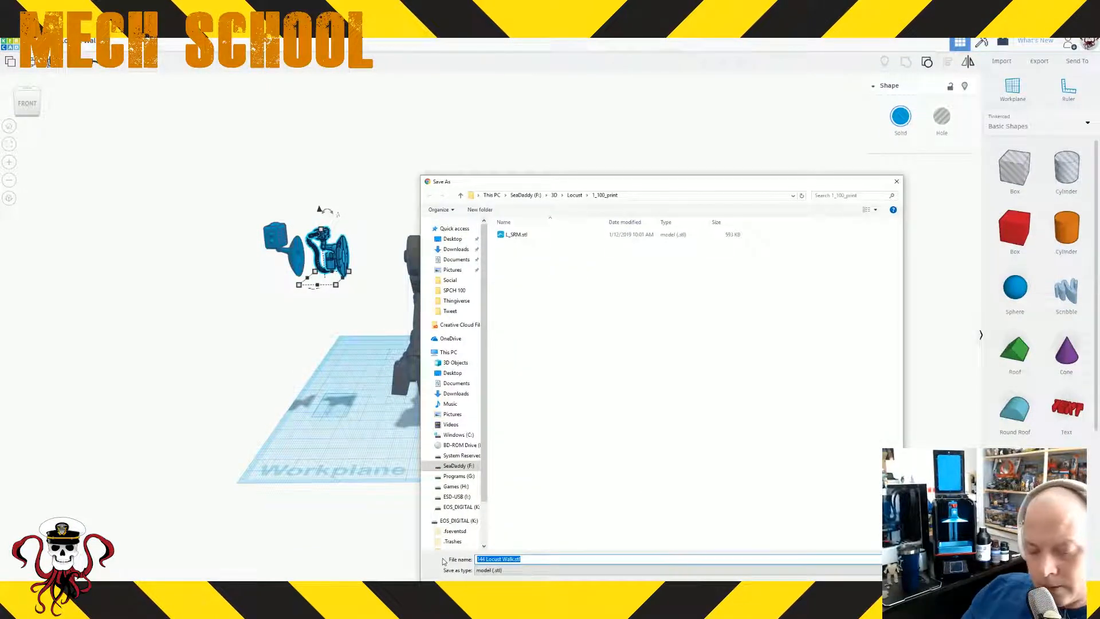
{"action": "type", "text": "L"}
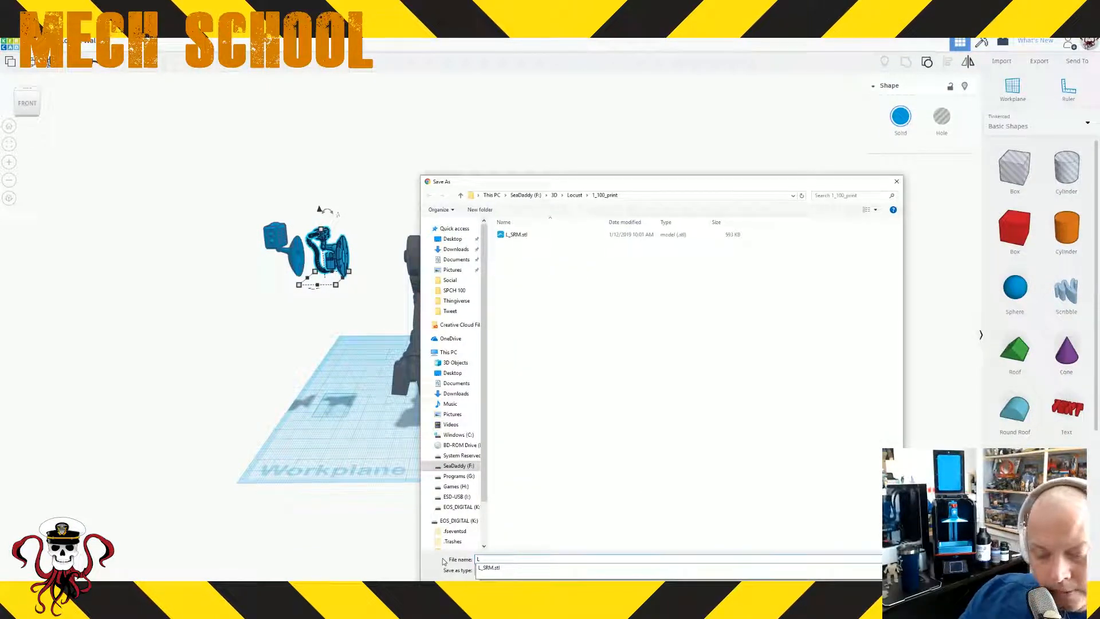
{"action": "type", "text": "_MG"}
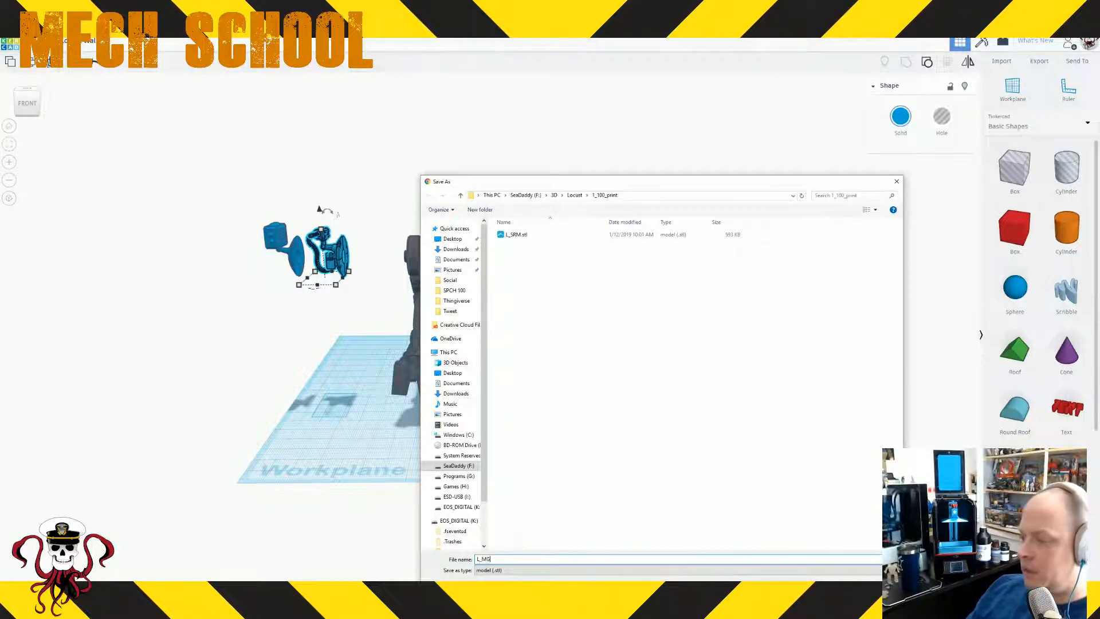
{"action": "key", "text": "Return"}
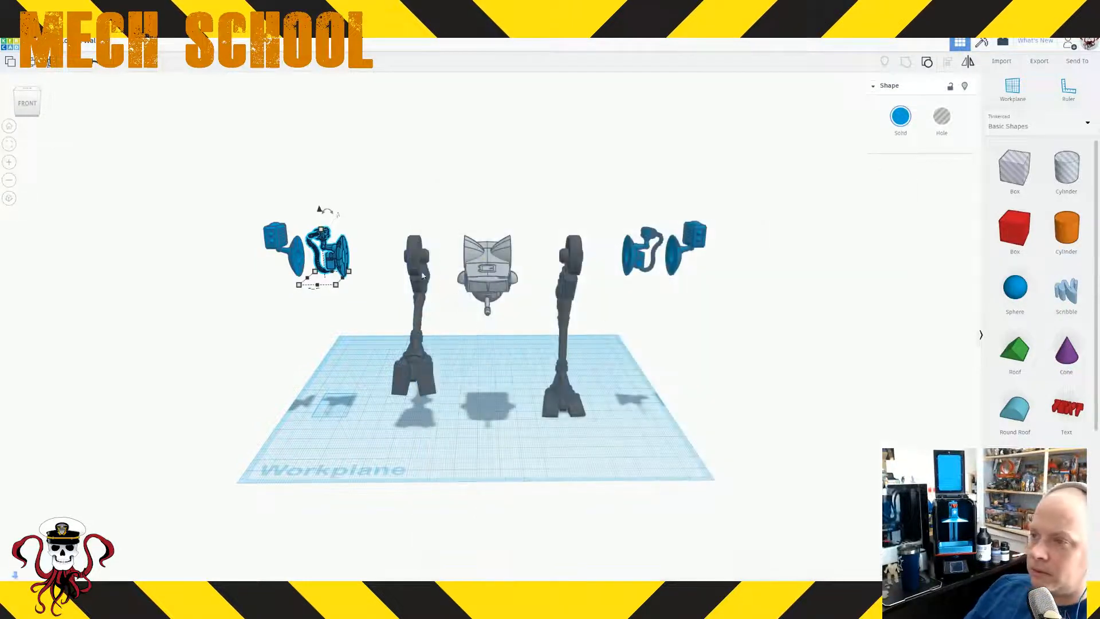
- Export the mech's left-hand leg as an STL named L_Leg in the same print folder
{"action": "left_click", "coordinate": [419, 264]}
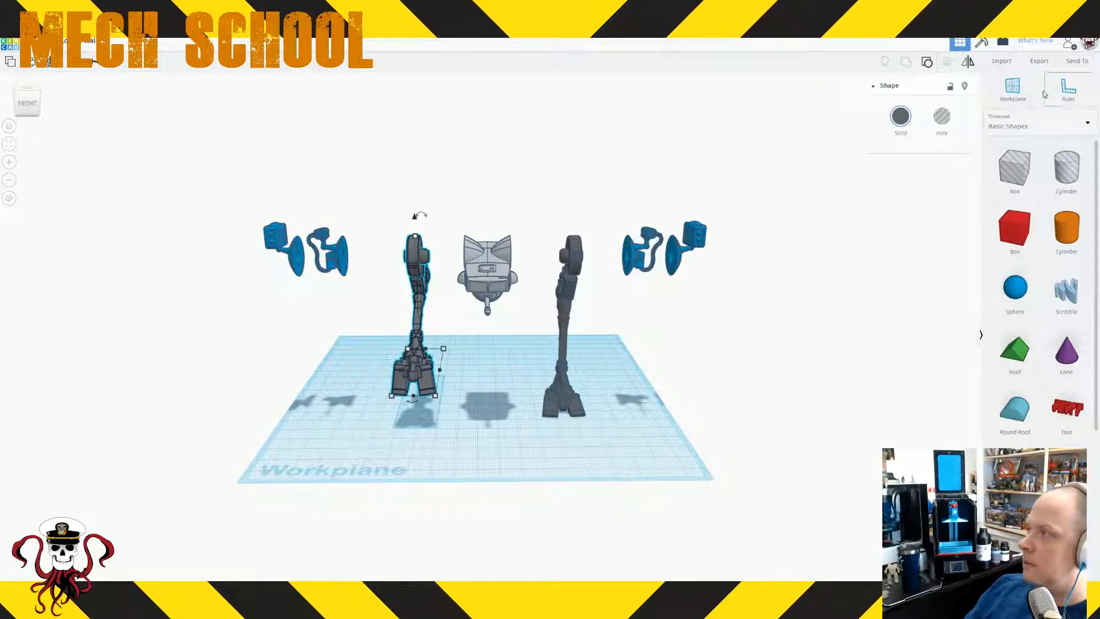
{"action": "left_click", "coordinate": [1041, 62]}
{"action": "left_click", "coordinate": [586, 322]}
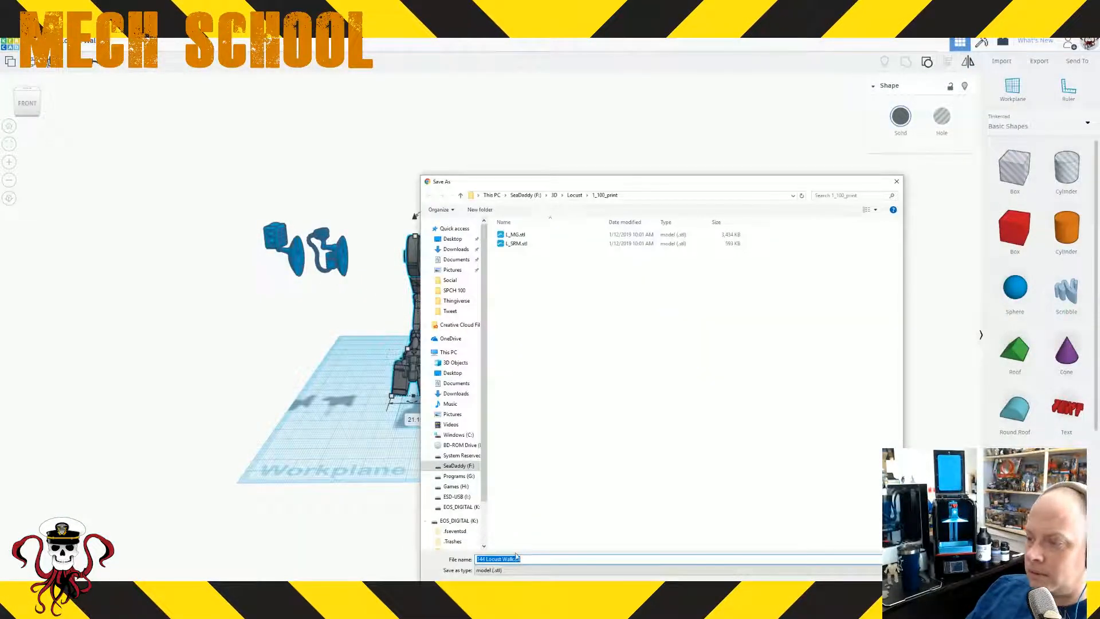
{"action": "type", "text": "L"}
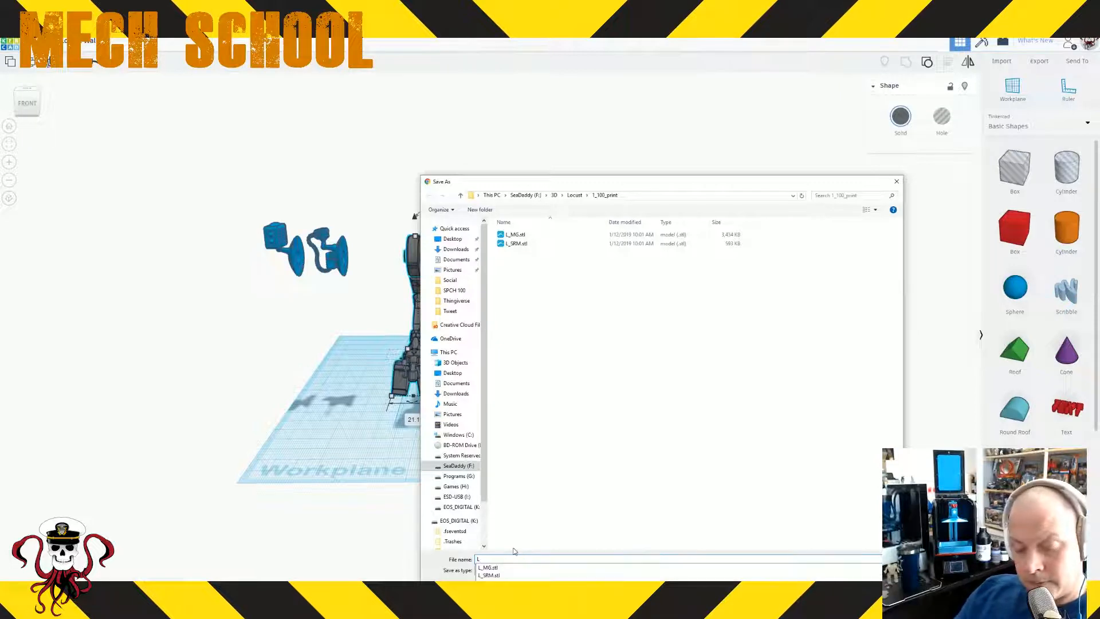
{"action": "type", "text": "_Leg"}
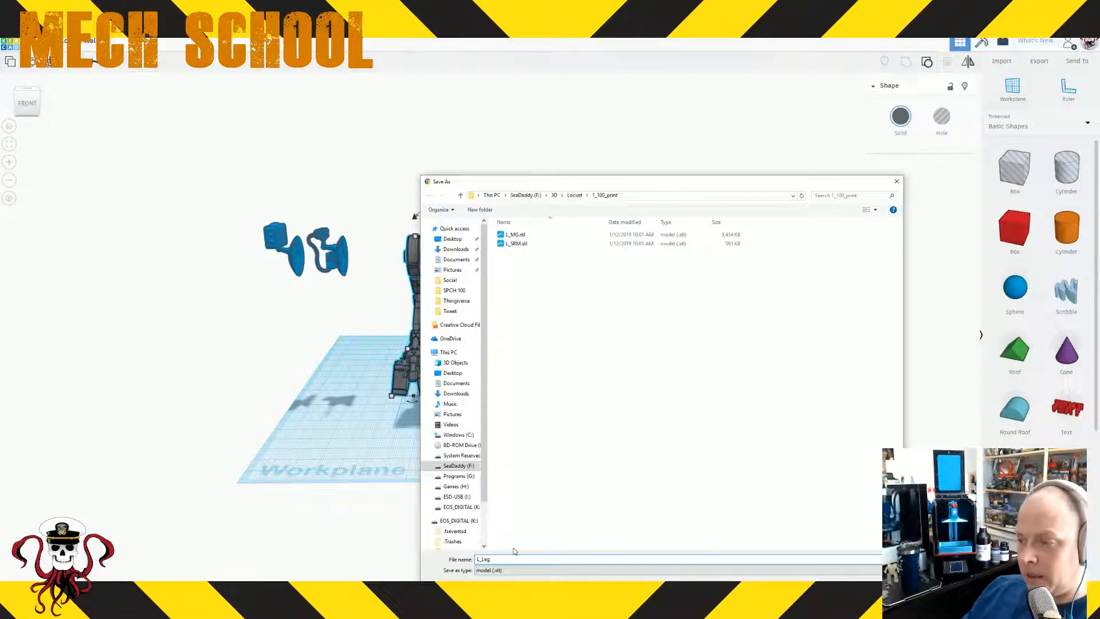
{"action": "key", "text": "Return"}
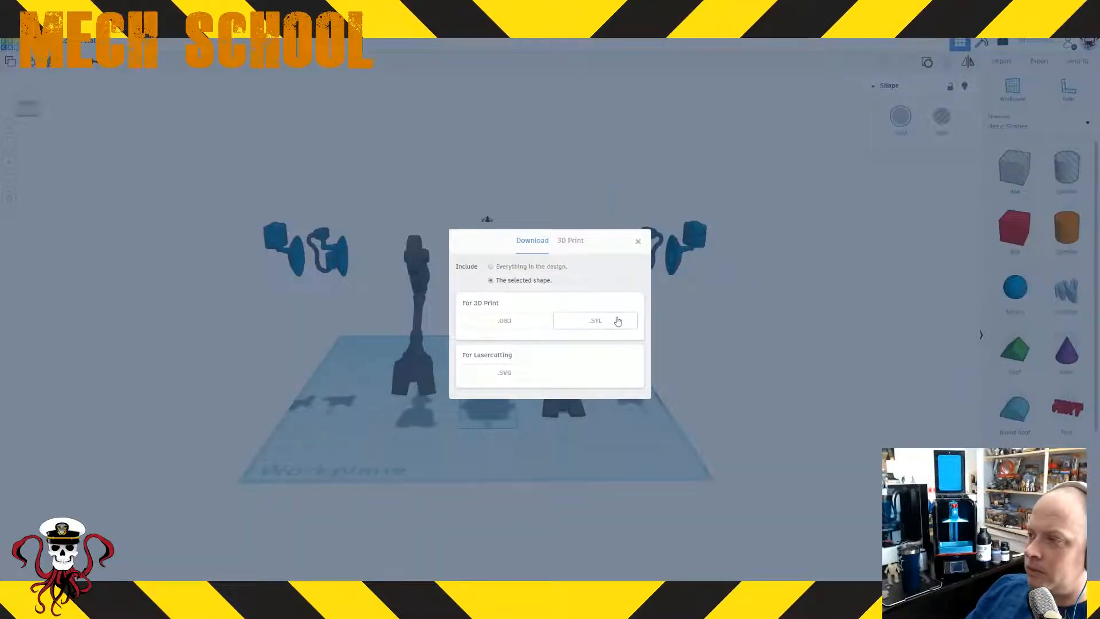
- Export the mech's central body as an STL named Torso in the same print folder
{"action": "left_click", "coordinate": [616, 322]}
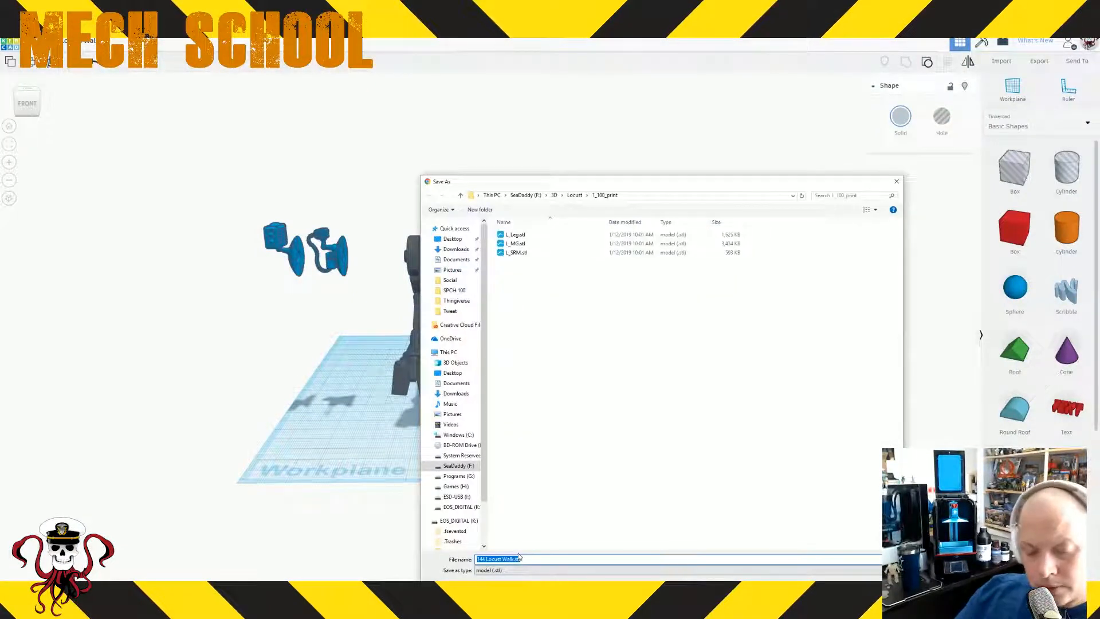
{"action": "type", "text": "T"}
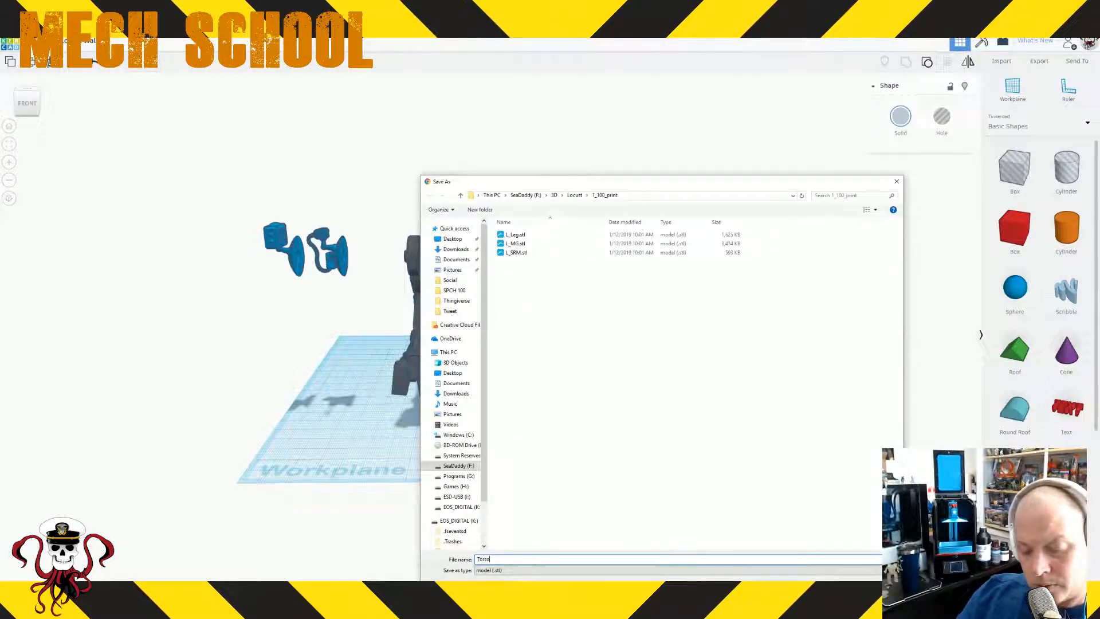
{"action": "type", "text": "orso"}
{"action": "key", "text": "Return"}
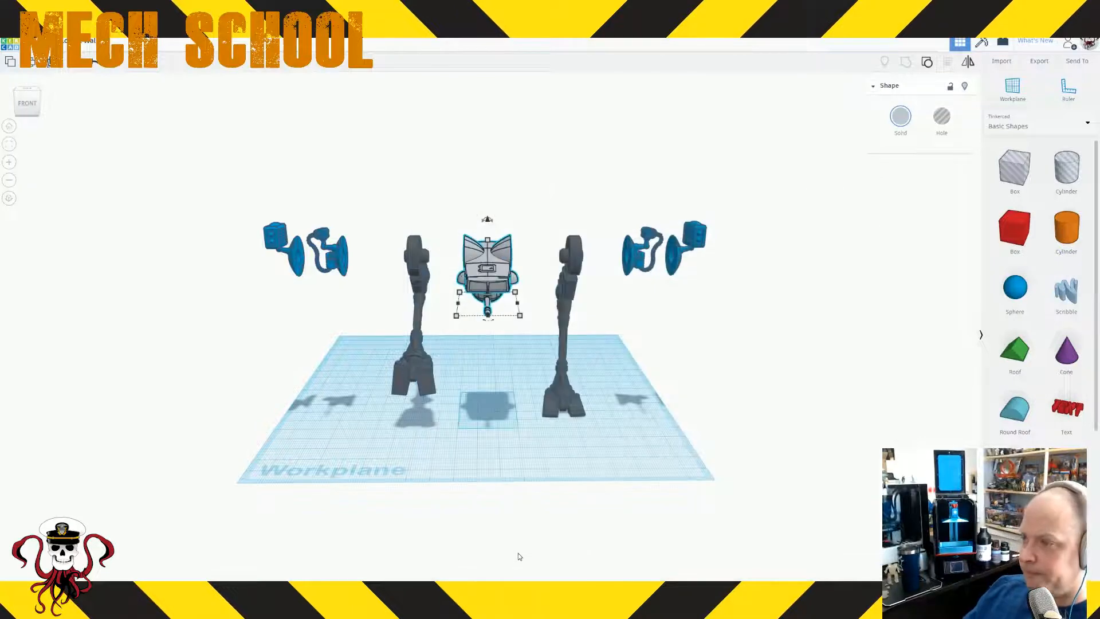
- Export the mech's right-hand leg as an STL named R_Leg in the same print folder
{"action": "left_click", "coordinate": [574, 263]}
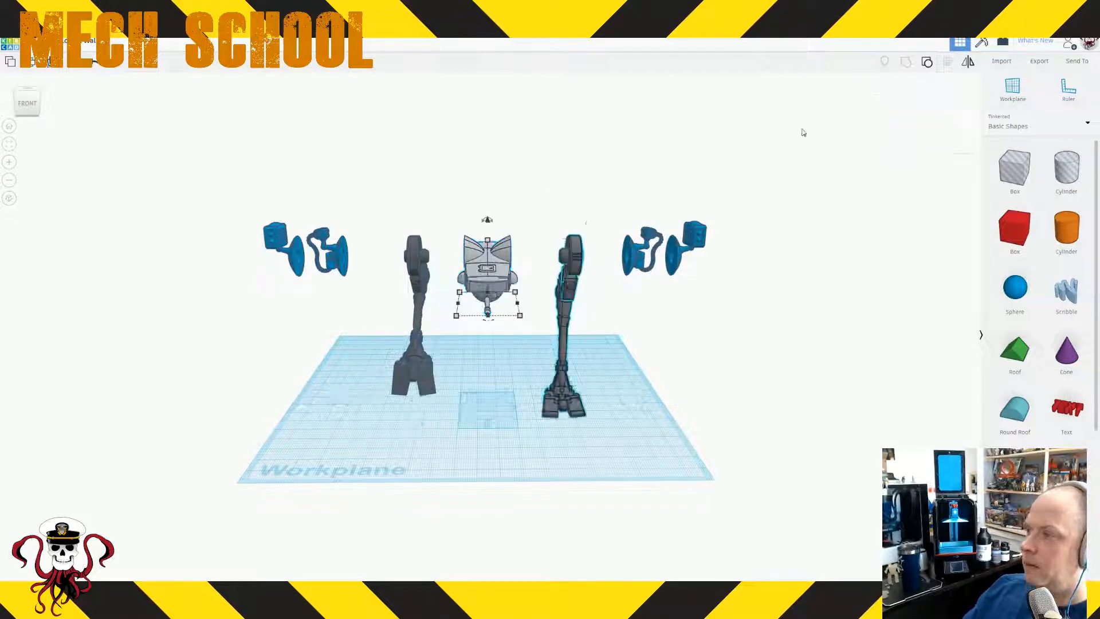
{"action": "left_click", "coordinate": [1039, 61]}
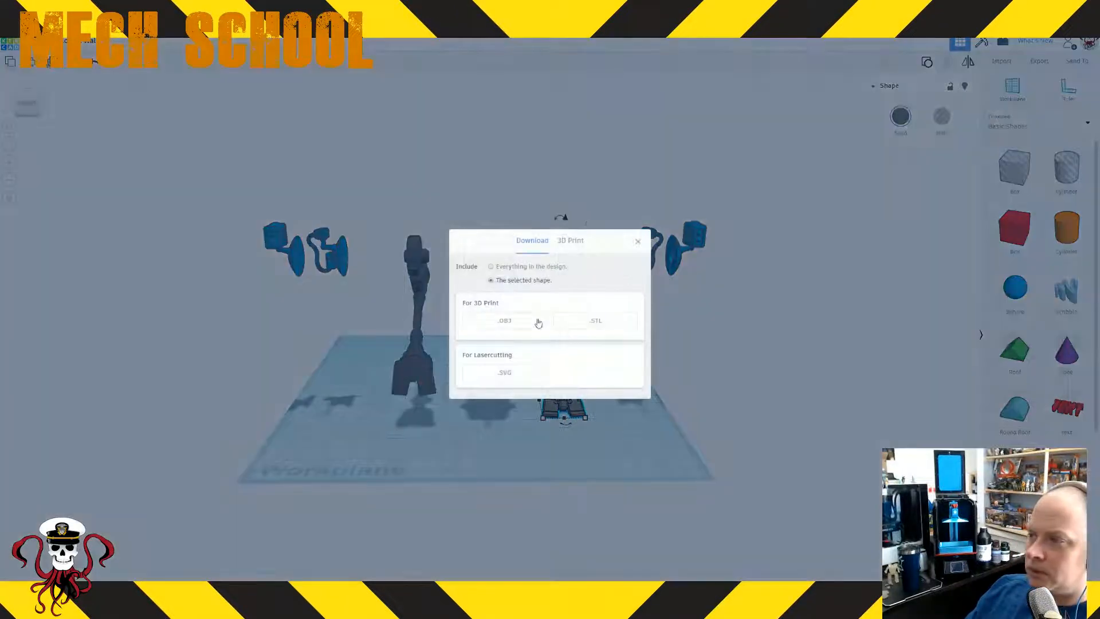
{"action": "left_click", "coordinate": [596, 320]}
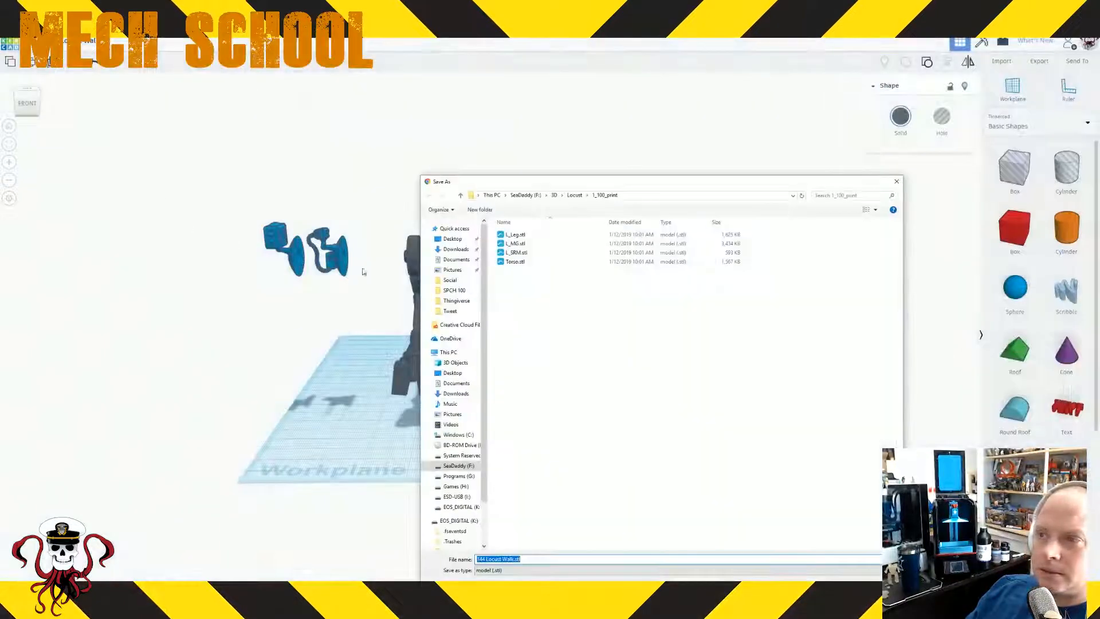
{"action": "type", "text": "R"}
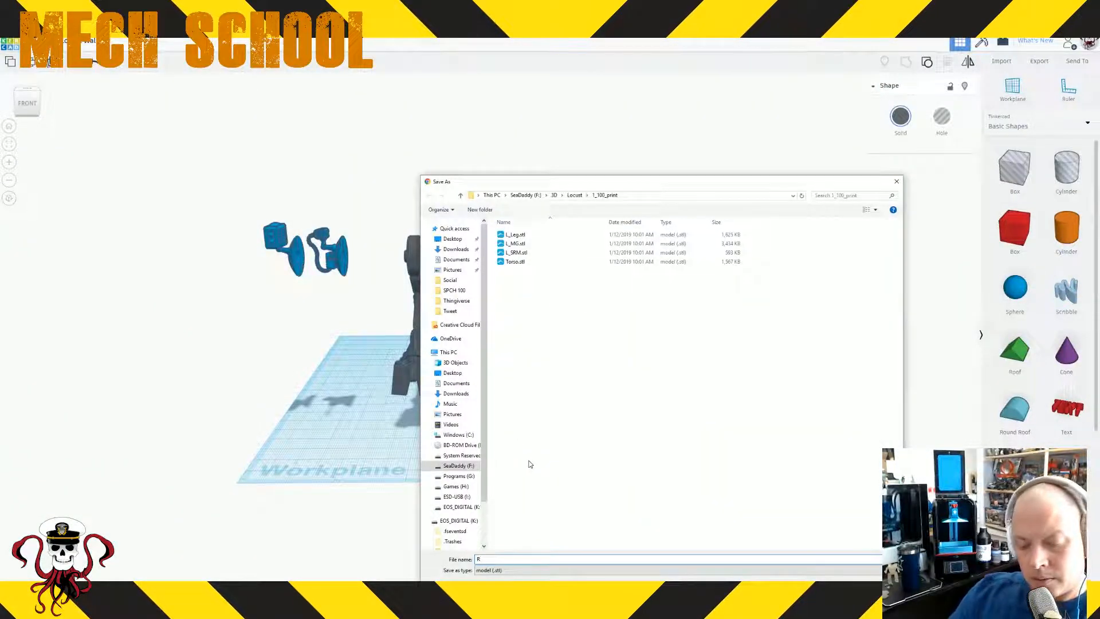
{"action": "type", "text": "_Leg"}
{"action": "key", "text": "Return"}
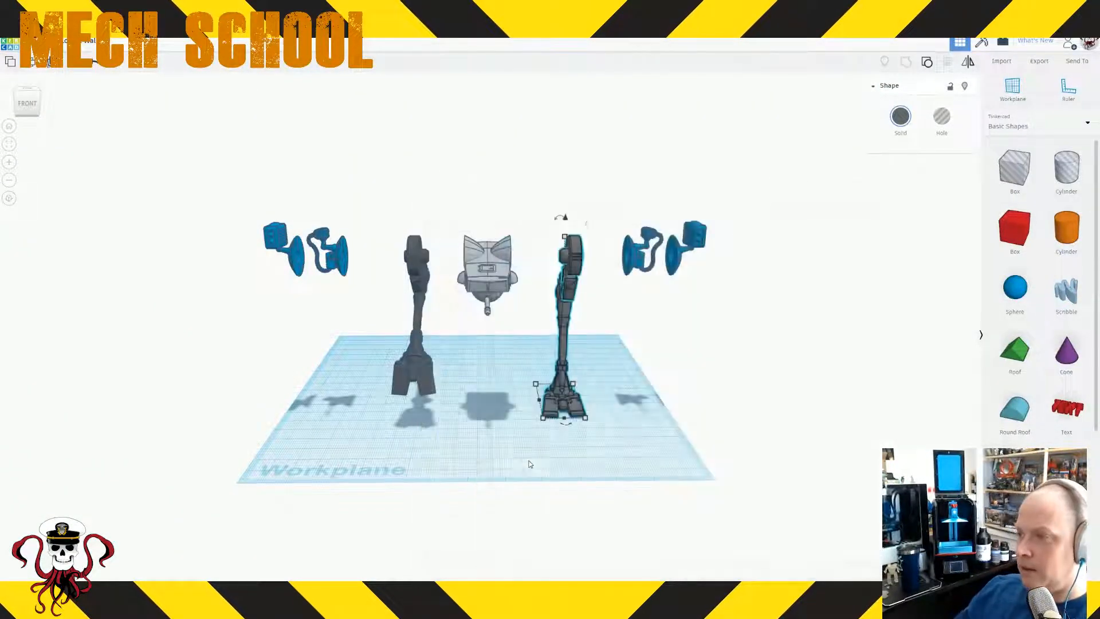
- Export the right-hand weapon with the curved hose as an STL named R_MG
{"action": "left_click", "coordinate": [664, 262]}
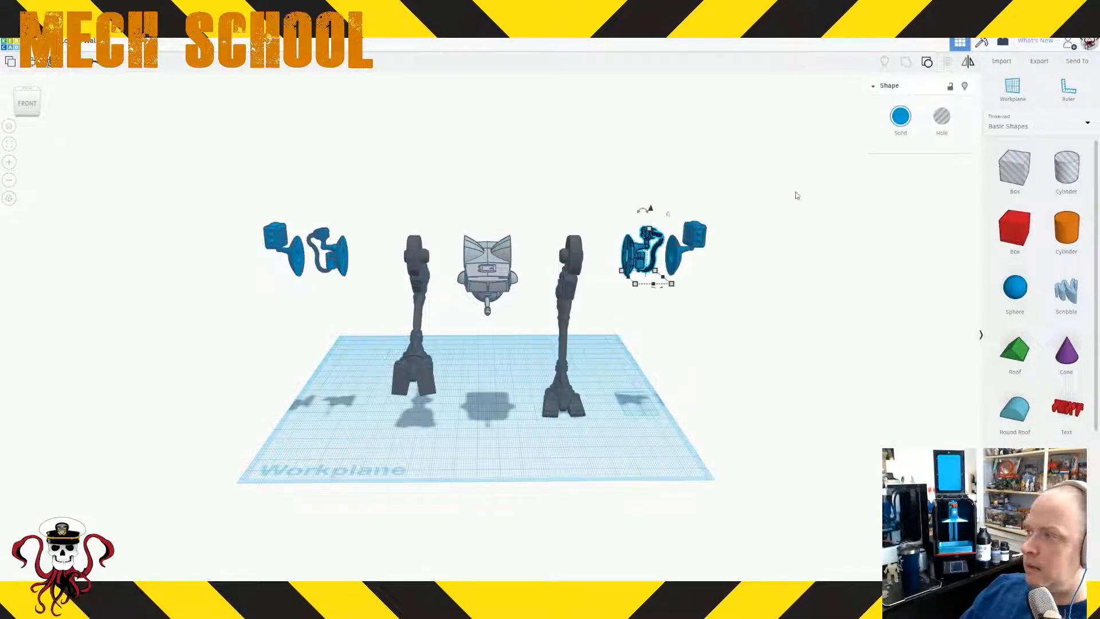
{"action": "left_click", "coordinate": [1039, 61]}
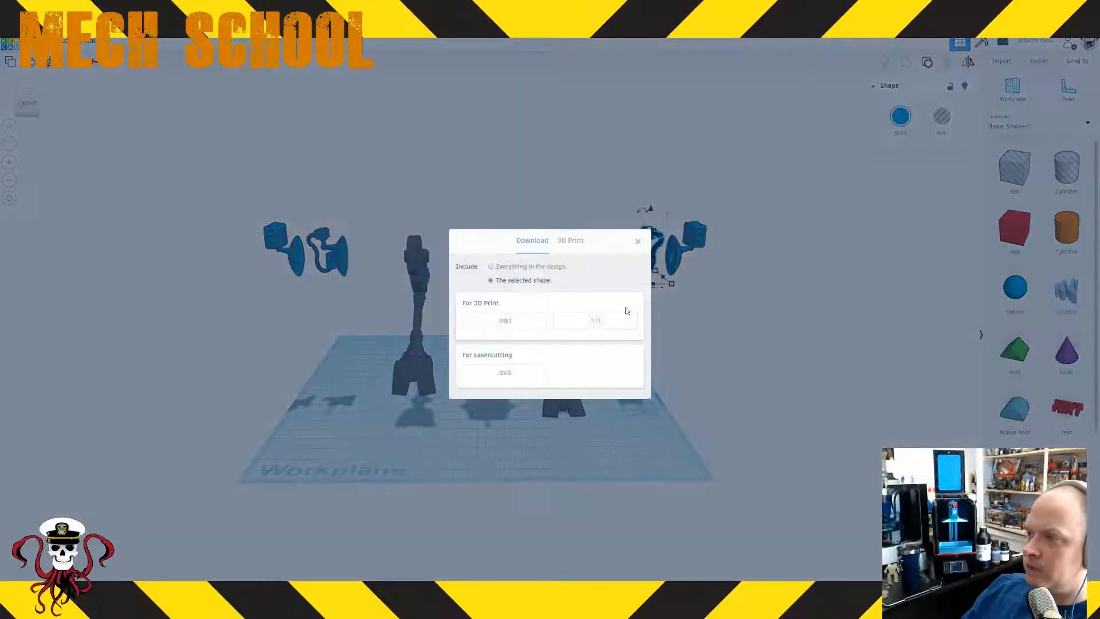
{"action": "left_click", "coordinate": [595, 321]}
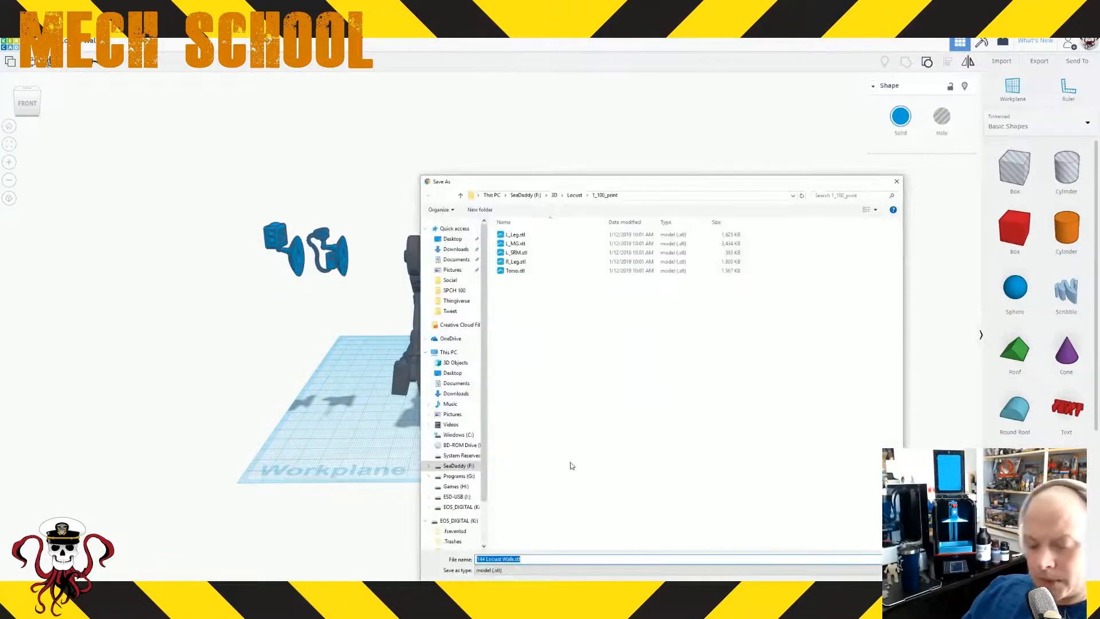
{"action": "type", "text": "R_MG"}
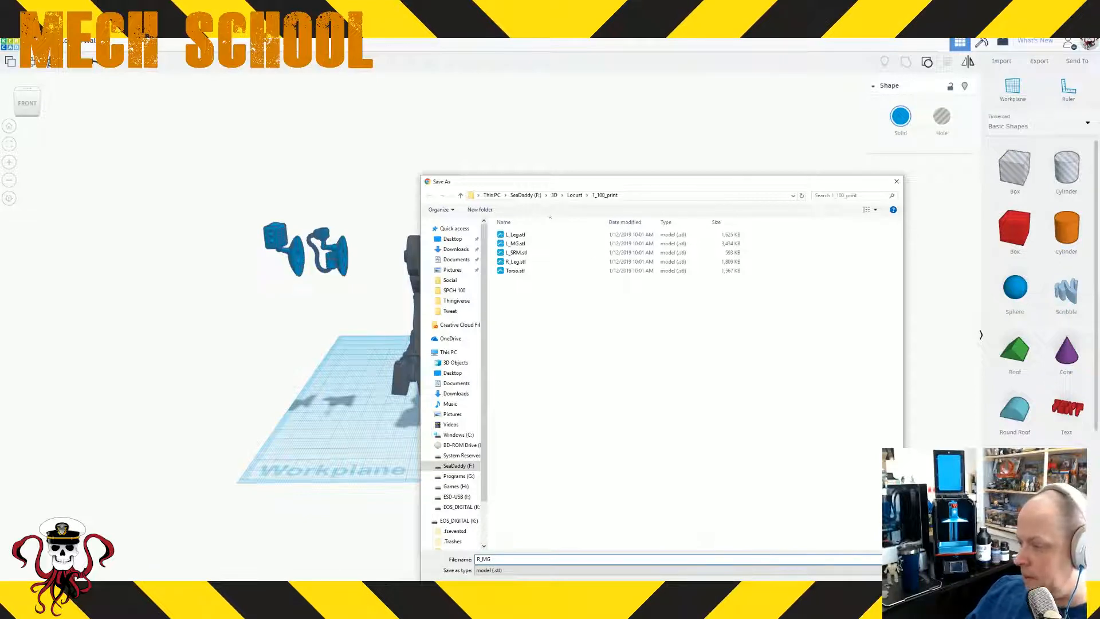
{"action": "key", "text": "Return"}
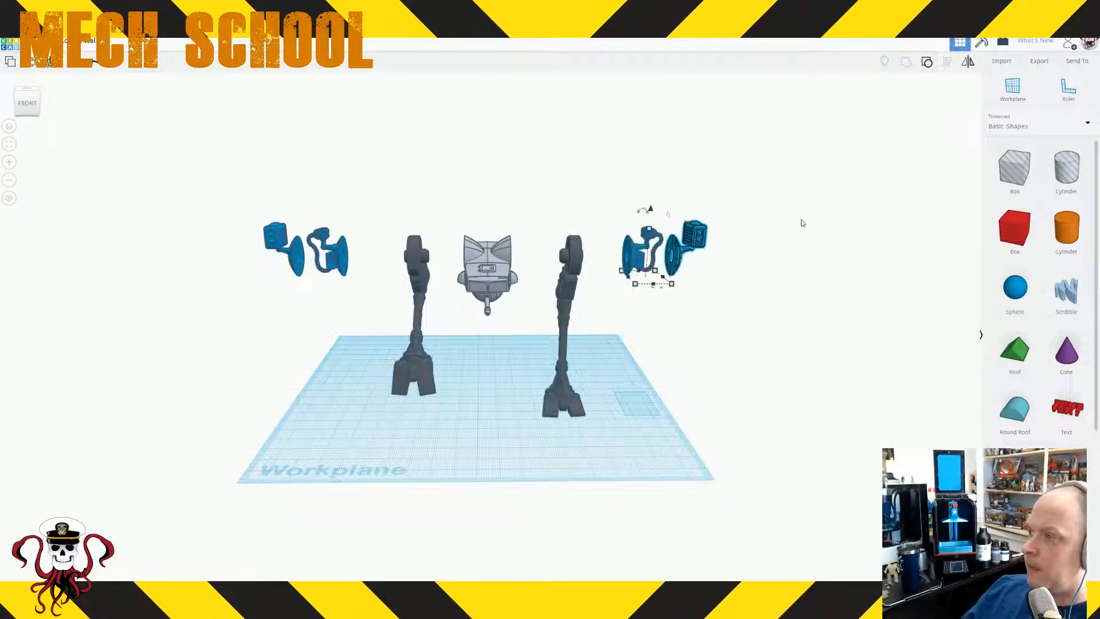
- Export the right-hand box-shaped missile launcher as an STL named R_SRM in the same print folder
{"action": "left_click", "coordinate": [1038, 61]}
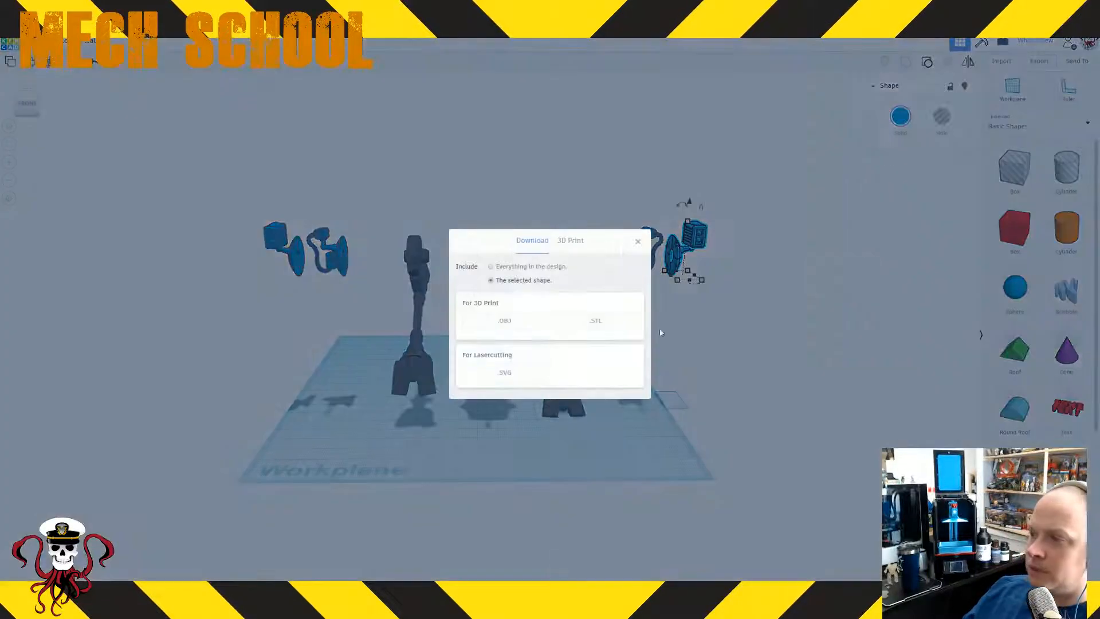
{"action": "left_click", "coordinate": [585, 320]}
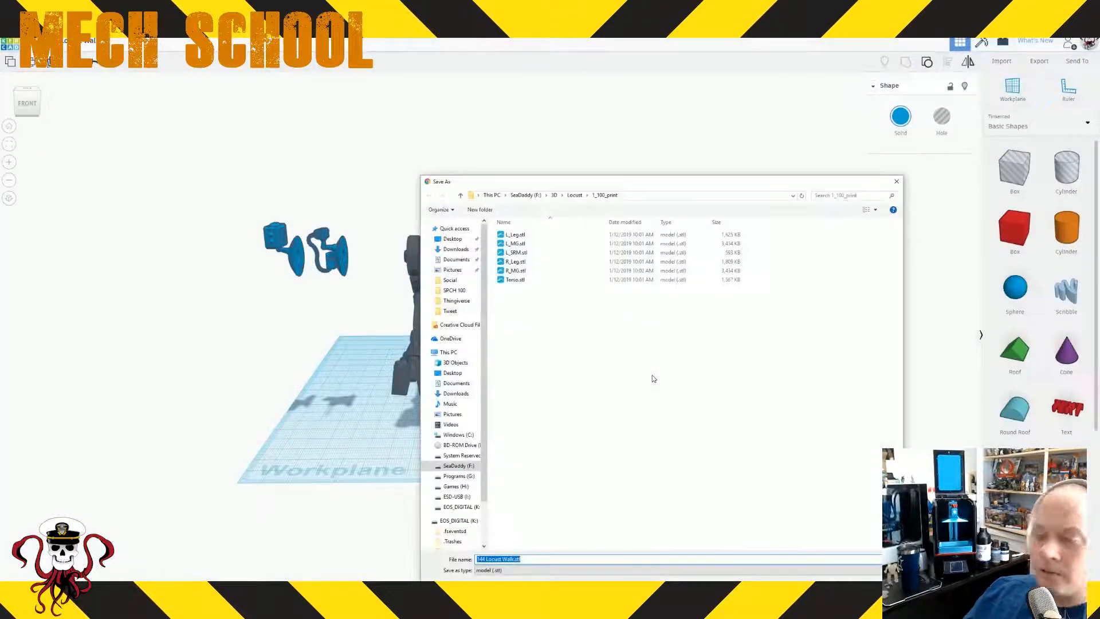
{"action": "type", "text": "R"}
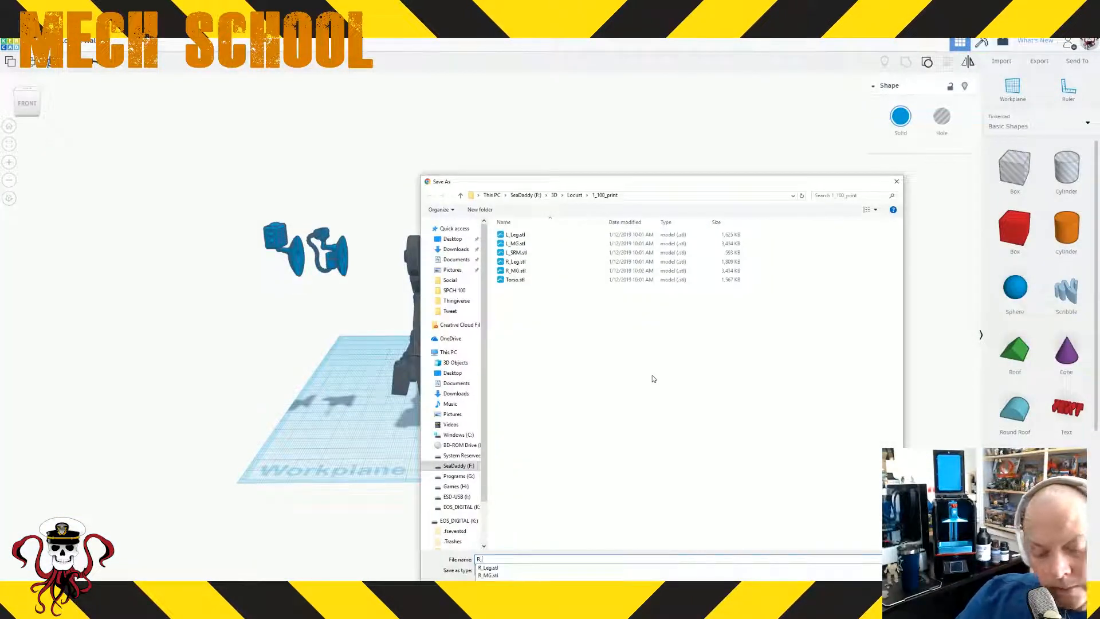
{"action": "type", "text": "_SRM"}
{"action": "key", "text": "Return"}
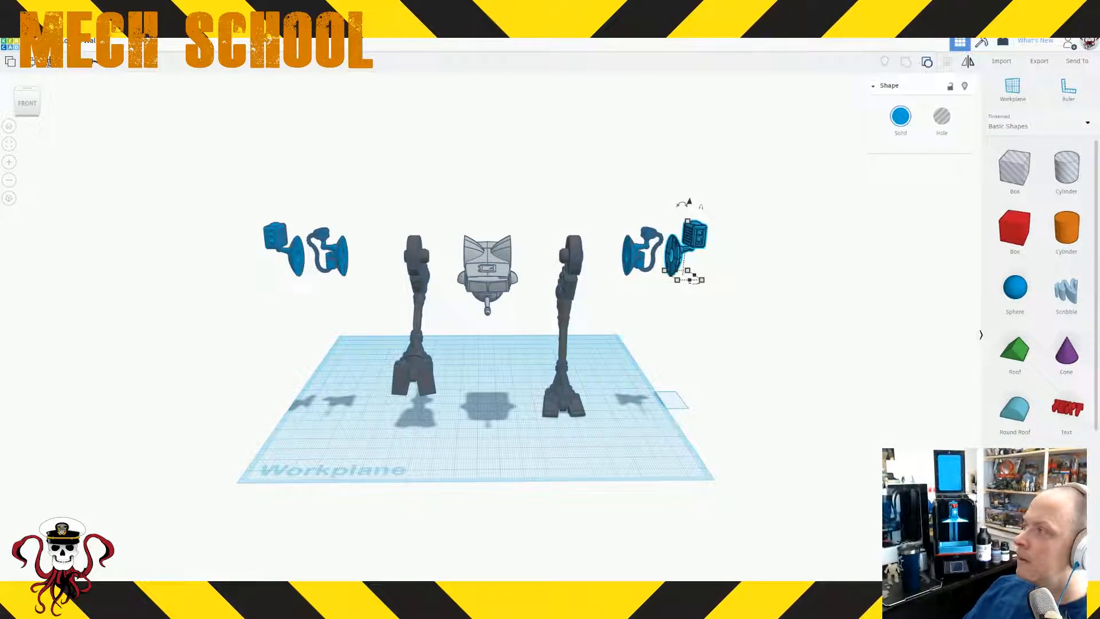
{"action": "key", "text": "alt+Tab"}
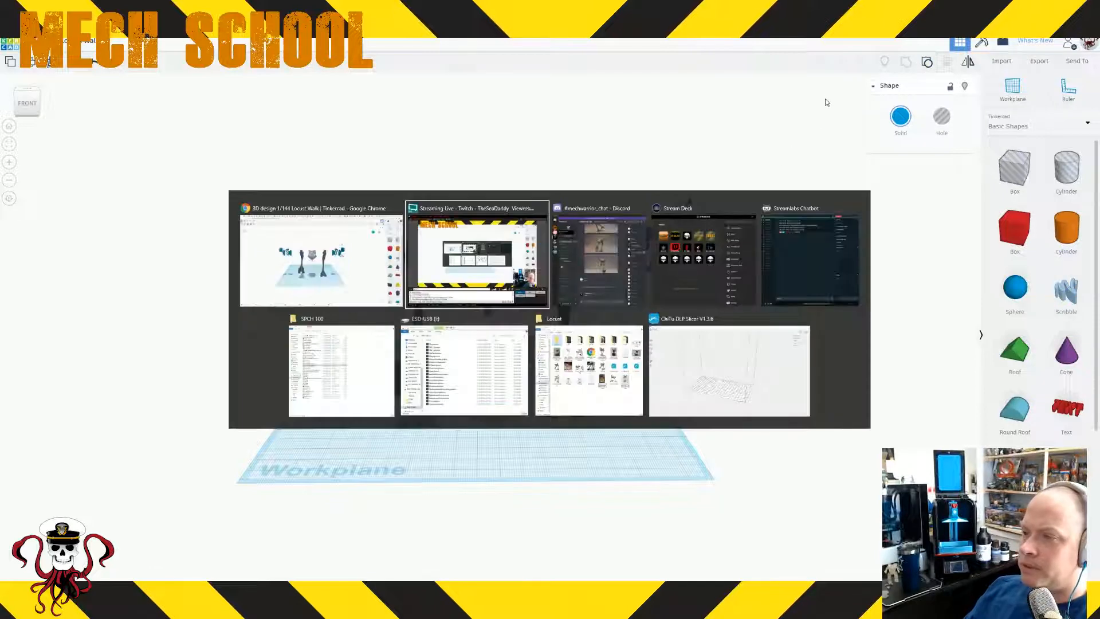
{"action": "key", "text": "alt+Tab"}
{"action": "key", "text": "alt+Tab"}
{"action": "key", "text": "alt+Tab"}
{"action": "key", "text": "alt+Tab"}
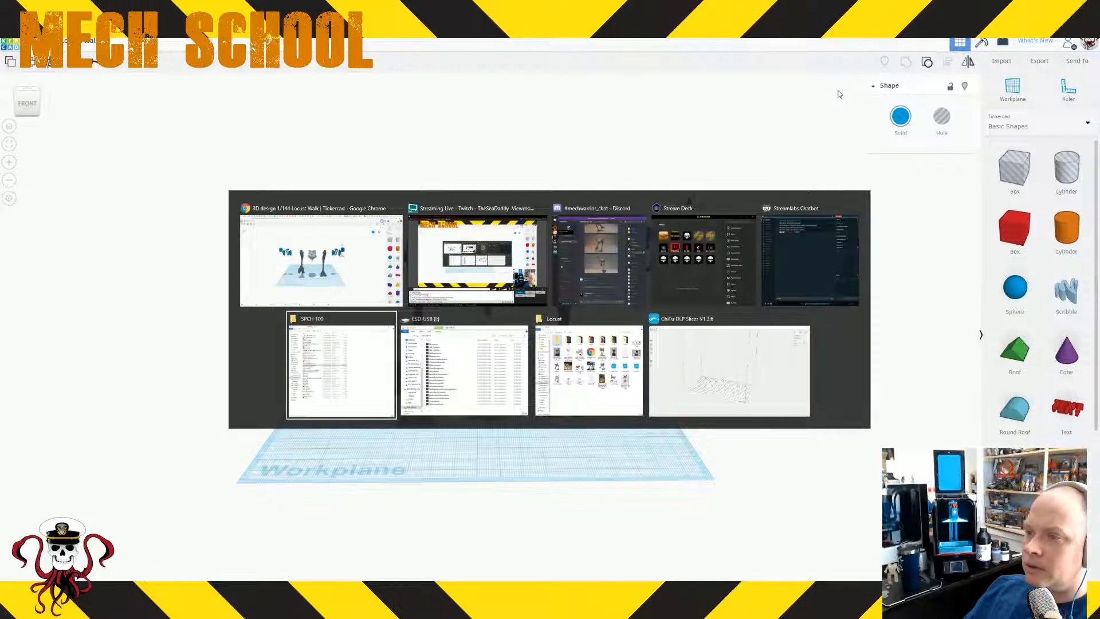
{"action": "key", "text": "alt+Tab"}
{"action": "key", "text": "alt+Tab"}
{"action": "key", "text": "alt+Tab"}
{"action": "key", "text": "alt+Tab"}
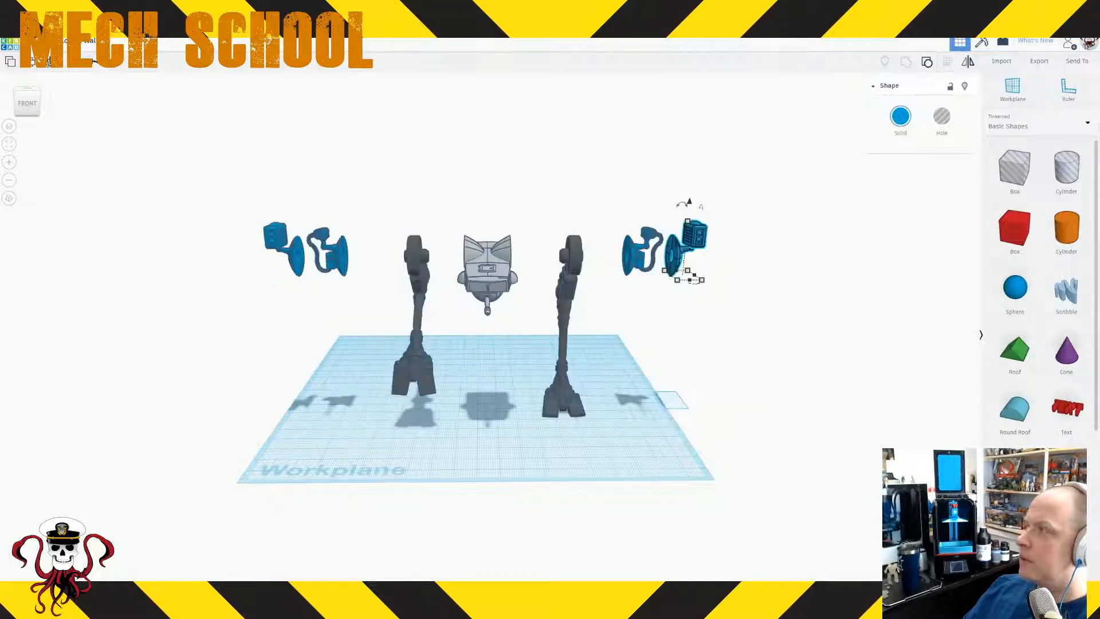
- Clear the windows covering the desktop, launch Meshmixer and maximize its window
{"action": "left_click", "coordinate": [1051, 6]}
{"action": "left_click", "coordinate": [265, 34]}
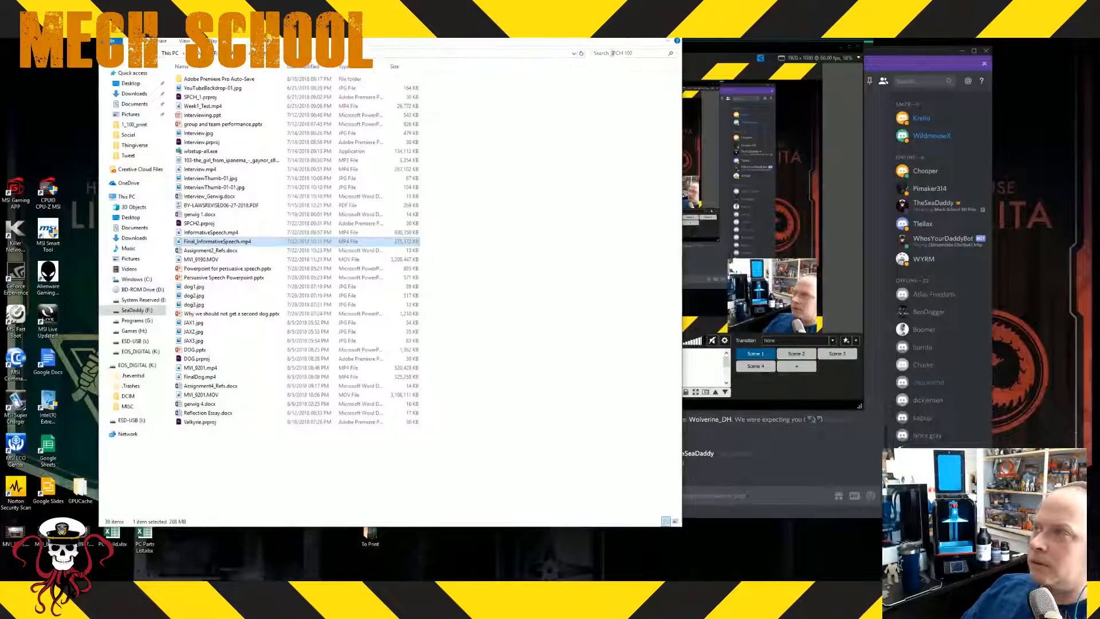
{"action": "left_click", "coordinate": [616, 28]}
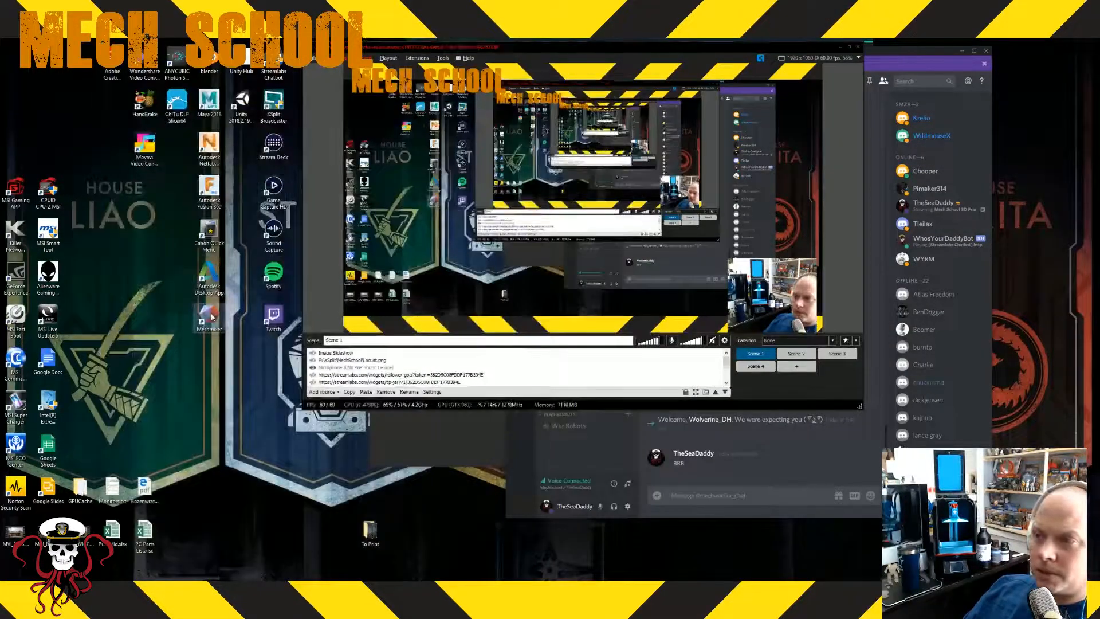
{"action": "key", "text": "alt+Tab"}
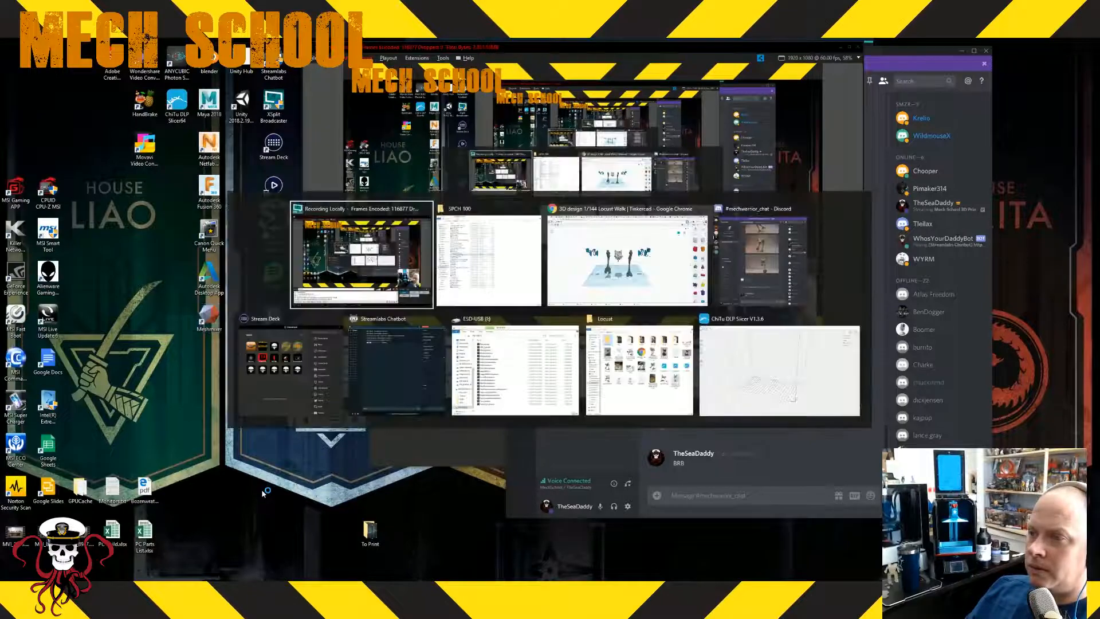
{"action": "key", "text": "alt+Tab"}
{"action": "key", "text": "alt+Tab"}
{"action": "key", "text": "alt+Tab"}
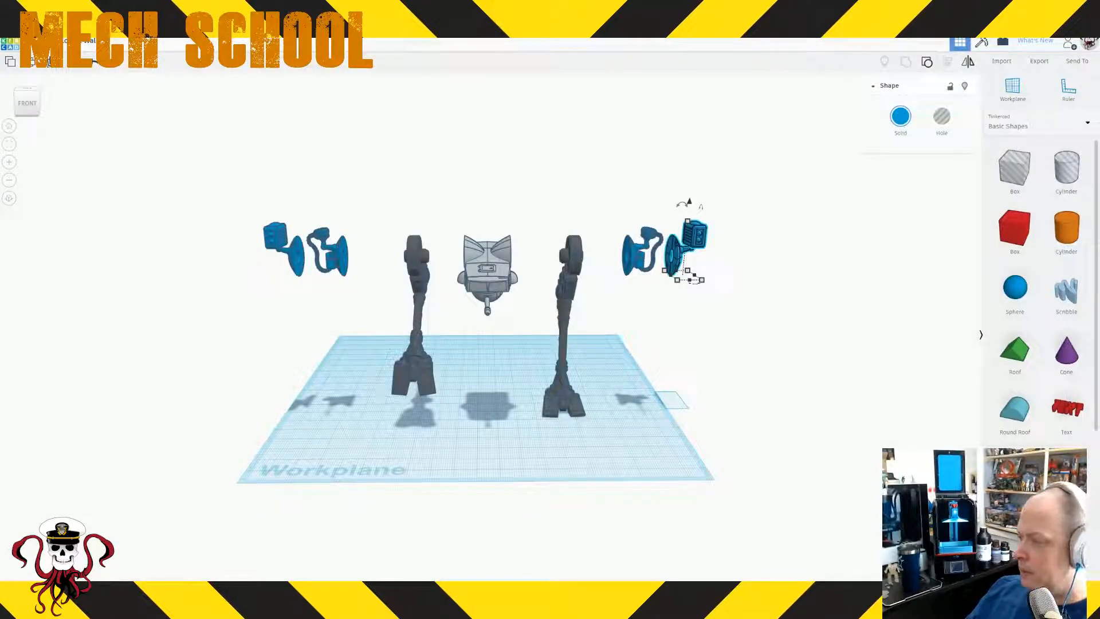
{"action": "scroll", "coordinate": [602, 556], "scroll_direction": "up", "scroll_amount": 2}
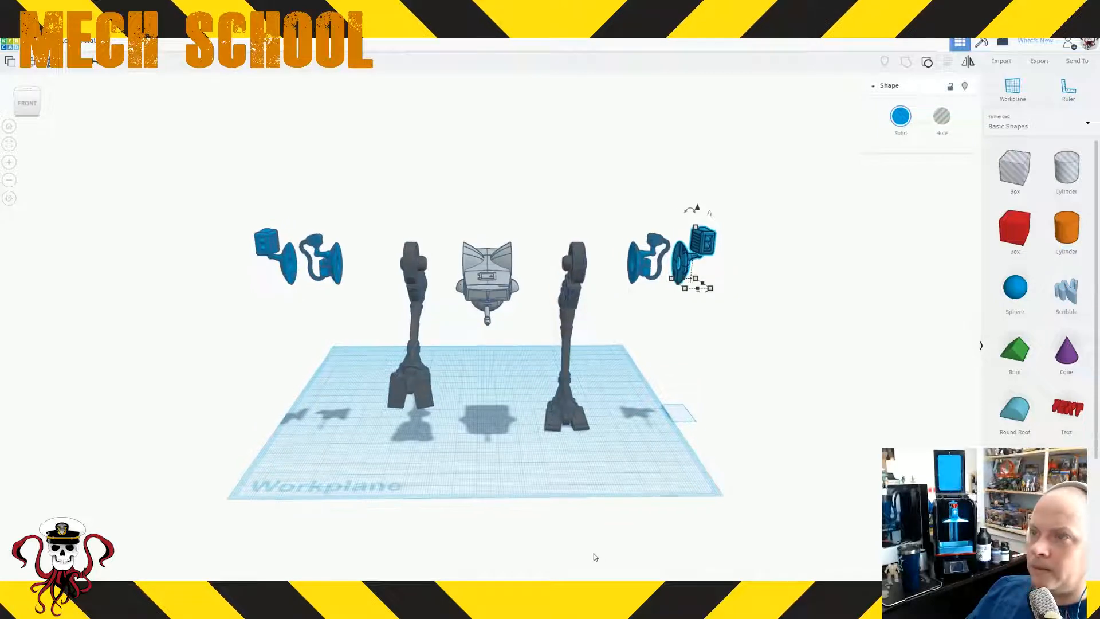
{"action": "key", "text": "alt+Tab"}
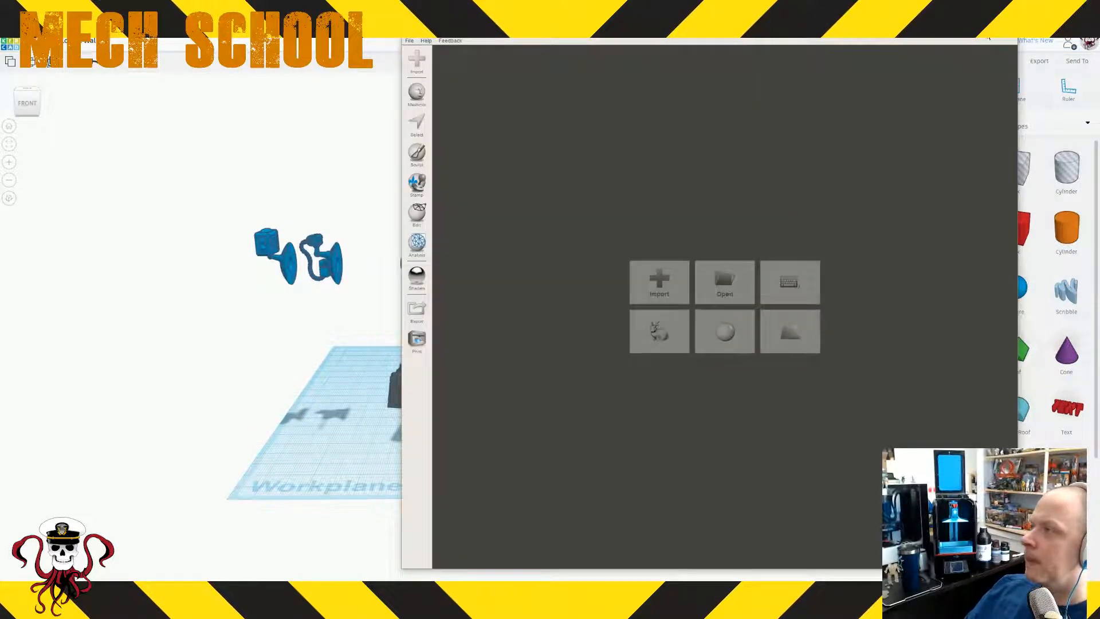
{"action": "left_click", "coordinate": [988, 37]}
- Import the mech's L_Leg.stl from the 1_100_print folder into Meshmixer
{"action": "left_click", "coordinate": [527, 284]}
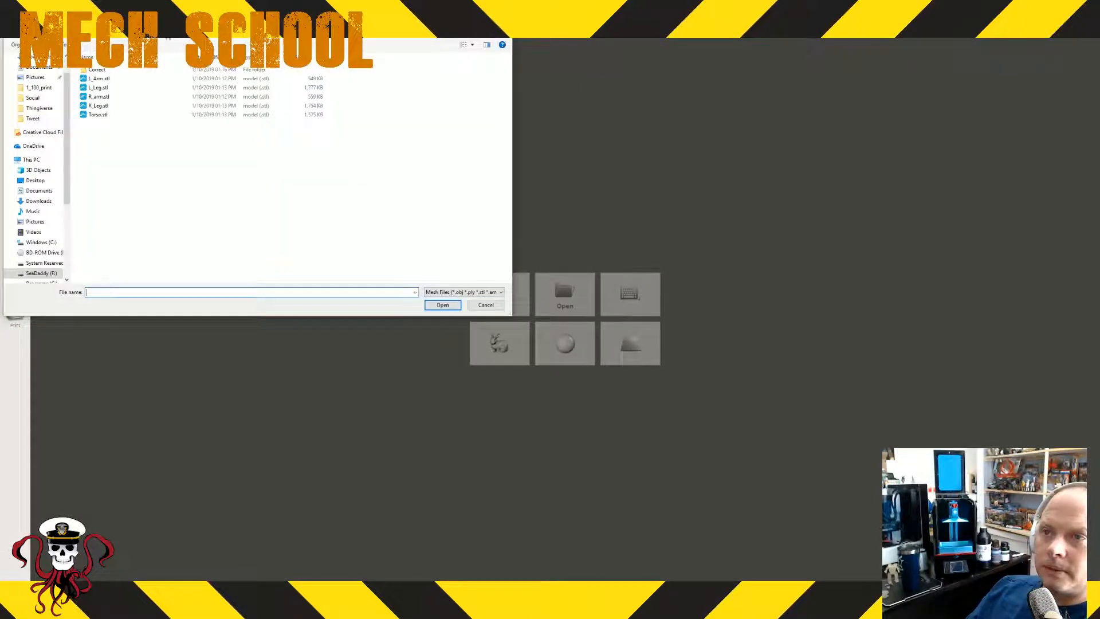
{"action": "left_click", "coordinate": [166, 32]}
{"action": "double_click", "coordinate": [100, 84]}
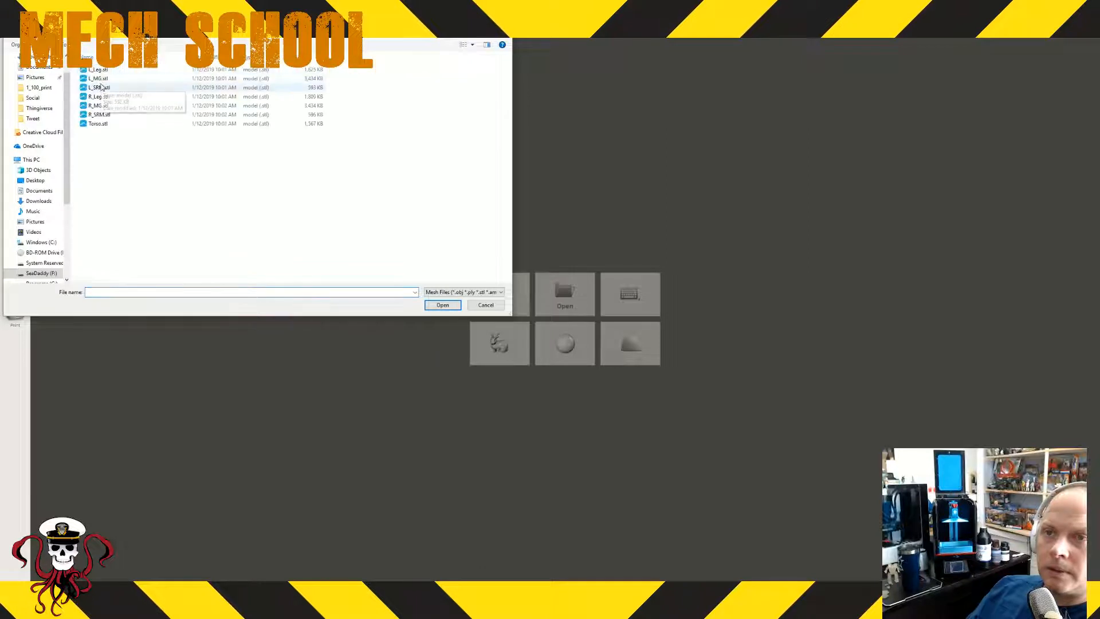
{"action": "double_click", "coordinate": [101, 87]}
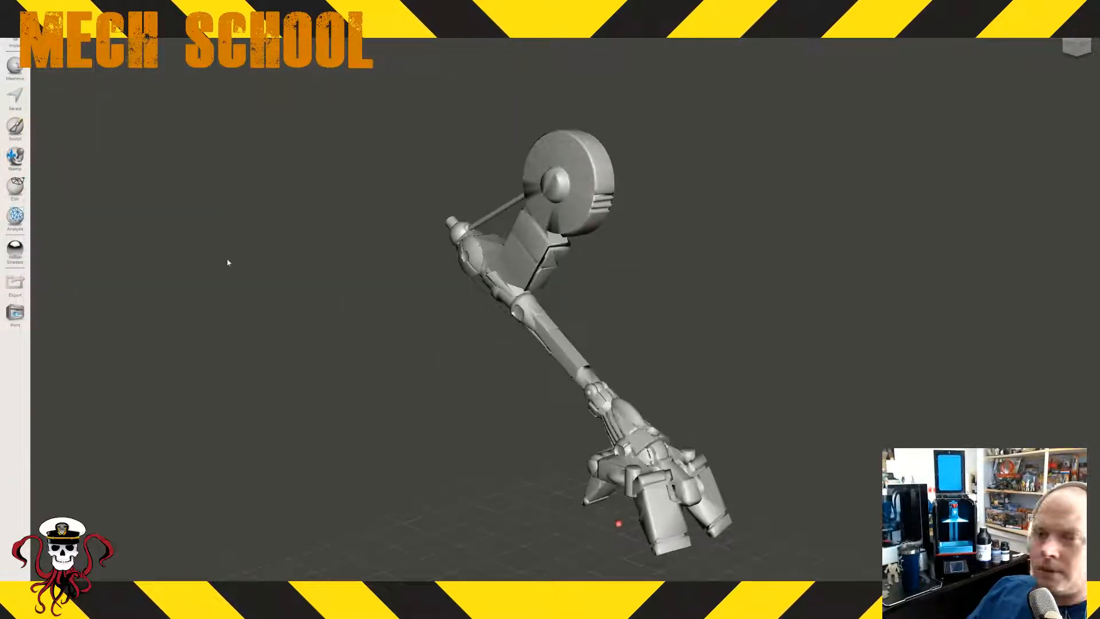
- Inspect the imported leg for mesh defects and auto-repair all of them
{"action": "left_click", "coordinate": [14, 219]}
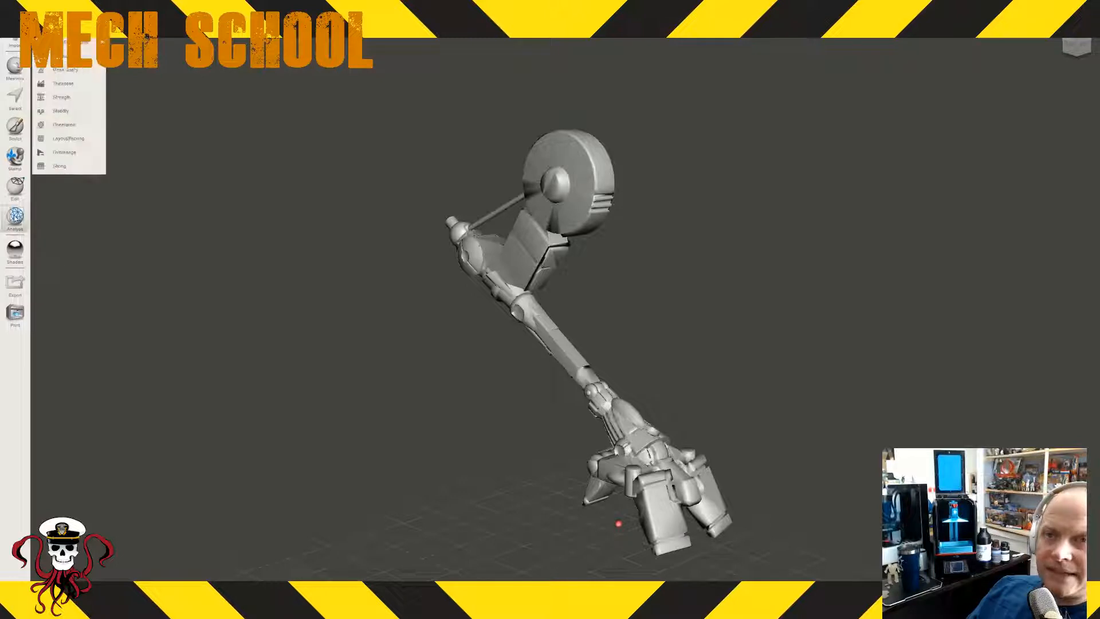
{"action": "left_click", "coordinate": [66, 55]}
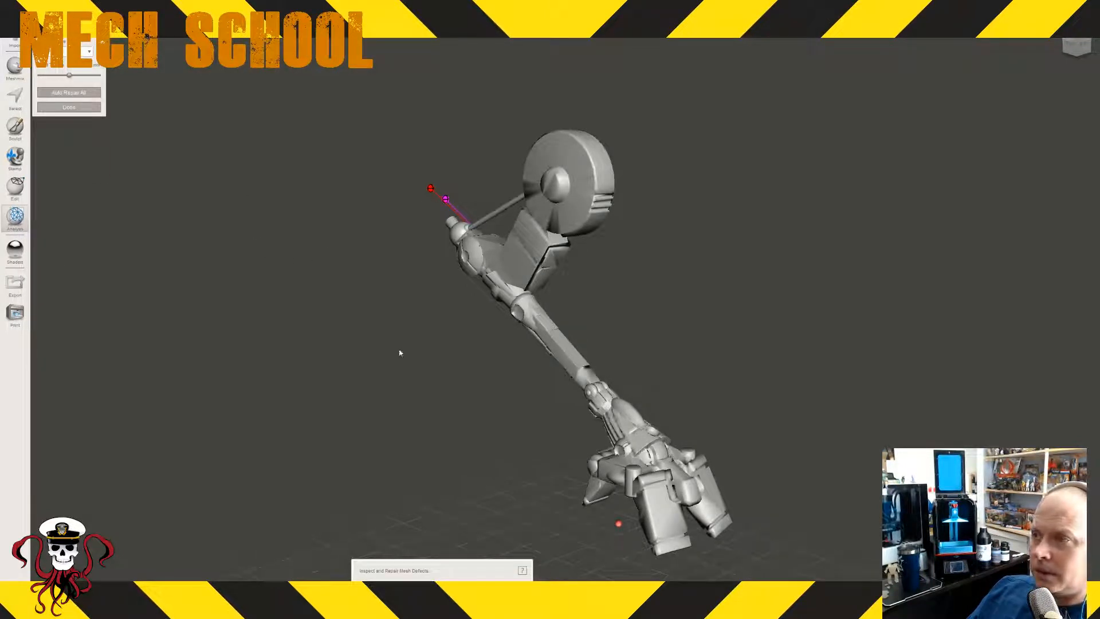
{"action": "left_click", "coordinate": [69, 92]}
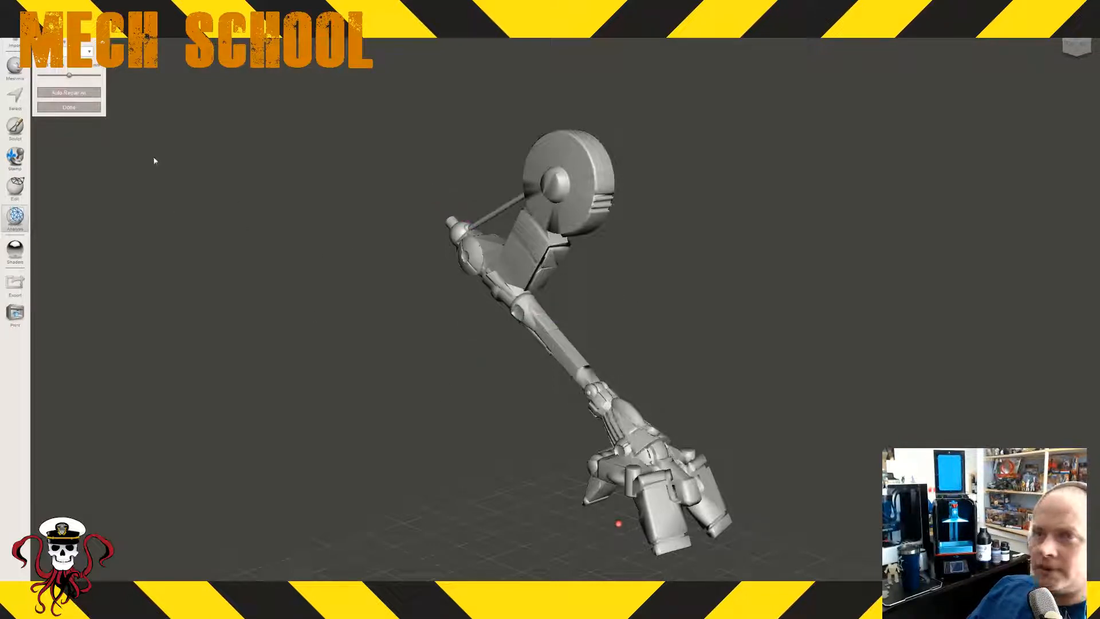
{"action": "left_click", "coordinate": [67, 107]}
- Start exporting the repaired leg and create a folder named Correct inside the 1_100_print folder
{"action": "left_click", "coordinate": [8, 16]}
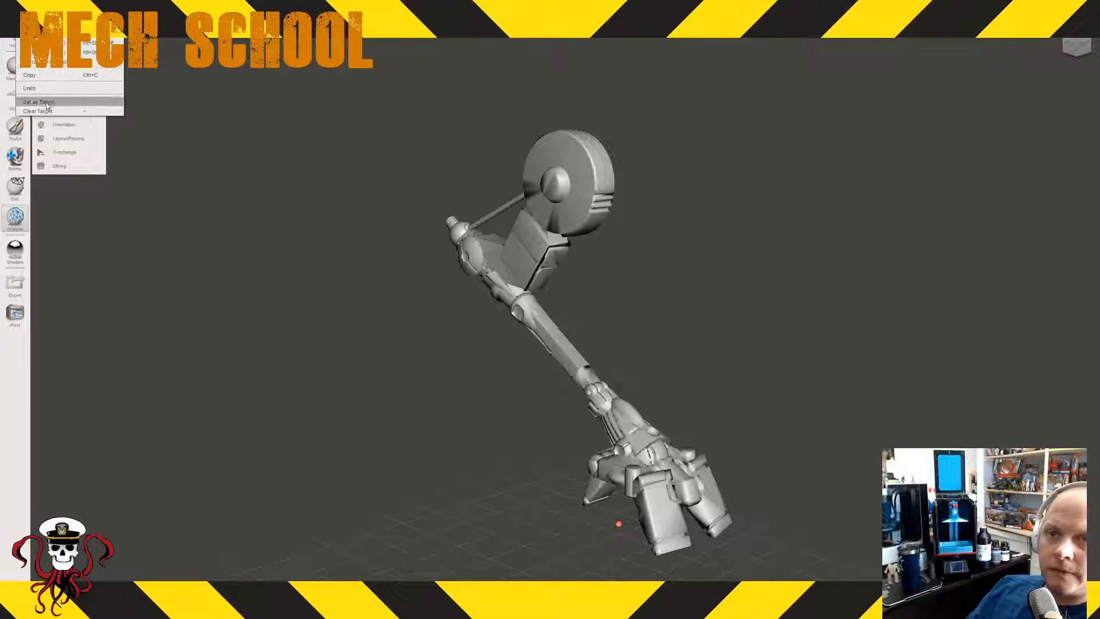
{"action": "left_click", "coordinate": [17, 134]}
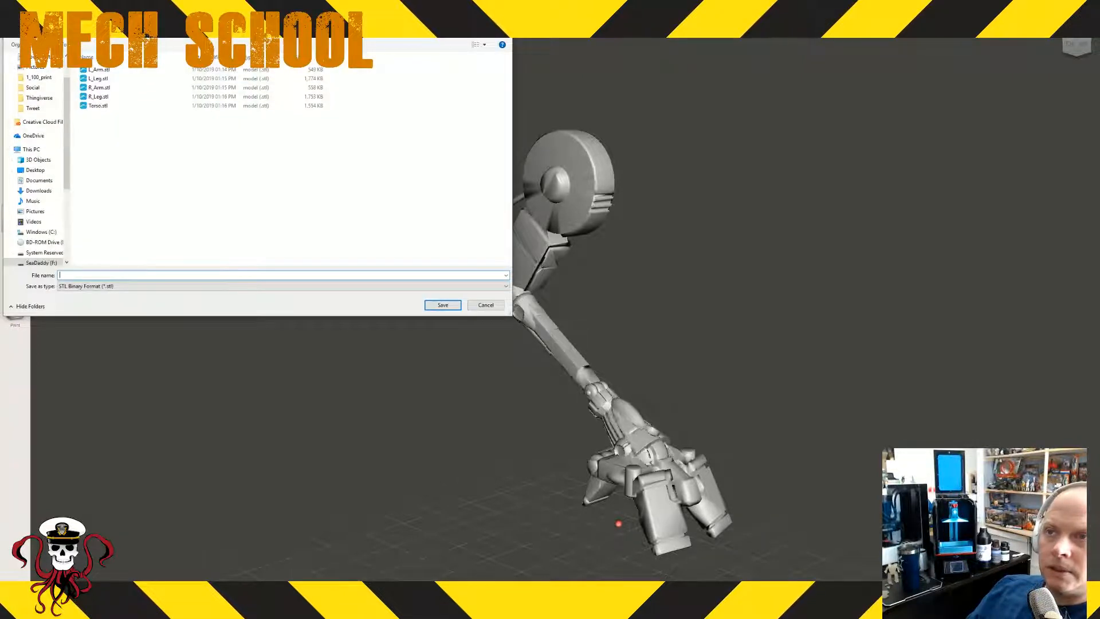
{"action": "left_click", "coordinate": [182, 30]}
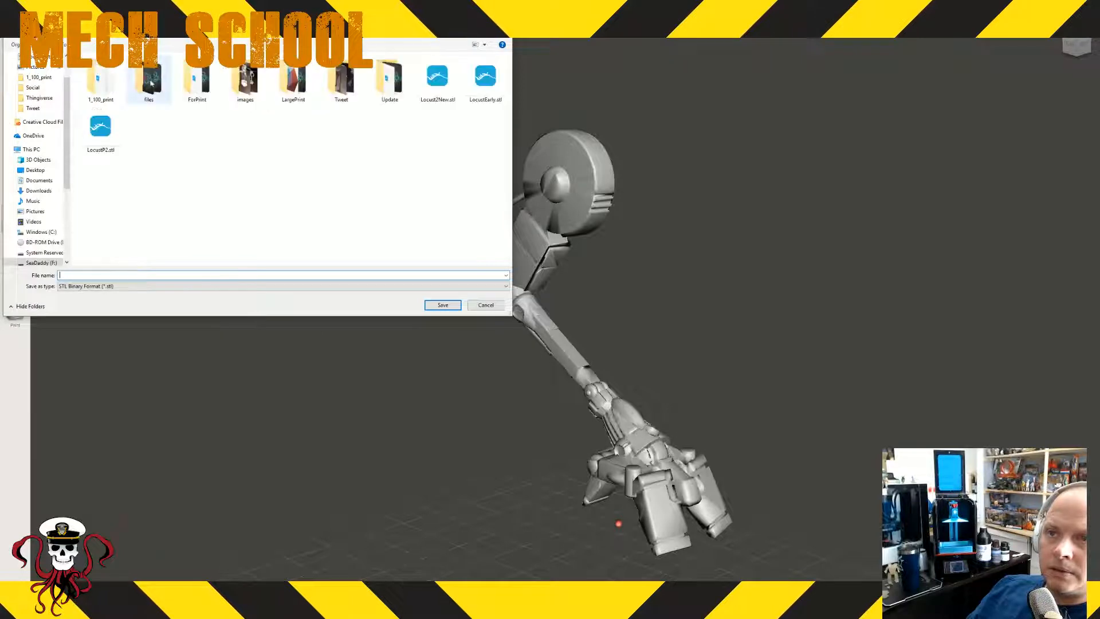
{"action": "double_click", "coordinate": [108, 80]}
{"action": "left_click", "coordinate": [65, 44]}
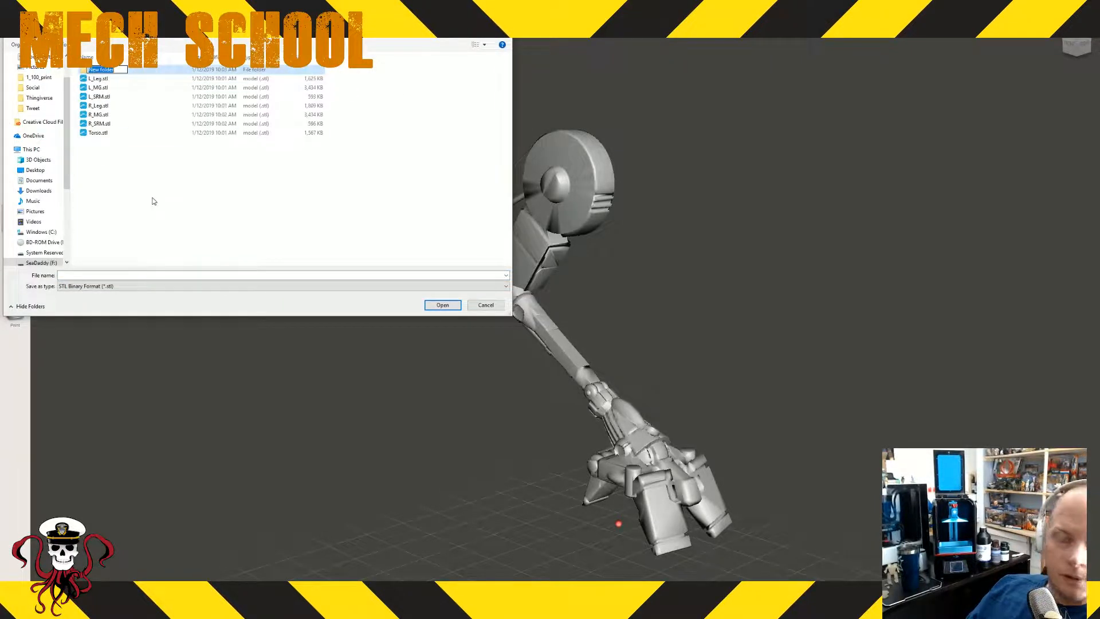
{"action": "type", "text": "Correct"}
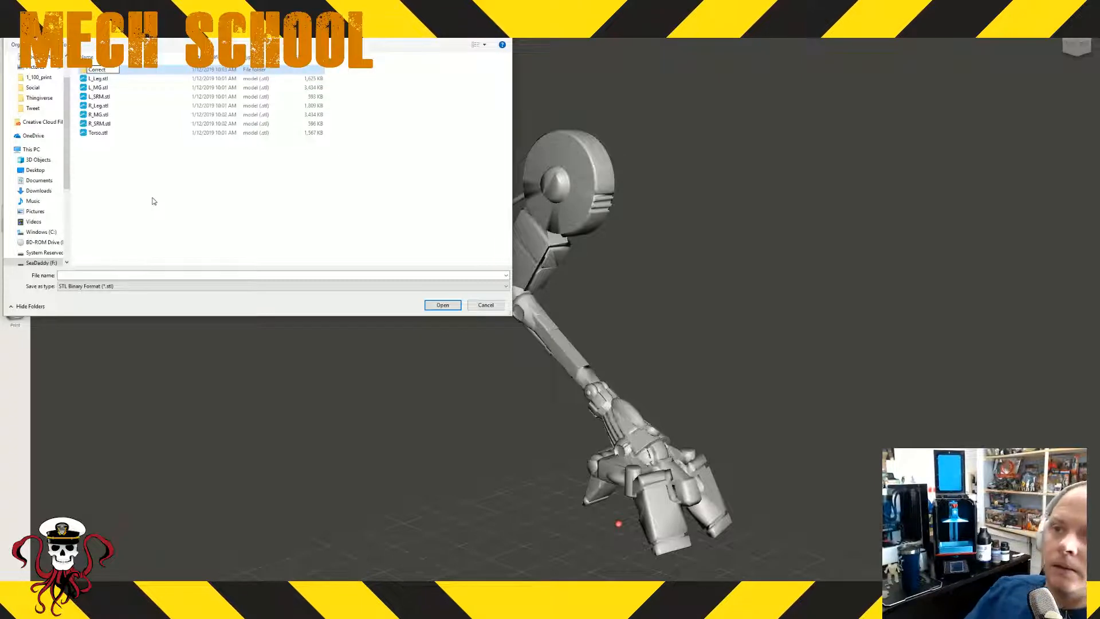
{"action": "key", "text": "Return"}
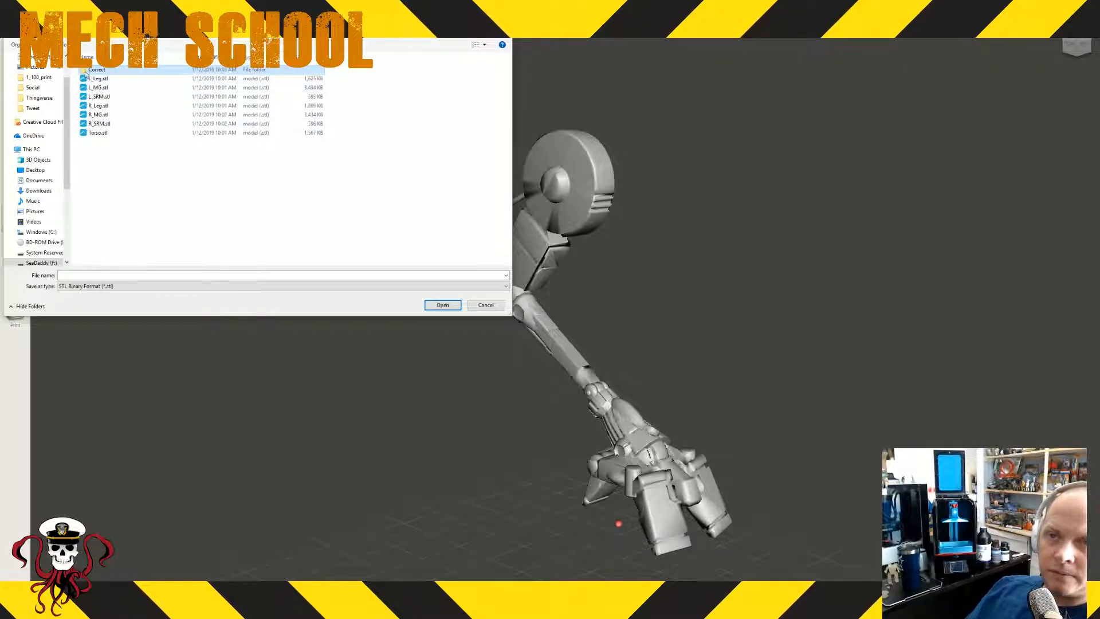
- Save the repaired leg as a binary STL named L_Leg in the Correct folder
{"action": "double_click", "coordinate": [94, 70]}
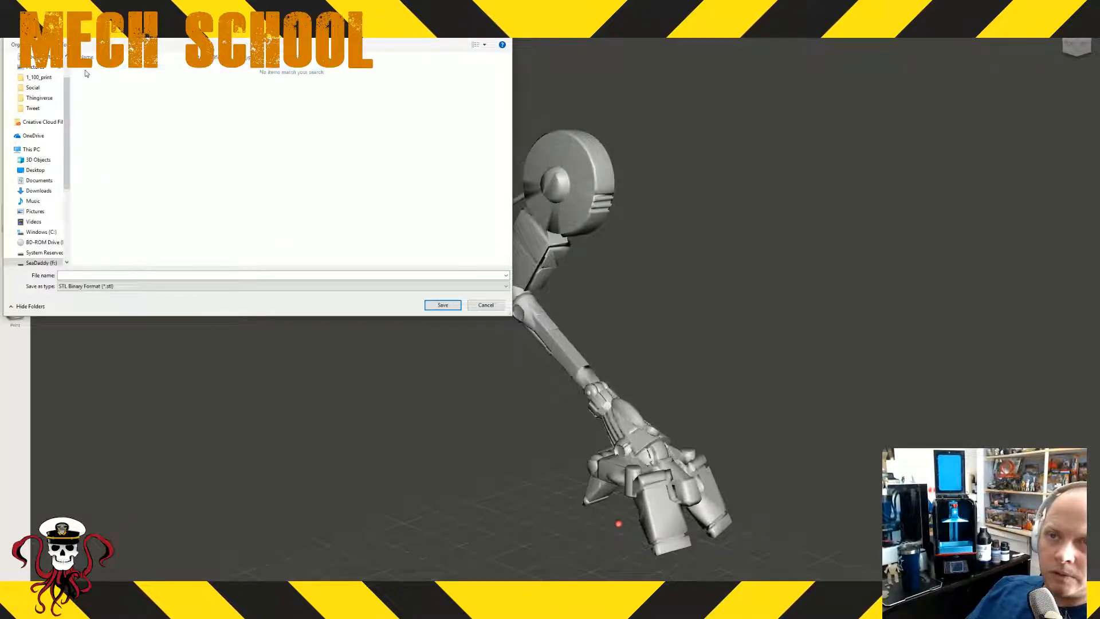
{"action": "left_click", "coordinate": [109, 274]}
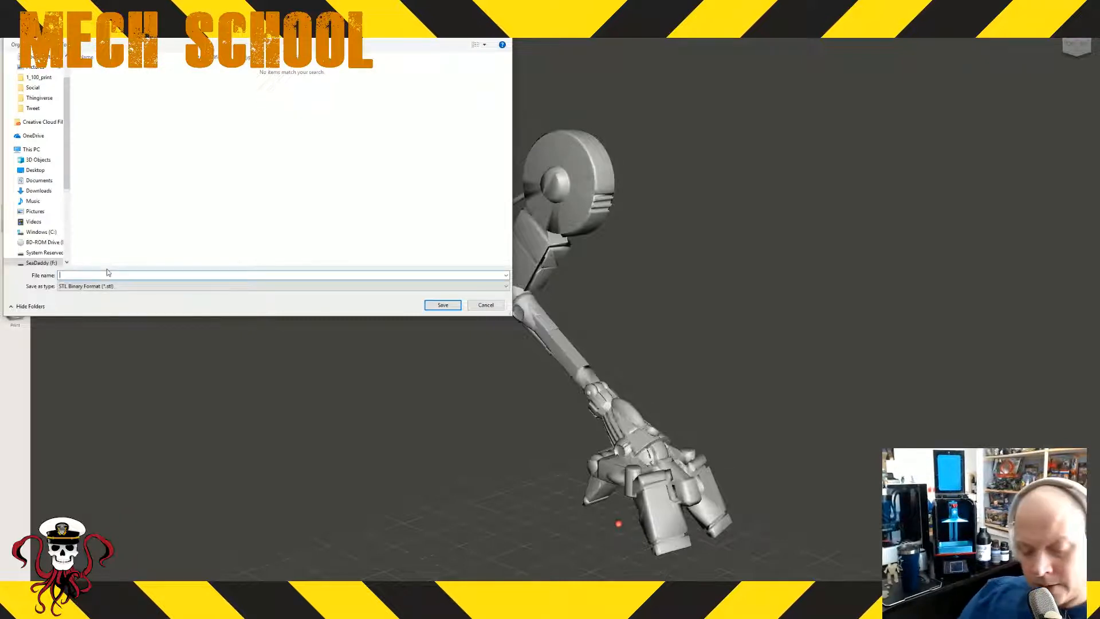
{"action": "type", "text": "L_Leg"}
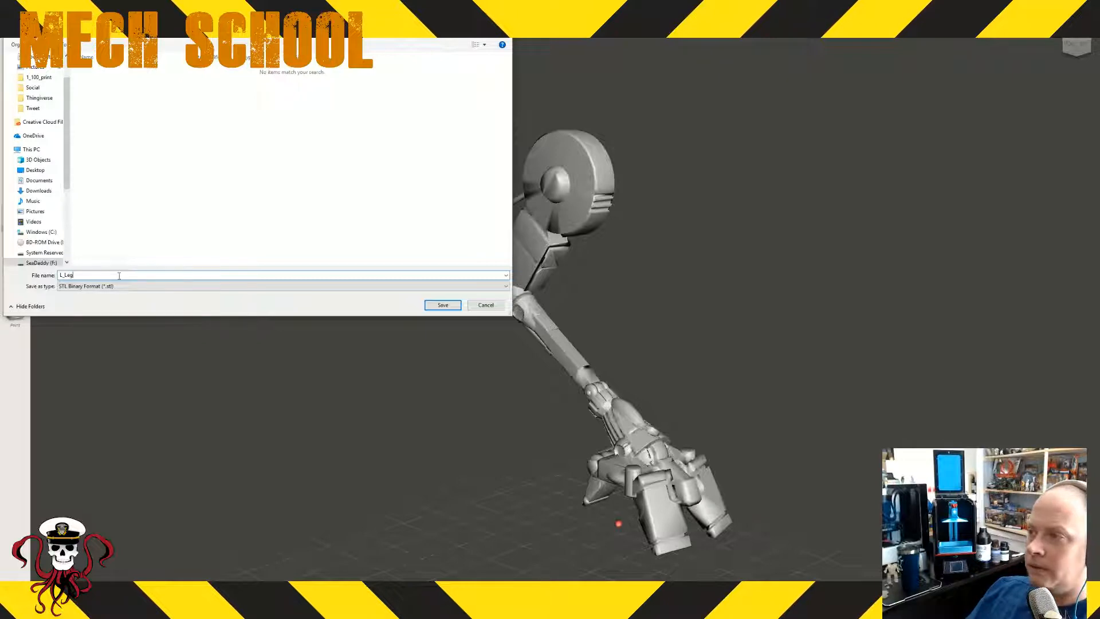
{"action": "key", "text": "Return"}
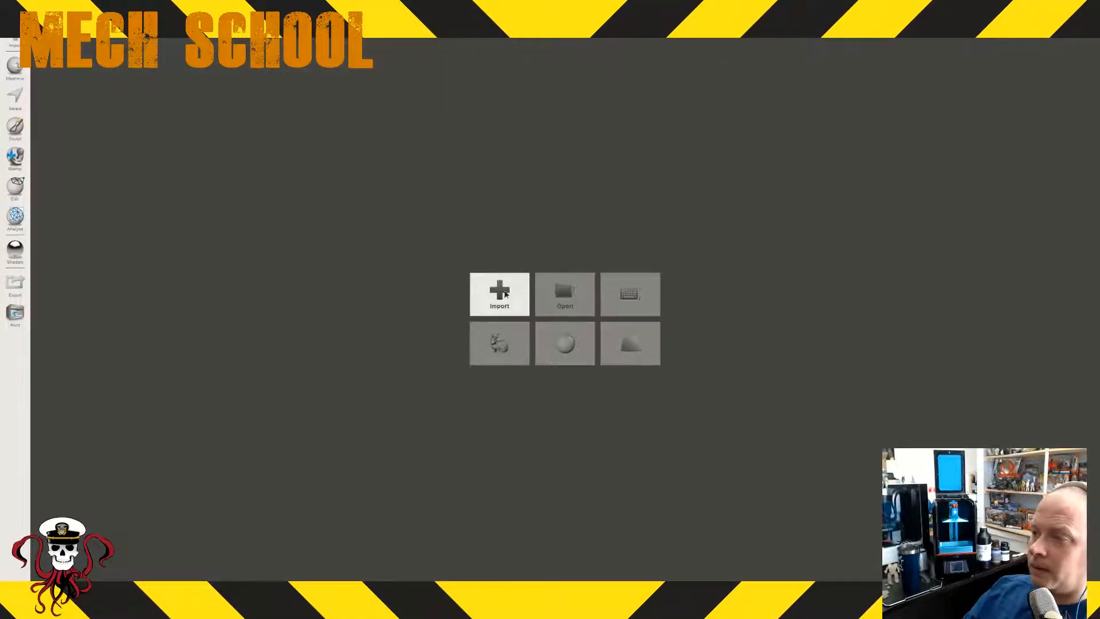
- Import L_MG.stl from the print folder and auto-repair all its mesh defects
{"action": "left_click", "coordinate": [505, 294]}
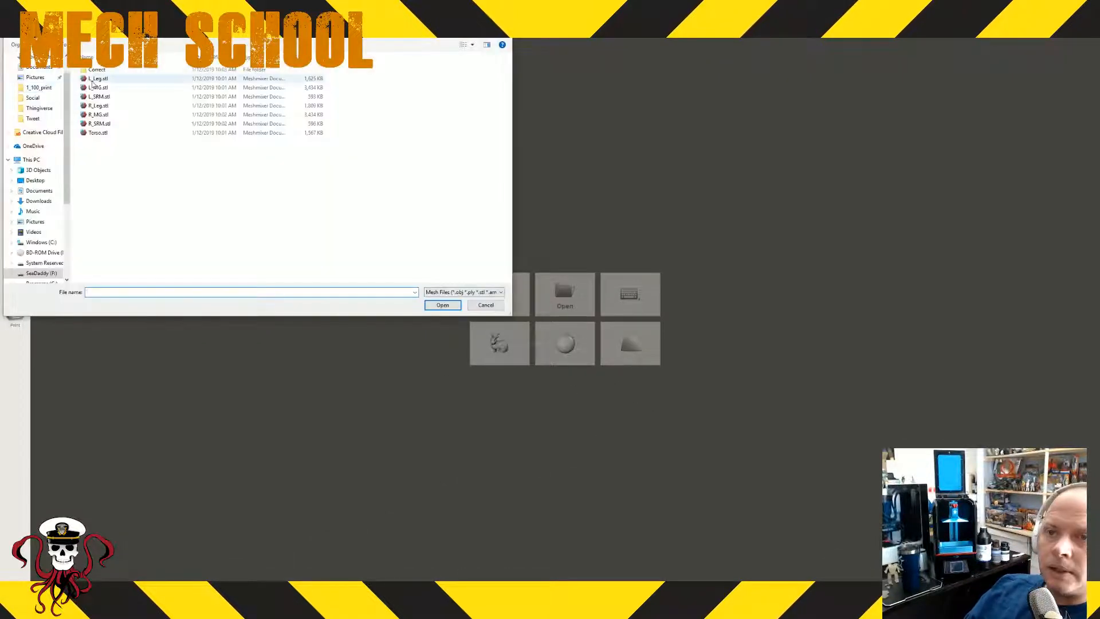
{"action": "double_click", "coordinate": [94, 80]}
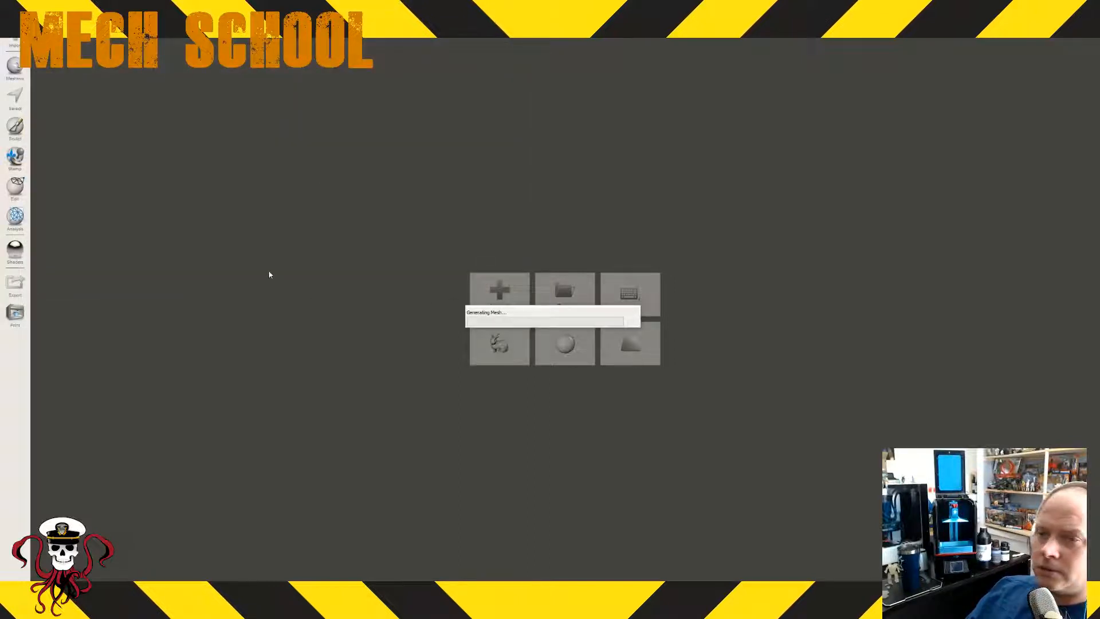
{"action": "left_click", "coordinate": [16, 216]}
{"action": "left_click", "coordinate": [57, 51]}
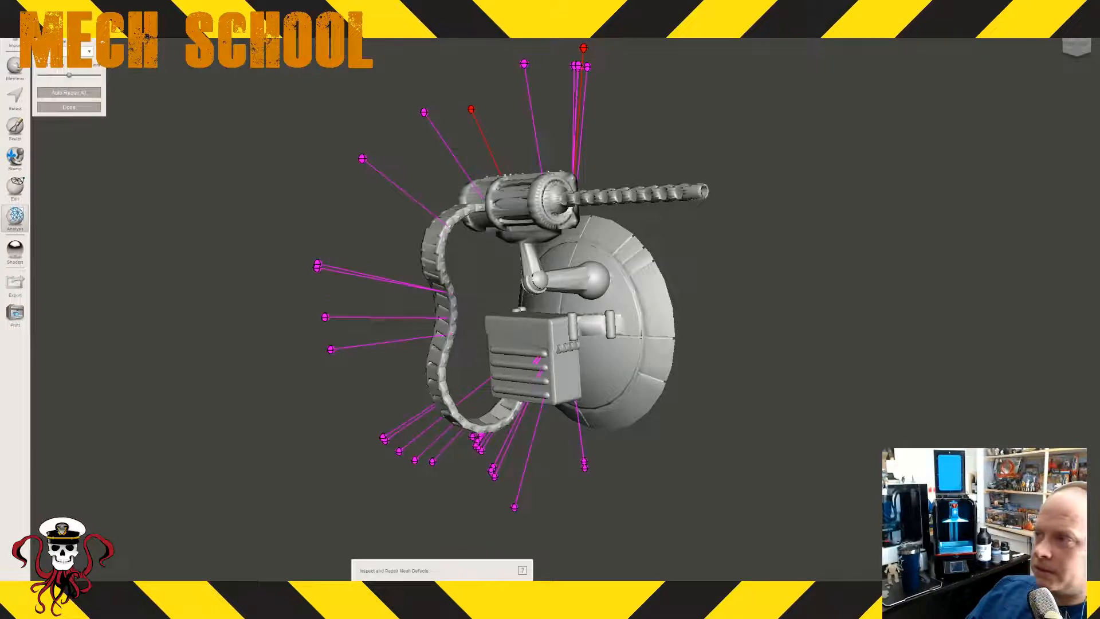
{"action": "left_click", "coordinate": [83, 94]}
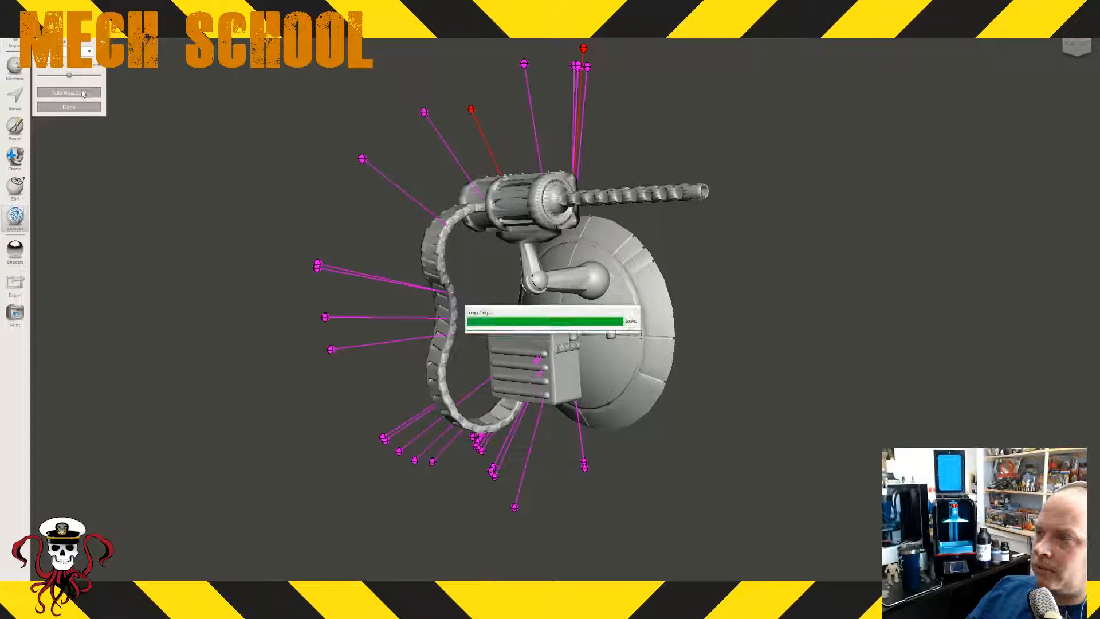
{"action": "left_click", "coordinate": [77, 109]}
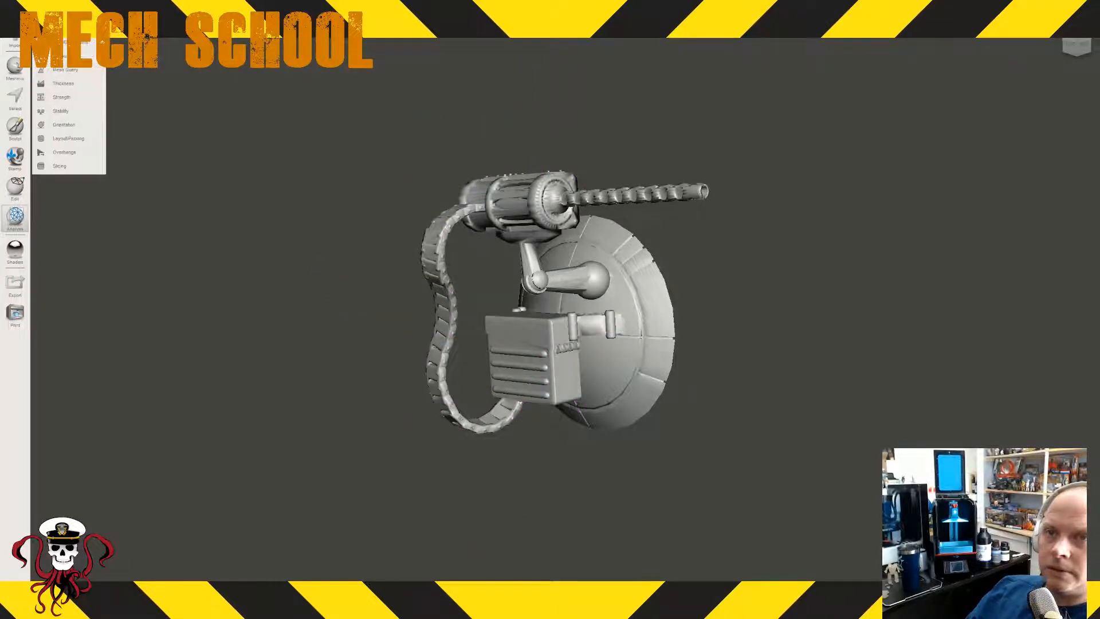
- Export the repaired machine gun as a binary STL named L_MG in the Correct folder
{"action": "key", "text": "ctrl+e"}
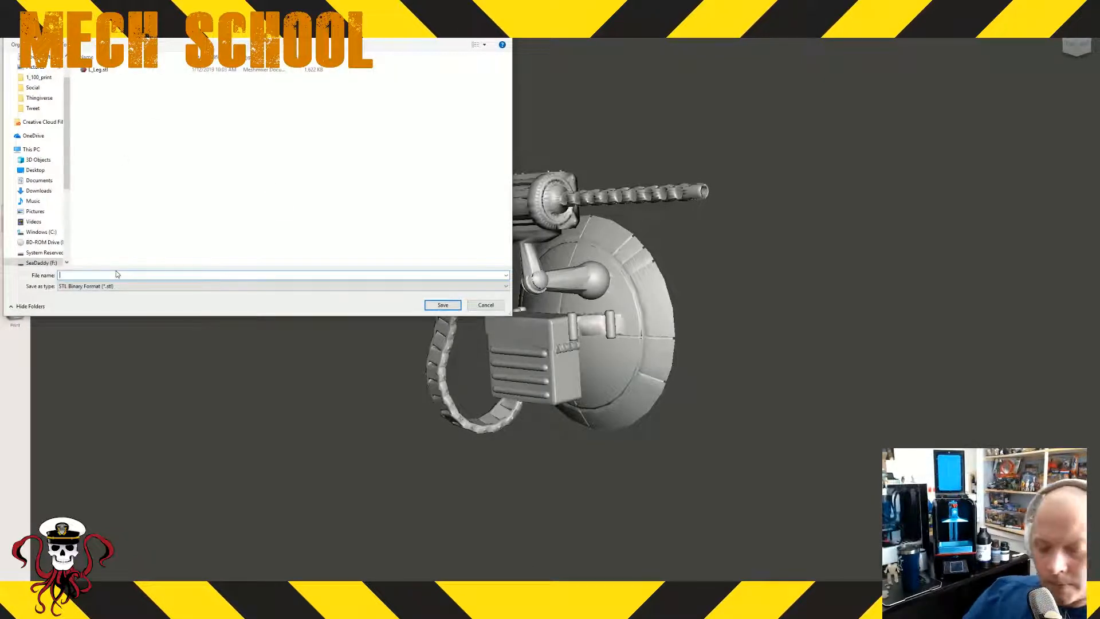
{"action": "type", "text": "L_MG"}
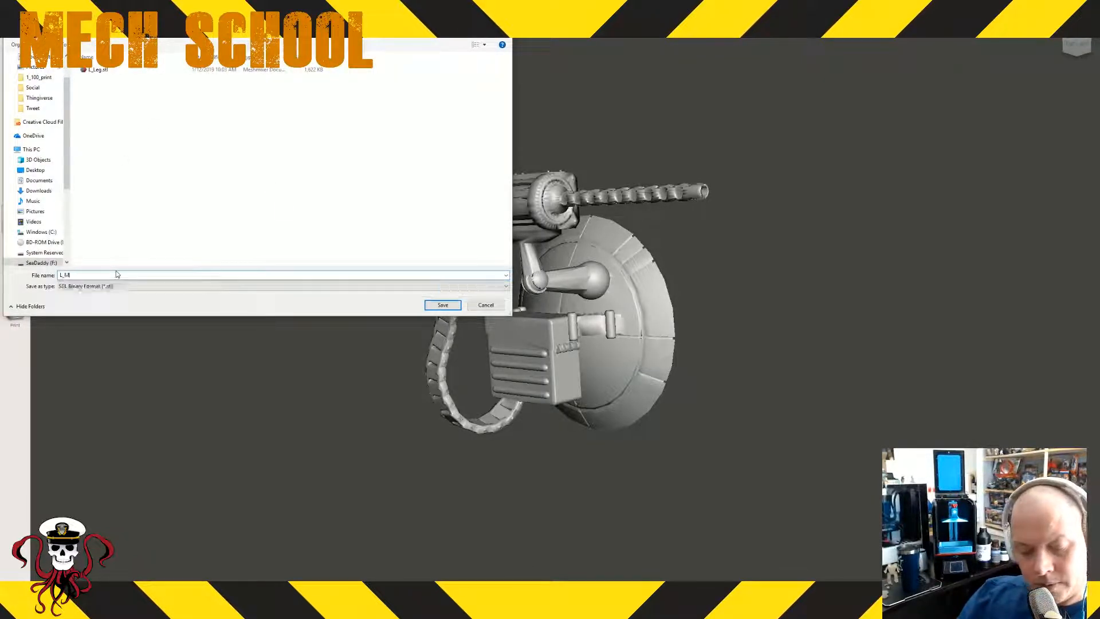
{"action": "left_click", "coordinate": [442, 305]}
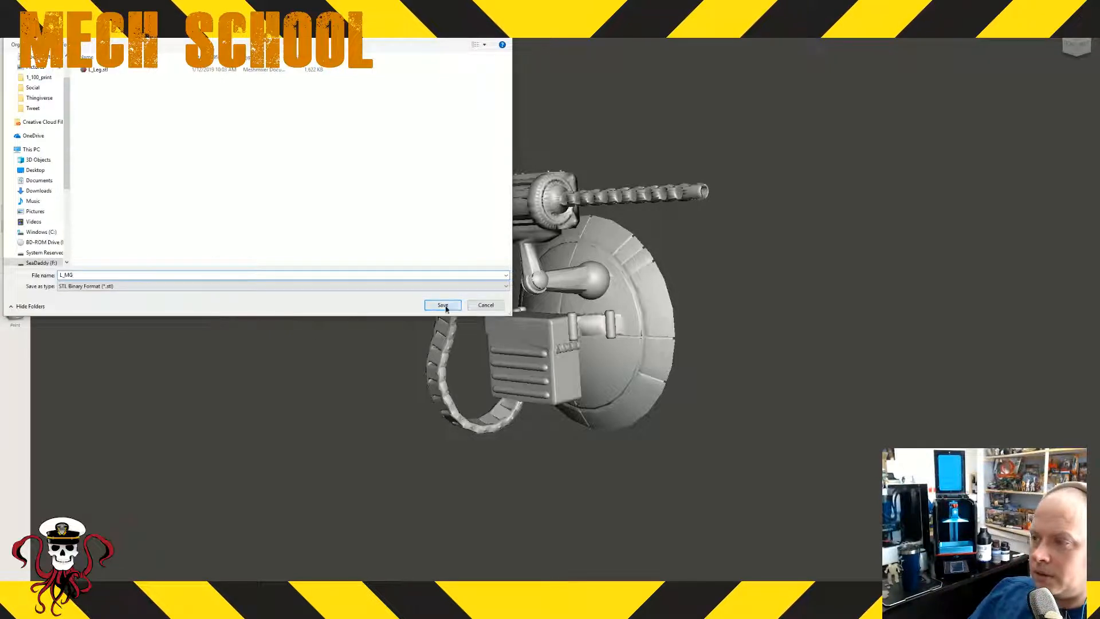
- Start a fresh Meshmixer session and import L_SRM.stl from the print folder
{"action": "key", "text": "super+d"}
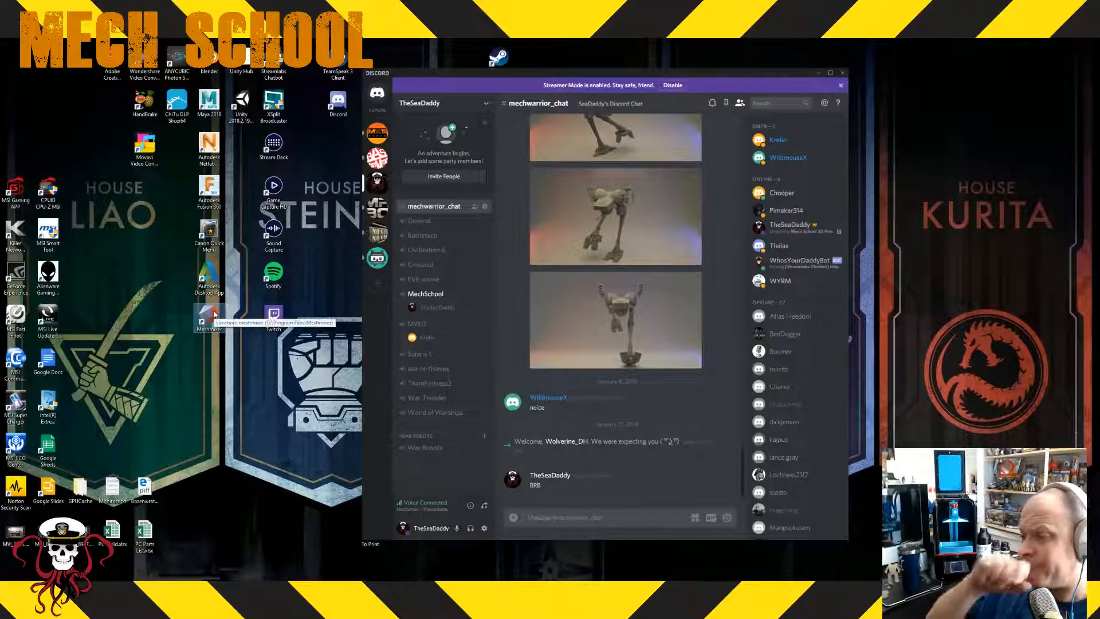
{"action": "double_click", "coordinate": [215, 315]}
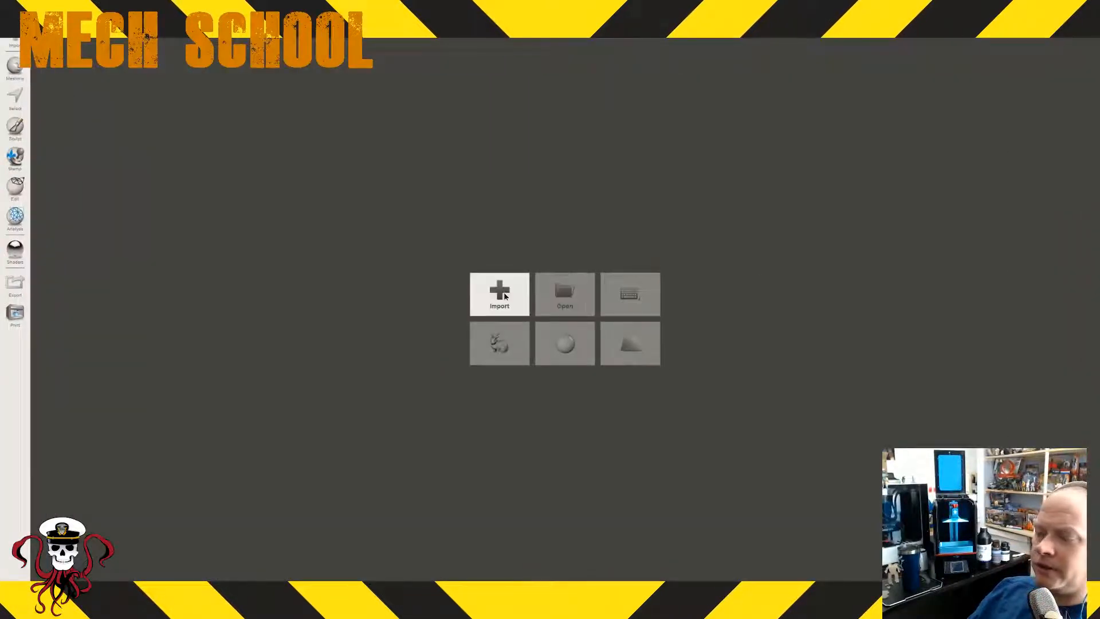
{"action": "left_click", "coordinate": [524, 286]}
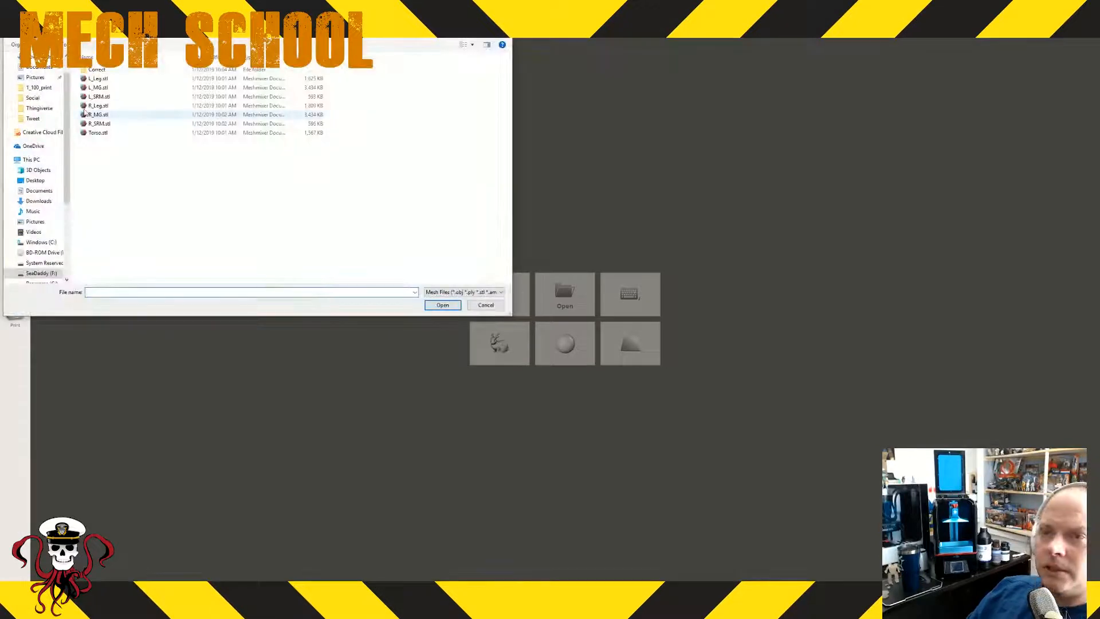
{"action": "left_click", "coordinate": [99, 97]}
{"action": "double_click", "coordinate": [100, 97]}
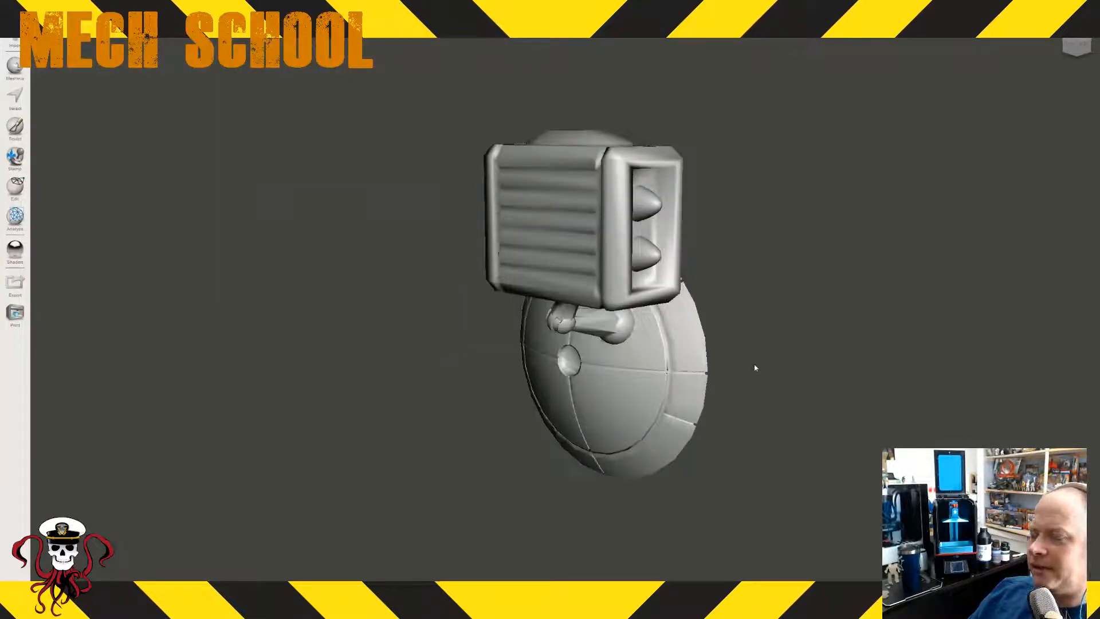
{"action": "right_click_drag", "start_coordinate": [755, 368], "coordinate": [726, 341]}
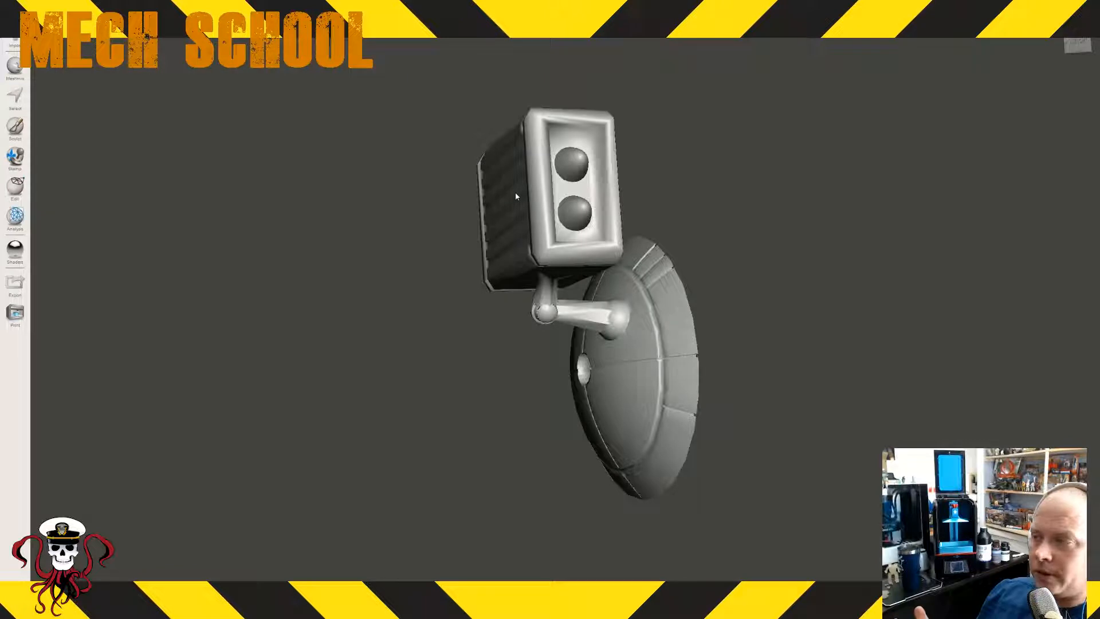
- Inspect the imported missile launcher for mesh defects and finish the inspection
{"action": "left_click", "coordinate": [14, 218]}
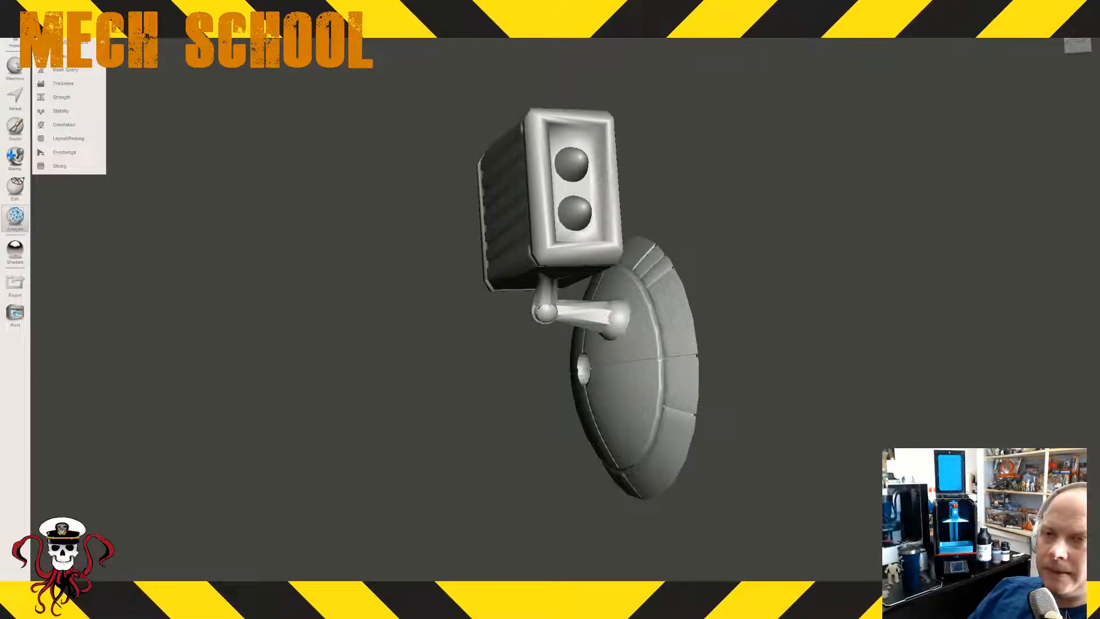
{"action": "left_click", "coordinate": [63, 43]}
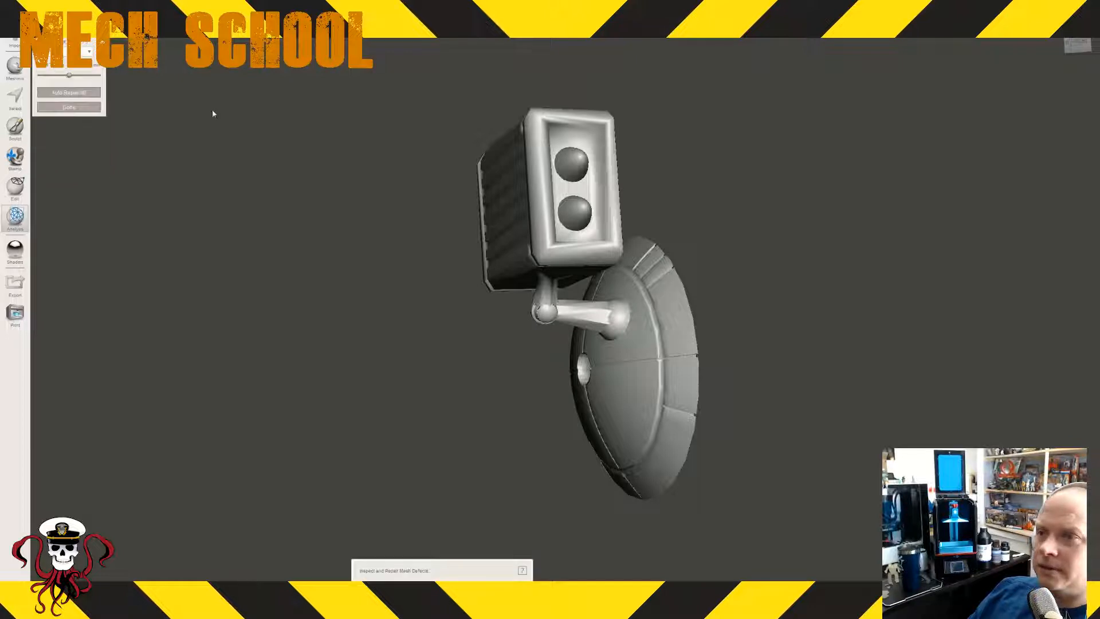
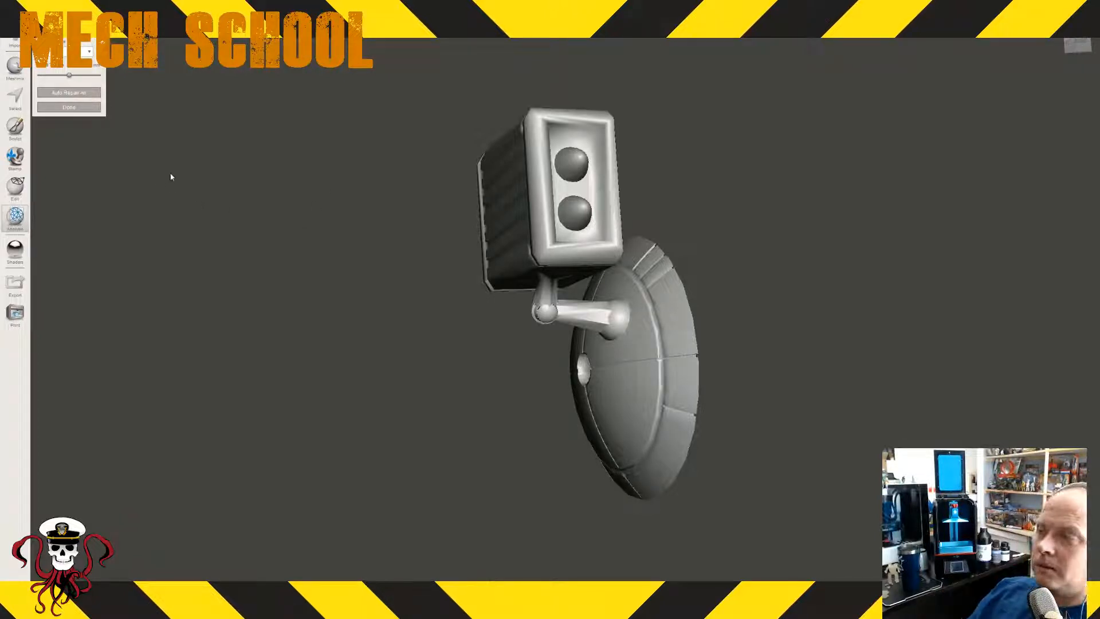
{"action": "left_click", "coordinate": [67, 108]}
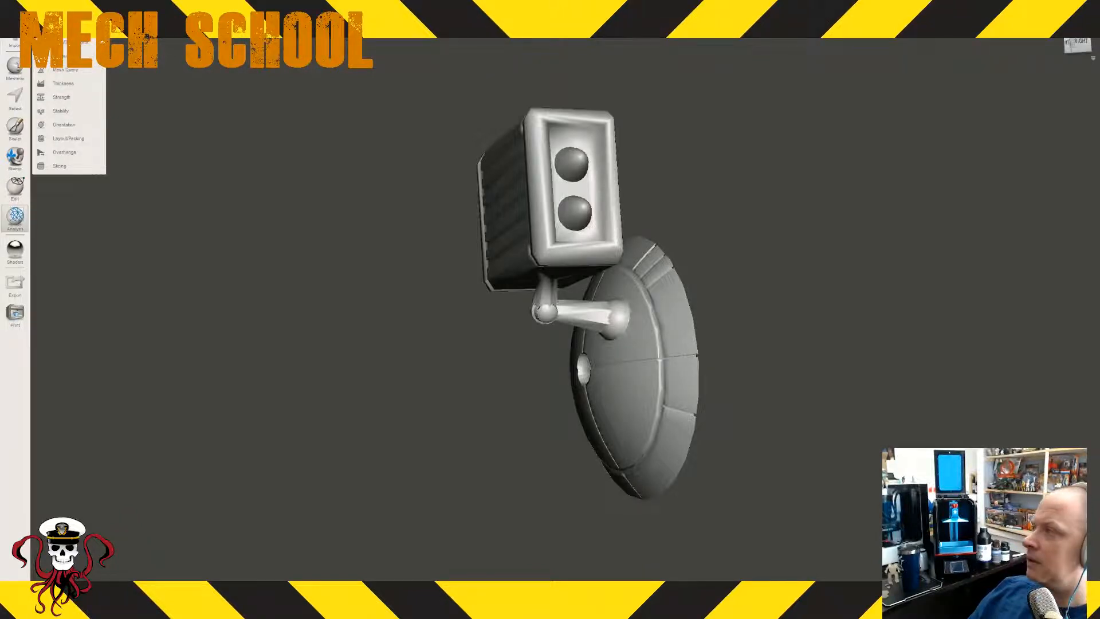
- Close the missile launcher session, relaunch Meshmixer maximized and import R_Leg.stl from the print folder
{"action": "left_click", "coordinate": [1087, 7]}
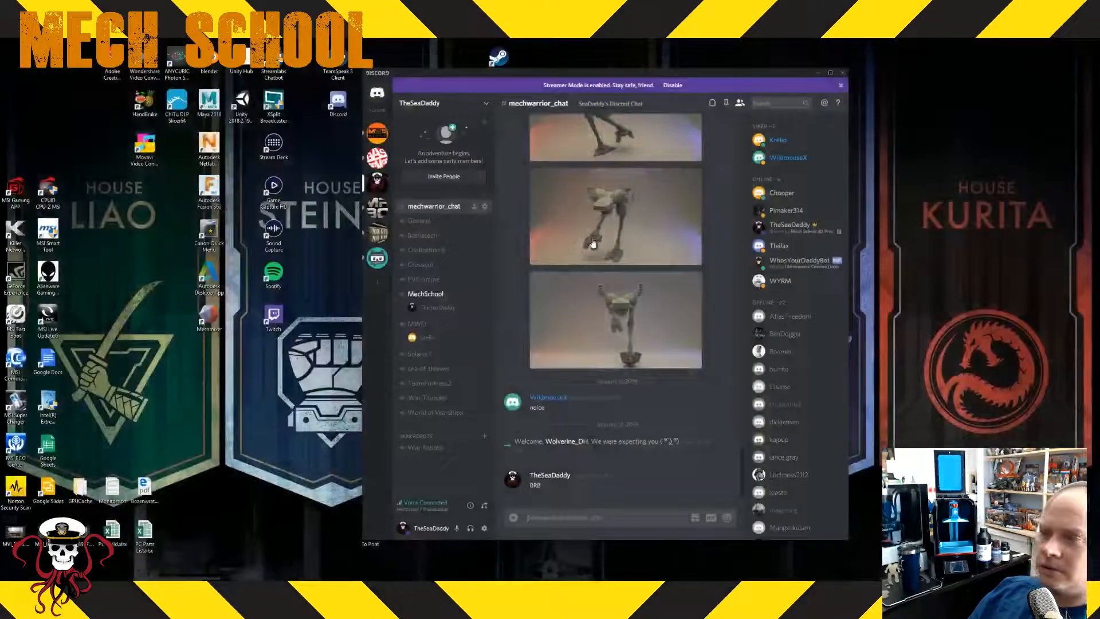
{"action": "double_click", "coordinate": [213, 312]}
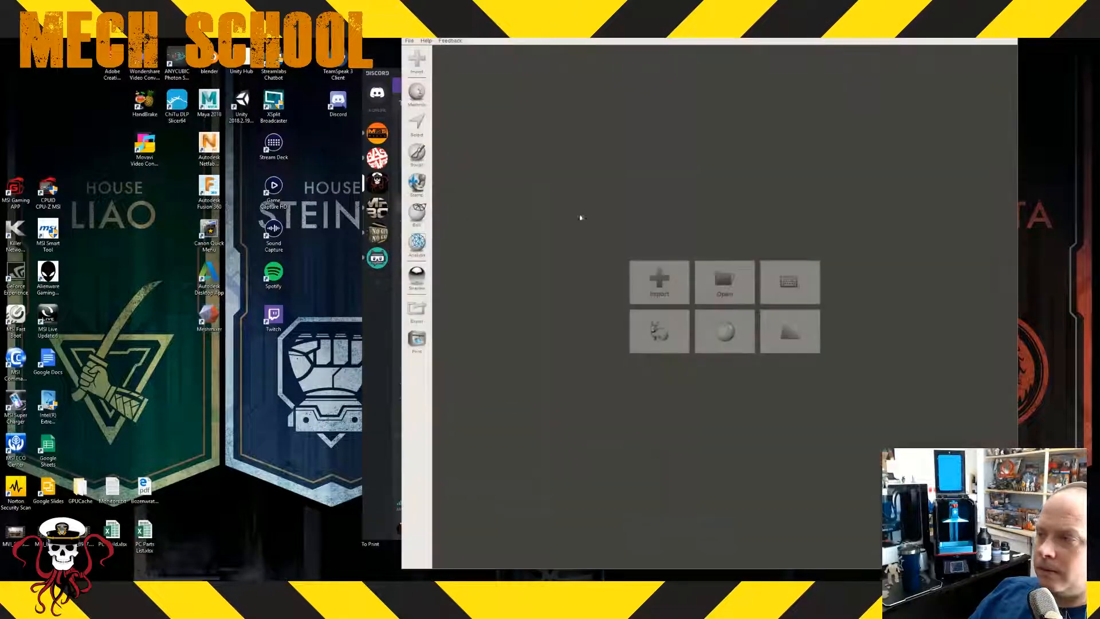
{"action": "left_click", "coordinate": [986, 38]}
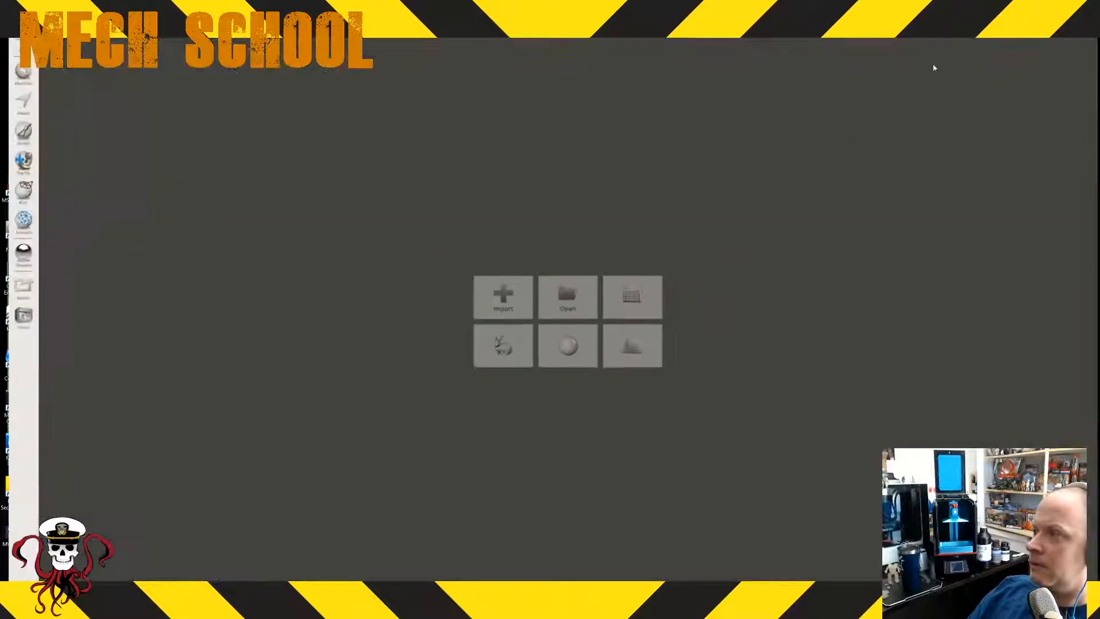
{"action": "left_click", "coordinate": [500, 289]}
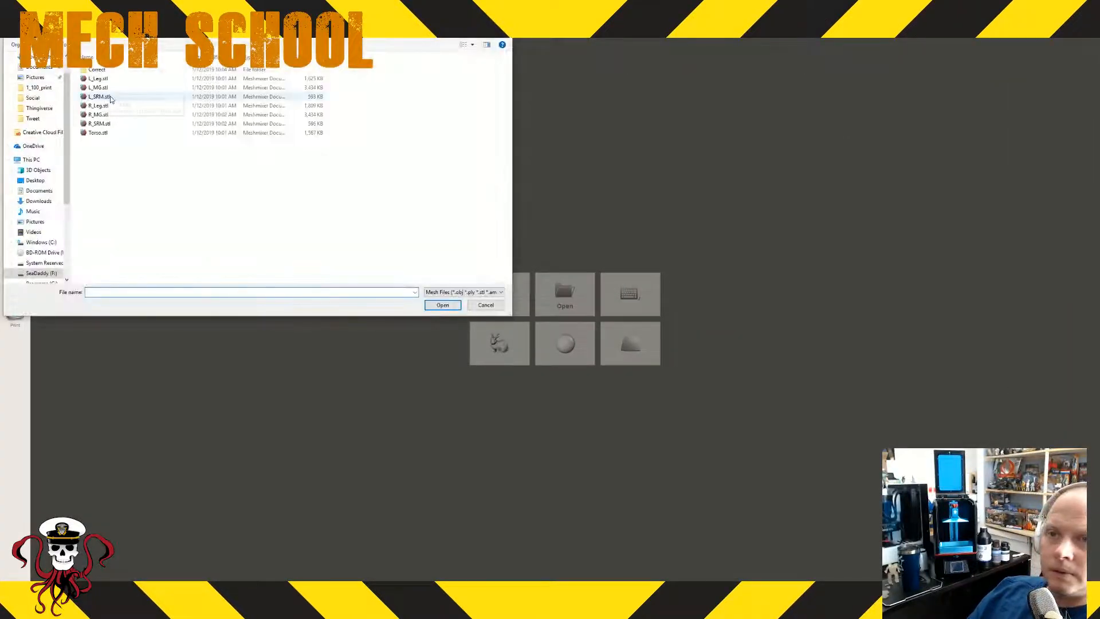
{"action": "double_click", "coordinate": [108, 108]}
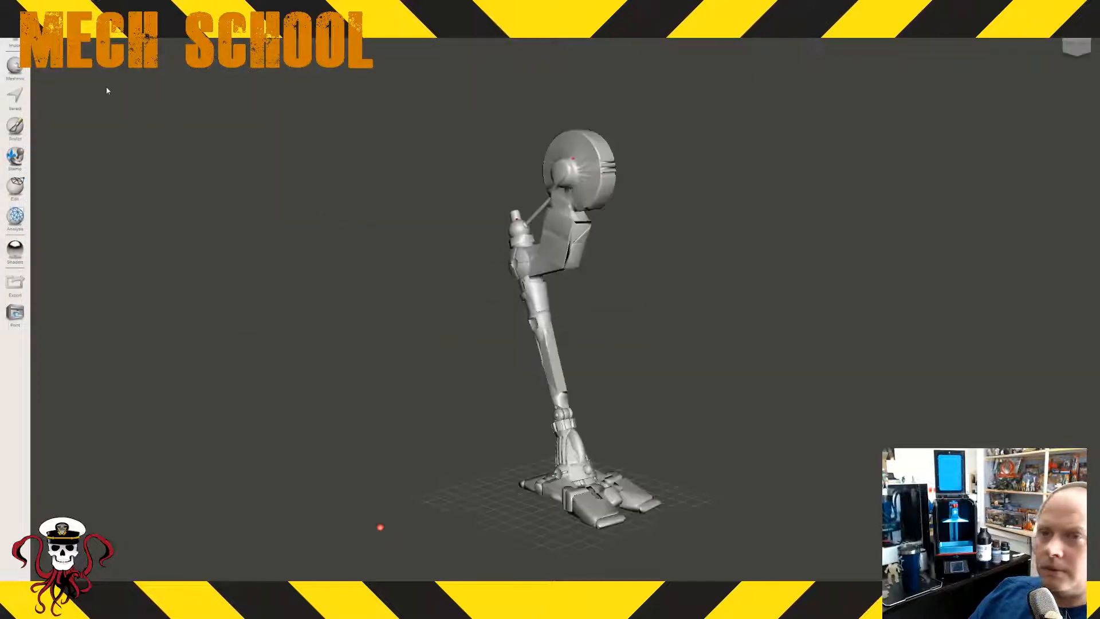
- Inspect the imported right leg and auto-repair all its mesh defects
{"action": "left_click", "coordinate": [15, 215]}
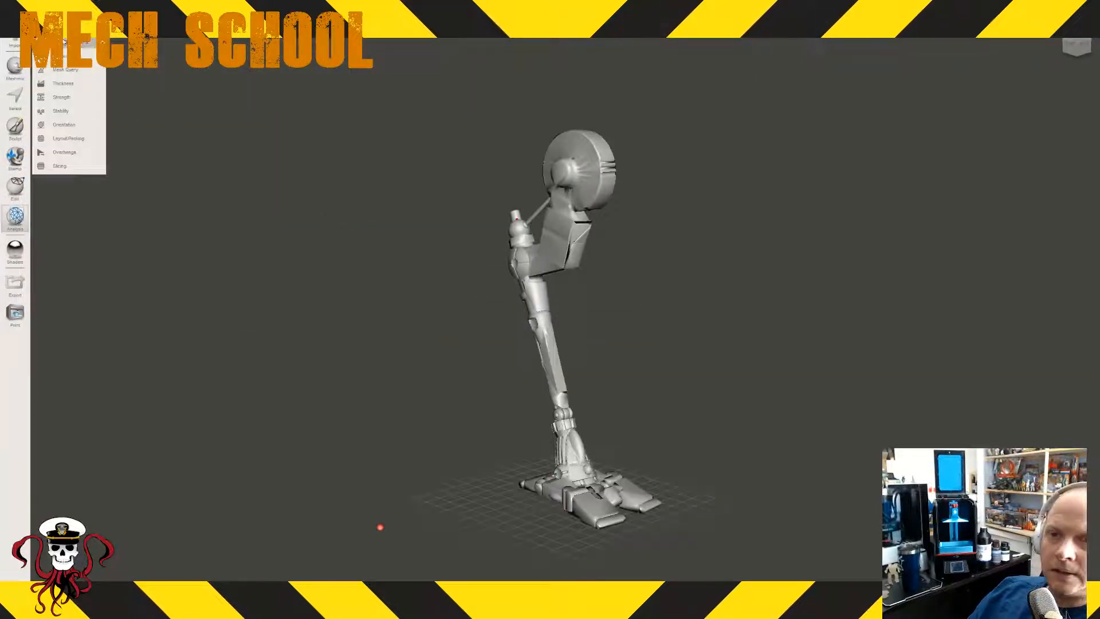
{"action": "left_click", "coordinate": [54, 72]}
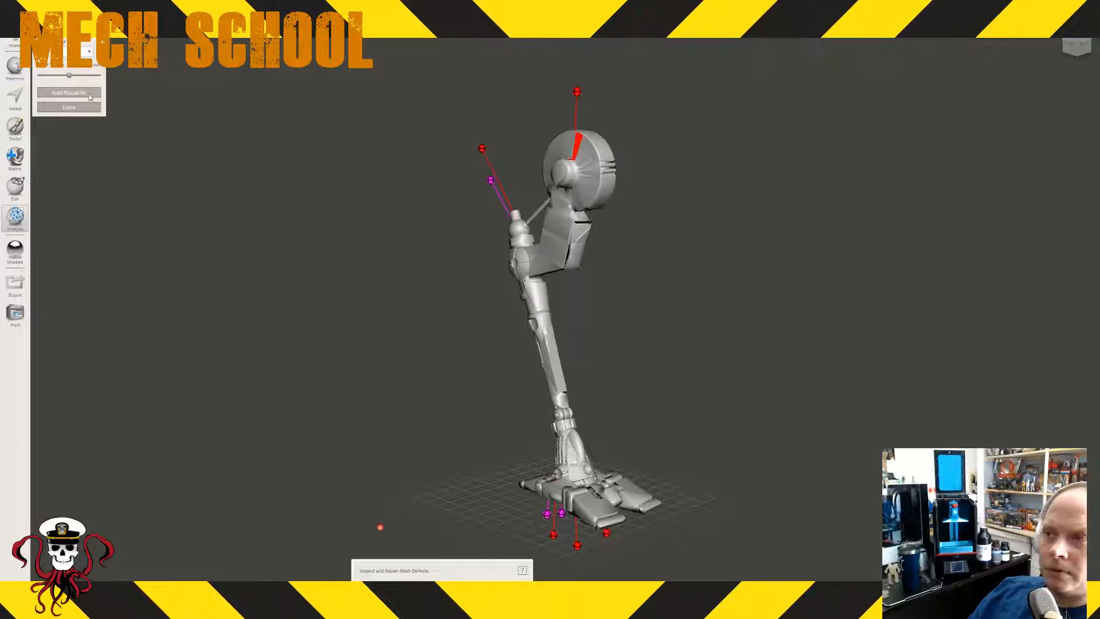
{"action": "left_click", "coordinate": [86, 93]}
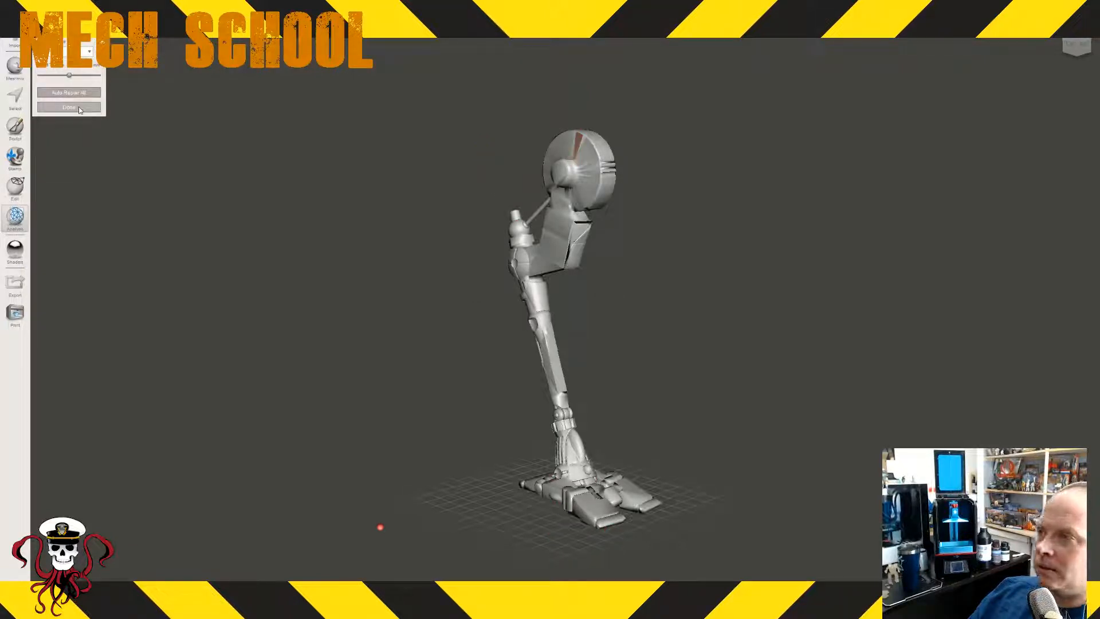
{"action": "left_click", "coordinate": [68, 107]}
- Export the repaired right leg as a binary STL named R_Leg in the Correct folder
{"action": "left_click", "coordinate": [11, 33]}
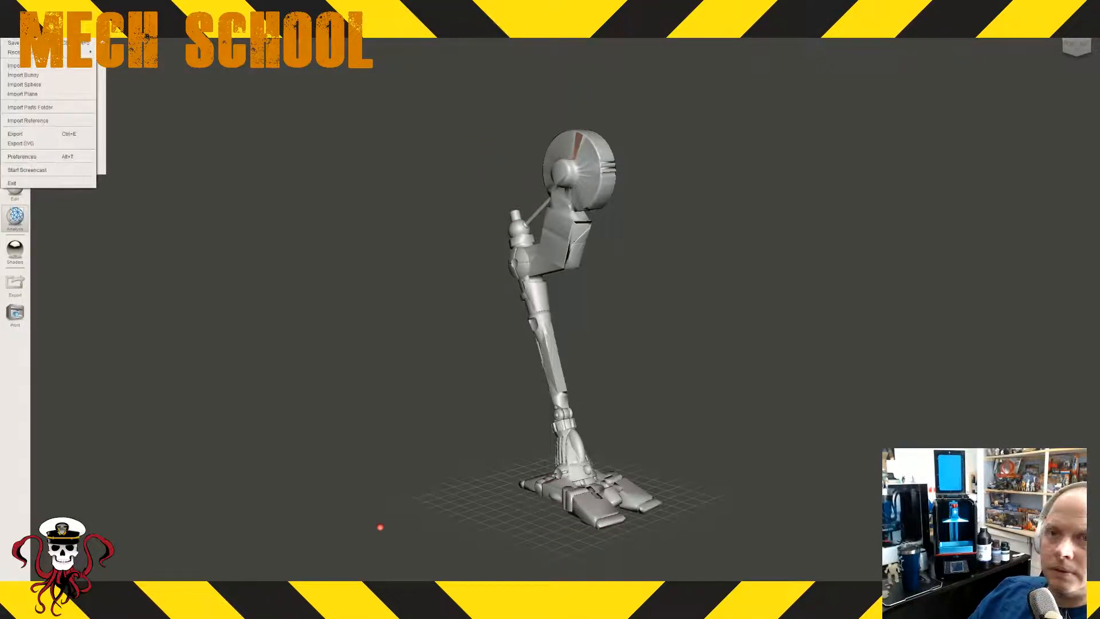
{"action": "left_click", "coordinate": [31, 134]}
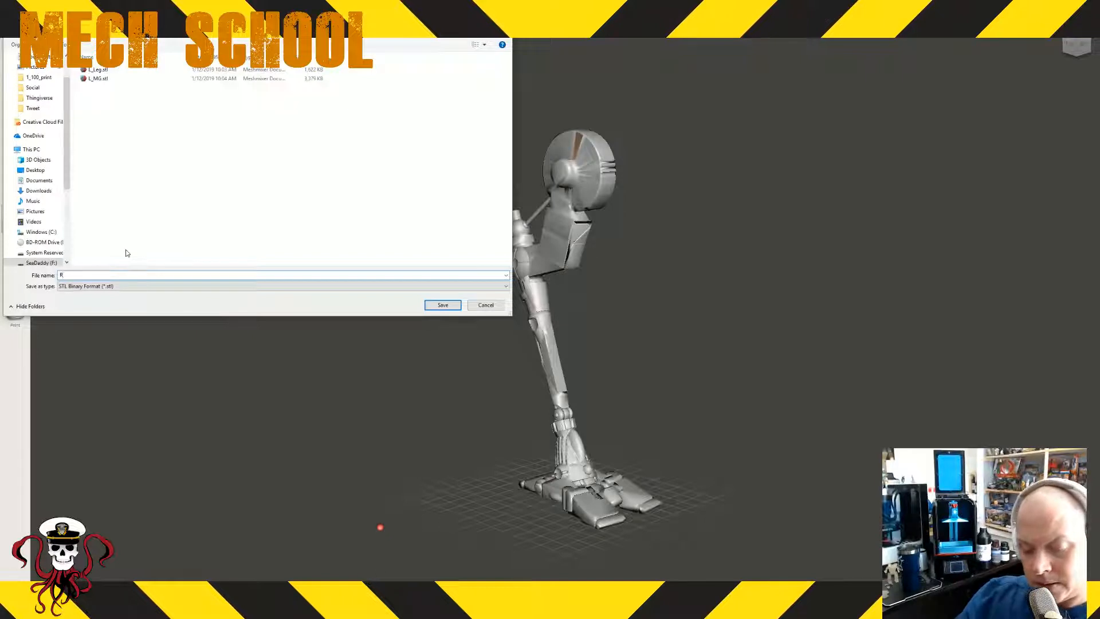
{"action": "type", "text": "eg"}
{"action": "key", "text": "Return"}
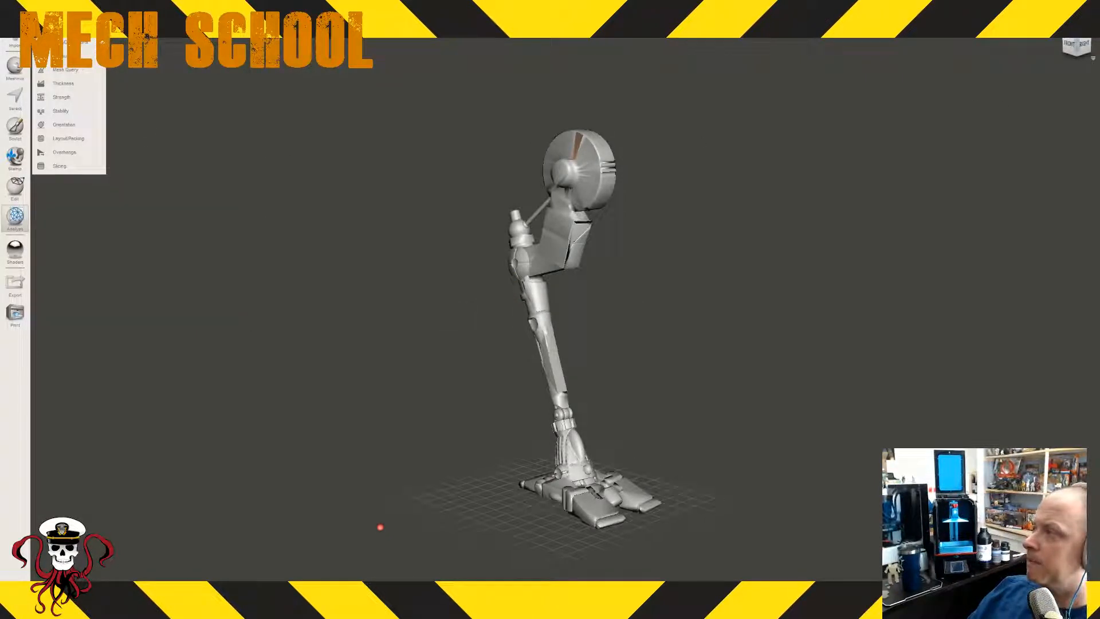
- Close the right leg session, relaunch Meshmixer and import R_MG.stl from the print folder
{"action": "left_click", "coordinate": [1088, 6]}
{"action": "left_click", "coordinate": [582, 341]}
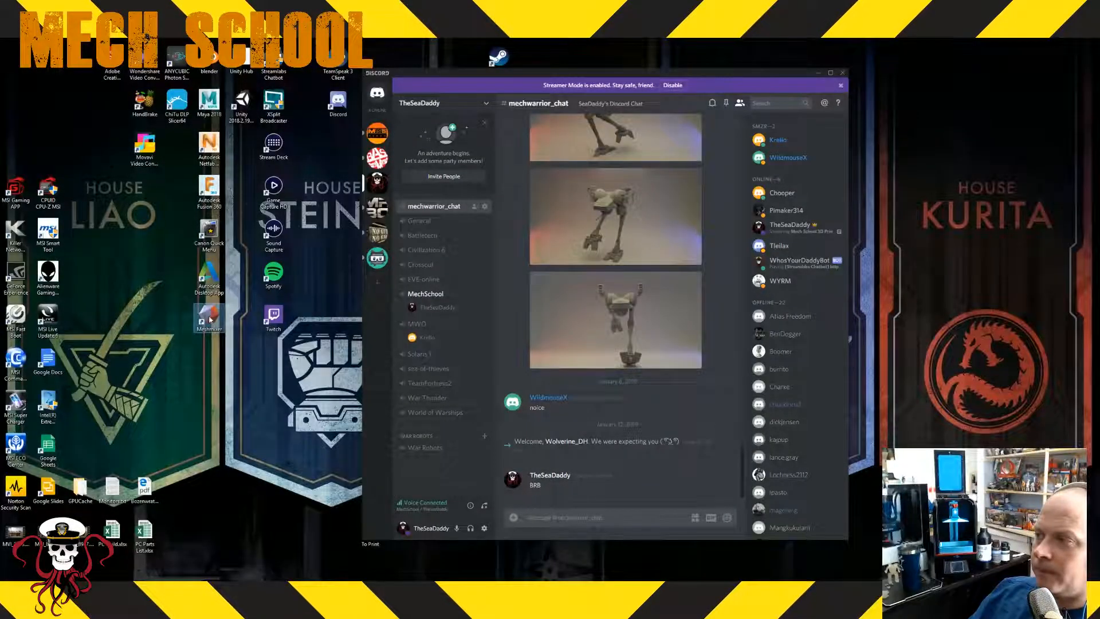
{"action": "double_click", "coordinate": [209, 320]}
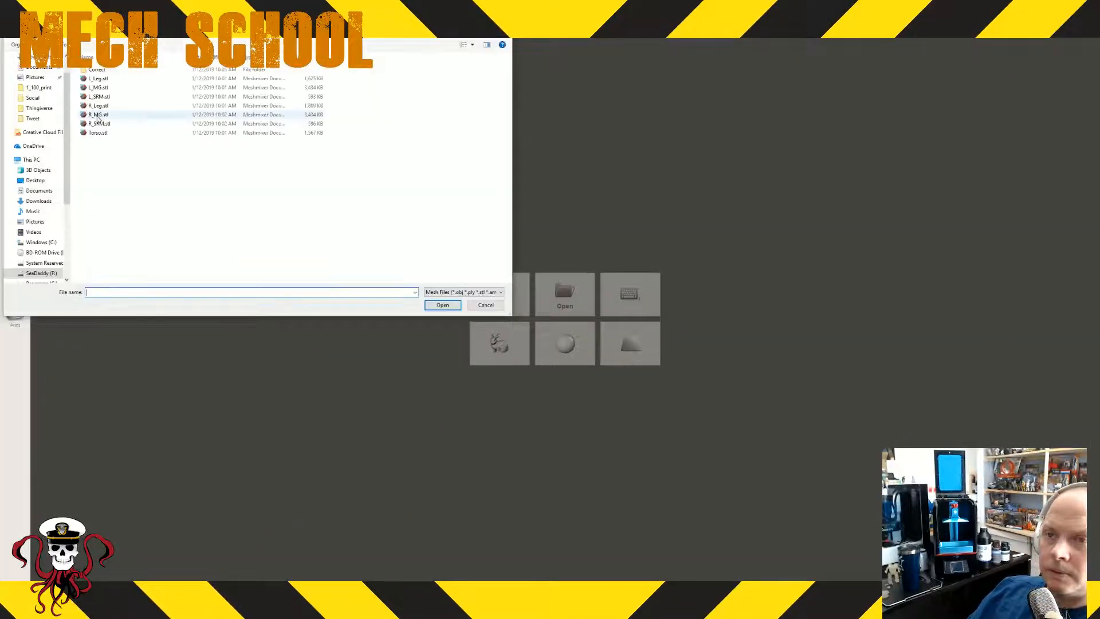
{"action": "double_click", "coordinate": [98, 117]}
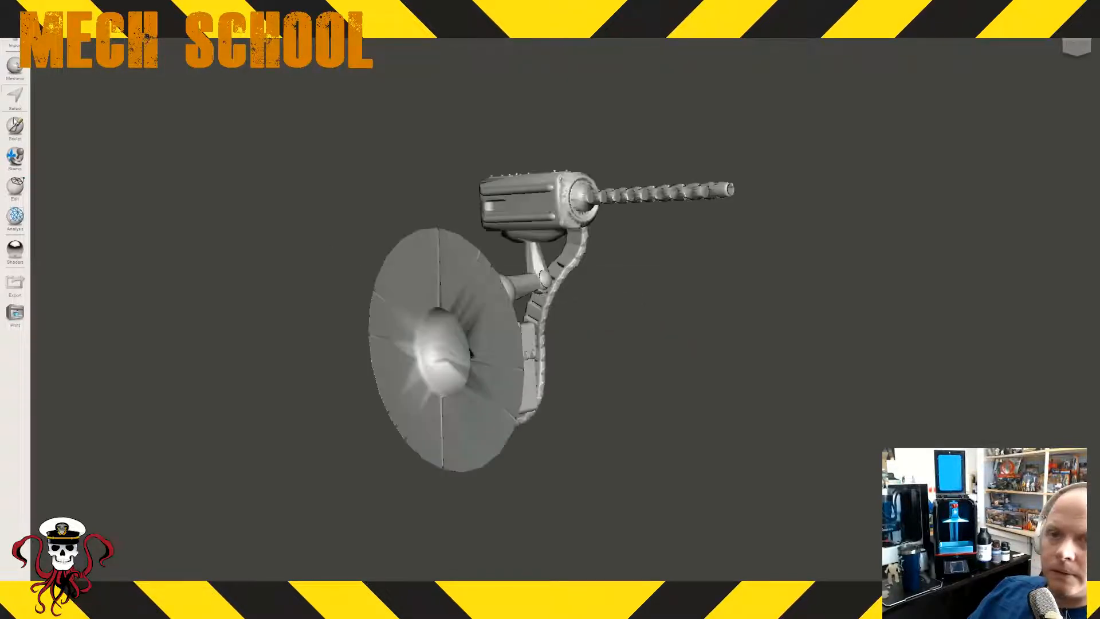
- Inspect the imported right machine gun, auto-repair all its mesh defects and finish the inspection
{"action": "left_click", "coordinate": [16, 218]}
{"action": "left_click", "coordinate": [64, 44]}
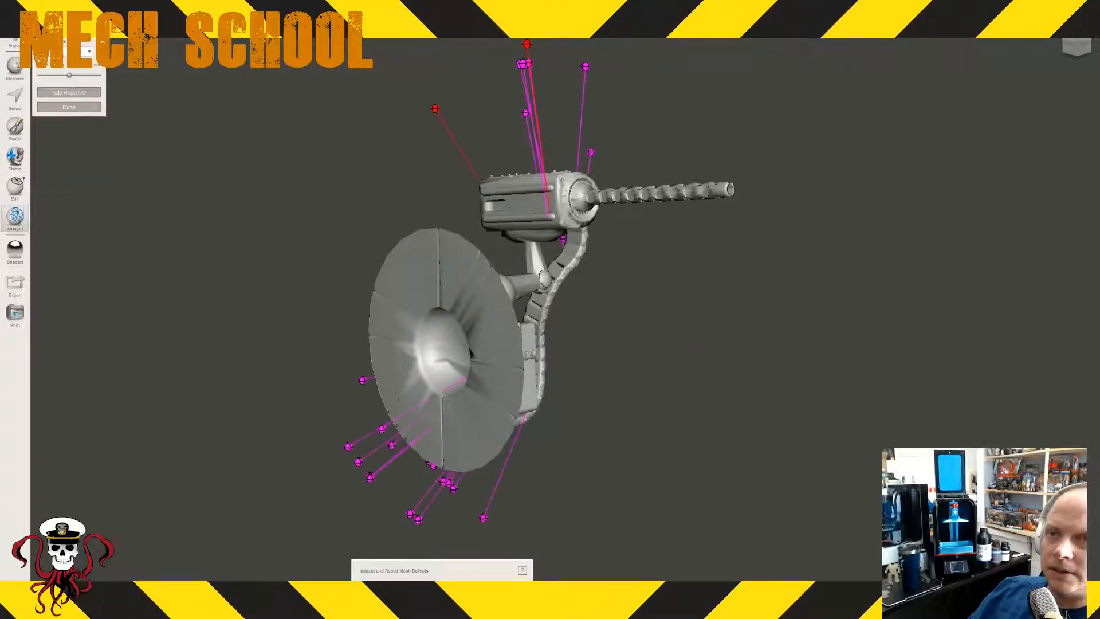
{"action": "left_click", "coordinate": [70, 93]}
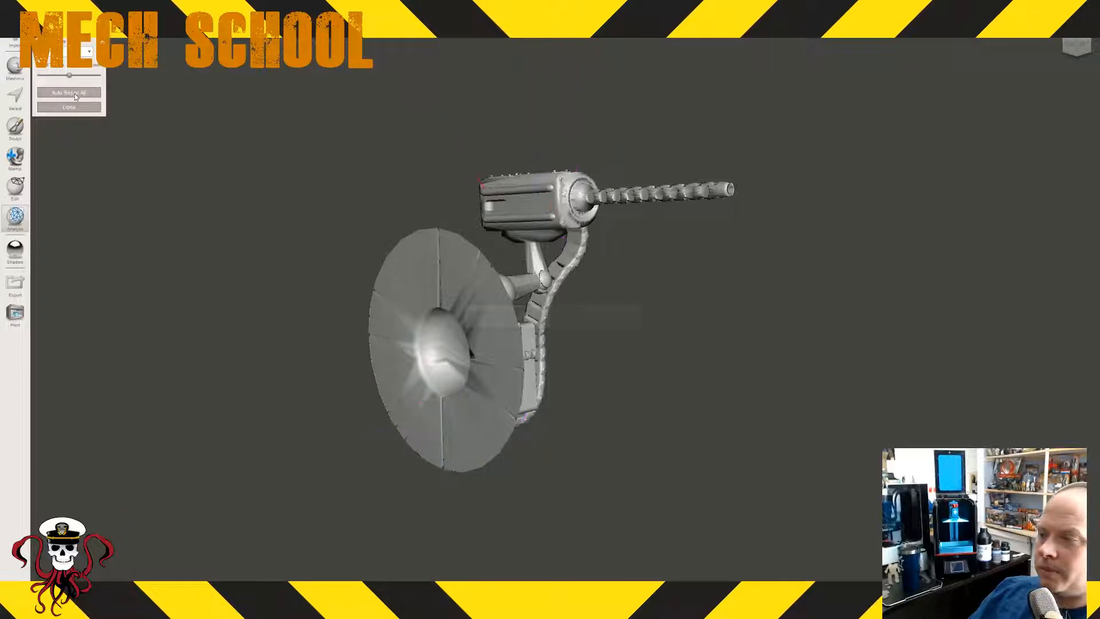
{"action": "right_click_drag", "start_coordinate": [640, 341], "coordinate": [580, 380]}
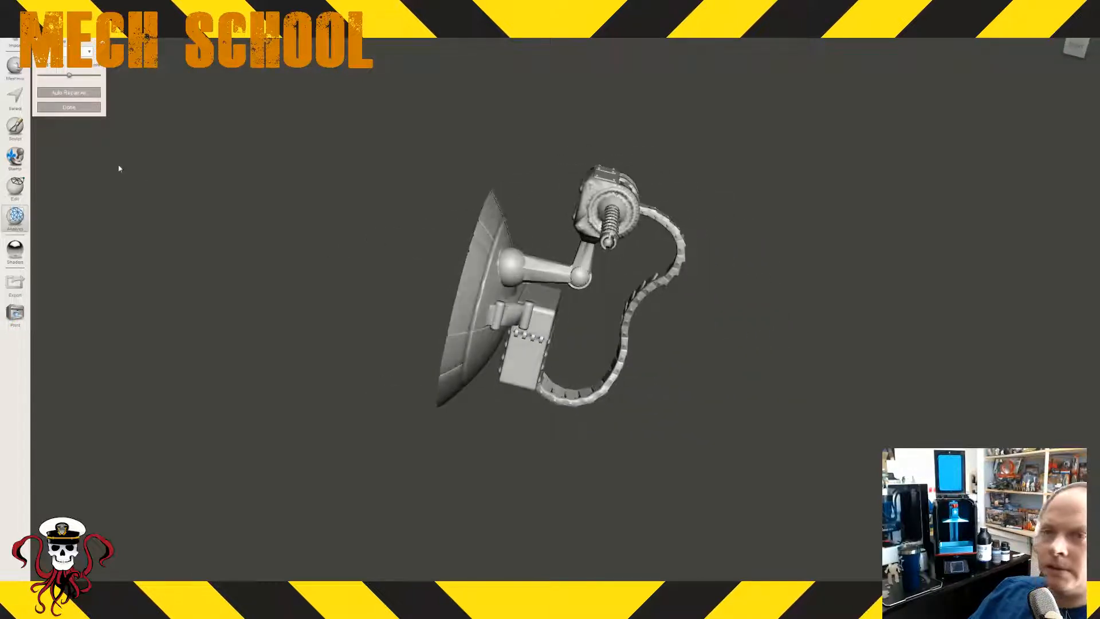
{"action": "left_click", "coordinate": [69, 107]}
- Export the repaired right machine gun as a binary STL named R_MG in the Correct folder
{"action": "left_click", "coordinate": [12, 33]}
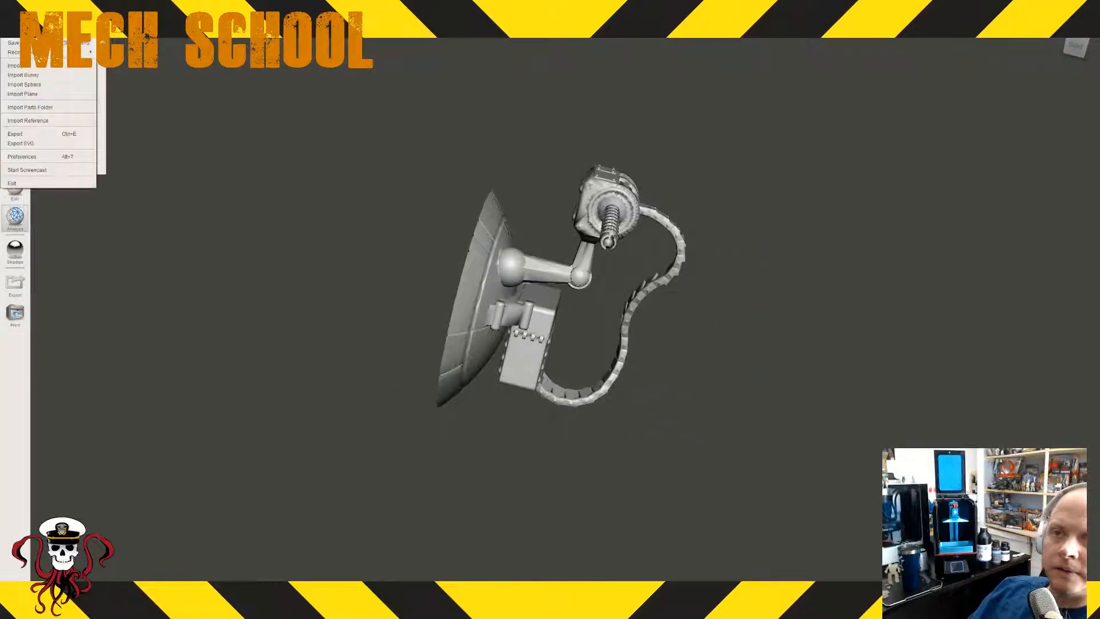
{"action": "left_click", "coordinate": [34, 135]}
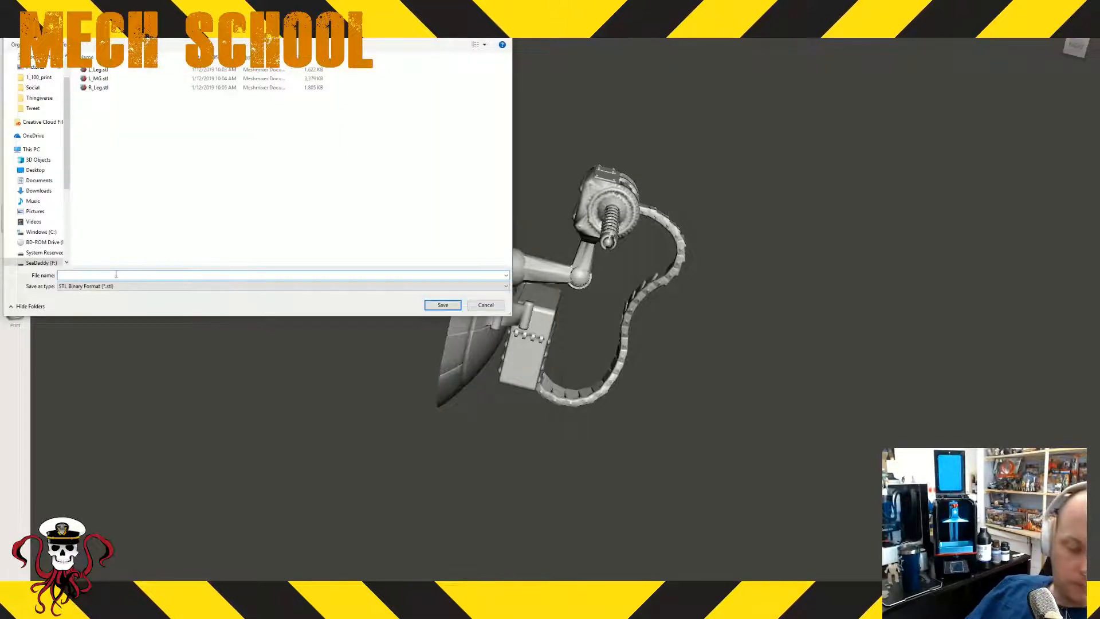
{"action": "type", "text": "R_MG"}
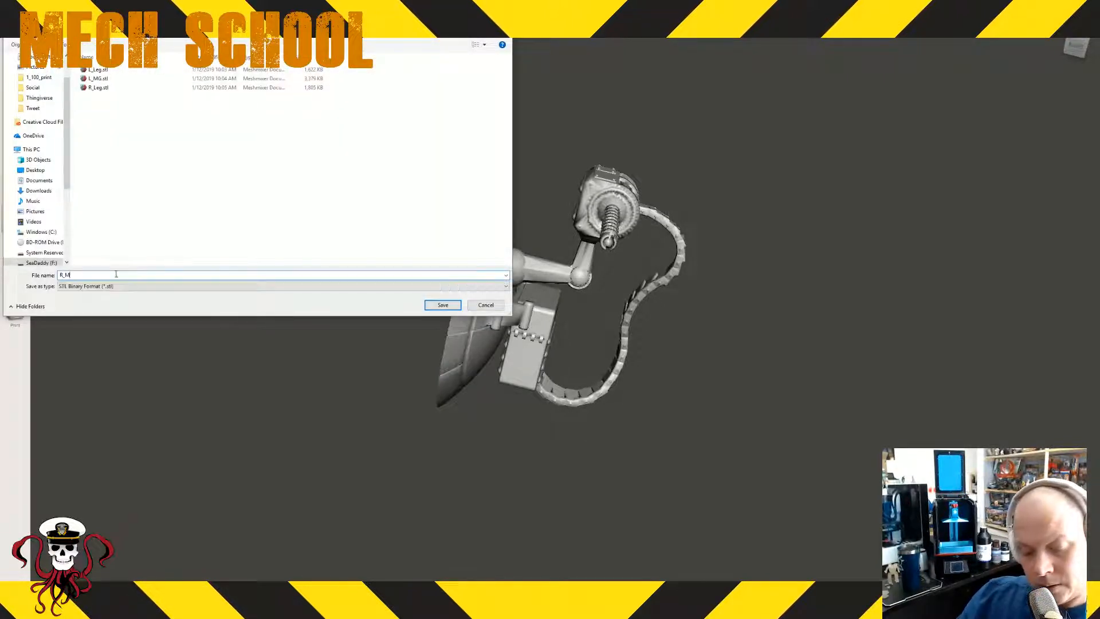
{"action": "left_click", "coordinate": [442, 305]}
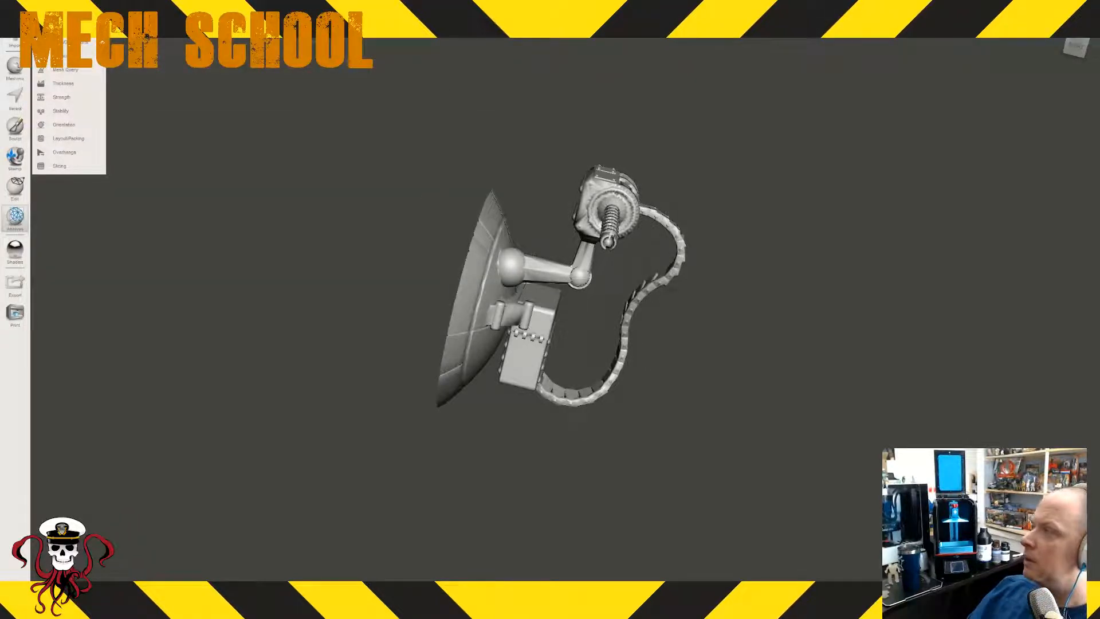
- Close the right machine gun session, relaunch Meshmixer and import Torso.stl from the print folder
{"action": "left_click", "coordinate": [1086, 7]}
{"action": "left_click", "coordinate": [607, 340]}
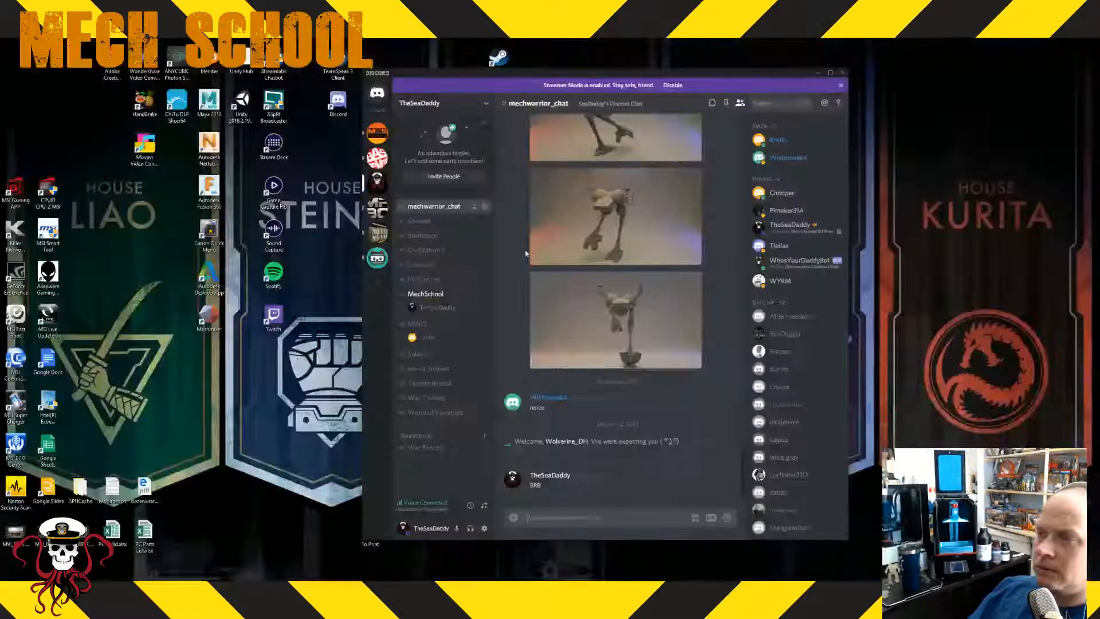
{"action": "double_click", "coordinate": [215, 319]}
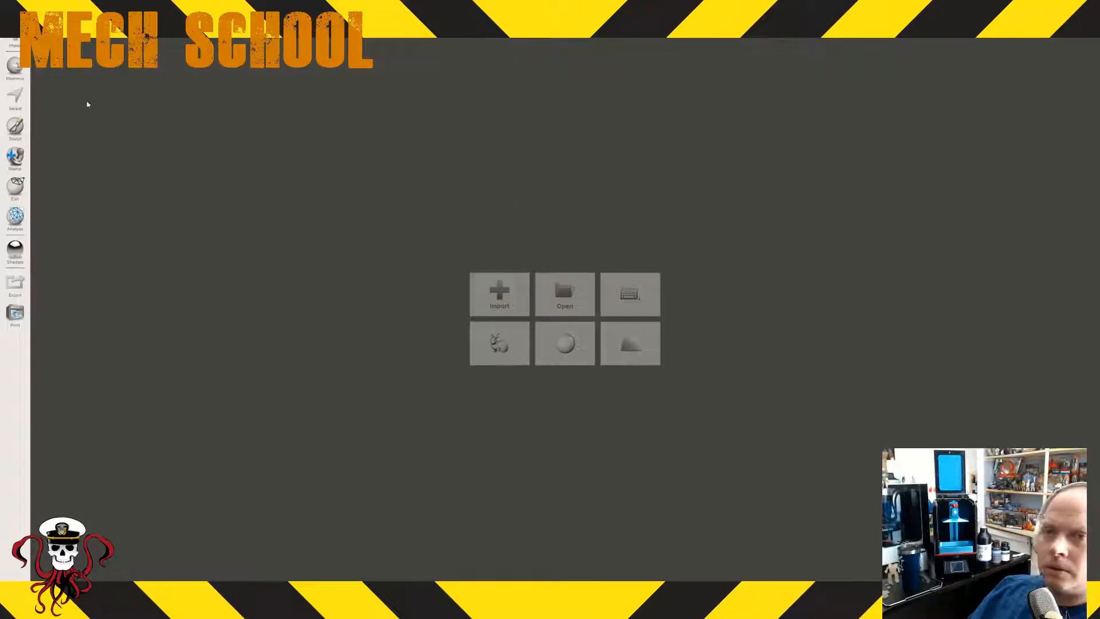
{"action": "left_click", "coordinate": [500, 294]}
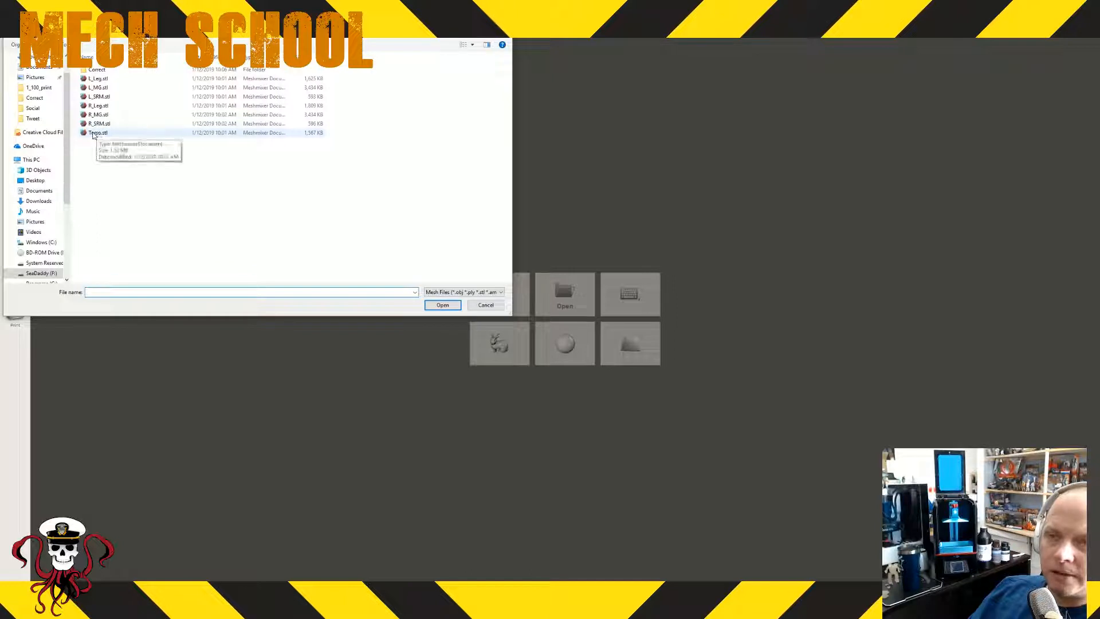
{"action": "double_click", "coordinate": [95, 133]}
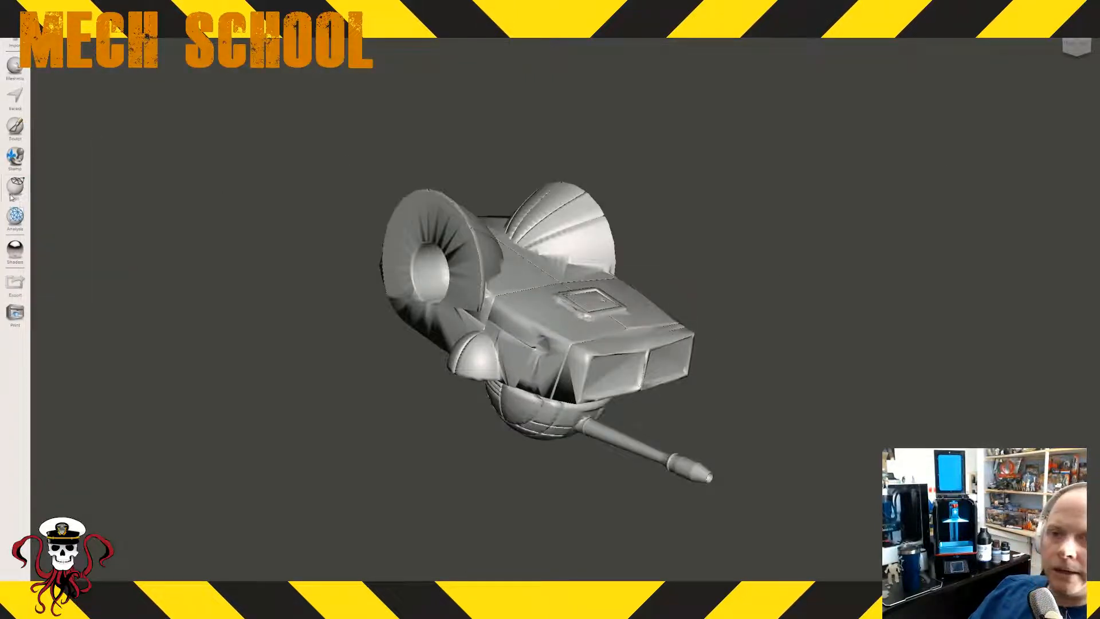
- Inspect the imported torso, auto-repair all its mesh defects and finish the inspection
{"action": "left_click", "coordinate": [15, 217]}
{"action": "left_click", "coordinate": [52, 76]}
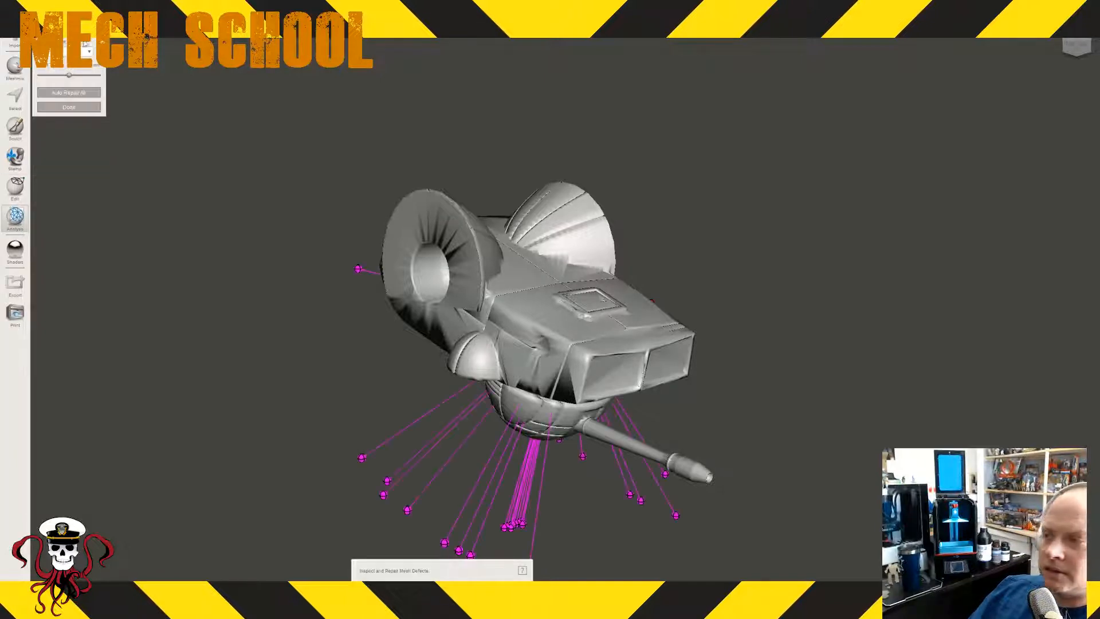
{"action": "left_click", "coordinate": [63, 92]}
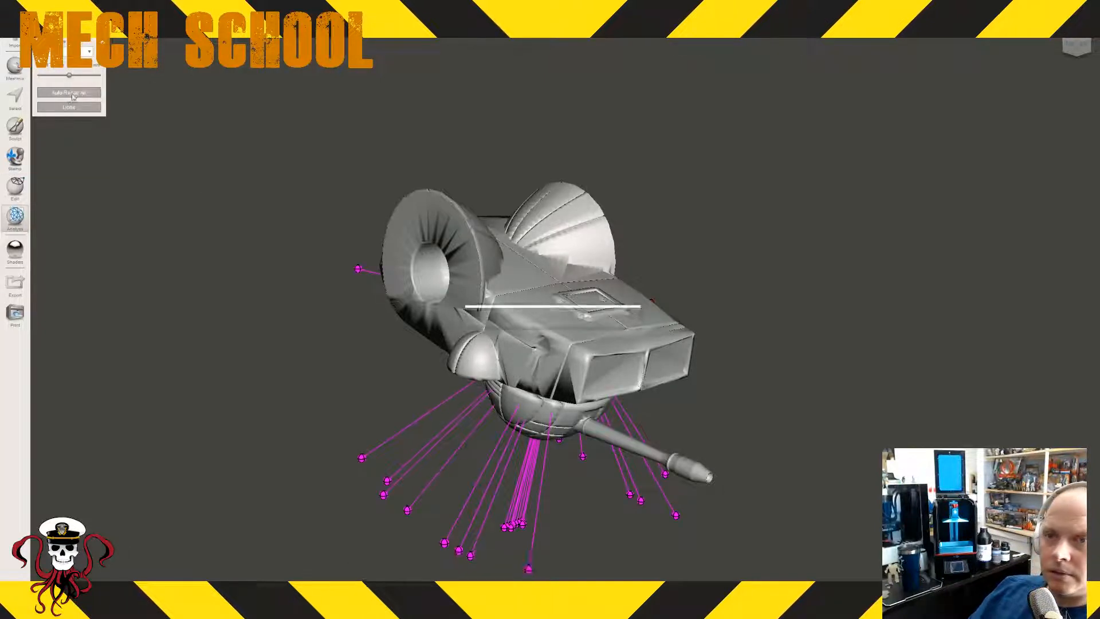
{"action": "mouse_move", "coordinate": [332, 331]}
{"action": "right_mouse_down"}
{"action": "mouse_move", "coordinate": [319, 276]}
{"action": "mouse_move", "coordinate": [156, 185]}
{"action": "mouse_move", "coordinate": [301, 269]}
{"action": "mouse_move", "coordinate": [335, 318]}
{"action": "mouse_move", "coordinate": [323, 336]}
{"action": "mouse_move", "coordinate": [299, 336]}
{"action": "mouse_move", "coordinate": [370, 312]}
{"action": "mouse_move", "coordinate": [513, 295]}
{"action": "mouse_move", "coordinate": [358, 313]}
{"action": "mouse_move", "coordinate": [315, 330]}
{"action": "right_mouse_up"}
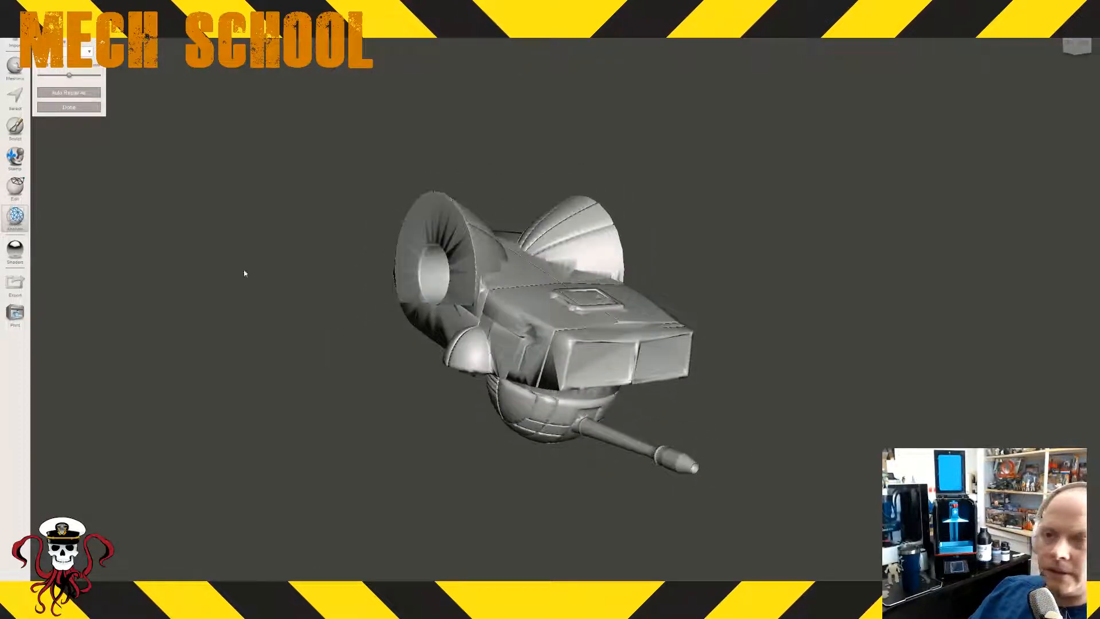
{"action": "left_click", "coordinate": [67, 108]}
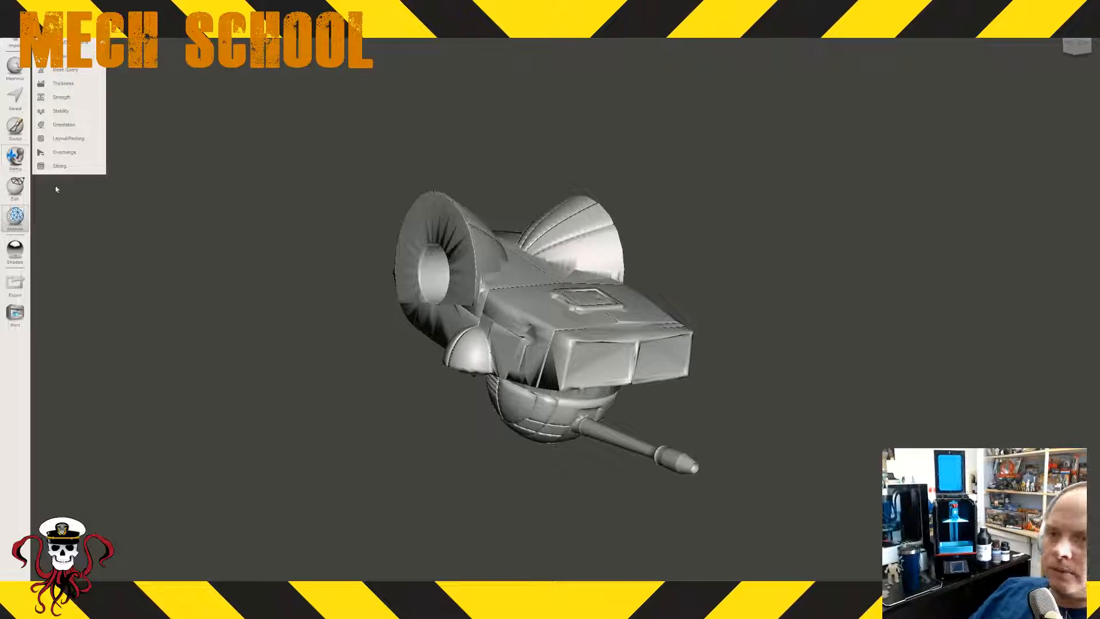
- Start the Hollow operation on the torso and recompute the hollow preview
{"action": "right_click_drag", "start_coordinate": [347, 334], "coordinate": [401, 269]}
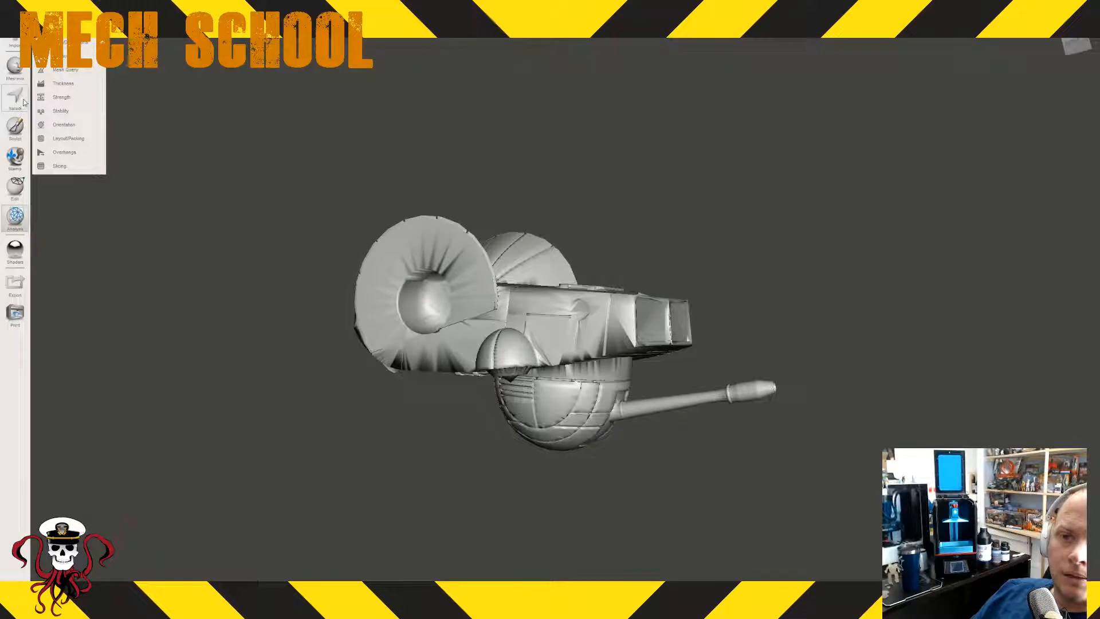
{"action": "left_click", "coordinate": [20, 96]}
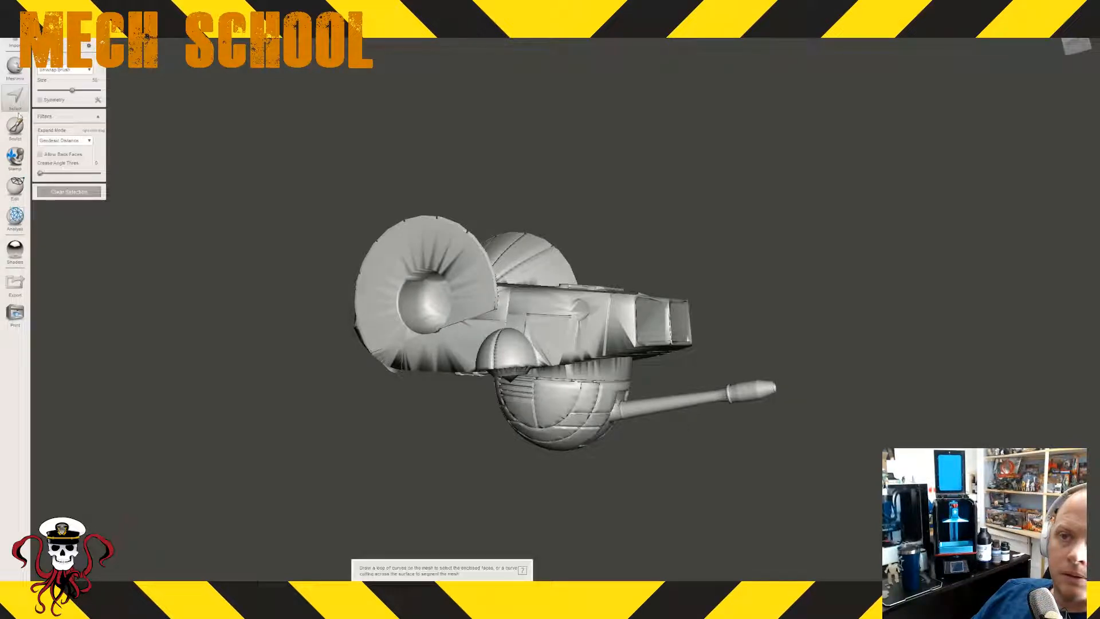
{"action": "left_click", "coordinate": [15, 193]}
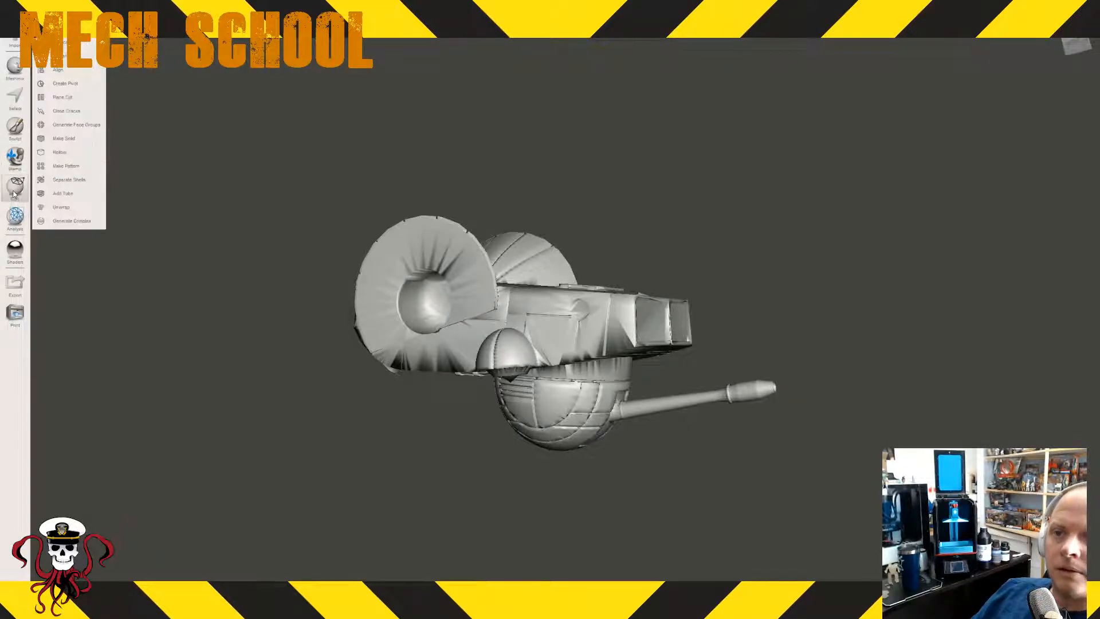
{"action": "left_click", "coordinate": [76, 153]}
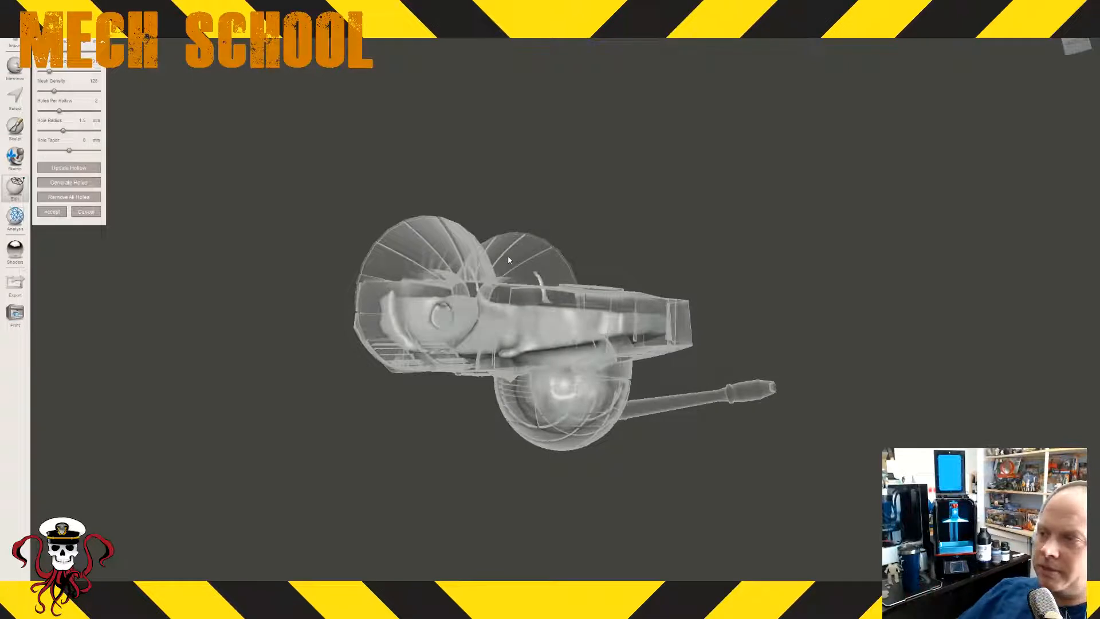
{"action": "right_click_drag", "start_coordinate": [533, 251], "coordinate": [682, 304]}
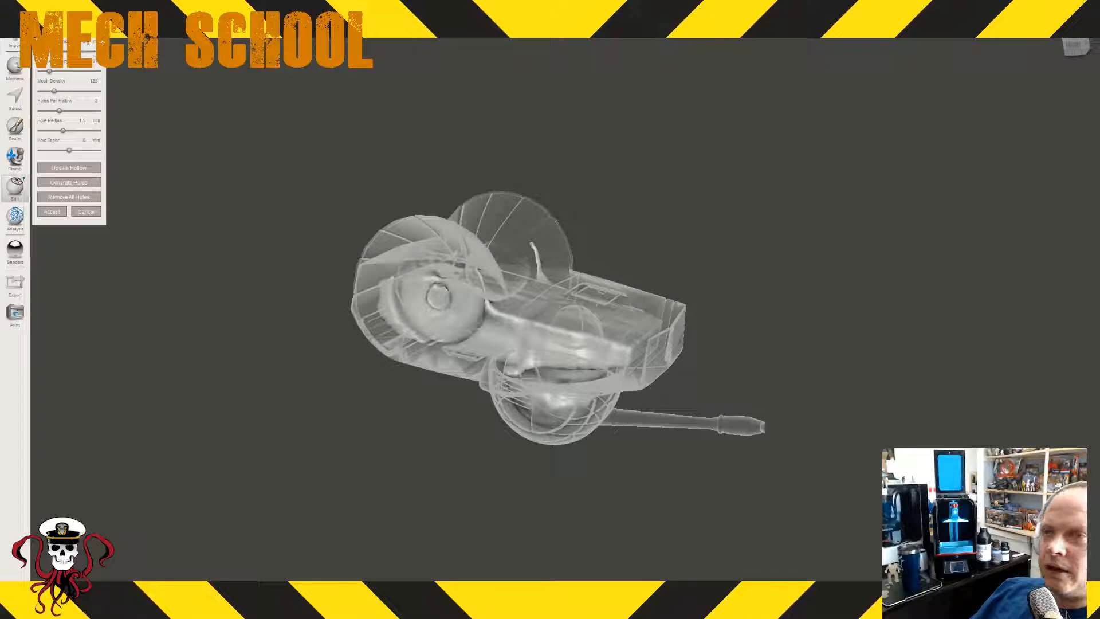
{"action": "mouse_move", "coordinate": [622, 285]}
{"action": "right_mouse_down"}
{"action": "mouse_move", "coordinate": [533, 288]}
{"action": "mouse_move", "coordinate": [607, 293]}
{"action": "right_mouse_up"}
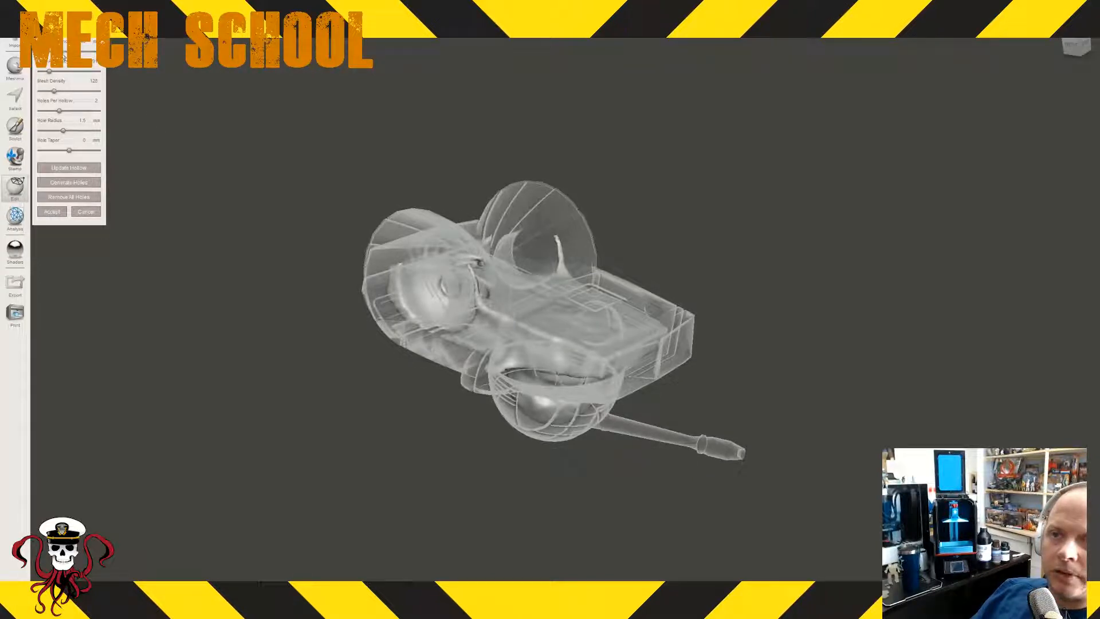
{"action": "left_click", "coordinate": [68, 168]}
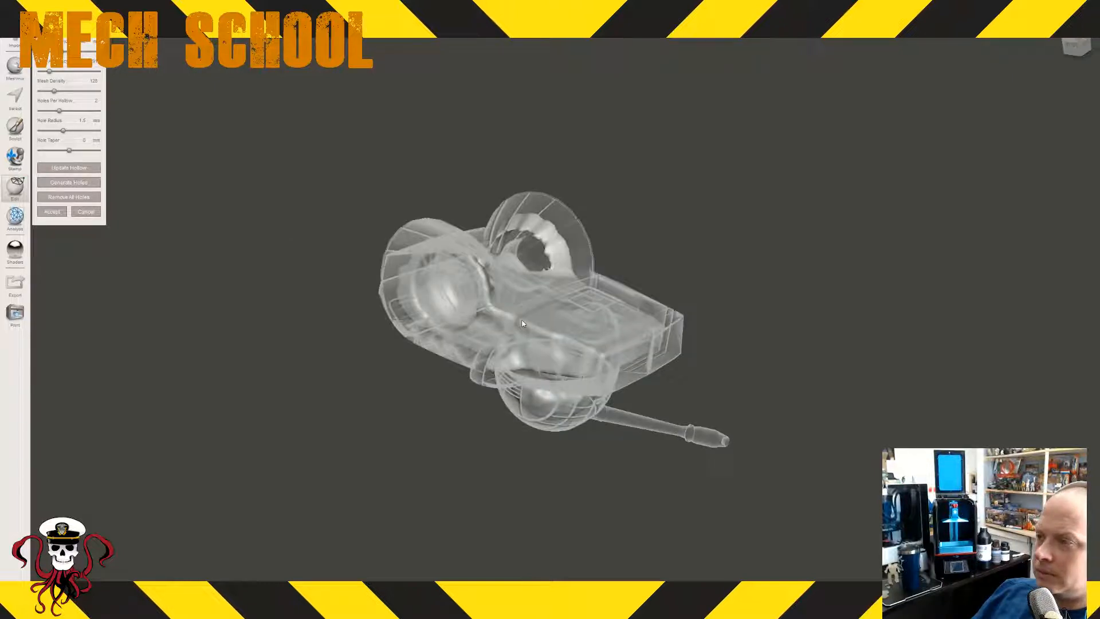
- Examine the torso's hollow interior from the front, underside and both sides, and accept the hollow
{"action": "mouse_move", "coordinate": [574, 343]}
{"action": "right_mouse_down"}
{"action": "mouse_move", "coordinate": [567, 298]}
{"action": "mouse_move", "coordinate": [587, 333]}
{"action": "mouse_move", "coordinate": [680, 350]}
{"action": "mouse_move", "coordinate": [741, 317]}
{"action": "mouse_move", "coordinate": [722, 275]}
{"action": "mouse_move", "coordinate": [588, 269]}
{"action": "mouse_move", "coordinate": [551, 333]}
{"action": "mouse_move", "coordinate": [589, 340]}
{"action": "right_mouse_up"}
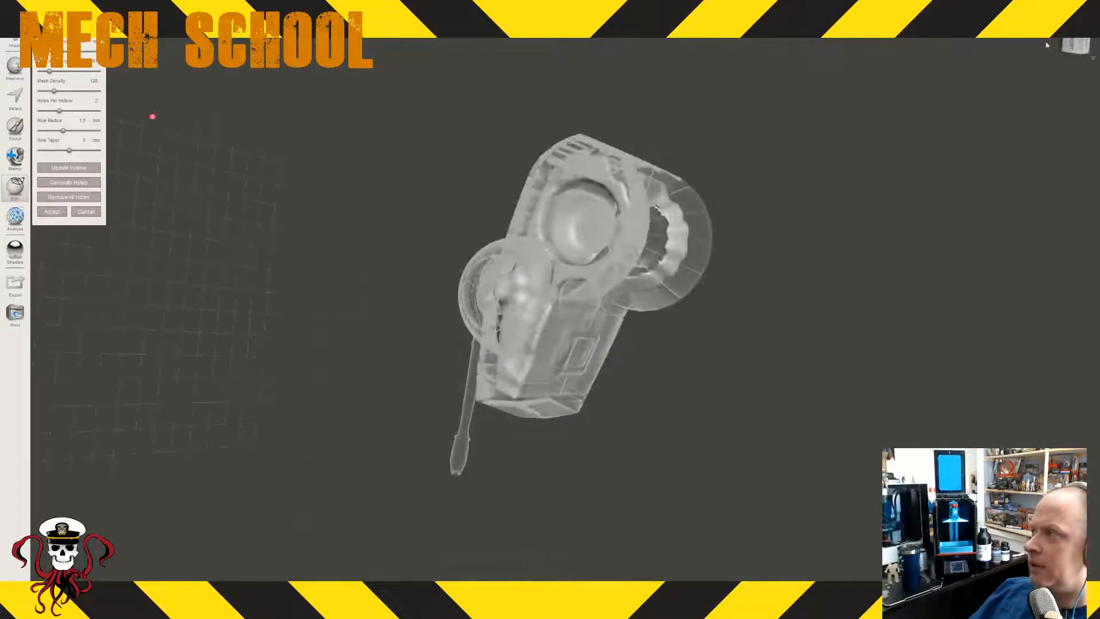
{"action": "left_click", "coordinate": [1074, 45]}
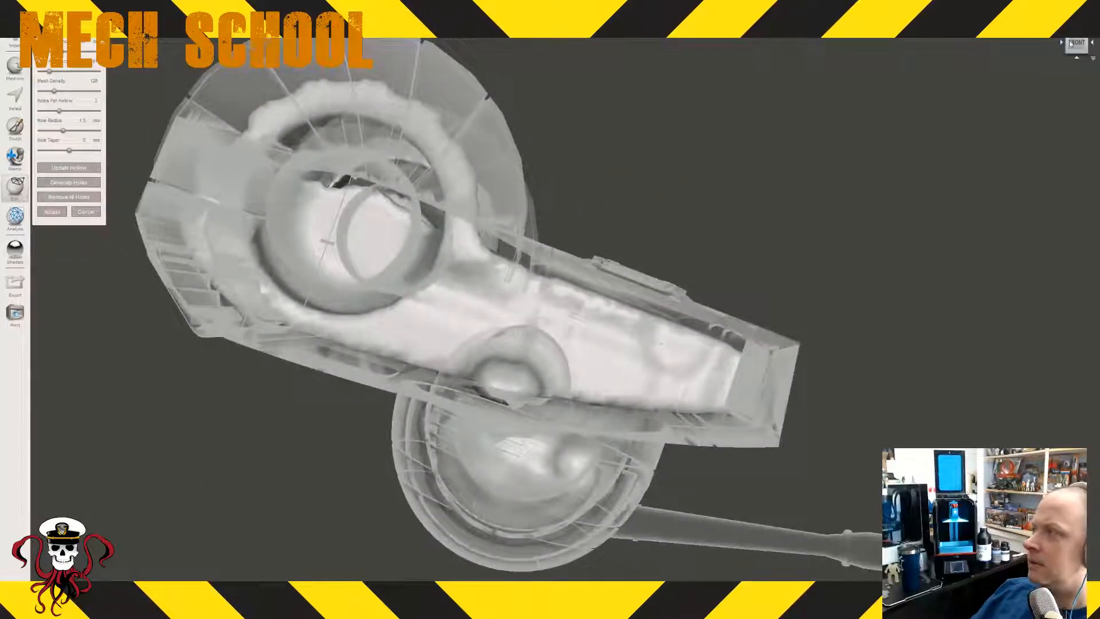
{"action": "right_click_drag", "start_coordinate": [888, 98], "coordinate": [815, 144]}
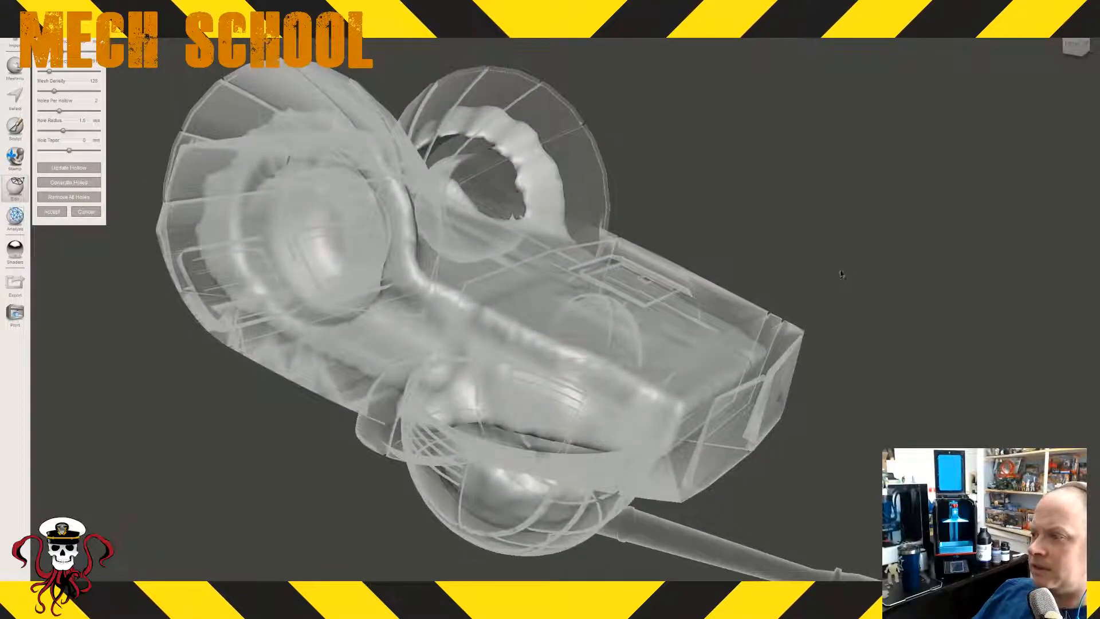
{"action": "right_click_drag", "start_coordinate": [841, 274], "coordinate": [706, 431]}
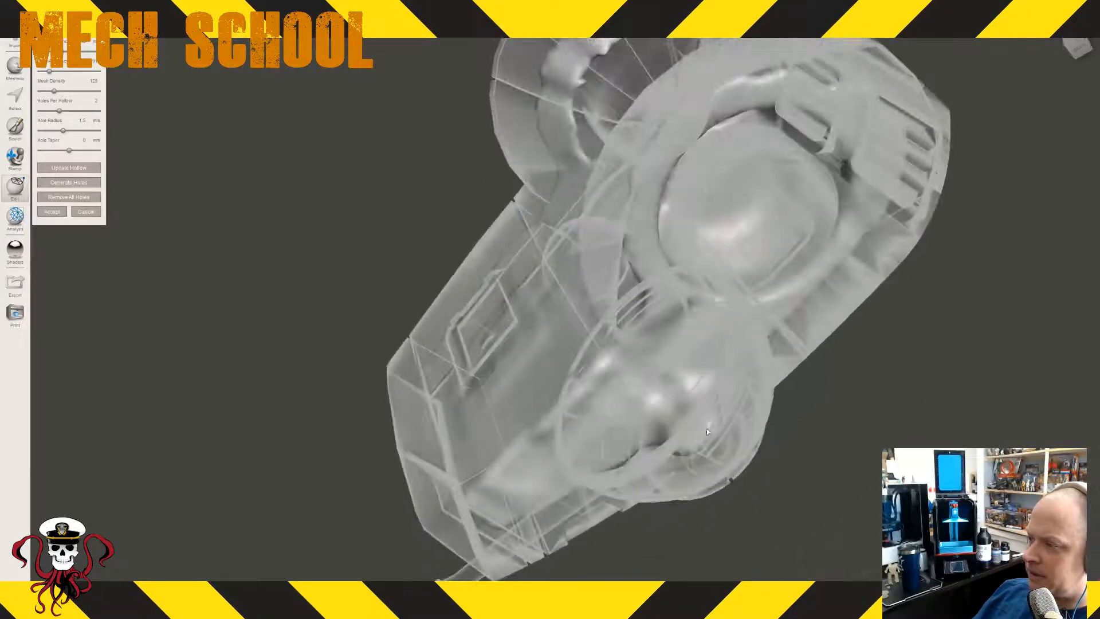
{"action": "right_click_drag", "start_coordinate": [709, 393], "coordinate": [518, 322]}
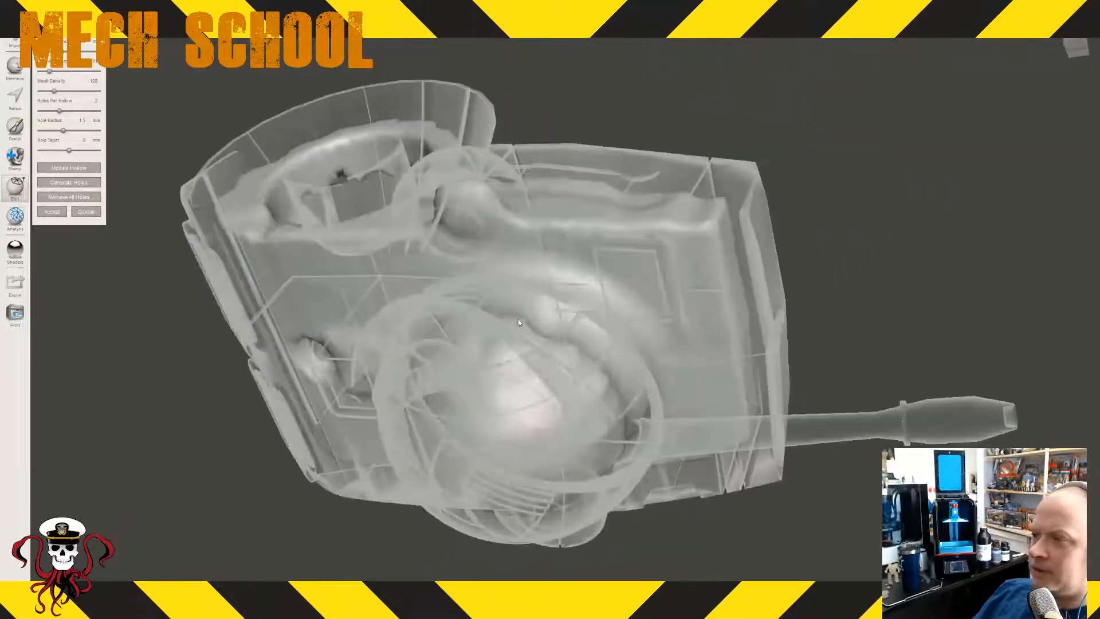
{"action": "left_click", "coordinate": [1076, 40]}
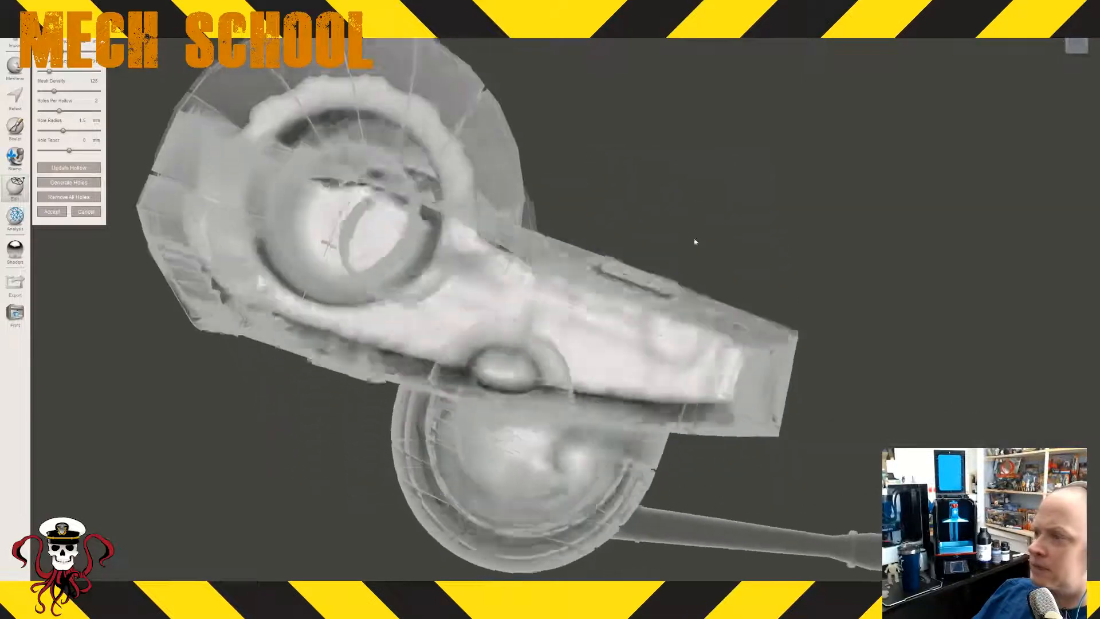
{"action": "scroll", "coordinate": [627, 269], "scroll_direction": "down", "scroll_amount": 6}
{"action": "right_click_drag", "start_coordinate": [665, 316], "coordinate": [568, 309]}
{"action": "right_click_drag", "start_coordinate": [419, 257], "coordinate": [471, 280]}
{"action": "scroll", "coordinate": [1041, 67], "scroll_direction": "up", "scroll_amount": 6}
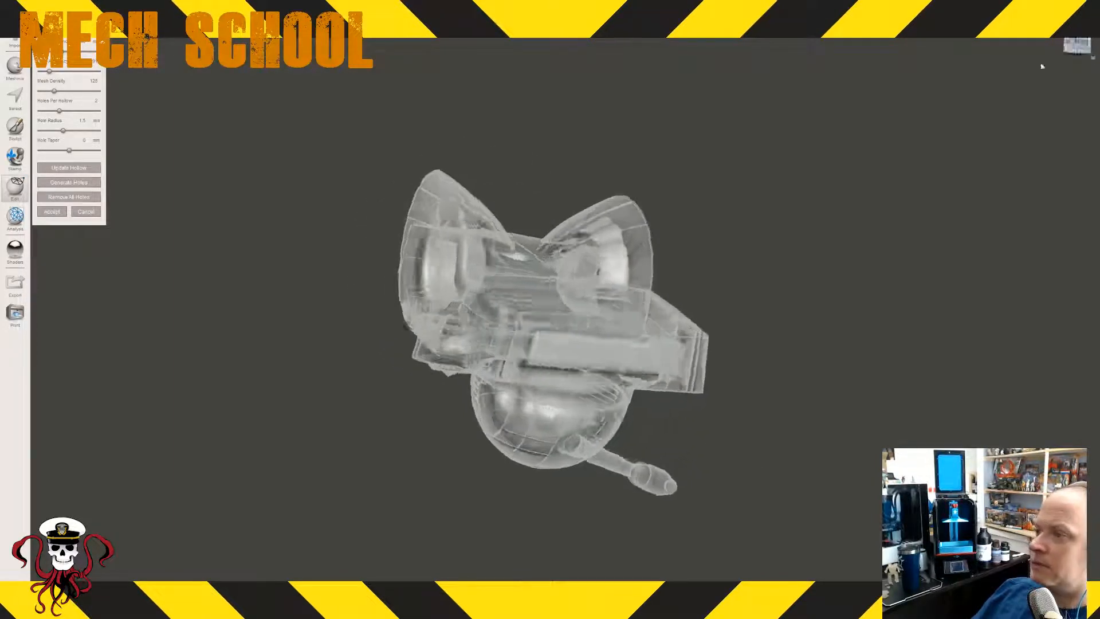
{"action": "right_click_drag", "start_coordinate": [685, 316], "coordinate": [637, 313]}
{"action": "scroll", "coordinate": [637, 314], "scroll_direction": "down", "scroll_amount": 5}
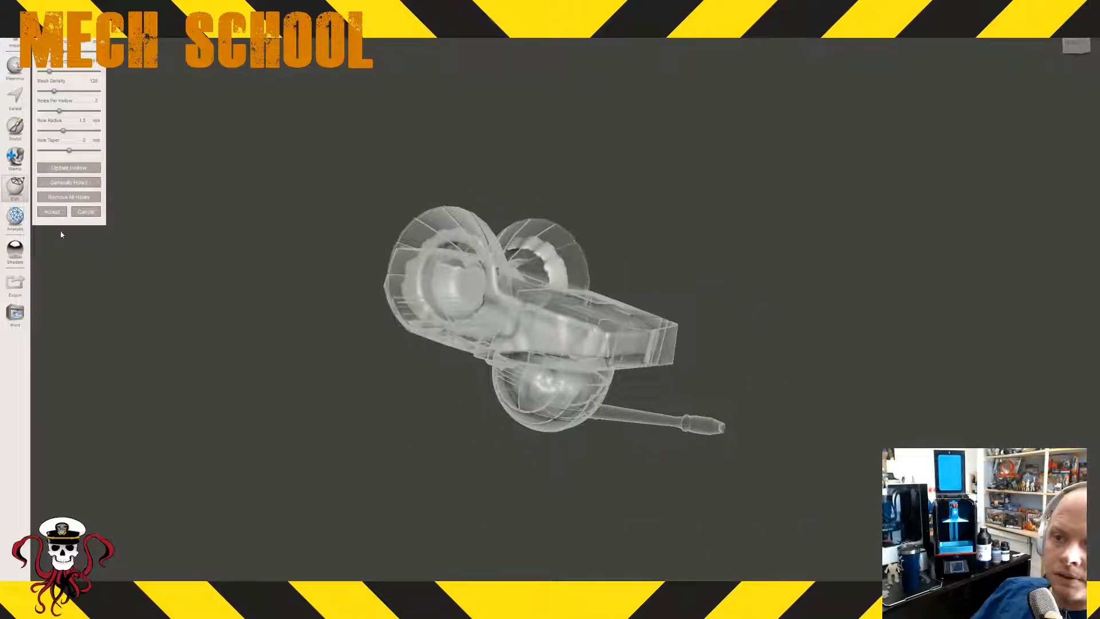
{"action": "left_click", "coordinate": [55, 213]}
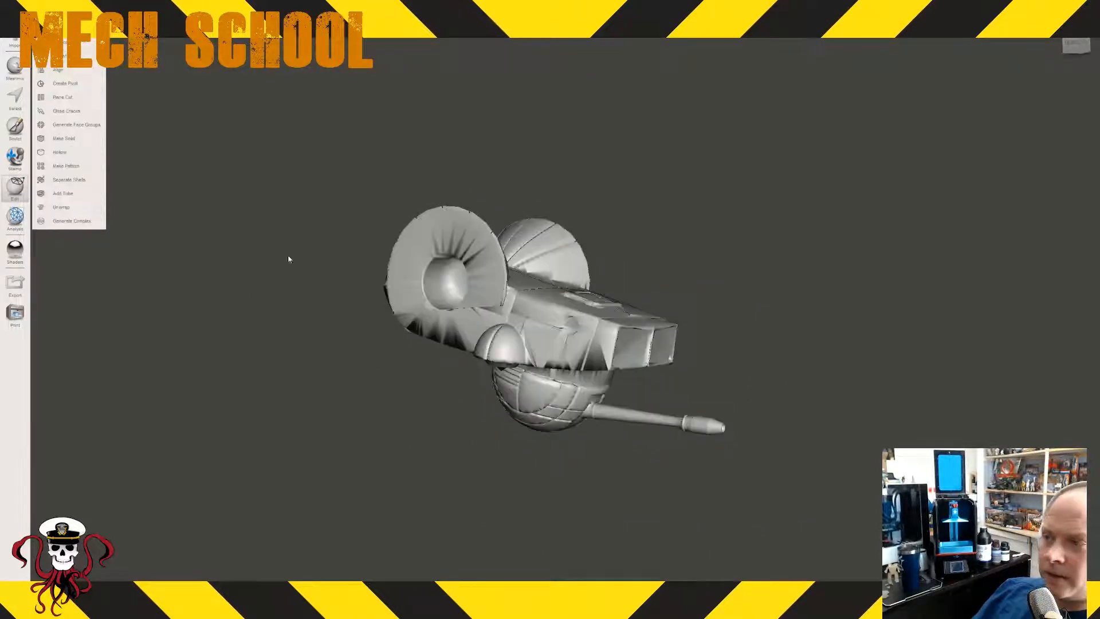
- Start a Plane Cut on the torso, rotate the cutting plane 90° upright and move it back through the round side housings
{"action": "left_click", "coordinate": [60, 97]}
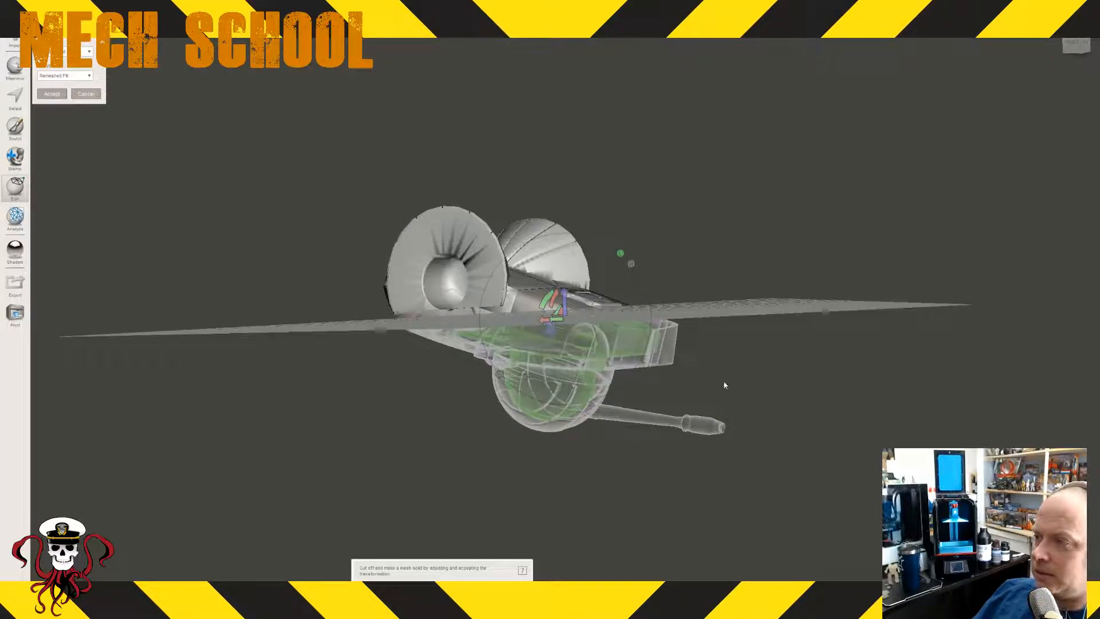
{"action": "right_click_drag", "start_coordinate": [707, 406], "coordinate": [754, 419]}
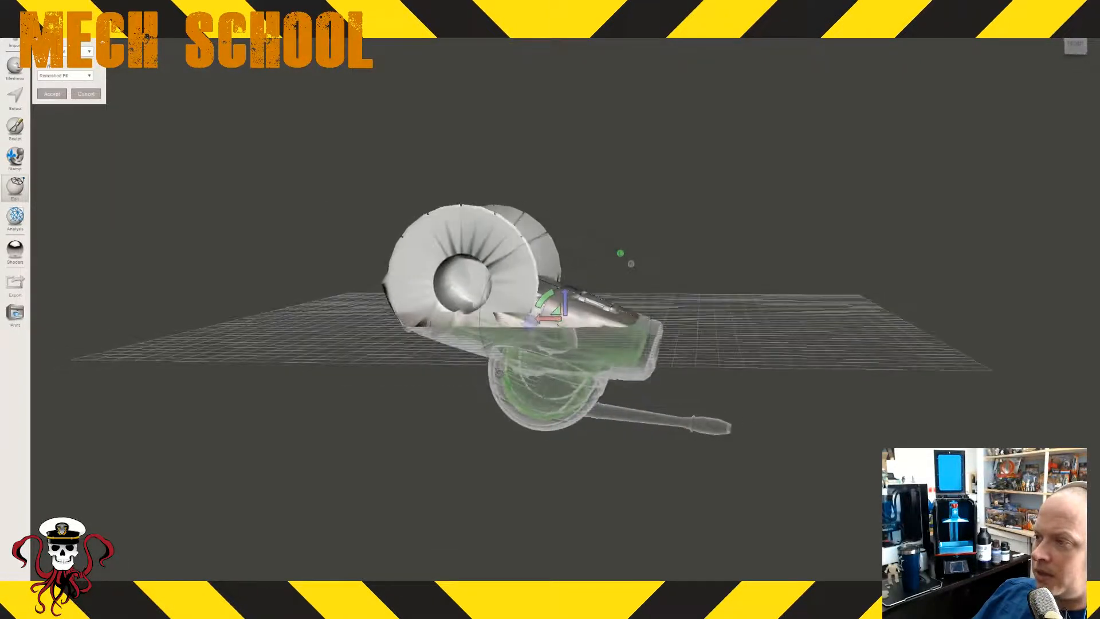
{"action": "left_click_drag", "start_coordinate": [553, 298], "coordinate": [505, 353]}
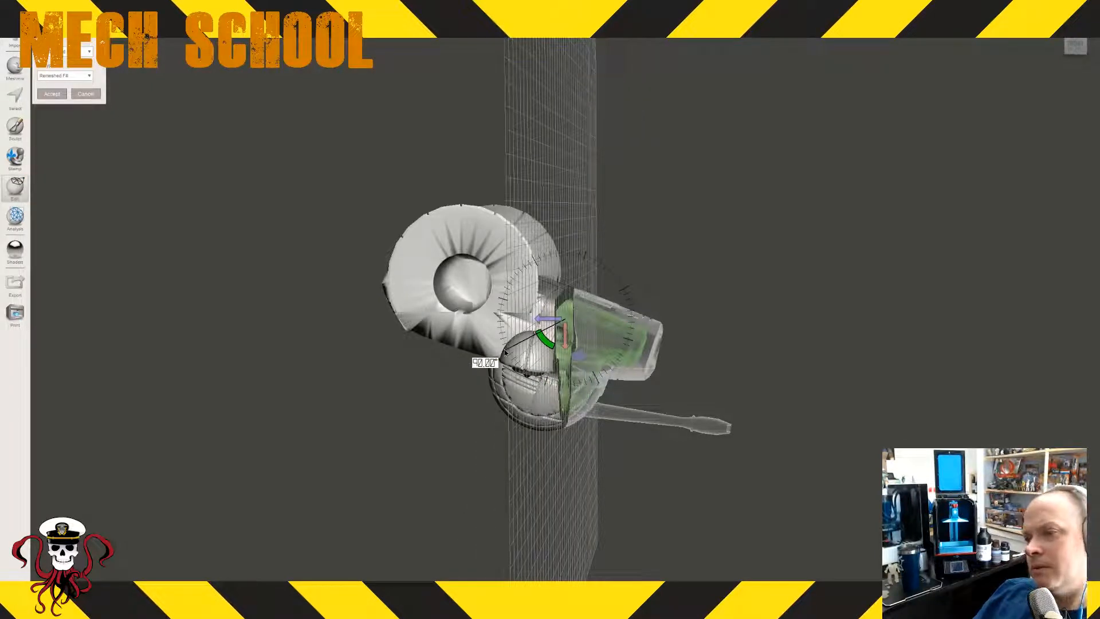
{"action": "left_click_drag", "start_coordinate": [505, 353], "coordinate": [442, 332]}
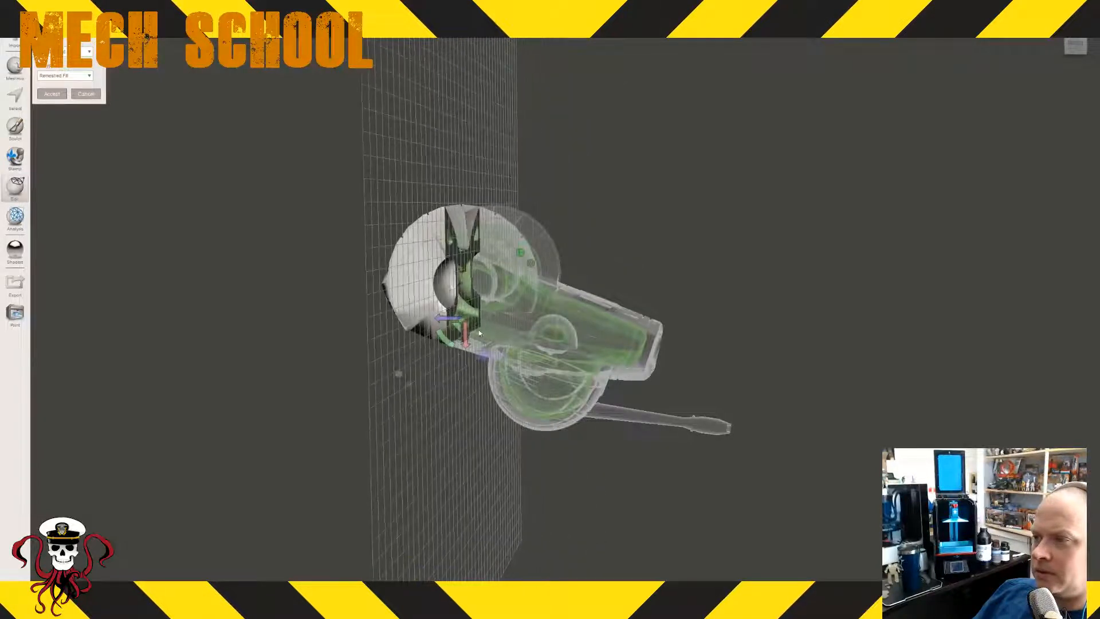
{"action": "right_click_drag", "start_coordinate": [480, 333], "coordinate": [623, 285]}
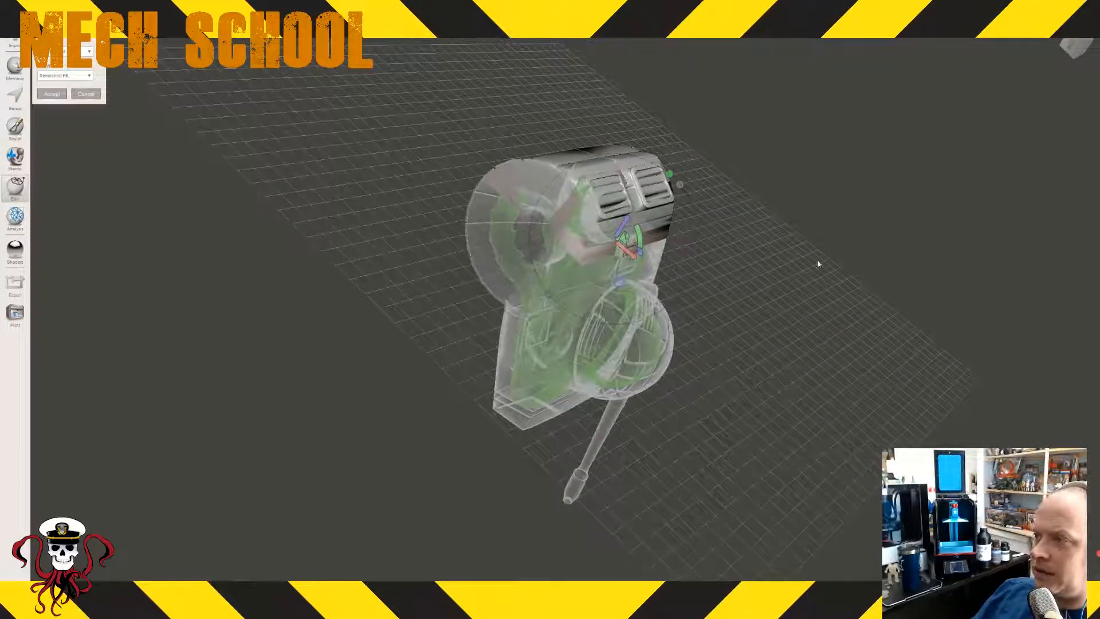
{"action": "right_click_drag", "start_coordinate": [692, 307], "coordinate": [746, 310]}
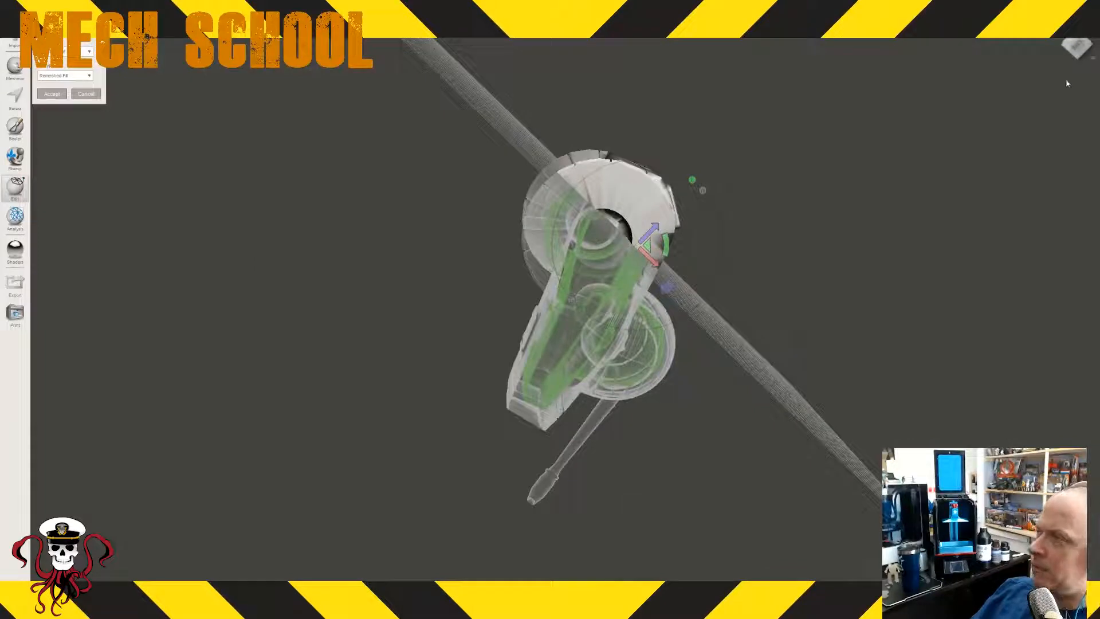
- Tilt the cutting plane slightly from vertical and reposition it through the round side housings near the back of the torso
{"action": "left_click", "coordinate": [1079, 47]}
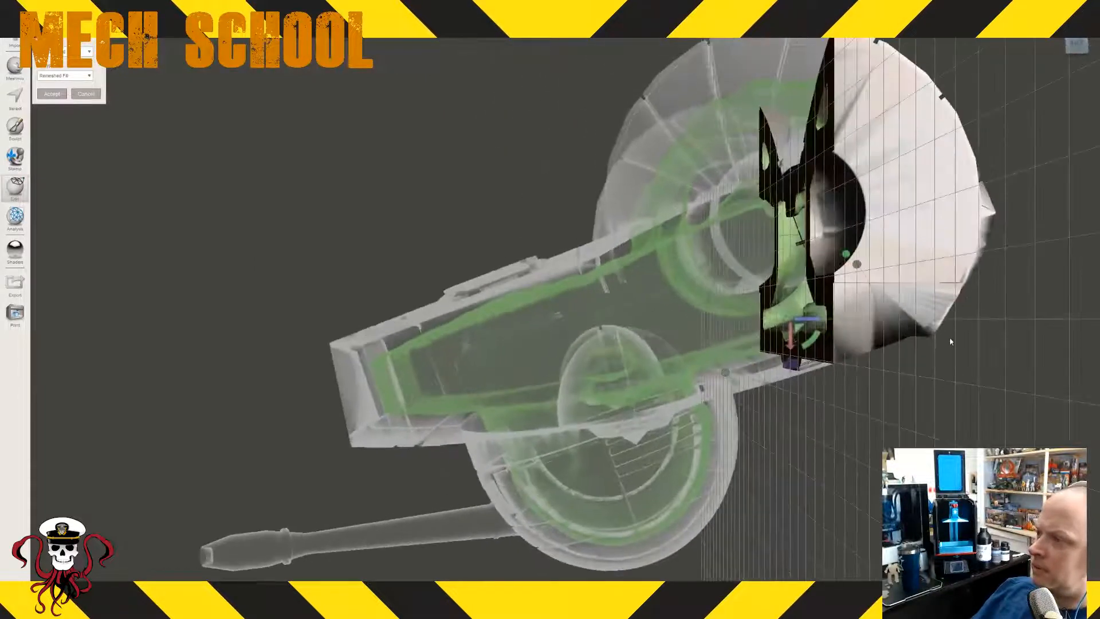
{"action": "scroll", "coordinate": [930, 348], "scroll_direction": "down", "scroll_amount": 6}
{"action": "mouse_move", "coordinate": [920, 355]}
{"action": "right_mouse_down"}
{"action": "mouse_move", "coordinate": [885, 369]}
{"action": "mouse_move", "coordinate": [906, 362]}
{"action": "right_mouse_up"}
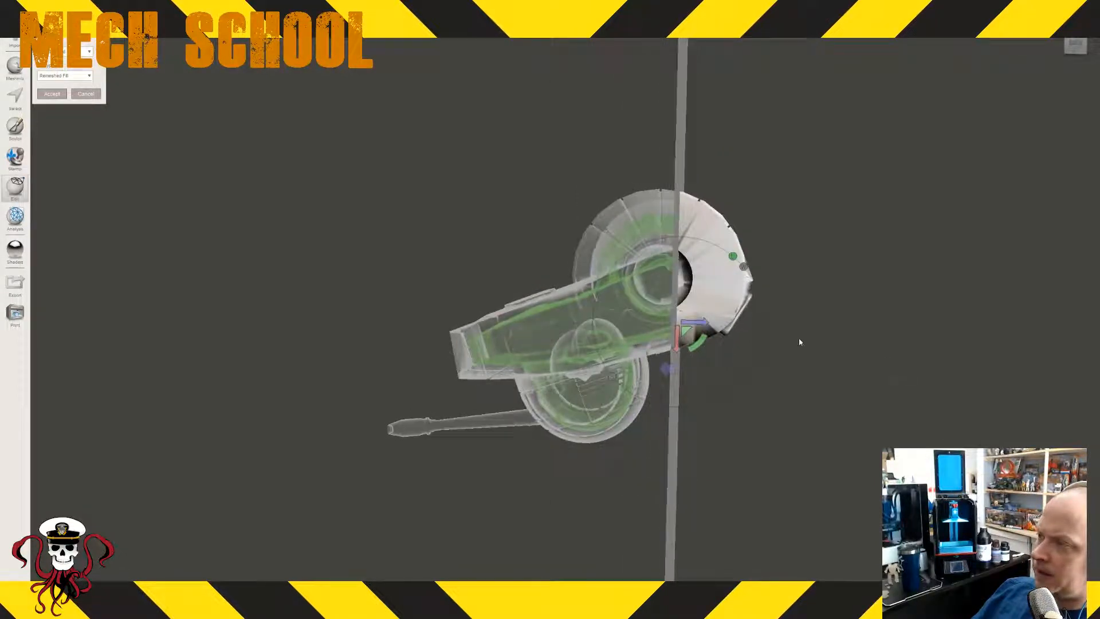
{"action": "left_click_drag", "start_coordinate": [696, 349], "coordinate": [734, 367]}
{"action": "right_click_drag", "start_coordinate": [844, 405], "coordinate": [863, 395]}
{"action": "left_click_drag", "start_coordinate": [707, 320], "coordinate": [725, 318]}
{"action": "right_click_drag", "start_coordinate": [725, 318], "coordinate": [851, 402]}
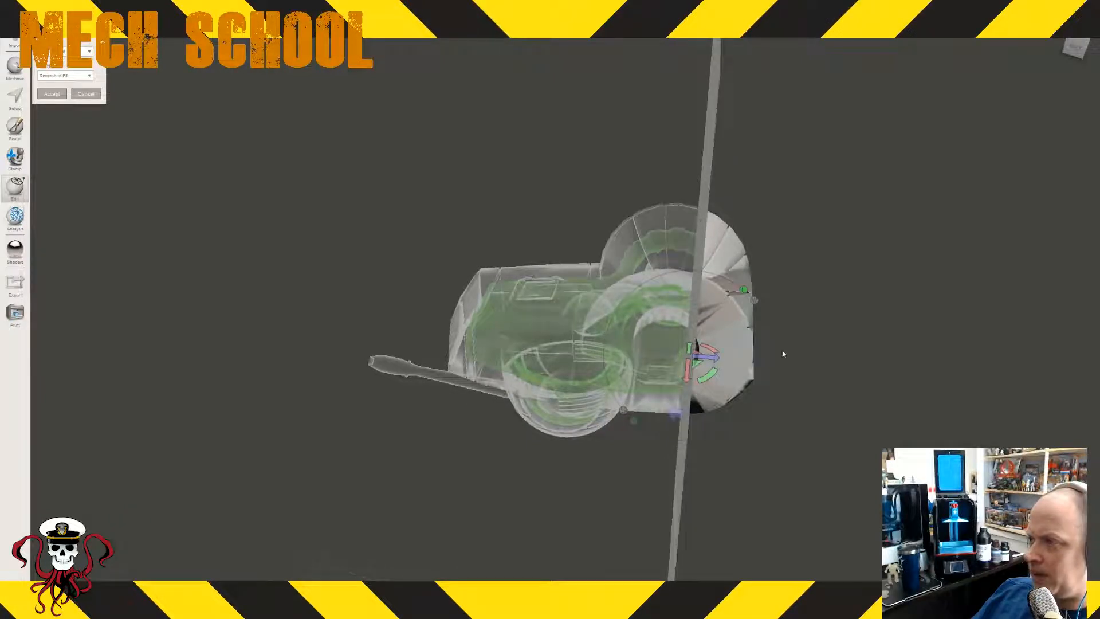
{"action": "right_click_drag", "start_coordinate": [783, 354], "coordinate": [790, 329]}
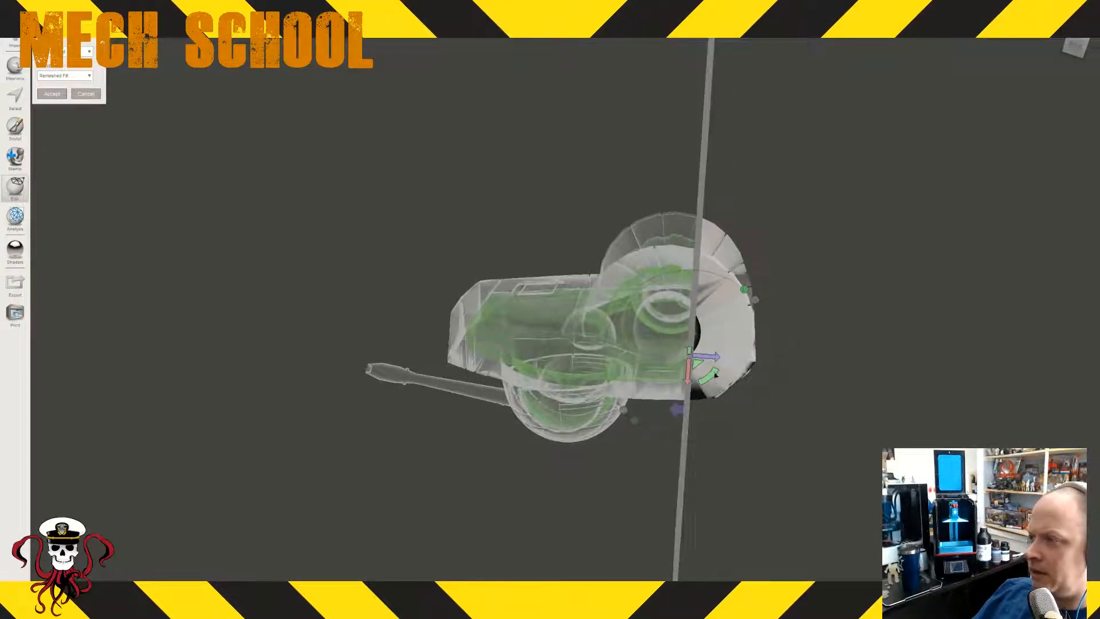
{"action": "left_click_drag", "start_coordinate": [715, 375], "coordinate": [699, 360]}
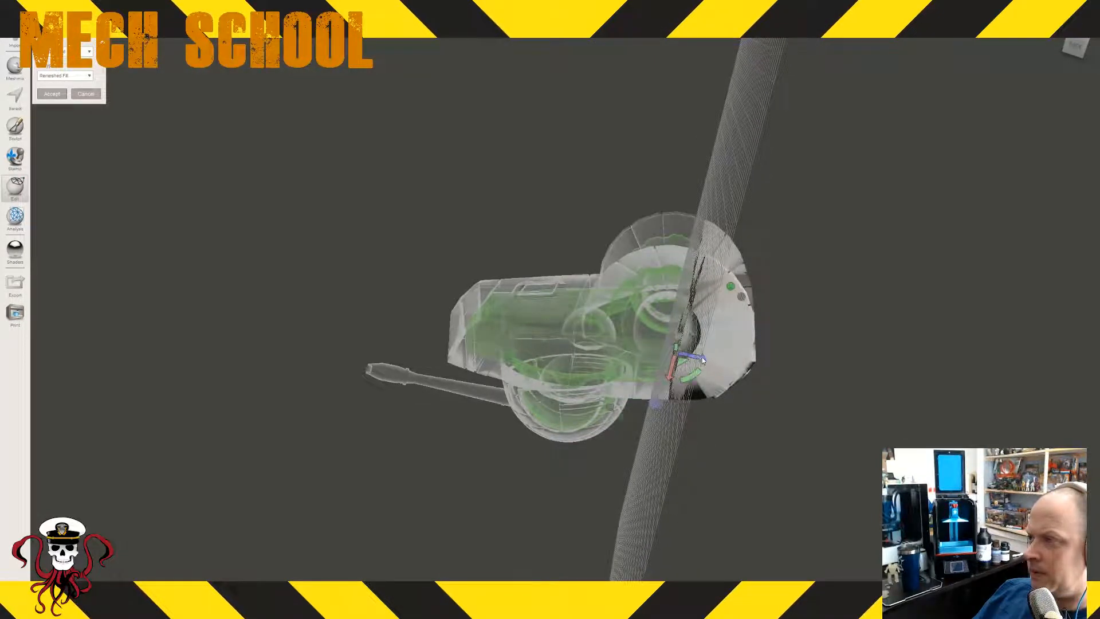
- Examine the tilted cutting plane's position on the torso from the rear, underside and side
{"action": "right_click_drag", "start_coordinate": [703, 360], "coordinate": [616, 273]}
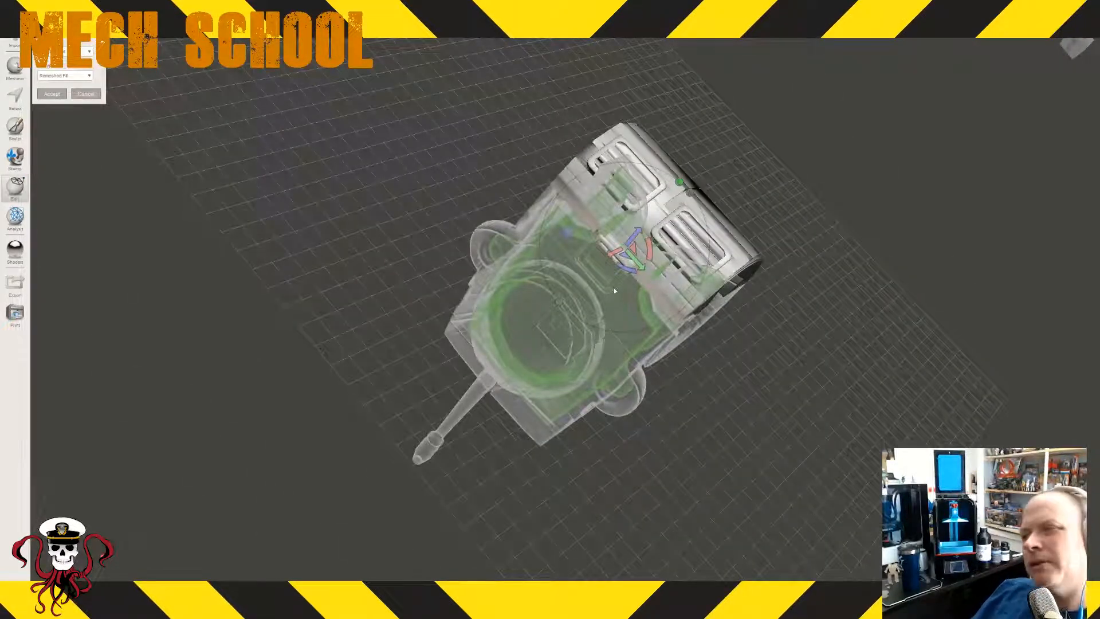
{"action": "right_click_drag", "start_coordinate": [613, 290], "coordinate": [768, 473]}
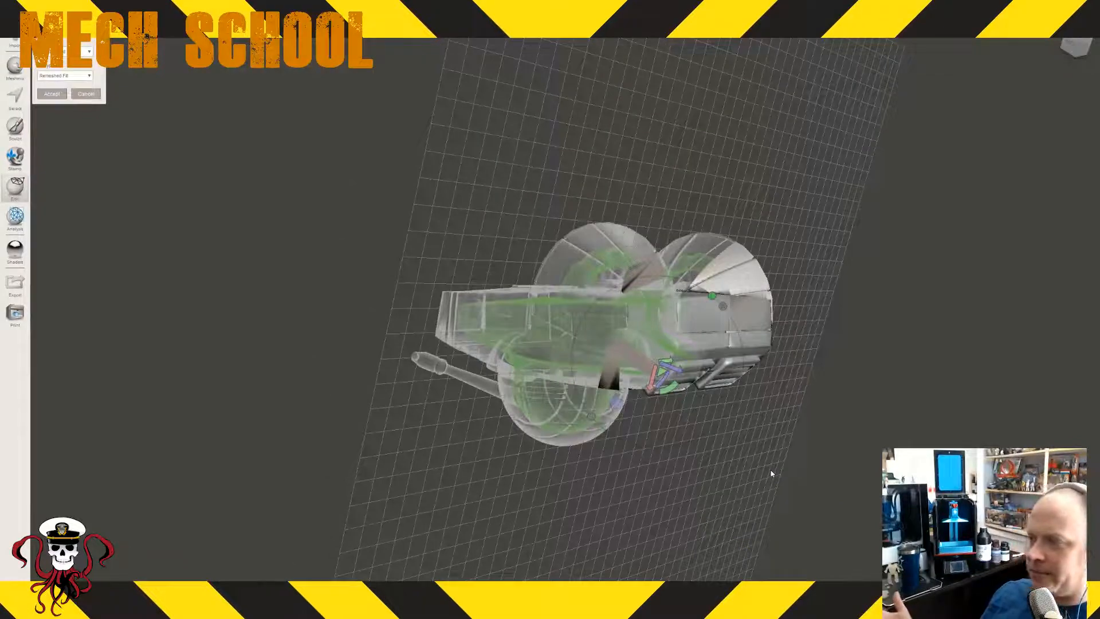
{"action": "right_click_drag", "start_coordinate": [882, 421], "coordinate": [909, 265]}
{"action": "right_click_drag", "start_coordinate": [725, 328], "coordinate": [818, 356]}
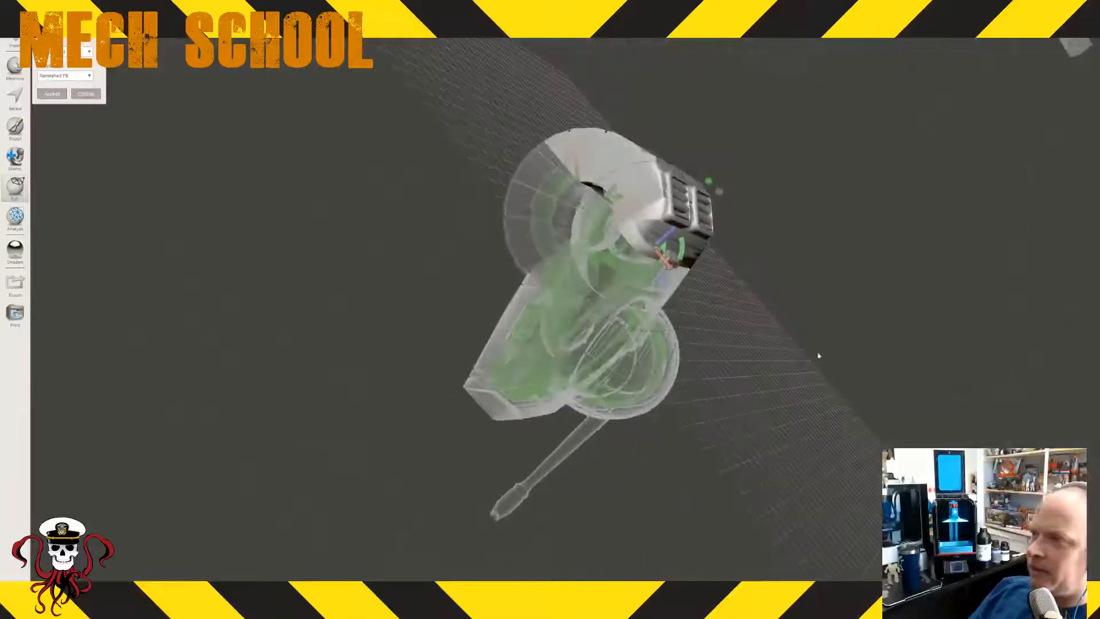
{"action": "left_click", "coordinate": [1075, 46]}
{"action": "scroll", "coordinate": [842, 282], "scroll_direction": "down", "scroll_amount": 5}
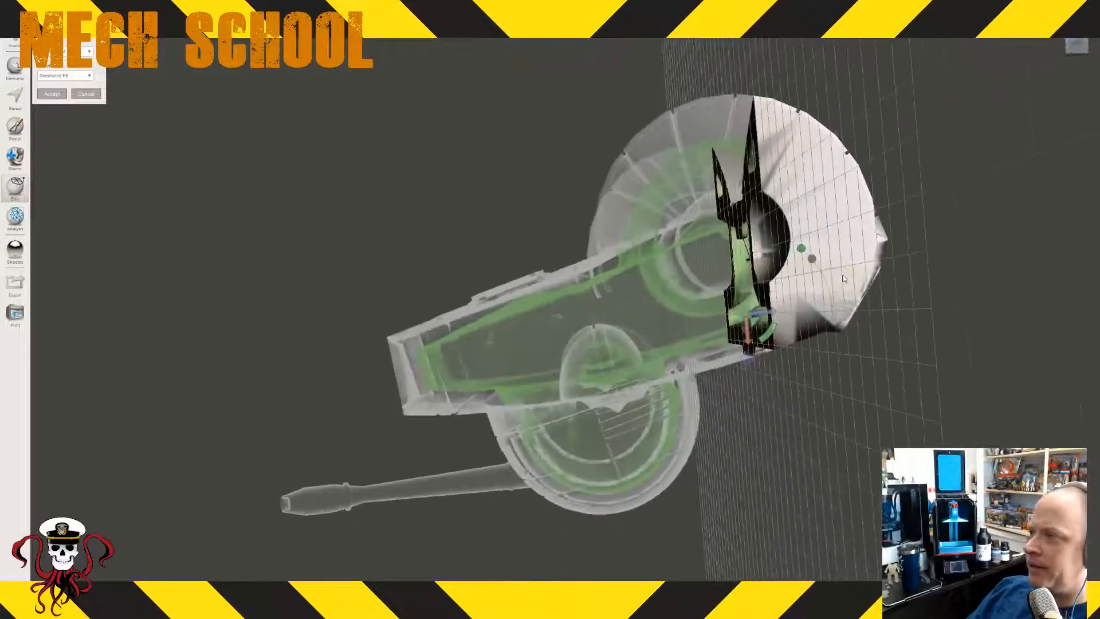
{"action": "scroll", "coordinate": [833, 286], "scroll_direction": "down", "scroll_amount": 3}
{"action": "right_click_drag", "start_coordinate": [840, 337], "coordinate": [834, 373]}
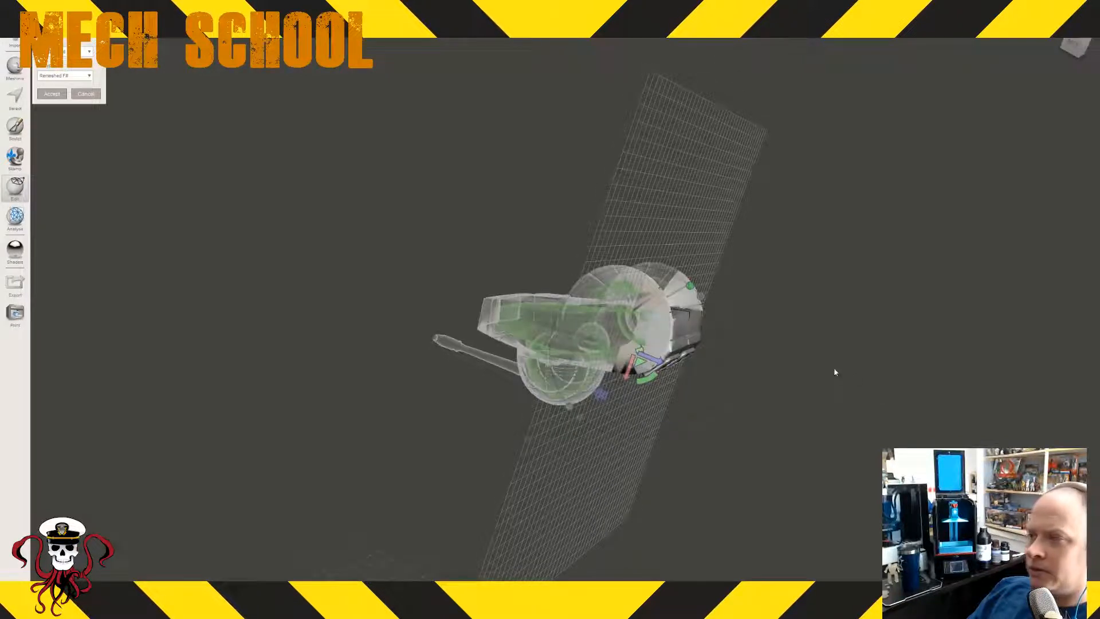
- Accept the plane cut to keep the torso's back section, and check its cut face and outer shell
{"action": "left_click", "coordinate": [51, 94]}
{"action": "right_click_drag", "start_coordinate": [498, 400], "coordinate": [577, 408]}
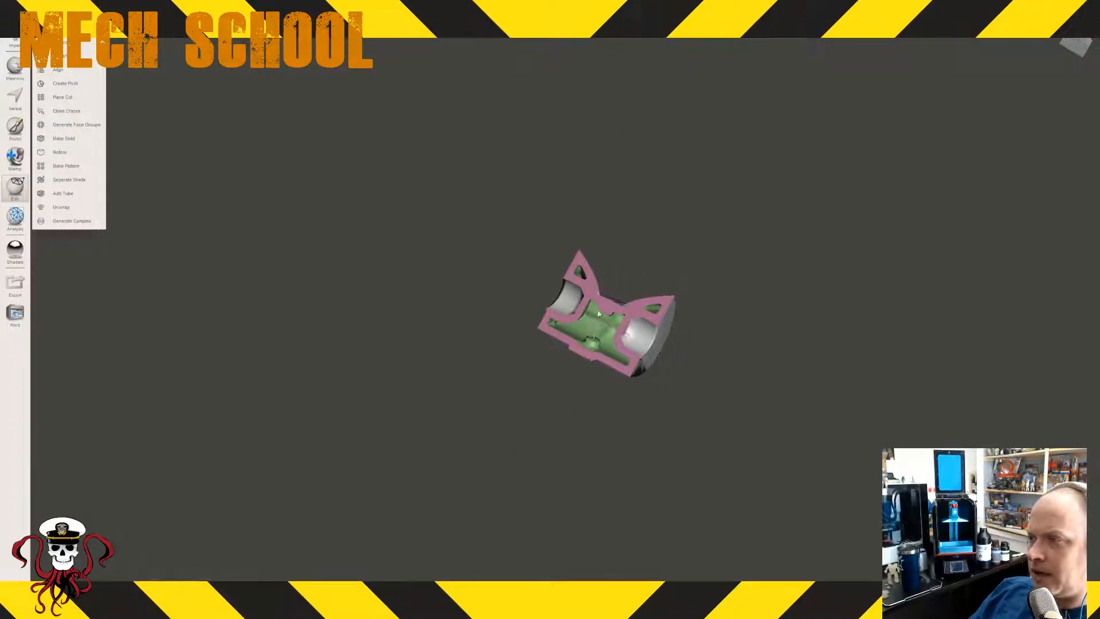
{"action": "right_click_drag", "start_coordinate": [736, 403], "coordinate": [631, 367]}
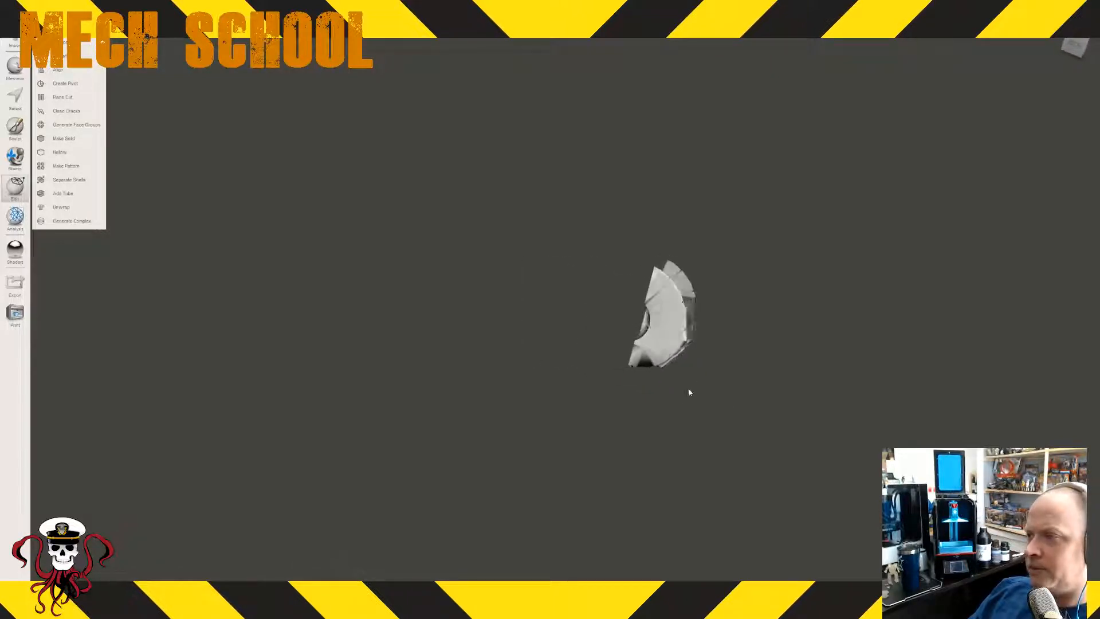
{"action": "right_click_drag", "start_coordinate": [689, 392], "coordinate": [671, 426]}
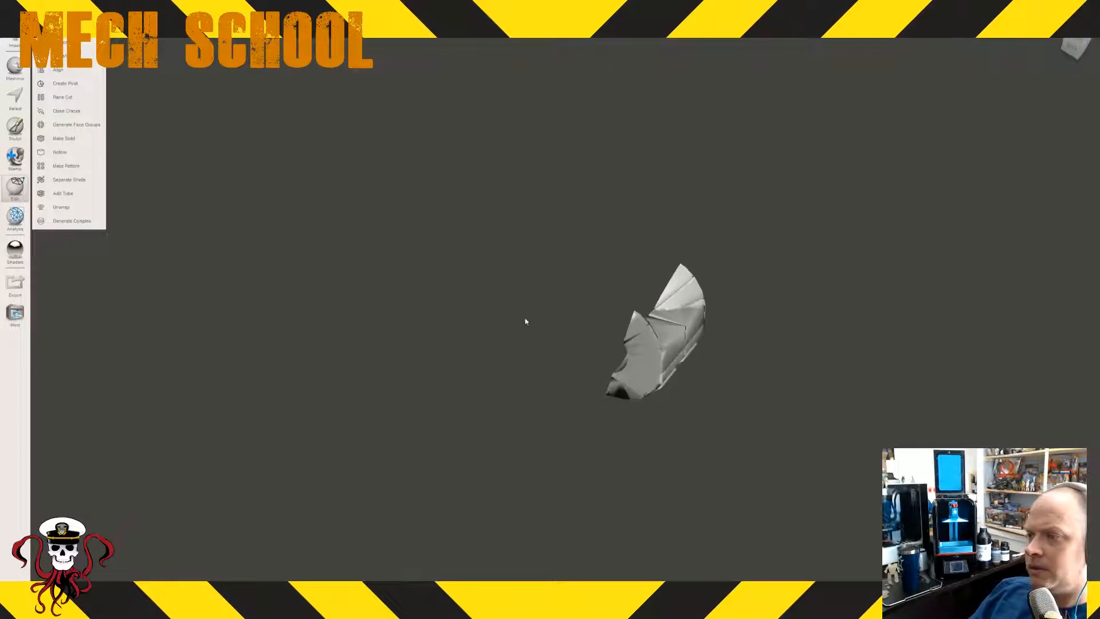
- Export the back section of the torso as a binary STL named Torso_Back
{"action": "left_click", "coordinate": [9, 14]}
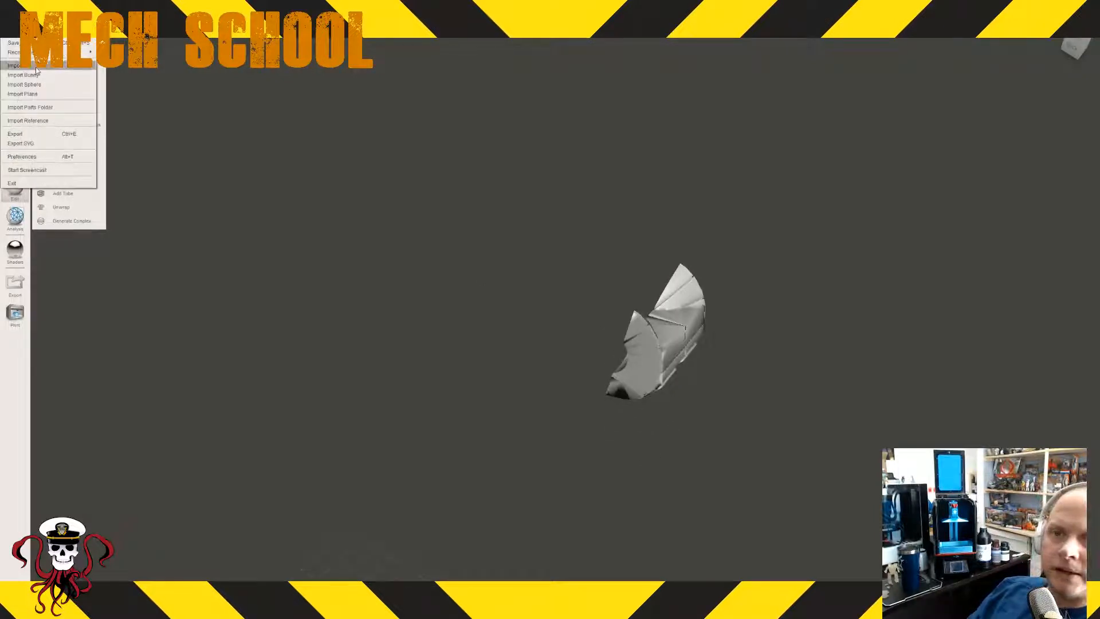
{"action": "left_click", "coordinate": [35, 136]}
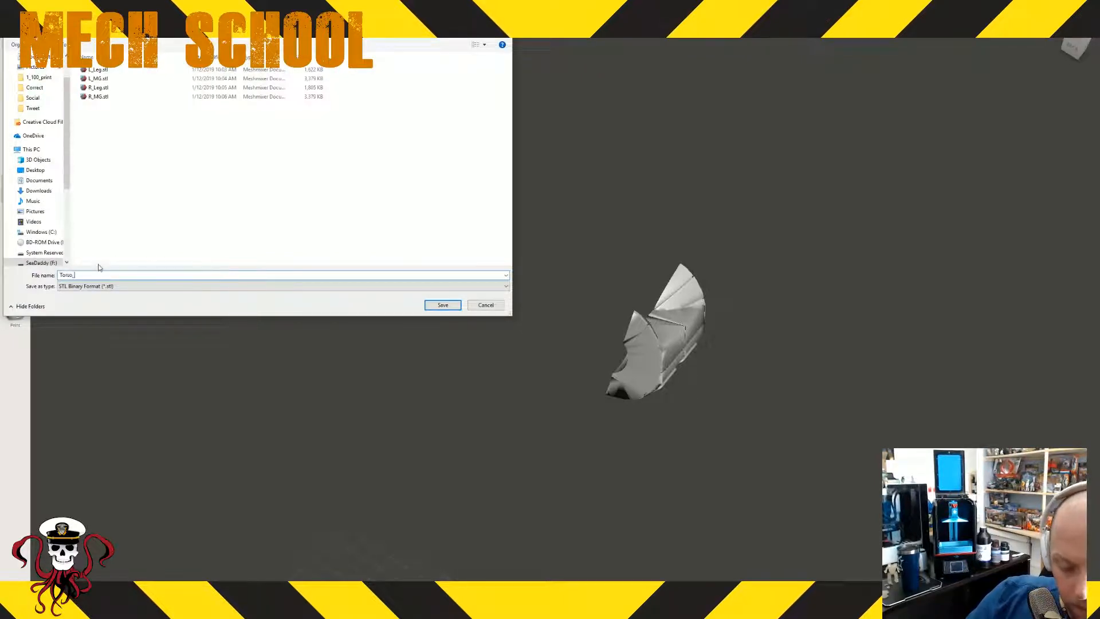
{"action": "type", "text": "Torso_Back"}
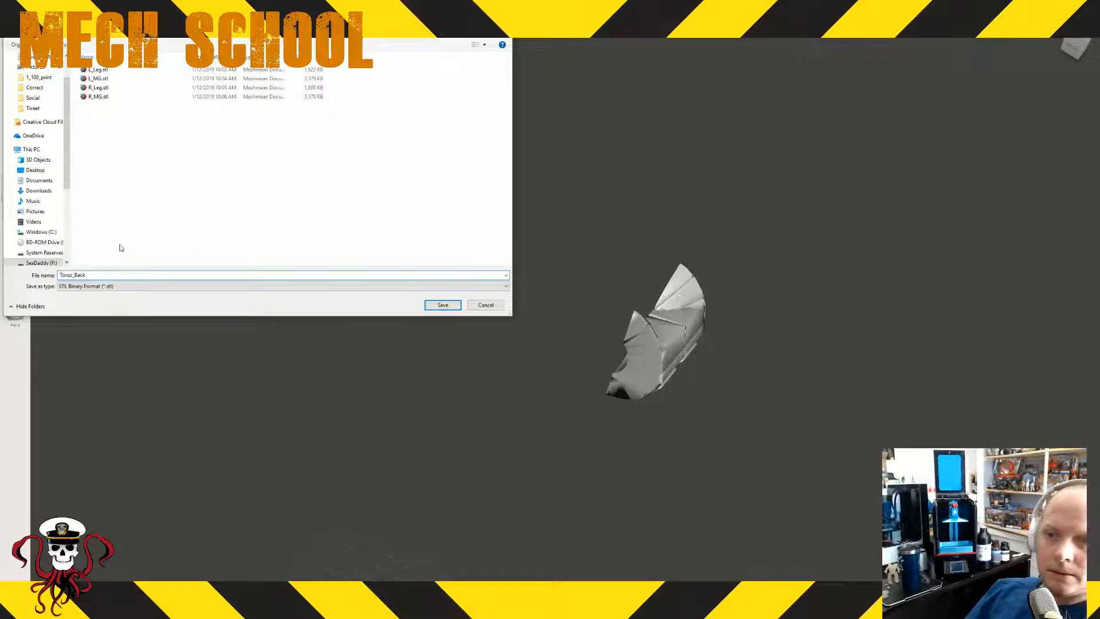
{"action": "left_click", "coordinate": [450, 308]}
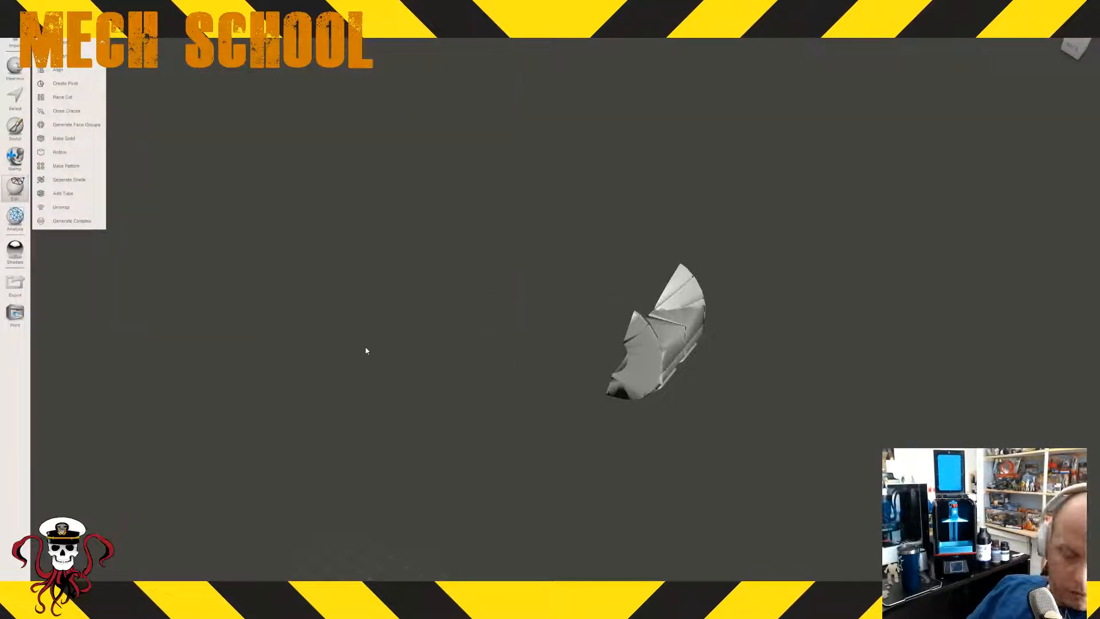
- Undo the accepted cut, flip the cutting direction to keep the torso's front section, and accept the plane cut
{"action": "key", "text": "ctrl+z"}
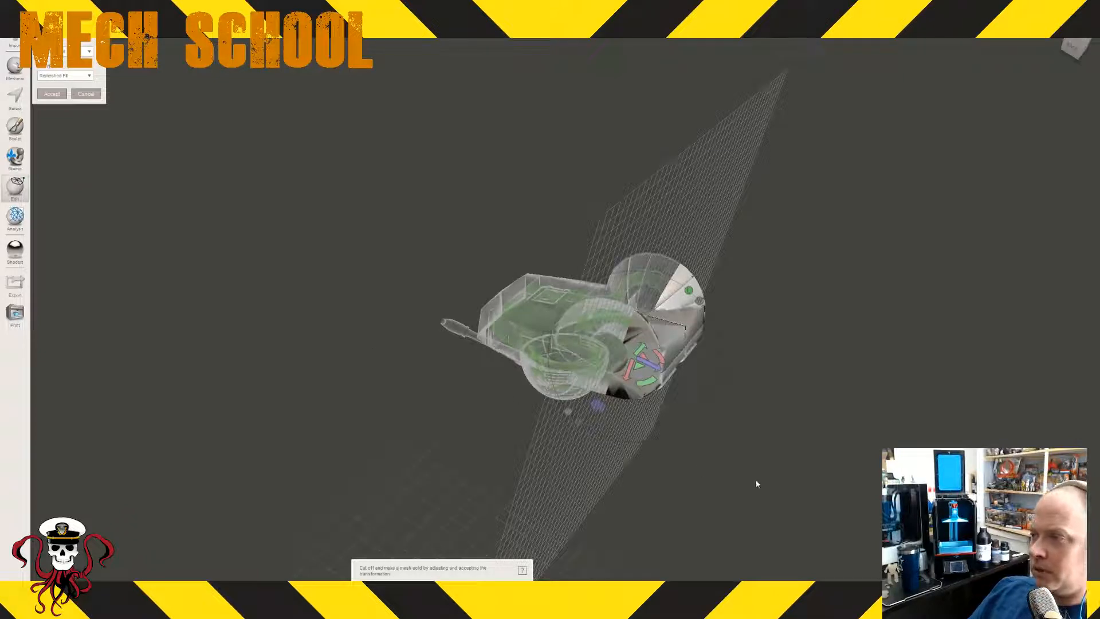
{"action": "right_click_drag", "start_coordinate": [756, 484], "coordinate": [783, 445]}
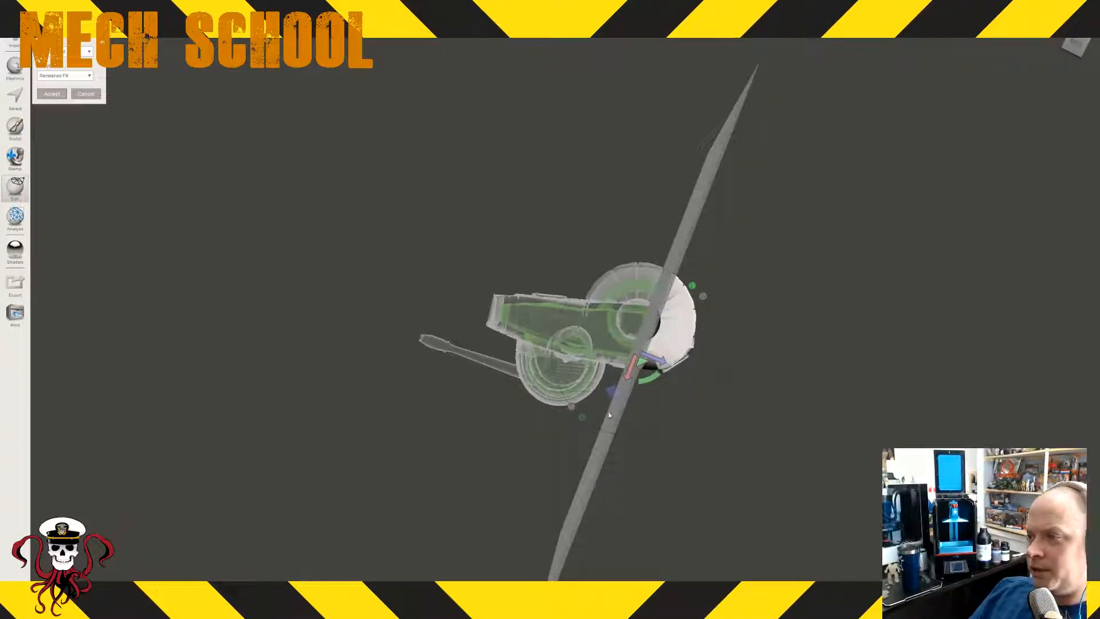
{"action": "left_click", "coordinate": [615, 394]}
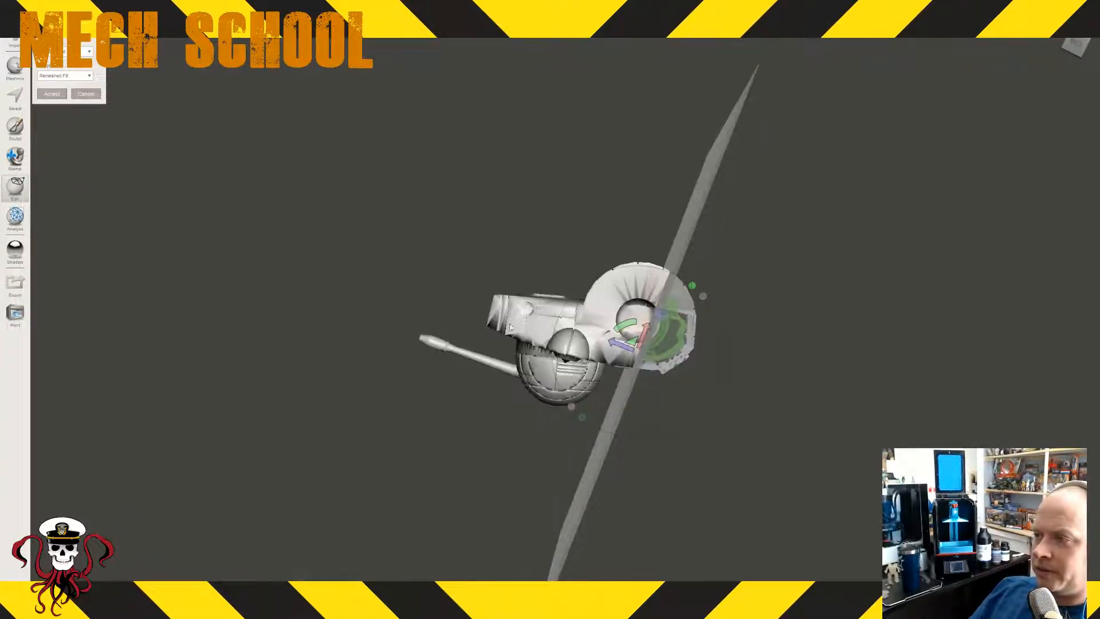
{"action": "right_click_drag", "start_coordinate": [790, 427], "coordinate": [649, 342]}
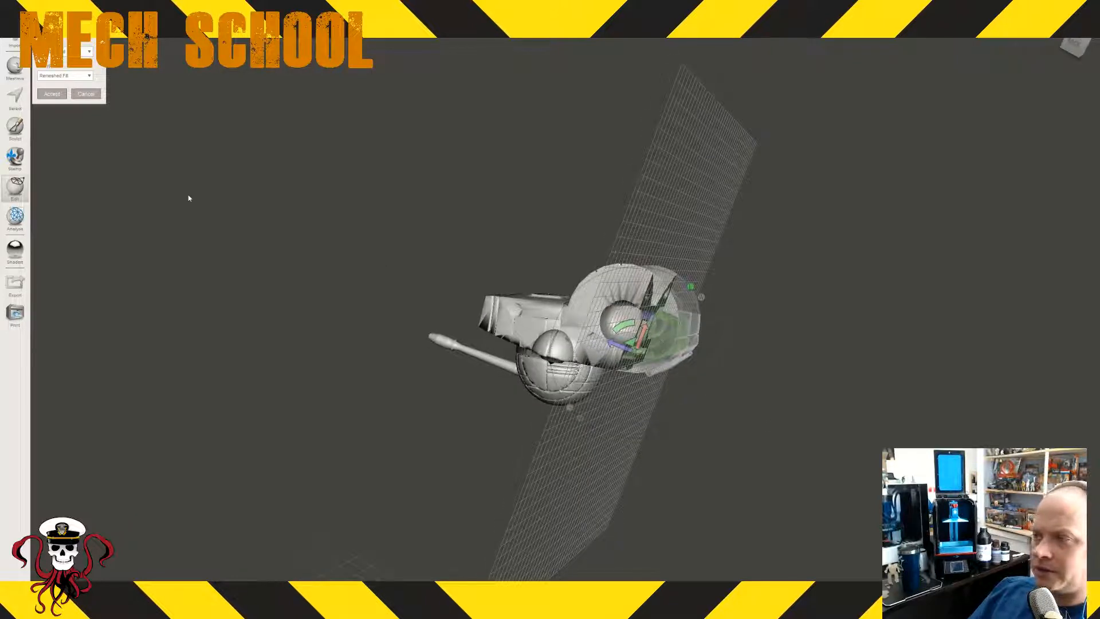
{"action": "left_click", "coordinate": [52, 95]}
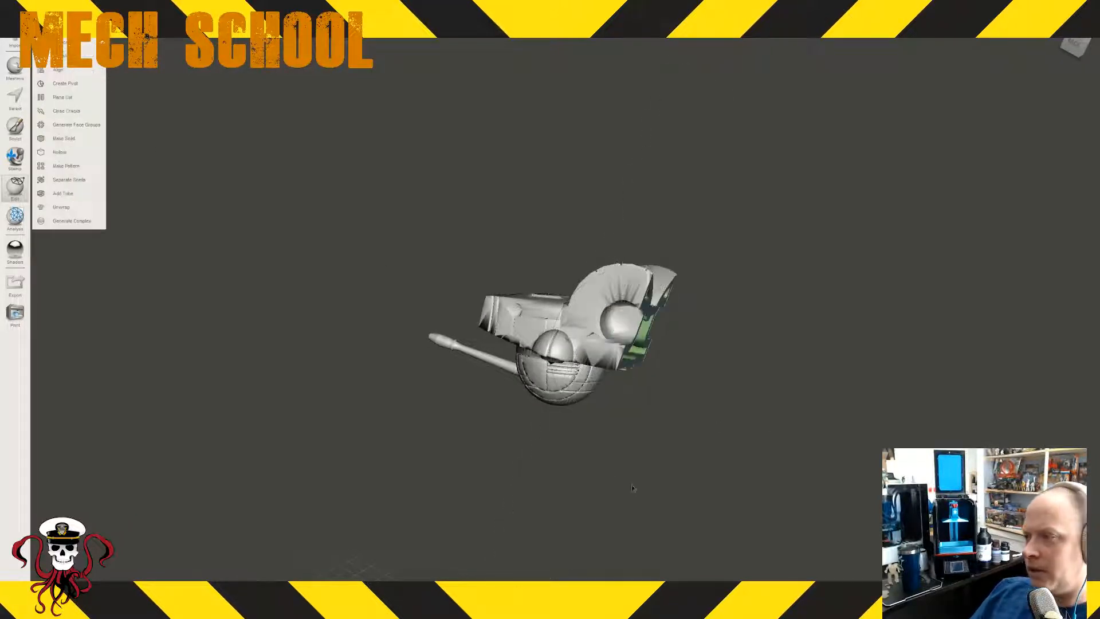
- Examine the torso's front section from all around, including the hollow interior and wall thickness at the cut face
{"action": "right_click_drag", "start_coordinate": [631, 485], "coordinate": [521, 461]}
{"action": "right_click_drag", "start_coordinate": [521, 453], "coordinate": [564, 359]}
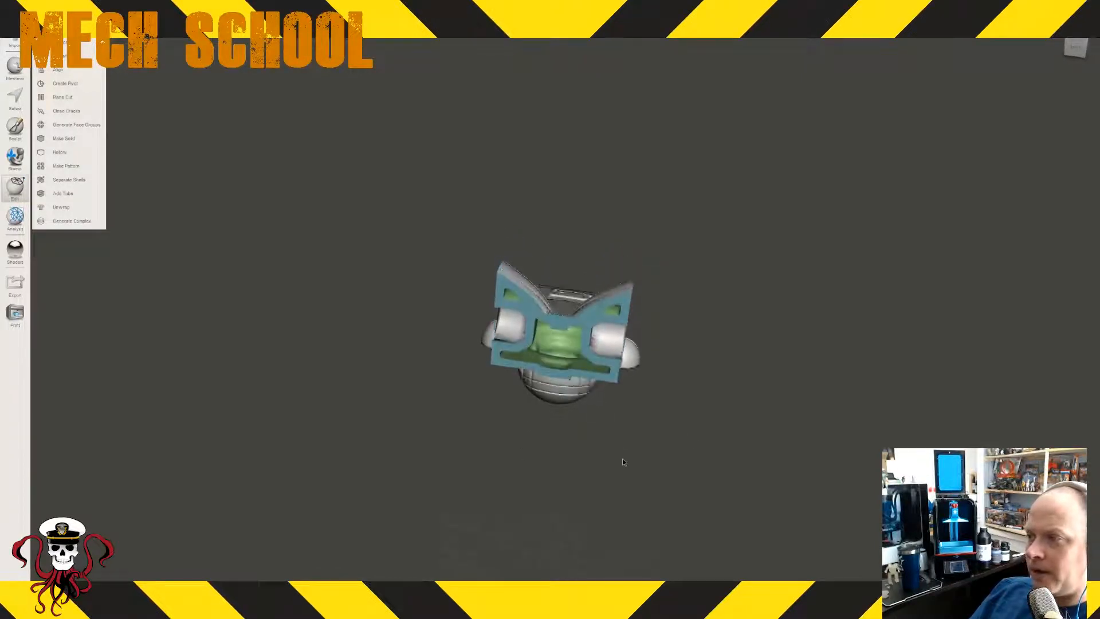
{"action": "right_click_drag", "start_coordinate": [624, 459], "coordinate": [616, 348]}
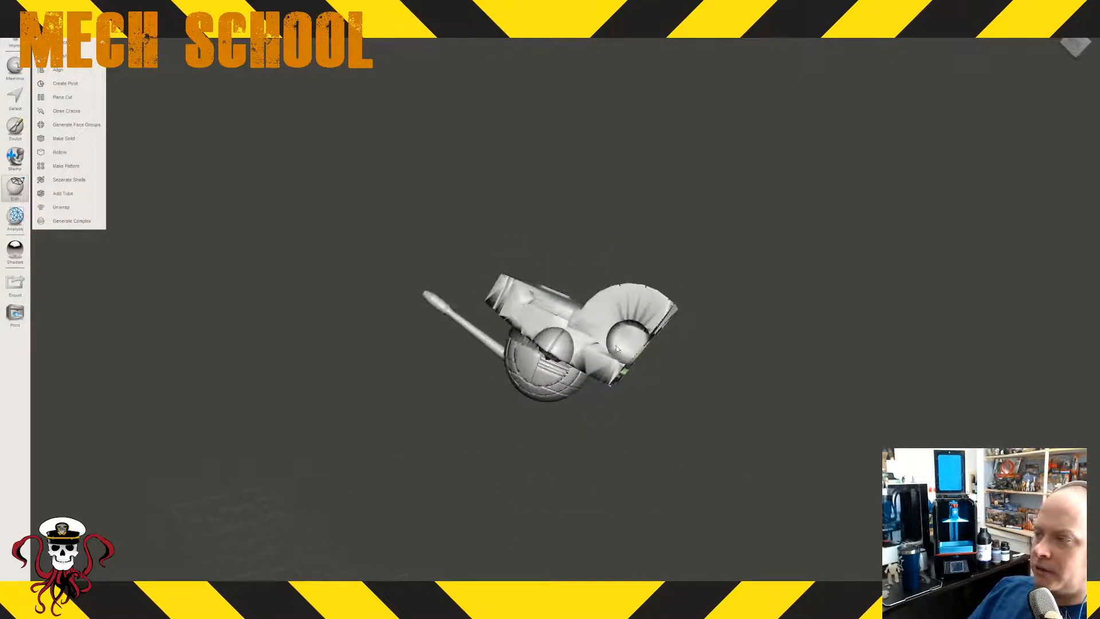
{"action": "right_click_drag", "start_coordinate": [637, 392], "coordinate": [786, 425]}
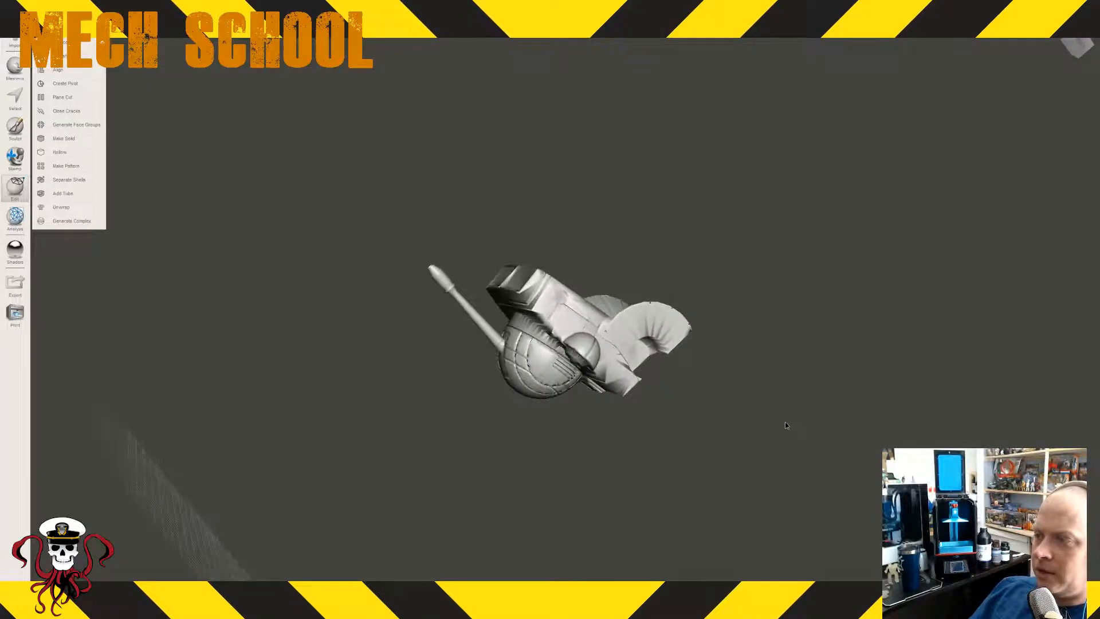
{"action": "right_click_drag", "start_coordinate": [617, 342], "coordinate": [597, 411]}
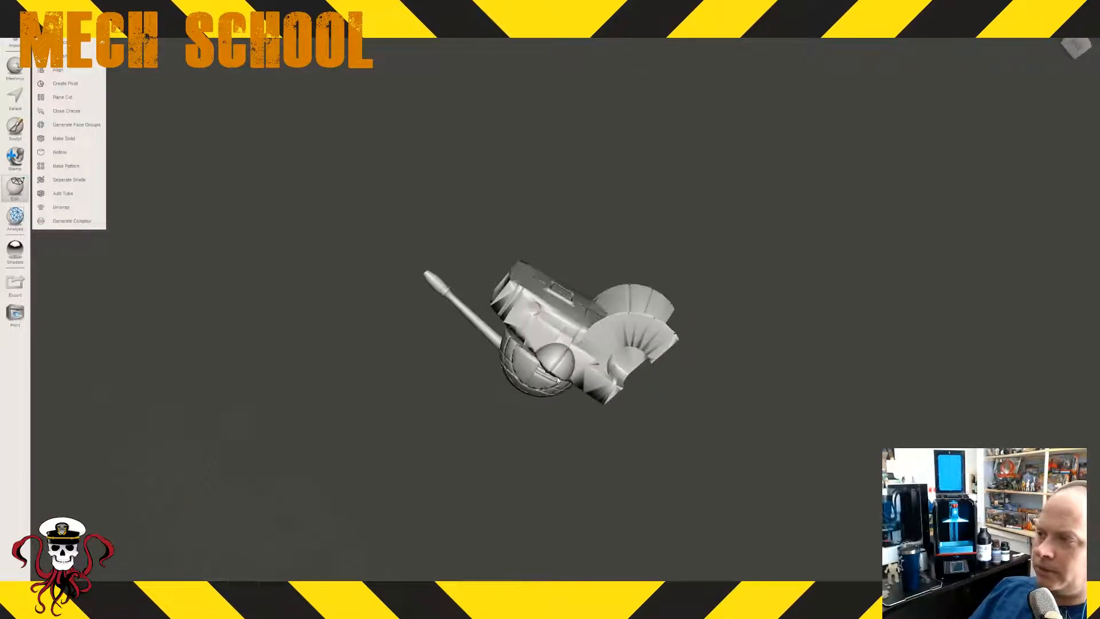
{"action": "right_click_drag", "start_coordinate": [598, 472], "coordinate": [562, 422]}
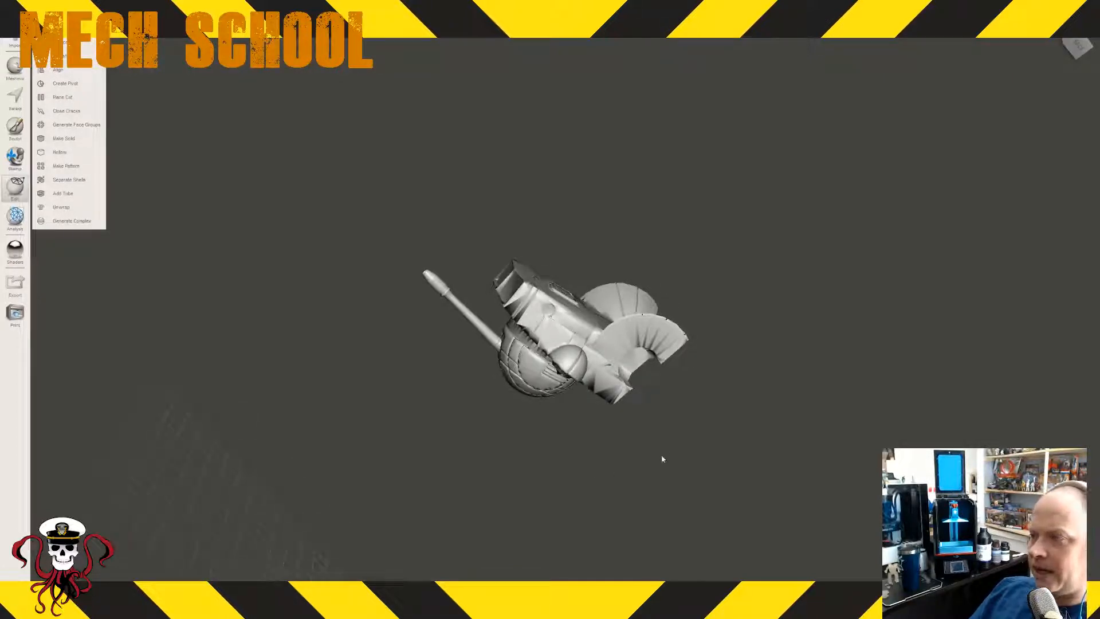
{"action": "right_click_drag", "start_coordinate": [662, 459], "coordinate": [557, 310]}
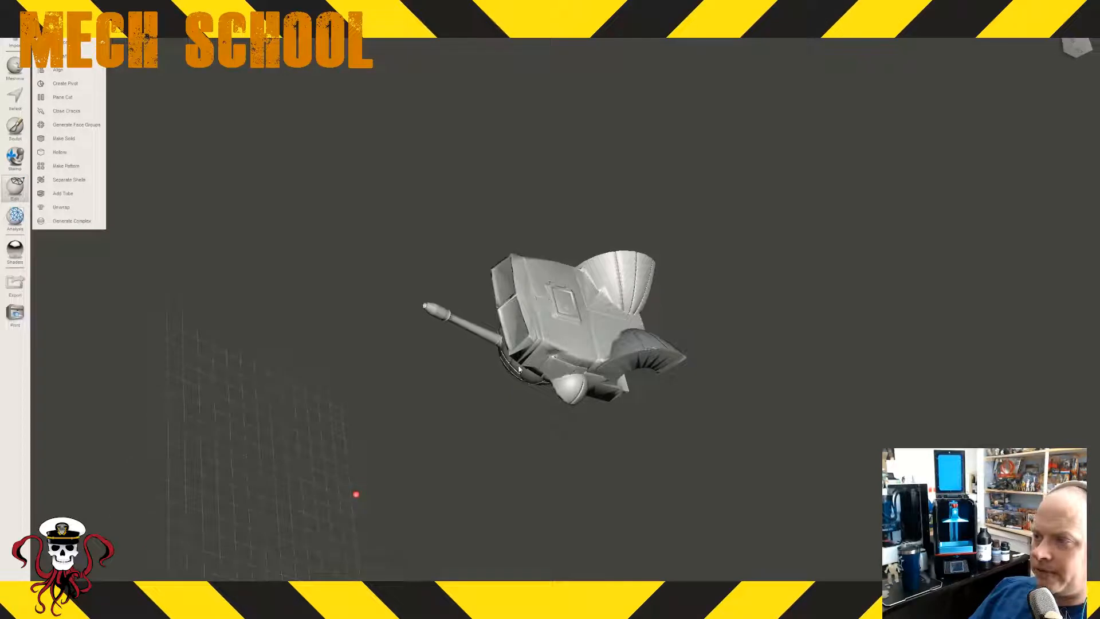
{"action": "right_click_drag", "start_coordinate": [547, 453], "coordinate": [564, 376]}
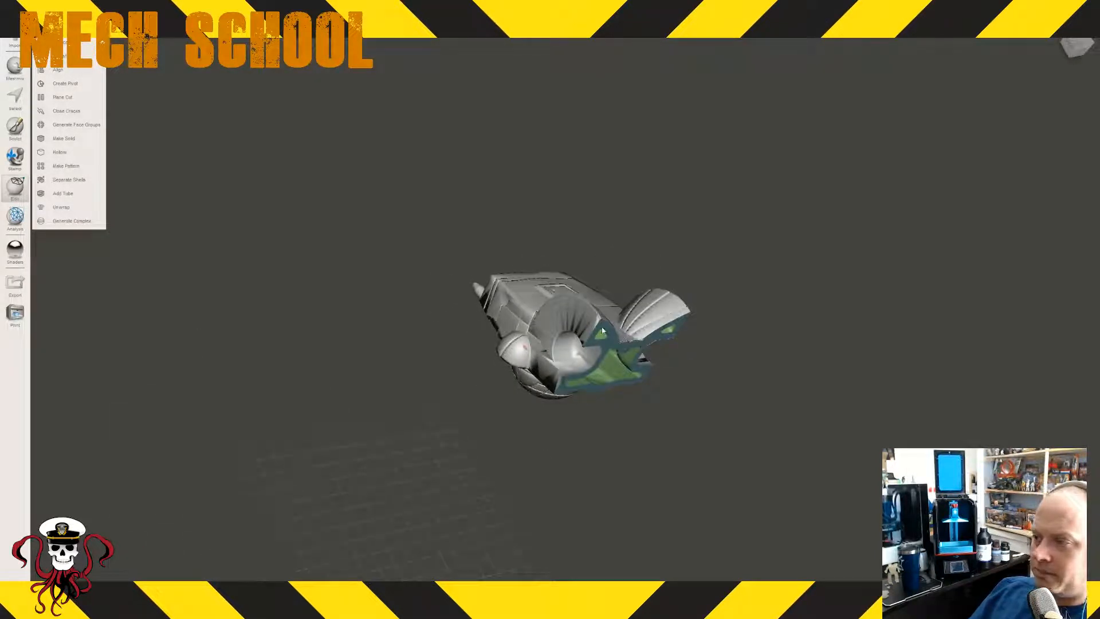
{"action": "right_click_drag", "start_coordinate": [602, 330], "coordinate": [661, 362]}
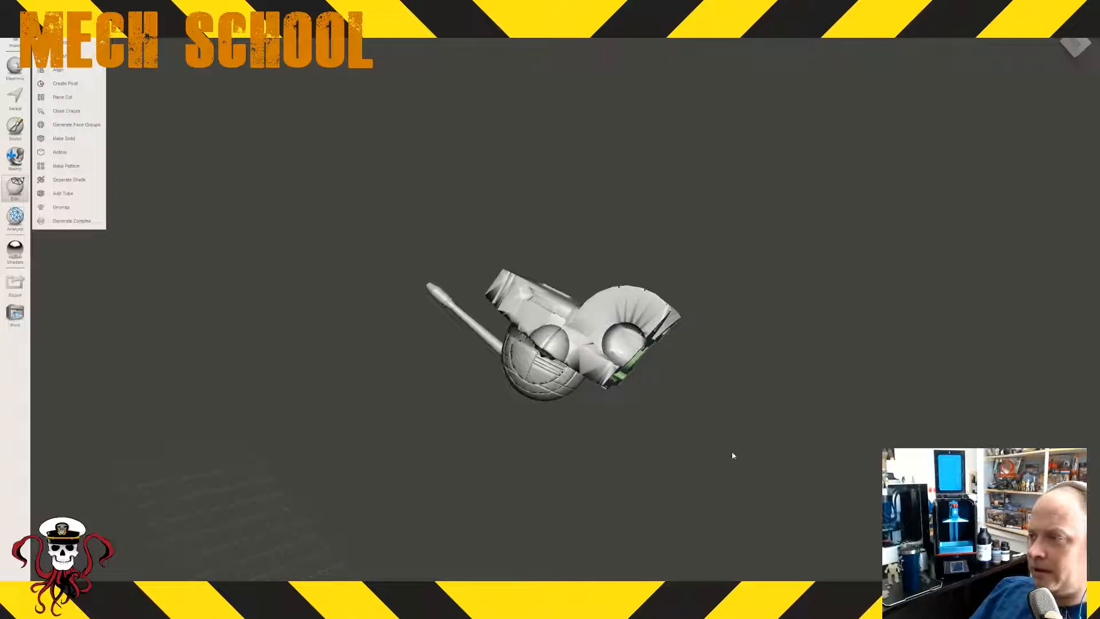
{"action": "right_click_drag", "start_coordinate": [733, 455], "coordinate": [582, 335]}
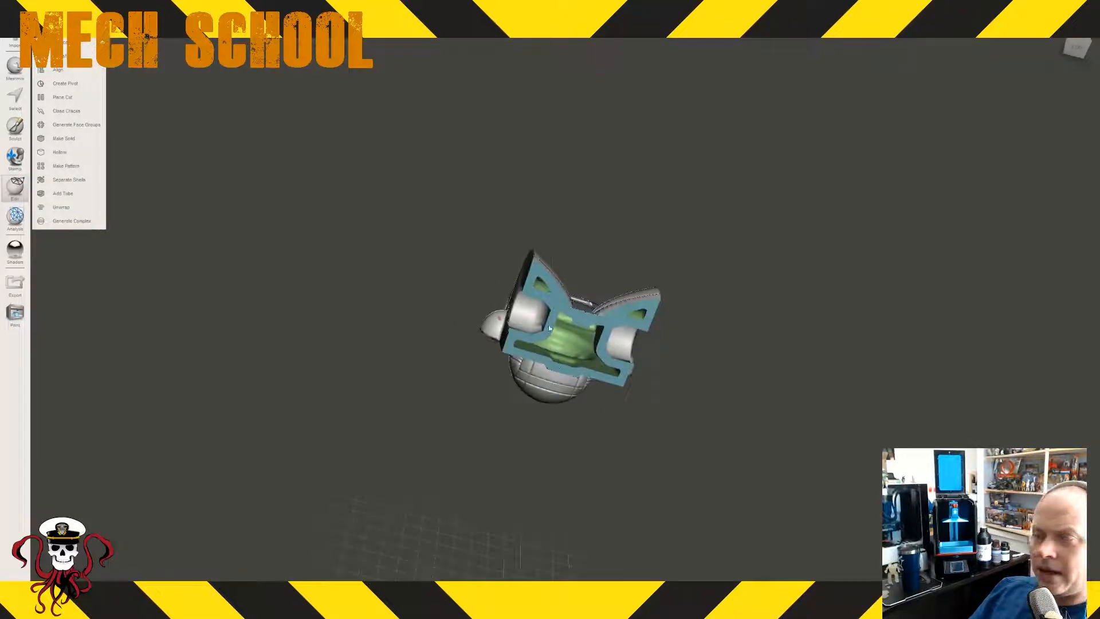
{"action": "right_click_drag", "start_coordinate": [520, 470], "coordinate": [216, 494]}
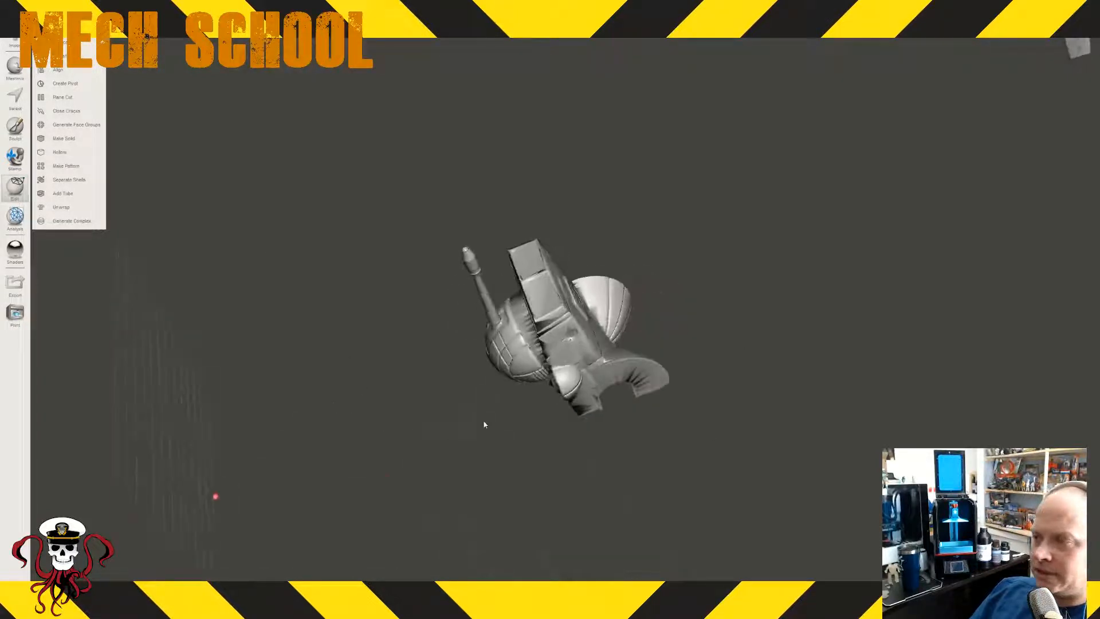
- Export the torso's front section as a binary STL named Torso_Front
{"action": "left_click", "coordinate": [8, 17]}
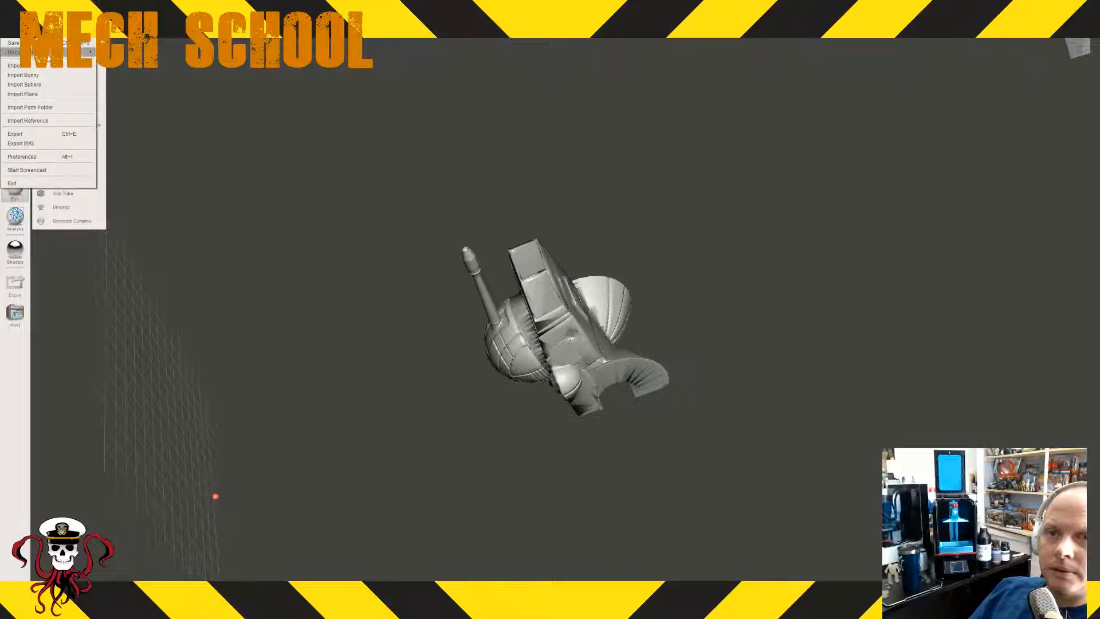
{"action": "left_click", "coordinate": [31, 135]}
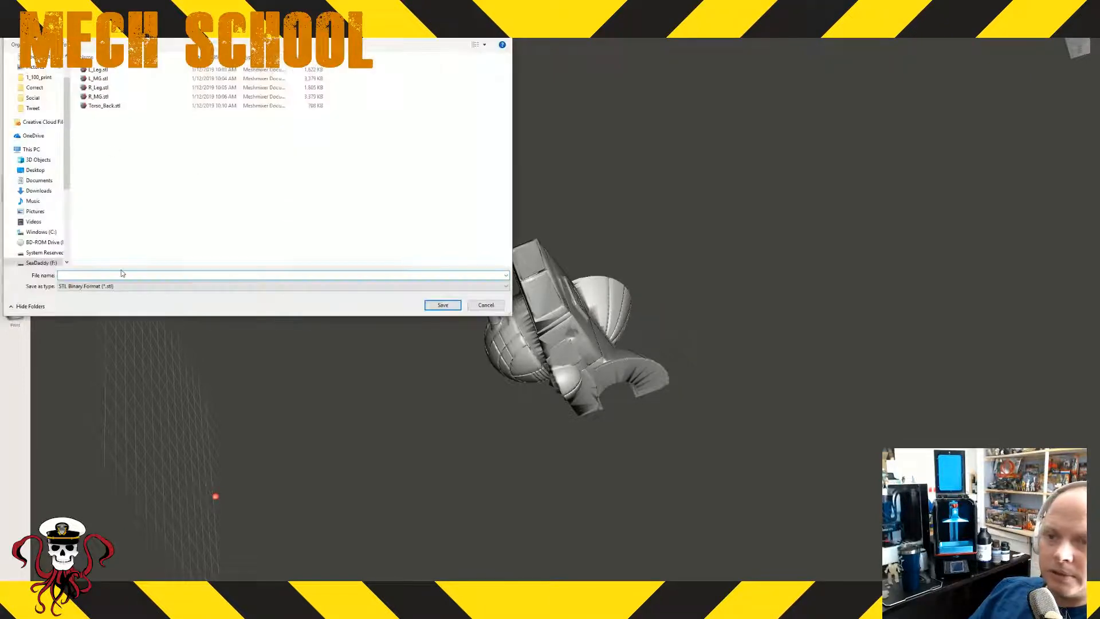
{"action": "type", "text": "To"}
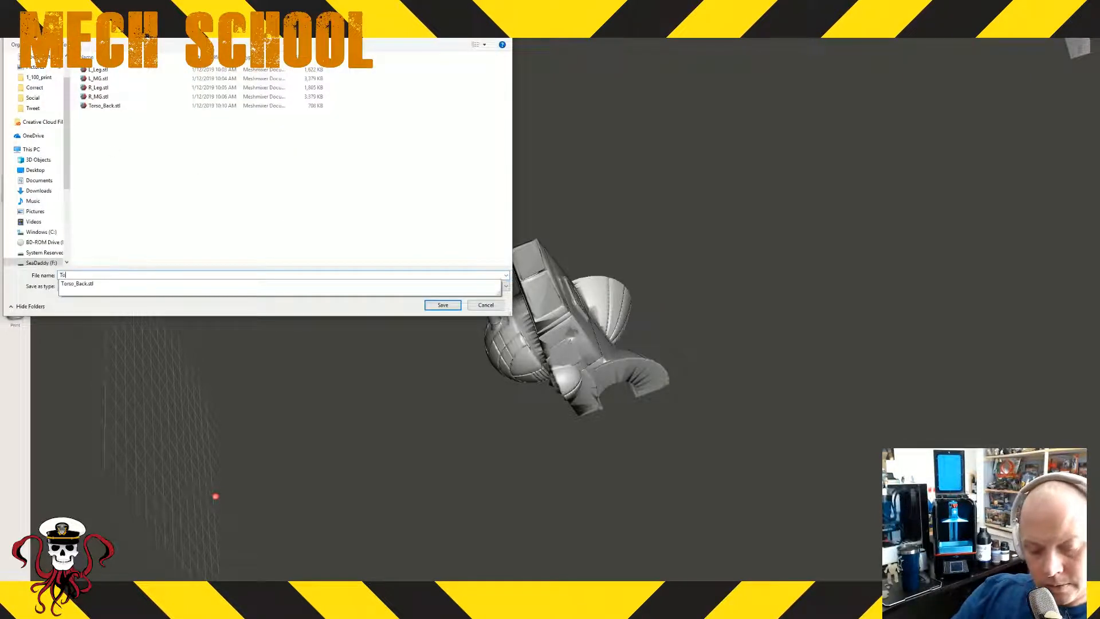
{"action": "type", "text": "rso_F"}
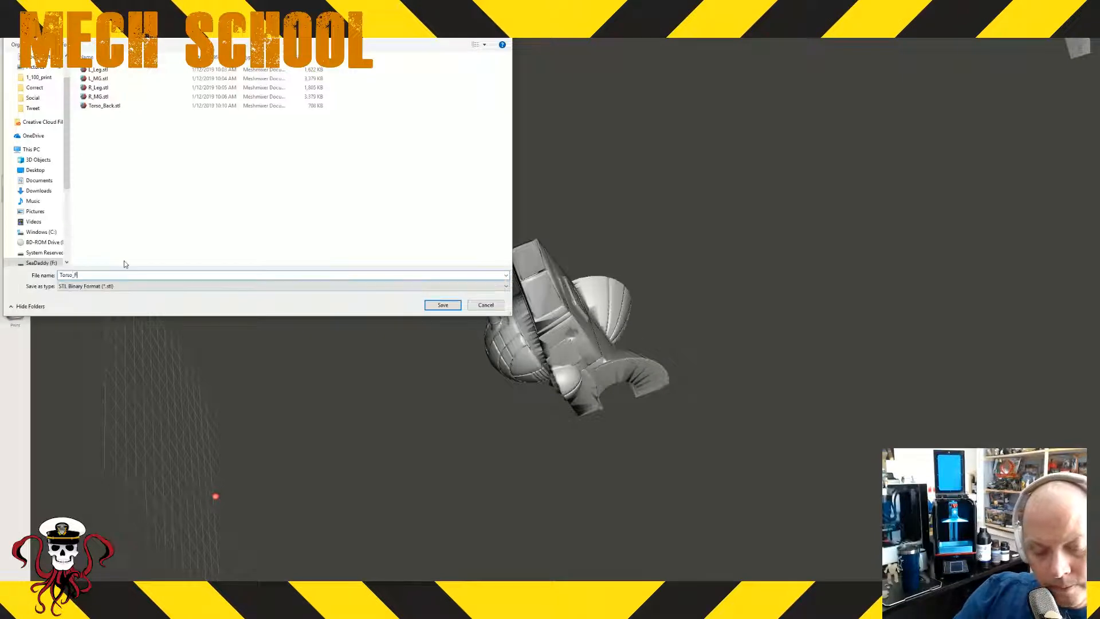
{"action": "type", "text": "ront"}
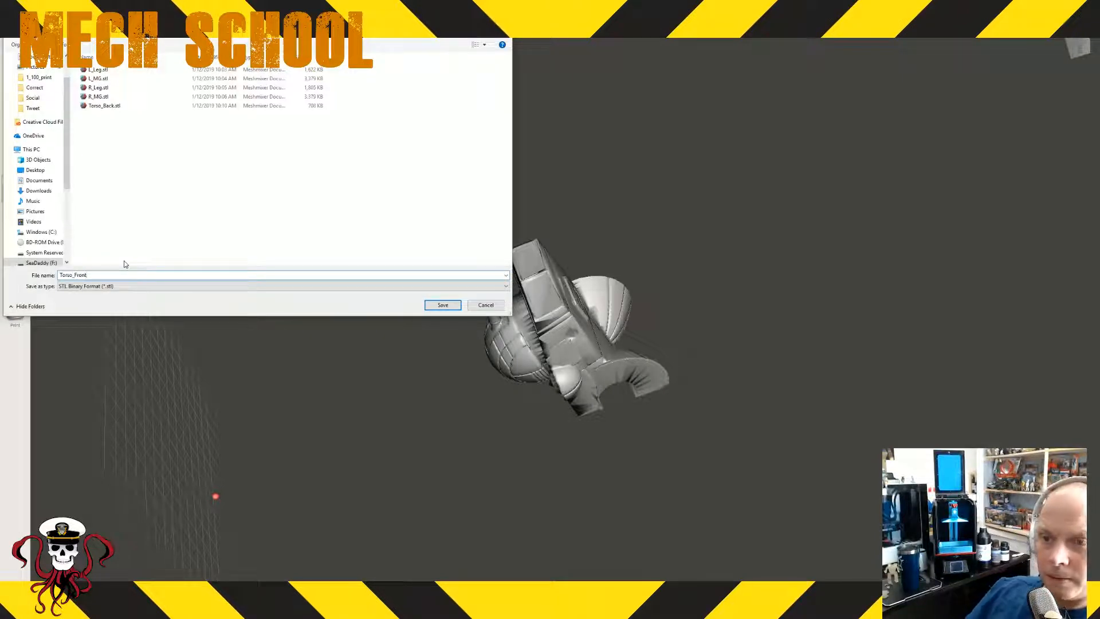
{"action": "left_click", "coordinate": [443, 306]}
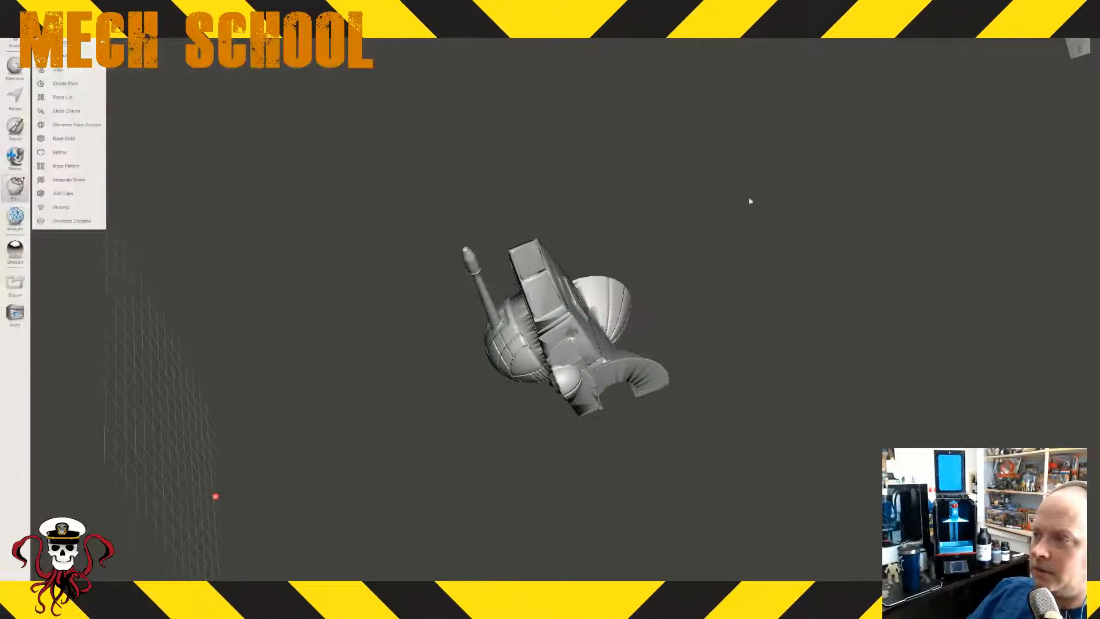
- Close Meshmixer without saving the document and switch to ChiTu DLP Slicer with its whole build volume in view
{"action": "left_click", "coordinate": [1088, 7]}
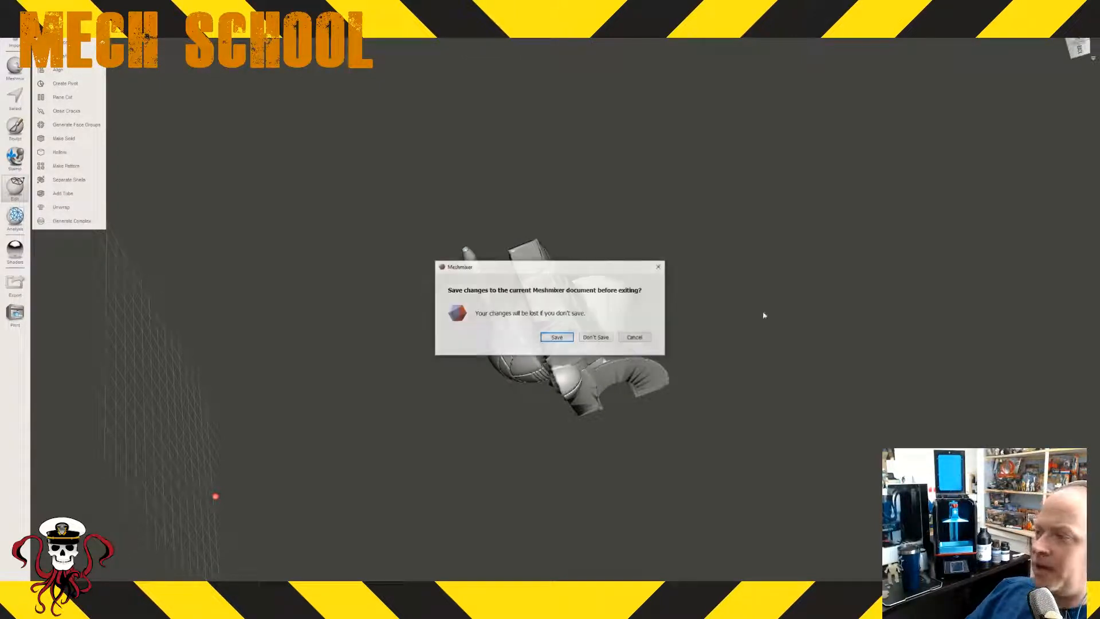
{"action": "left_click", "coordinate": [595, 337]}
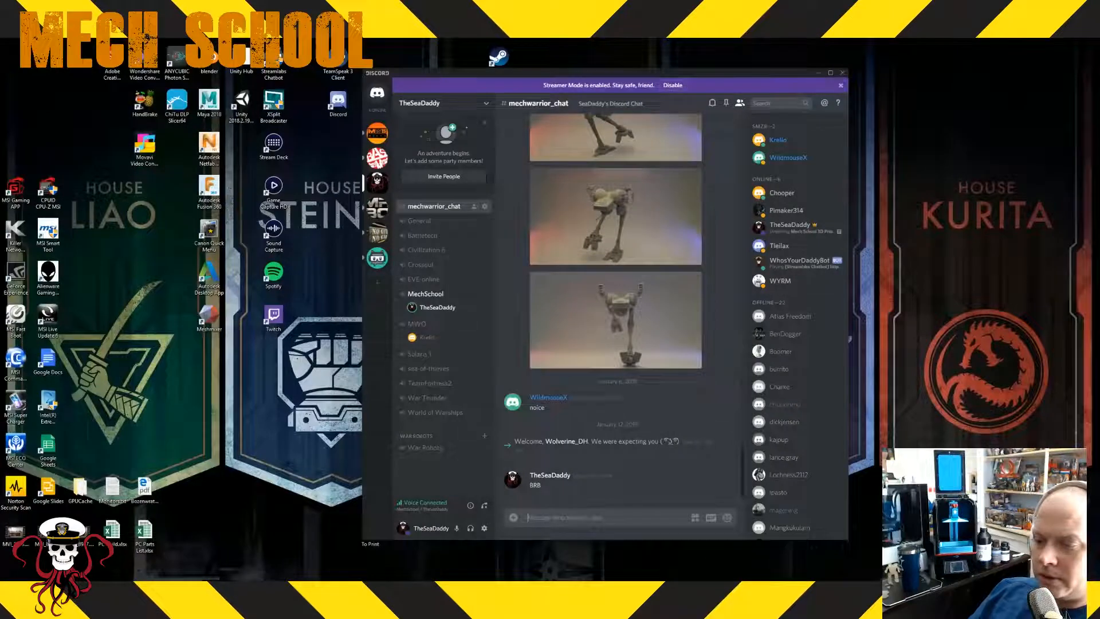
{"action": "mouse_move", "coordinate": [263, 608]}
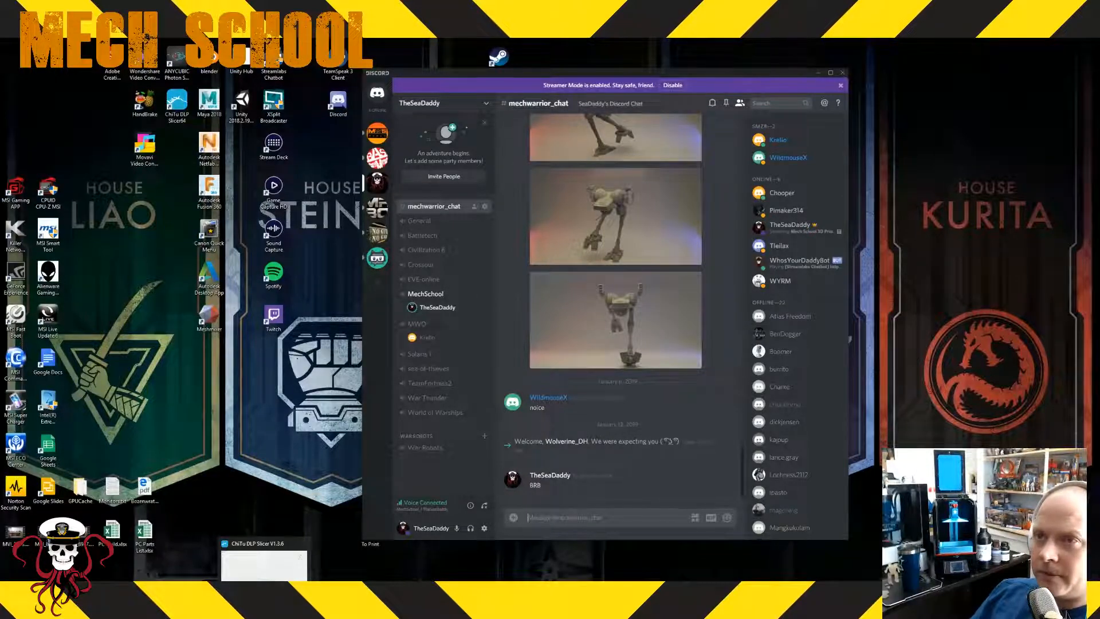
{"action": "left_click", "coordinate": [263, 607]}
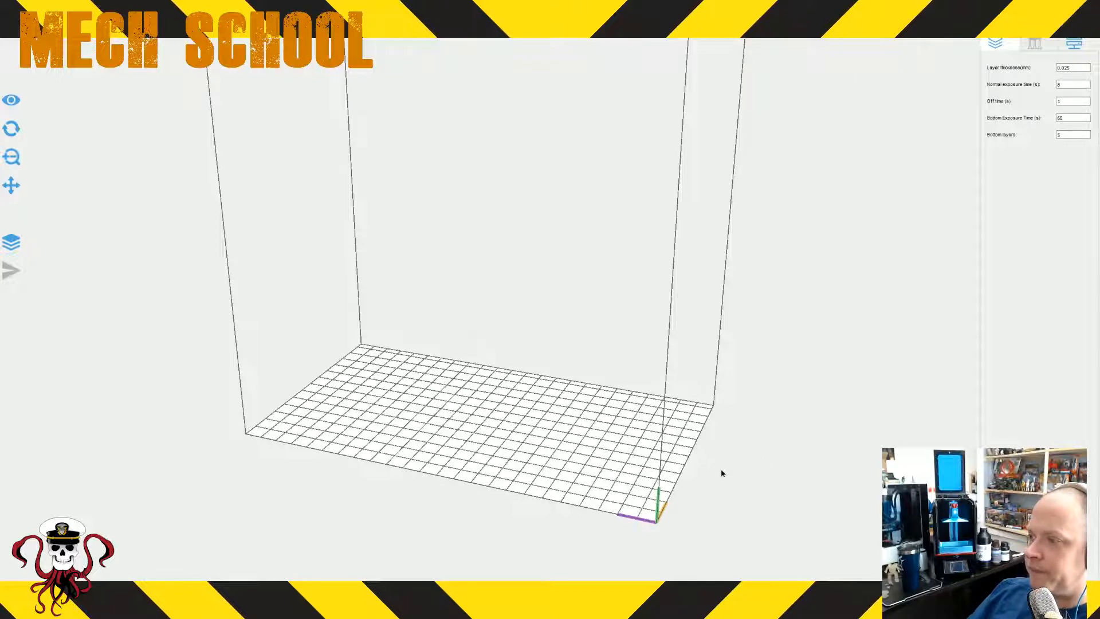
{"action": "mouse_move", "coordinate": [647, 462]}
{"action": "middle_mouse_down"}
{"action": "mouse_move", "coordinate": [664, 448]}
{"action": "mouse_move", "coordinate": [665, 462]}
{"action": "middle_mouse_up"}
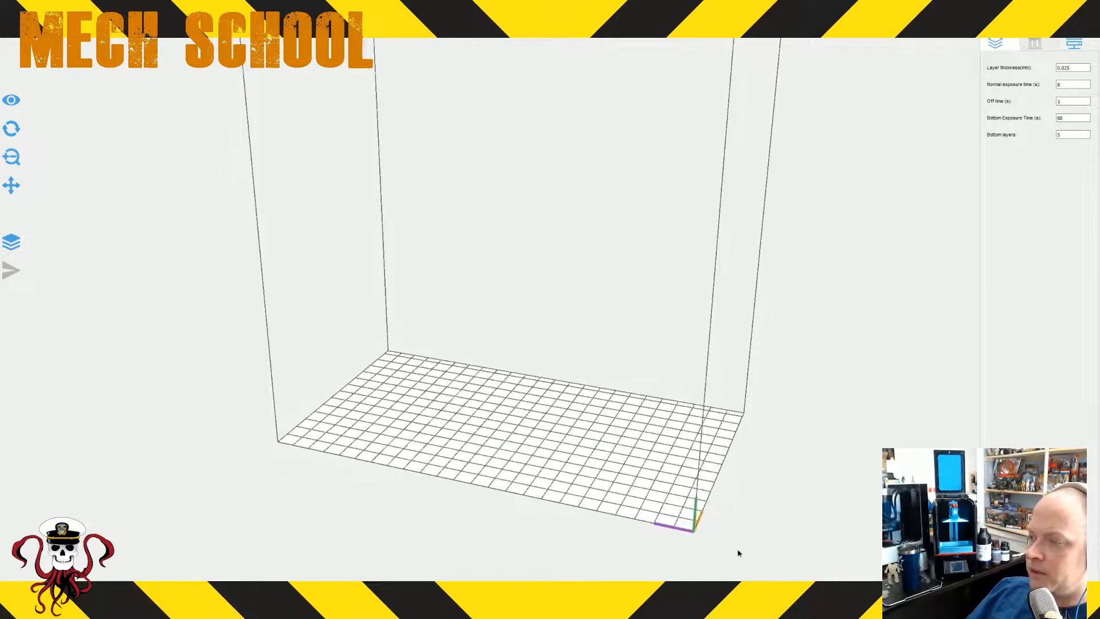
{"action": "left_click_drag", "start_coordinate": [738, 553], "coordinate": [776, 494]}
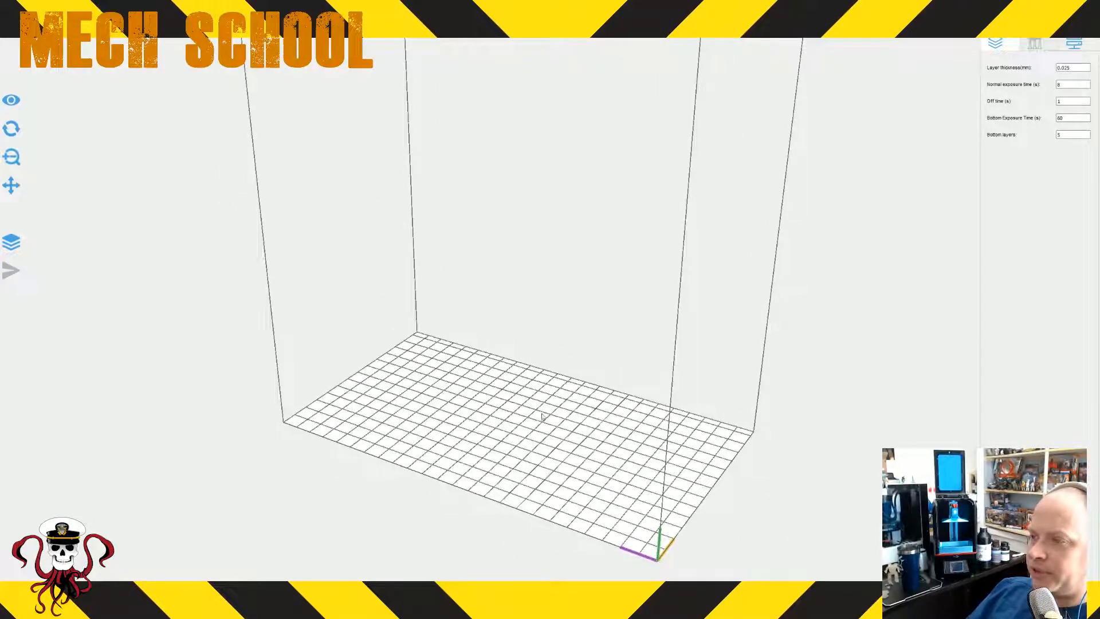
{"action": "scroll", "coordinate": [542, 416], "scroll_direction": "down", "scroll_amount": 5}
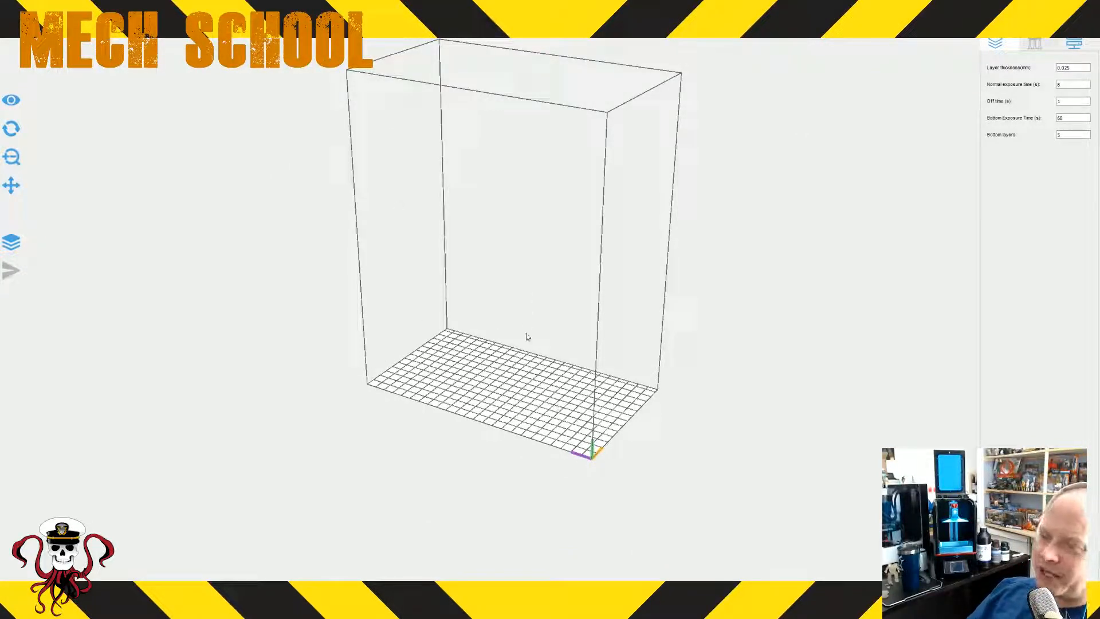
{"action": "left_click_drag", "start_coordinate": [520, 233], "coordinate": [509, 292]}
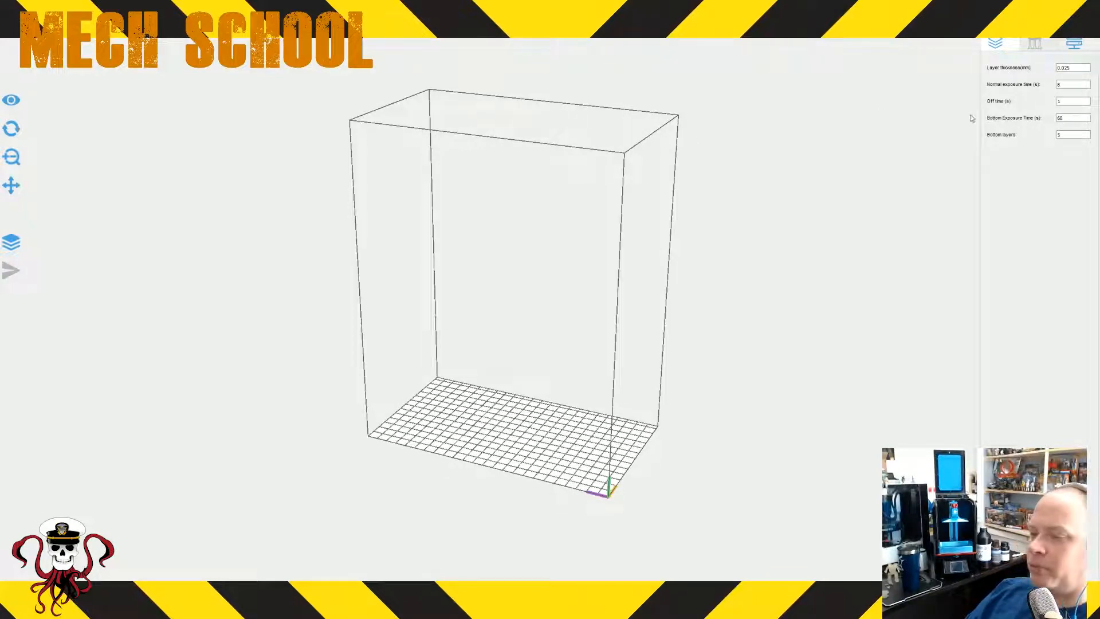
- Switch to the Anycubic Photon Best Resin Settings spreadsheet and highlight the Monocure Rapid Clear rows to read their exposure settings
{"action": "key", "text": "alt+Tab"}
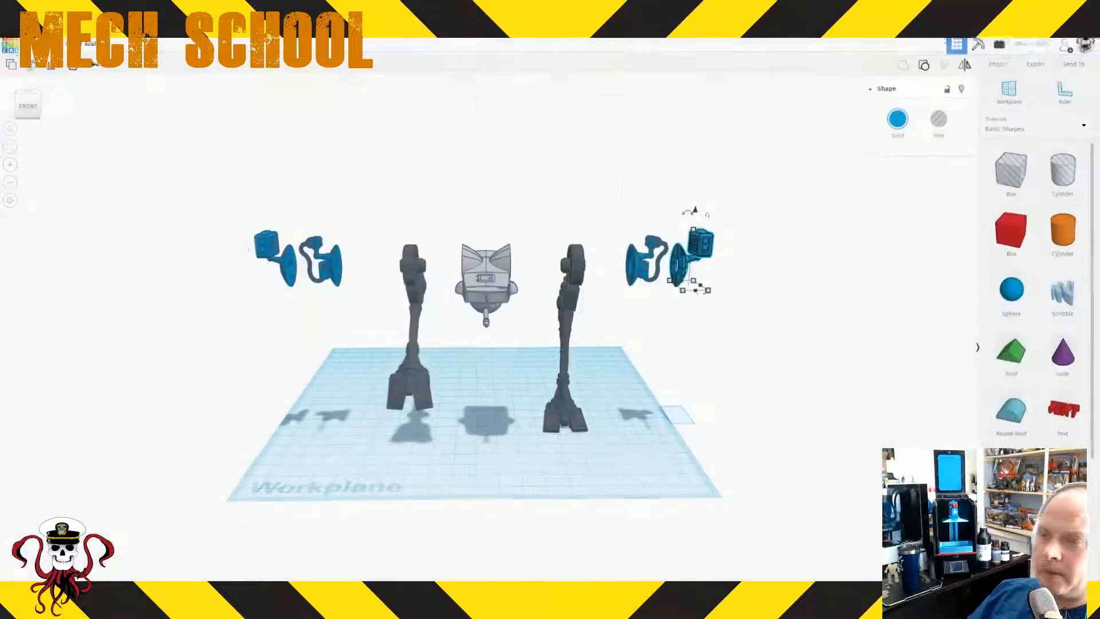
{"action": "key", "text": "ctrl+Tab"}
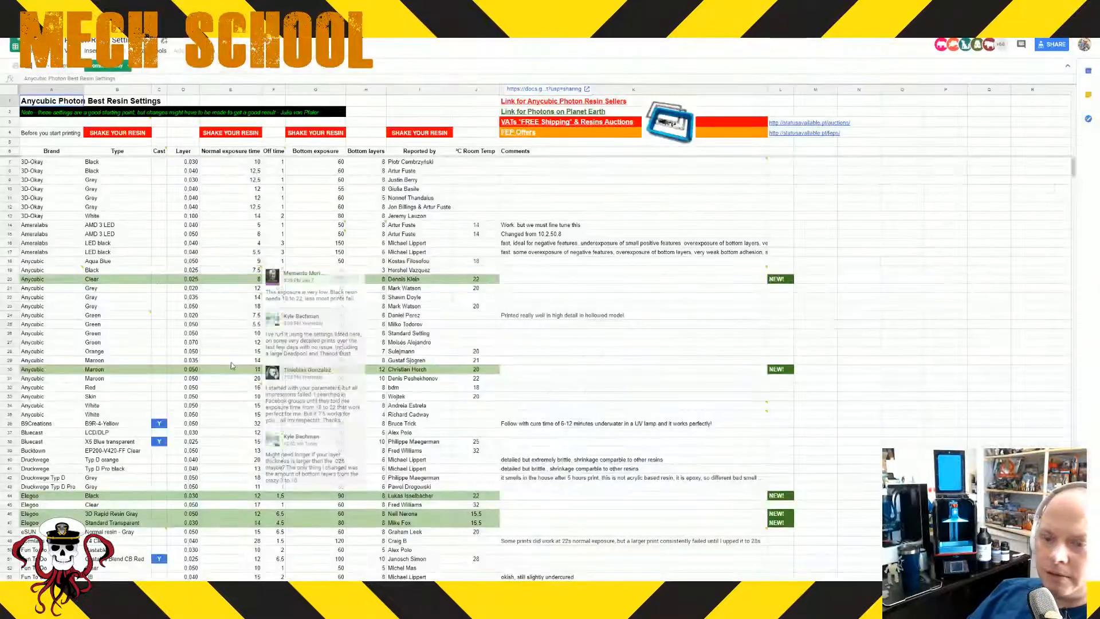
{"action": "scroll", "coordinate": [231, 362], "scroll_direction": "down", "scroll_amount": 5}
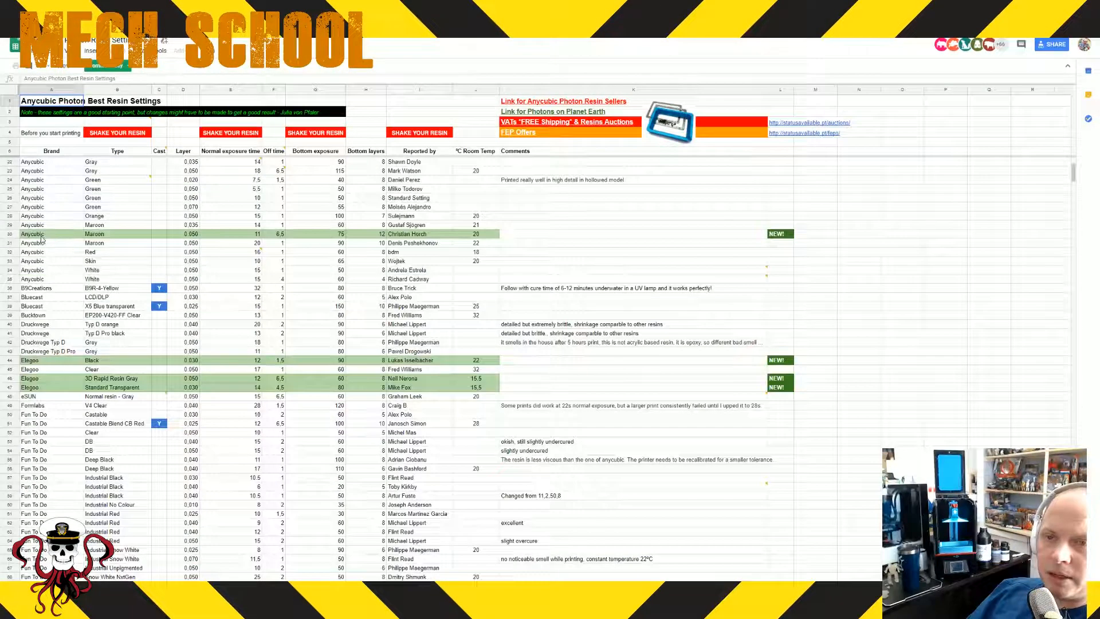
{"action": "scroll", "coordinate": [41, 238], "scroll_direction": "down", "scroll_amount": 19}
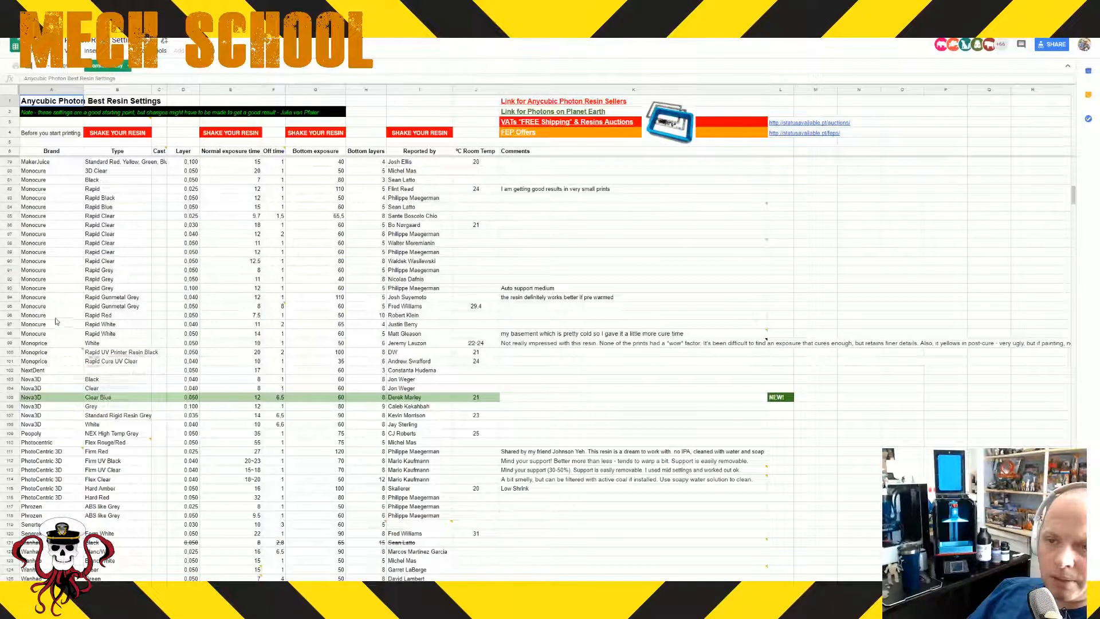
{"action": "left_click", "coordinate": [9, 216]}
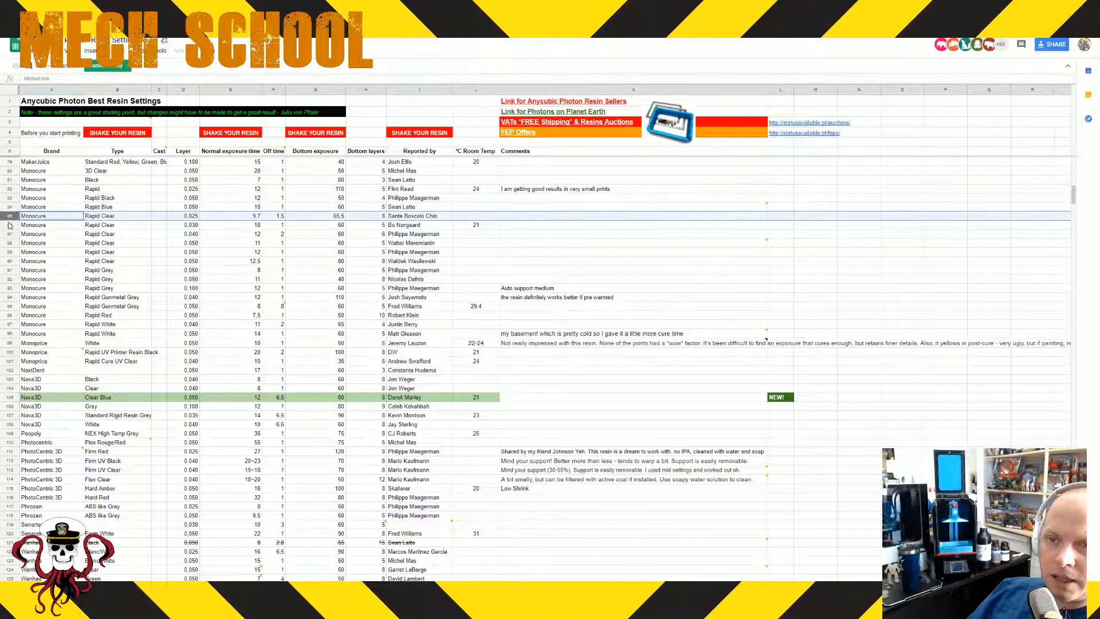
{"action": "left_click", "coordinate": [9, 262], "text": "shift"}
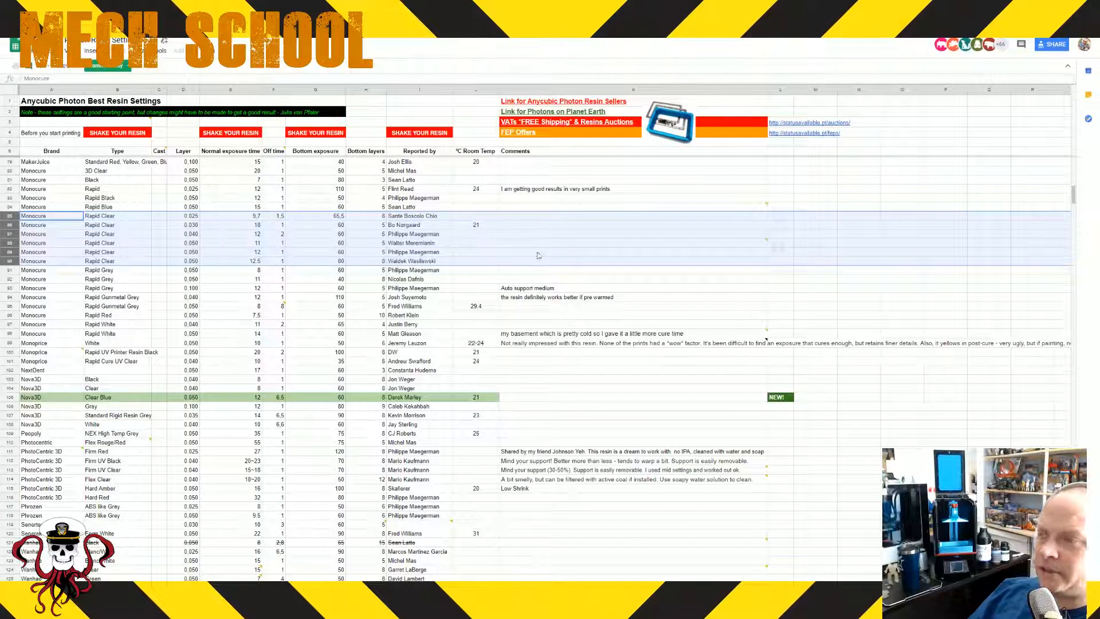
- Return to ChiTu DLP Slicer and load Torso_Back.stl and Torso_Front.stl from the Correct folder
{"action": "key", "text": "alt+Tab"}
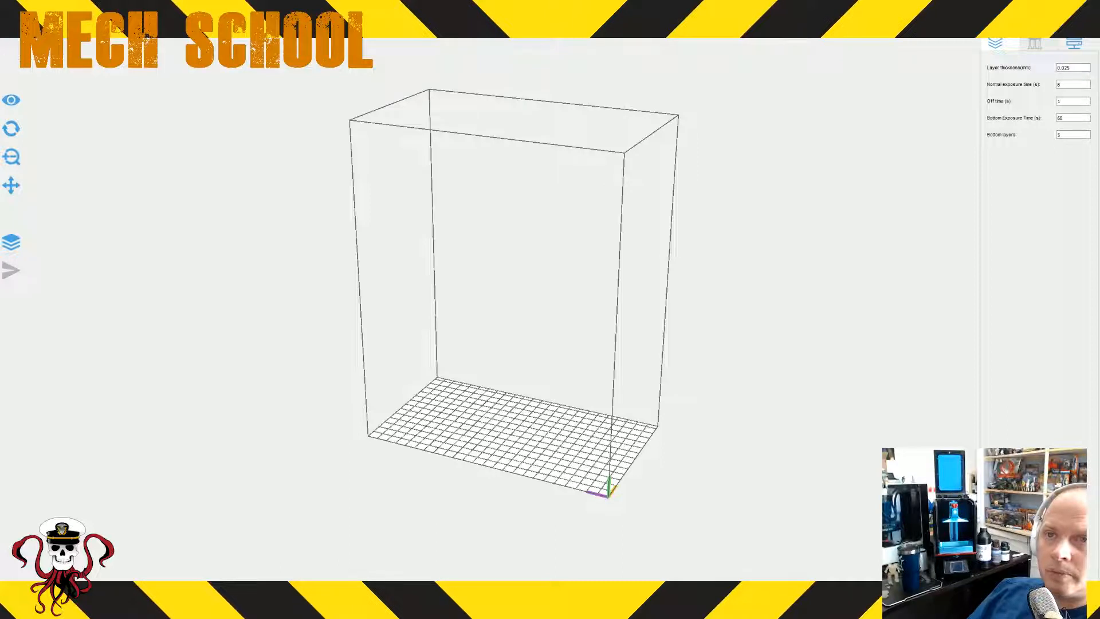
{"action": "key", "text": "ctrl+o"}
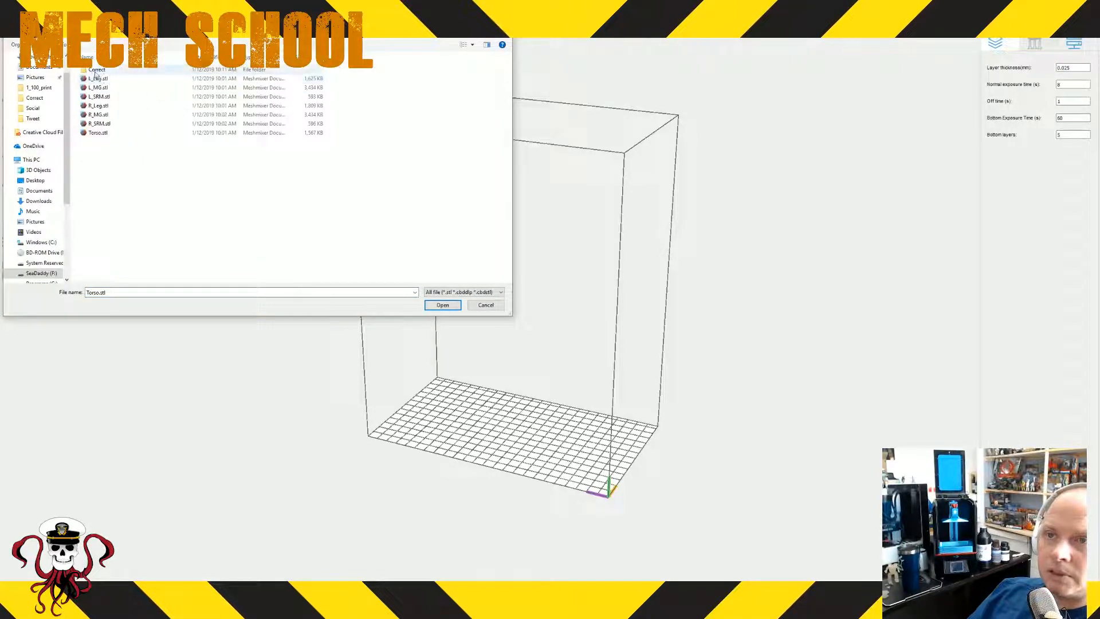
{"action": "double_click", "coordinate": [96, 70]}
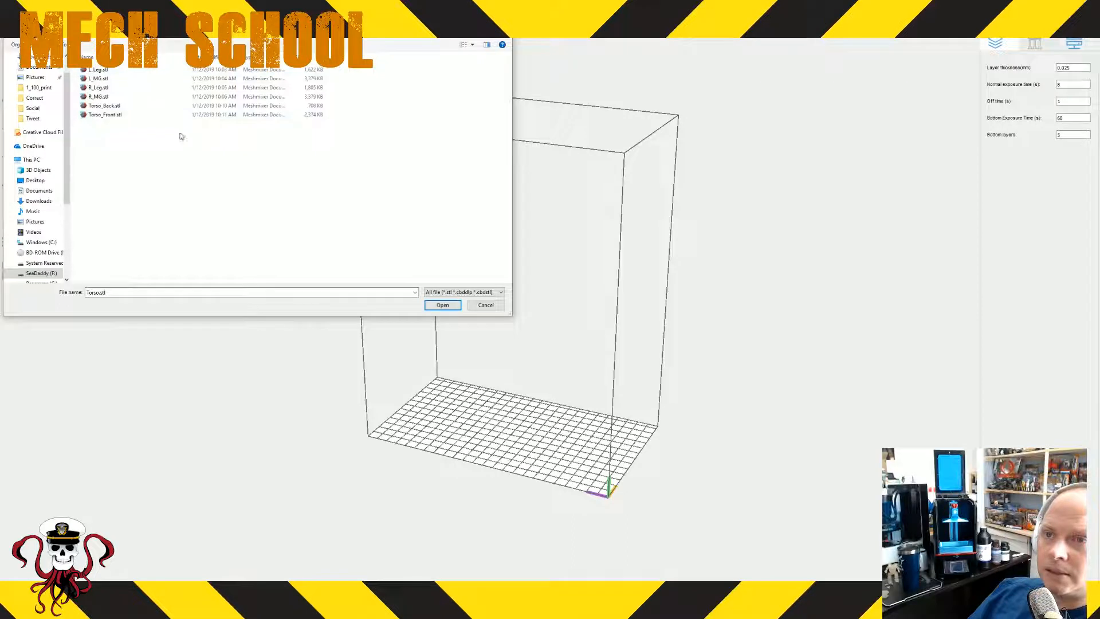
{"action": "double_click", "coordinate": [106, 106]}
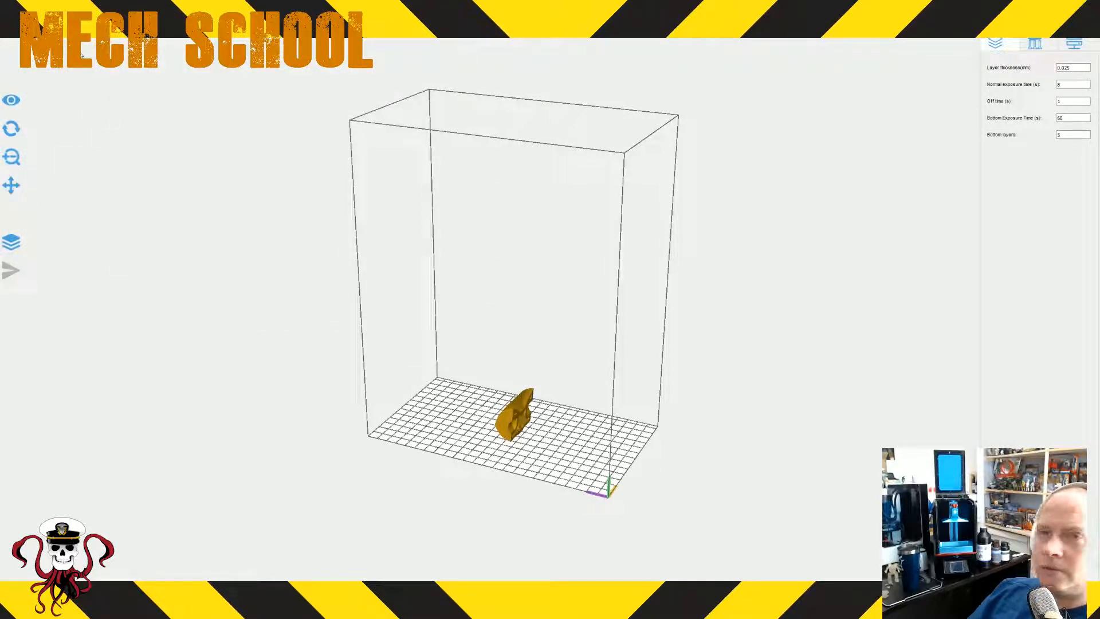
{"action": "left_click", "coordinate": [8, 18]}
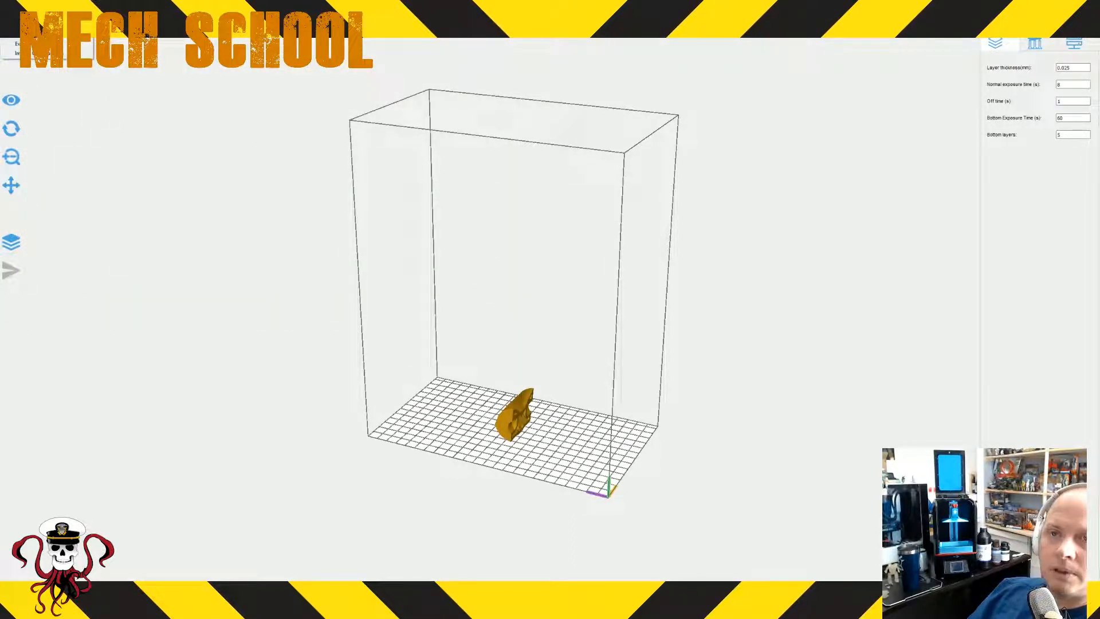
{"action": "left_click", "coordinate": [23, 53]}
{"action": "double_click", "coordinate": [105, 115]}
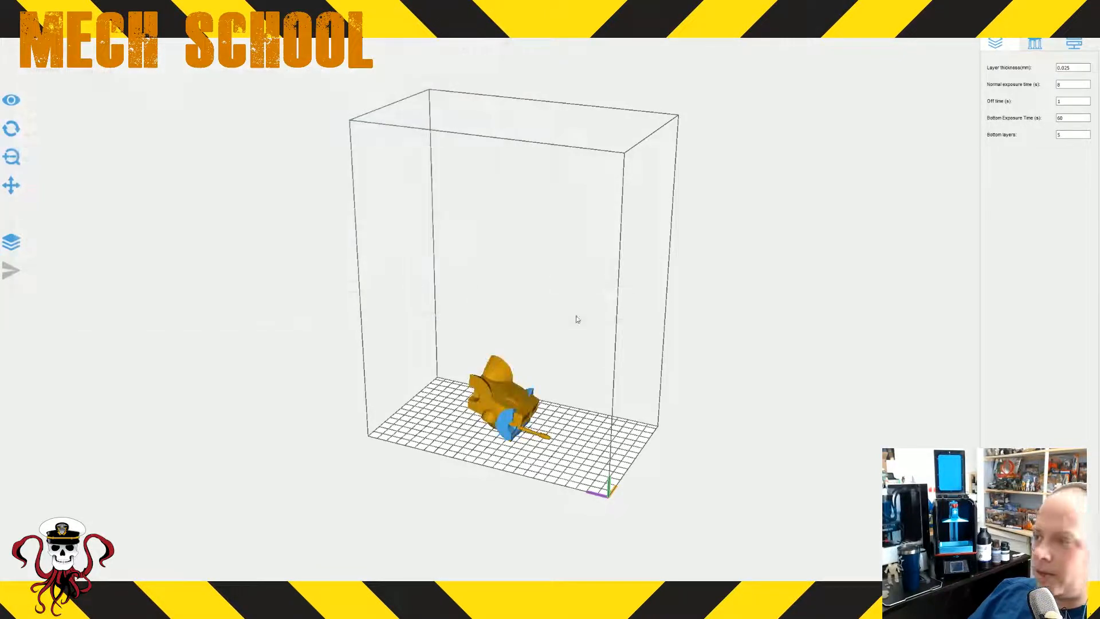
- Select the torso's front section on the build plate and set its X rotation to 320°
{"action": "left_click_drag", "start_coordinate": [598, 435], "coordinate": [625, 457]}
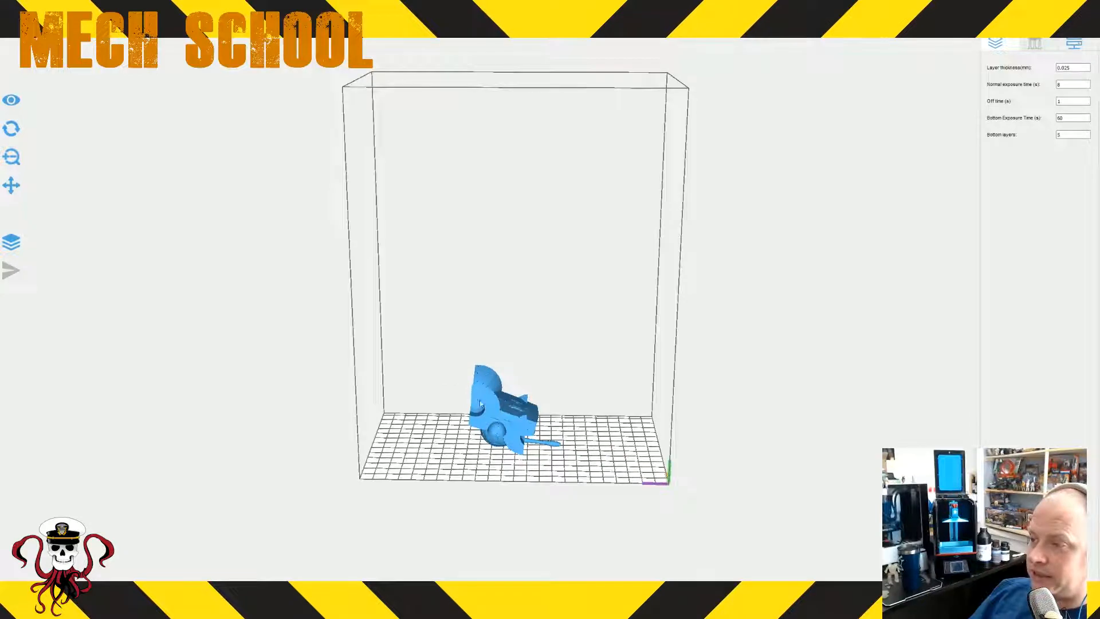
{"action": "left_click", "coordinate": [486, 405]}
{"action": "left_click_drag", "start_coordinate": [556, 424], "coordinate": [590, 411]}
{"action": "left_click", "coordinate": [490, 403]}
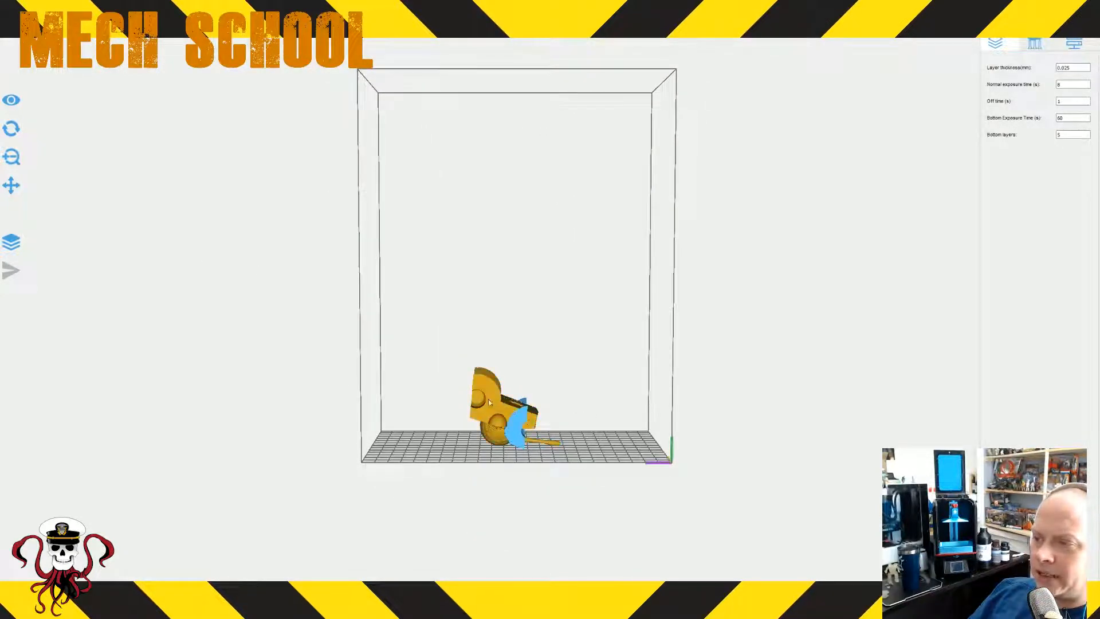
{"action": "left_click_drag", "start_coordinate": [474, 379], "coordinate": [451, 477]}
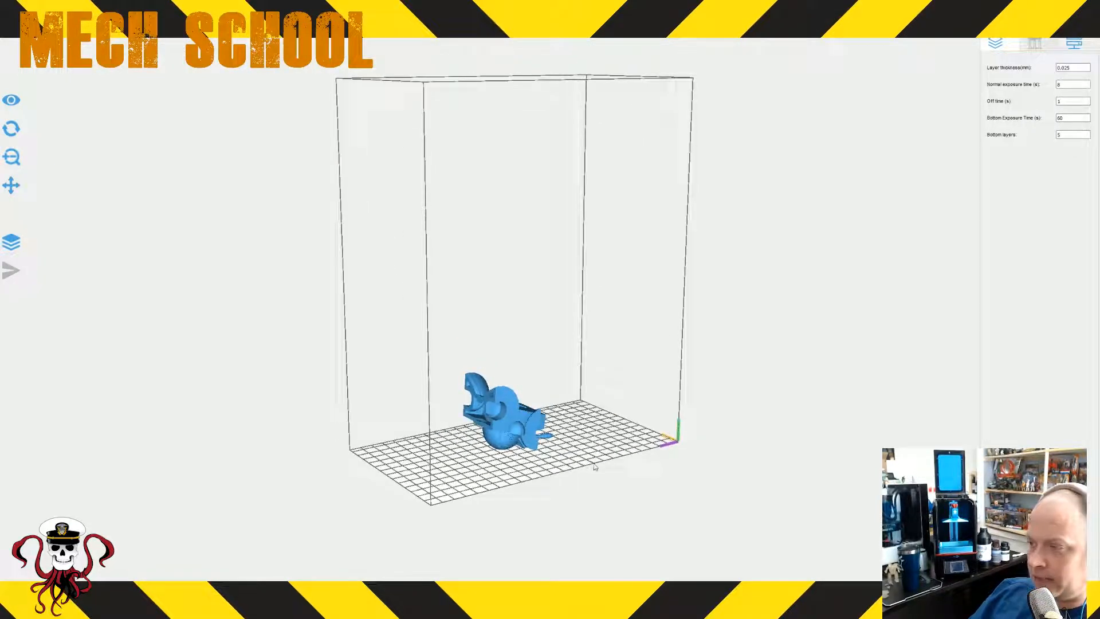
{"action": "left_click_drag", "start_coordinate": [596, 466], "coordinate": [478, 397]}
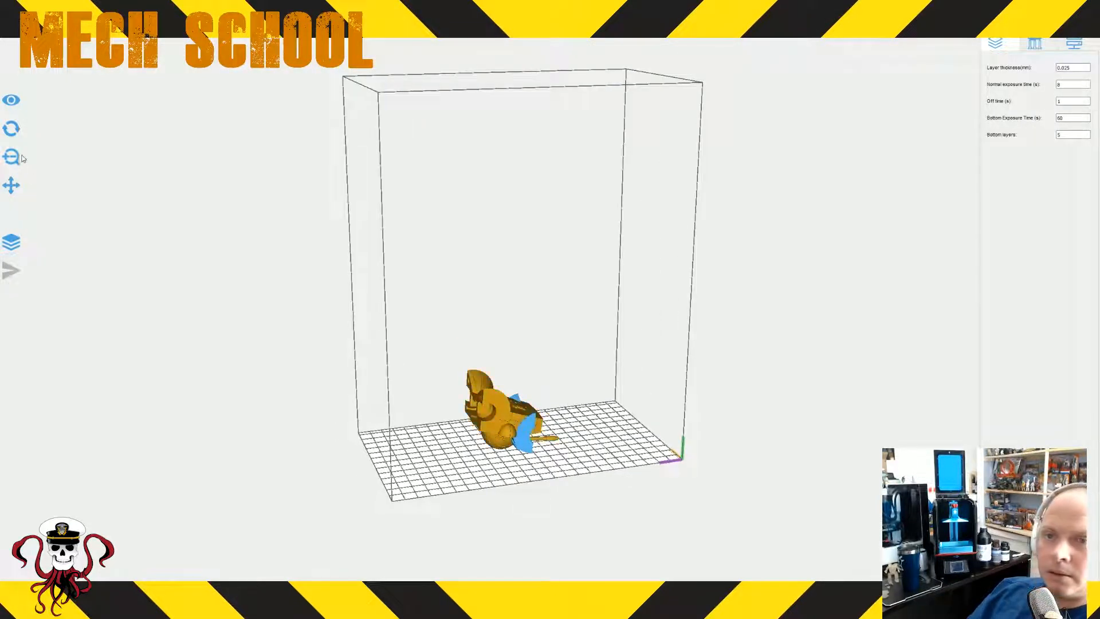
{"action": "left_click", "coordinate": [11, 128]}
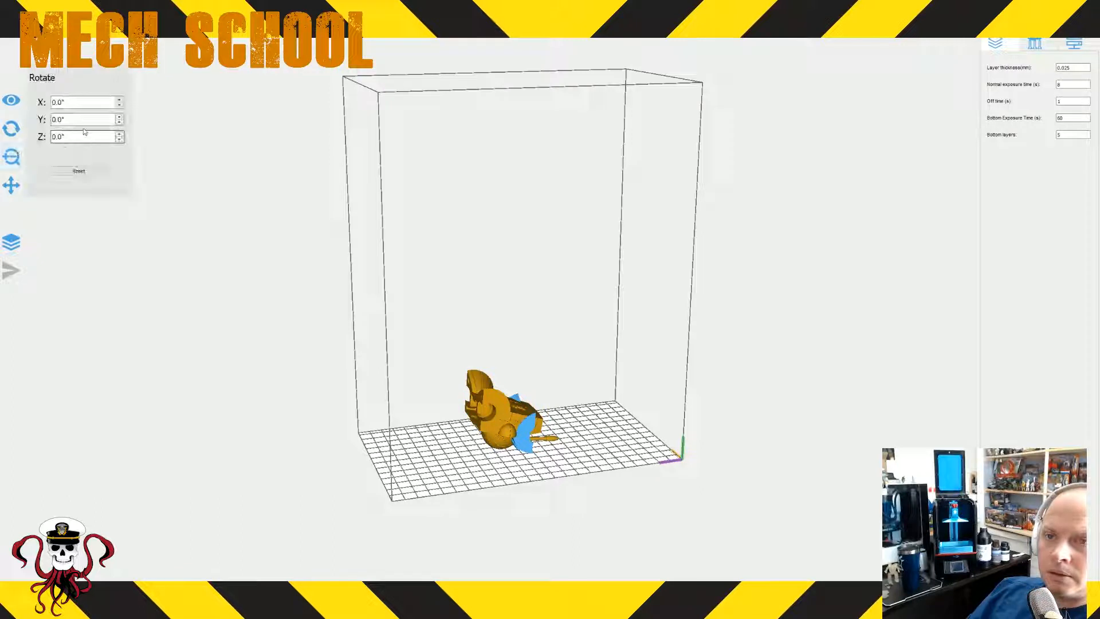
{"action": "left_click", "coordinate": [119, 99]}
{"action": "left_click", "coordinate": [119, 99]}
{"action": "left_click", "coordinate": [119, 100]}
{"action": "left_click_drag", "start_coordinate": [89, 107], "coordinate": [30, 100]}
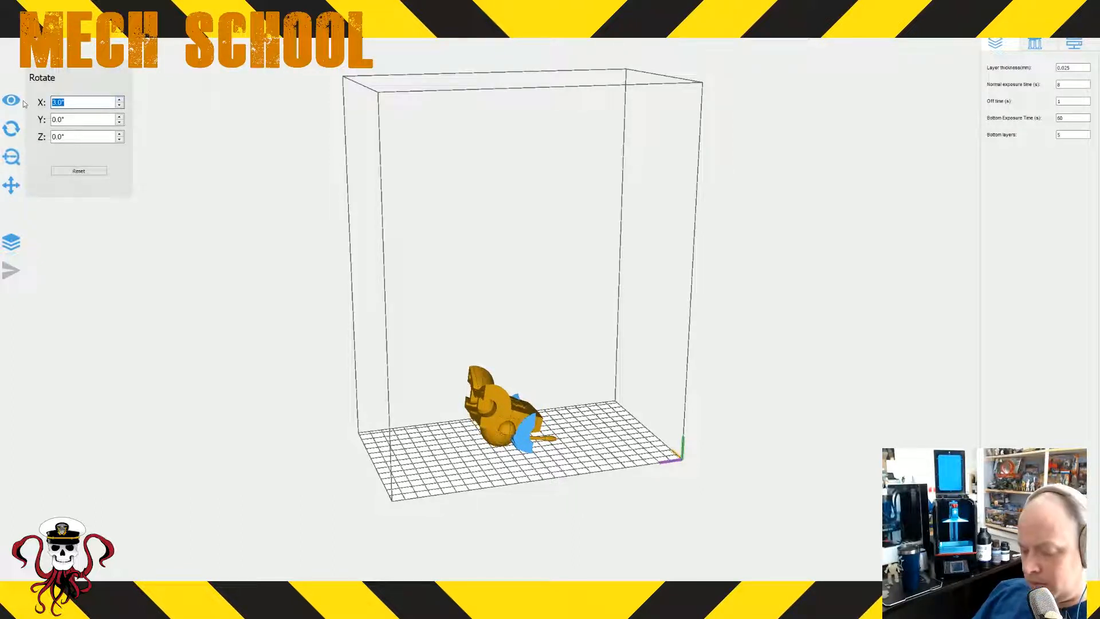
{"action": "type", "text": "320"}
{"action": "key", "text": "Return"}
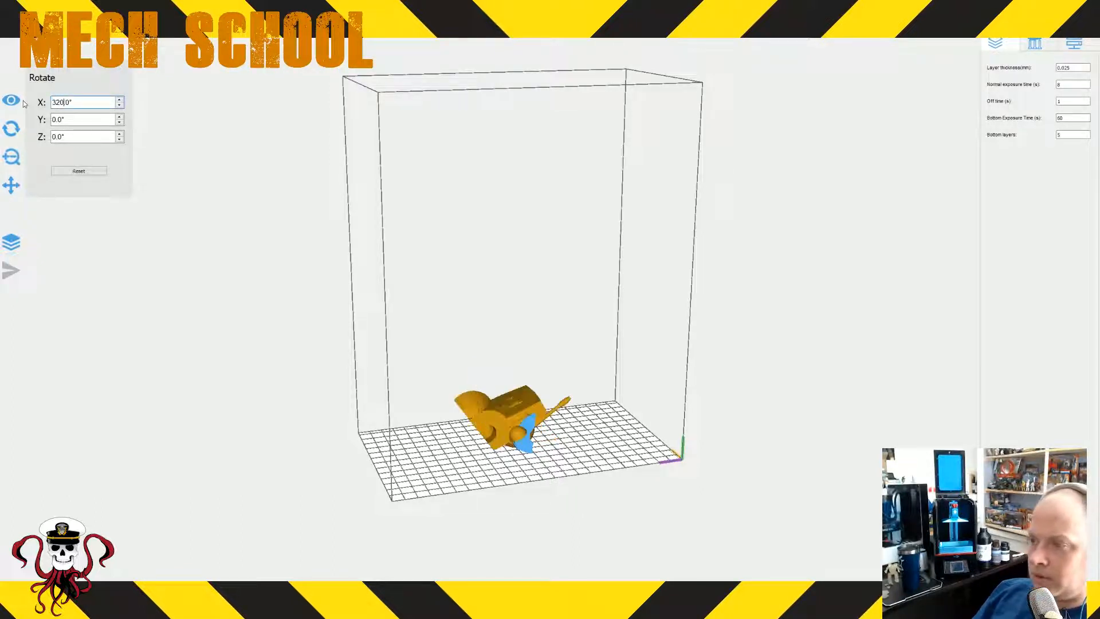
- Lower the torso front's X rotation in small increments to below 311° and check its tilt from the side
{"action": "left_click", "coordinate": [119, 105]}
{"action": "left_click", "coordinate": [119, 106]}
{"action": "left_click", "coordinate": [119, 106]}
{"action": "left_click", "coordinate": [119, 105]}
{"action": "left_click", "coordinate": [119, 105]}
{"action": "left_click", "coordinate": [120, 106]}
{"action": "left_click", "coordinate": [119, 106]}
{"action": "left_click", "coordinate": [119, 106]}
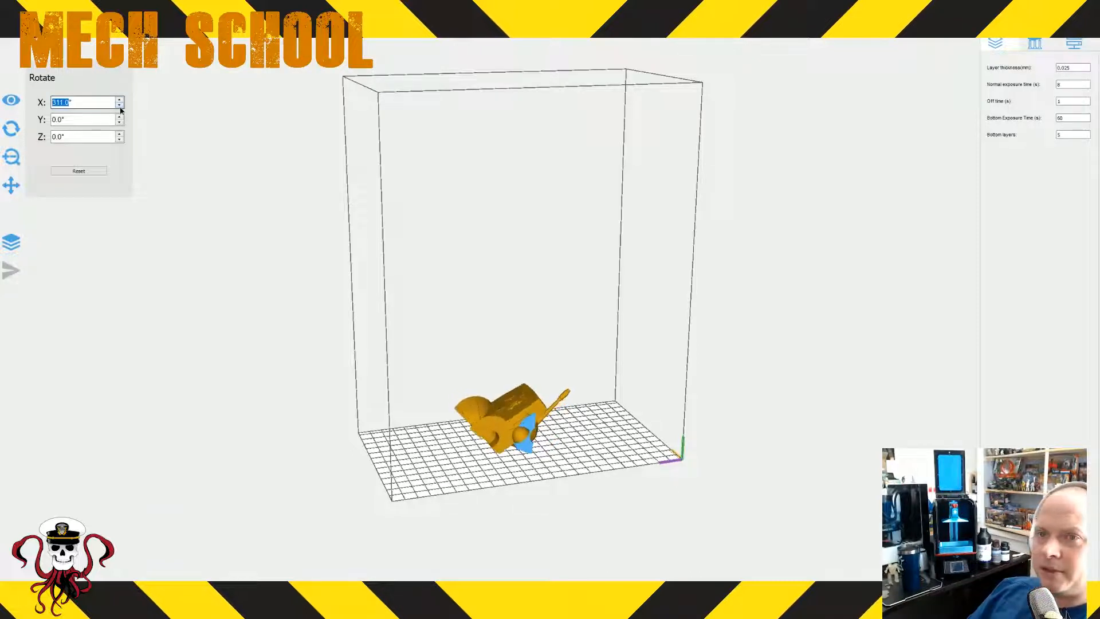
{"action": "left_click", "coordinate": [119, 106]}
{"action": "left_click", "coordinate": [120, 106]}
{"action": "left_click", "coordinate": [119, 106]}
{"action": "left_click", "coordinate": [119, 106]}
{"action": "right_click_drag", "start_coordinate": [670, 369], "coordinate": [628, 326]}
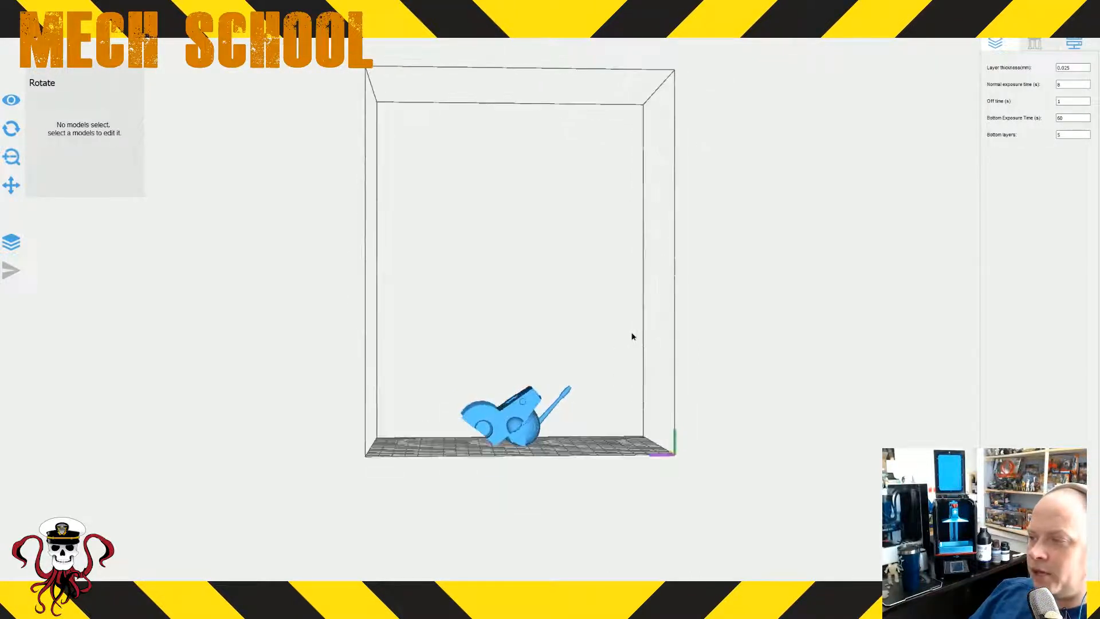
- Lower the torso front's X rotation in small increments to 287° and check its tilt from the side
{"action": "left_click", "coordinate": [517, 403]}
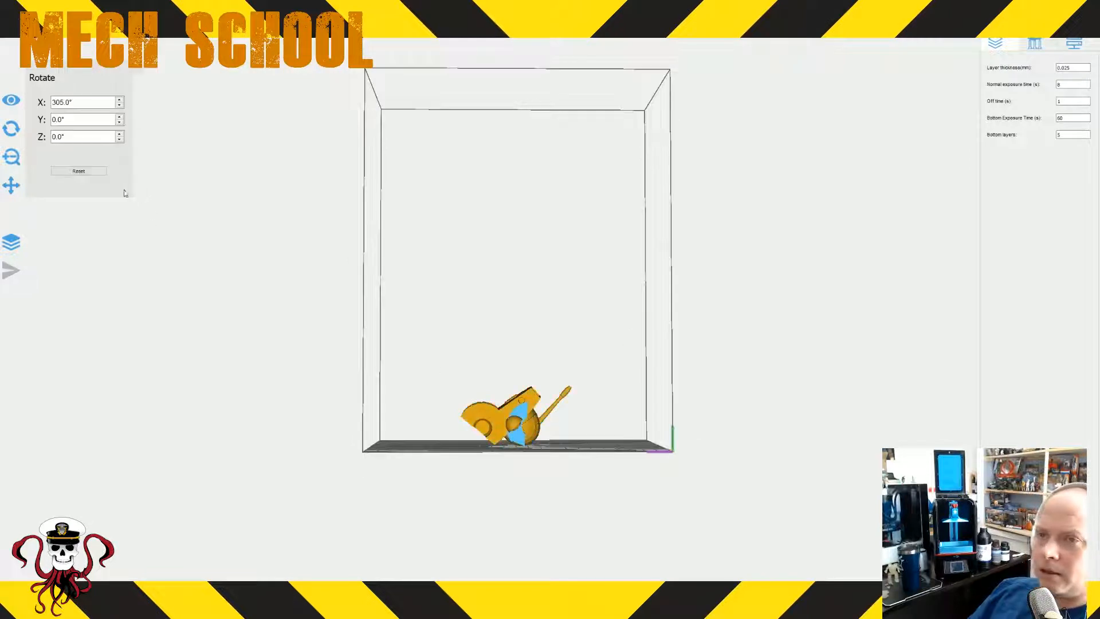
{"action": "left_click", "coordinate": [119, 106]}
{"action": "left_click", "coordinate": [120, 105]}
{"action": "left_click", "coordinate": [119, 105]}
{"action": "left_click", "coordinate": [119, 105]}
{"action": "left_click", "coordinate": [119, 105]}
{"action": "left_click", "coordinate": [119, 105]}
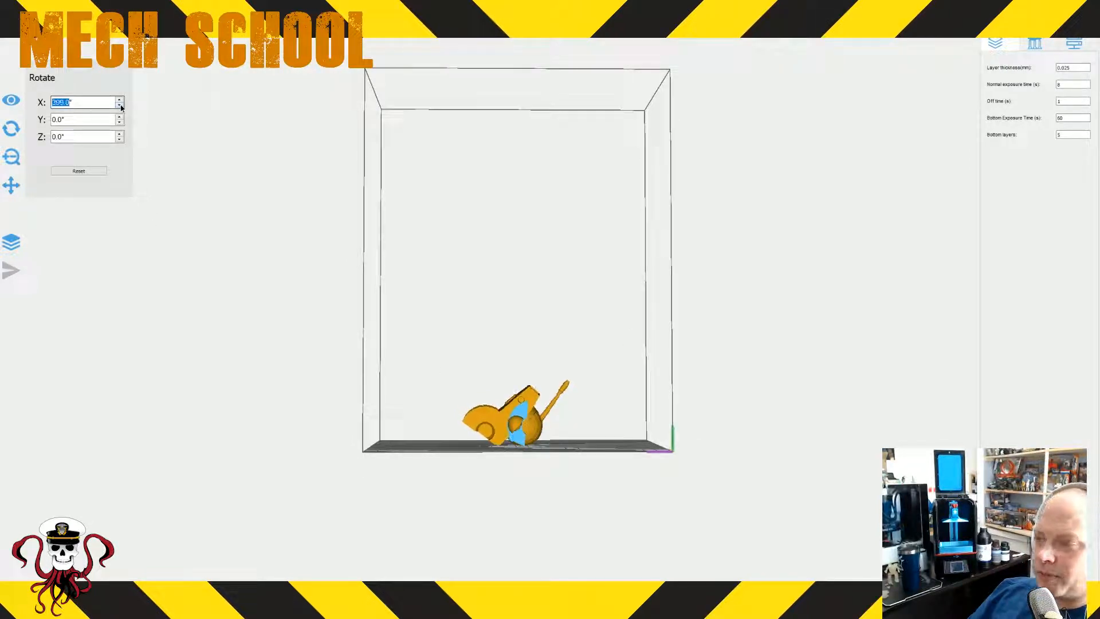
{"action": "left_click", "coordinate": [119, 105]}
{"action": "left_click", "coordinate": [119, 105]}
{"action": "left_click", "coordinate": [119, 105]}
{"action": "left_click", "coordinate": [119, 105]}
{"action": "left_click", "coordinate": [119, 105]}
{"action": "left_click", "coordinate": [119, 106]}
{"action": "left_click", "coordinate": [119, 105]}
{"action": "left_click", "coordinate": [119, 106]}
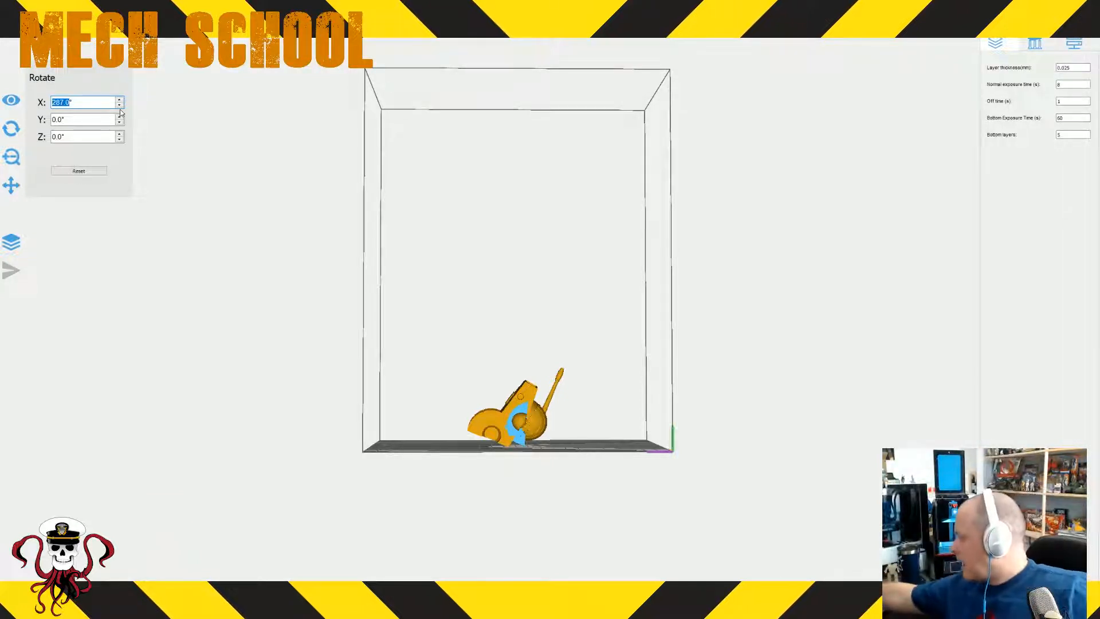
{"action": "mouse_move", "coordinate": [658, 430]}
{"action": "right_mouse_down"}
{"action": "mouse_move", "coordinate": [655, 457]}
{"action": "mouse_move", "coordinate": [661, 422]}
{"action": "mouse_move", "coordinate": [657, 433]}
{"action": "right_mouse_up"}
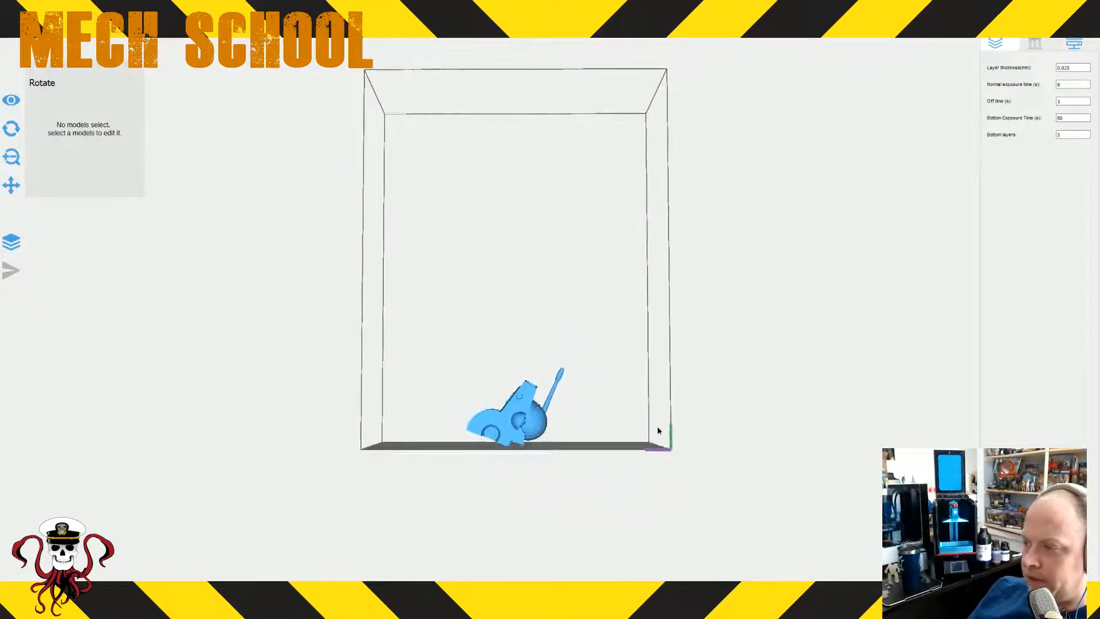
- Move the torso front away from the torso back on the build plate so the two parts stand apart
{"action": "left_click", "coordinate": [506, 418]}
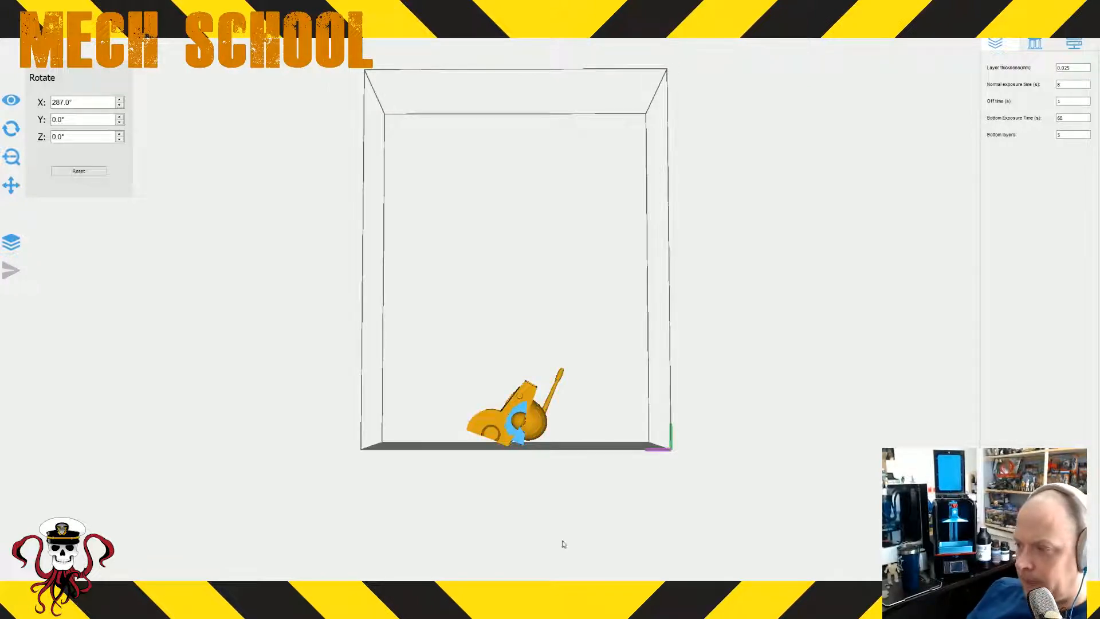
{"action": "right_click_drag", "start_coordinate": [563, 545], "coordinate": [570, 590]}
{"action": "left_click_drag", "start_coordinate": [503, 445], "coordinate": [579, 444]}
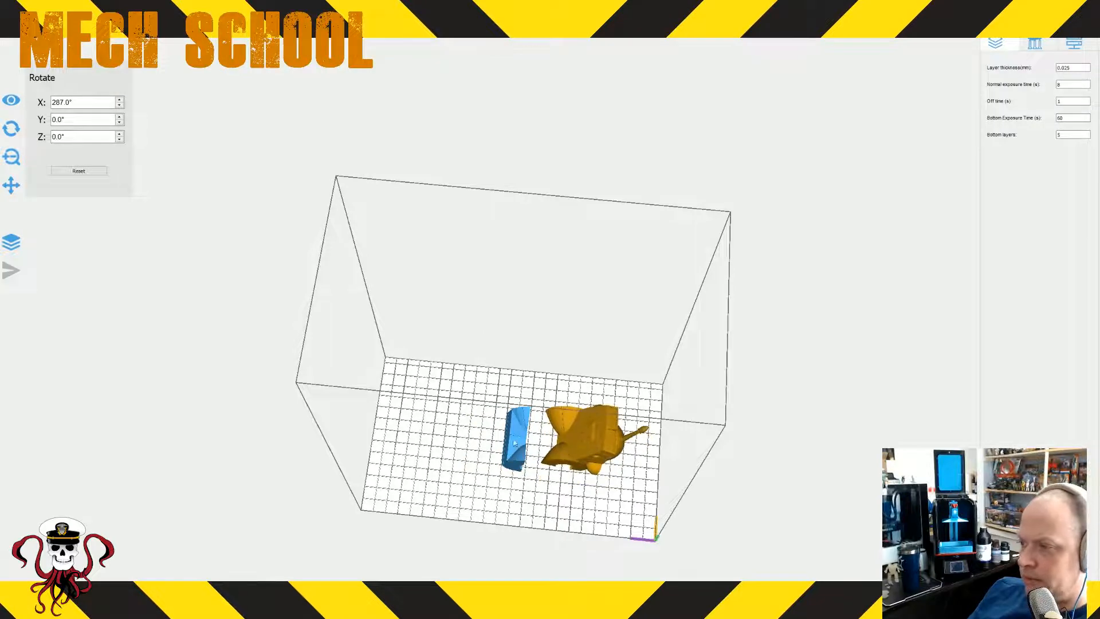
{"action": "left_click_drag", "start_coordinate": [514, 440], "coordinate": [502, 433]}
{"action": "right_click_drag", "start_coordinate": [537, 539], "coordinate": [584, 457]}
- Reset the torso front's rotation and set it to Y 45° and X 320°
{"action": "left_click", "coordinate": [567, 428]}
{"action": "left_click", "coordinate": [583, 429]}
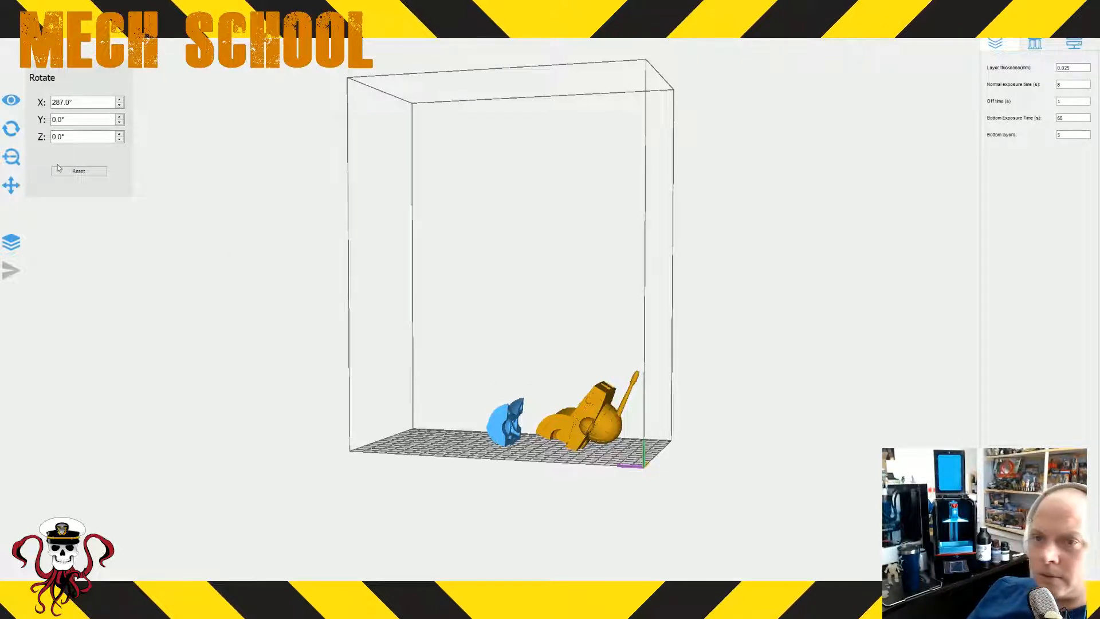
{"action": "left_click", "coordinate": [78, 171]}
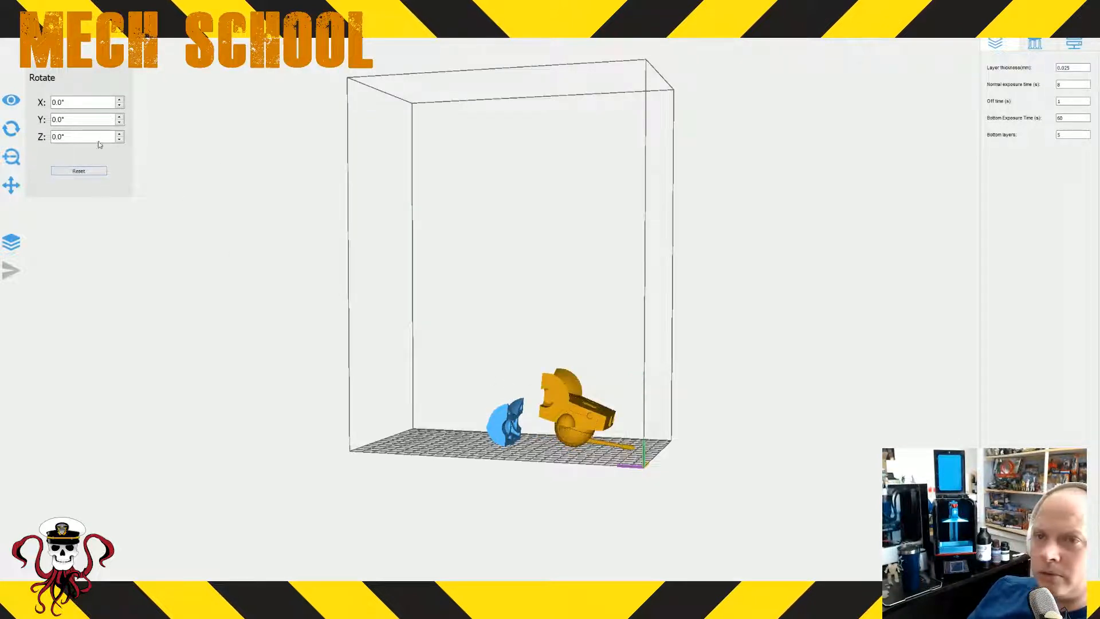
{"action": "left_click_drag", "start_coordinate": [79, 121], "coordinate": [39, 119]}
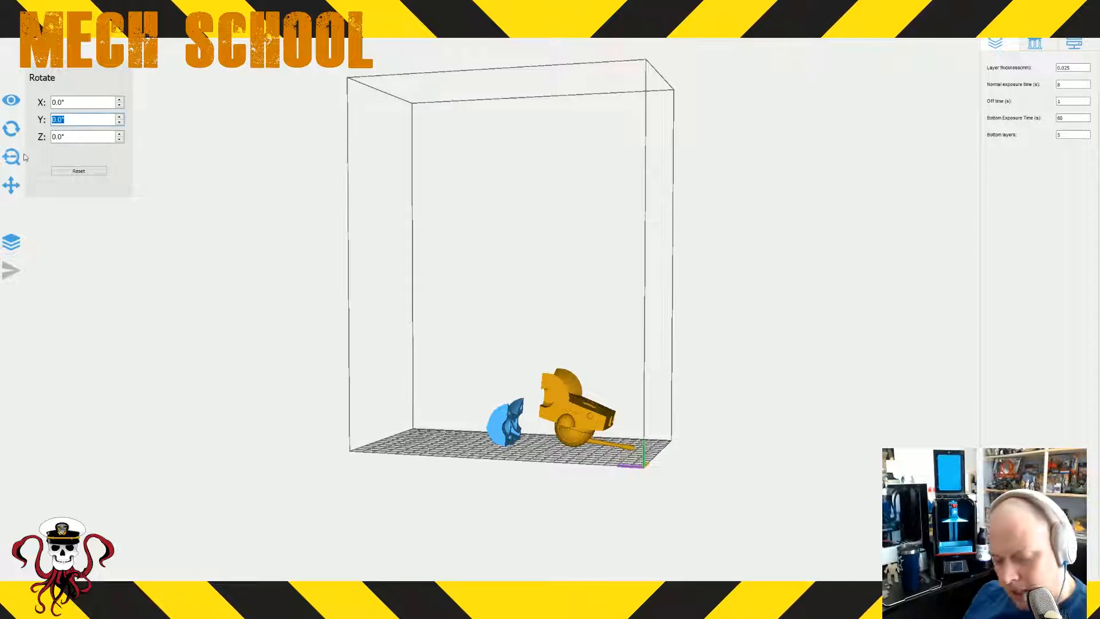
{"action": "type", "text": "45"}
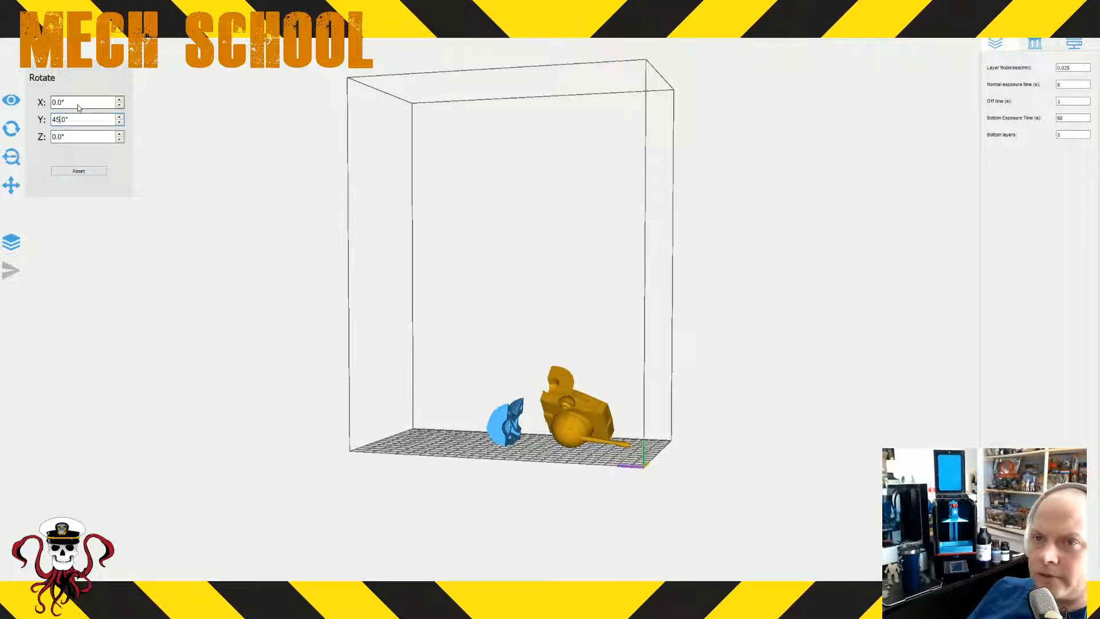
{"action": "left_click_drag", "start_coordinate": [78, 108], "coordinate": [43, 103]}
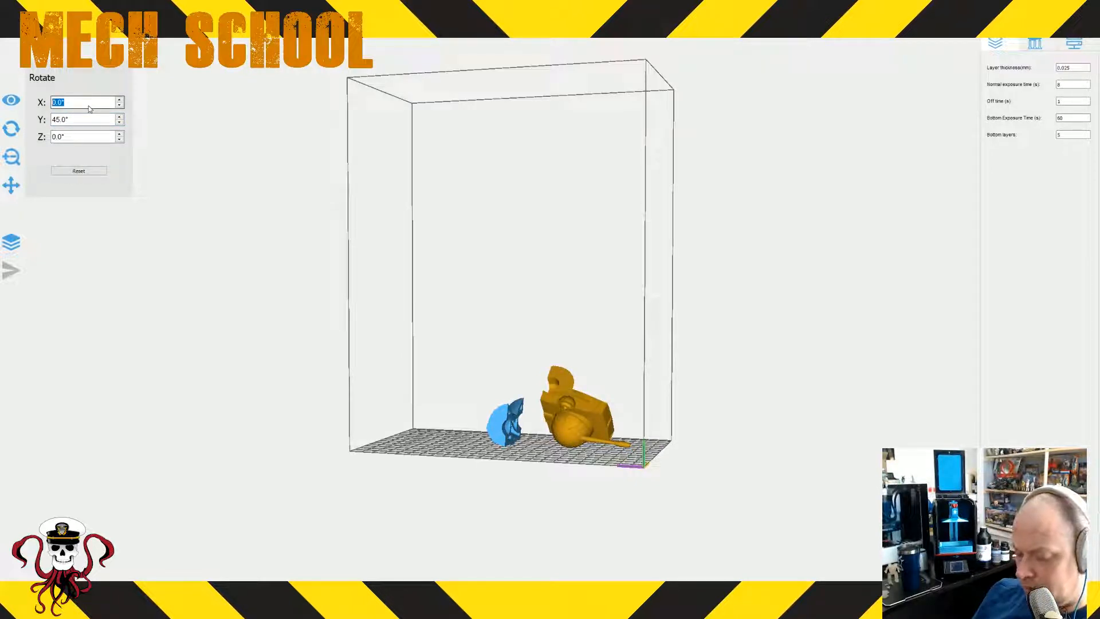
{"action": "type", "text": "320"}
{"action": "key", "text": "Return"}
- Lower the torso front's X rotation to 302° and examine the tilt of both parts from several sides
{"action": "left_click_drag", "start_coordinate": [385, 364], "coordinate": [507, 444]}
{"action": "left_click", "coordinate": [449, 428]}
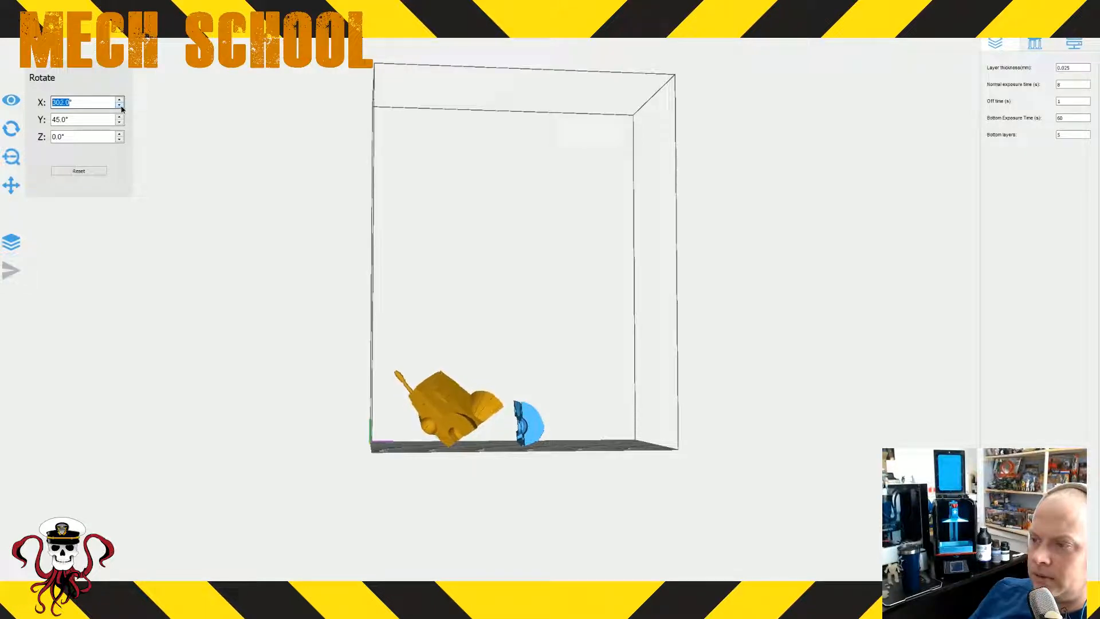
{"action": "left_click_drag", "start_coordinate": [161, 220], "coordinate": [332, 227]}
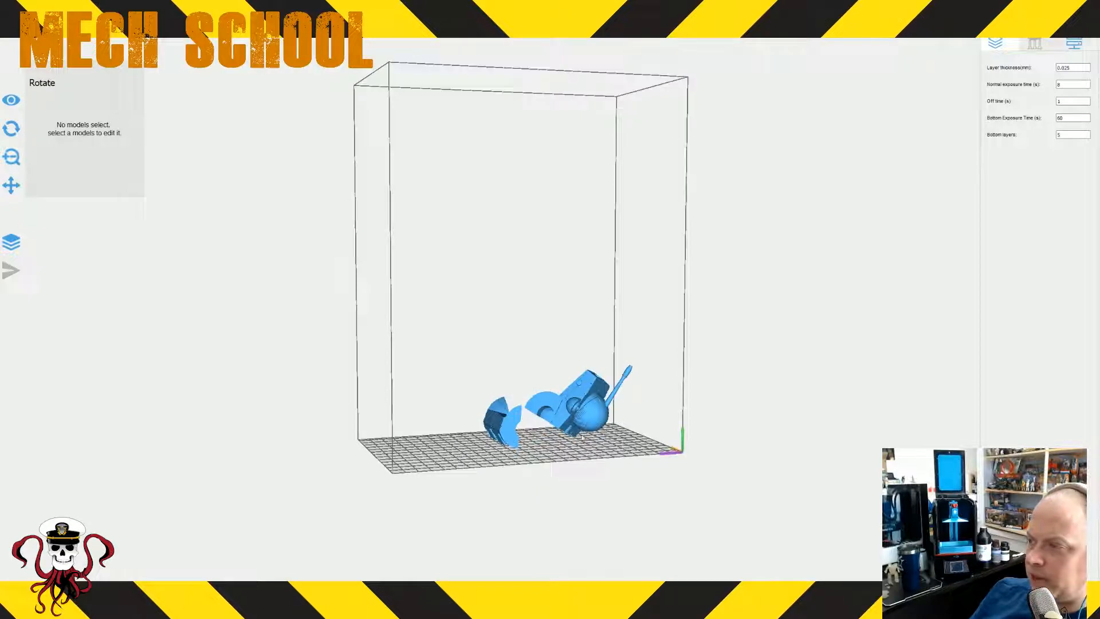
{"action": "scroll", "coordinate": [609, 425], "scroll_direction": "up", "scroll_amount": 6}
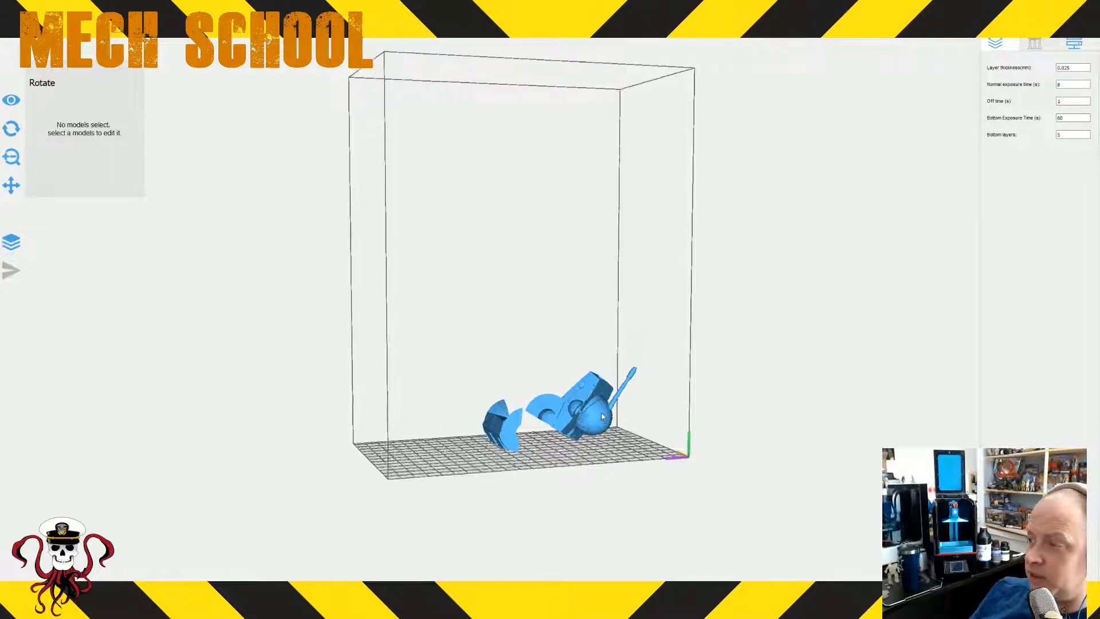
{"action": "left_click_drag", "start_coordinate": [650, 488], "coordinate": [482, 516]}
{"action": "left_click", "coordinate": [480, 514]}
{"action": "left_click", "coordinate": [477, 565]}
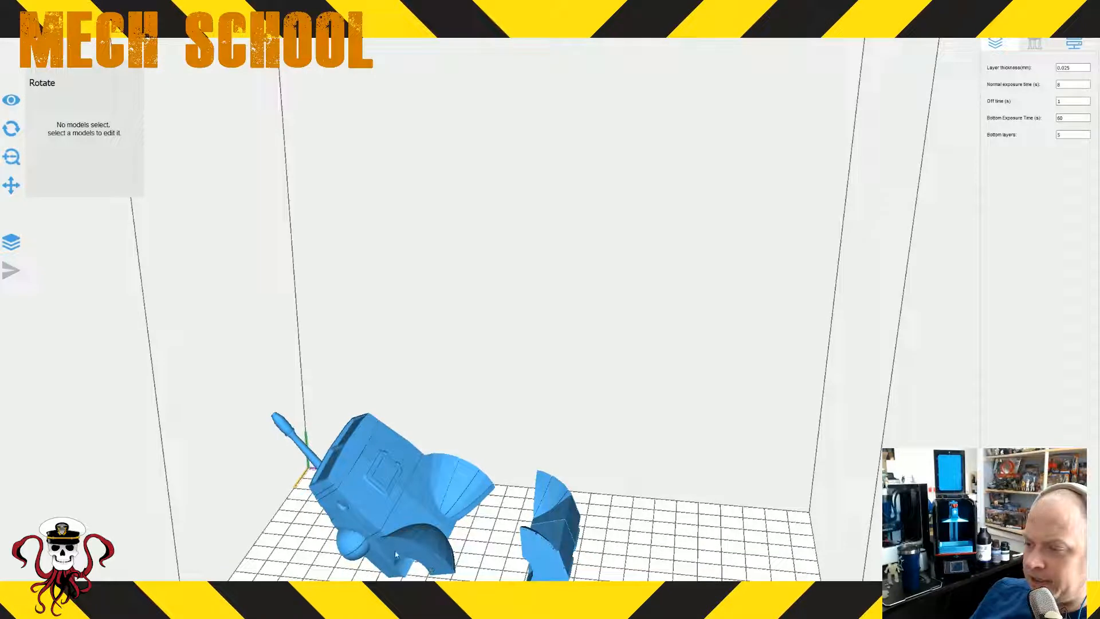
{"action": "mouse_move", "coordinate": [498, 573]}
{"action": "left_mouse_down"}
{"action": "mouse_move", "coordinate": [437, 575]}
{"action": "mouse_move", "coordinate": [569, 570]}
{"action": "mouse_move", "coordinate": [514, 551]}
{"action": "mouse_move", "coordinate": [491, 565]}
{"action": "left_mouse_up"}
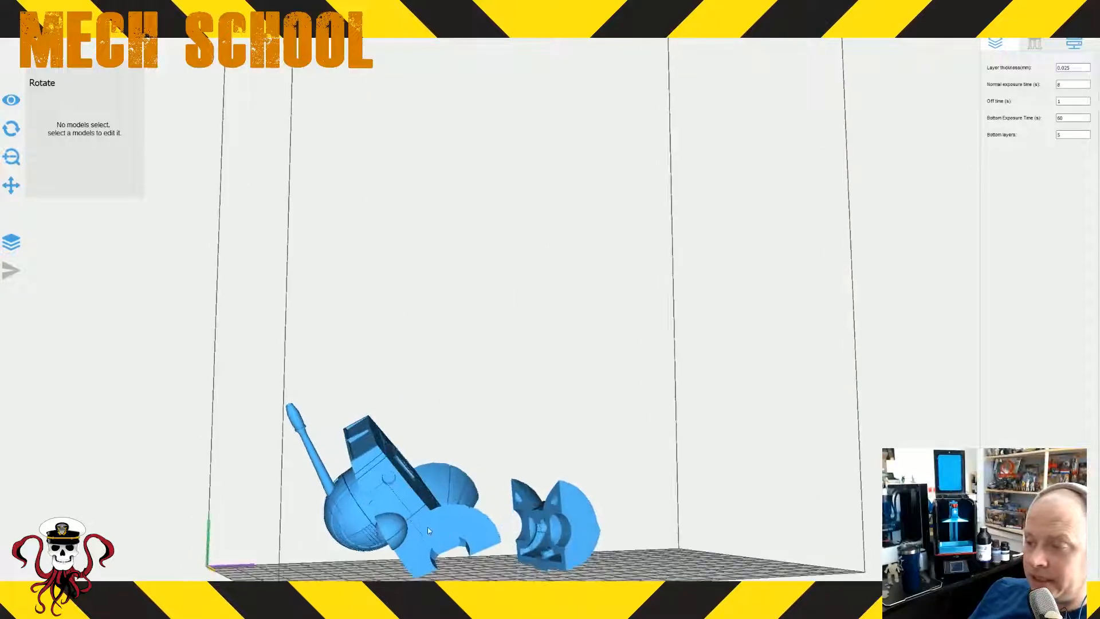
{"action": "left_click_drag", "start_coordinate": [461, 500], "coordinate": [452, 523]}
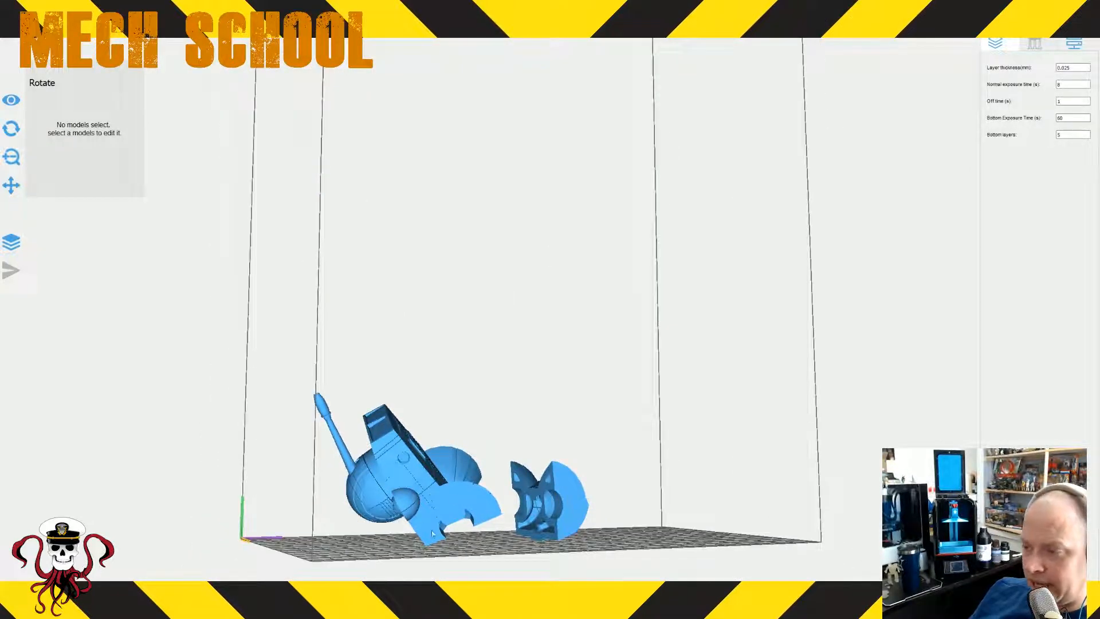
- Rotate the torso back to Y 6.5° and Z 3°, and the torso front to Y 45° and Z 33°
{"action": "left_click", "coordinate": [534, 535]}
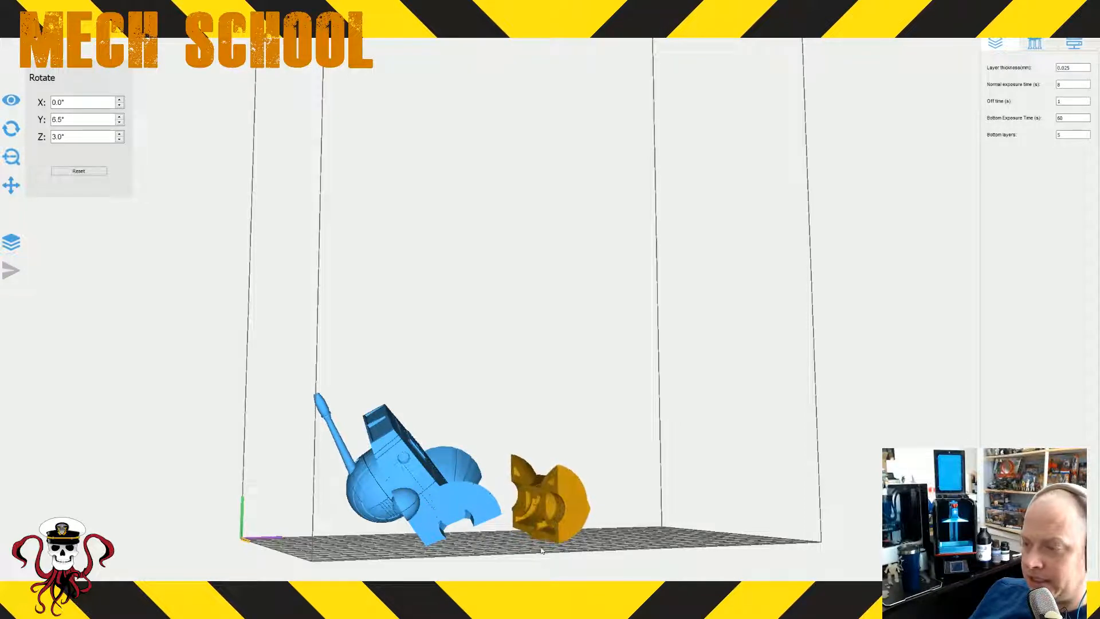
{"action": "left_click_drag", "start_coordinate": [510, 551], "coordinate": [573, 548]}
{"action": "left_click", "coordinate": [561, 493]}
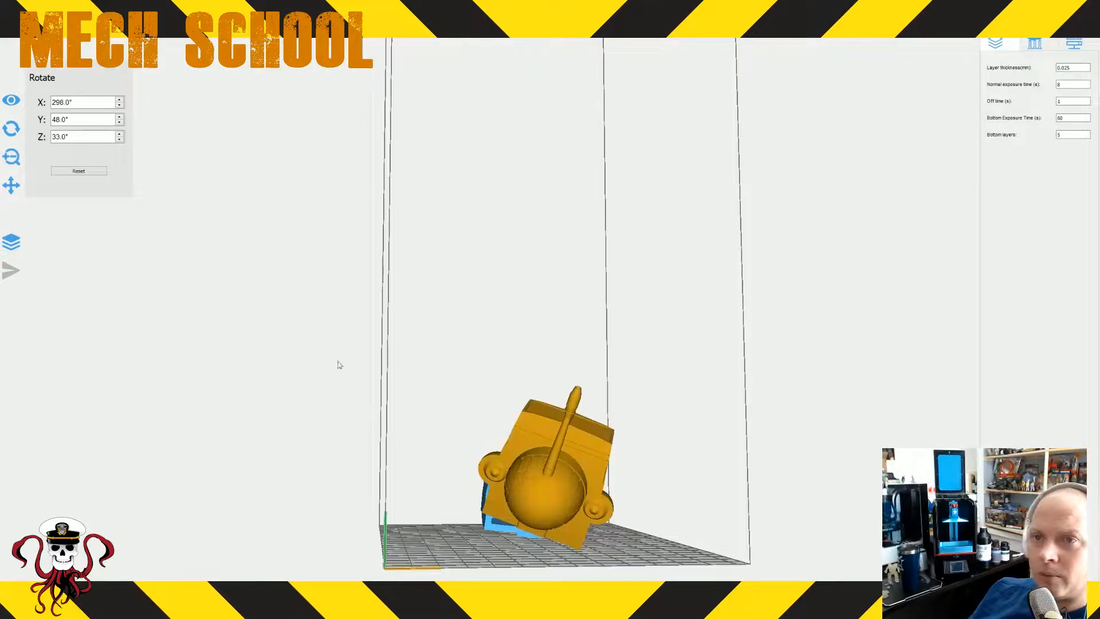
{"action": "type", "text": "45"}
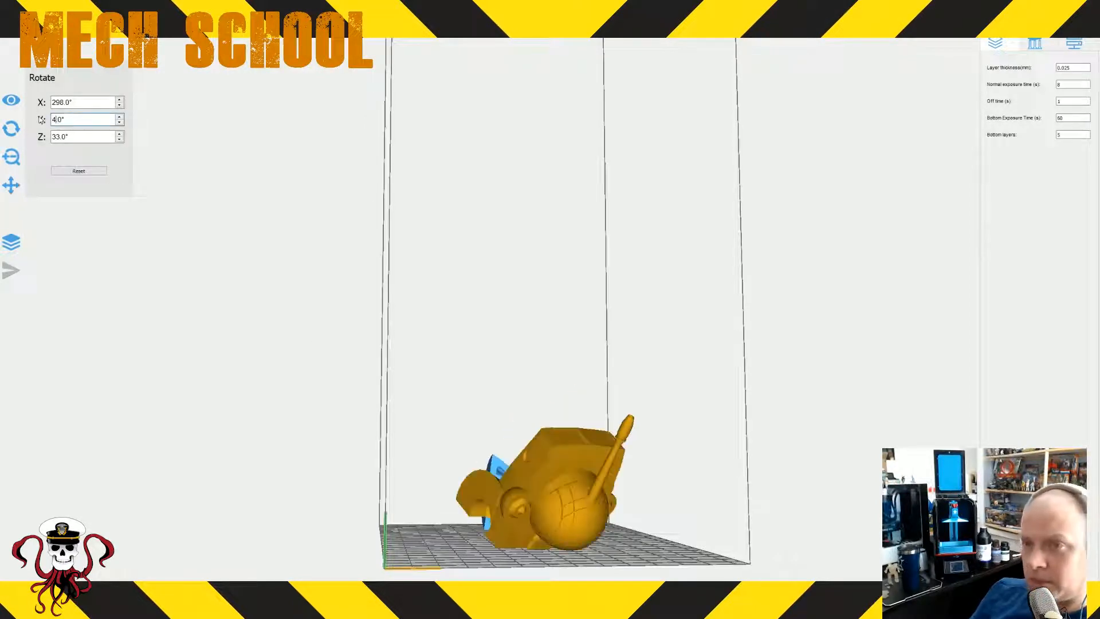
{"action": "left_click", "coordinate": [651, 557]}
{"action": "right_click_drag", "start_coordinate": [651, 558], "coordinate": [531, 537]}
- Fine-tune the torso front's X rotation in small increments to 297°
{"action": "left_click", "coordinate": [446, 461]}
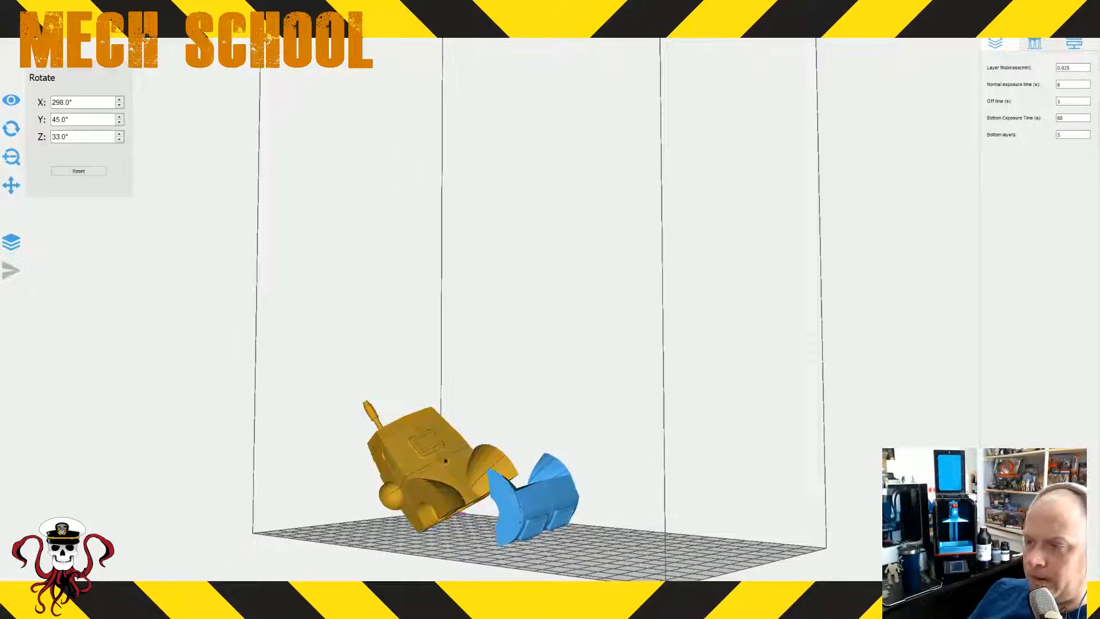
{"action": "left_click", "coordinate": [119, 106]}
{"action": "left_click", "coordinate": [119, 105]}
{"action": "left_click", "coordinate": [119, 100]}
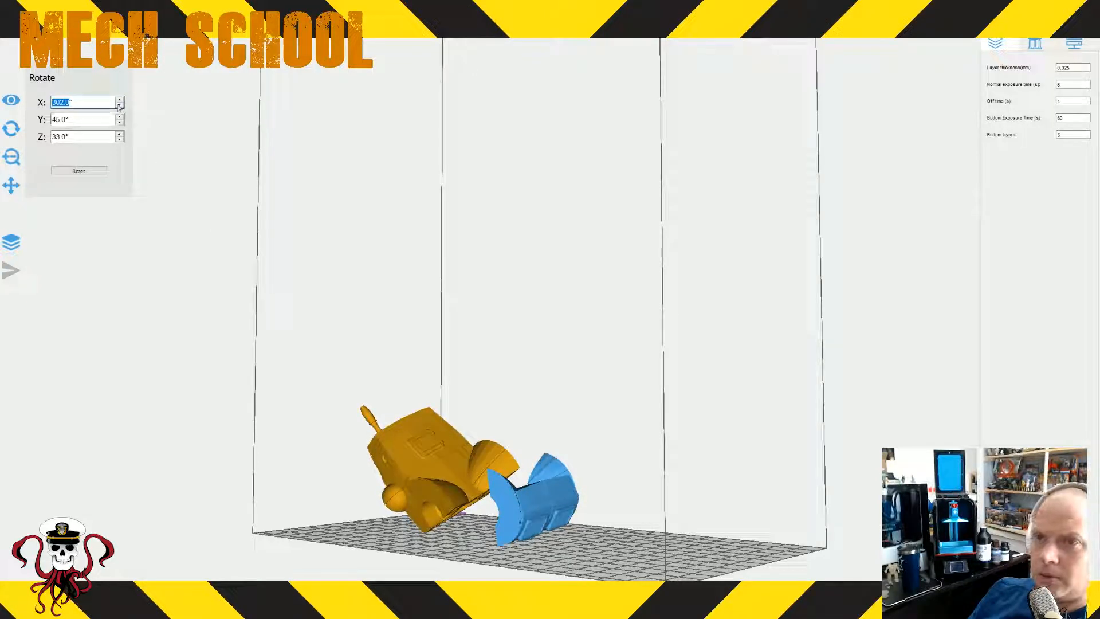
{"action": "left_click", "coordinate": [119, 105]}
{"action": "left_click", "coordinate": [119, 106]}
{"action": "left_click", "coordinate": [118, 106]}
{"action": "left_click", "coordinate": [119, 105]}
{"action": "left_click", "coordinate": [119, 105]}
{"action": "right_click_drag", "start_coordinate": [285, 310], "coordinate": [485, 367]}
- Rotate the torso back to X 180° and Y 45° and check its overhangs from several sides
{"action": "left_click", "coordinate": [505, 477]}
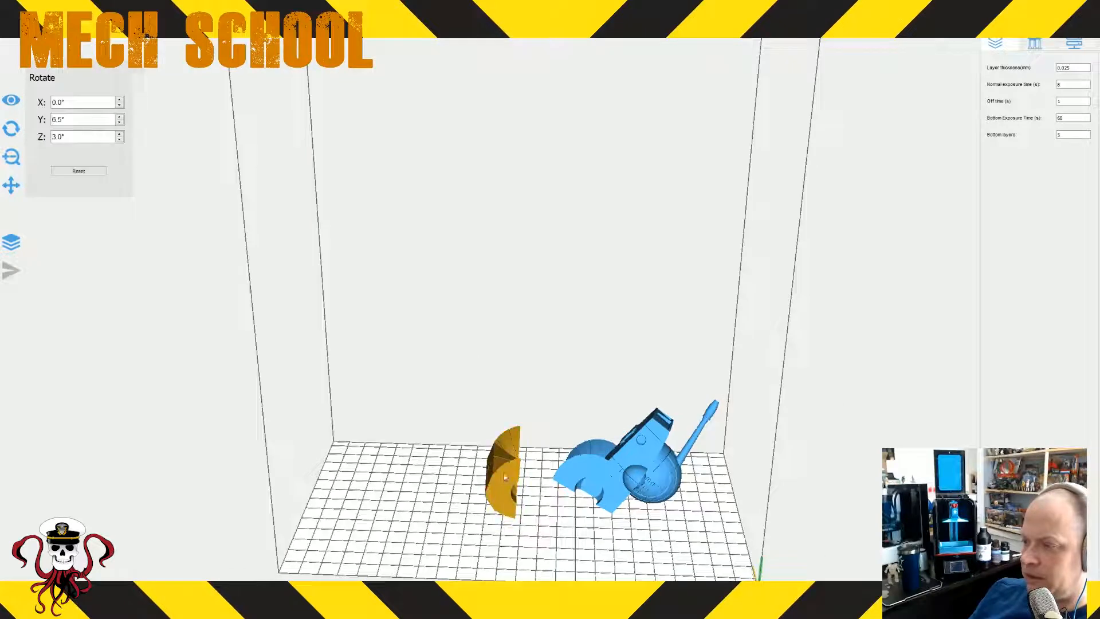
{"action": "left_click", "coordinate": [292, 335]}
{"action": "right_click_drag", "start_coordinate": [292, 335], "coordinate": [490, 484]}
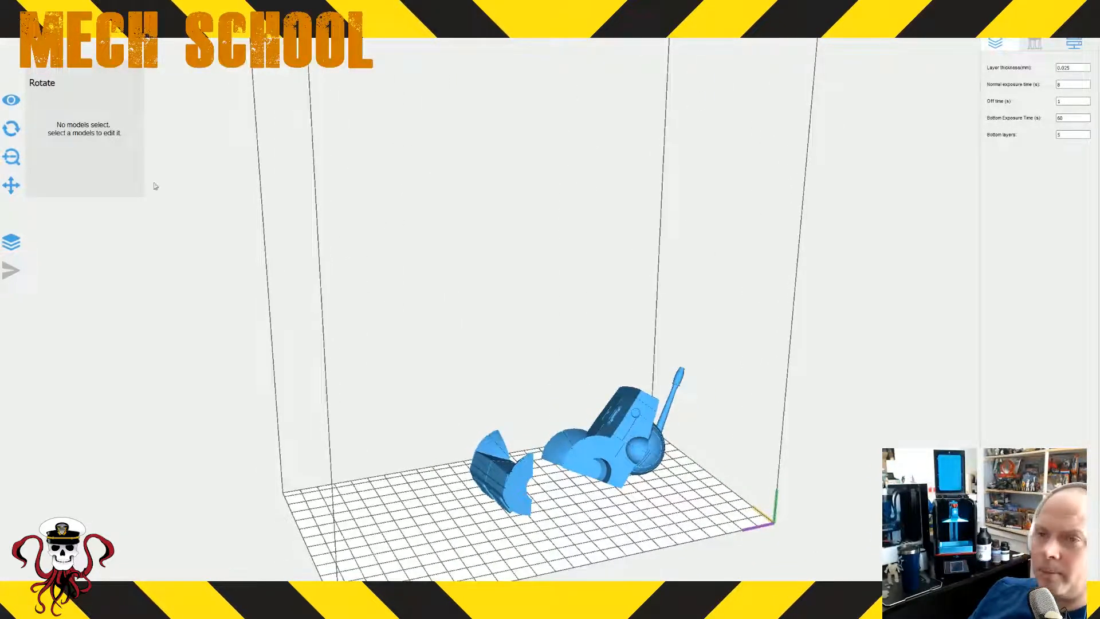
{"action": "left_click", "coordinate": [487, 472]}
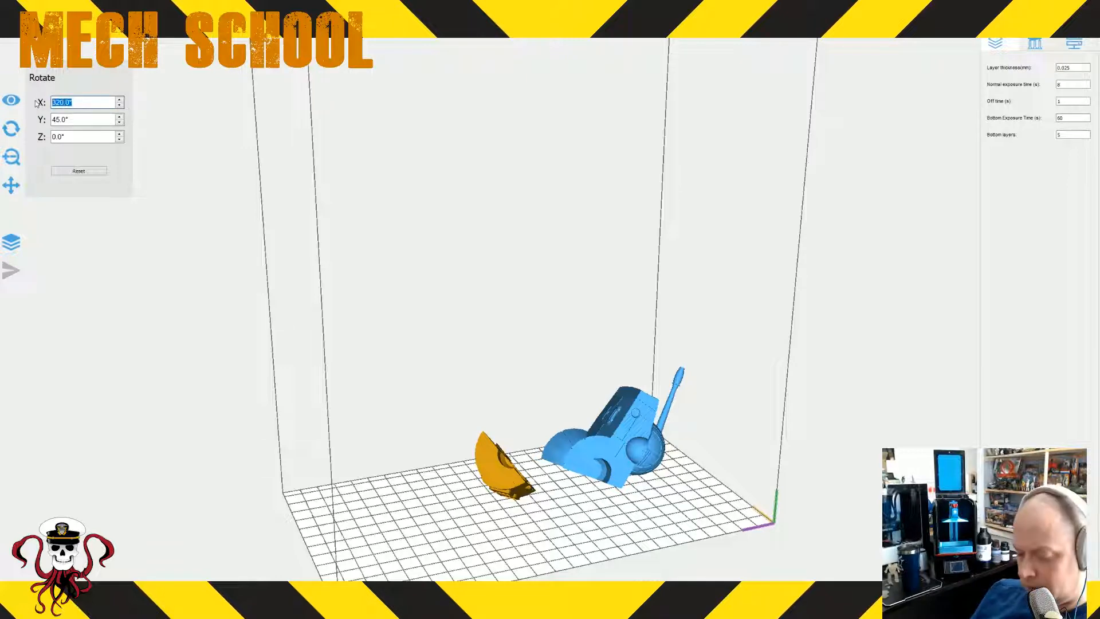
{"action": "type", "text": "180"}
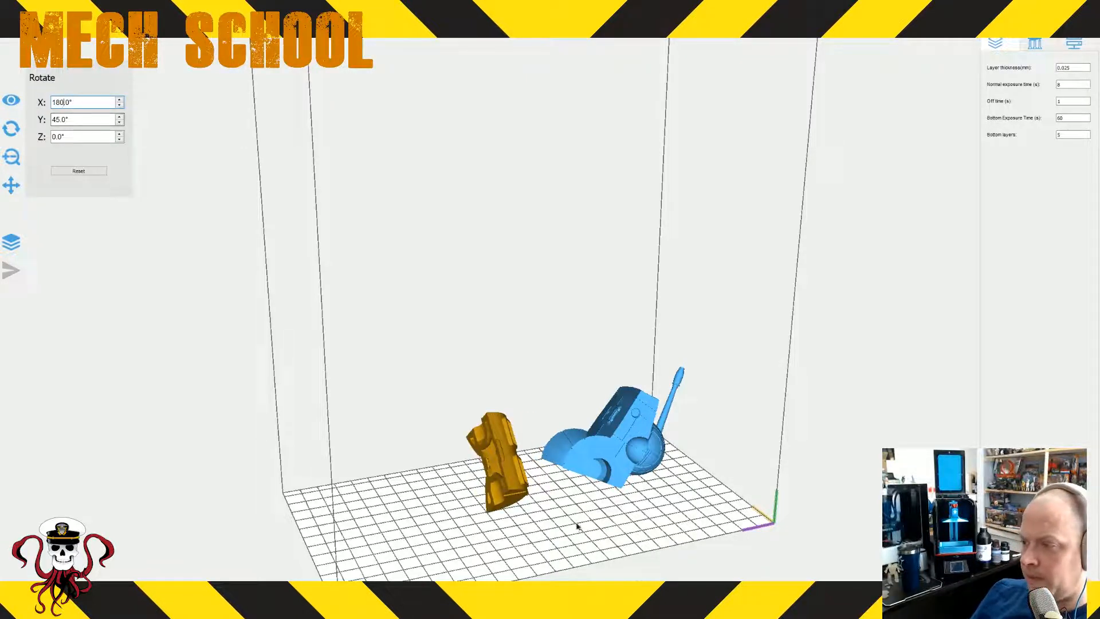
{"action": "left_click_drag", "start_coordinate": [577, 526], "coordinate": [426, 493]}
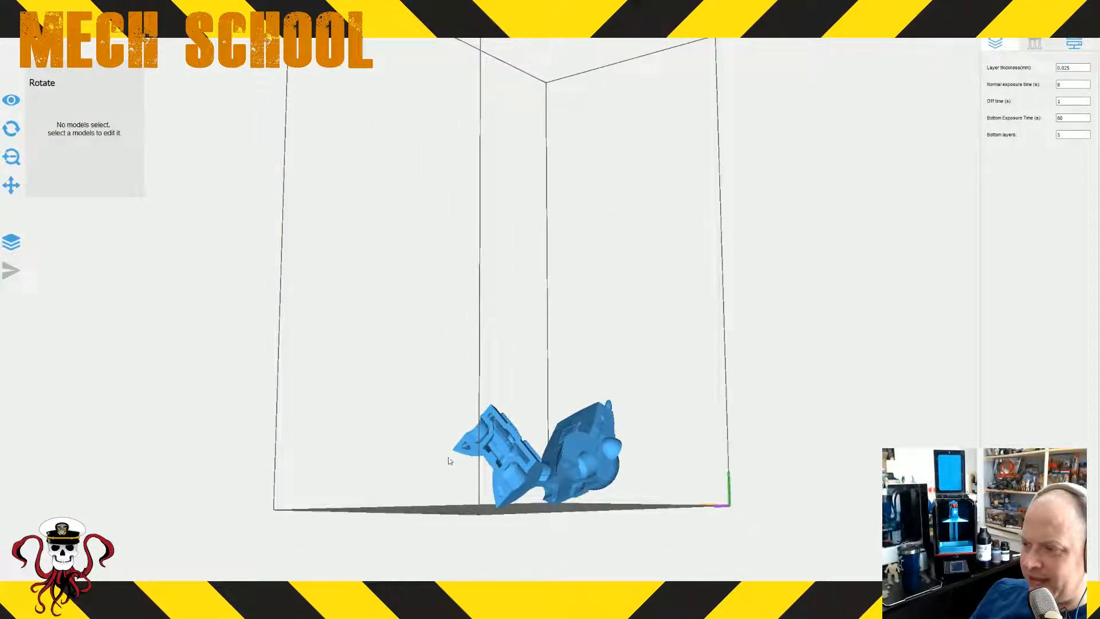
{"action": "left_click_drag", "start_coordinate": [445, 469], "coordinate": [671, 541]}
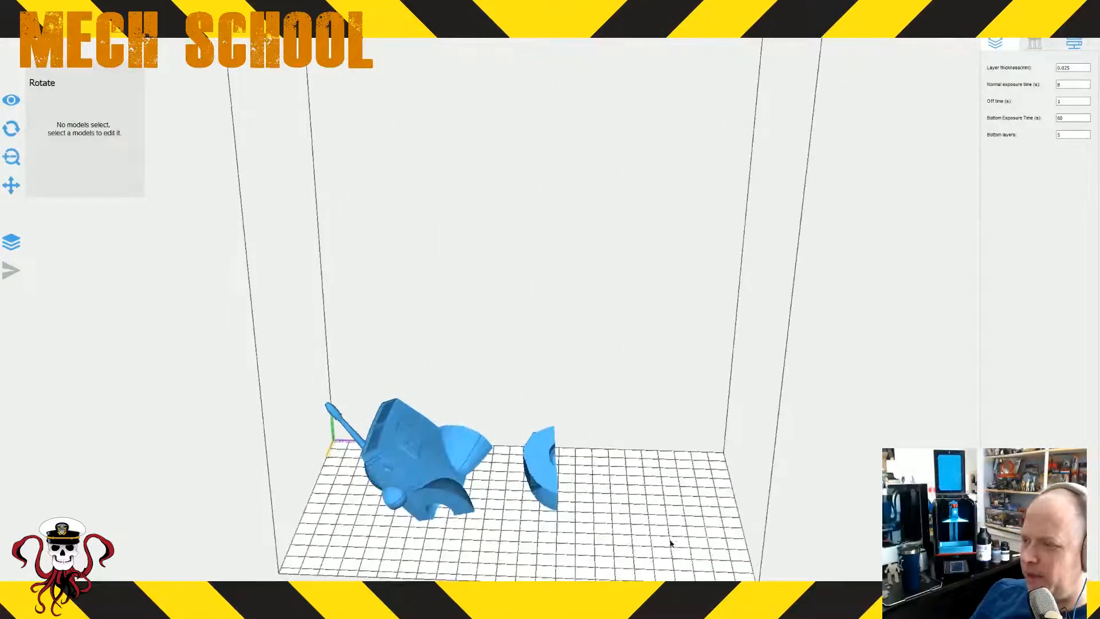
- Select the torso front and switch to support editing with the Medium support preset
{"action": "left_click", "coordinate": [429, 458]}
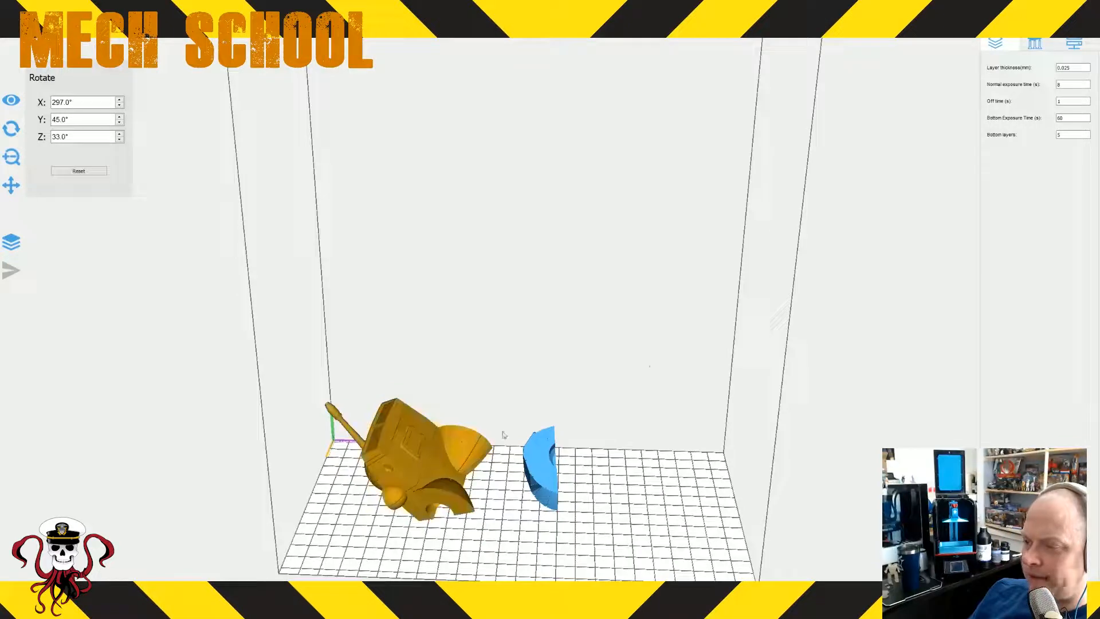
{"action": "left_click", "coordinate": [1036, 45]}
{"action": "right_click_drag", "start_coordinate": [743, 409], "coordinate": [765, 413]}
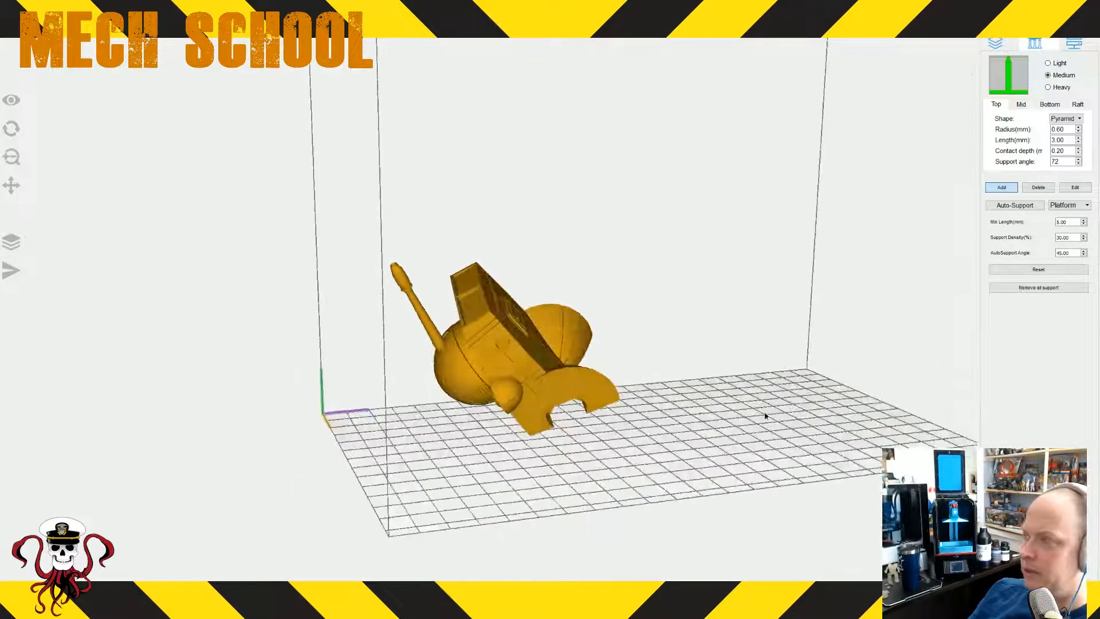
- Try automatic platform supports on the torso front, inspect their placement, and remove all supports
{"action": "left_click", "coordinate": [1015, 205]}
{"action": "right_click_drag", "start_coordinate": [751, 397], "coordinate": [496, 389]}
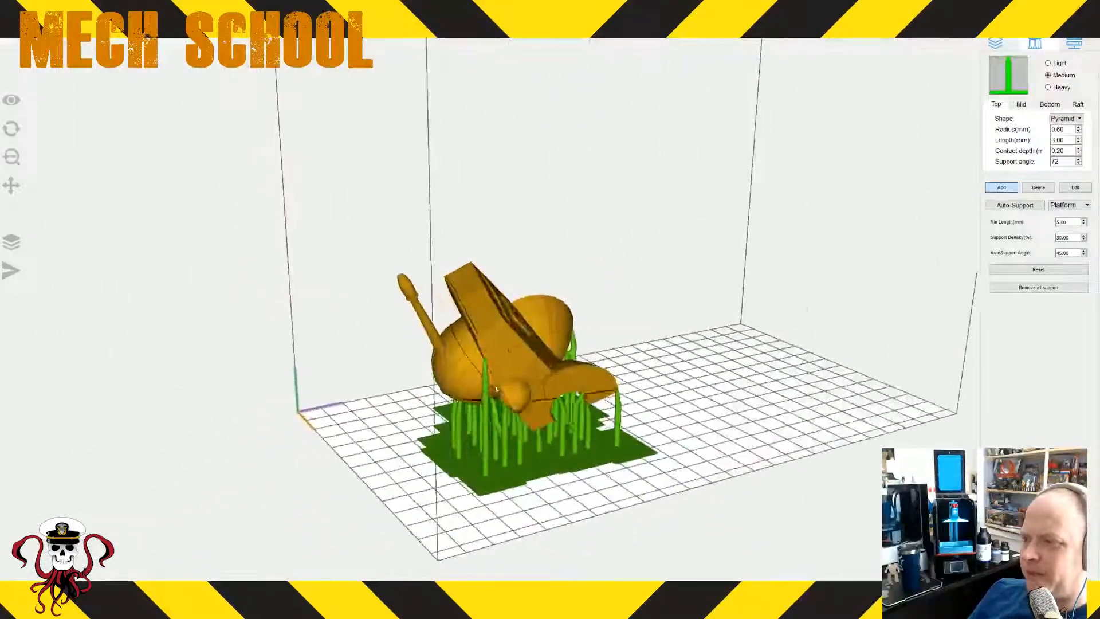
{"action": "left_click", "coordinate": [1024, 288]}
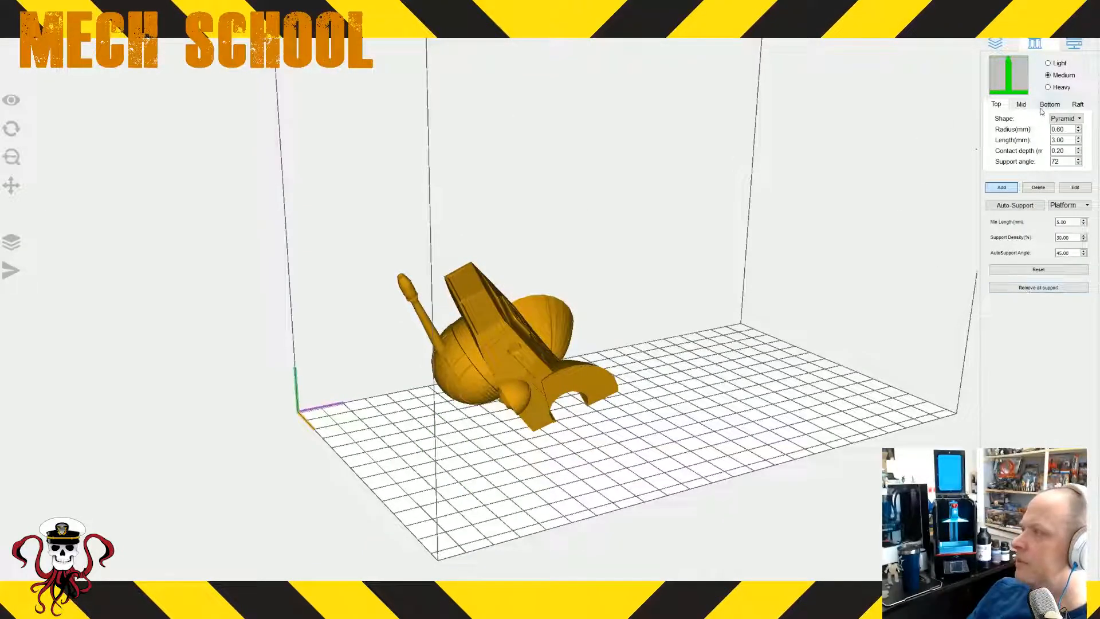
- Examine the torso front's back and underside up close for areas that need manual supports
{"action": "right_click_drag", "start_coordinate": [848, 283], "coordinate": [819, 312]}
{"action": "scroll", "coordinate": [616, 408], "scroll_direction": "up", "scroll_amount": 5}
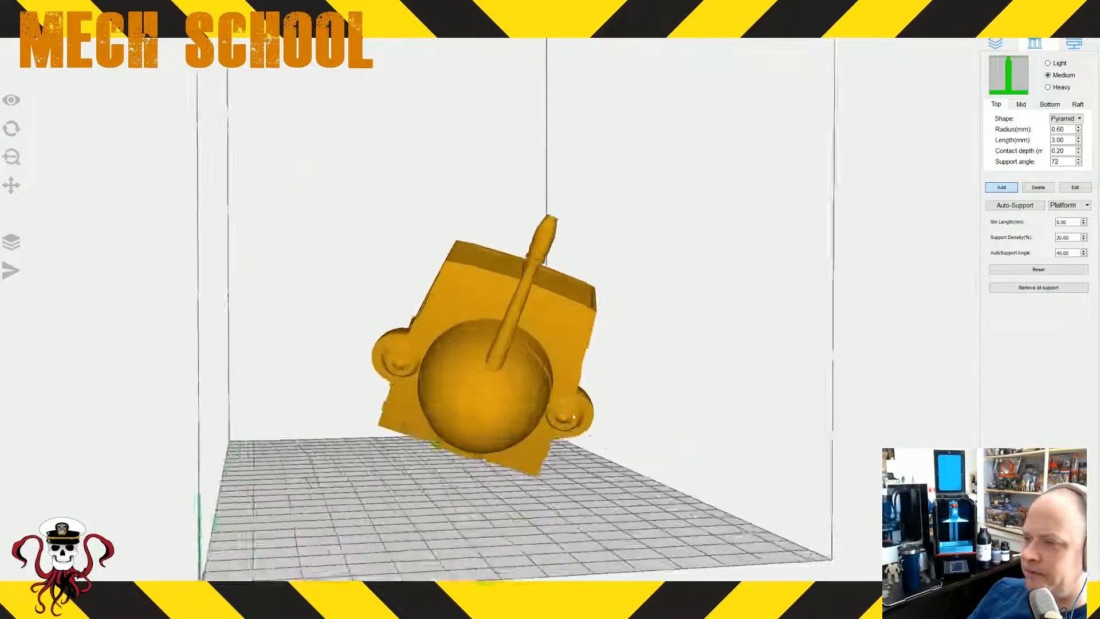
{"action": "right_click_drag", "start_coordinate": [613, 446], "coordinate": [712, 422]}
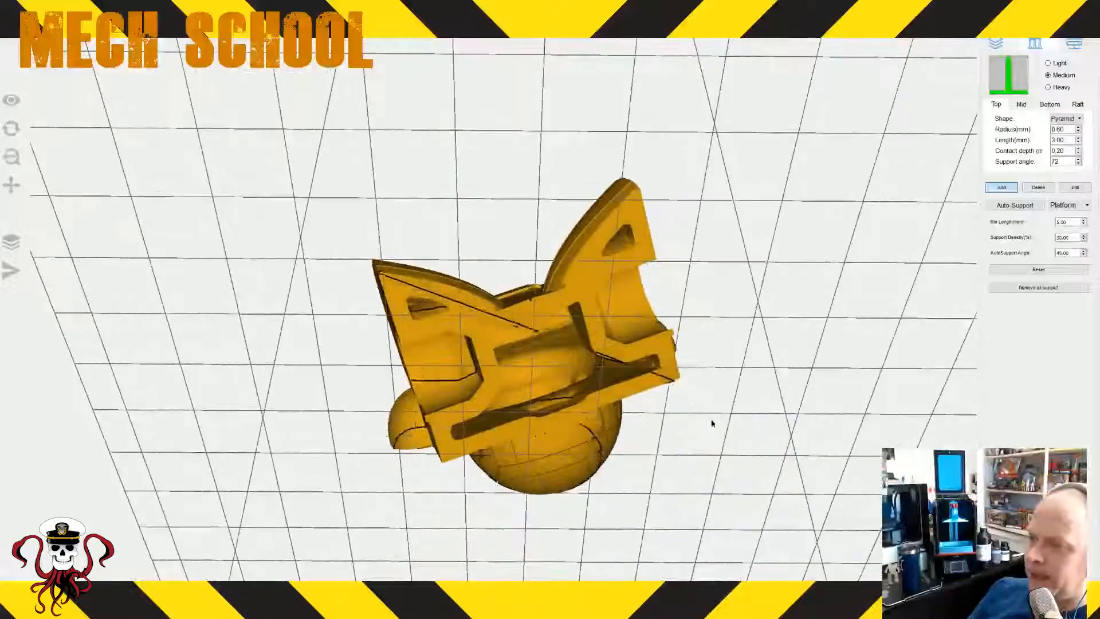
- Place a medium support under the lowest corner of the tilted model and check its position from several sides
{"action": "left_click", "coordinate": [444, 460]}
{"action": "right_click_drag", "start_coordinate": [444, 460], "coordinate": [607, 525]}
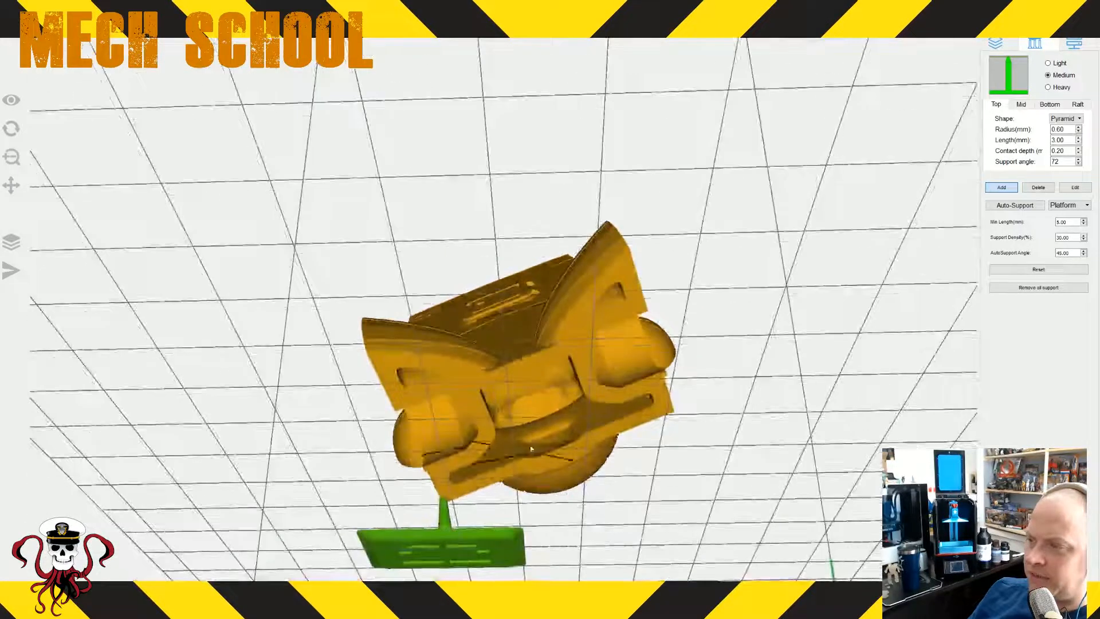
{"action": "right_click_drag", "start_coordinate": [627, 438], "coordinate": [691, 485]}
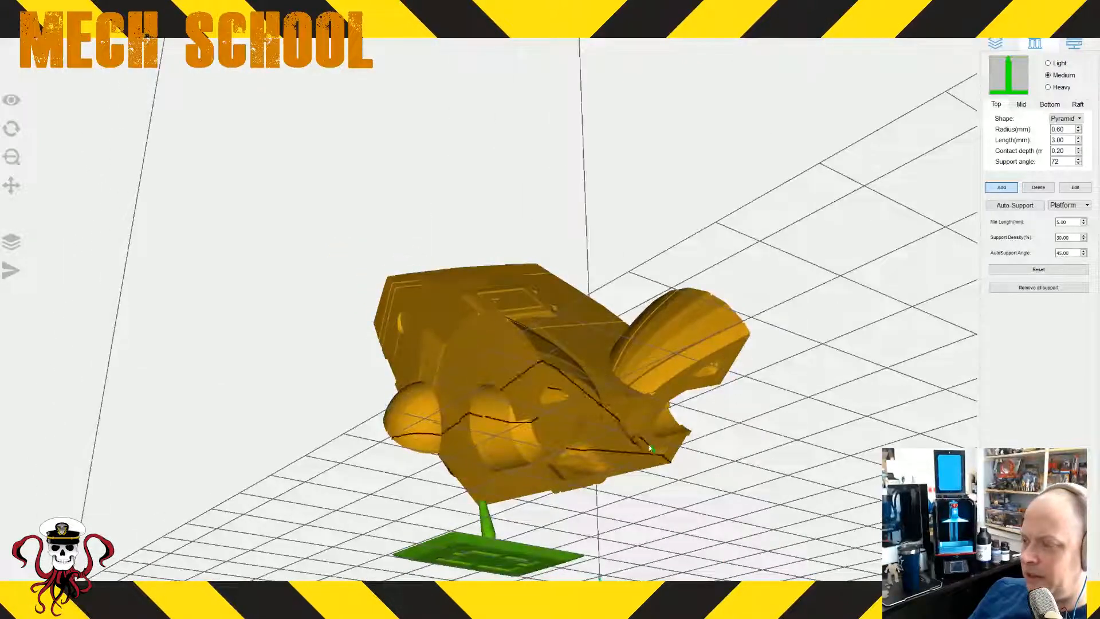
{"action": "right_click_drag", "start_coordinate": [760, 511], "coordinate": [706, 490]}
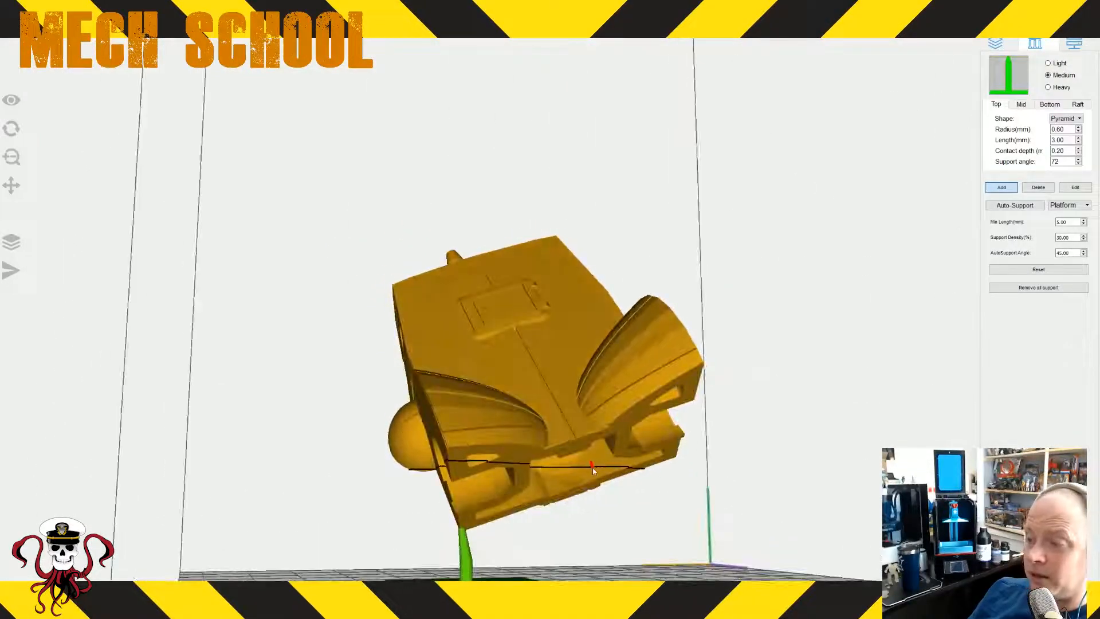
{"action": "right_click_drag", "start_coordinate": [648, 525], "coordinate": [640, 504]}
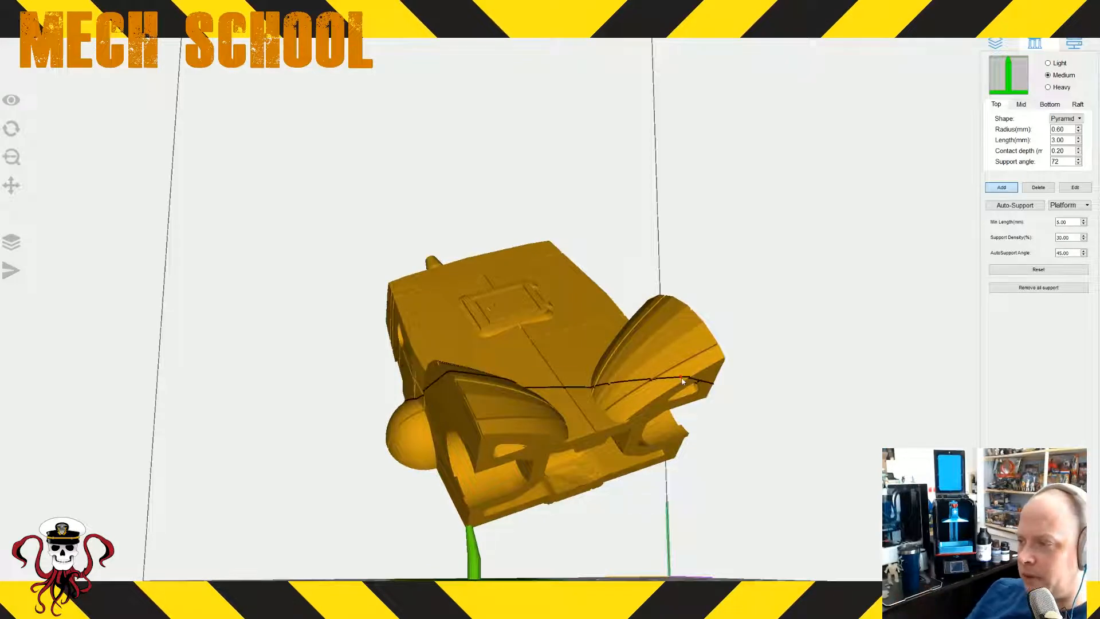
{"action": "right_click_drag", "start_coordinate": [756, 463], "coordinate": [732, 441]}
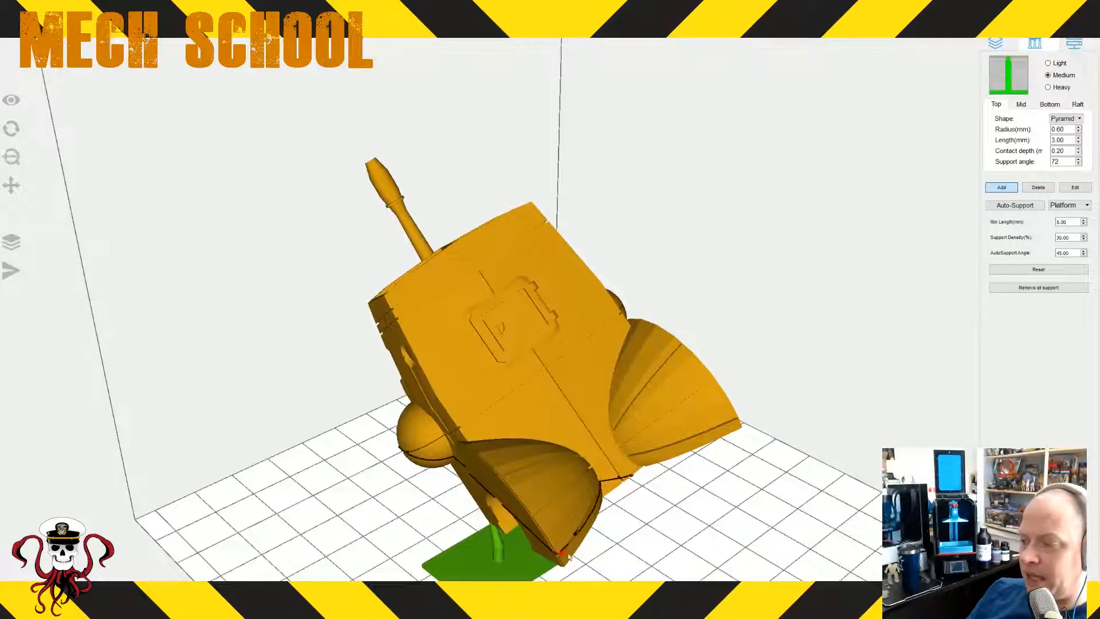
{"action": "mouse_move", "coordinate": [612, 509]}
{"action": "right_mouse_down"}
{"action": "mouse_move", "coordinate": [693, 536]}
{"action": "mouse_move", "coordinate": [763, 508]}
{"action": "mouse_move", "coordinate": [808, 509]}
{"action": "mouse_move", "coordinate": [596, 518]}
{"action": "right_mouse_up"}
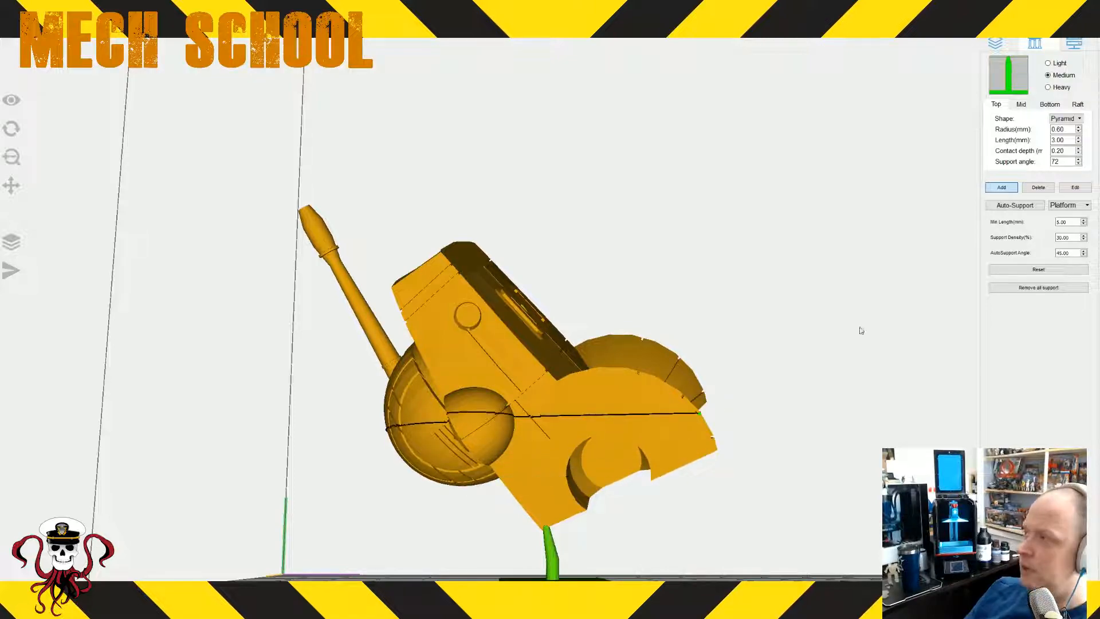
- Place medium supports under the lowest part of the large sphere and under the round pod nearest the supported corner
{"action": "right_click_drag", "start_coordinate": [716, 476], "coordinate": [798, 432]}
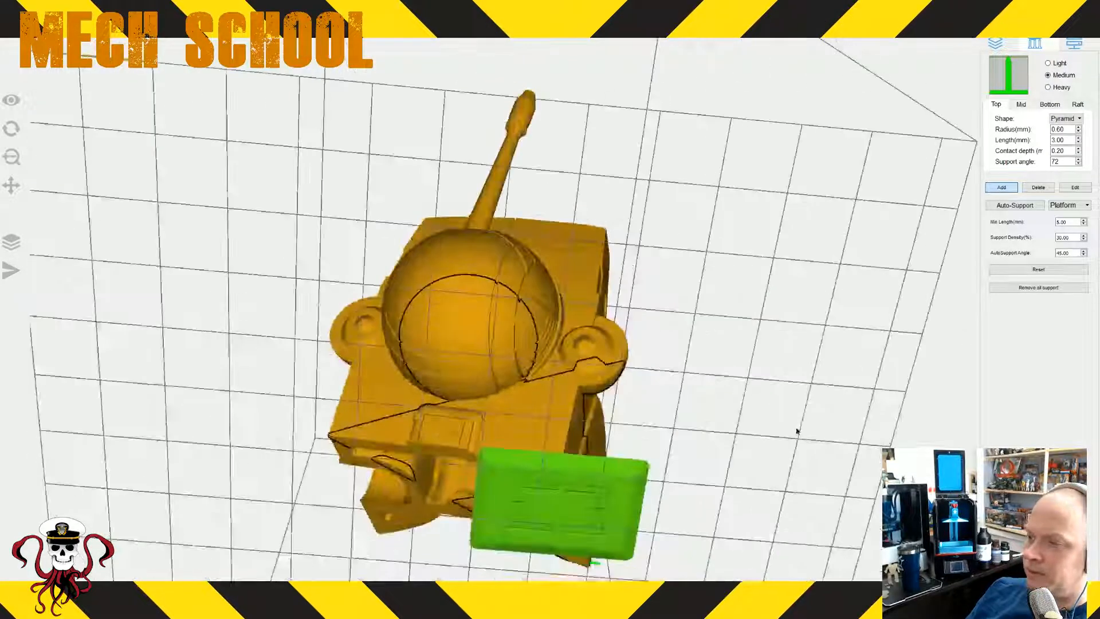
{"action": "left_click", "coordinate": [462, 353]}
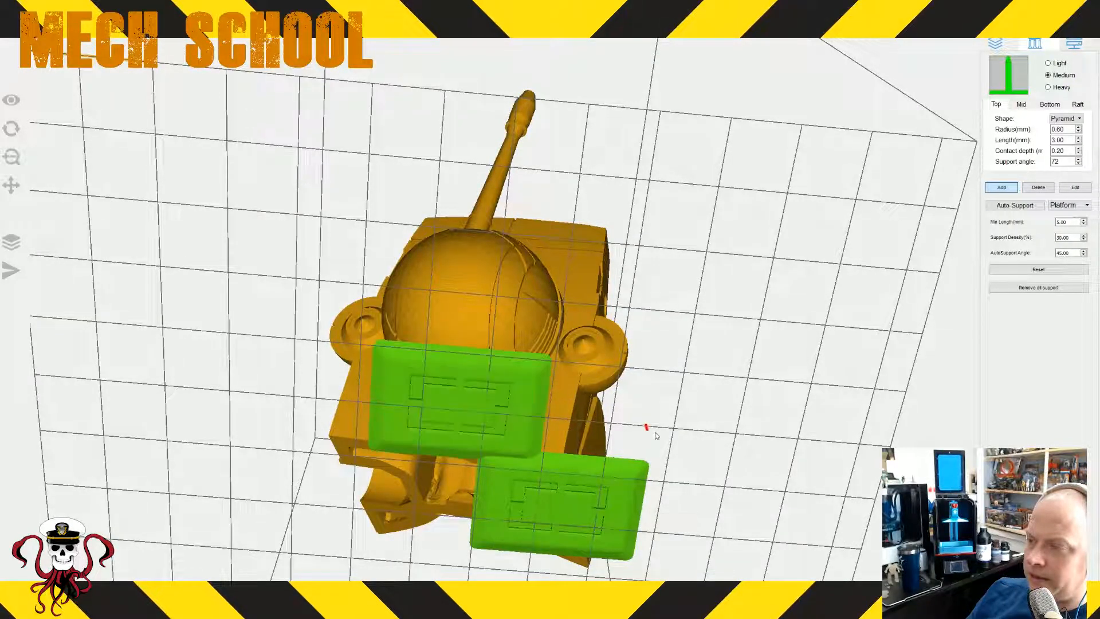
{"action": "right_click_drag", "start_coordinate": [655, 432], "coordinate": [813, 465]}
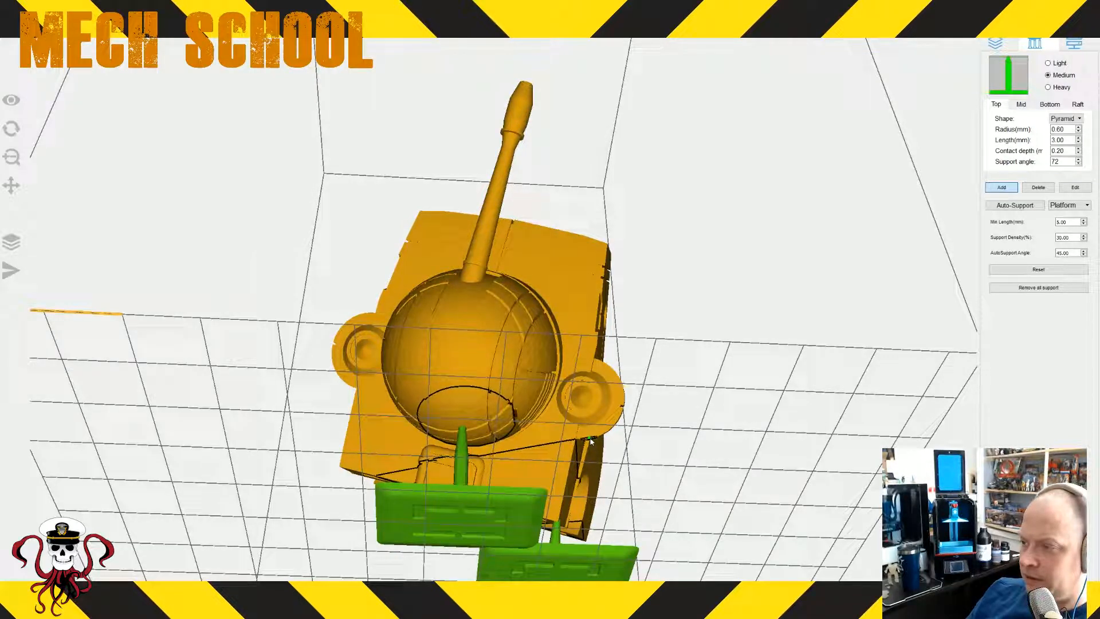
{"action": "right_click_drag", "start_coordinate": [592, 442], "coordinate": [640, 486]}
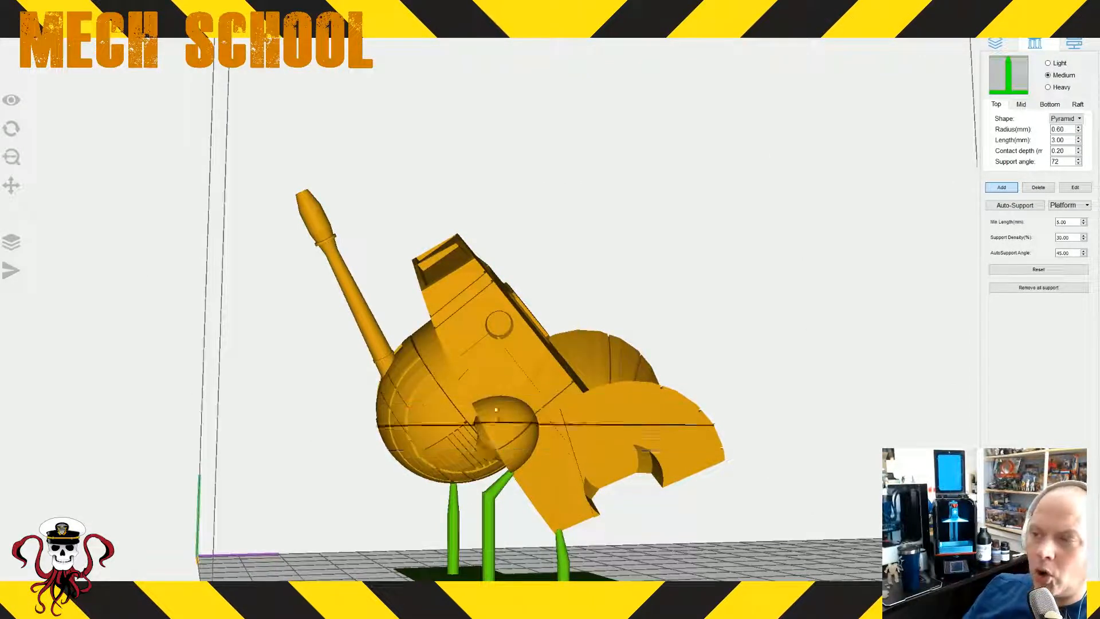
- Place a medium support under the lower corner of the curved fender beside the wheel recess
{"action": "right_click_drag", "start_coordinate": [811, 535], "coordinate": [735, 538]}
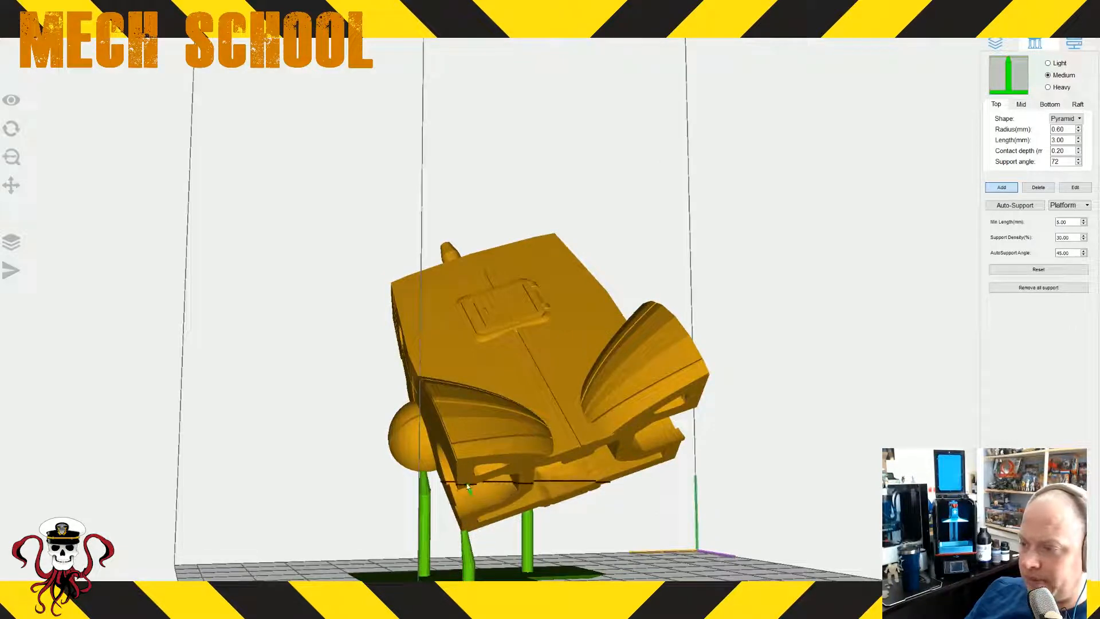
{"action": "left_click_drag", "start_coordinate": [467, 486], "coordinate": [584, 491]}
{"action": "left_click_drag", "start_coordinate": [668, 485], "coordinate": [435, 447]}
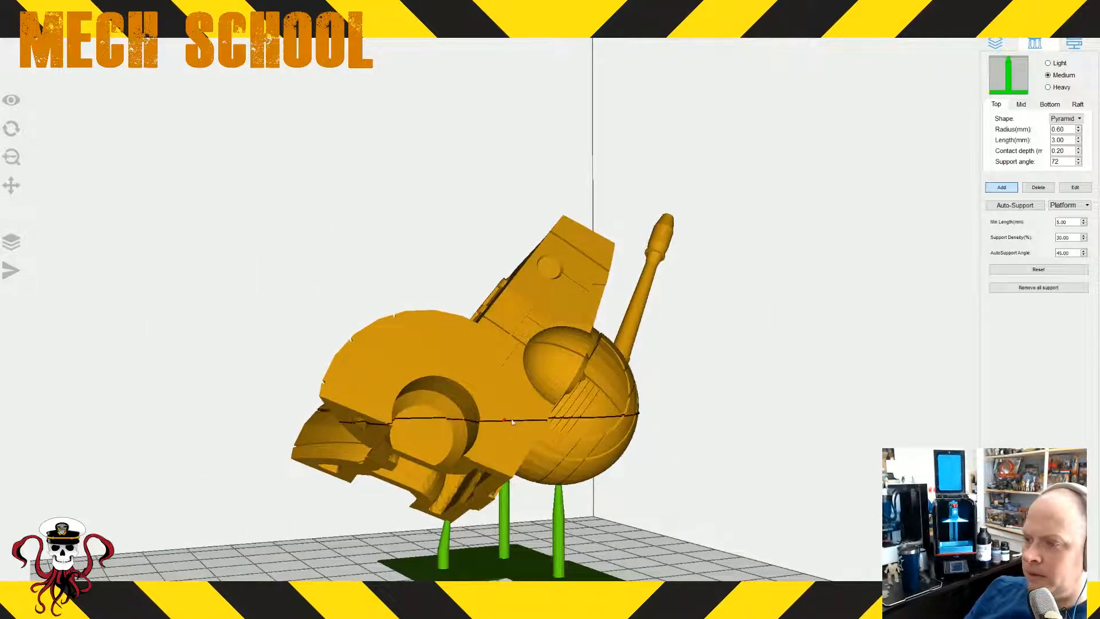
{"action": "left_click_drag", "start_coordinate": [636, 420], "coordinate": [795, 477]}
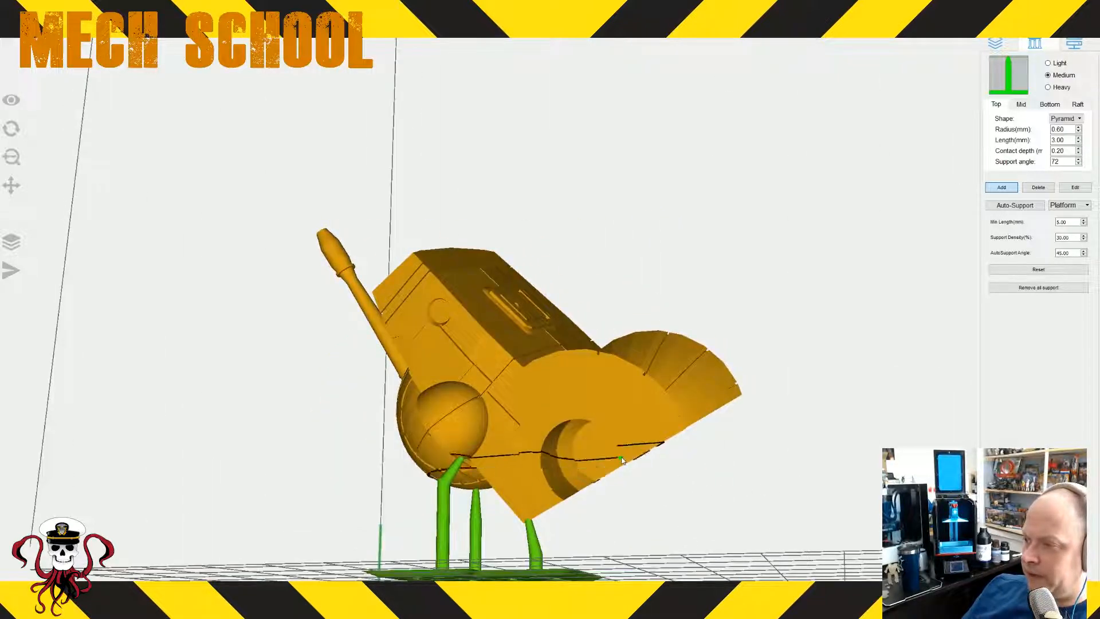
{"action": "left_click_drag", "start_coordinate": [762, 424], "coordinate": [780, 410]}
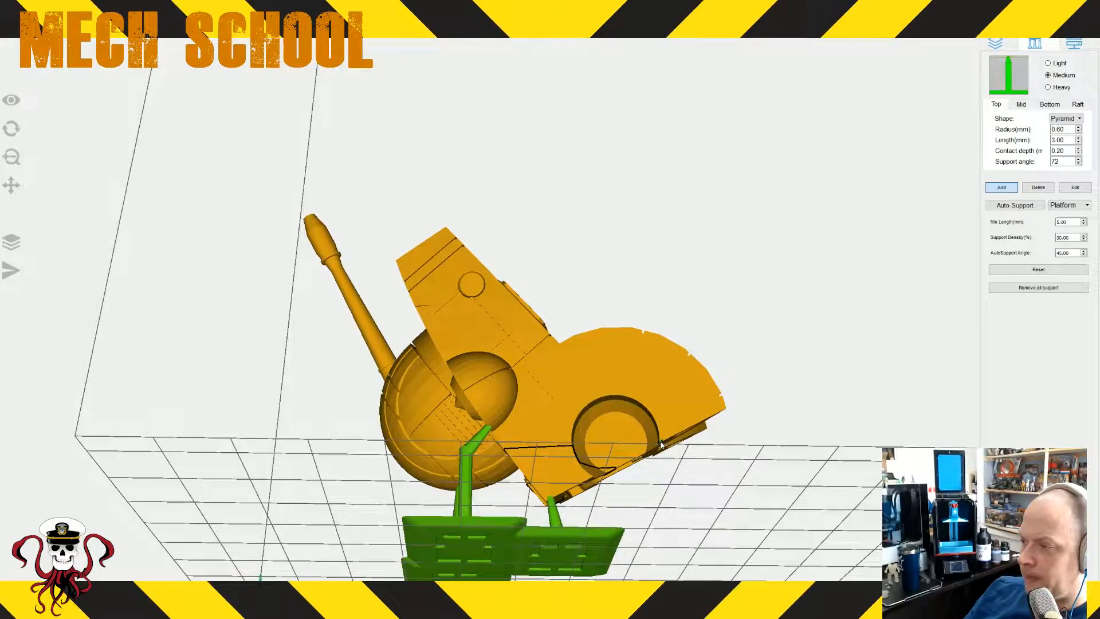
{"action": "left_click_drag", "start_coordinate": [661, 445], "coordinate": [502, 334]}
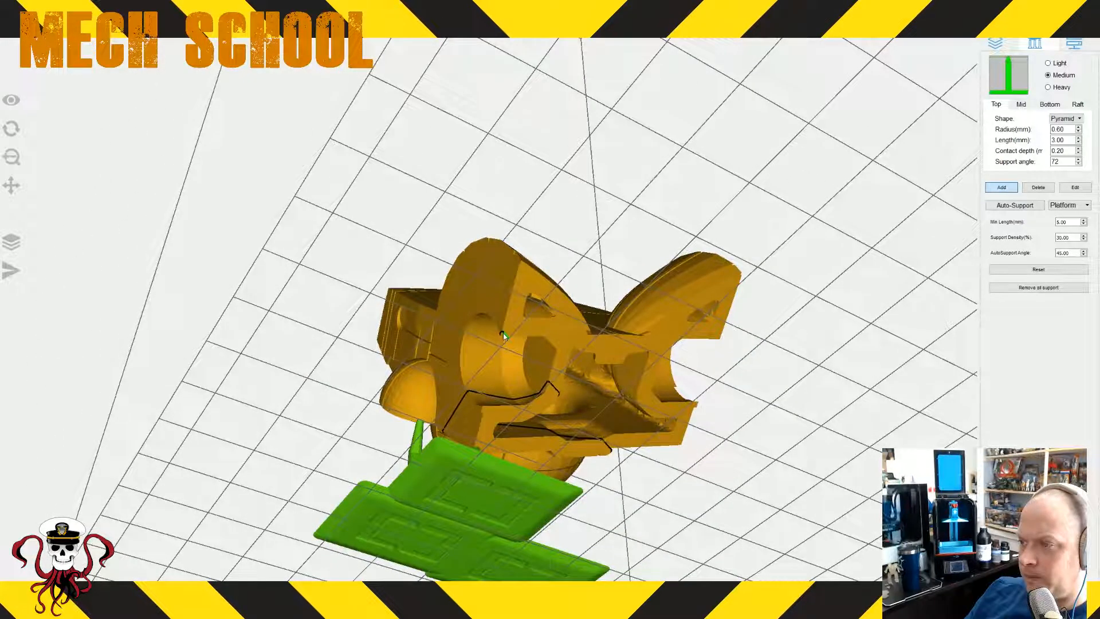
{"action": "left_click_drag", "start_coordinate": [503, 332], "coordinate": [653, 447]}
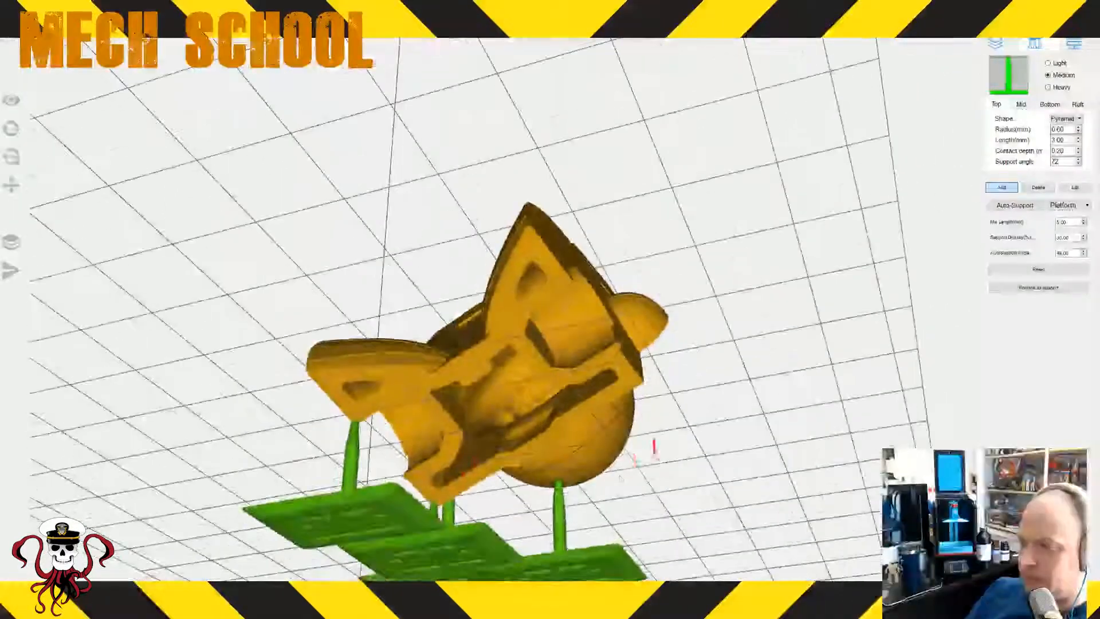
- Place a row of medium supports along the hull's lower rear edge up to its raised corner
{"action": "left_click", "coordinate": [502, 461]}
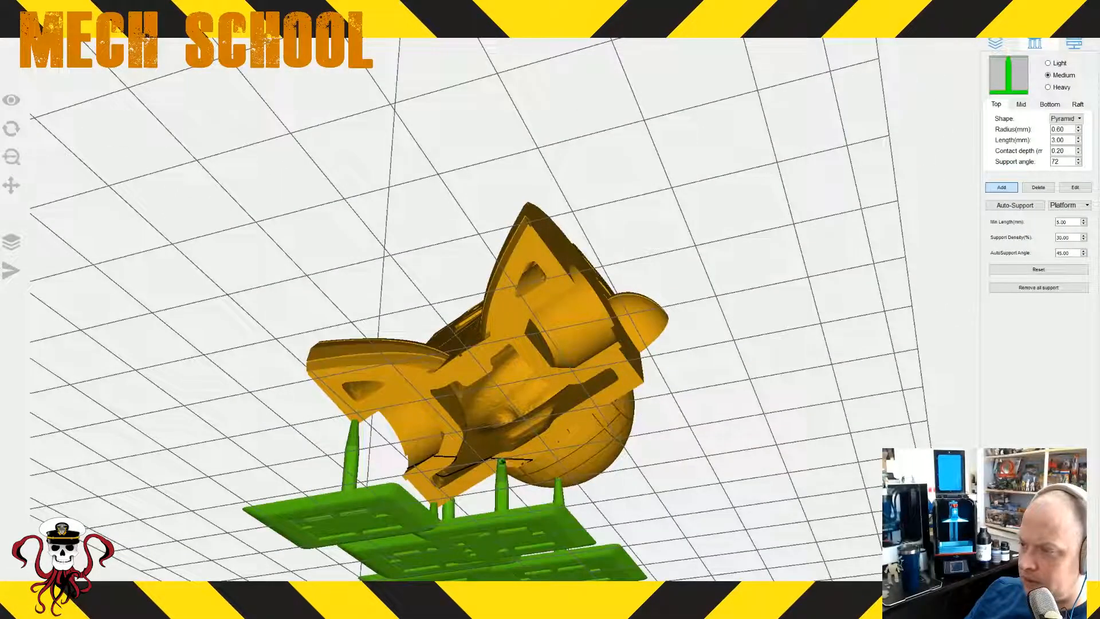
{"action": "left_click", "coordinate": [559, 434]}
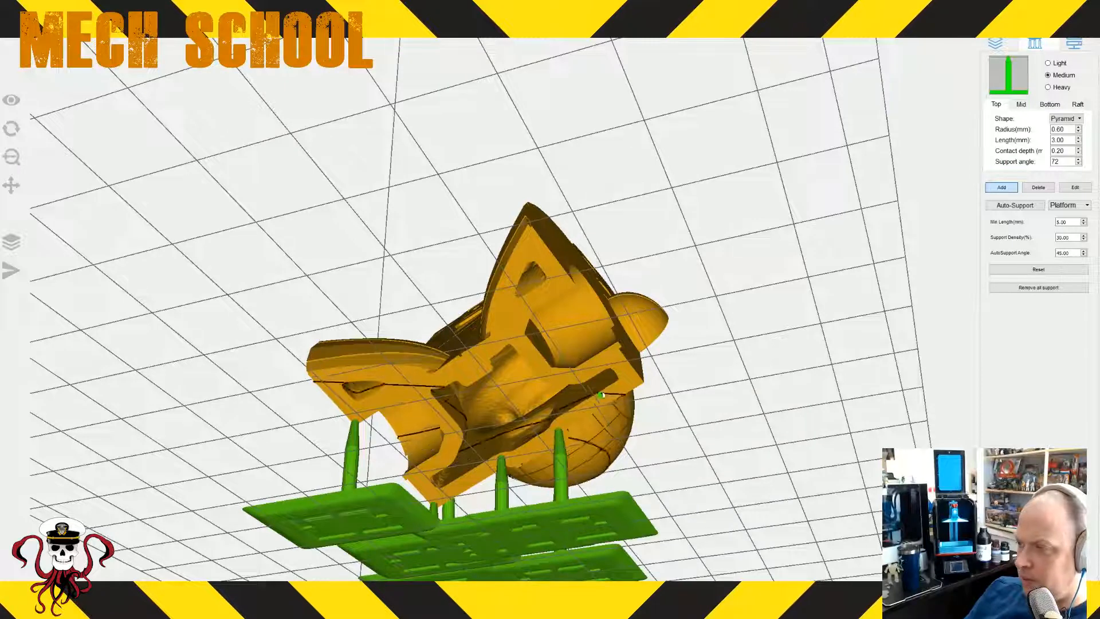
{"action": "left_click", "coordinate": [629, 379]}
{"action": "left_click", "coordinate": [612, 358]}
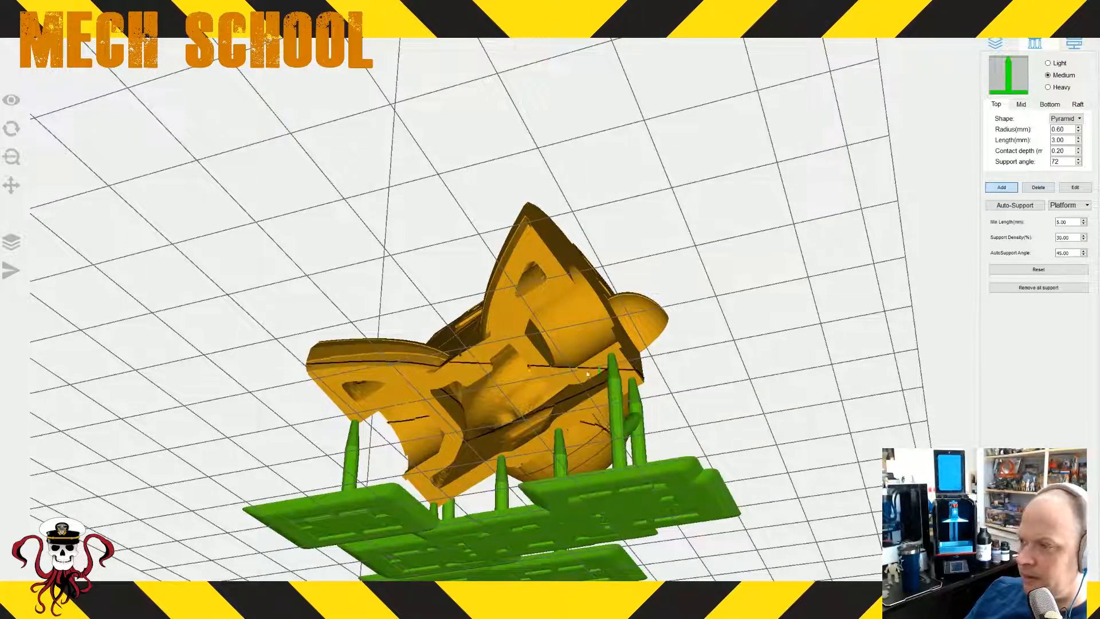
{"action": "left_click", "coordinate": [559, 375]}
- Add medium supports across the middle of the hull's rear face and under the outer ends of both curved fenders
{"action": "left_click", "coordinate": [508, 319]}
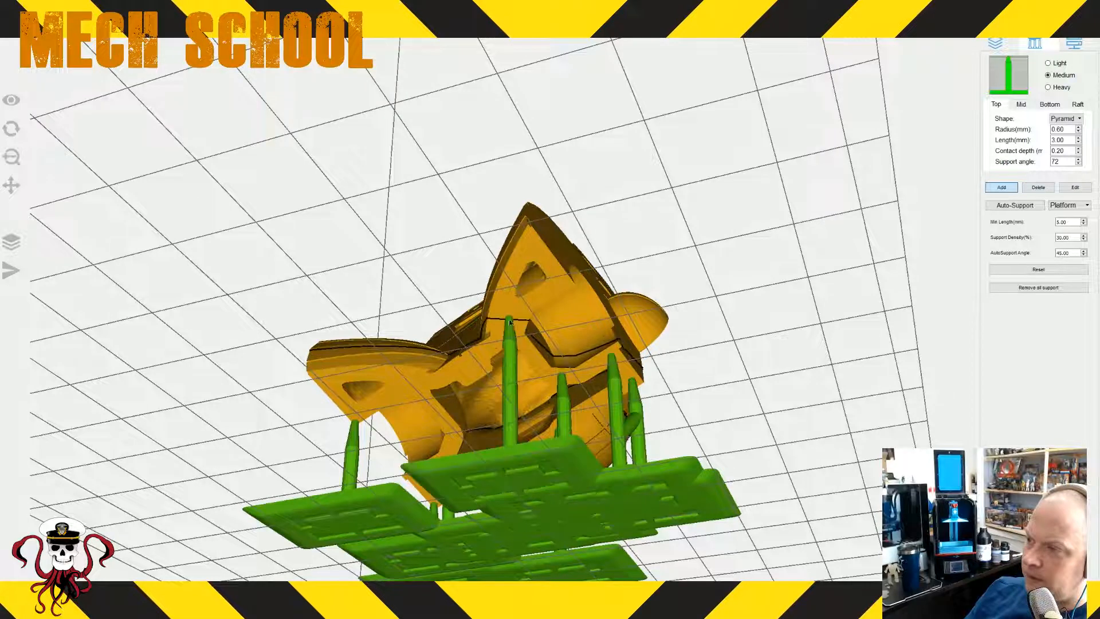
{"action": "left_click", "coordinate": [466, 369]}
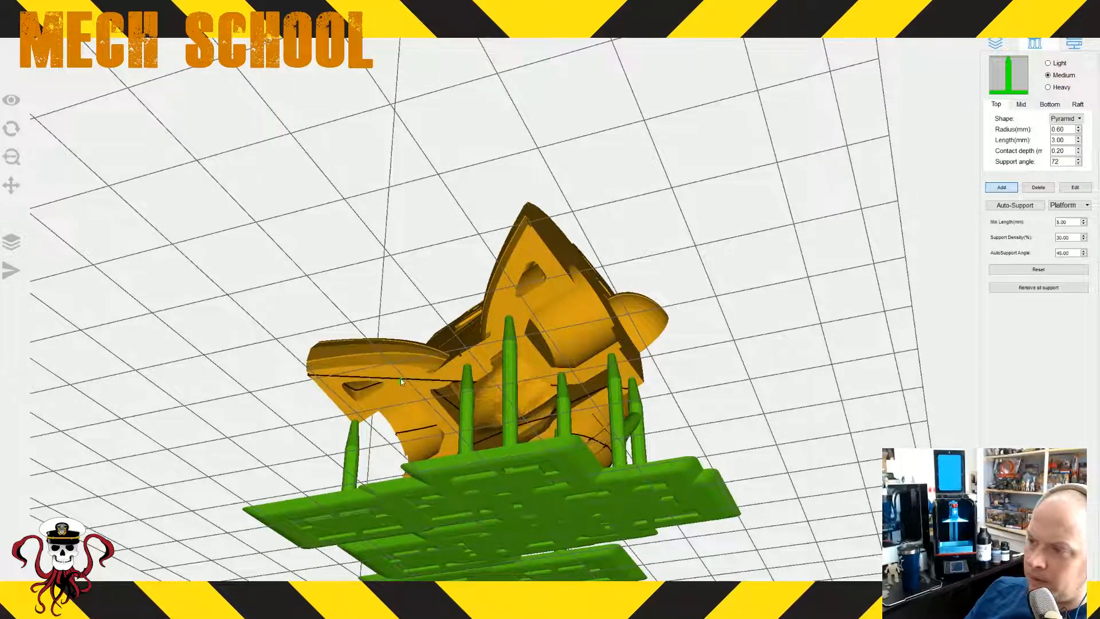
{"action": "left_click", "coordinate": [400, 378]}
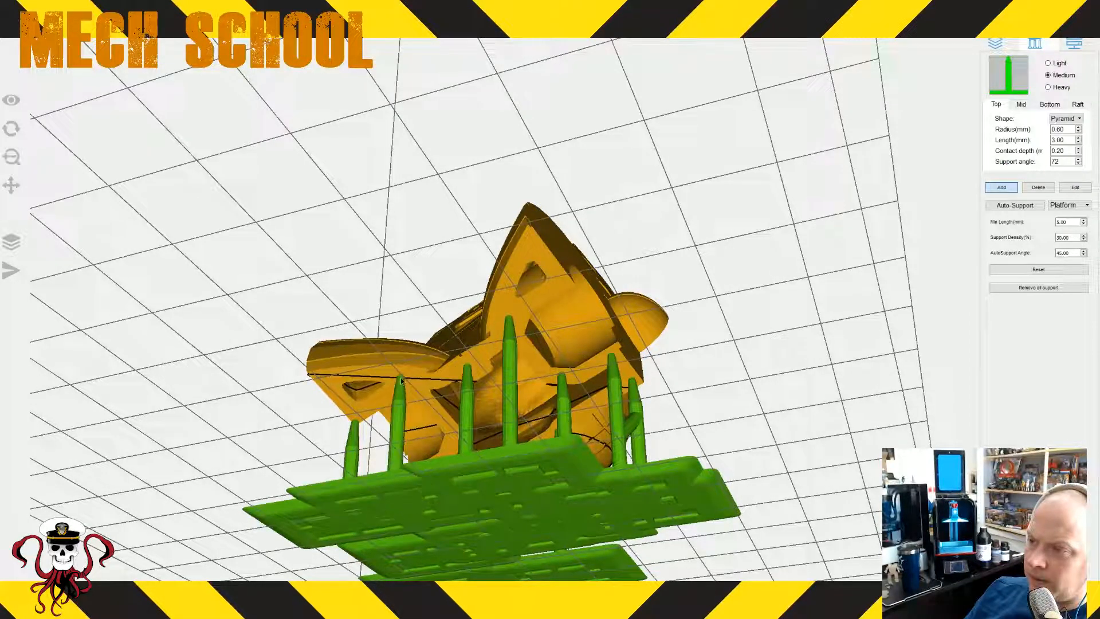
{"action": "left_click", "coordinate": [314, 376]}
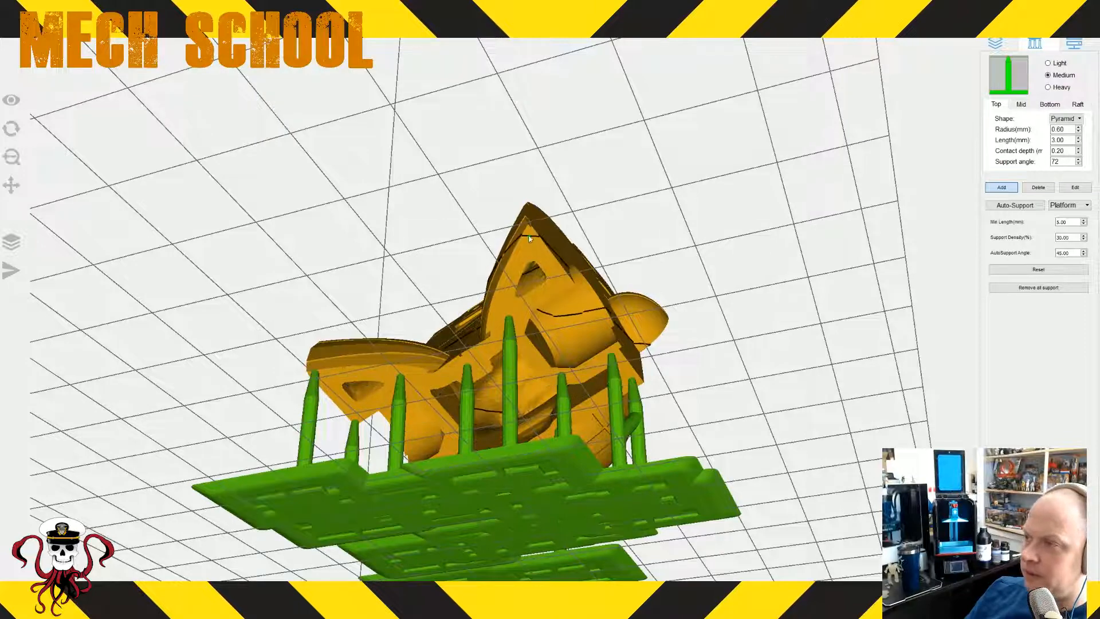
{"action": "left_click", "coordinate": [530, 235]}
- Place medium supports around the raised side's wheel recess and delete the one that stands on the model itself
{"action": "right_click_drag", "start_coordinate": [751, 399], "coordinate": [721, 405]}
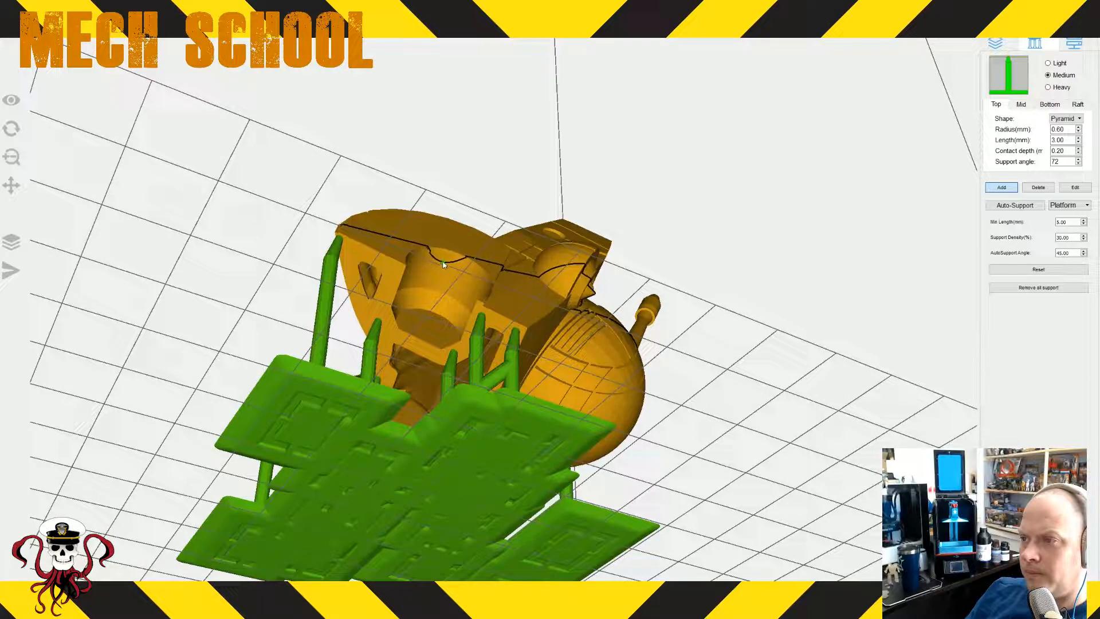
{"action": "left_click", "coordinate": [409, 276]}
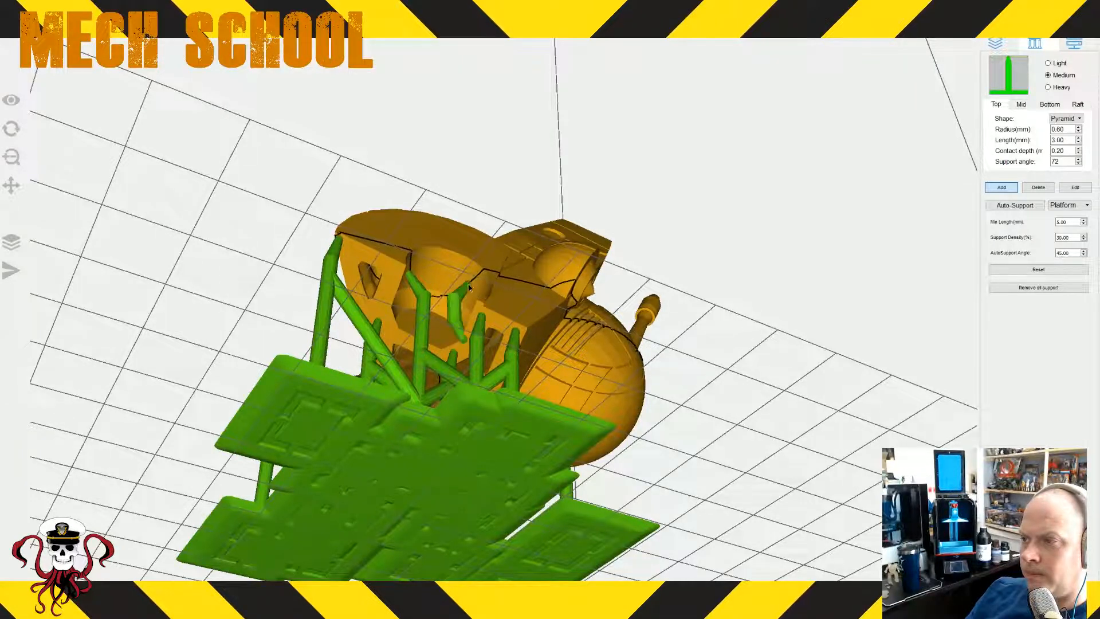
{"action": "right_click_drag", "start_coordinate": [539, 314], "coordinate": [546, 372]}
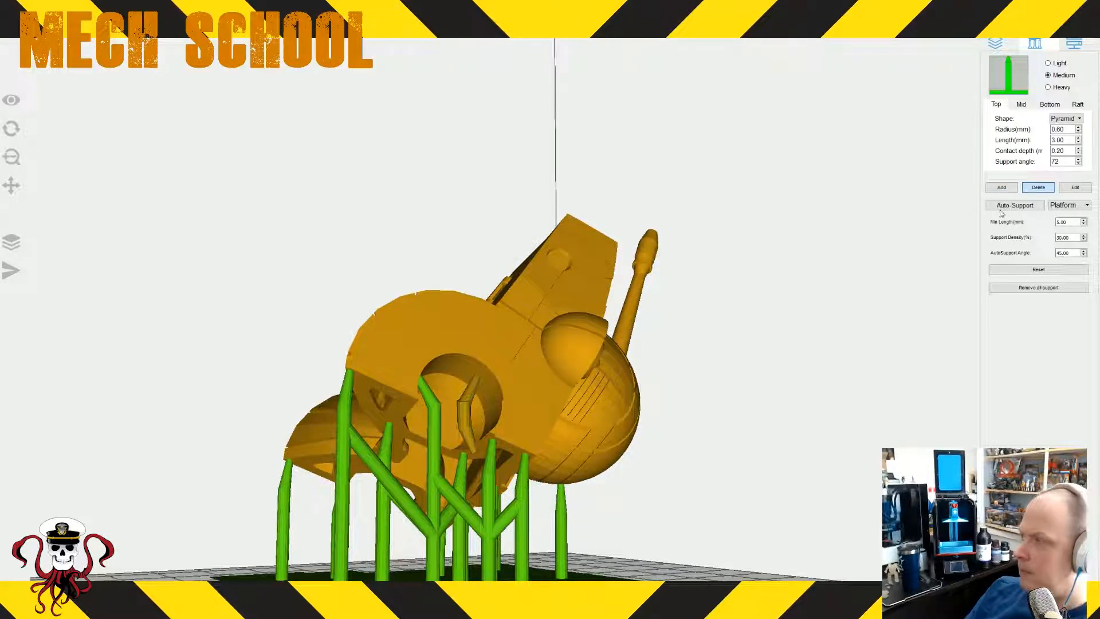
- Place medium supports on the hull underside on both sides of the large sphere
{"action": "right_click_drag", "start_coordinate": [729, 438], "coordinate": [880, 342]}
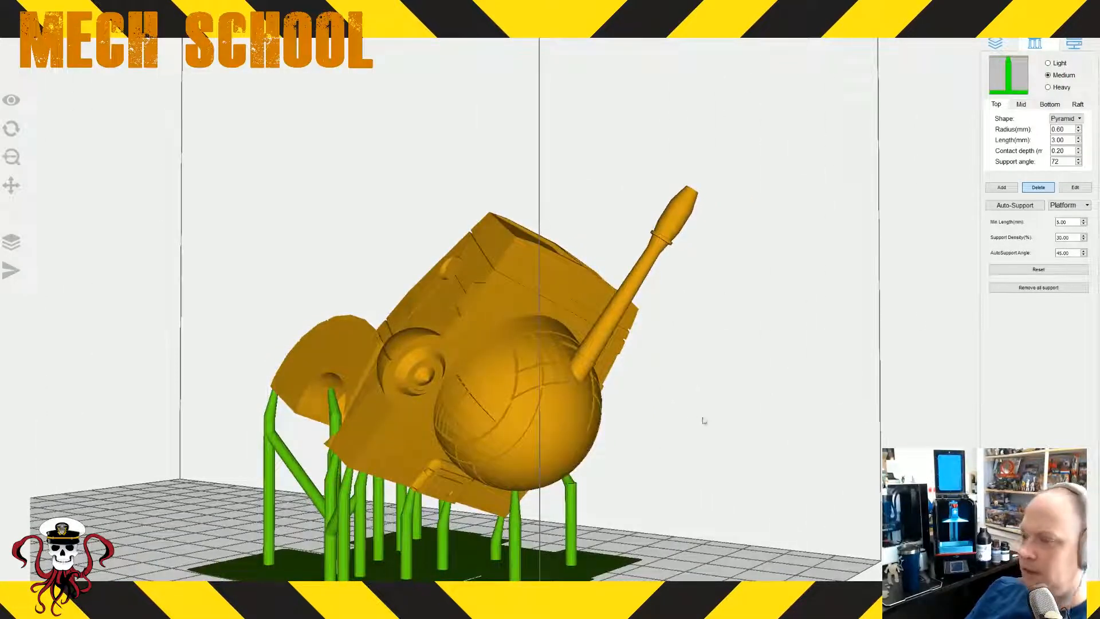
{"action": "right_click_drag", "start_coordinate": [471, 443], "coordinate": [544, 486]}
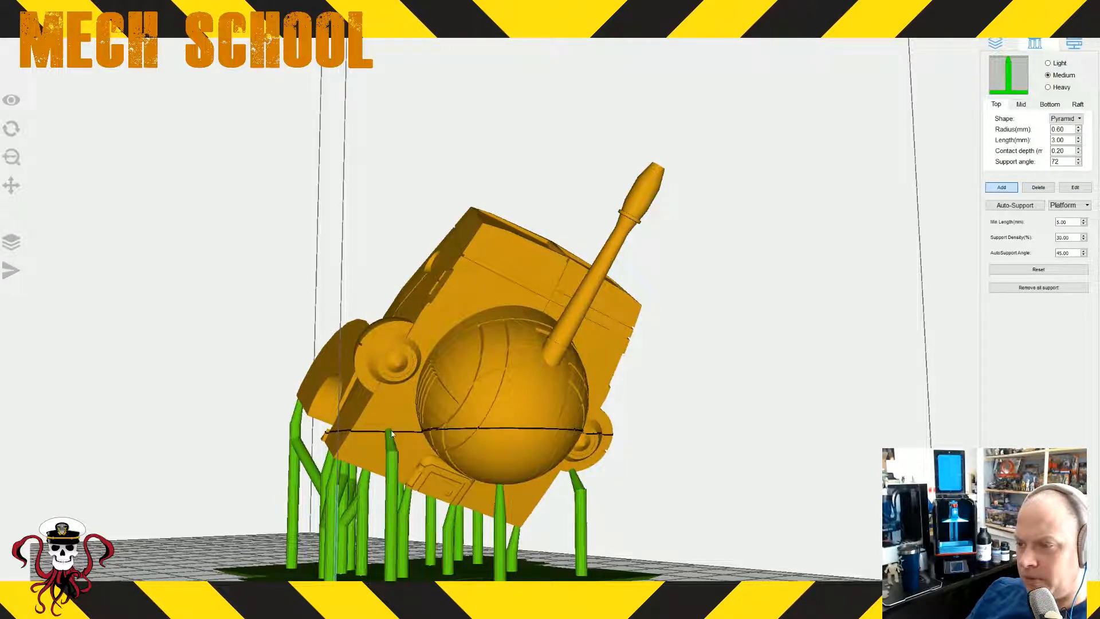
{"action": "right_click_drag", "start_coordinate": [392, 433], "coordinate": [668, 518]}
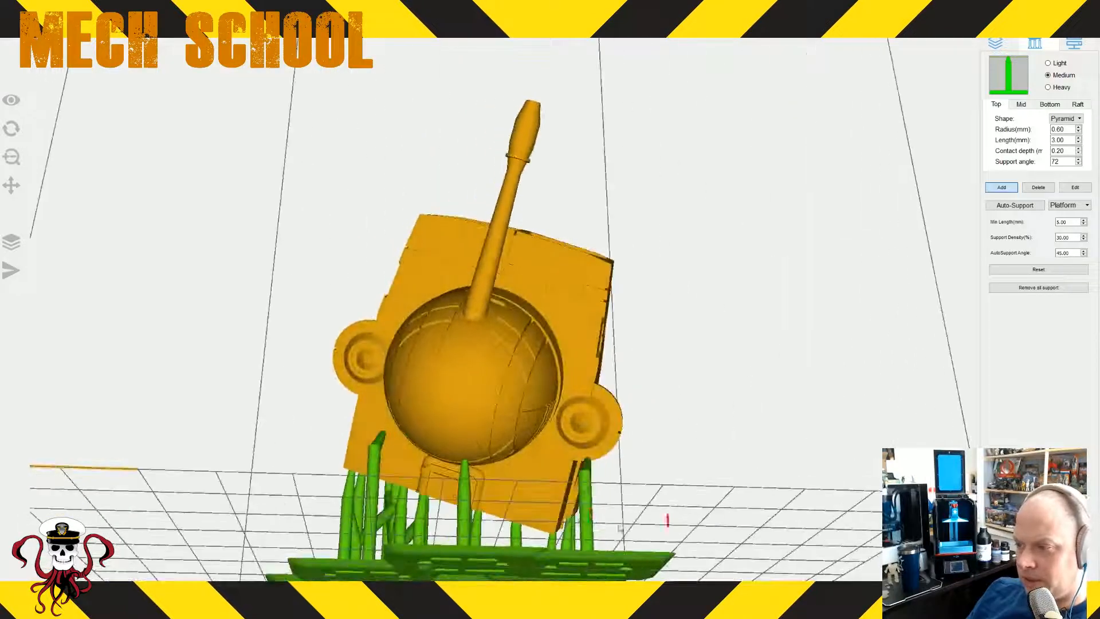
{"action": "left_click", "coordinate": [533, 474]}
{"action": "right_click_drag", "start_coordinate": [754, 455], "coordinate": [829, 495]}
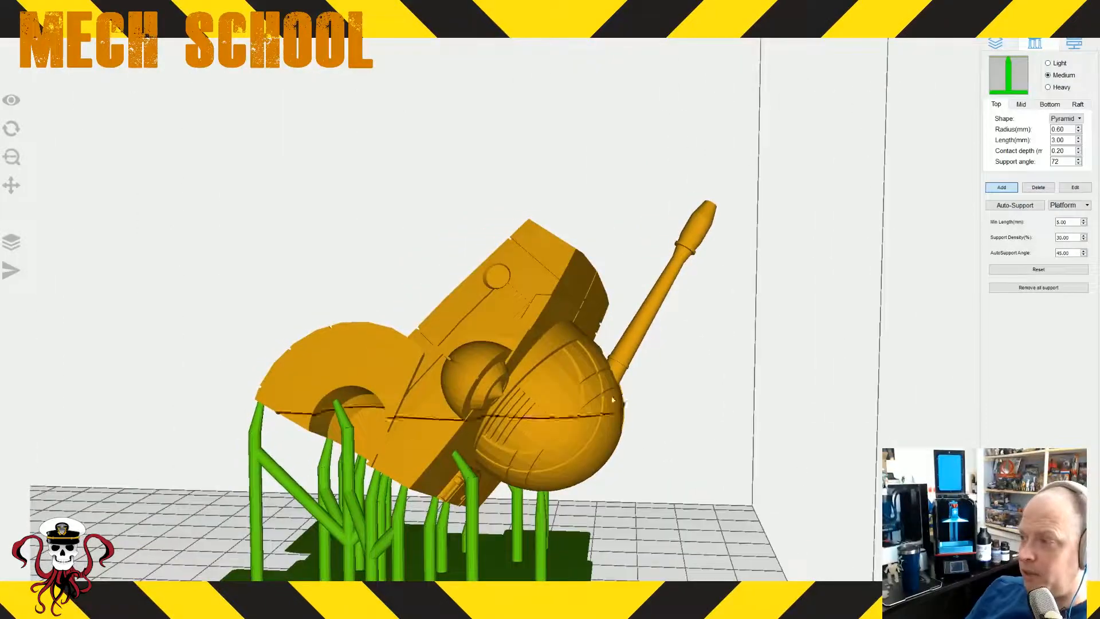
{"action": "right_click_drag", "start_coordinate": [677, 420], "coordinate": [700, 327]}
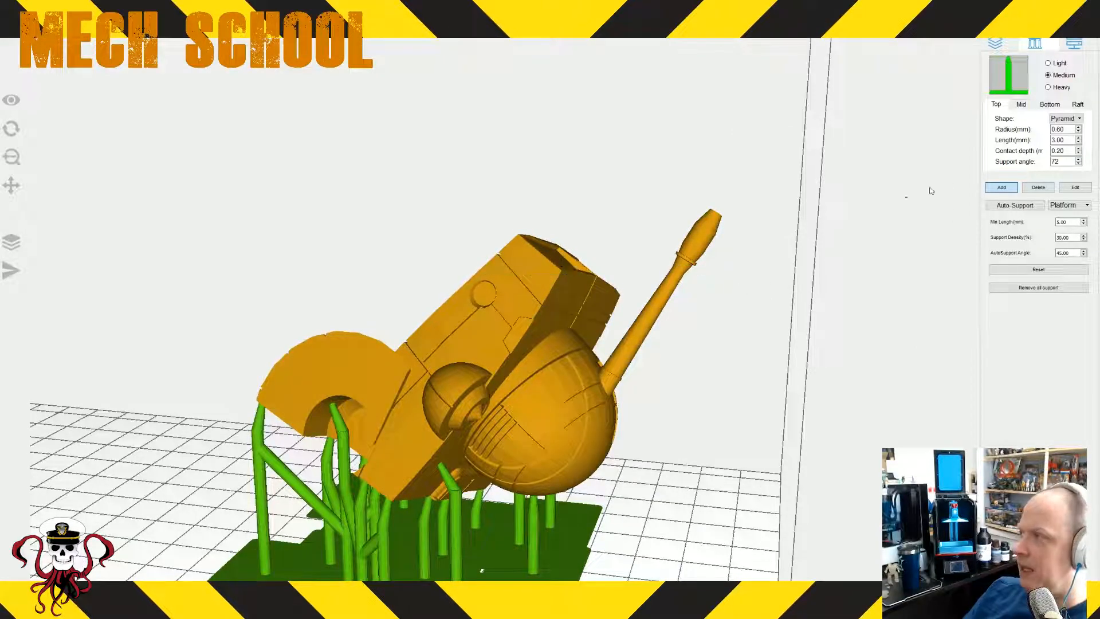
- Switch to light supports and place one under the collar near the tip of the gun barrel
{"action": "left_click", "coordinate": [1048, 63]}
{"action": "right_click_drag", "start_coordinate": [893, 218], "coordinate": [616, 197]}
{"action": "scroll", "coordinate": [549, 167], "scroll_direction": "up", "scroll_amount": 5}
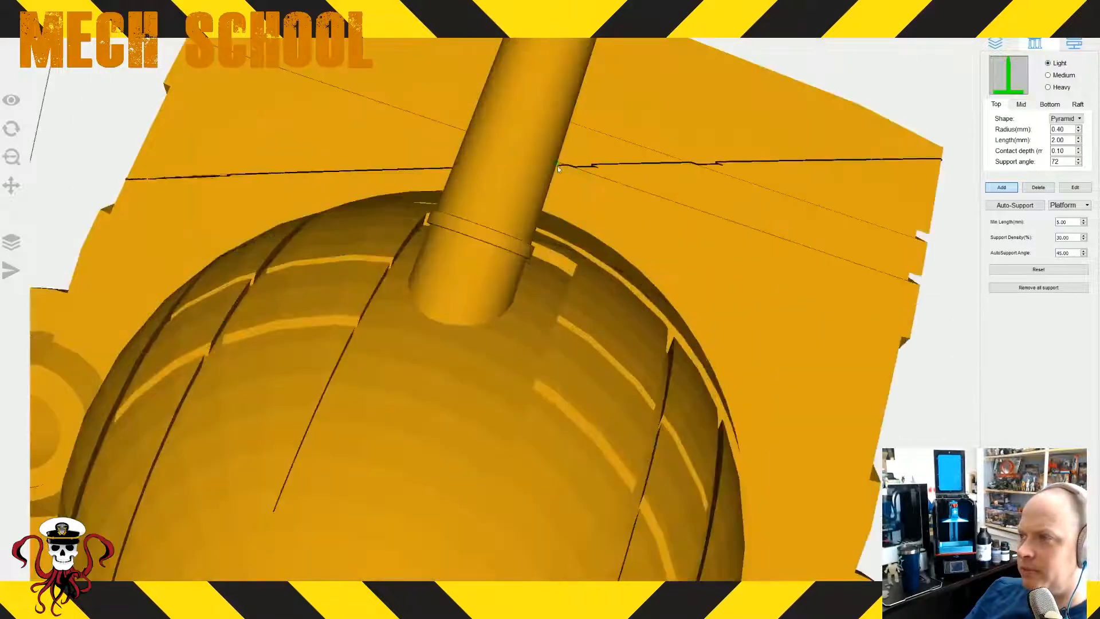
{"action": "right_click_drag", "start_coordinate": [549, 168], "coordinate": [653, 151]}
{"action": "scroll", "coordinate": [641, 215], "scroll_direction": "down", "scroll_amount": 4}
{"action": "scroll", "coordinate": [678, 236], "scroll_direction": "down", "scroll_amount": 3}
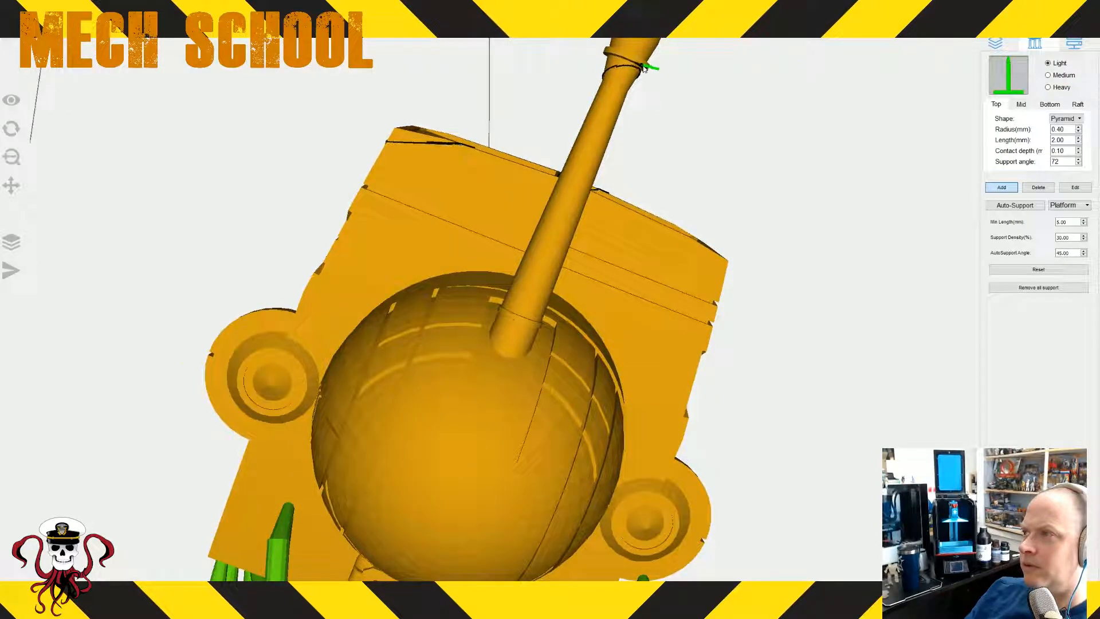
{"action": "left_click", "coordinate": [643, 67]}
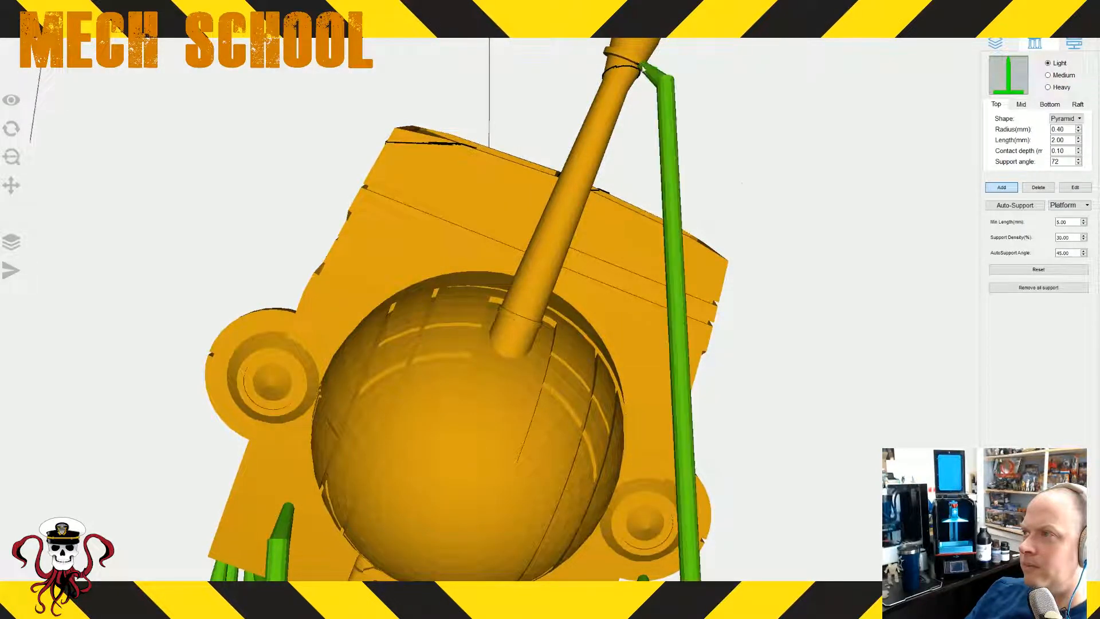
{"action": "scroll", "coordinate": [744, 201], "scroll_direction": "down", "scroll_amount": 6}
{"action": "right_click_drag", "start_coordinate": [741, 214], "coordinate": [712, 331]}
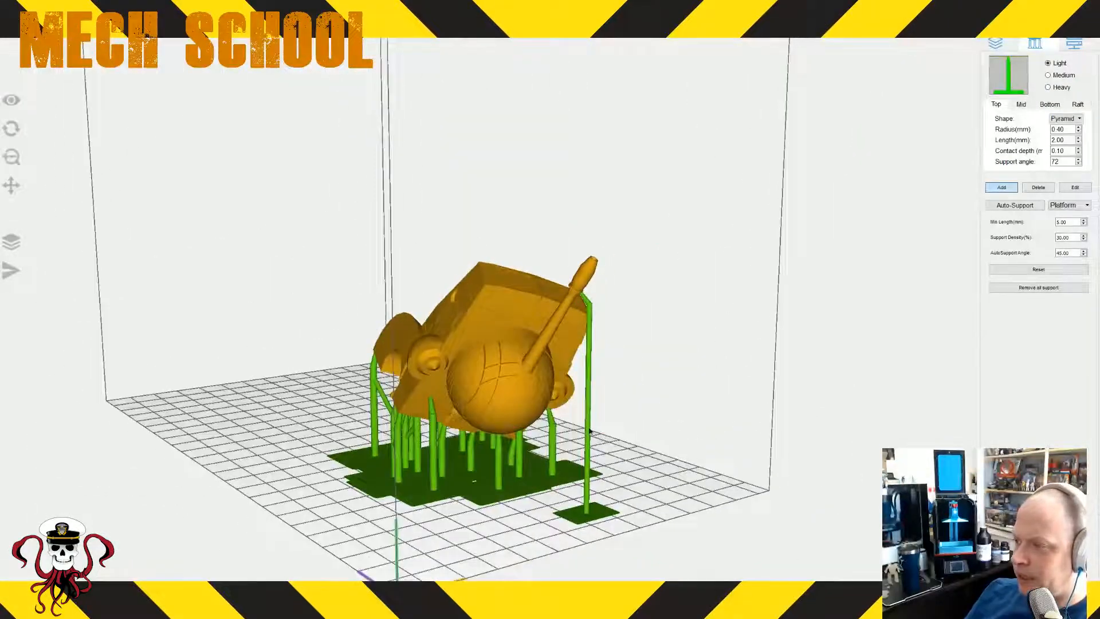
- Place light supports under the middle of the gun barrel and on the side of the large sphere below it
{"action": "right_click_drag", "start_coordinate": [589, 431], "coordinate": [390, 403]}
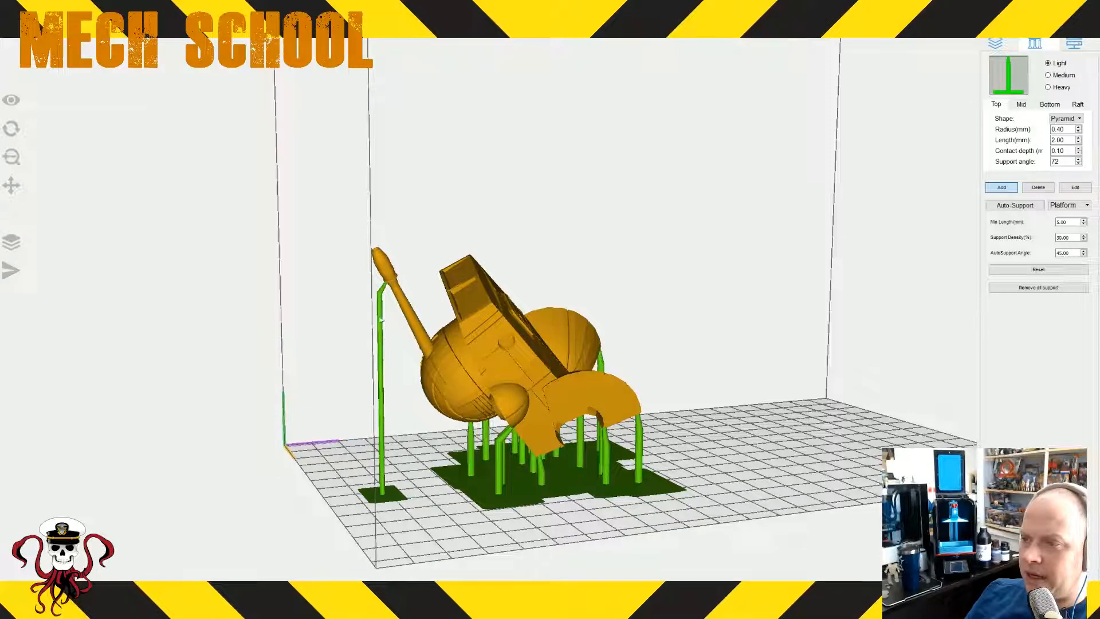
{"action": "right_click_drag", "start_coordinate": [410, 388], "coordinate": [476, 370]}
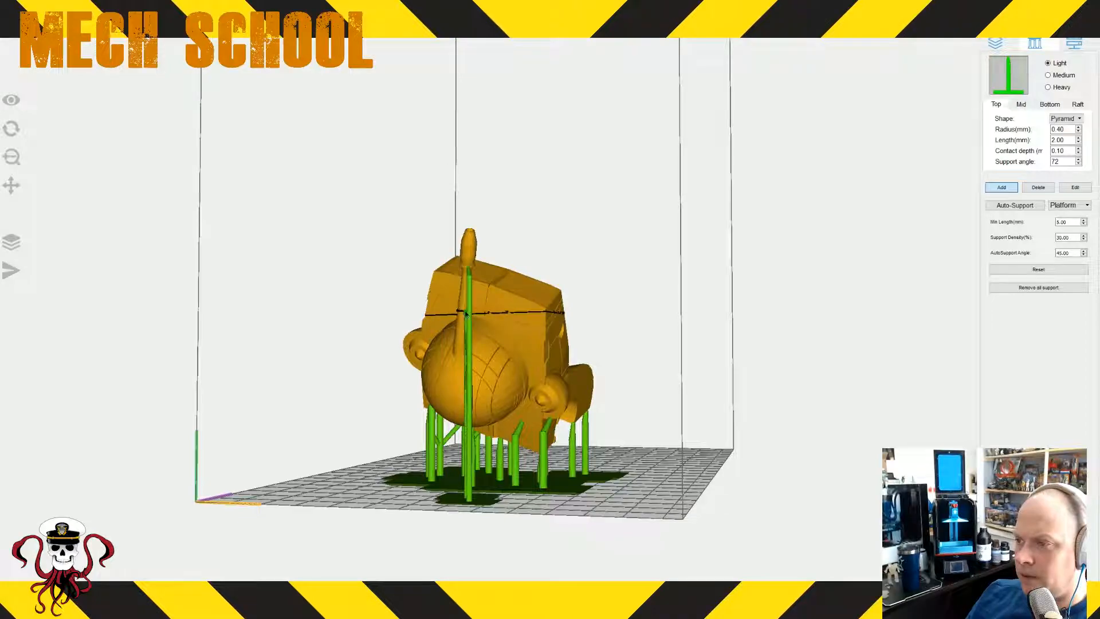
{"action": "right_click_drag", "start_coordinate": [633, 413], "coordinate": [619, 452]}
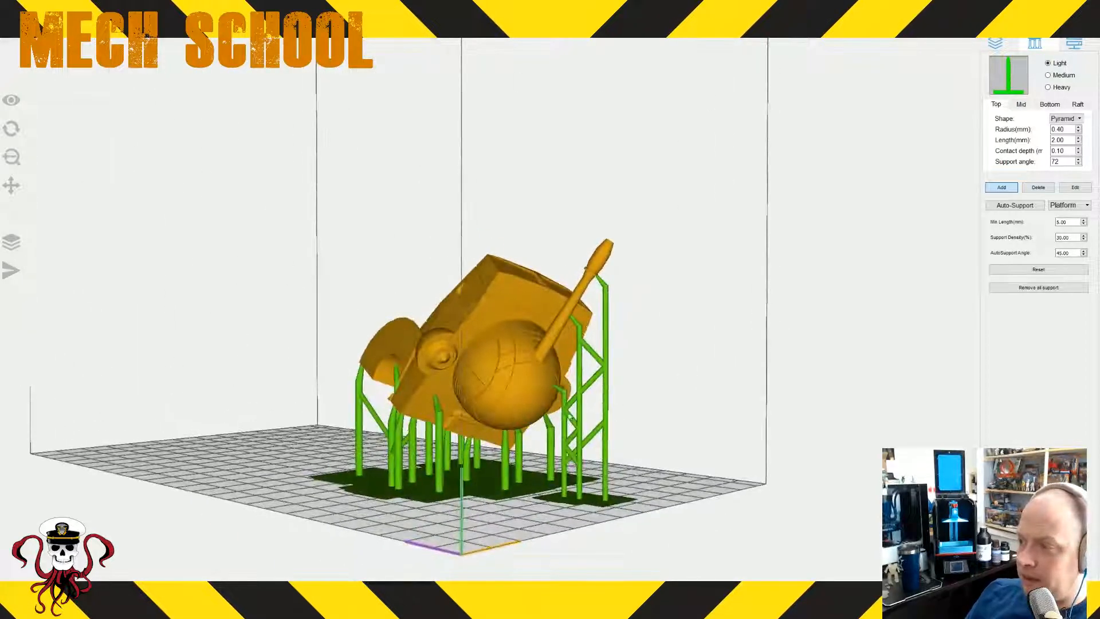
{"action": "right_click_drag", "start_coordinate": [624, 352], "coordinate": [676, 452]}
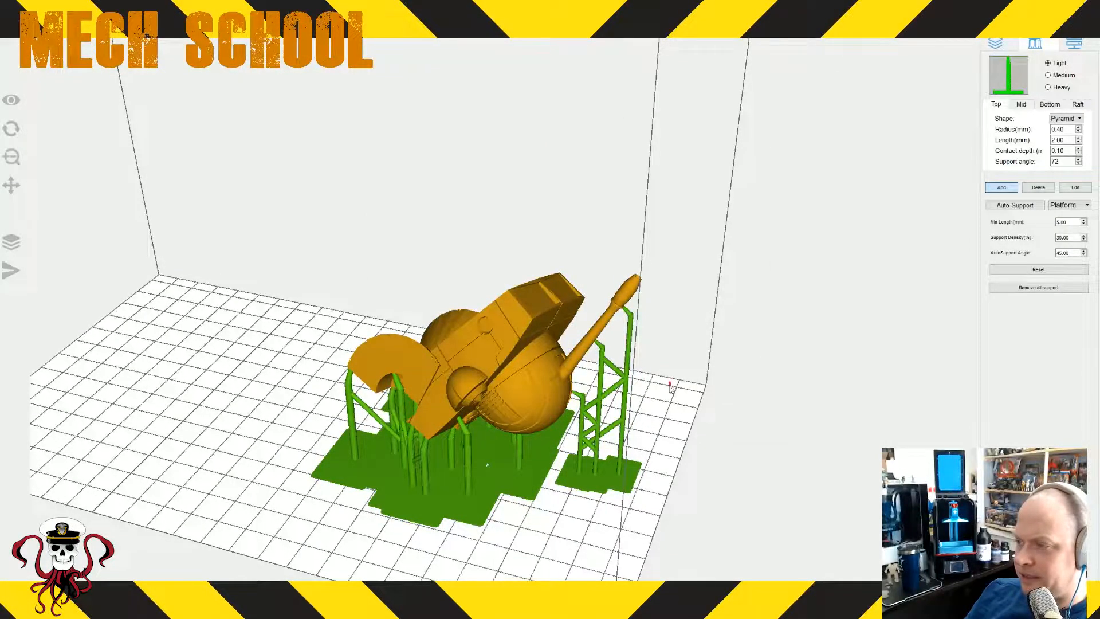
- Place light supports under the recessed round knobs on both sides of the hull
{"action": "right_click_drag", "start_coordinate": [670, 388], "coordinate": [622, 341]}
{"action": "scroll", "coordinate": [450, 344], "scroll_direction": "up", "scroll_amount": 2}
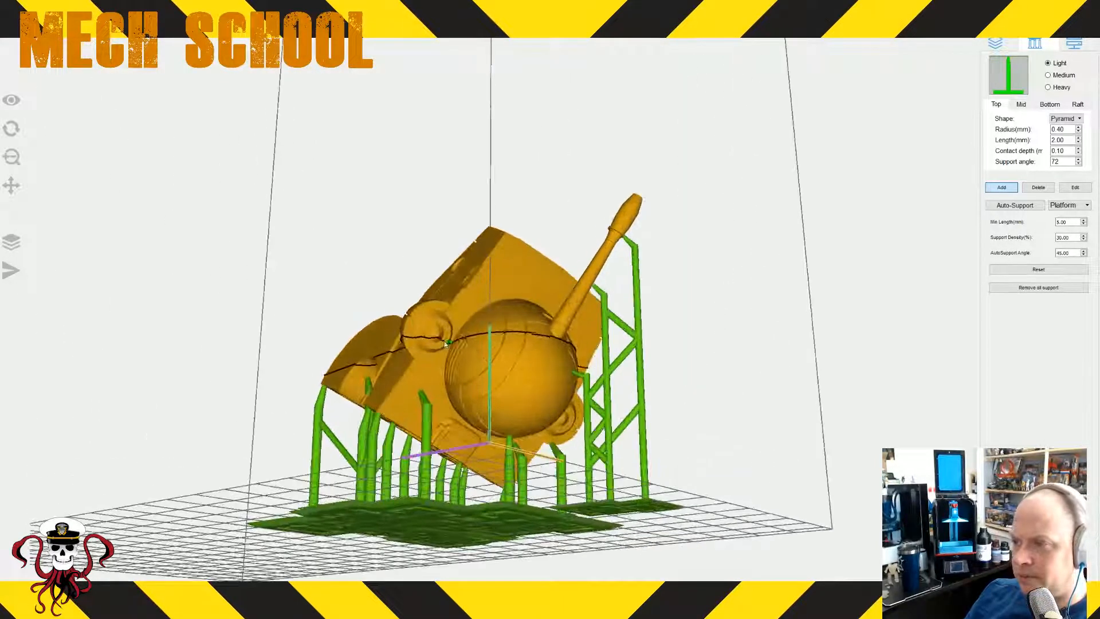
{"action": "scroll", "coordinate": [421, 343], "scroll_direction": "up", "scroll_amount": 1}
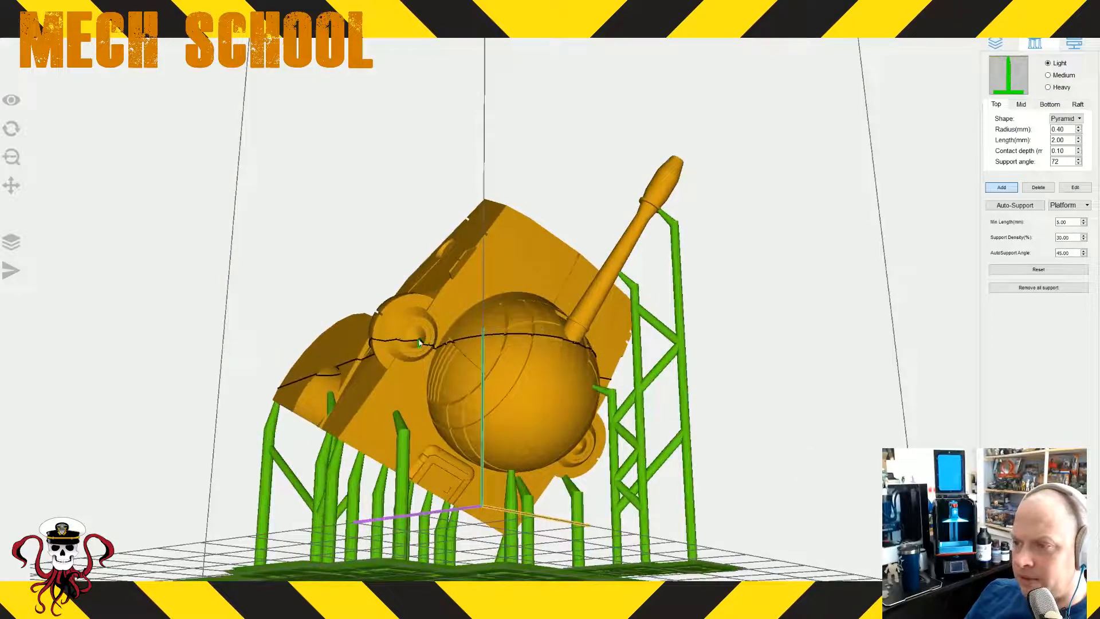
{"action": "left_click", "coordinate": [420, 343]}
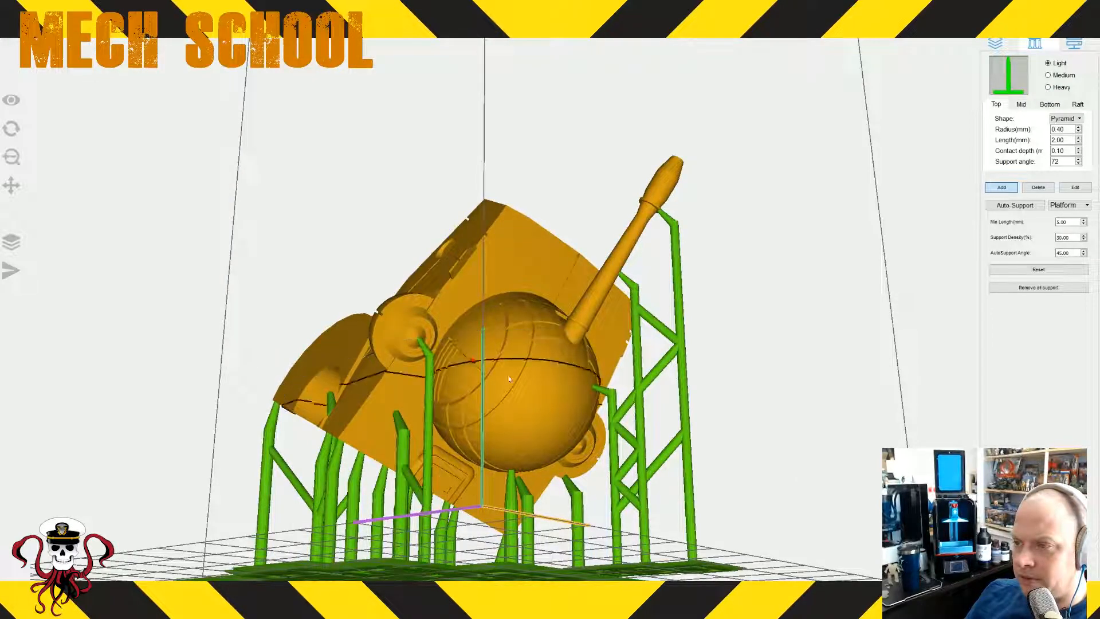
{"action": "right_click_drag", "start_coordinate": [558, 409], "coordinate": [509, 398]}
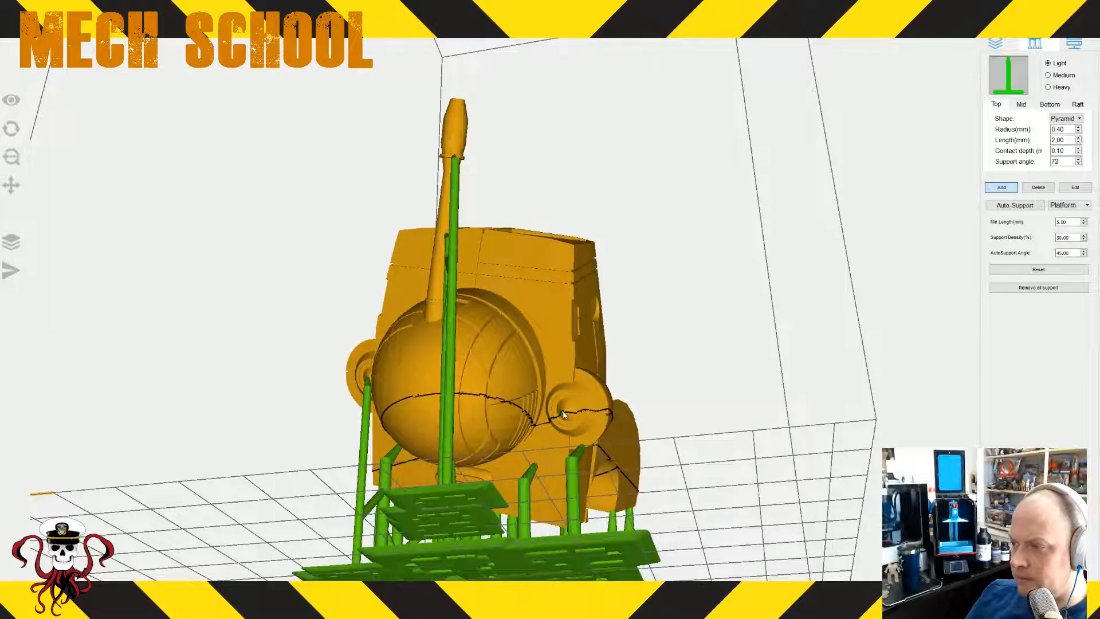
{"action": "right_click_drag", "start_coordinate": [563, 414], "coordinate": [635, 452]}
{"action": "scroll", "coordinate": [541, 472], "scroll_direction": "up", "scroll_amount": 4}
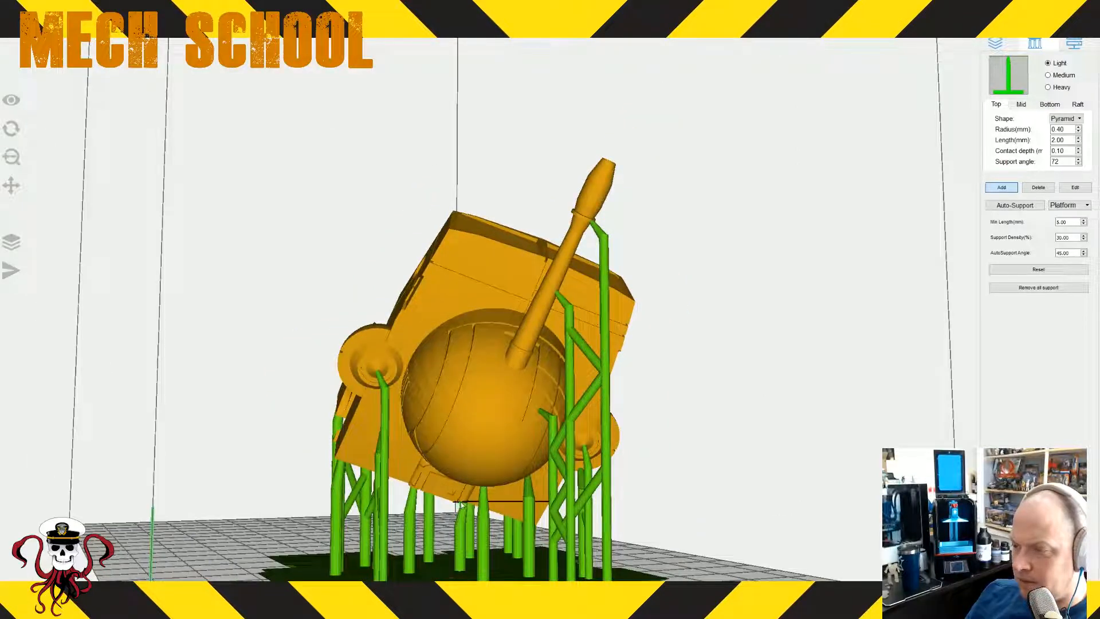
{"action": "right_click_drag", "start_coordinate": [462, 505], "coordinate": [881, 177]}
- Turn the supported body about the vertical axis so its barrel lies along the plate's short side, near one end of the plate
{"action": "left_click", "coordinate": [997, 44]}
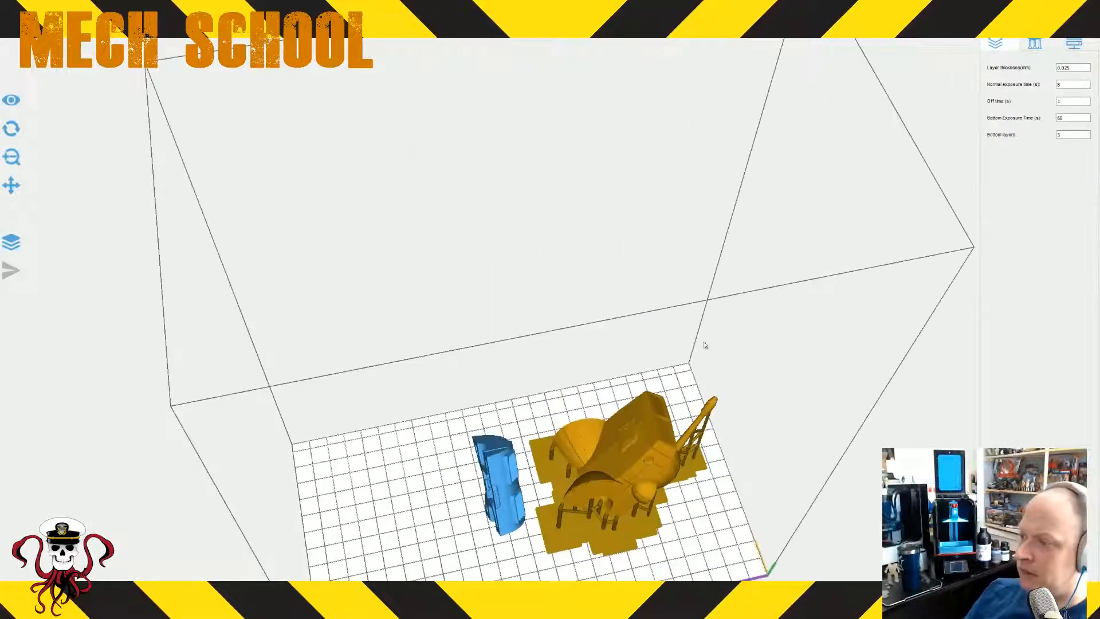
{"action": "left_click_drag", "start_coordinate": [574, 501], "coordinate": [658, 526]}
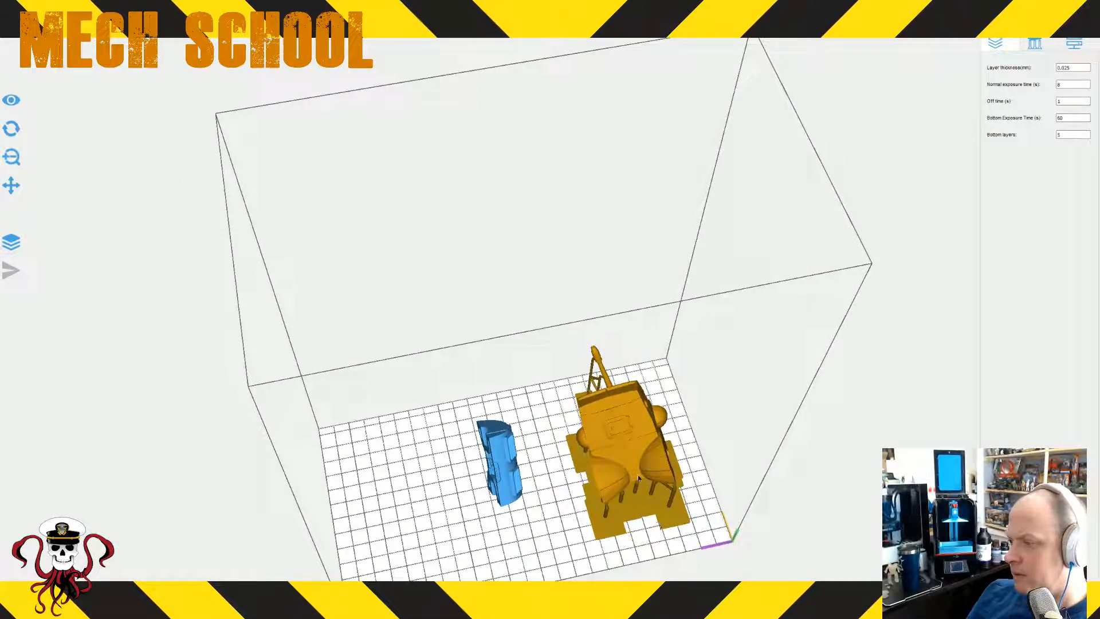
{"action": "left_click_drag", "start_coordinate": [638, 477], "coordinate": [638, 475]}
{"action": "left_click_drag", "start_coordinate": [558, 508], "coordinate": [545, 528]}
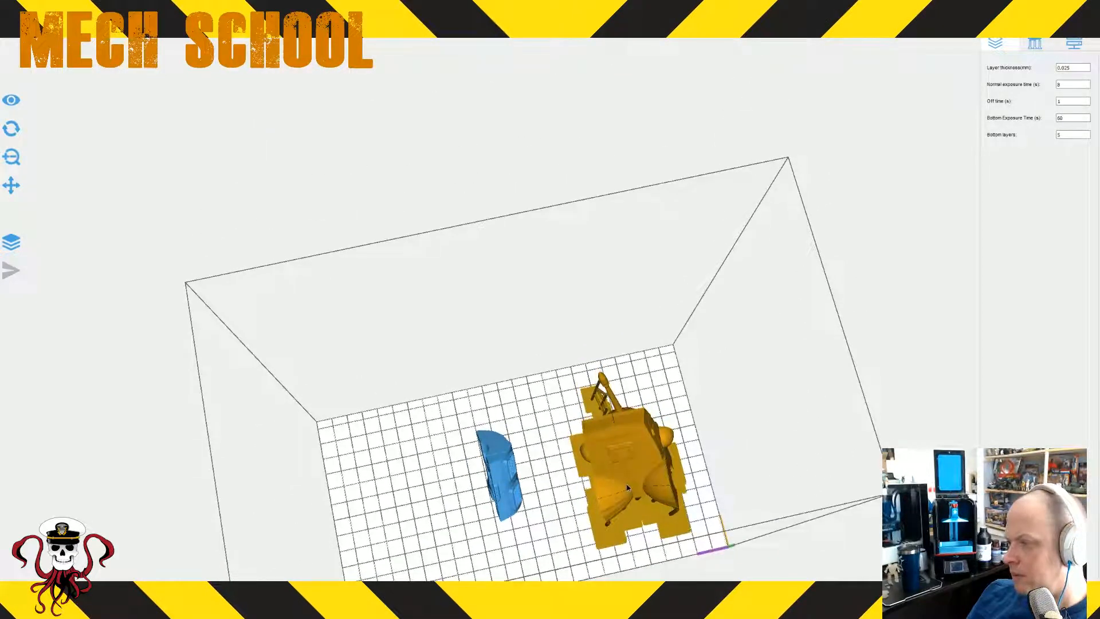
- Try medium supports under the lower edges of the second mech part and remove all of them
{"action": "left_click_drag", "start_coordinate": [555, 514], "coordinate": [561, 430]}
{"action": "left_click", "coordinate": [1038, 44]}
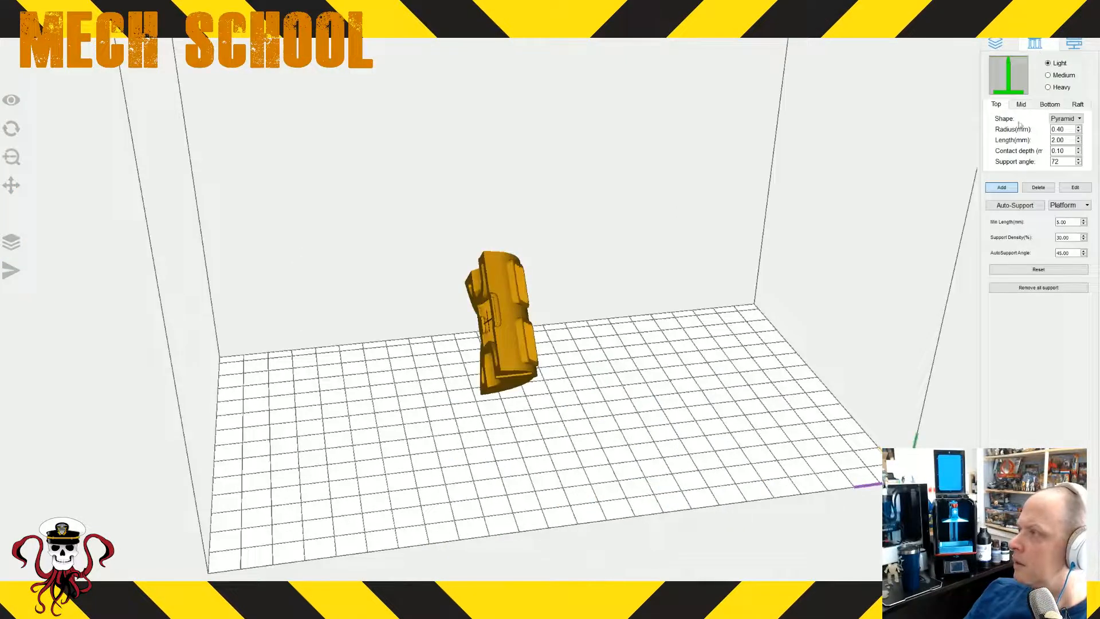
{"action": "left_click", "coordinate": [1024, 200]}
{"action": "left_click_drag", "start_coordinate": [736, 372], "coordinate": [777, 363]}
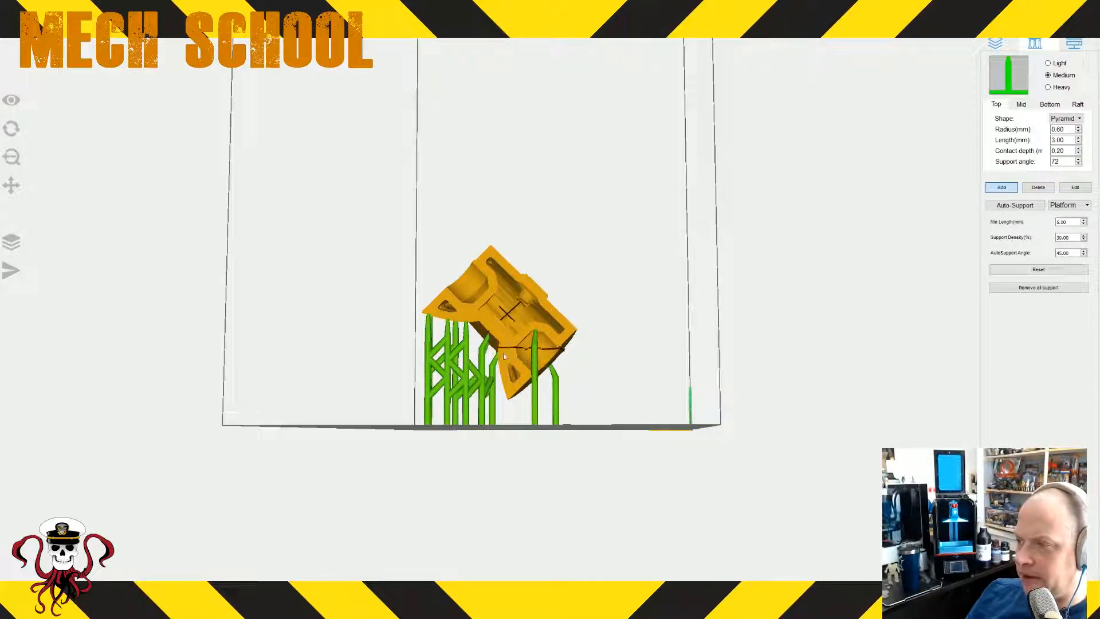
{"action": "right_click_drag", "start_coordinate": [504, 357], "coordinate": [514, 380]}
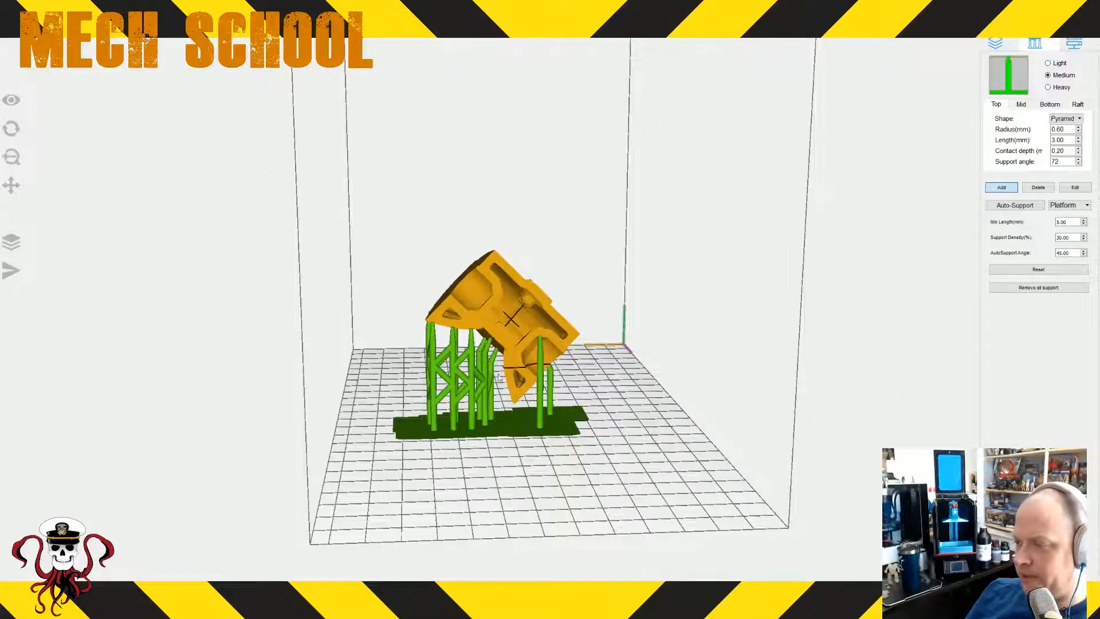
{"action": "right_click_drag", "start_coordinate": [497, 492], "coordinate": [596, 310]}
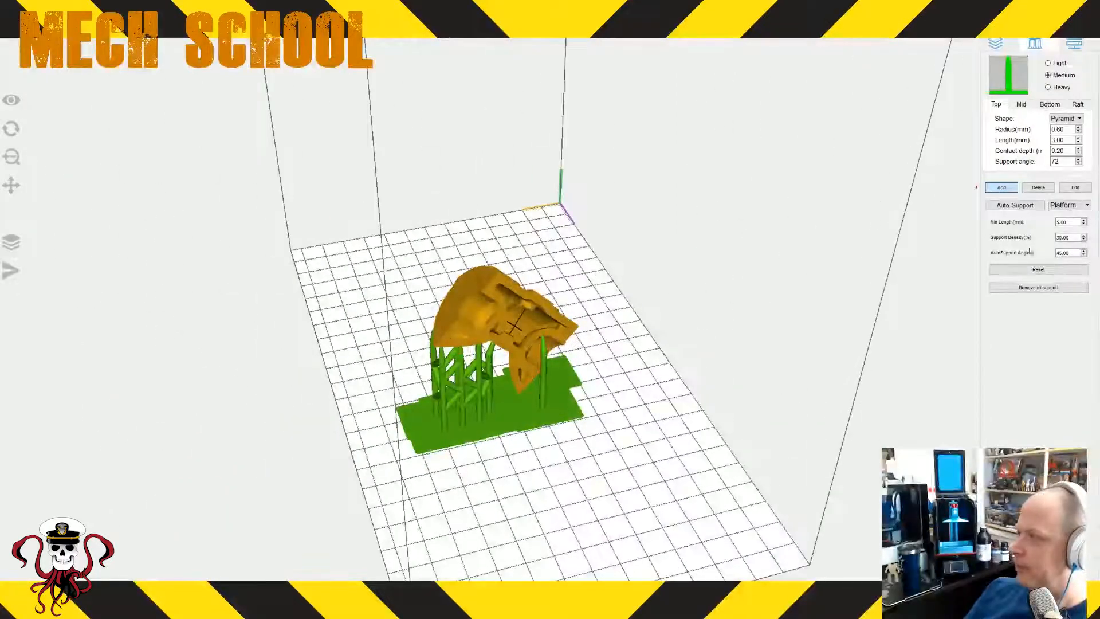
{"action": "left_click", "coordinate": [1038, 287]}
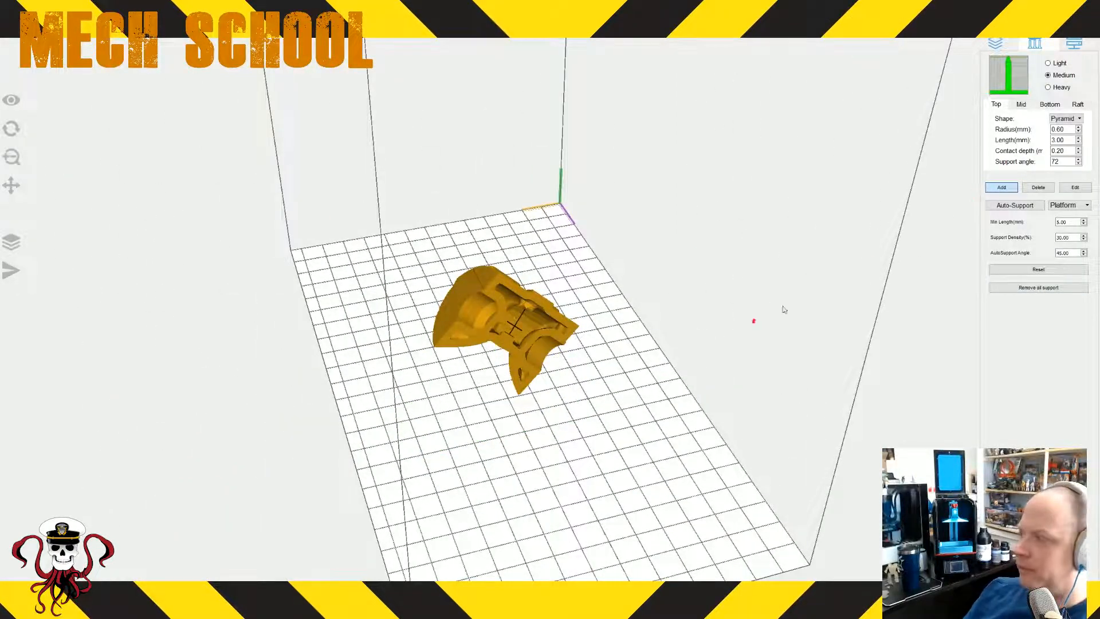
- Tilt the unsupported second part by setting its X rotation to 158°
{"action": "right_click_drag", "start_coordinate": [699, 393], "coordinate": [663, 369]}
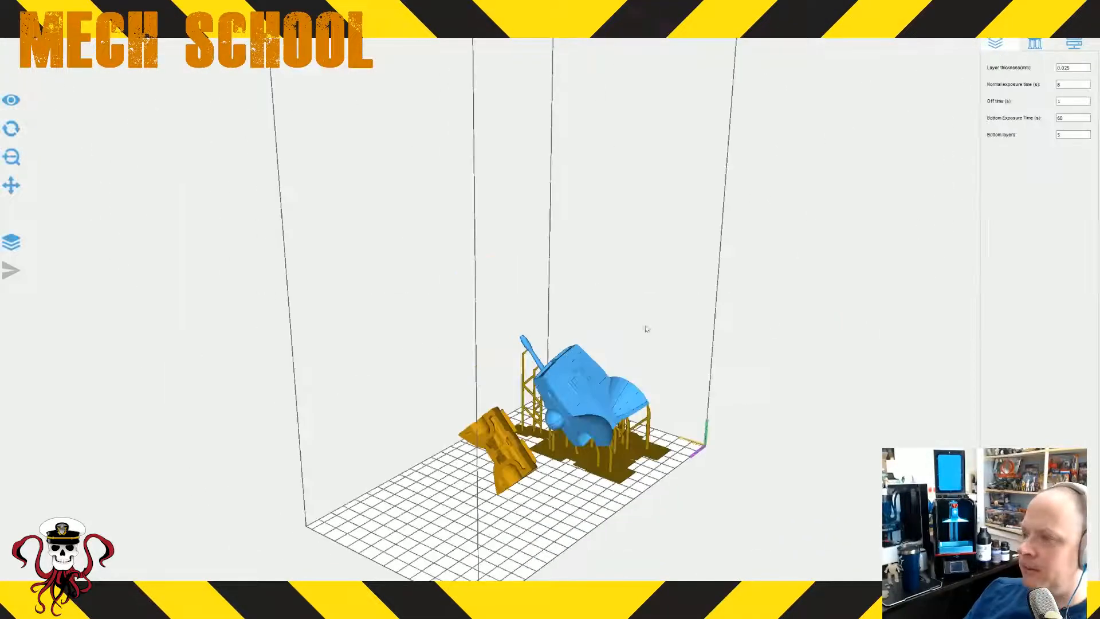
{"action": "right_click_drag", "start_coordinate": [646, 326], "coordinate": [539, 381]}
{"action": "right_click_drag", "start_coordinate": [552, 426], "coordinate": [519, 452]}
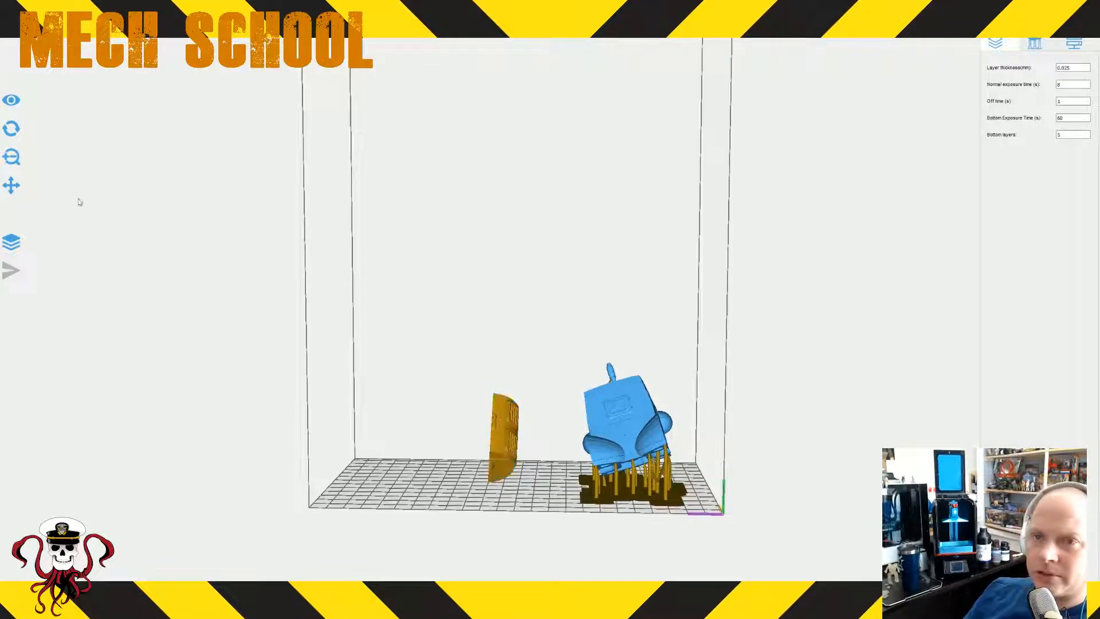
{"action": "left_click", "coordinate": [11, 128]}
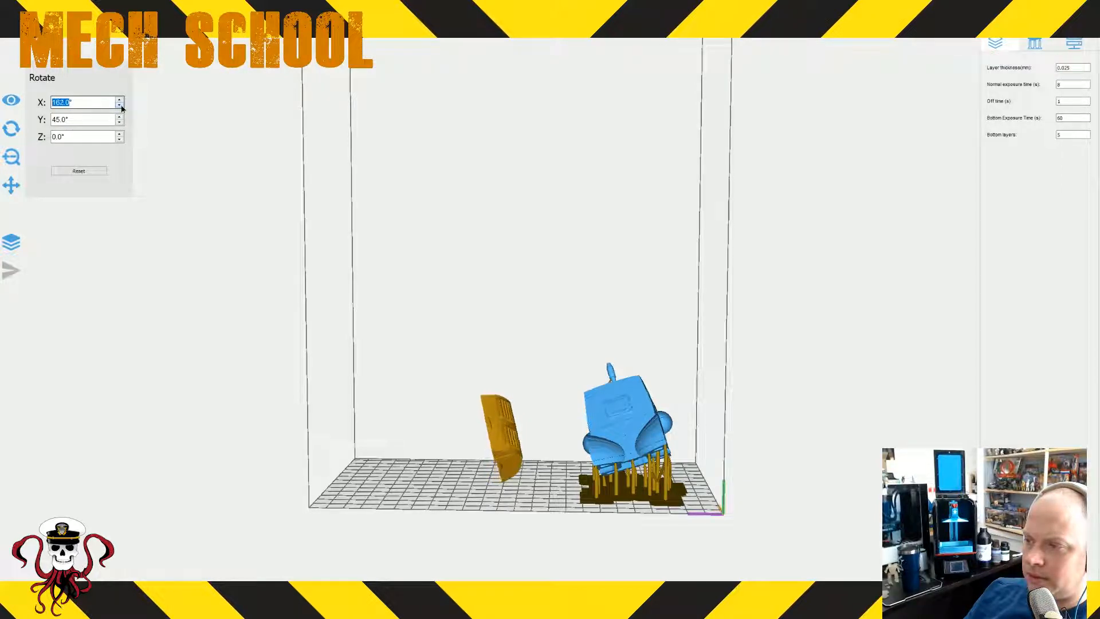
{"action": "right_click_drag", "start_coordinate": [197, 203], "coordinate": [222, 244]}
{"action": "left_click", "coordinate": [503, 439]}
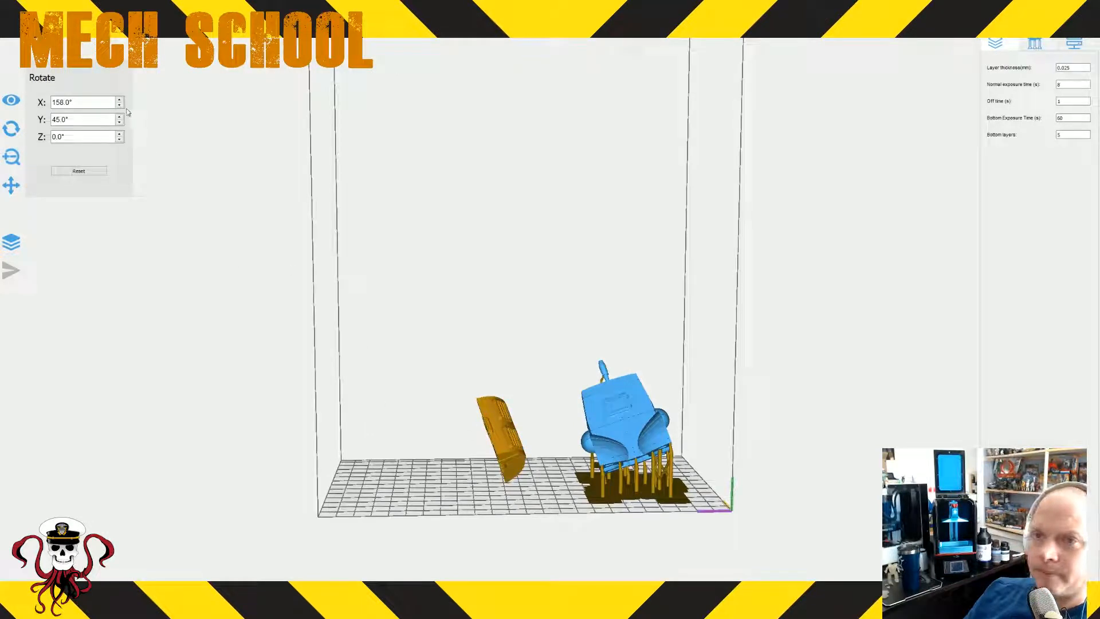
{"action": "right_click_drag", "start_coordinate": [229, 218], "coordinate": [176, 266]}
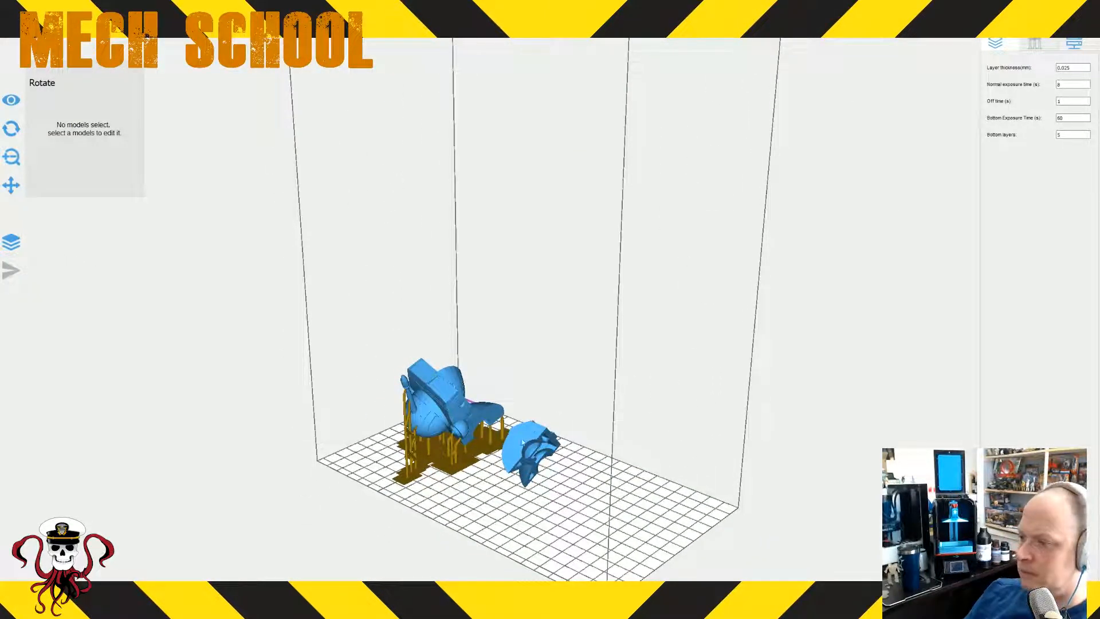
- Select the tilted second part and place medium supports at its outer corner and on the curved lower edge beside it
{"action": "left_click", "coordinate": [523, 443]}
{"action": "left_click", "coordinate": [1034, 43]}
{"action": "right_click_drag", "start_coordinate": [668, 454], "coordinate": [429, 339]}
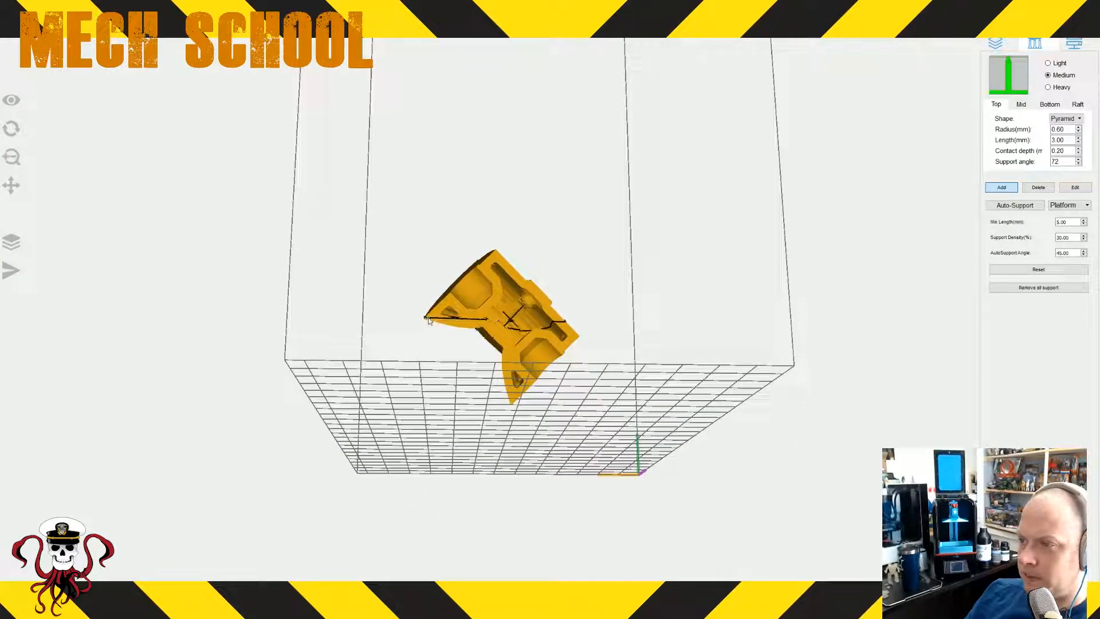
{"action": "left_click", "coordinate": [431, 323]}
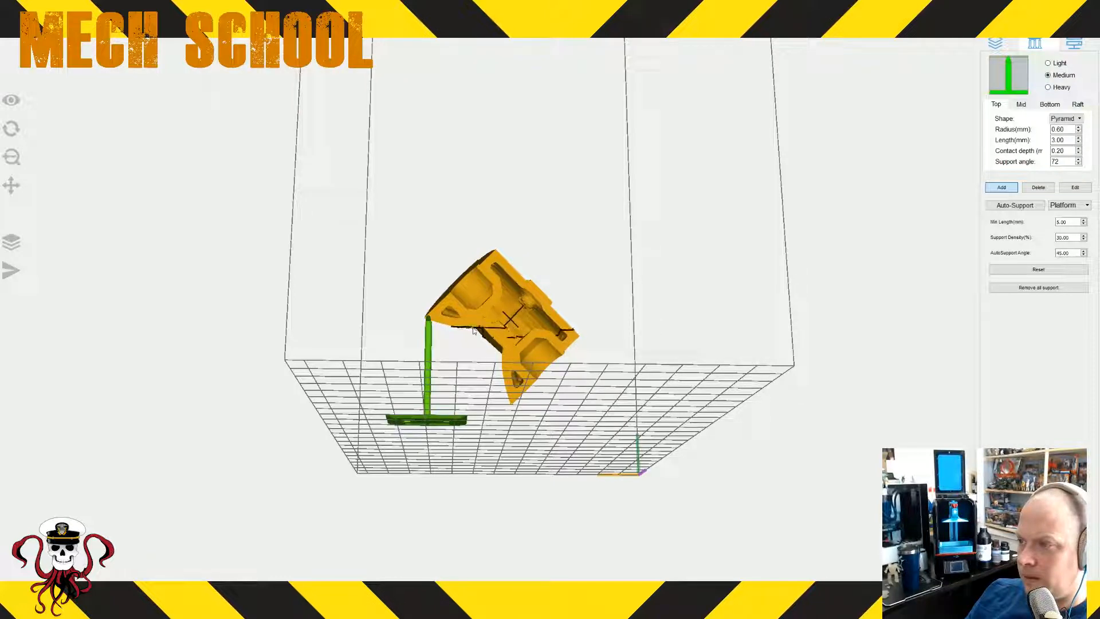
{"action": "scroll", "coordinate": [476, 333], "scroll_direction": "up", "scroll_amount": 5}
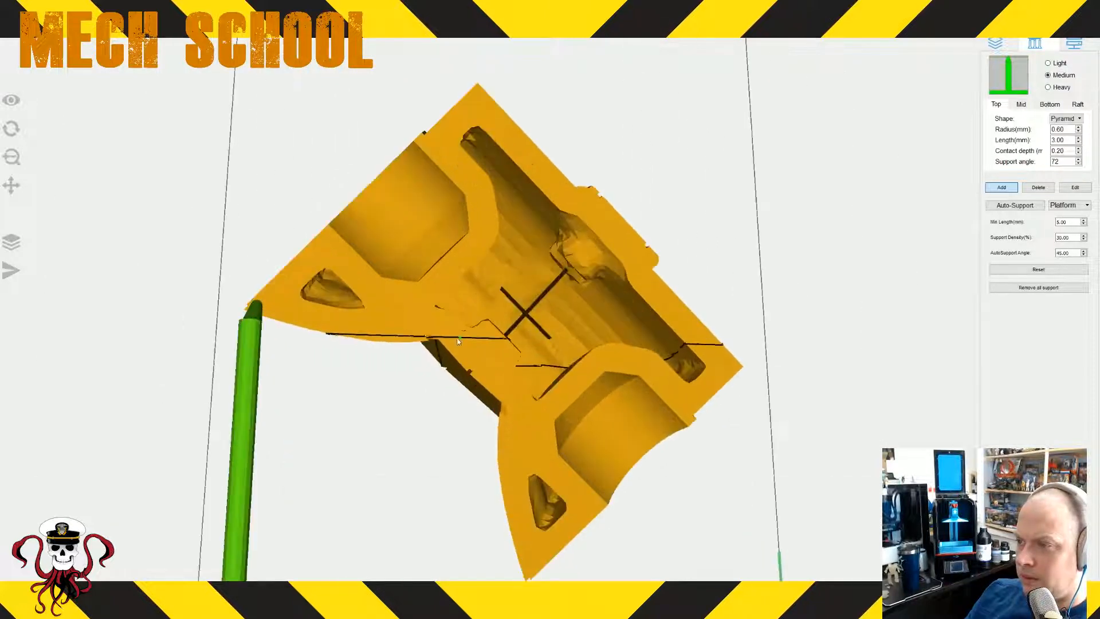
{"action": "left_click", "coordinate": [389, 341]}
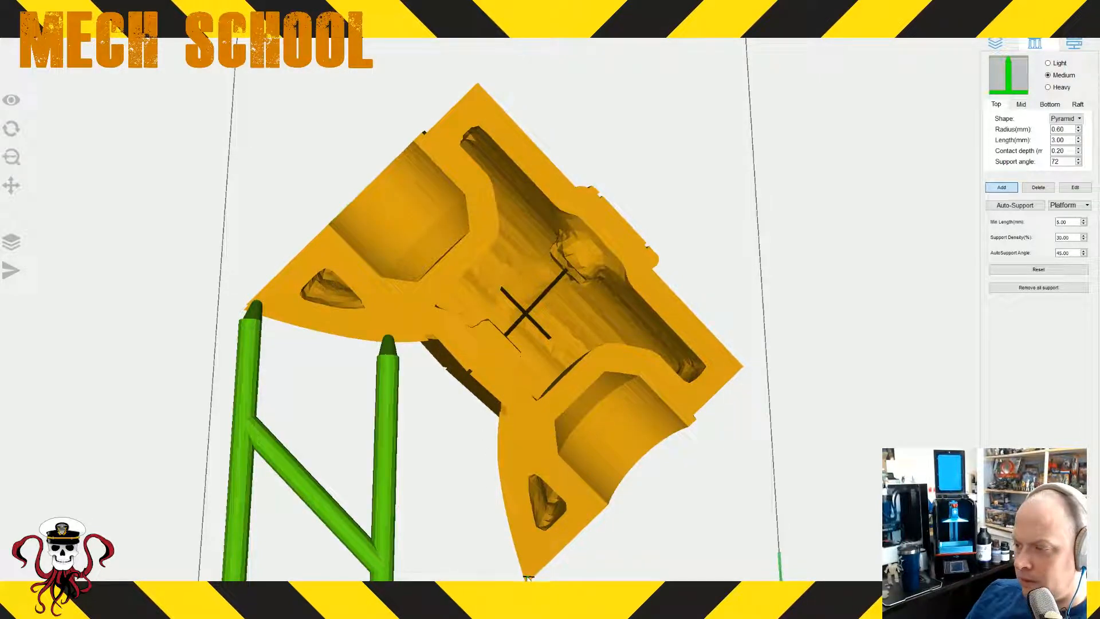
- Place medium supports at the lowest tip, both ends of the lower semicircular recess, and along the inner edge between the two flared ends
{"action": "left_click", "coordinate": [603, 507]}
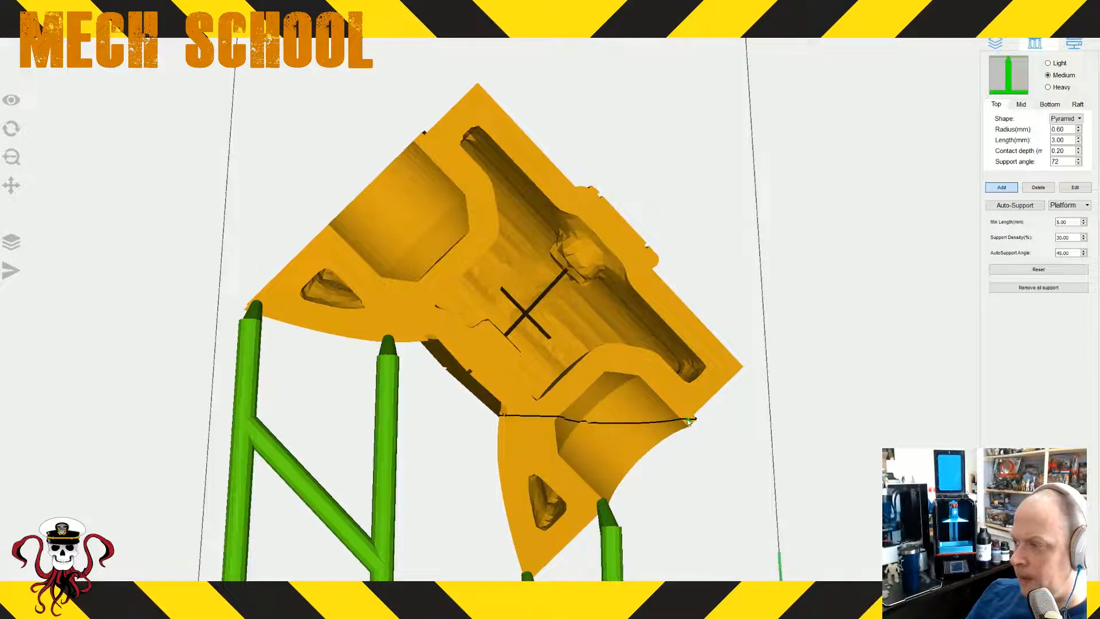
{"action": "left_click", "coordinate": [689, 422]}
{"action": "left_click", "coordinate": [530, 430]}
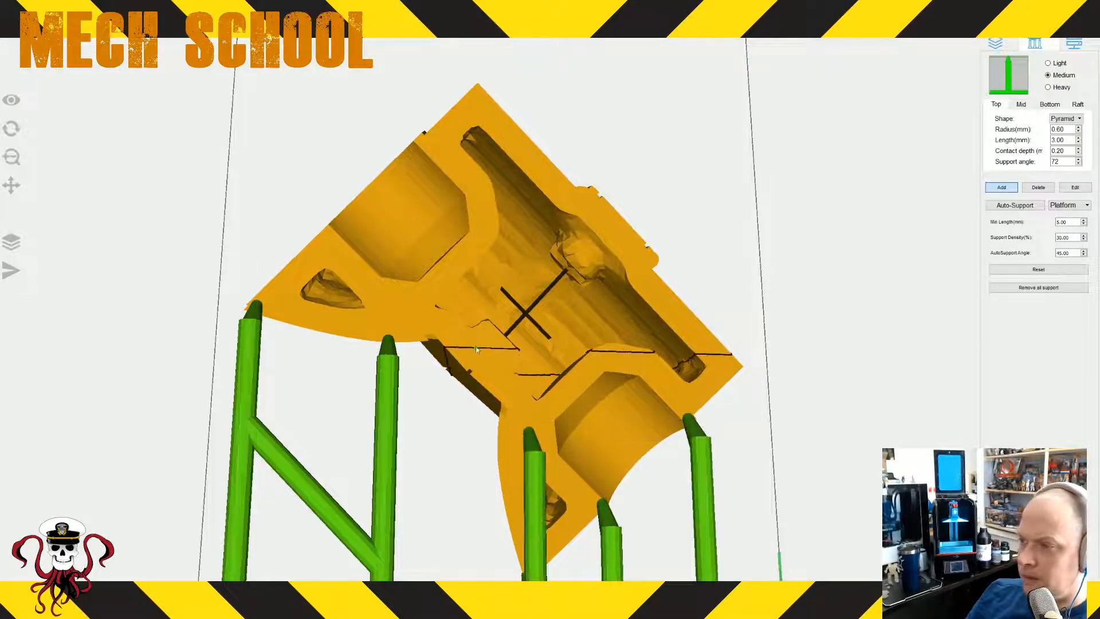
{"action": "left_click", "coordinate": [489, 351]}
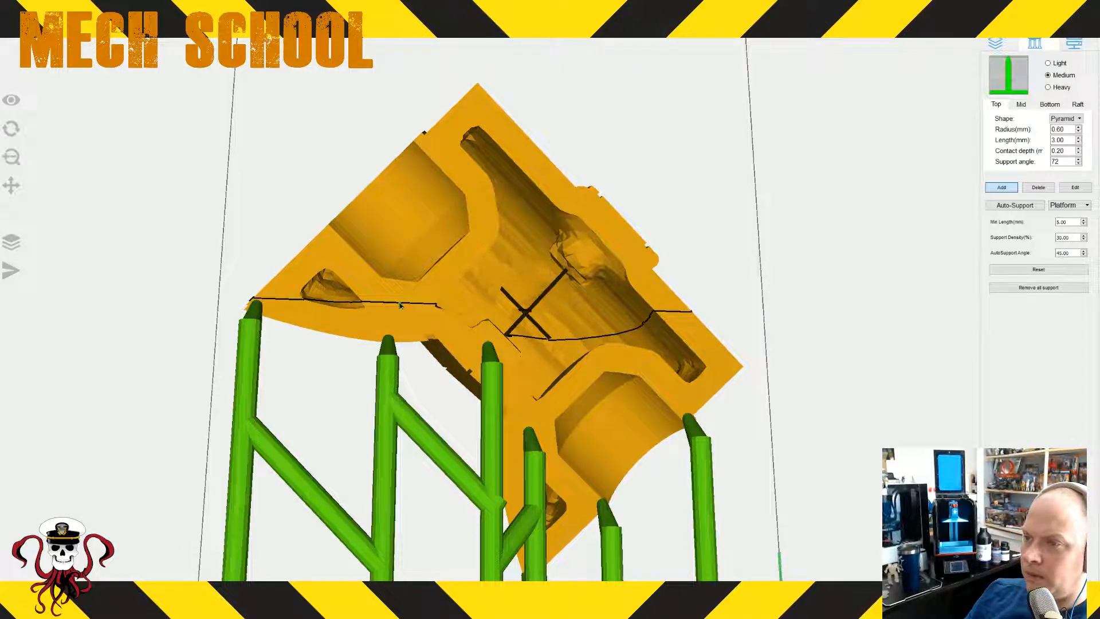
- Place medium supports around the upper semicircular recess, at the flat face's top corner, midway along its long edge, and at its far corner
{"action": "left_click", "coordinate": [399, 303]}
{"action": "left_click", "coordinate": [329, 236]}
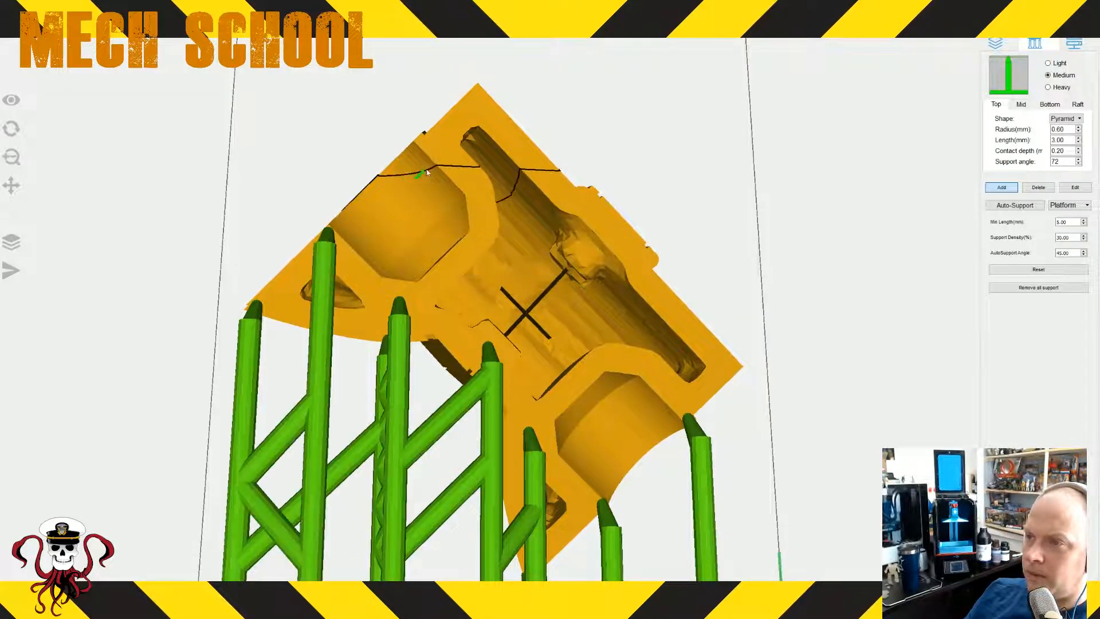
{"action": "left_click", "coordinate": [441, 147]}
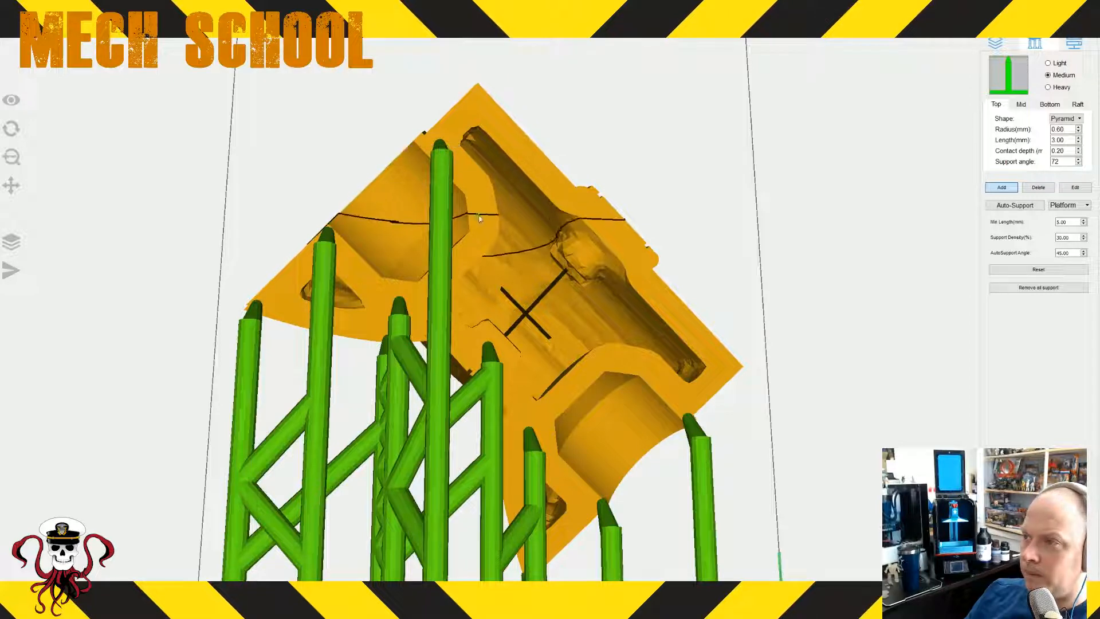
{"action": "left_click", "coordinate": [476, 98]}
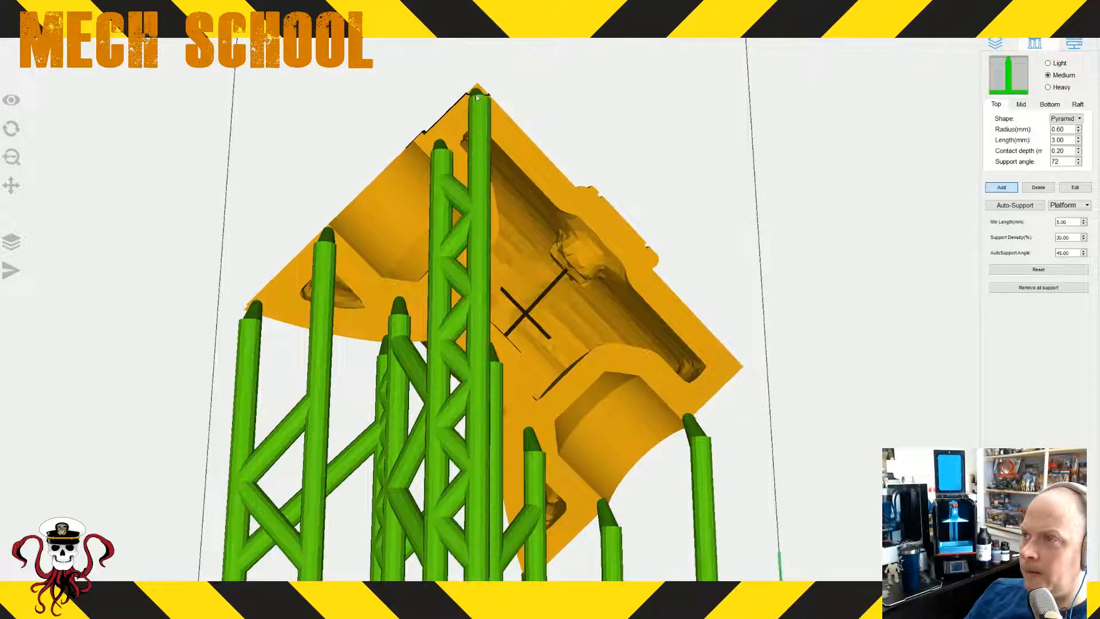
{"action": "left_click", "coordinate": [613, 230]}
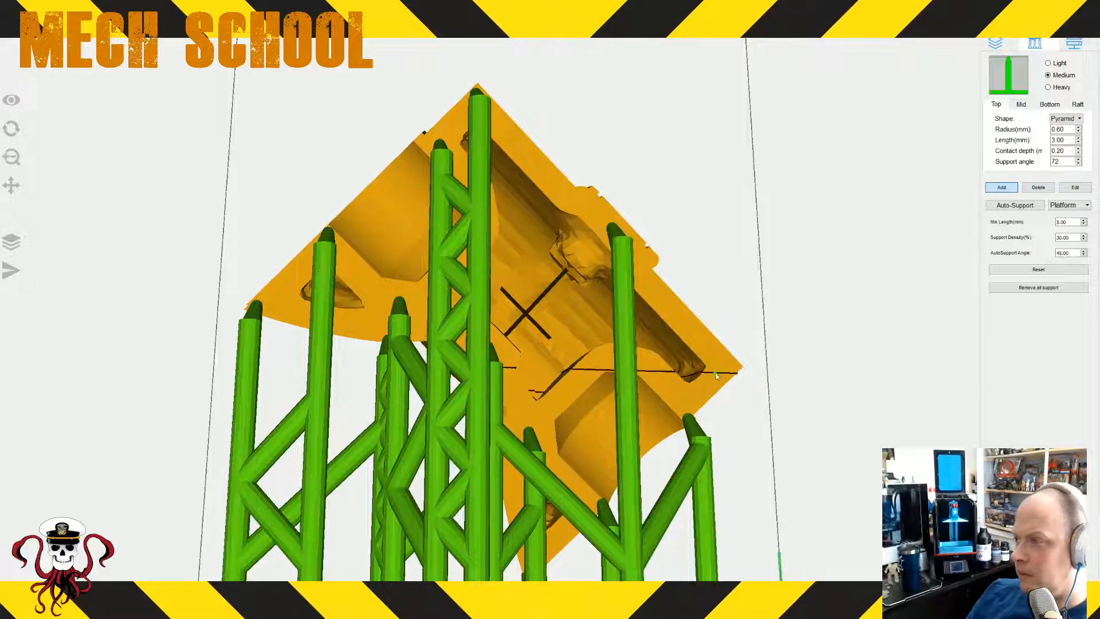
{"action": "left_click", "coordinate": [733, 366]}
{"action": "left_click_drag", "start_coordinate": [865, 426], "coordinate": [492, 462]}
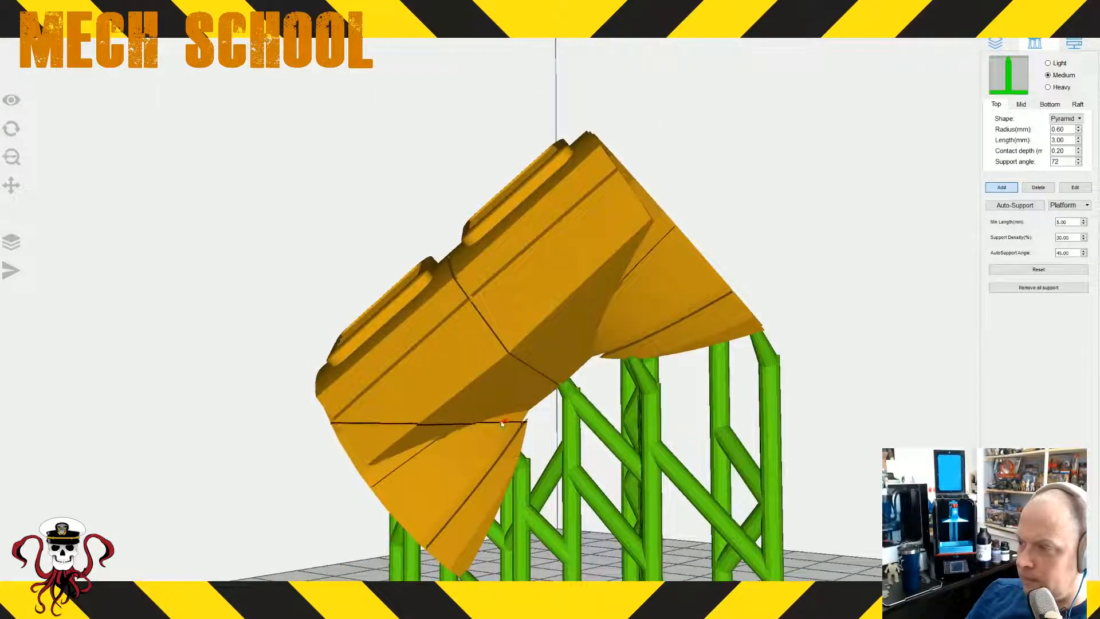
{"action": "left_click_drag", "start_coordinate": [526, 352], "coordinate": [616, 369]}
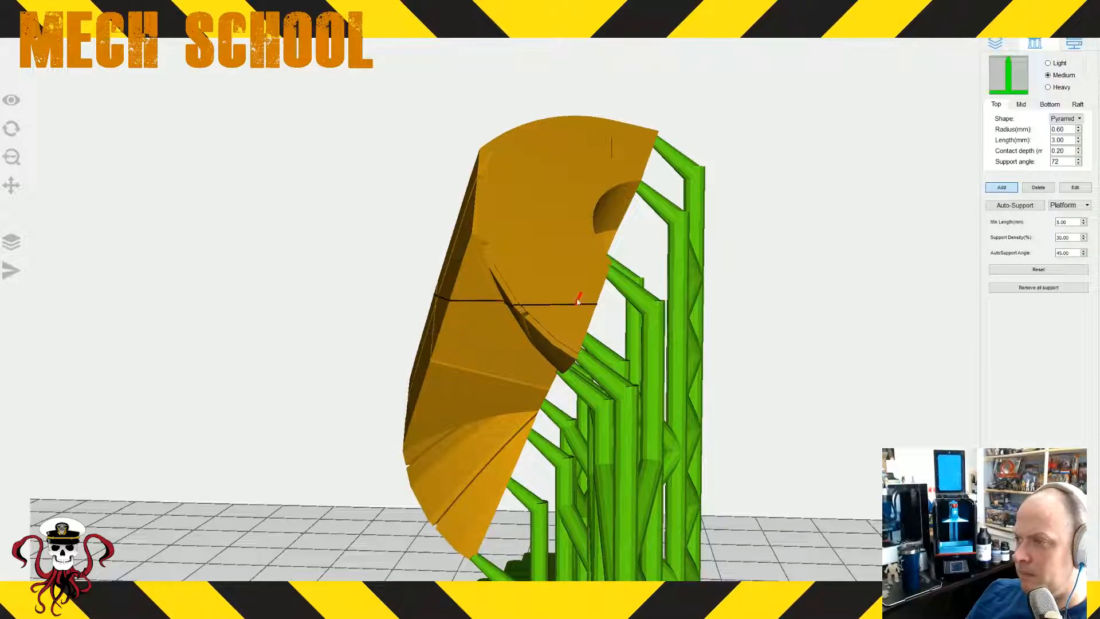
- Place three medium supports on the underside of the second part's stepped outer face, spaced along its outer edge
{"action": "right_click_drag", "start_coordinate": [526, 311], "coordinate": [685, 358]}
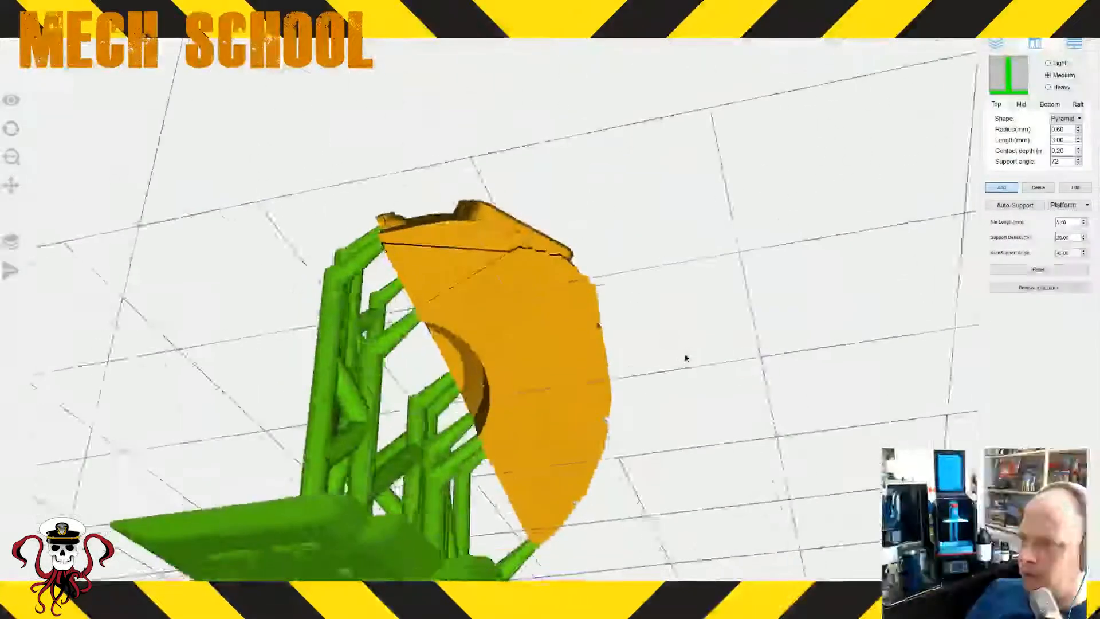
{"action": "scroll", "coordinate": [632, 447], "scroll_direction": "down", "scroll_amount": 3}
{"action": "right_click_drag", "start_coordinate": [632, 446], "coordinate": [536, 459]}
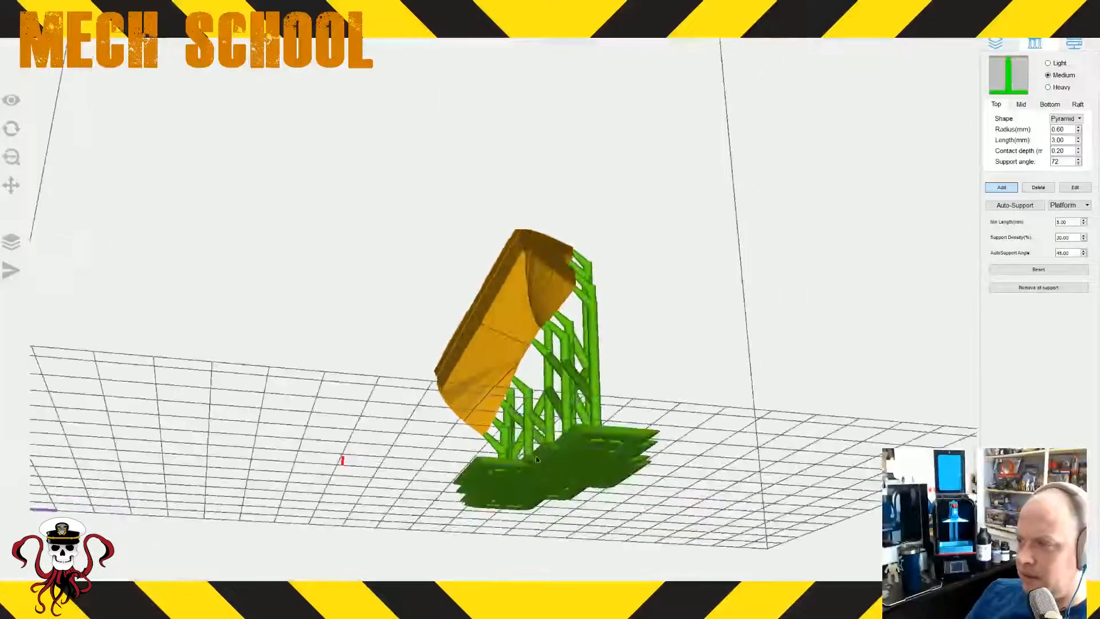
{"action": "left_click", "coordinate": [486, 341]}
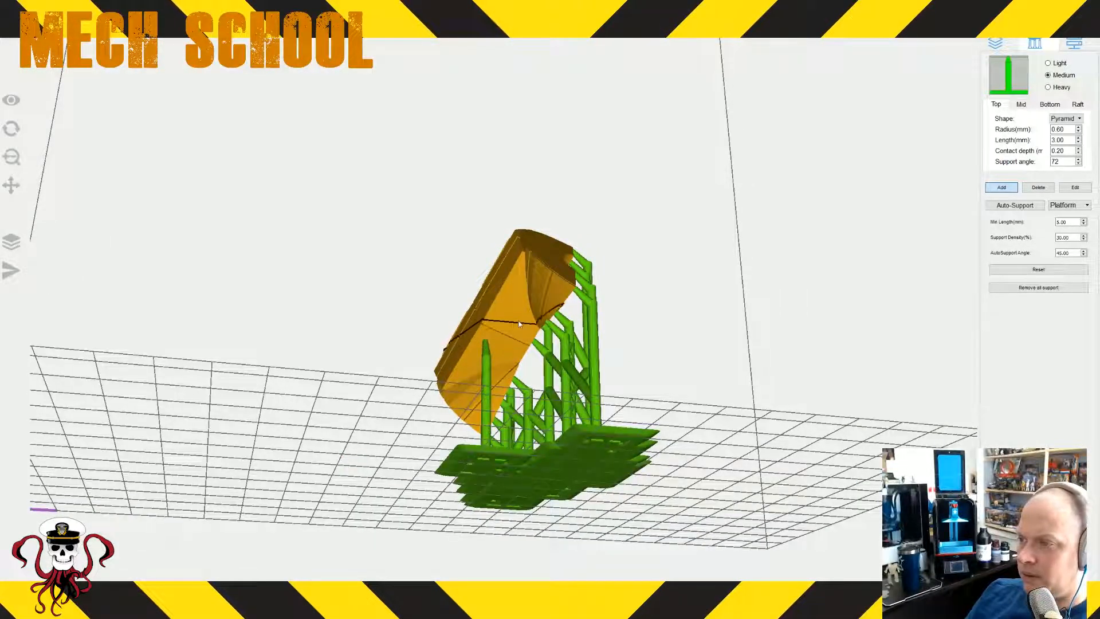
{"action": "left_click", "coordinate": [511, 317]}
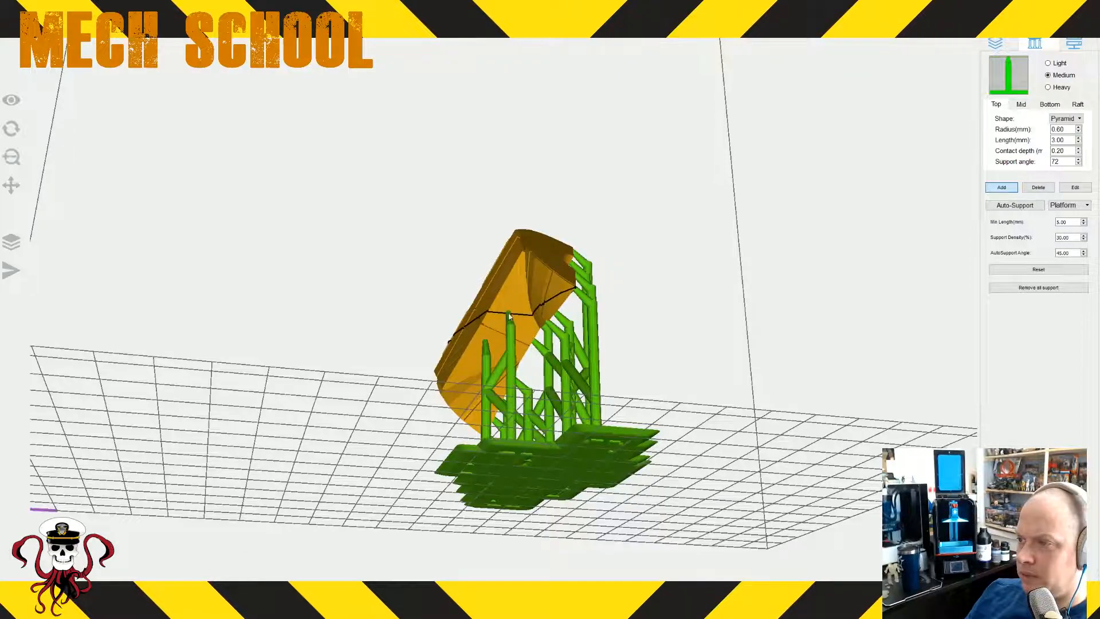
{"action": "right_click_drag", "start_coordinate": [511, 318], "coordinate": [768, 442]}
{"action": "left_click", "coordinate": [526, 367]}
{"action": "right_click_drag", "start_coordinate": [526, 366], "coordinate": [760, 348]}
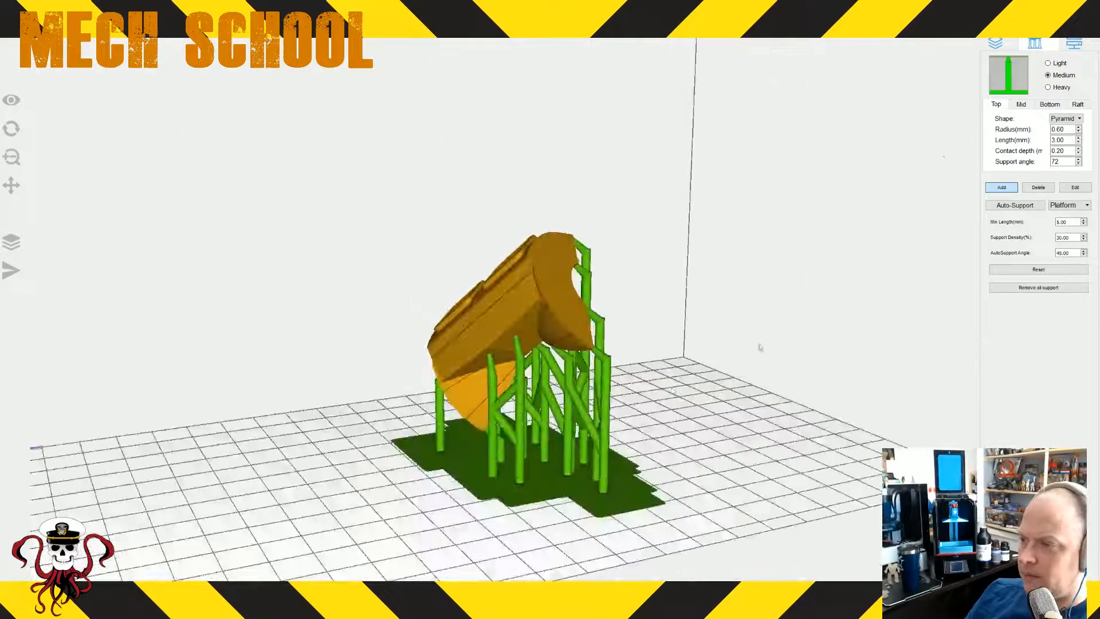
- Leave support editing and move the supported second part close beside the mech body on the build plate
{"action": "left_click", "coordinate": [995, 42]}
{"action": "right_click_drag", "start_coordinate": [685, 342], "coordinate": [550, 497]}
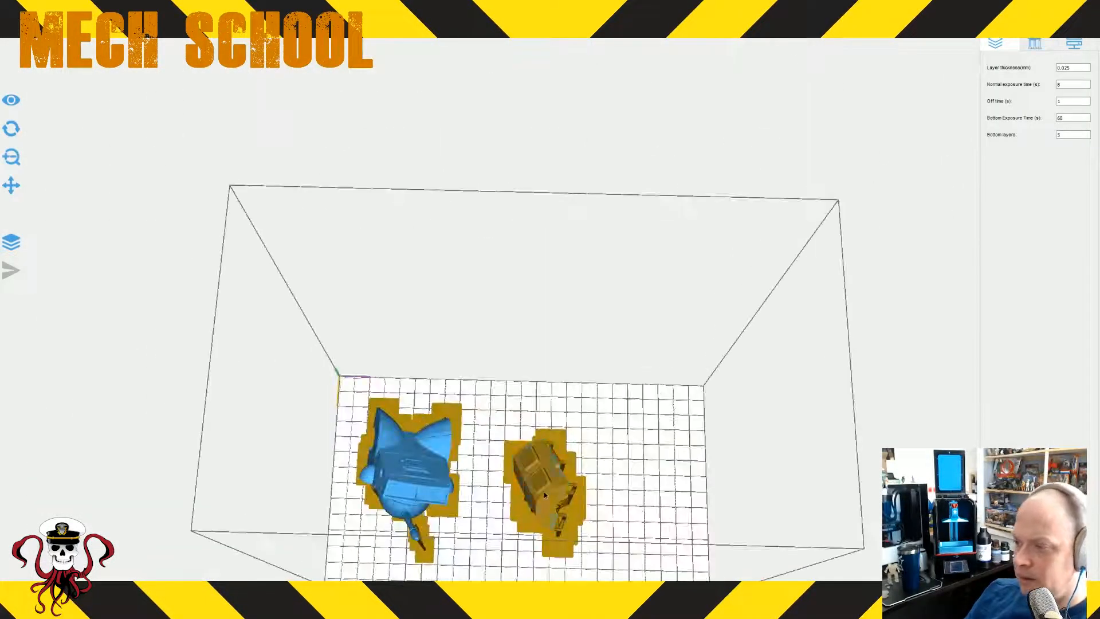
{"action": "left_click_drag", "start_coordinate": [544, 495], "coordinate": [492, 465]}
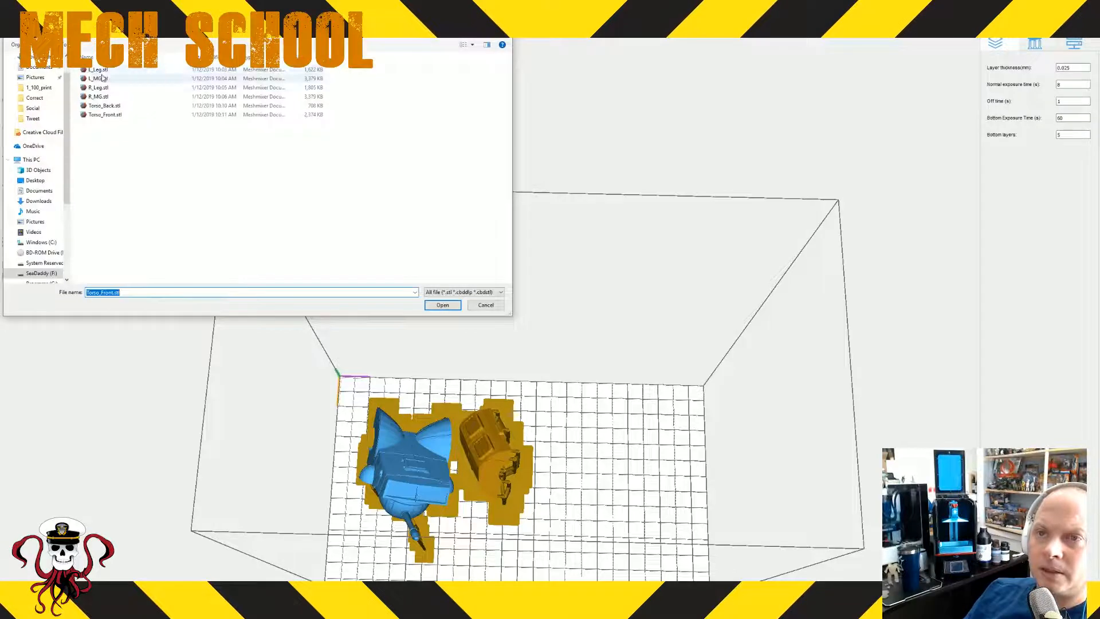
{"action": "double_click", "coordinate": [105, 71]}
{"action": "right_click_drag", "start_coordinate": [689, 497], "coordinate": [628, 414]}
{"action": "left_click", "coordinate": [592, 374]}
{"action": "left_click_drag", "start_coordinate": [592, 374], "coordinate": [650, 379]}
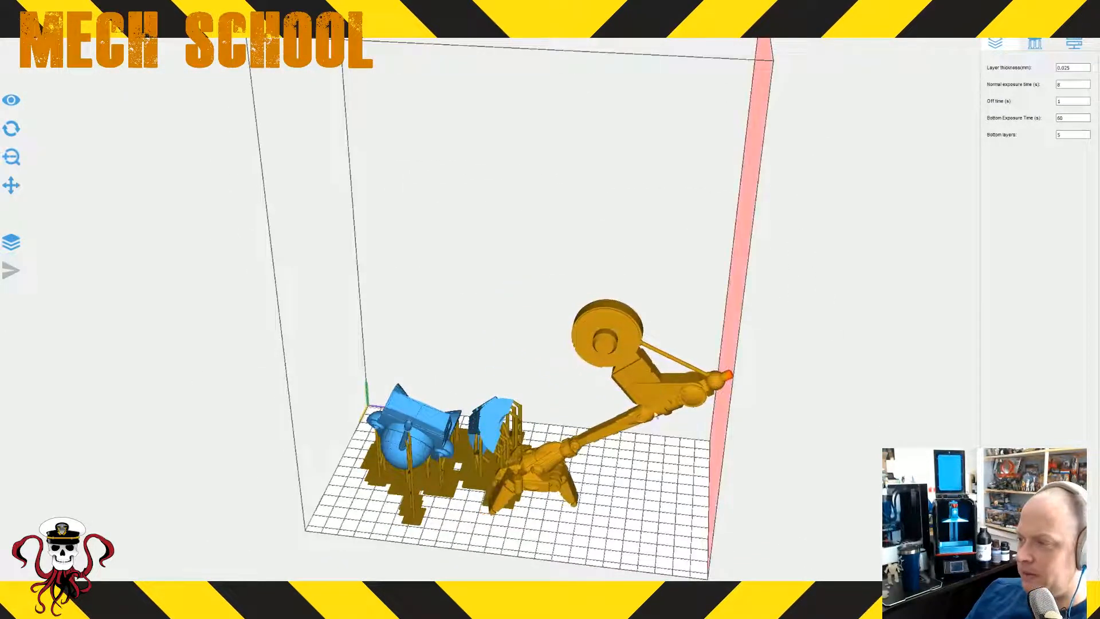
{"action": "mouse_move", "coordinate": [596, 488]}
{"action": "right_mouse_down"}
{"action": "mouse_move", "coordinate": [598, 470]}
{"action": "mouse_move", "coordinate": [613, 483]}
{"action": "right_mouse_up"}
{"action": "left_click", "coordinate": [605, 485]}
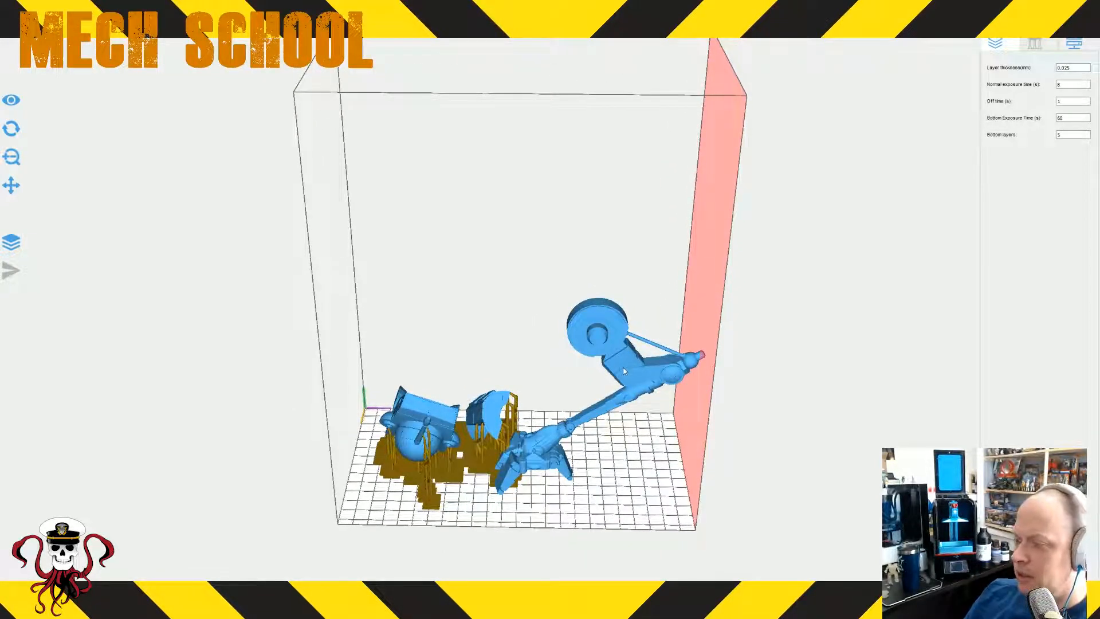
{"action": "left_click", "coordinate": [604, 329]}
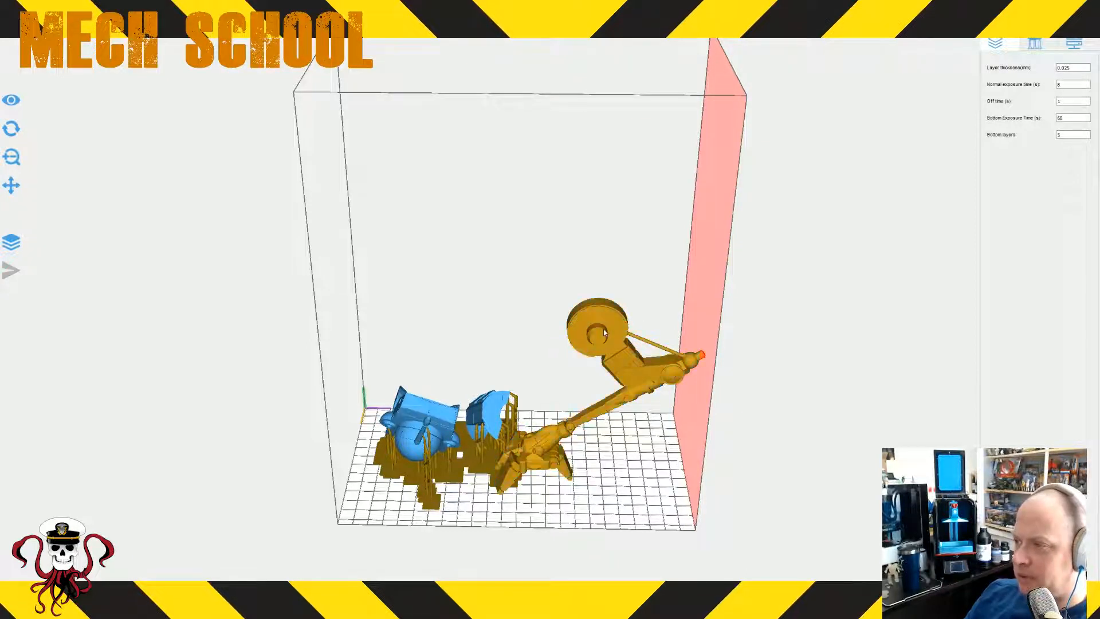
{"action": "key", "text": "Delete"}
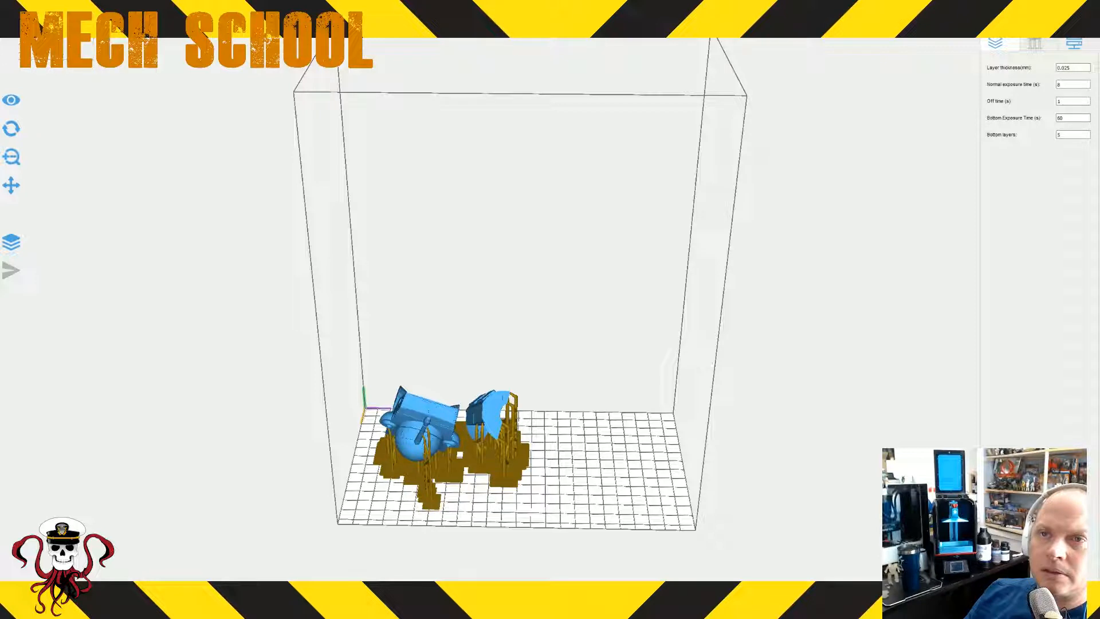
- Import the two gun parts L_MG.stl and R_MG.stl onto the build plate
{"action": "left_click", "coordinate": [34, 53]}
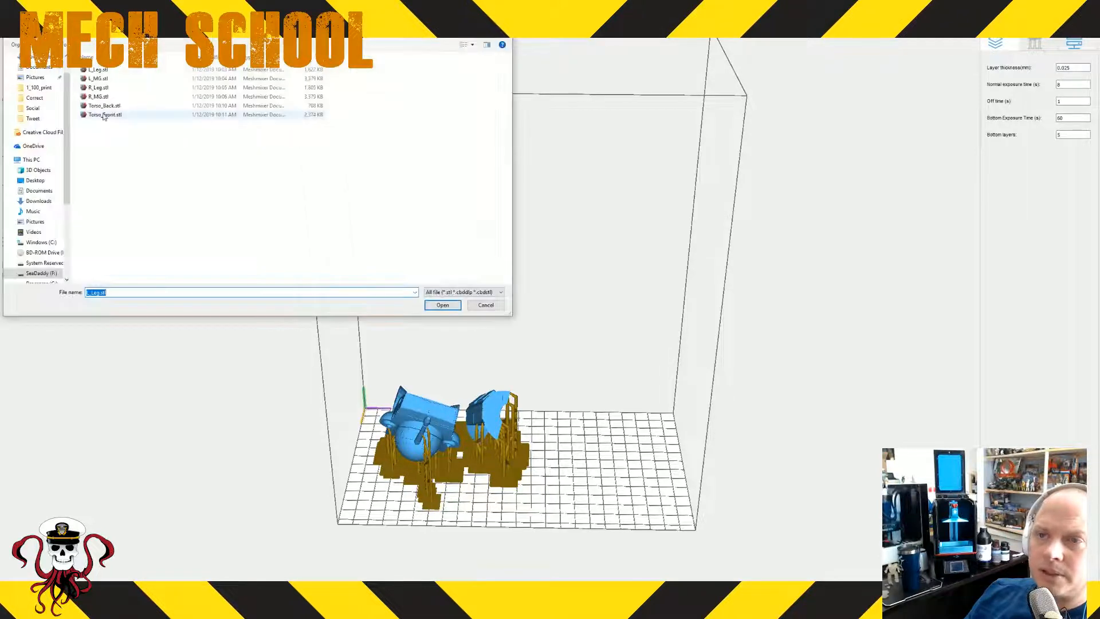
{"action": "double_click", "coordinate": [101, 87]}
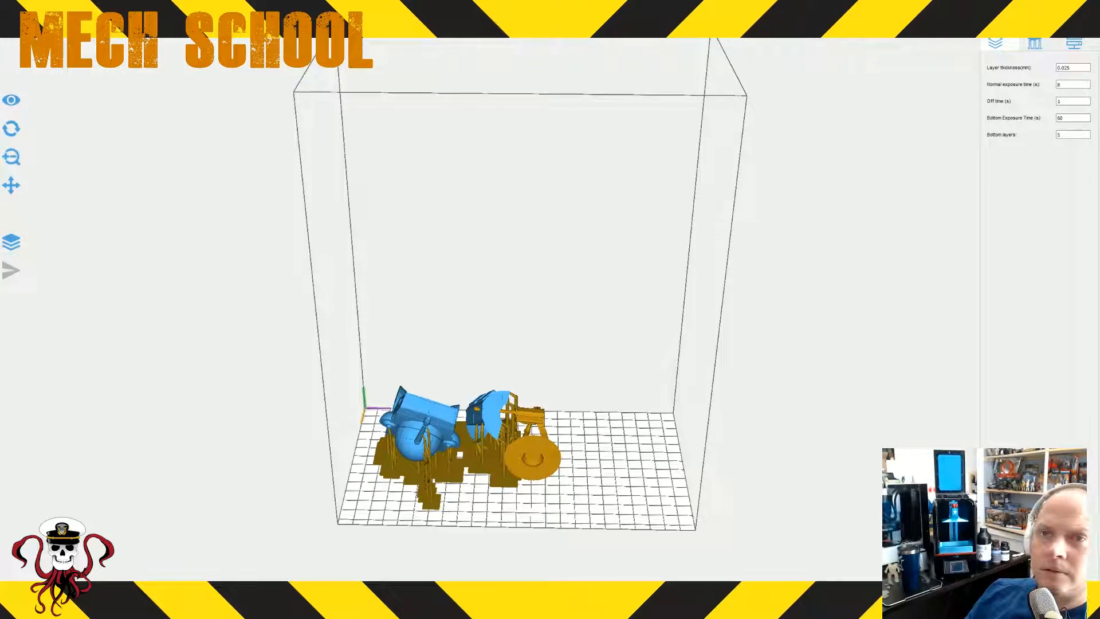
{"action": "left_click", "coordinate": [34, 53]}
{"action": "double_click", "coordinate": [114, 99]}
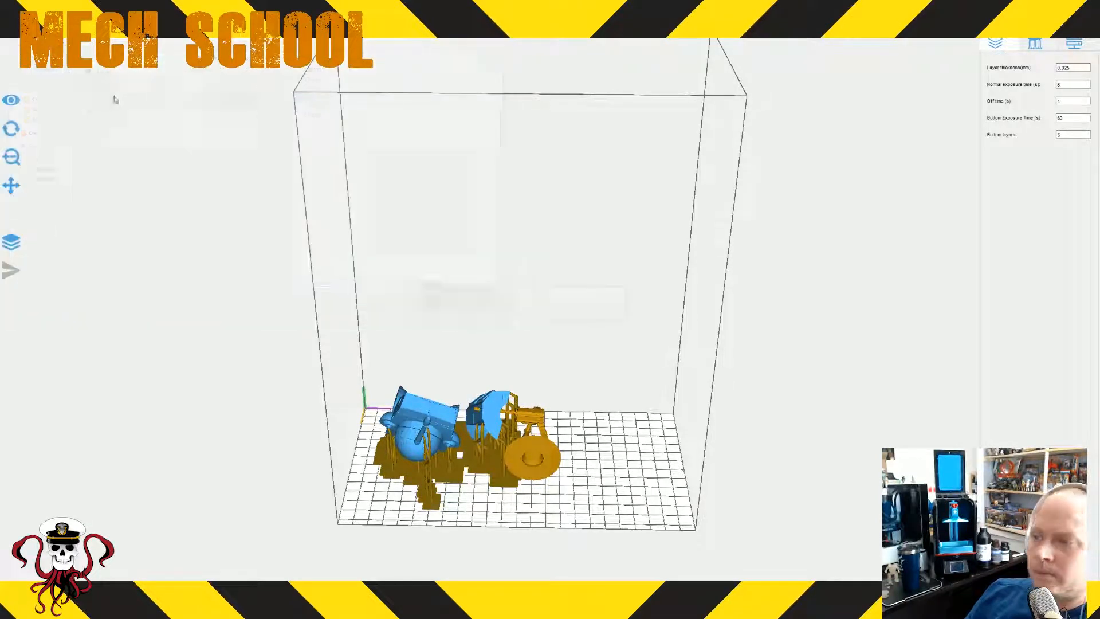
- Move both gun parts to the free end of the build plate and place them one behind the other
{"action": "left_click_drag", "start_coordinate": [545, 454], "coordinate": [620, 476]}
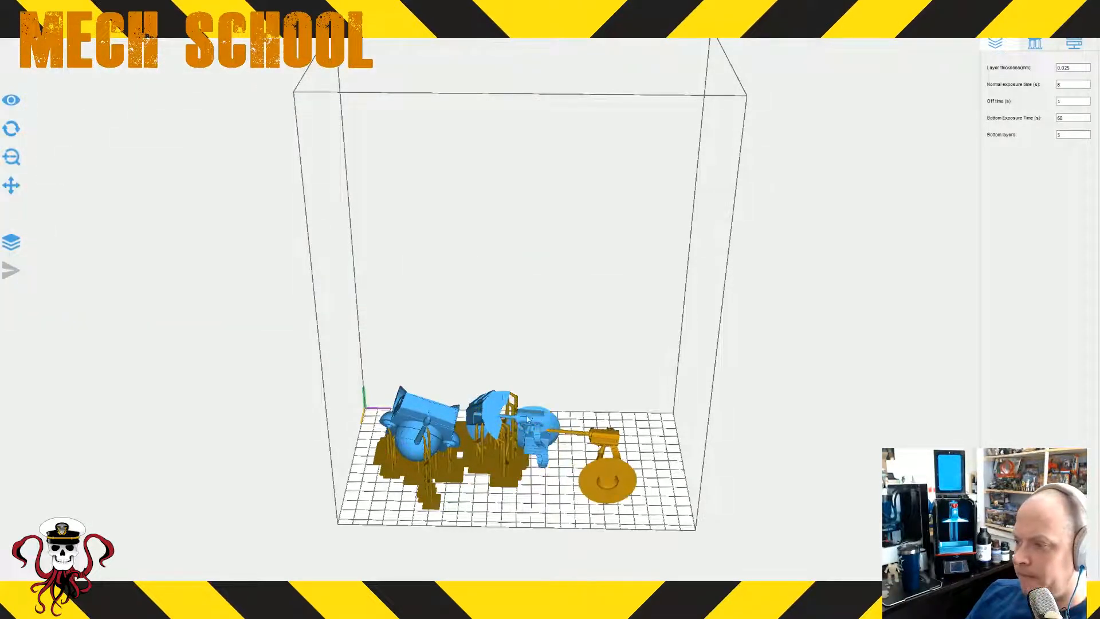
{"action": "left_click_drag", "start_coordinate": [542, 432], "coordinate": [600, 432]}
{"action": "right_click_drag", "start_coordinate": [679, 466], "coordinate": [599, 438]}
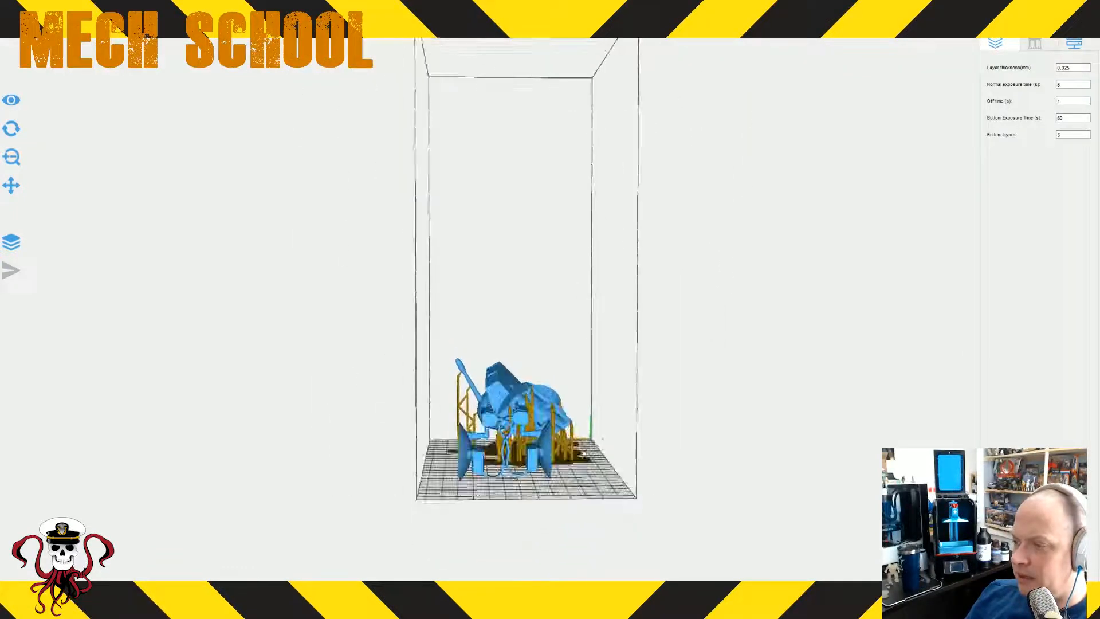
{"action": "scroll", "coordinate": [563, 465], "scroll_direction": "down", "scroll_amount": 2}
{"action": "scroll", "coordinate": [563, 482], "scroll_direction": "up", "scroll_amount": 5}
{"action": "scroll", "coordinate": [563, 487], "scroll_direction": "up", "scroll_amount": 3}
{"action": "scroll", "coordinate": [579, 533], "scroll_direction": "down", "scroll_amount": 1}
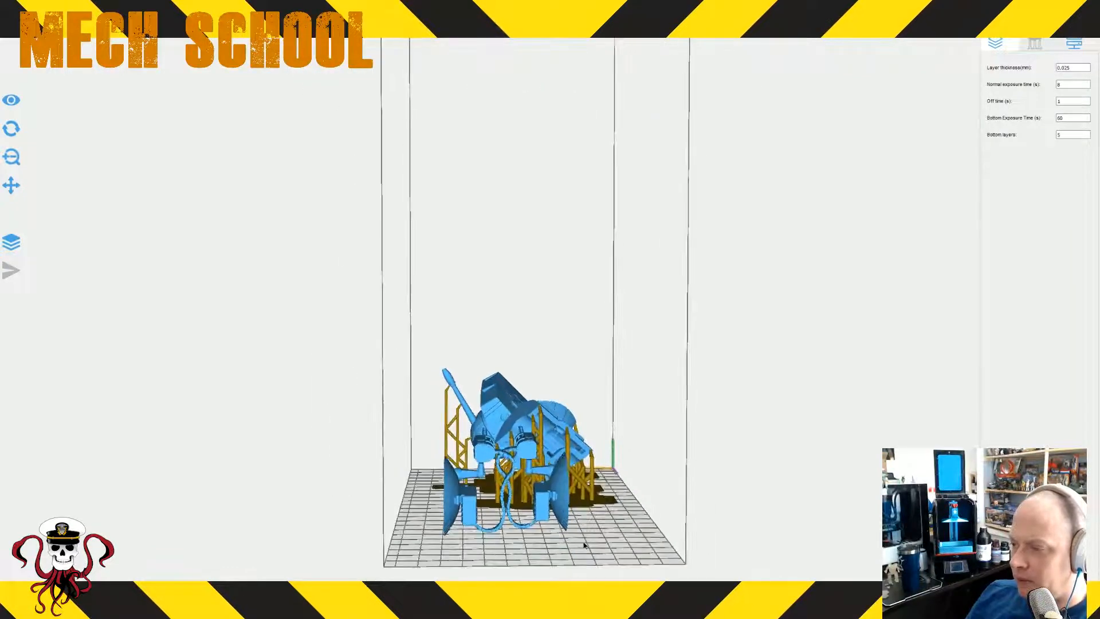
{"action": "right_click_drag", "start_coordinate": [582, 543], "coordinate": [584, 573]}
{"action": "scroll", "coordinate": [602, 553], "scroll_direction": "down", "scroll_amount": 1}
{"action": "left_click_drag", "start_coordinate": [584, 517], "coordinate": [596, 536]}
{"action": "mouse_move", "coordinate": [545, 510]}
{"action": "left_mouse_down"}
{"action": "mouse_move", "coordinate": [543, 537]}
{"action": "mouse_move", "coordinate": [576, 524]}
{"action": "mouse_move", "coordinate": [543, 528]}
{"action": "left_mouse_up"}
{"action": "right_click_drag", "start_coordinate": [456, 532], "coordinate": [498, 535]}
- Try tilting the front gun part with a Y rotation of 45°
{"action": "left_click", "coordinate": [608, 461]}
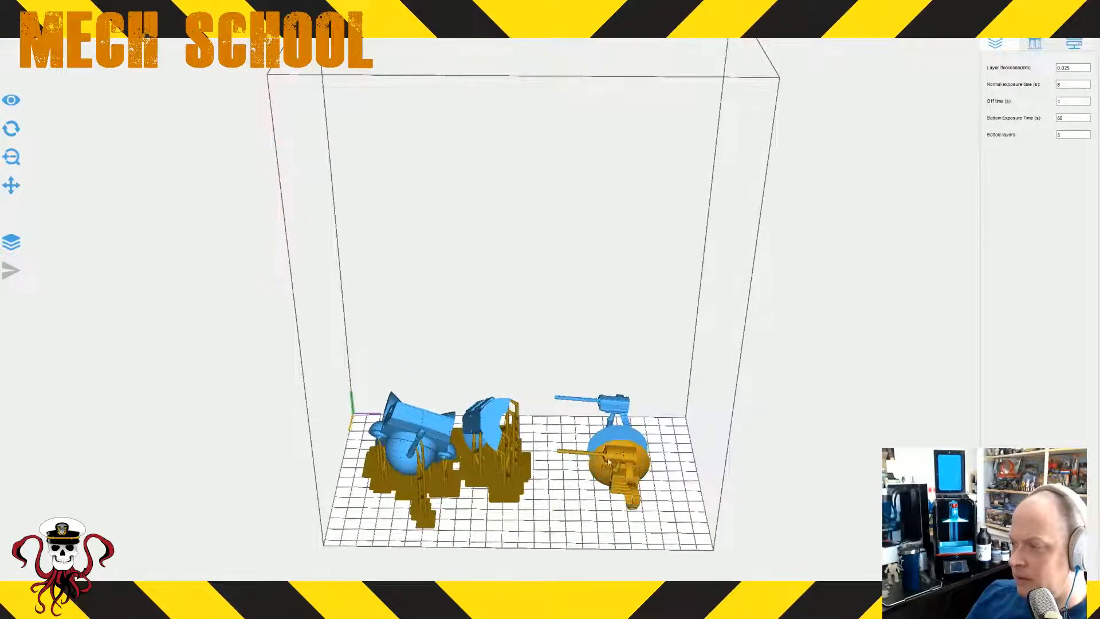
{"action": "left_click", "coordinate": [15, 127]}
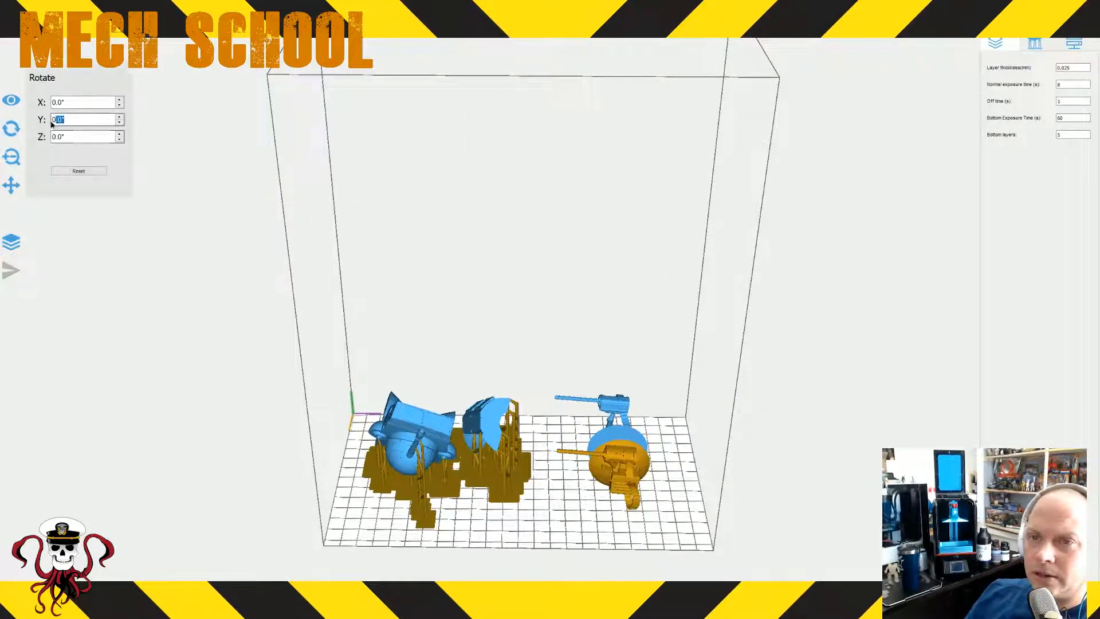
{"action": "type", "text": "45"}
{"action": "key", "text": "Return"}
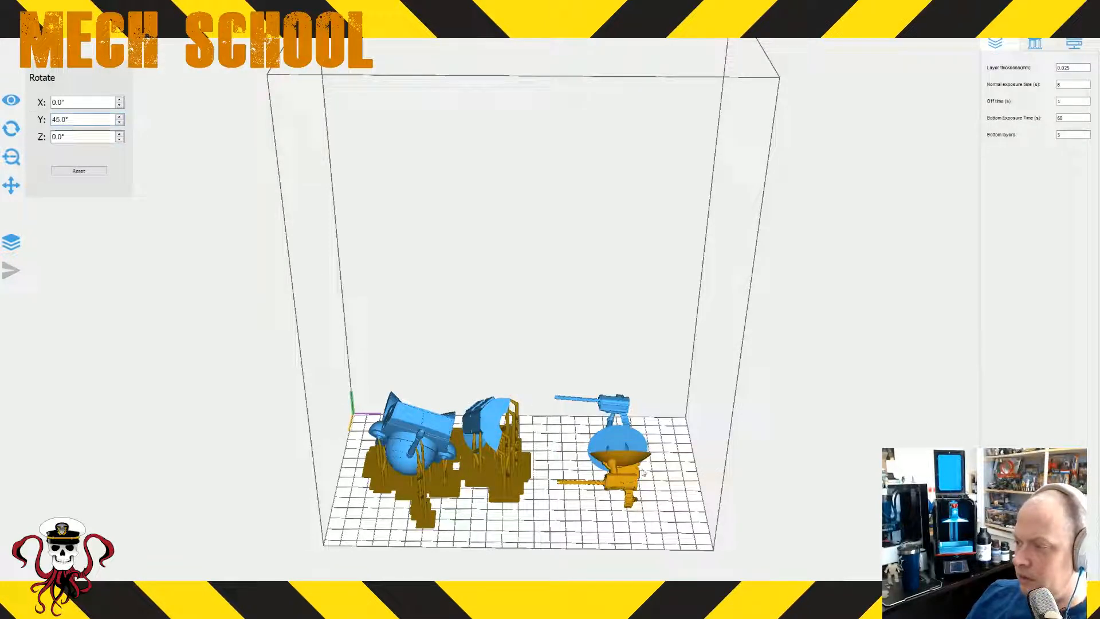
{"action": "left_click", "coordinate": [635, 458]}
{"action": "left_click_drag", "start_coordinate": [676, 495], "coordinate": [612, 467]}
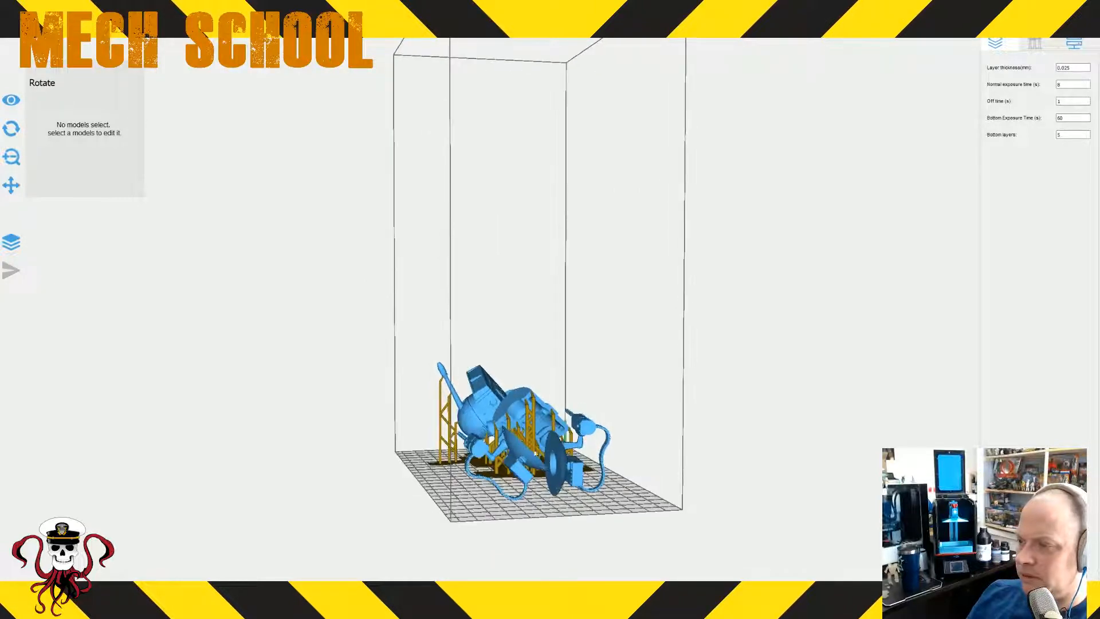
- Set the Y rotation of the front gun part to 320° and that of the rear gun part to 45°
{"action": "left_click", "coordinate": [525, 456]}
{"action": "double_click", "coordinate": [91, 123]}
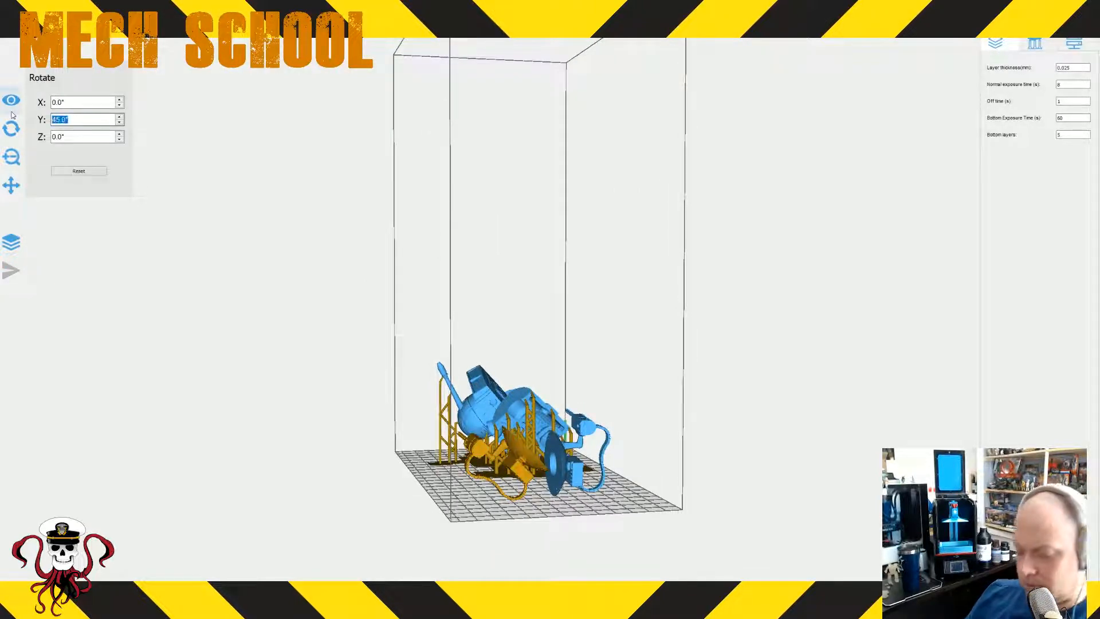
{"action": "type", "text": "320"}
{"action": "key", "text": "Tab"}
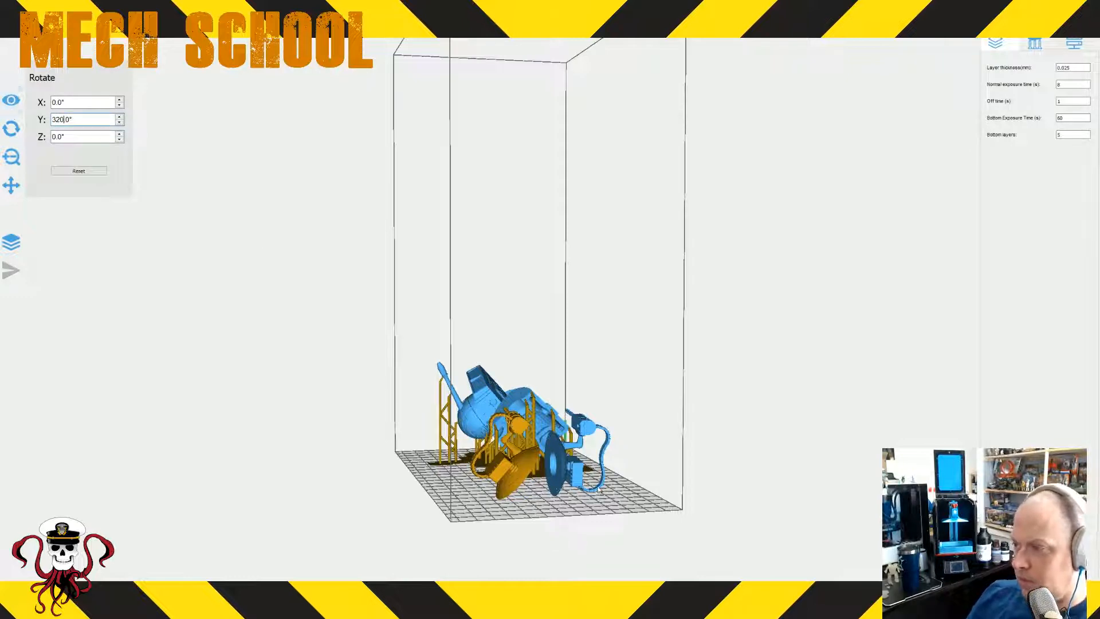
{"action": "type", "text": "45"}
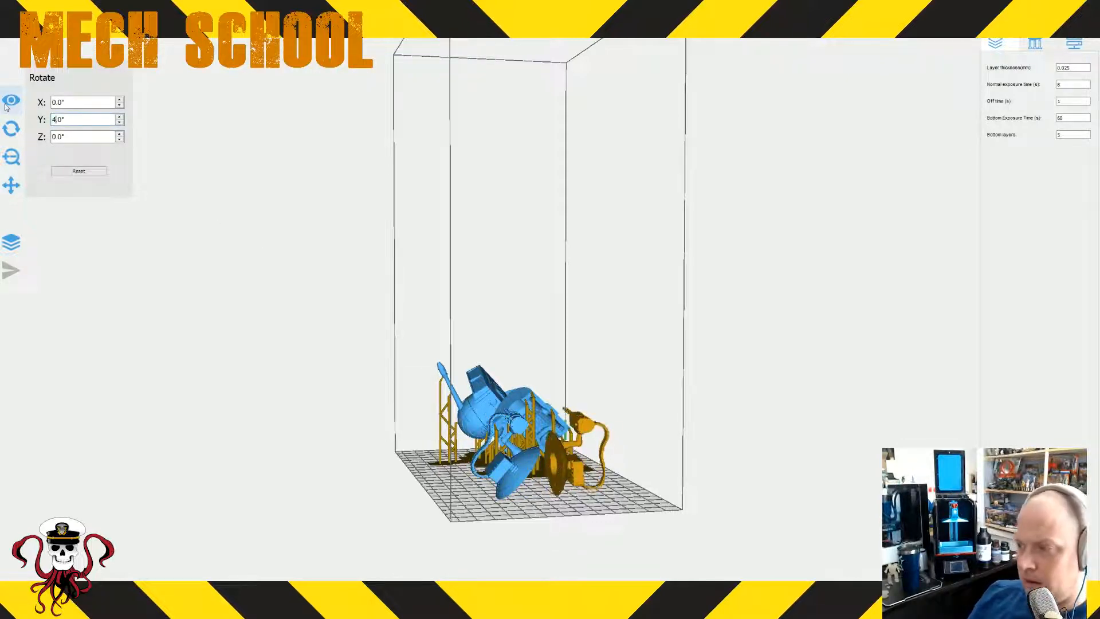
- Set the X rotation of both gun parts to 320° so their barrels tilt upward
{"action": "right_click_drag", "start_coordinate": [273, 384], "coordinate": [438, 404]}
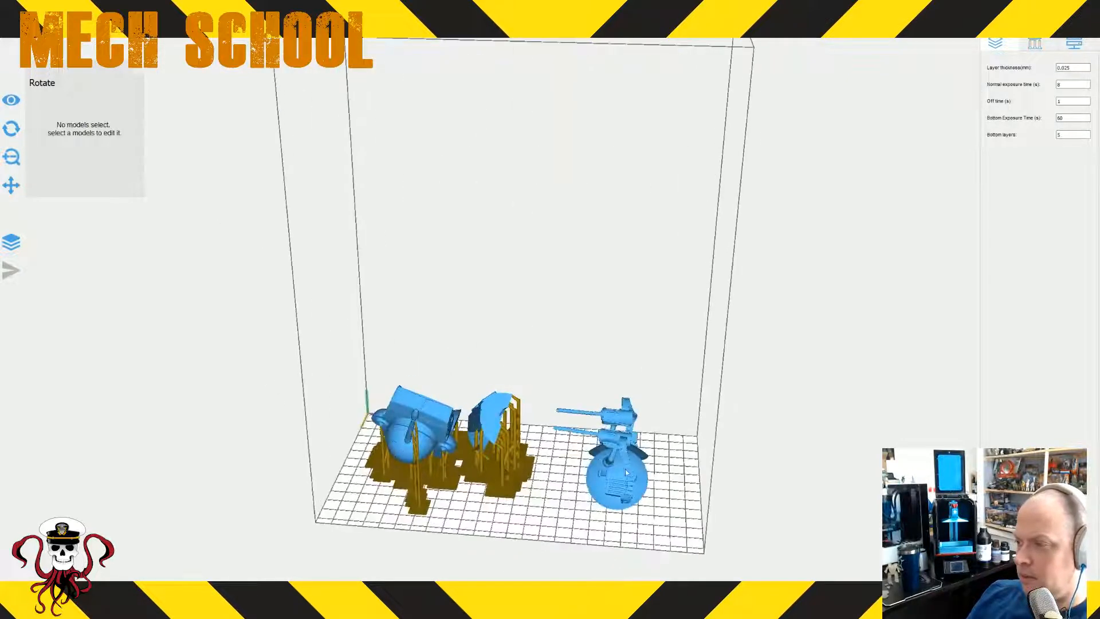
{"action": "left_click", "coordinate": [624, 469]}
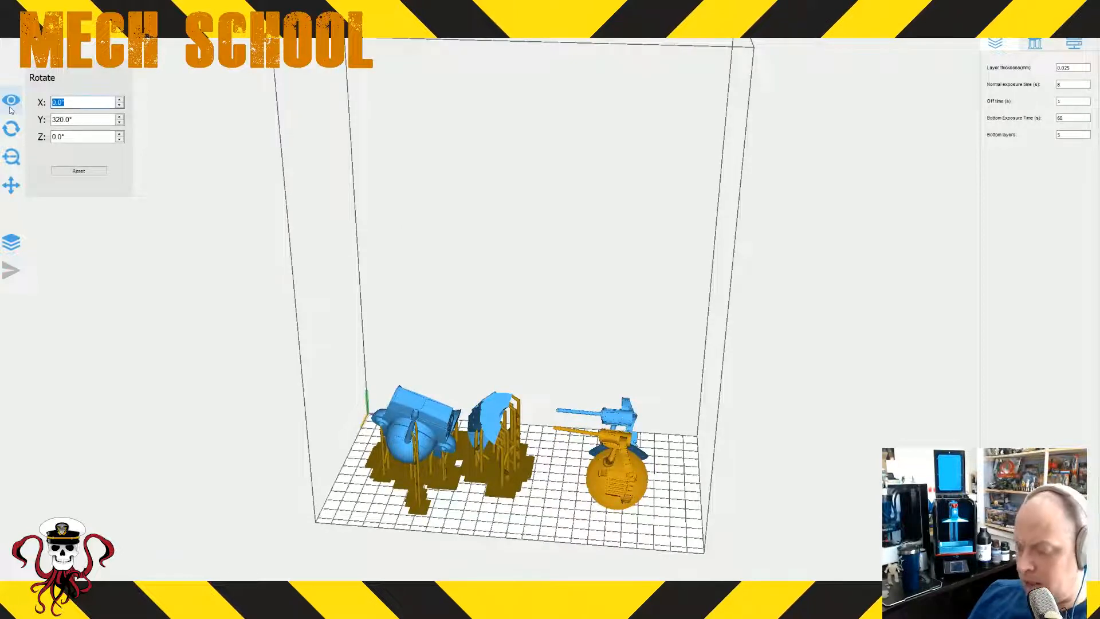
{"action": "type", "text": "45"}
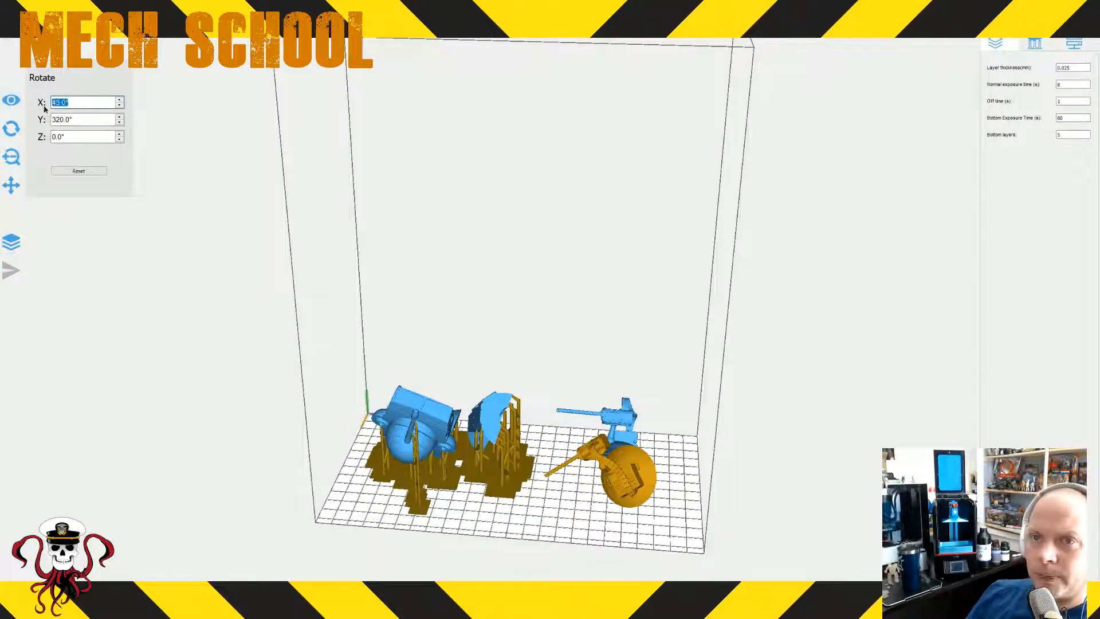
{"action": "type", "text": "320"}
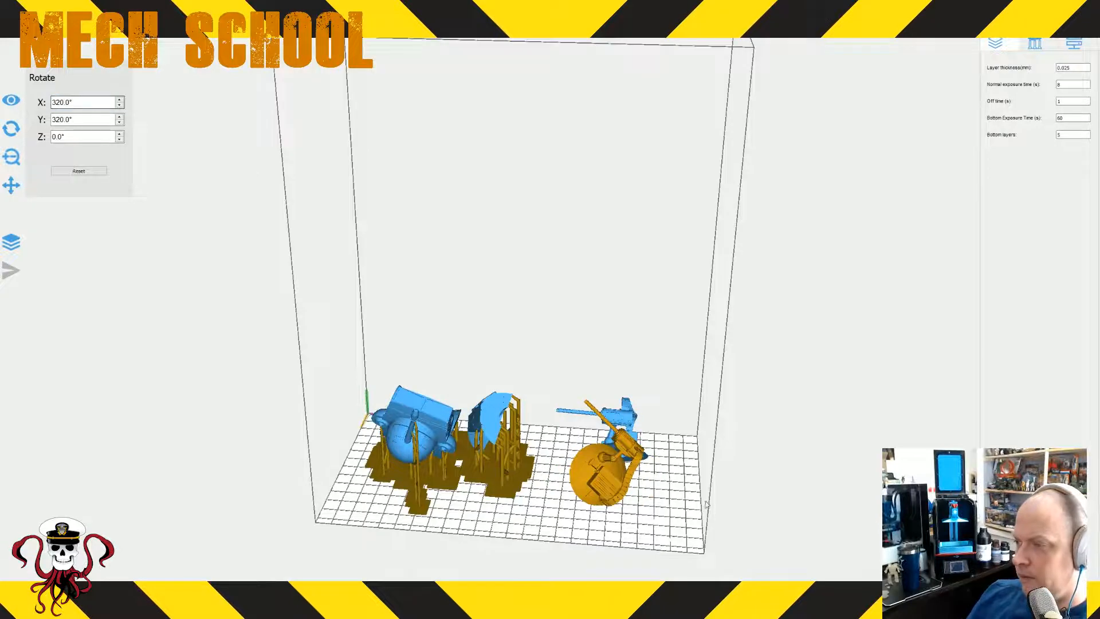
{"action": "left_click_drag", "start_coordinate": [706, 504], "coordinate": [252, 338]}
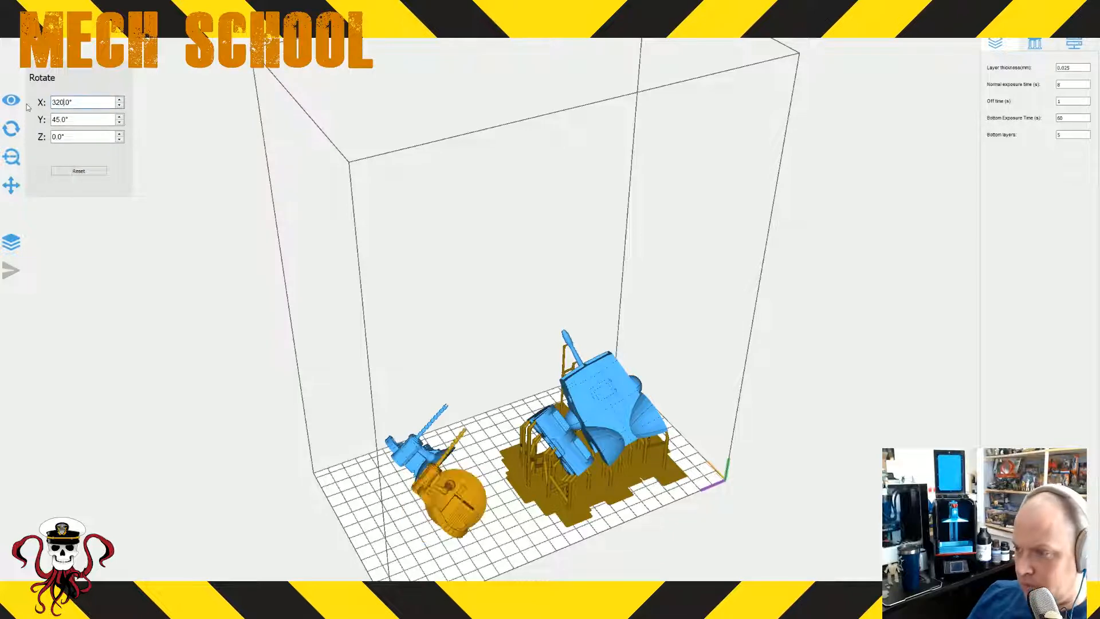
{"action": "left_click_drag", "start_coordinate": [373, 473], "coordinate": [647, 420]}
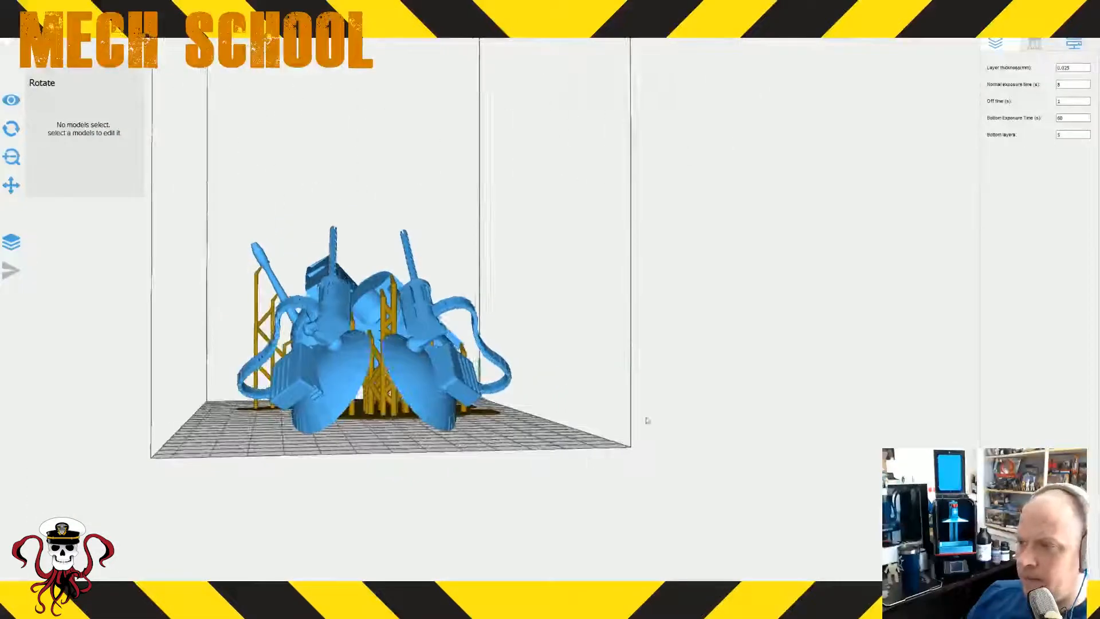
- Select the gun part rotated 320° in X and Y and place a medium support at its disc's lowest edge
{"action": "left_click", "coordinate": [337, 393]}
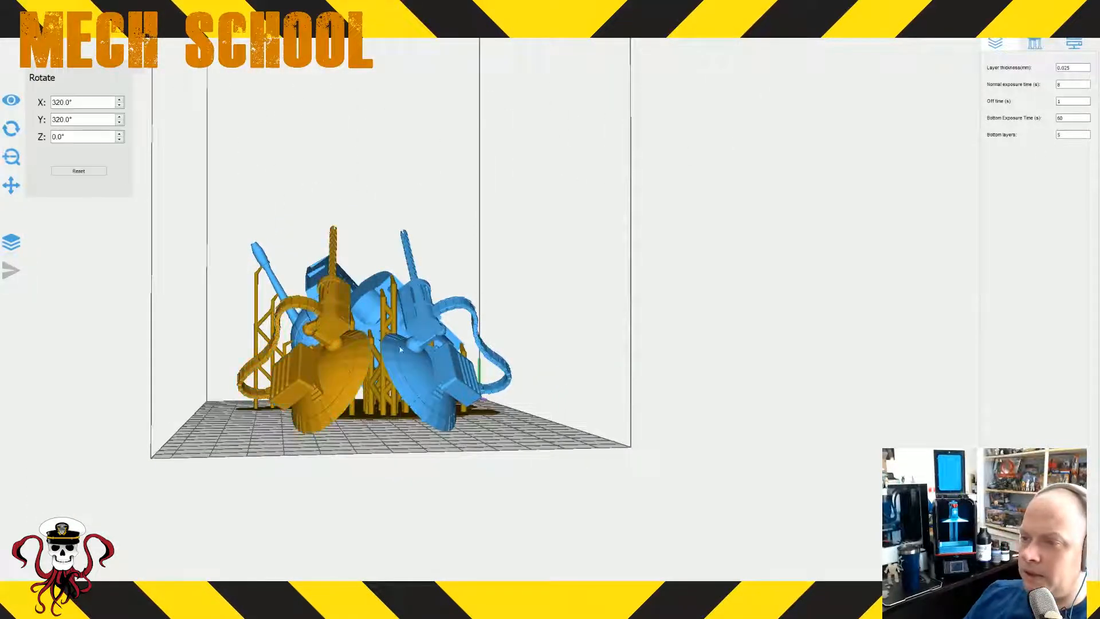
{"action": "left_click", "coordinate": [1035, 44]}
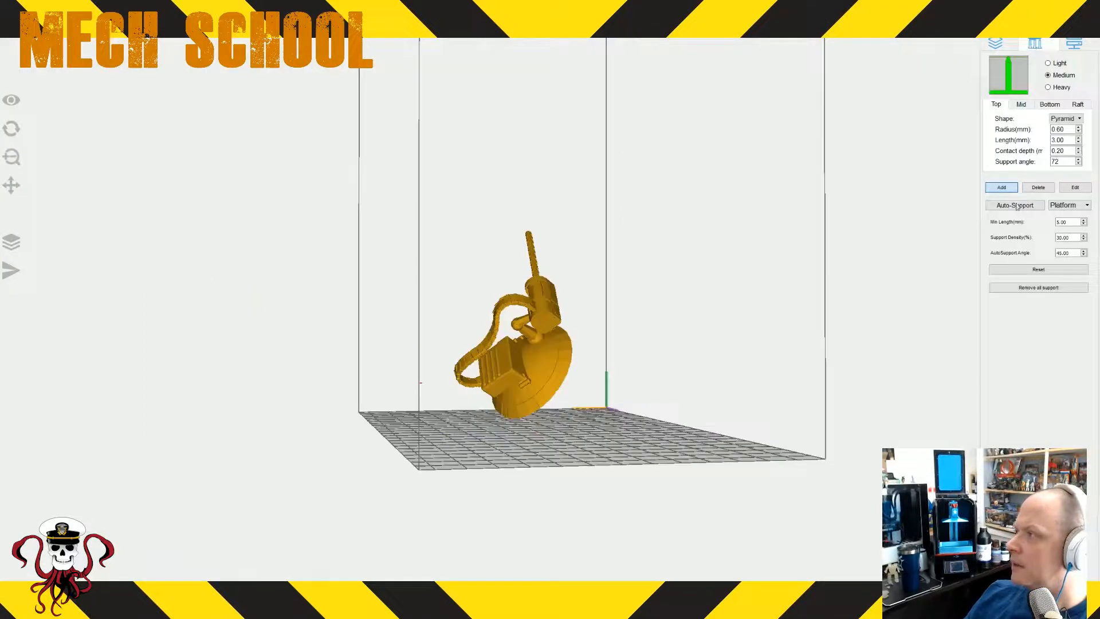
{"action": "scroll", "coordinate": [670, 350], "scroll_direction": "up", "scroll_amount": 6}
{"action": "right_click_drag", "start_coordinate": [741, 482], "coordinate": [633, 469]}
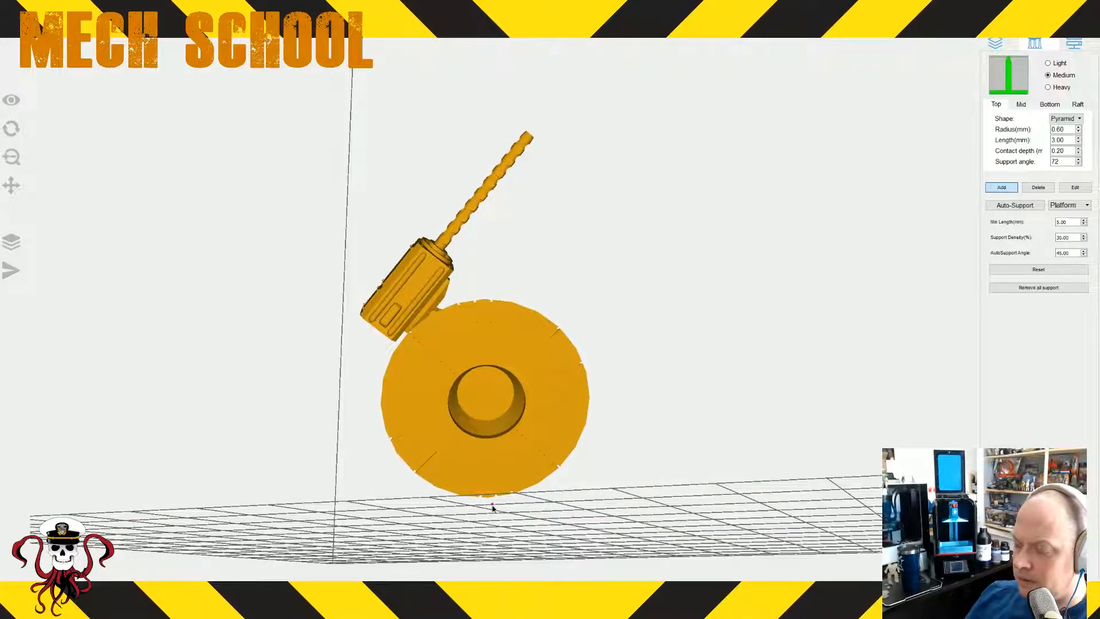
{"action": "right_click_drag", "start_coordinate": [493, 508], "coordinate": [496, 469]}
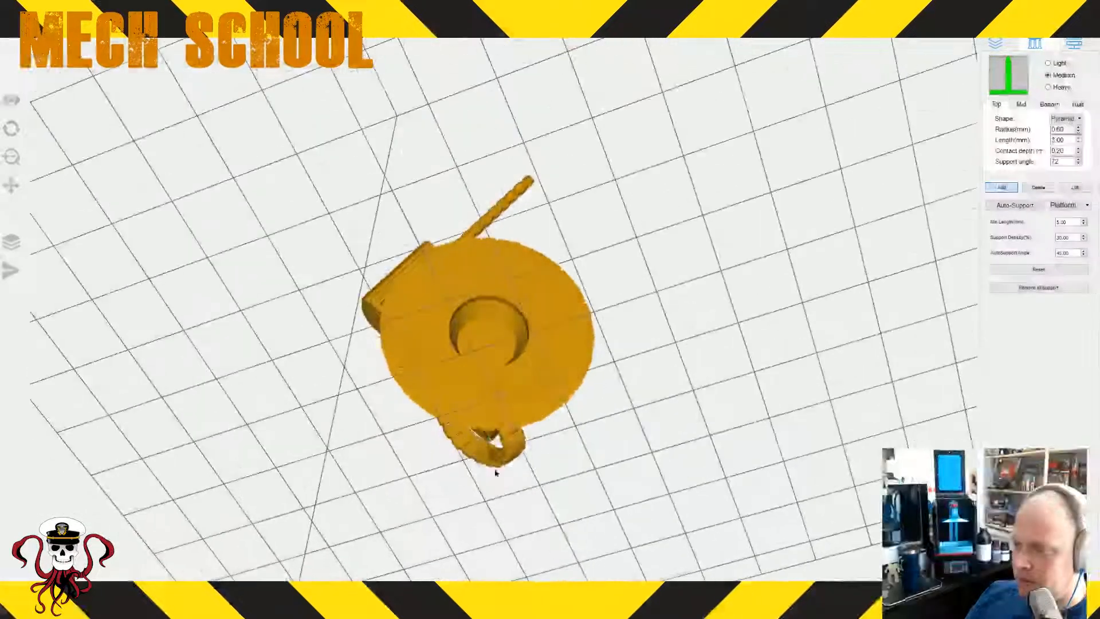
{"action": "left_click", "coordinate": [484, 432]}
{"action": "right_click_drag", "start_coordinate": [576, 465], "coordinate": [427, 389]}
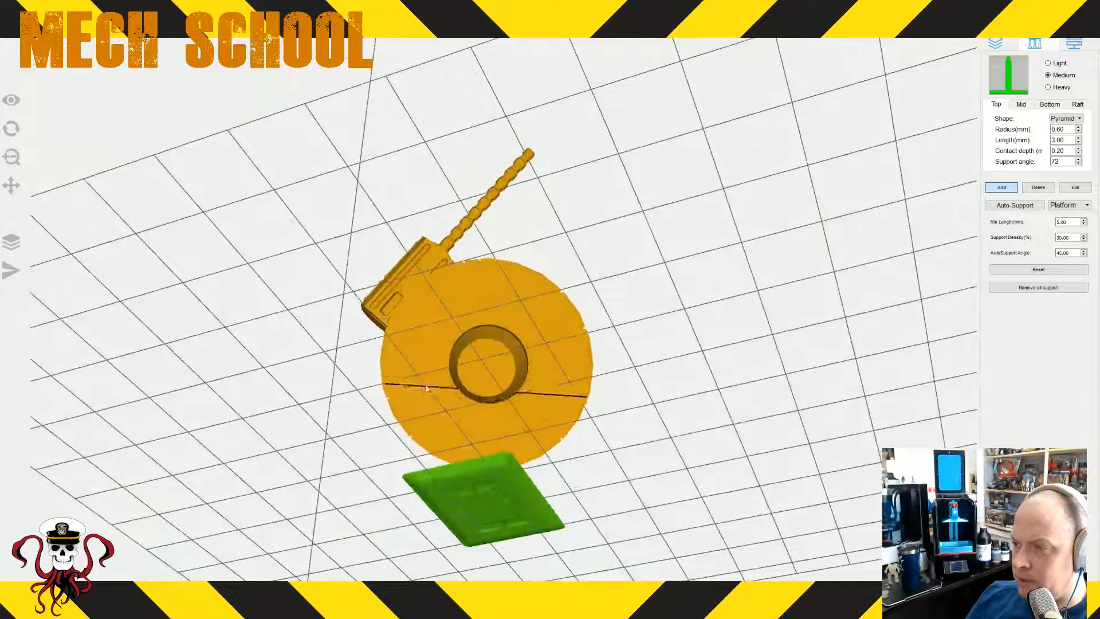
- Place three more medium supports on the disc's flat face, two beside the central hole and one near the upper edge
{"action": "left_click", "coordinate": [445, 364]}
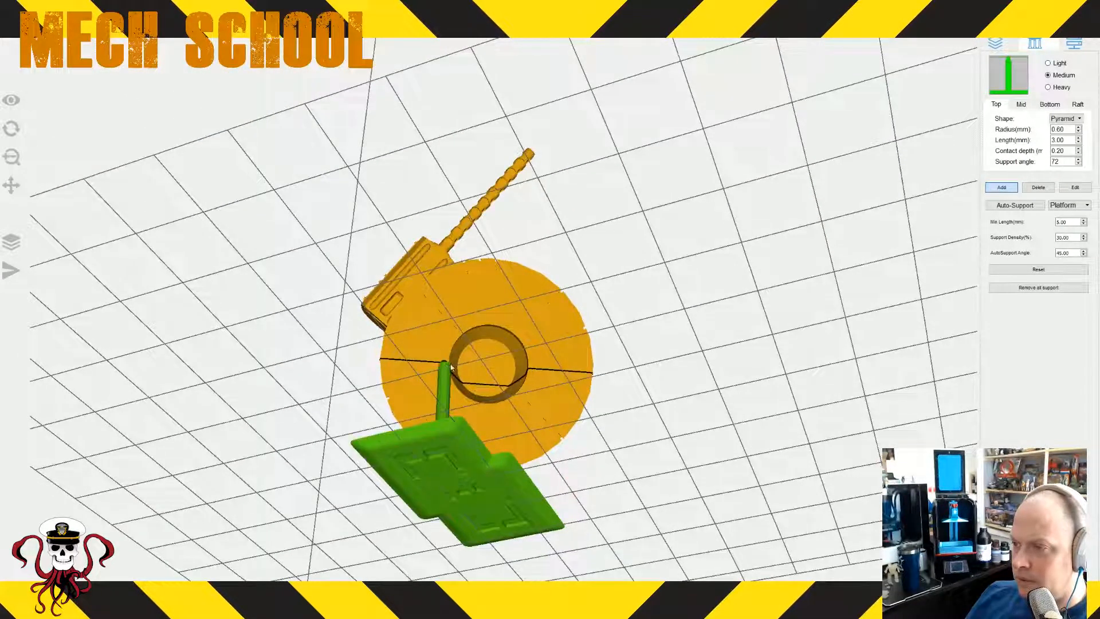
{"action": "left_click", "coordinate": [529, 373]}
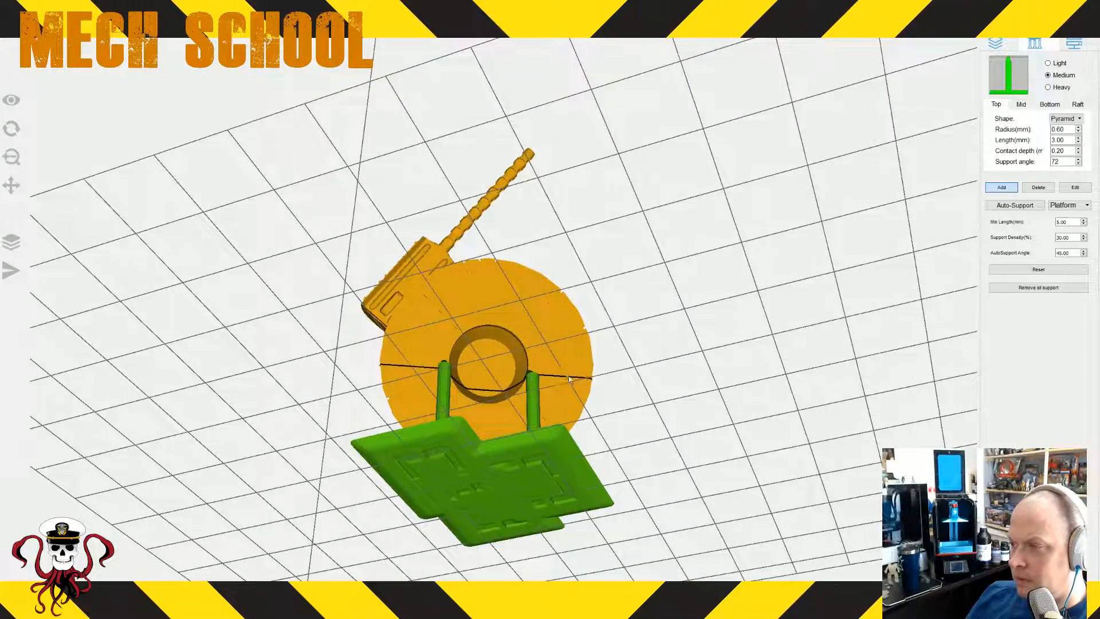
{"action": "left_click", "coordinate": [494, 281]}
{"action": "right_click_drag", "start_coordinate": [493, 280], "coordinate": [686, 298]}
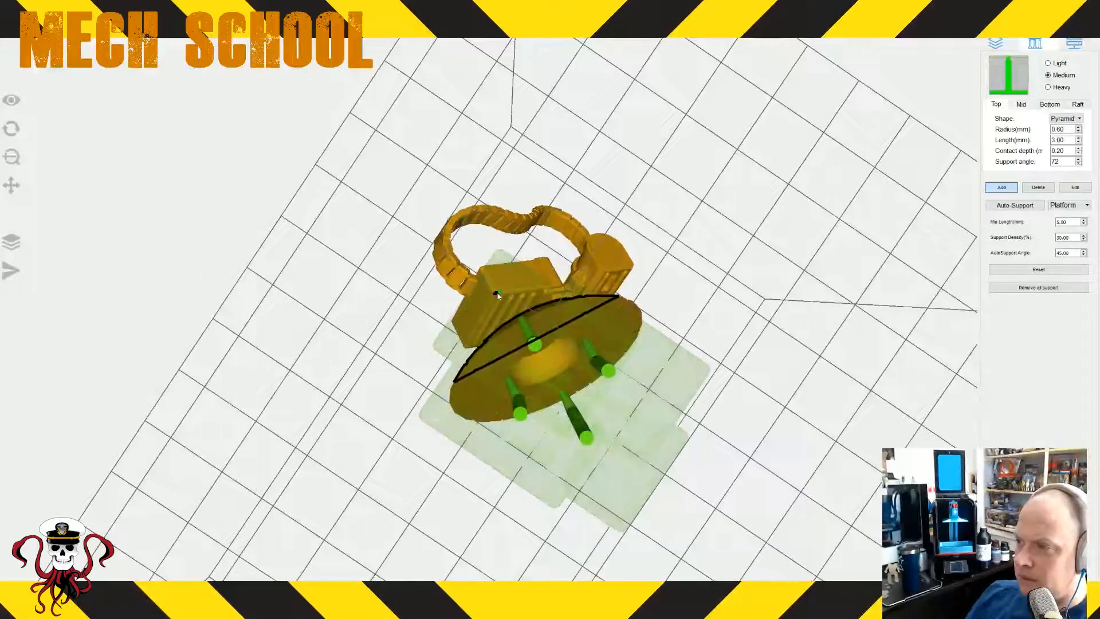
- Place a medium support under the box's lowest corner and another under the rear end of the gun cylinder
{"action": "left_click", "coordinate": [496, 295]}
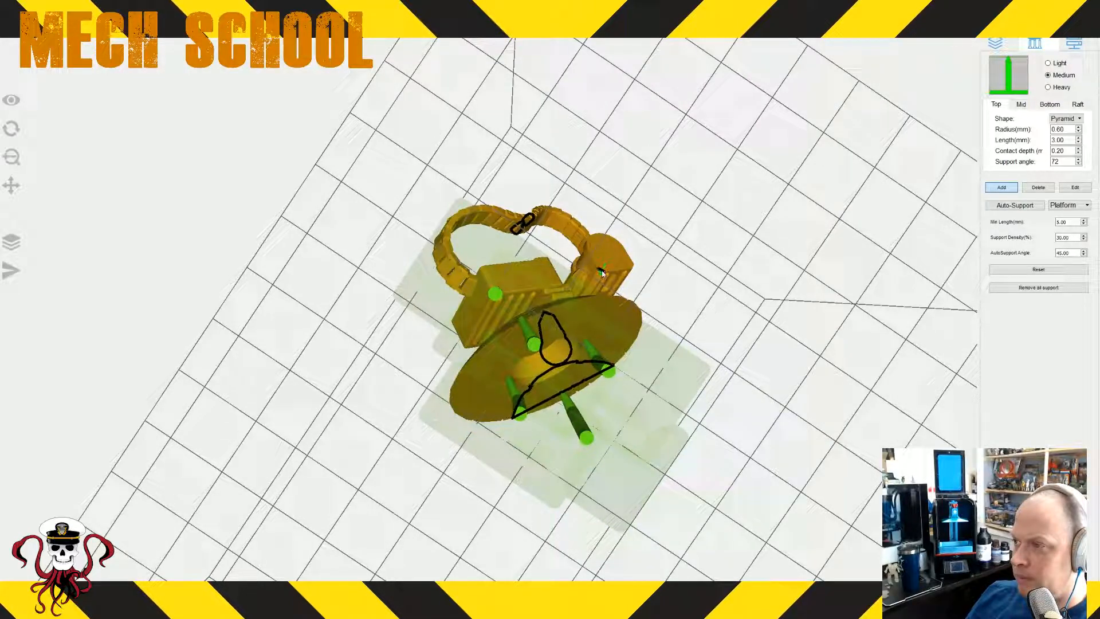
{"action": "left_click_drag", "start_coordinate": [720, 311], "coordinate": [719, 379]}
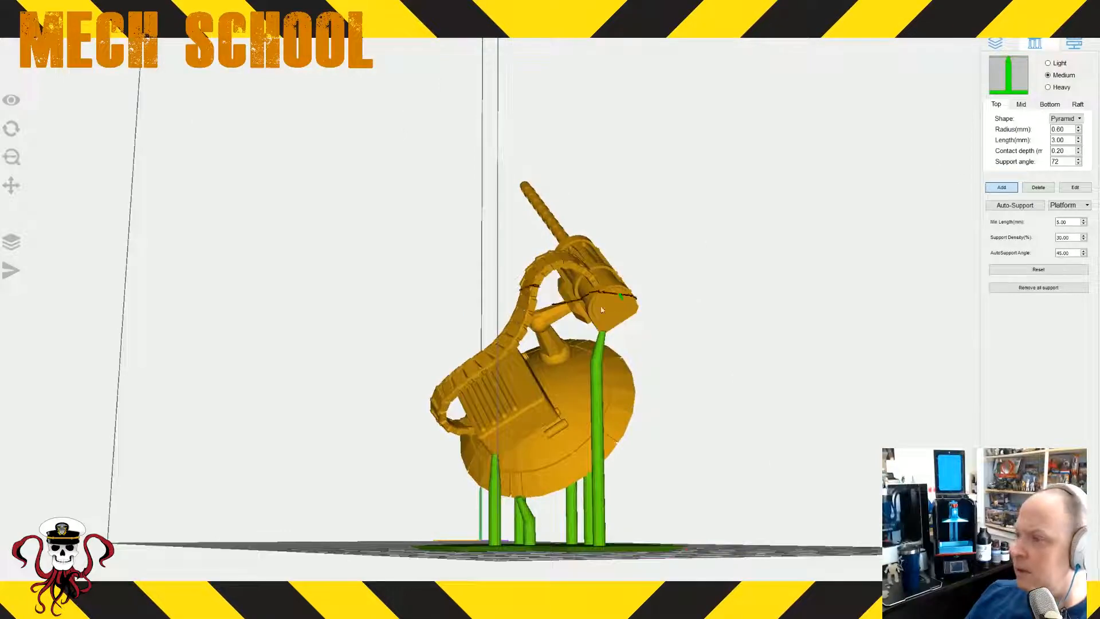
{"action": "left_click_drag", "start_coordinate": [601, 310], "coordinate": [601, 295]}
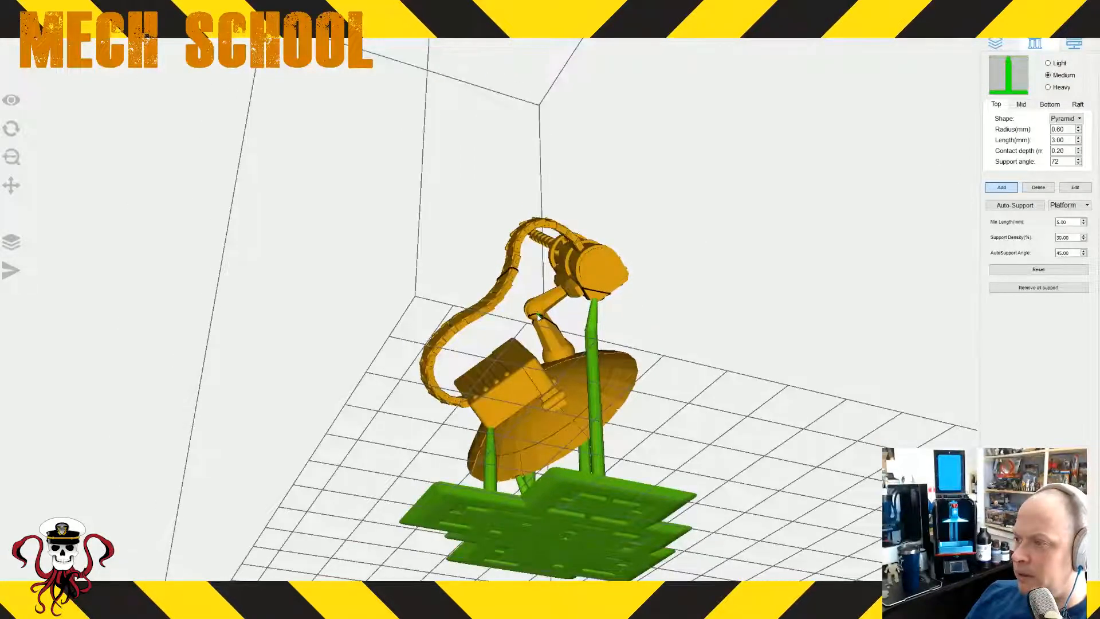
- Try a medium support under the elbow of the gun's arm, inspect it from several angles and delete it
{"action": "mouse_move", "coordinate": [537, 324]}
{"action": "left_mouse_down"}
{"action": "mouse_move", "coordinate": [529, 297]}
{"action": "mouse_move", "coordinate": [524, 317]}
{"action": "left_mouse_up"}
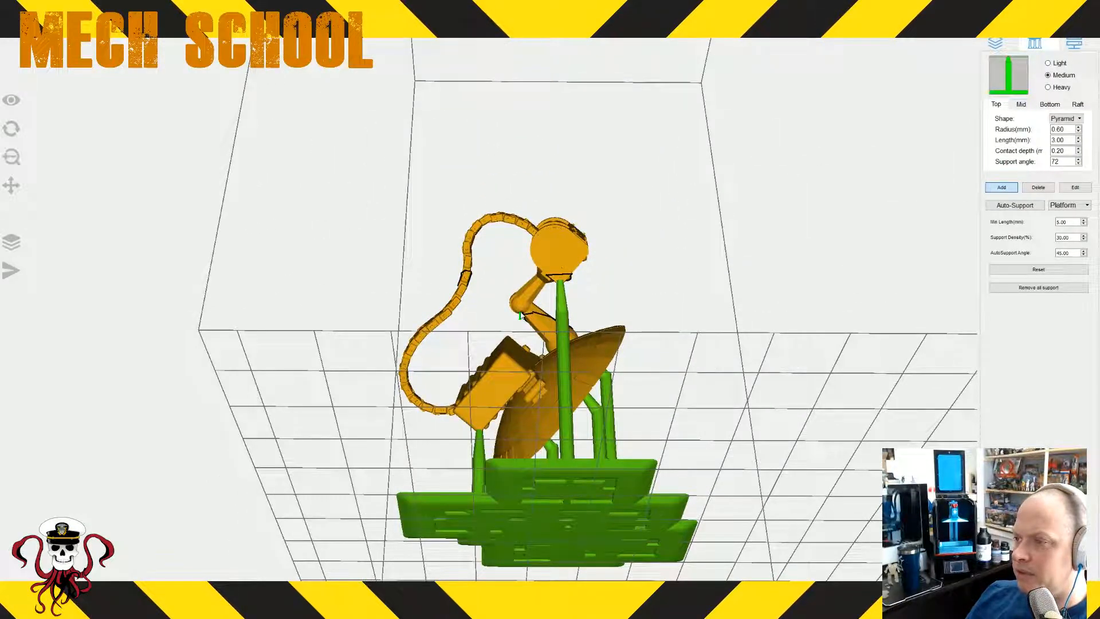
{"action": "left_click_drag", "start_coordinate": [534, 325], "coordinate": [682, 401]}
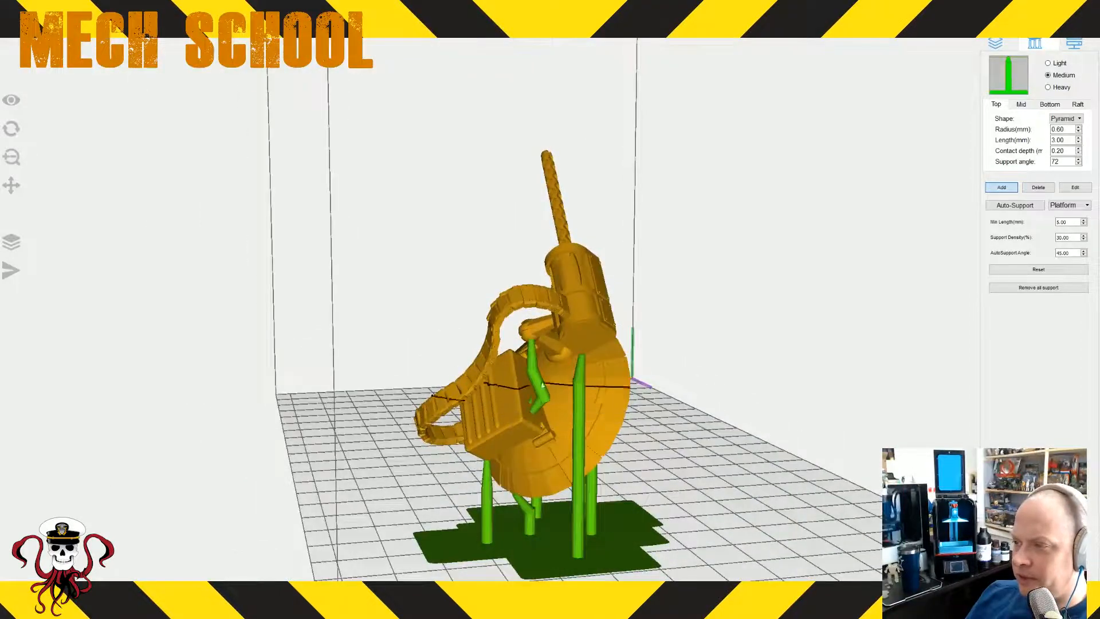
{"action": "right_click_drag", "start_coordinate": [736, 437], "coordinate": [714, 423]}
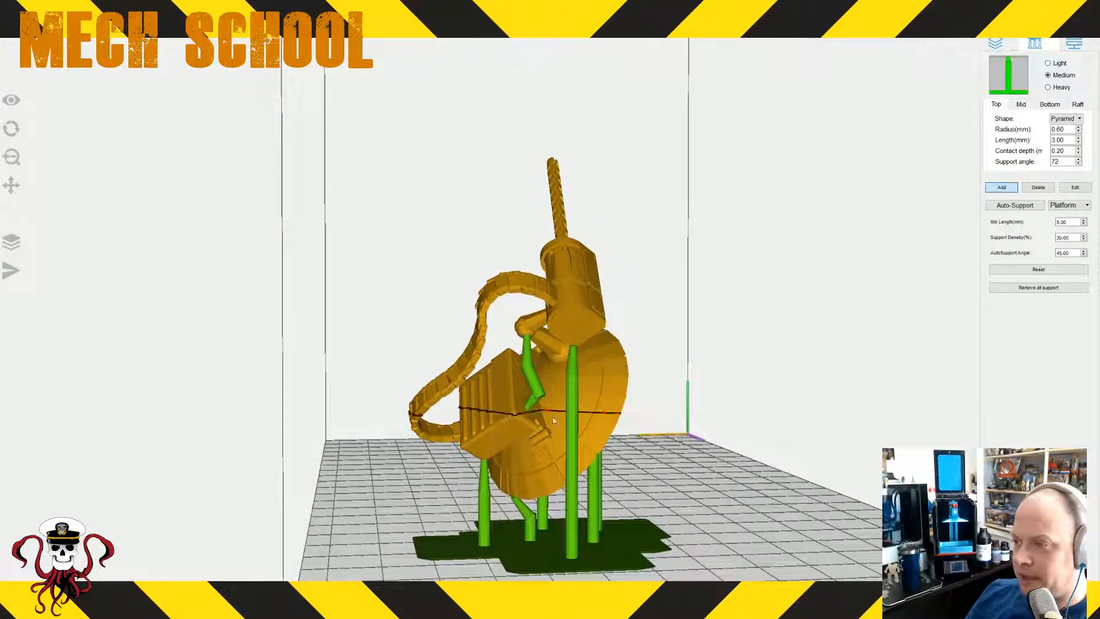
{"action": "scroll", "coordinate": [611, 435], "scroll_direction": "up", "scroll_amount": 4}
{"action": "right_click_drag", "start_coordinate": [659, 453], "coordinate": [773, 487]}
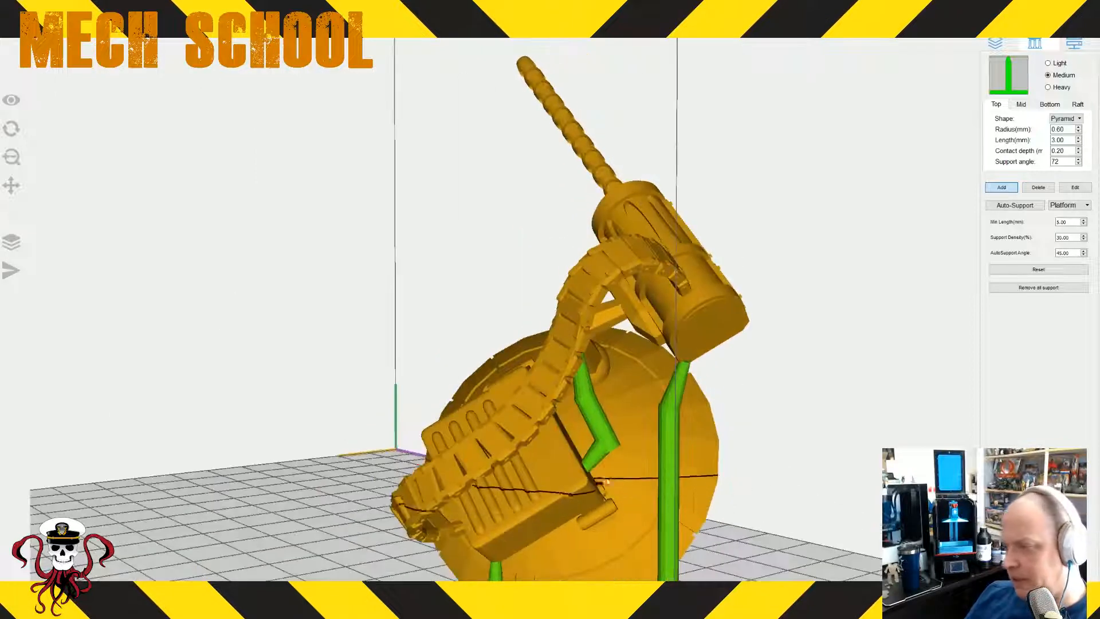
{"action": "right_click_drag", "start_coordinate": [578, 464], "coordinate": [780, 504]}
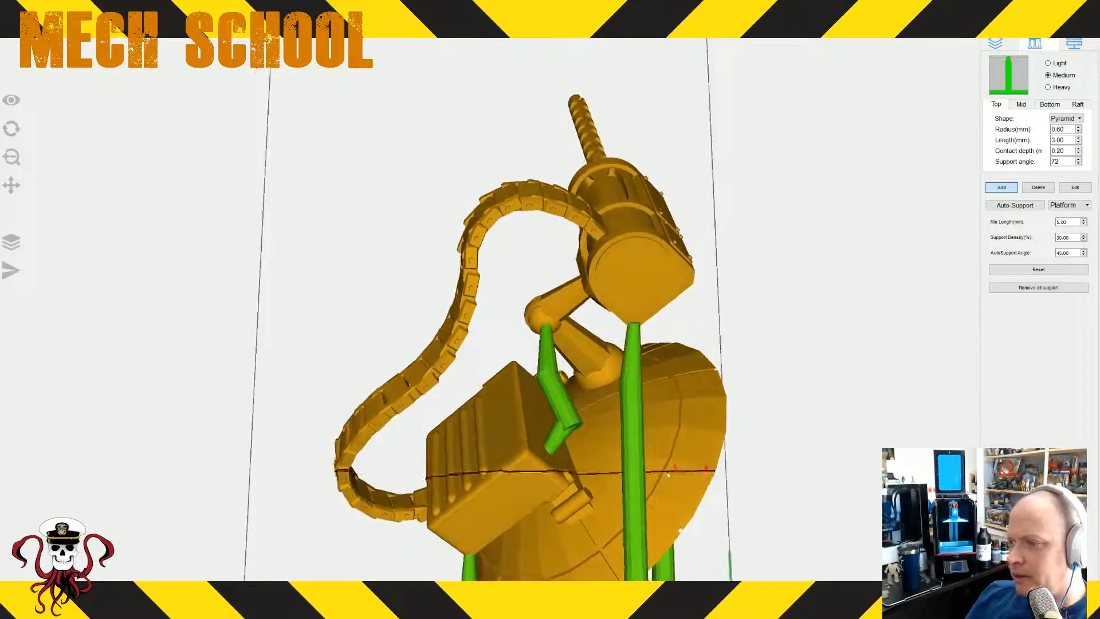
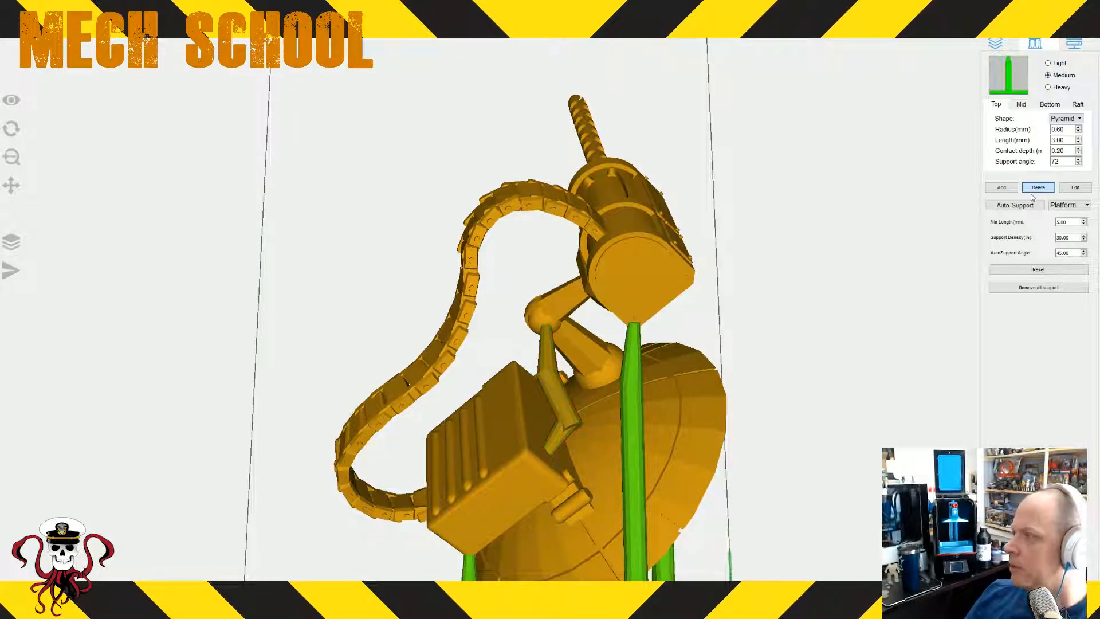
{"action": "left_click", "coordinate": [1039, 188]}
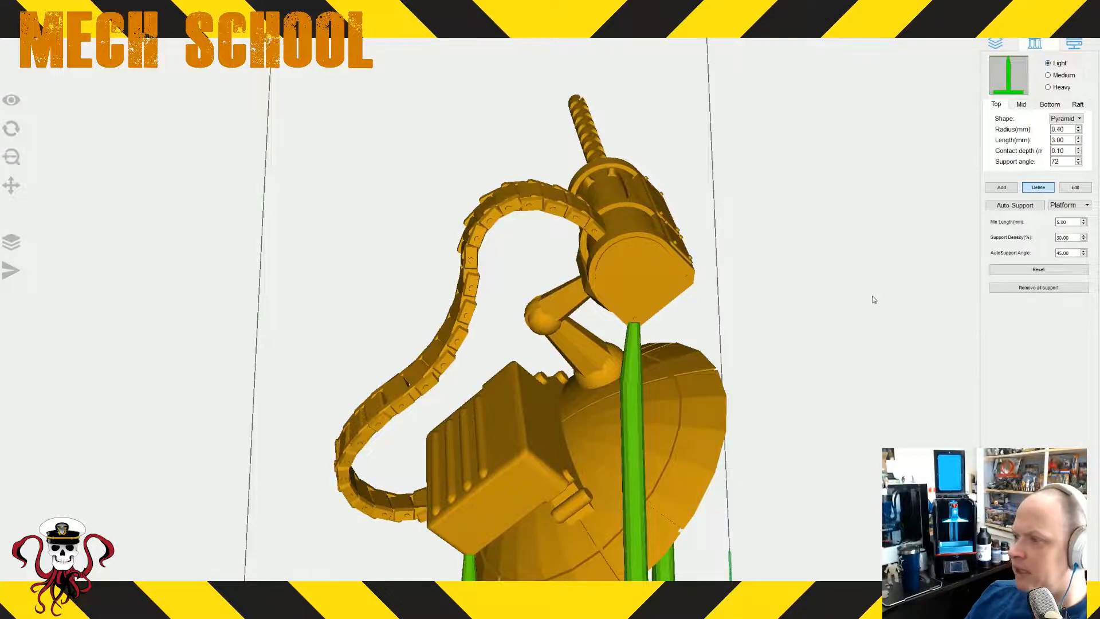
- Switch to light supports with a top length of 2.00 mm and place one under the arm's elbow
{"action": "right_click_drag", "start_coordinate": [874, 299], "coordinate": [824, 290]}
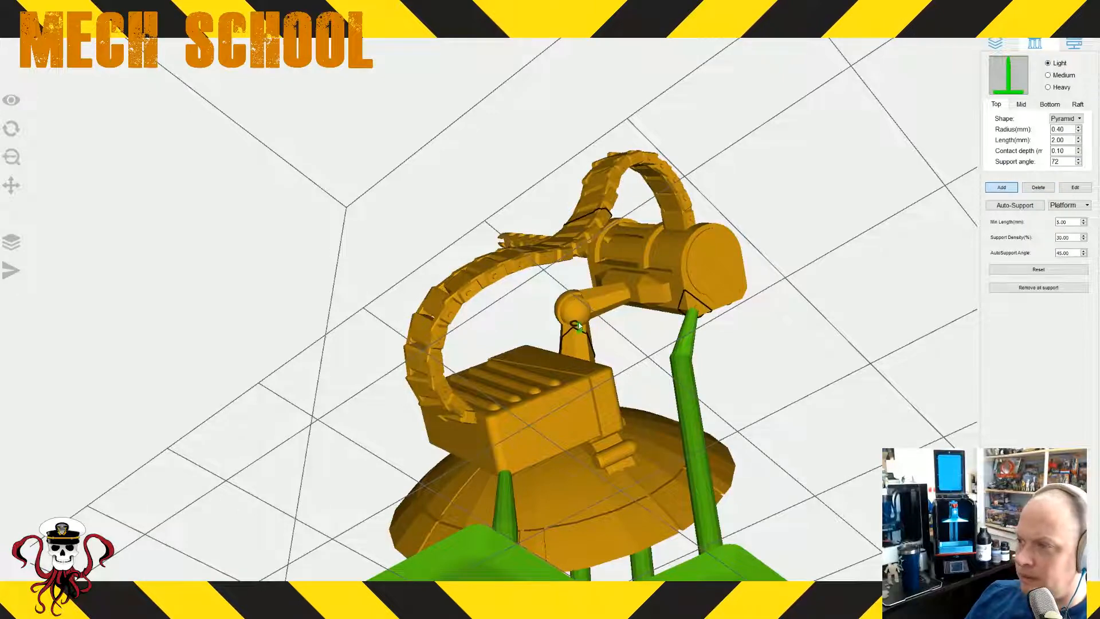
{"action": "right_click_drag", "start_coordinate": [579, 326], "coordinate": [666, 378]}
{"action": "scroll", "coordinate": [608, 397], "scroll_direction": "down", "scroll_amount": 5}
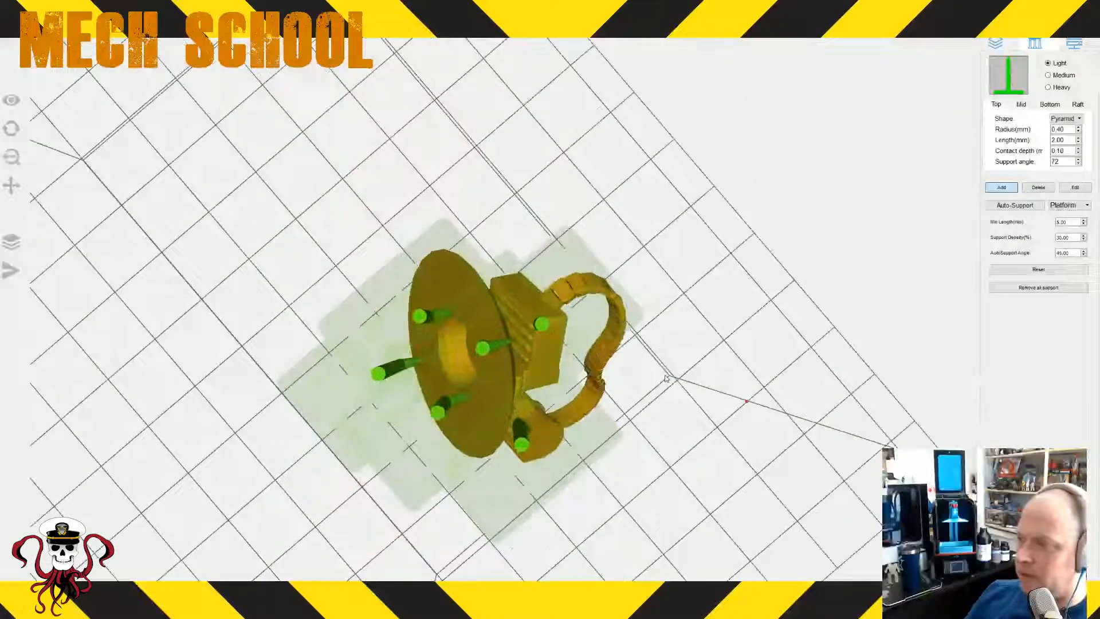
- Place light supports along the lower part of the segmented hose, from its box end around the first bend
{"action": "left_click_drag", "start_coordinate": [451, 252], "coordinate": [493, 453]}
{"action": "left_click_drag", "start_coordinate": [520, 308], "coordinate": [530, 358]}
{"action": "left_click_drag", "start_coordinate": [558, 301], "coordinate": [572, 298]}
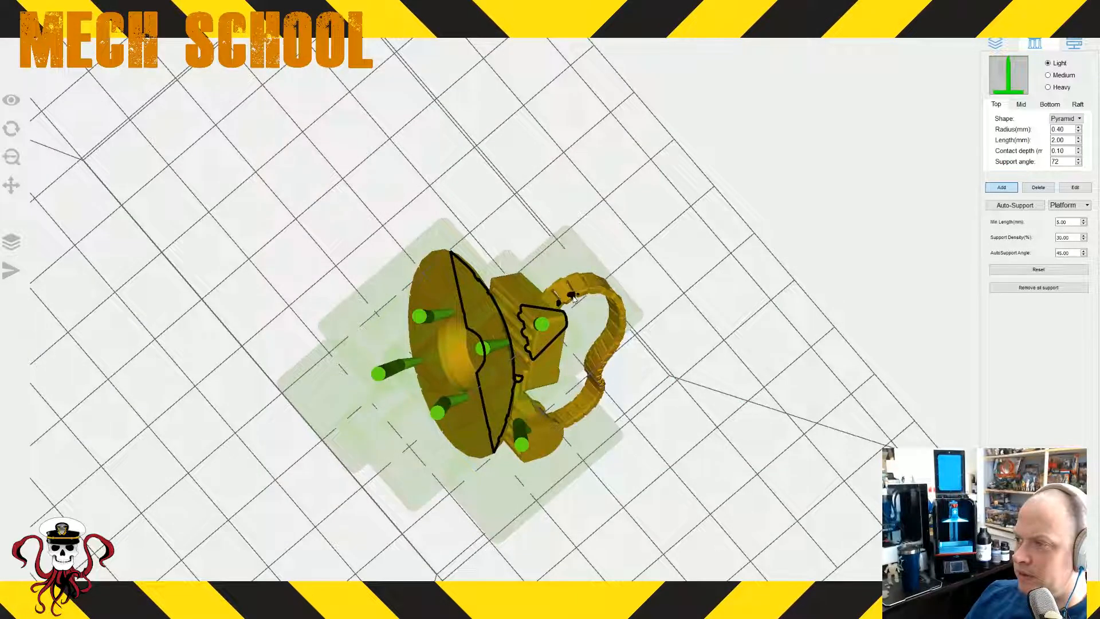
{"action": "key", "text": "Escape"}
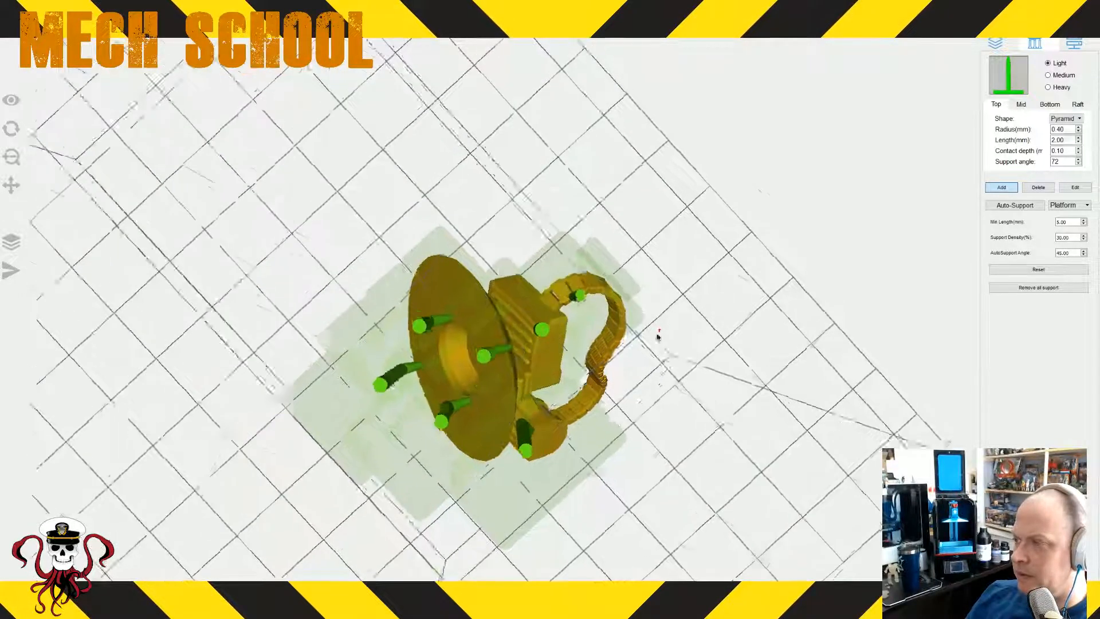
{"action": "right_click_drag", "start_coordinate": [658, 337], "coordinate": [607, 395]}
{"action": "right_click_drag", "start_coordinate": [526, 394], "coordinate": [525, 347]}
{"action": "left_click", "coordinate": [533, 330]}
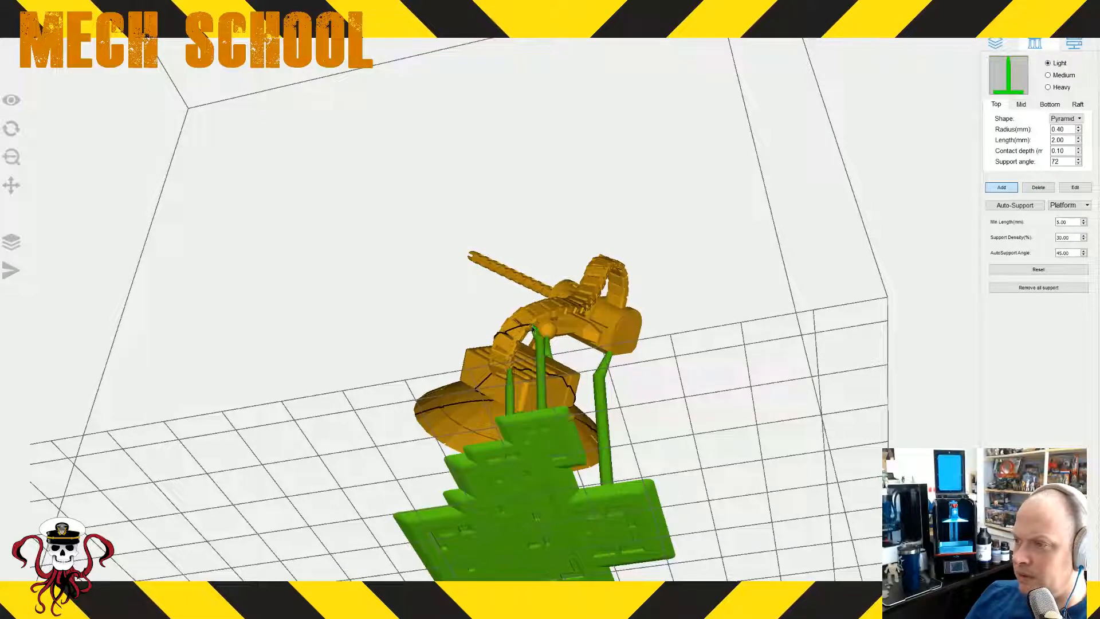
{"action": "left_click", "coordinate": [559, 312]}
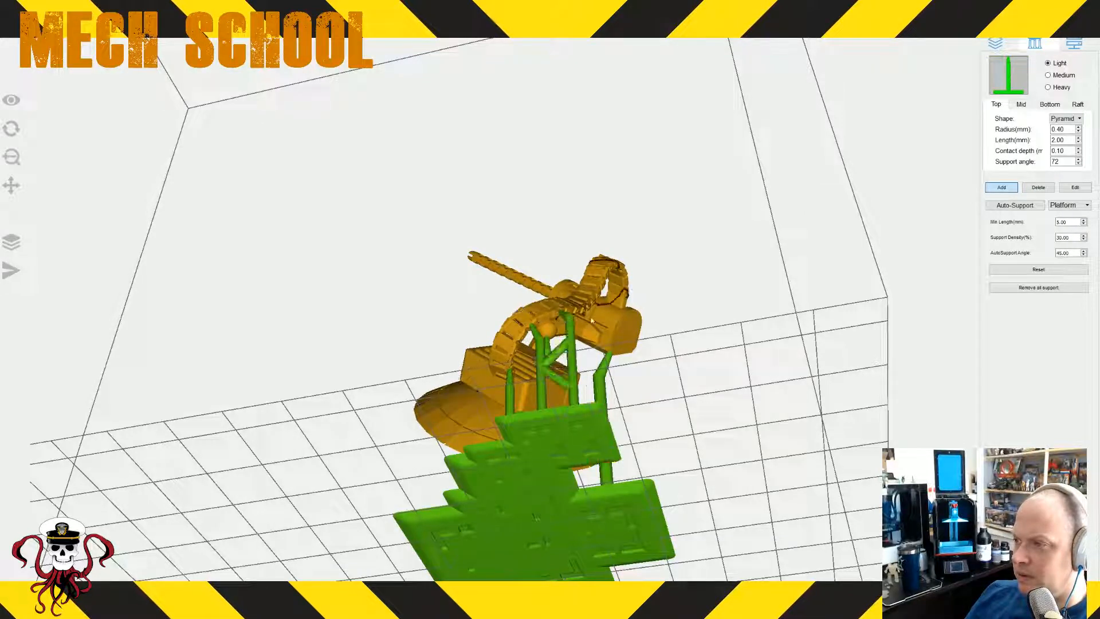
{"action": "mouse_move", "coordinate": [647, 335]}
{"action": "right_mouse_down"}
{"action": "mouse_move", "coordinate": [678, 341]}
{"action": "mouse_move", "coordinate": [642, 353]}
{"action": "right_mouse_up"}
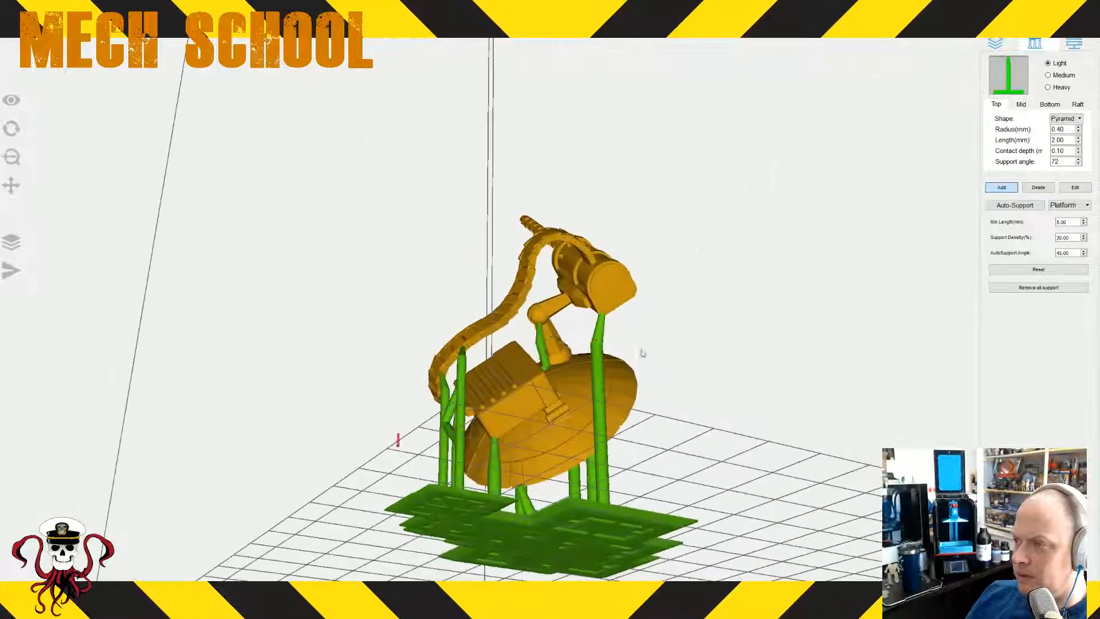
{"action": "left_click", "coordinate": [492, 333]}
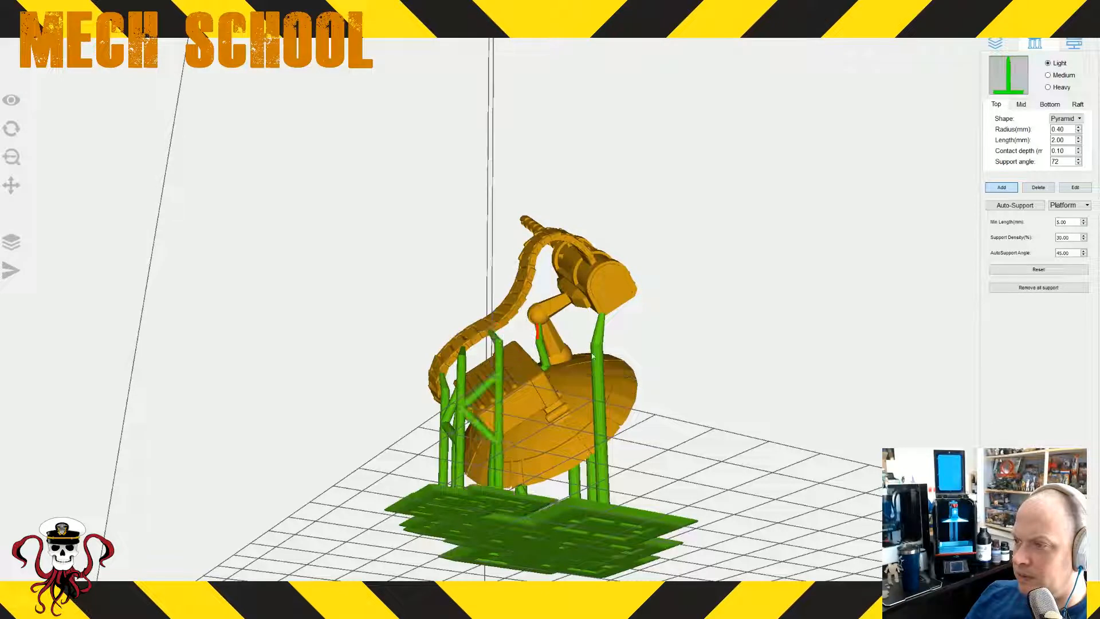
- Continue the light supports up the rising section of the segmented hose to the arch near the gun cylinder
{"action": "right_click_drag", "start_coordinate": [492, 354], "coordinate": [444, 366]}
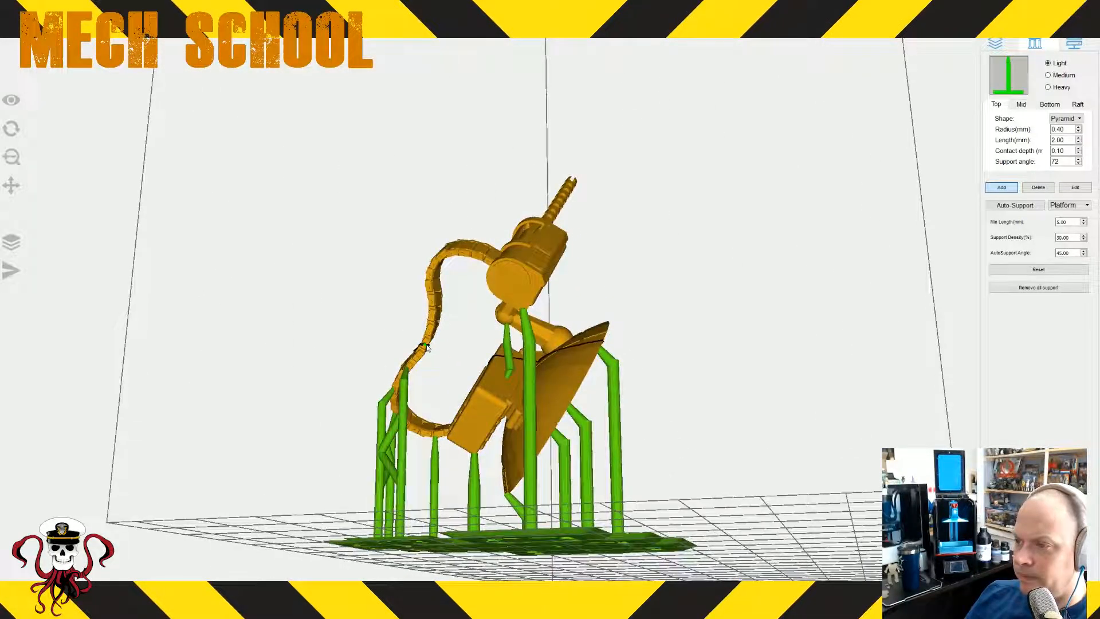
{"action": "left_click", "coordinate": [425, 346]}
{"action": "left_click", "coordinate": [435, 316]}
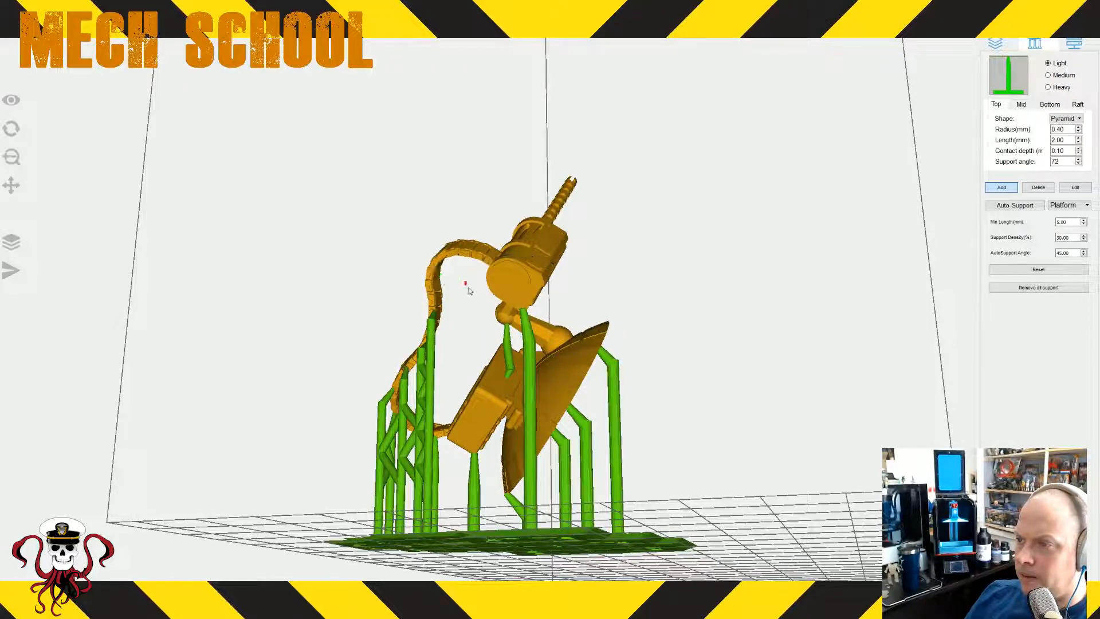
{"action": "right_click_drag", "start_coordinate": [469, 291], "coordinate": [442, 227]}
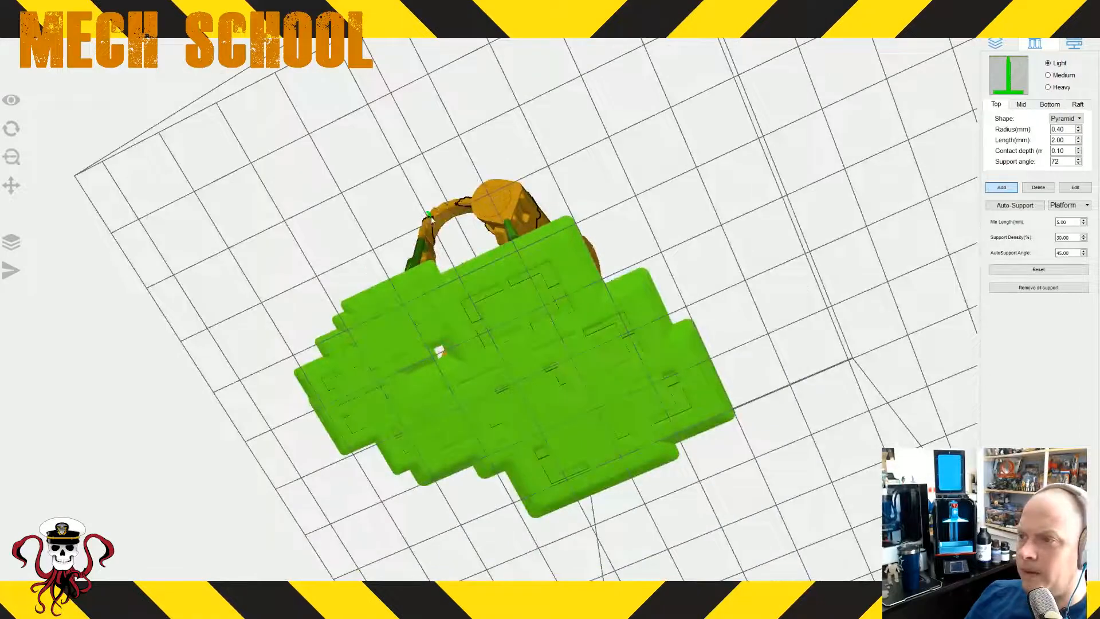
{"action": "left_click", "coordinate": [430, 218]}
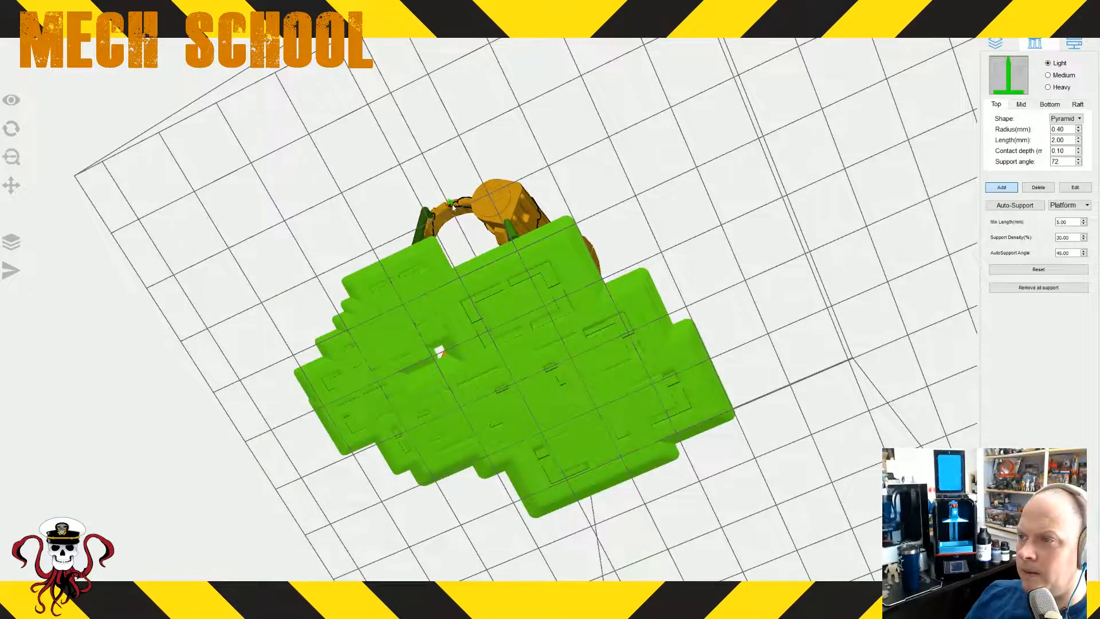
{"action": "right_click_drag", "start_coordinate": [628, 256], "coordinate": [647, 297]}
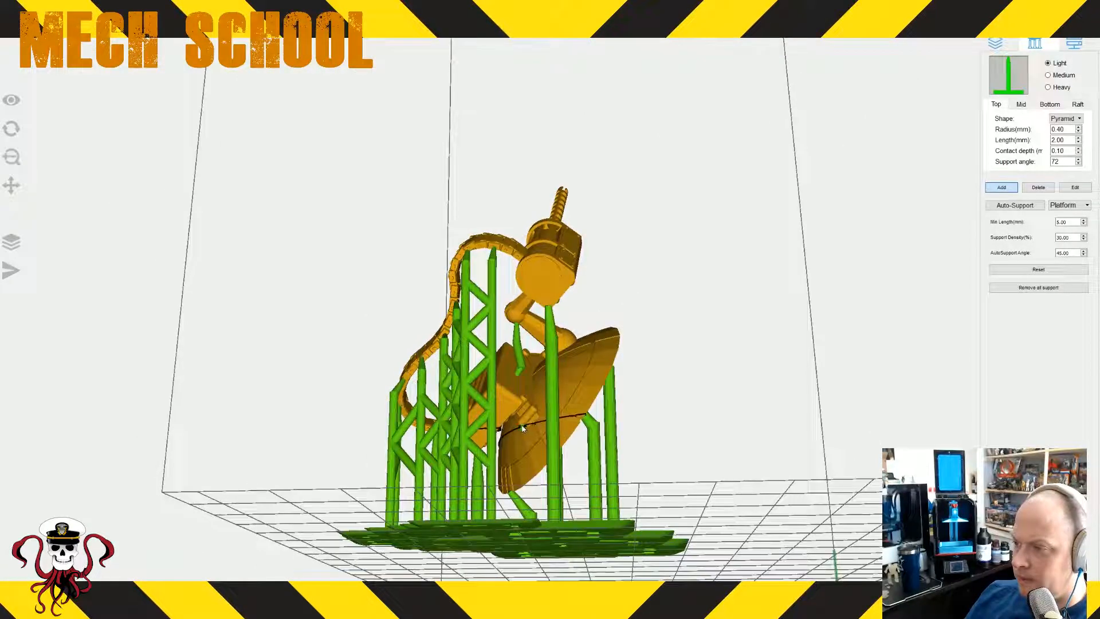
- Add a light support on the disc's sloping back beside the box and check the supported gun part all around
{"action": "left_click", "coordinate": [520, 427]}
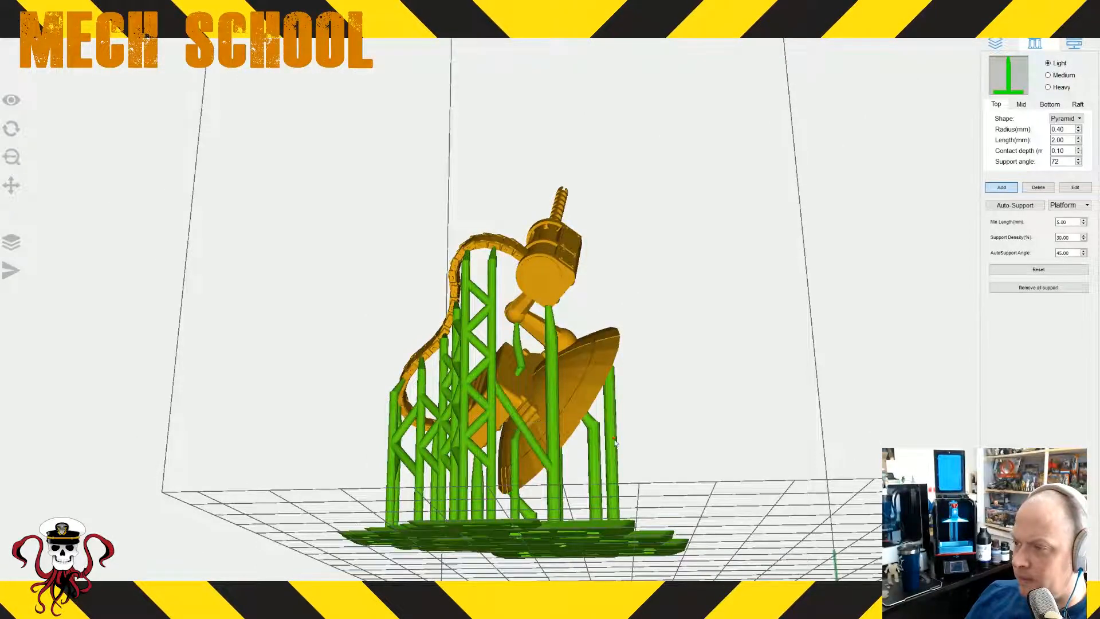
{"action": "right_click_drag", "start_coordinate": [615, 442], "coordinate": [562, 410]}
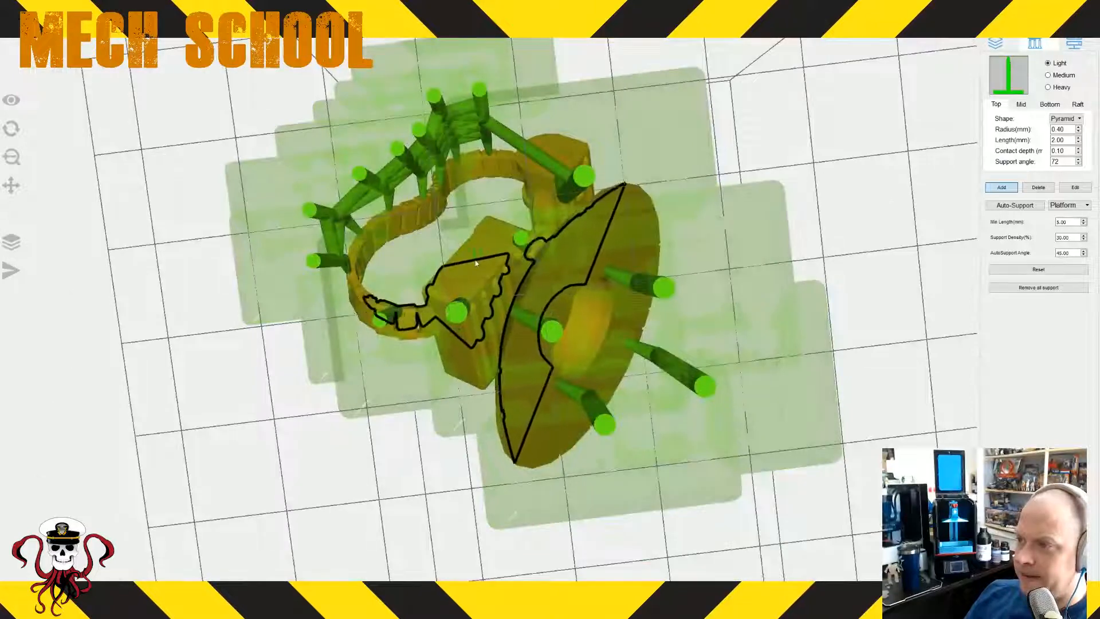
{"action": "right_click_drag", "start_coordinate": [538, 313], "coordinate": [680, 364]}
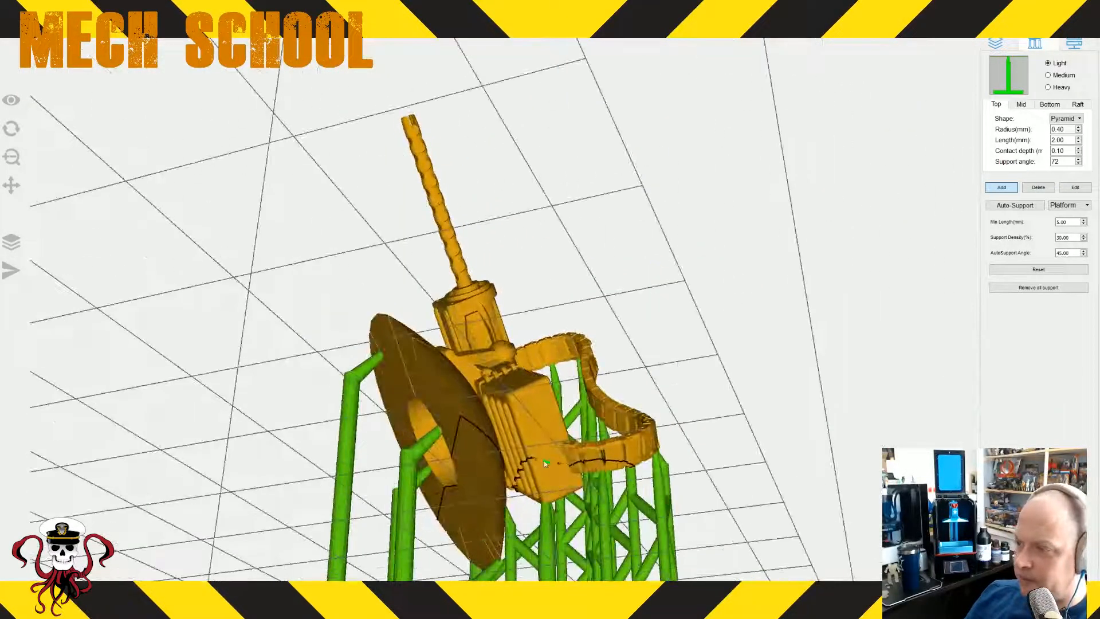
{"action": "right_click_drag", "start_coordinate": [548, 453], "coordinate": [681, 536]}
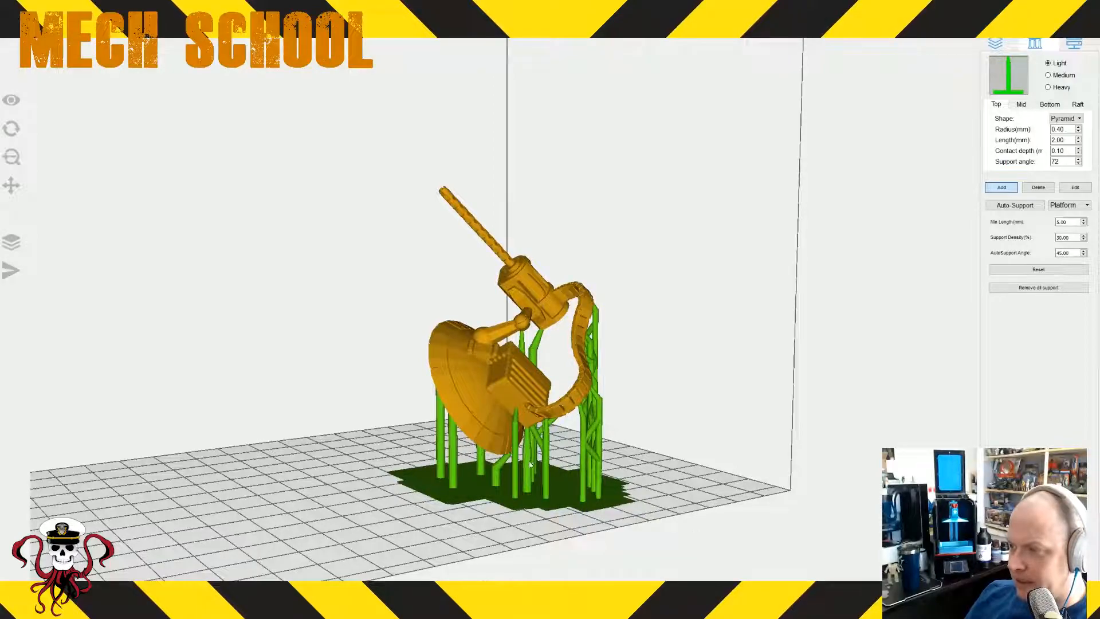
{"action": "right_click_drag", "start_coordinate": [627, 499], "coordinate": [711, 512]}
- Open the still unsupported gun part for support editing, switch to medium supports and place one at the disc's lower rim
{"action": "left_click", "coordinate": [994, 48]}
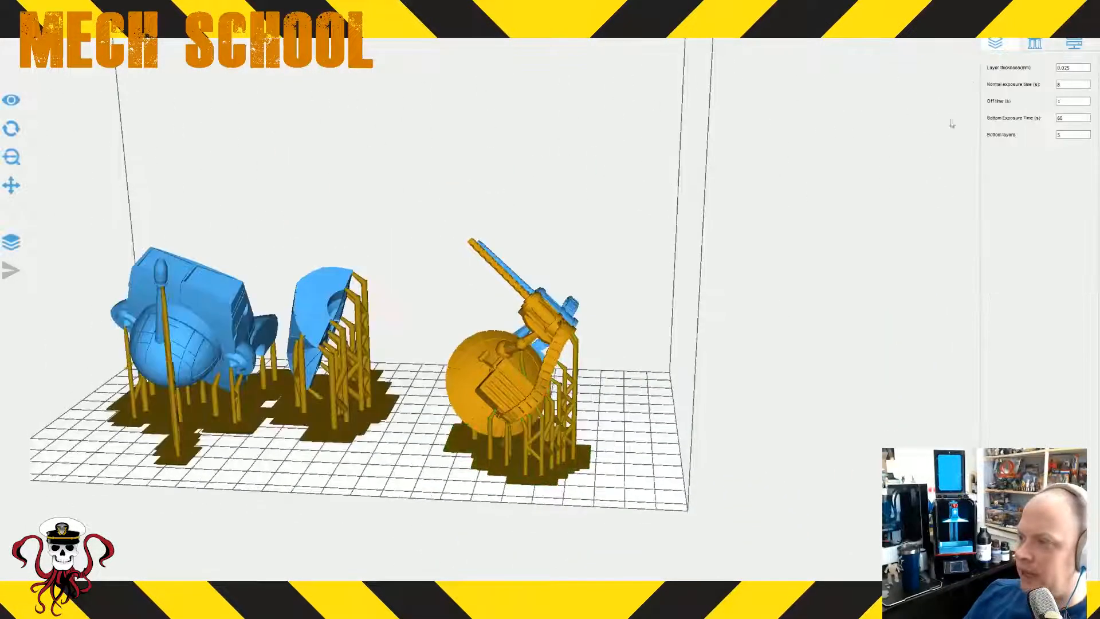
{"action": "right_click_drag", "start_coordinate": [671, 347], "coordinate": [524, 462]}
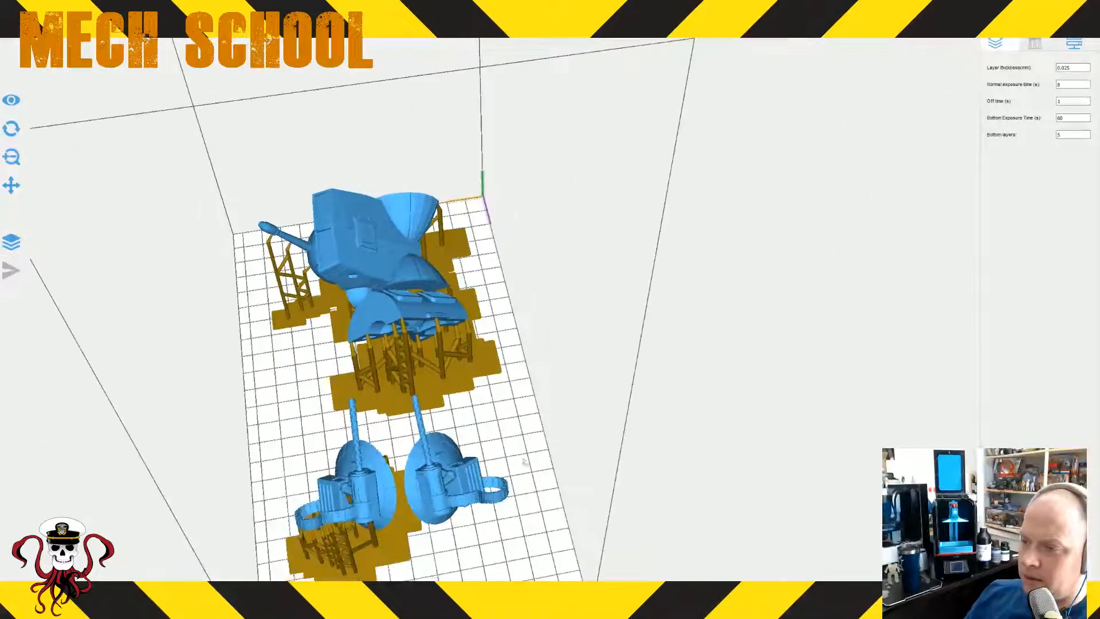
{"action": "left_click", "coordinate": [1034, 43]}
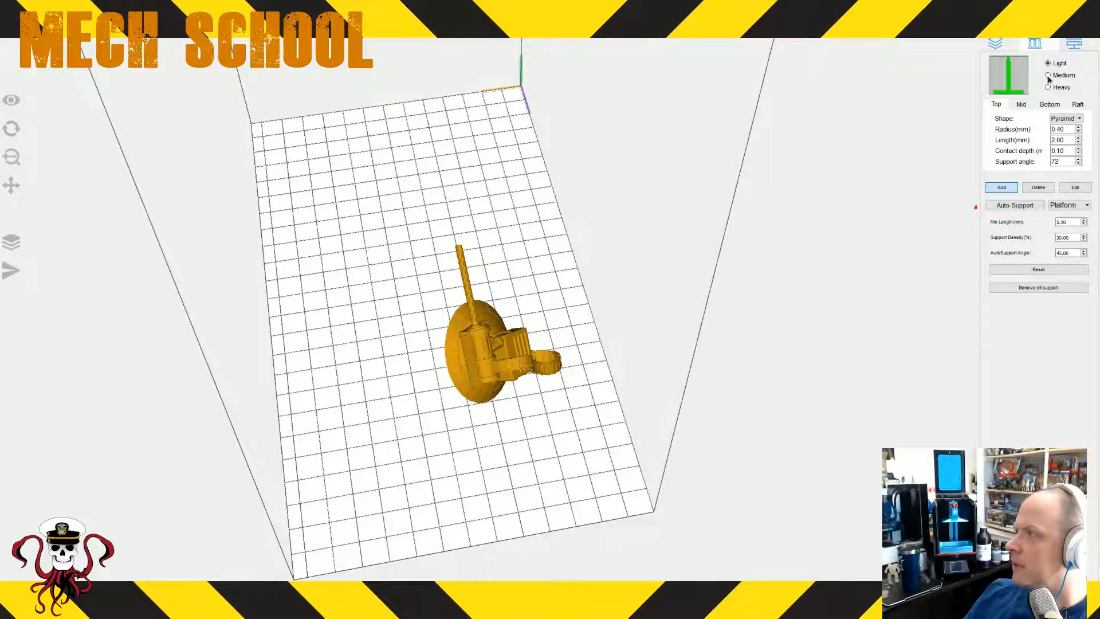
{"action": "right_click_drag", "start_coordinate": [759, 381], "coordinate": [655, 335]}
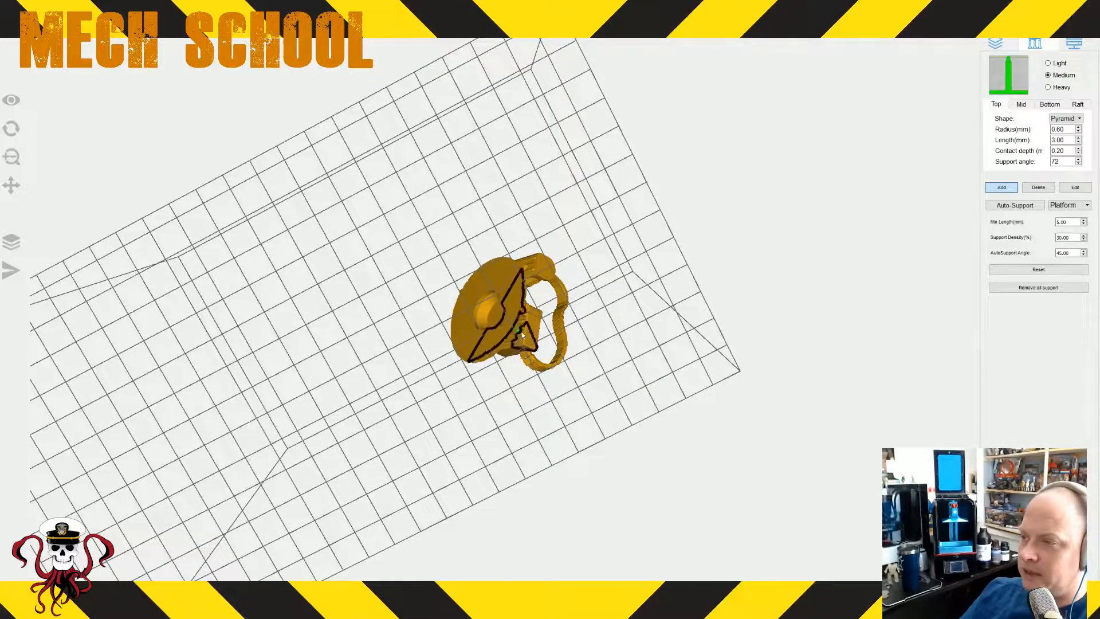
{"action": "mouse_move", "coordinate": [537, 430]}
{"action": "left_mouse_down"}
{"action": "mouse_move", "coordinate": [599, 368]}
{"action": "mouse_move", "coordinate": [614, 407]}
{"action": "mouse_move", "coordinate": [648, 393]}
{"action": "mouse_move", "coordinate": [573, 398]}
{"action": "mouse_move", "coordinate": [578, 459]}
{"action": "mouse_move", "coordinate": [525, 437]}
{"action": "left_mouse_up"}
{"action": "scroll", "coordinate": [566, 406], "scroll_direction": "up", "scroll_amount": 5}
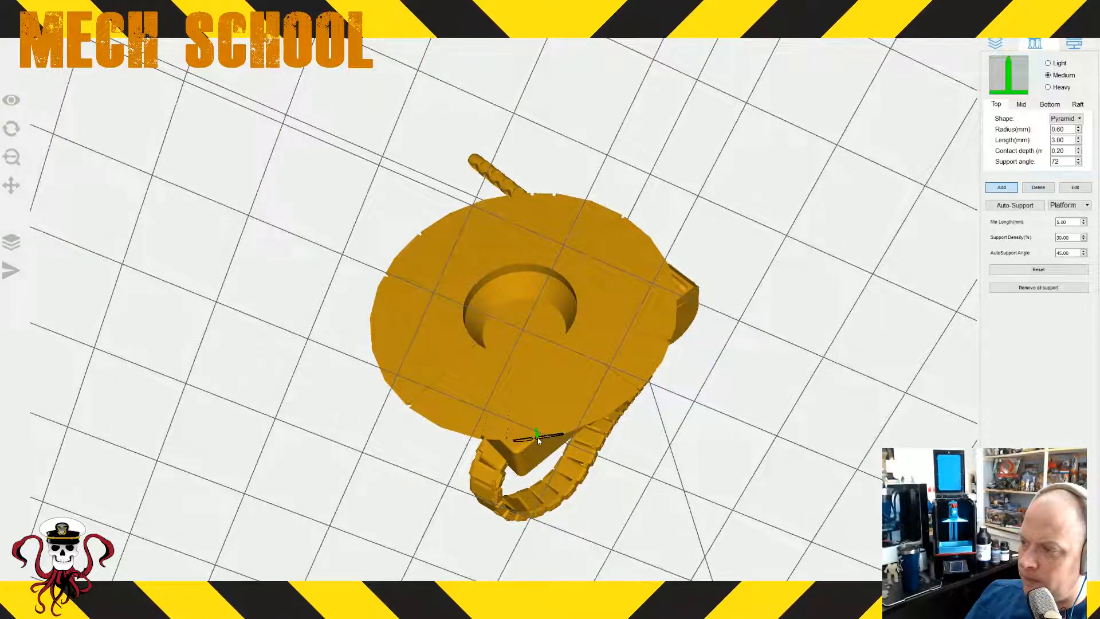
{"action": "left_click_drag", "start_coordinate": [538, 440], "coordinate": [591, 452]}
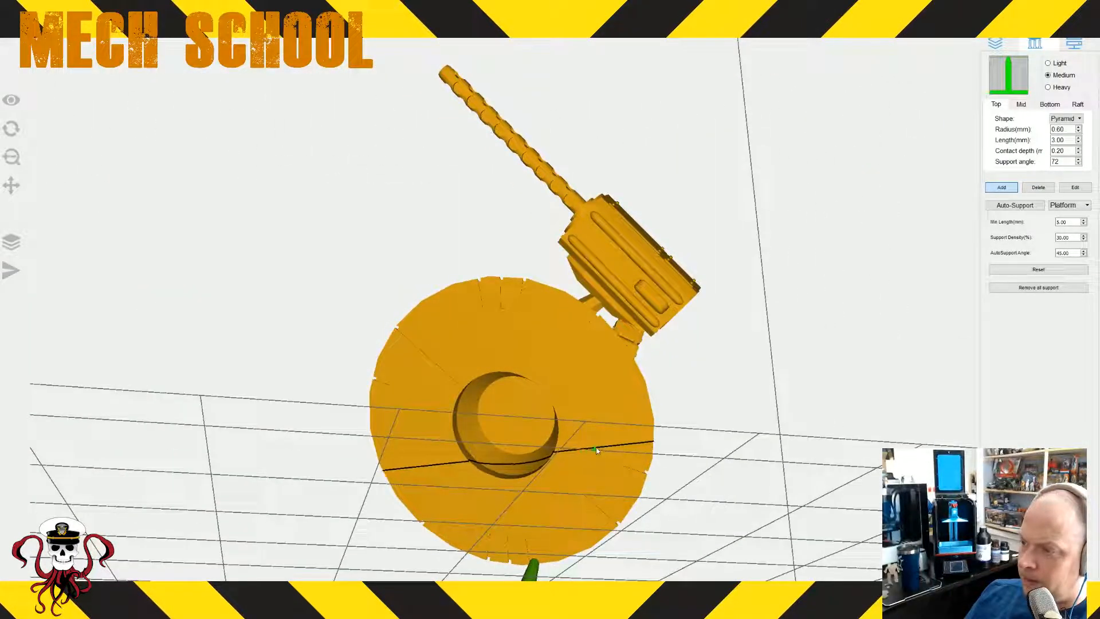
- Place three medium supports on the disc's flat face, one on each side below the round recess and one above it
{"action": "left_click", "coordinate": [596, 451]}
{"action": "left_click", "coordinate": [422, 466]}
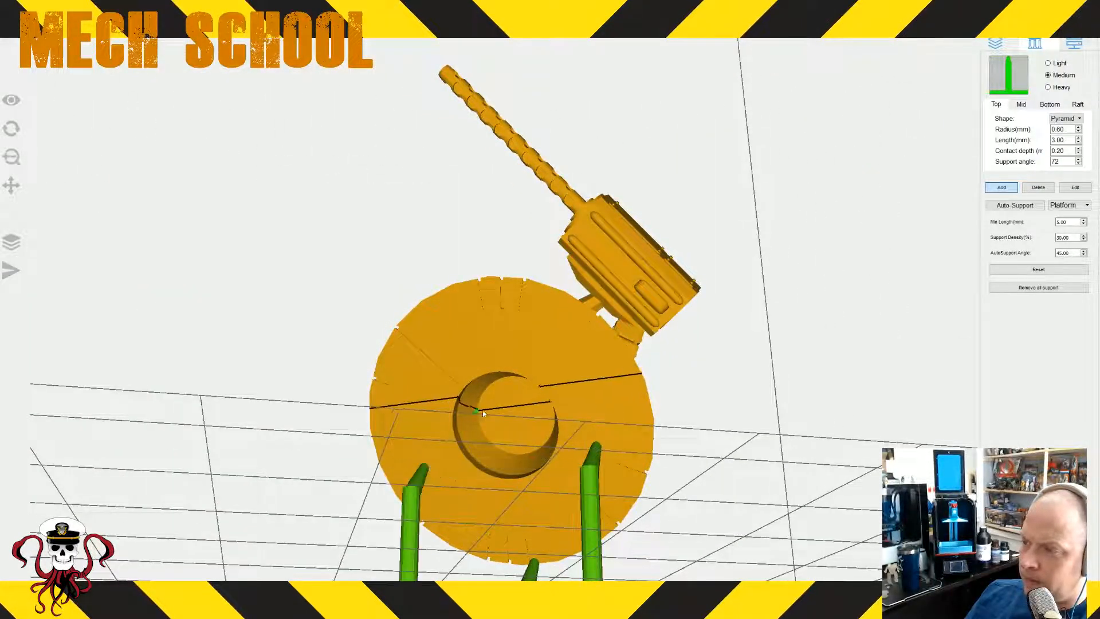
{"action": "left_click", "coordinate": [487, 331]}
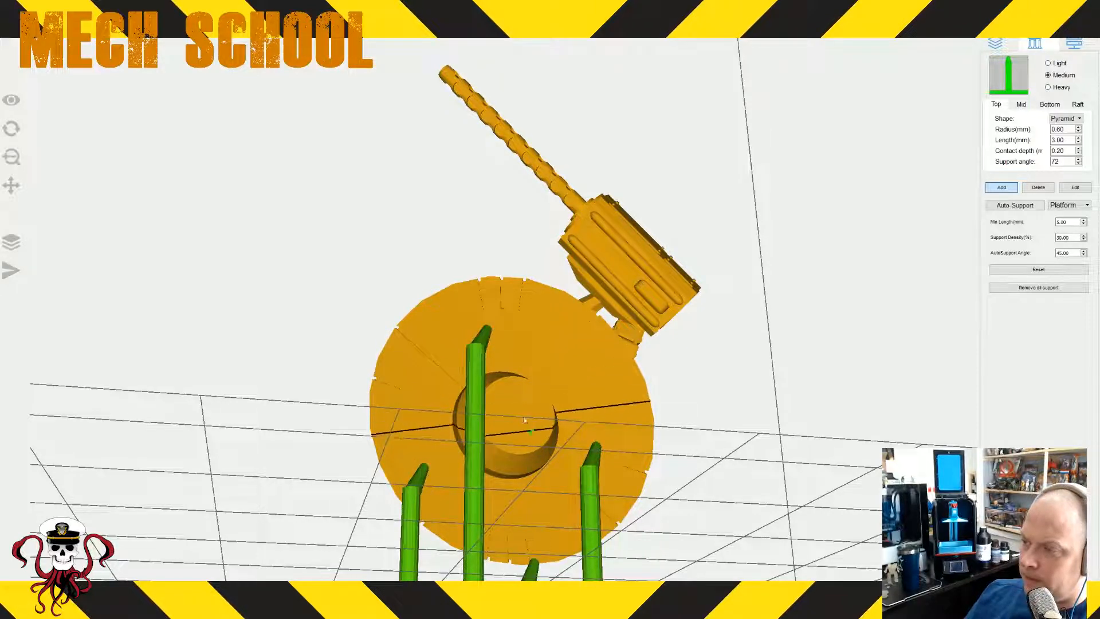
- Add medium supports under the box's lowest corner and under the lower end of the gun cylinder
{"action": "left_click_drag", "start_coordinate": [524, 420], "coordinate": [534, 286]}
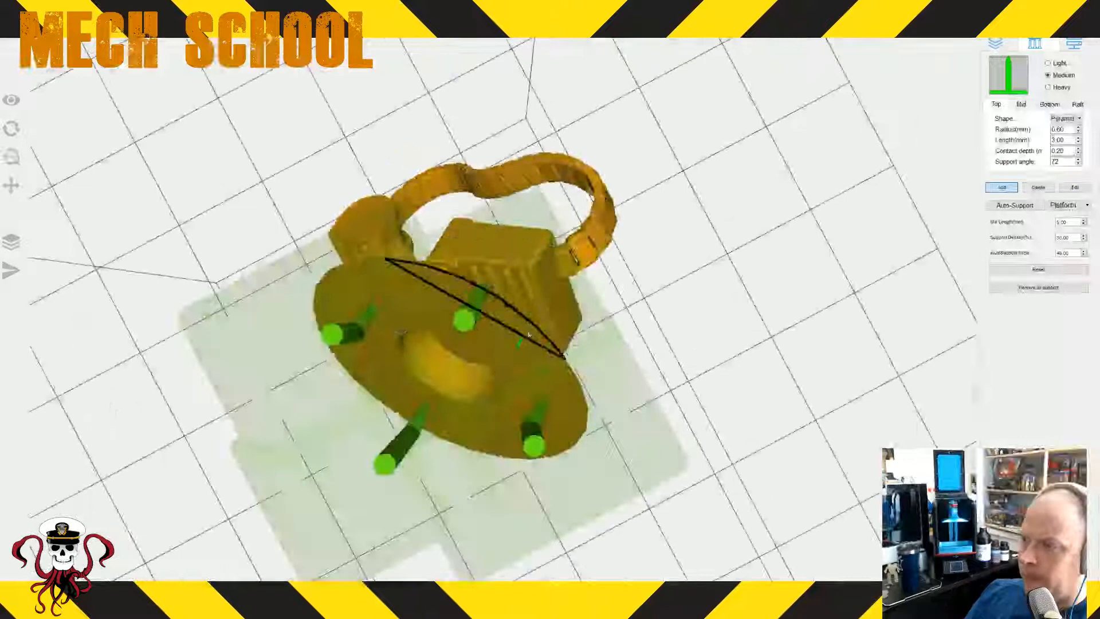
{"action": "left_click", "coordinate": [532, 270]}
{"action": "left_click", "coordinate": [530, 269]}
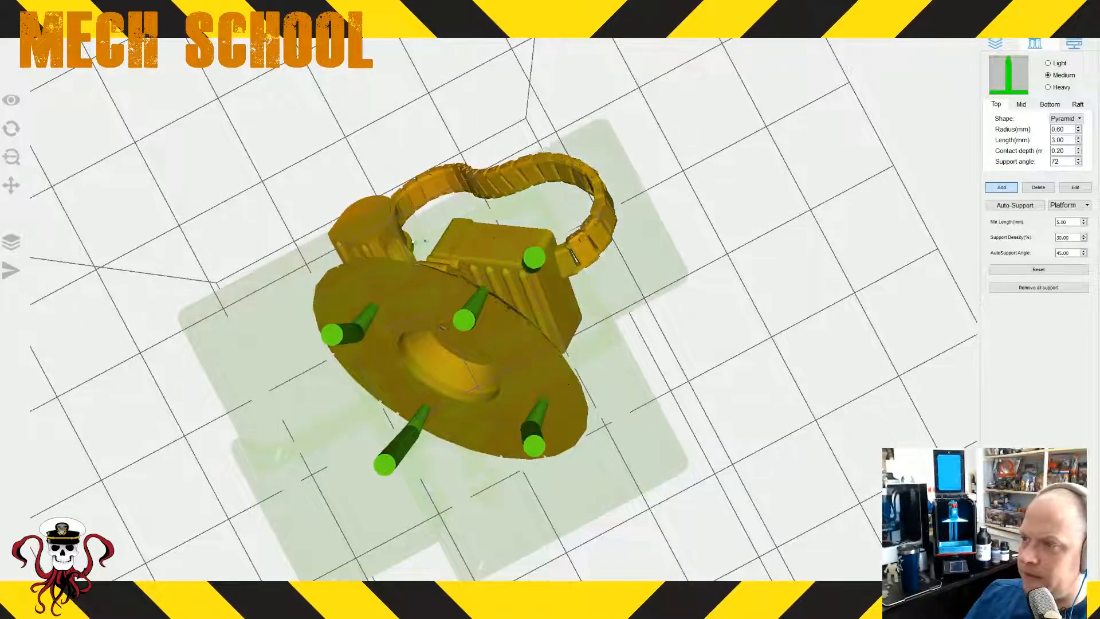
{"action": "left_click", "coordinate": [373, 242]}
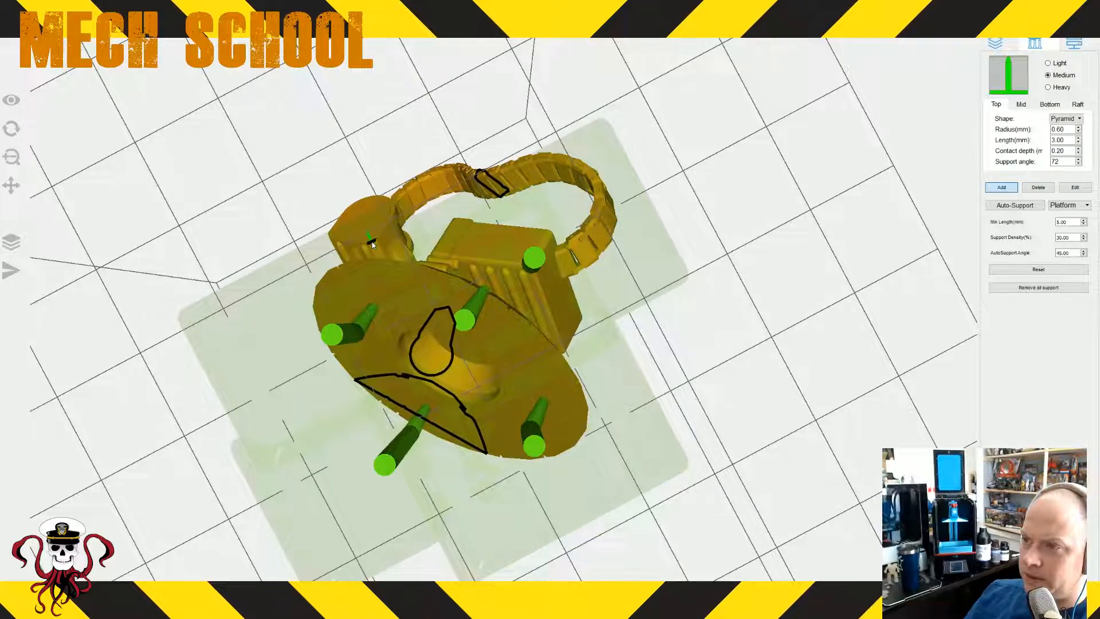
- Switch to light supports and place one under the elbow of the arm joining the gun to the disc
{"action": "left_click_drag", "start_coordinate": [373, 245], "coordinate": [608, 452]}
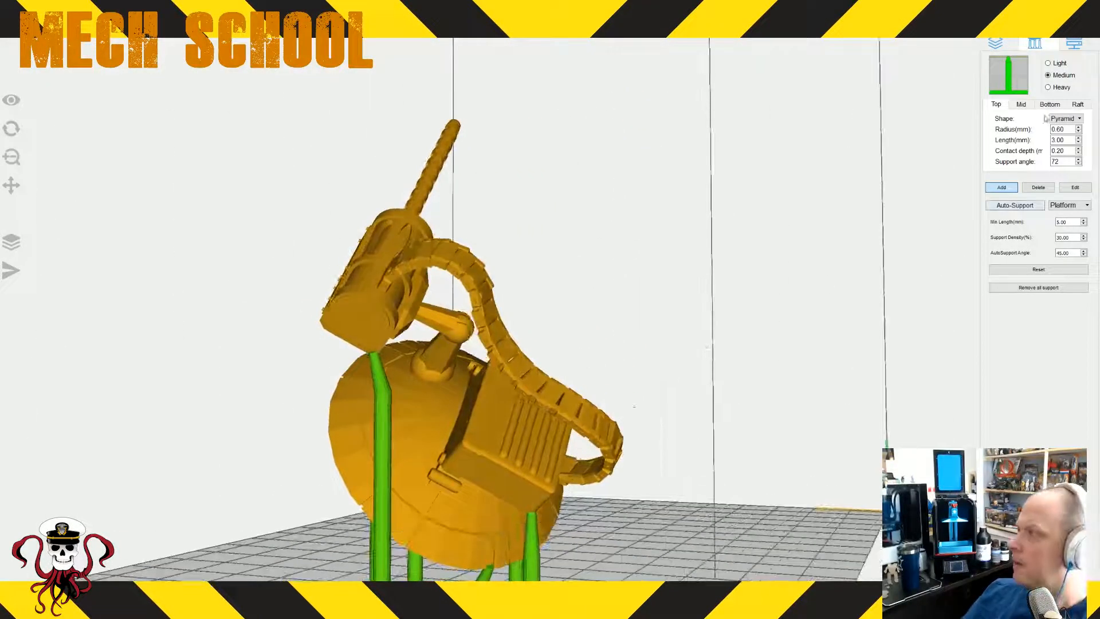
{"action": "scroll", "coordinate": [545, 331], "scroll_direction": "up", "scroll_amount": 5}
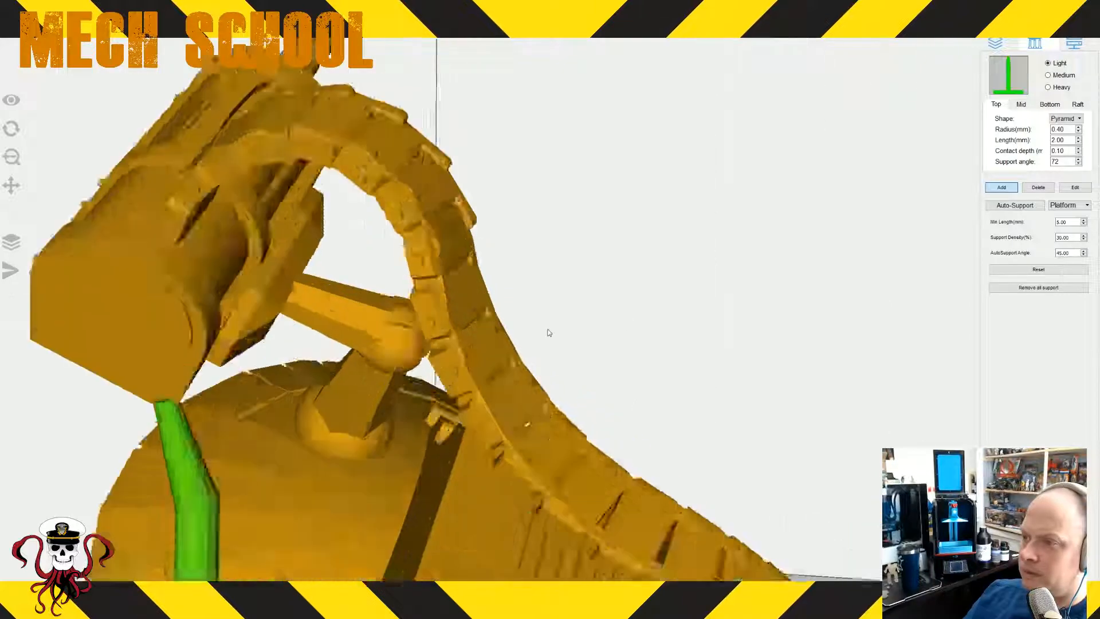
{"action": "scroll", "coordinate": [560, 344], "scroll_direction": "down", "scroll_amount": 6}
{"action": "left_click_drag", "start_coordinate": [541, 373], "coordinate": [476, 329]}
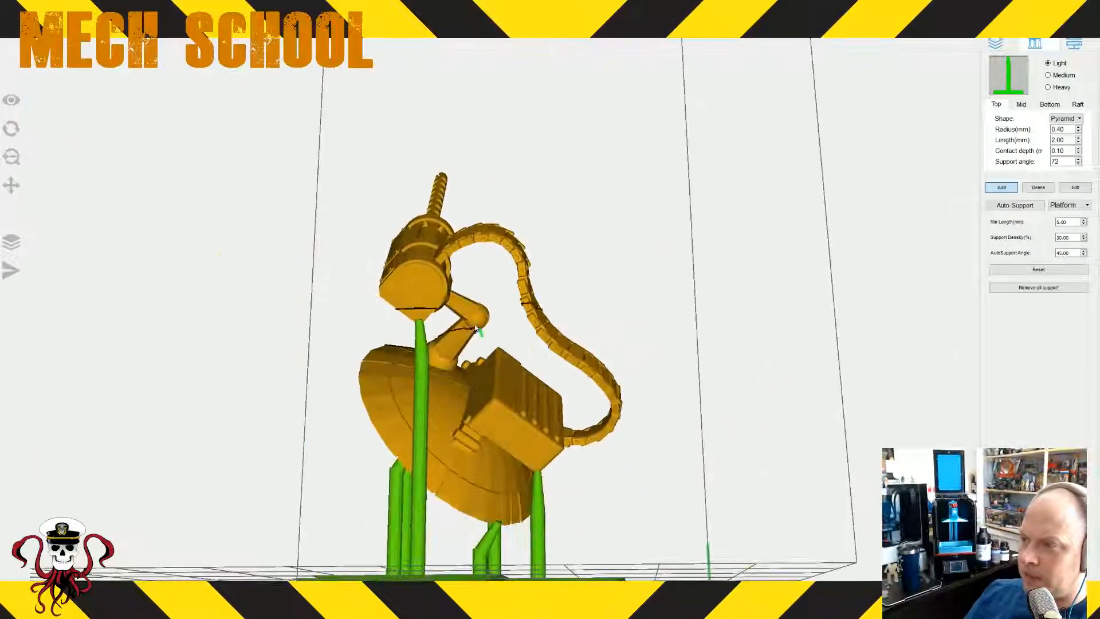
{"action": "right_click_drag", "start_coordinate": [478, 331], "coordinate": [483, 314]}
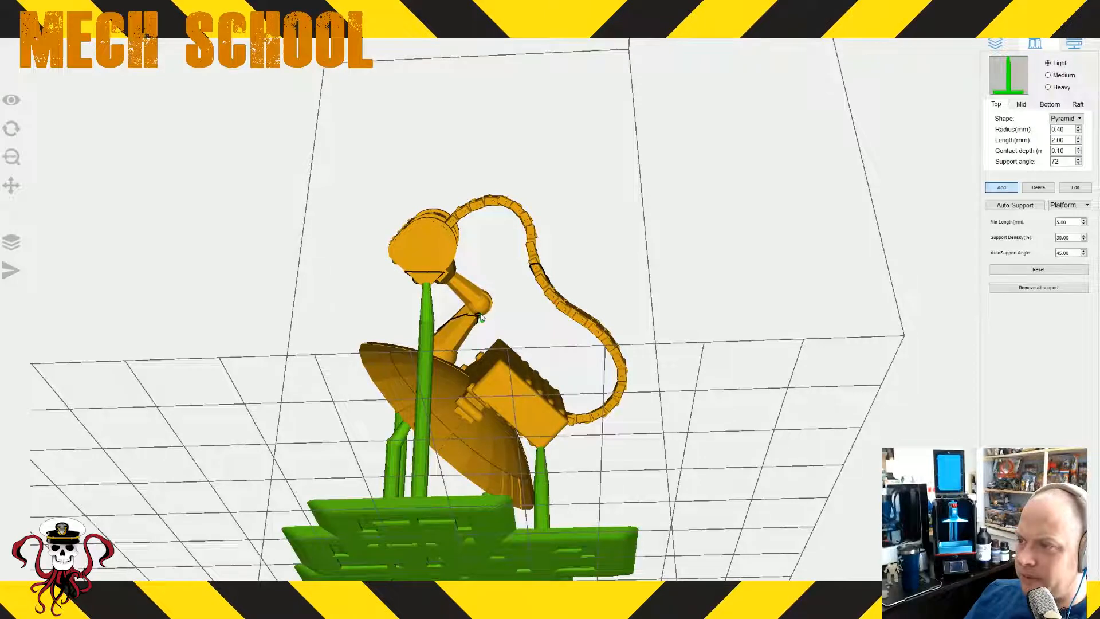
{"action": "right_click_drag", "start_coordinate": [526, 327], "coordinate": [533, 354]}
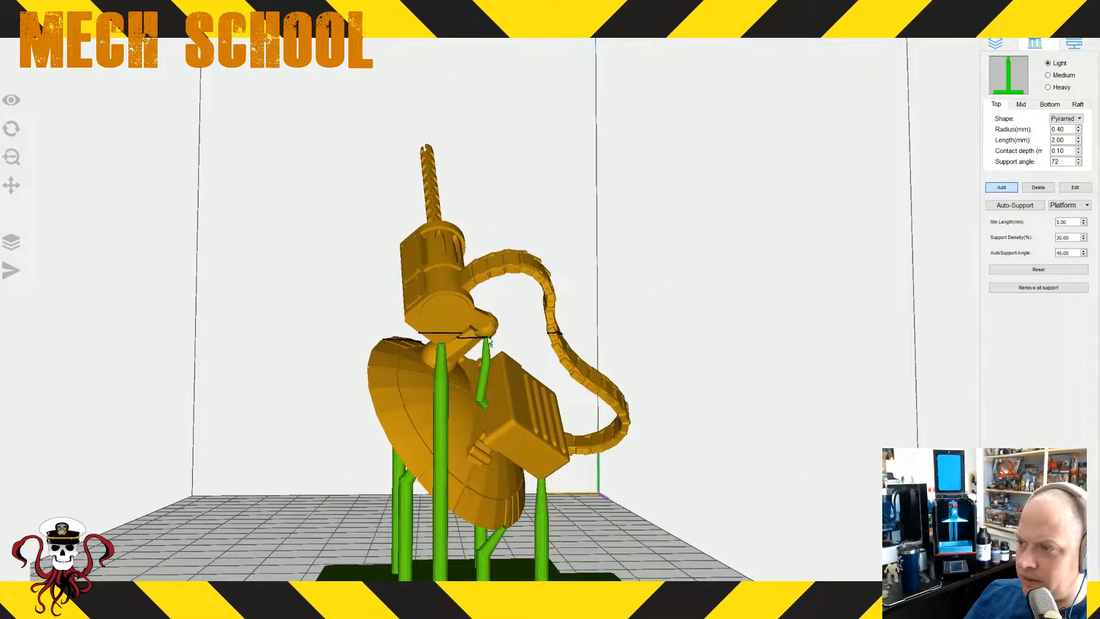
- Place light supports along the lower part of the segmented hose, from near the box around its first bend
{"action": "right_click_drag", "start_coordinate": [563, 386], "coordinate": [631, 341]}
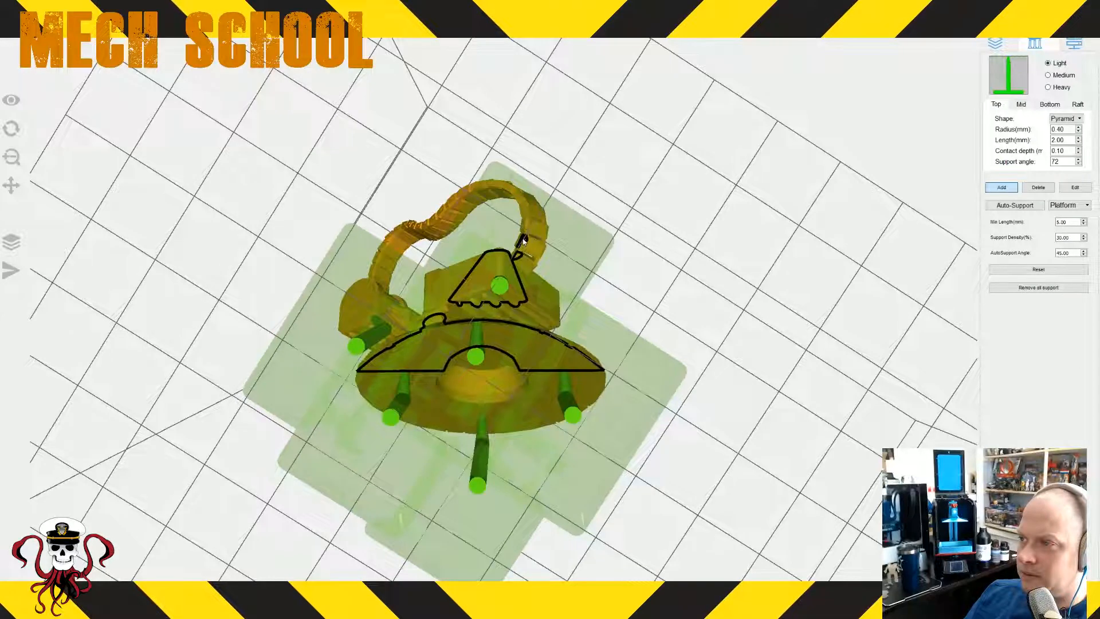
{"action": "left_click", "coordinate": [528, 205]}
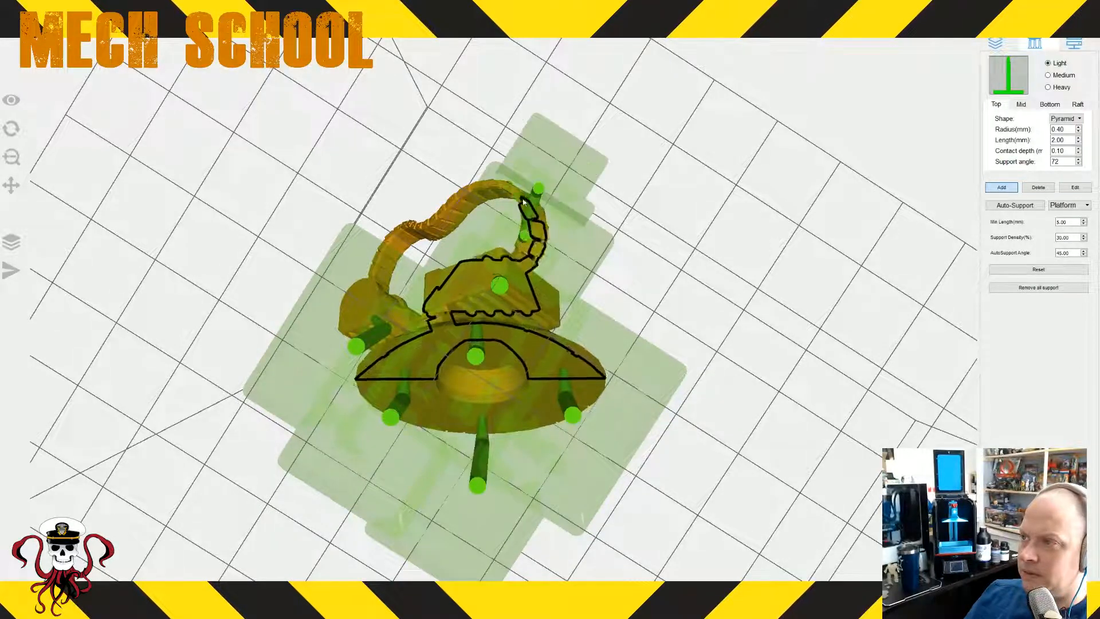
{"action": "left_click", "coordinate": [494, 187]}
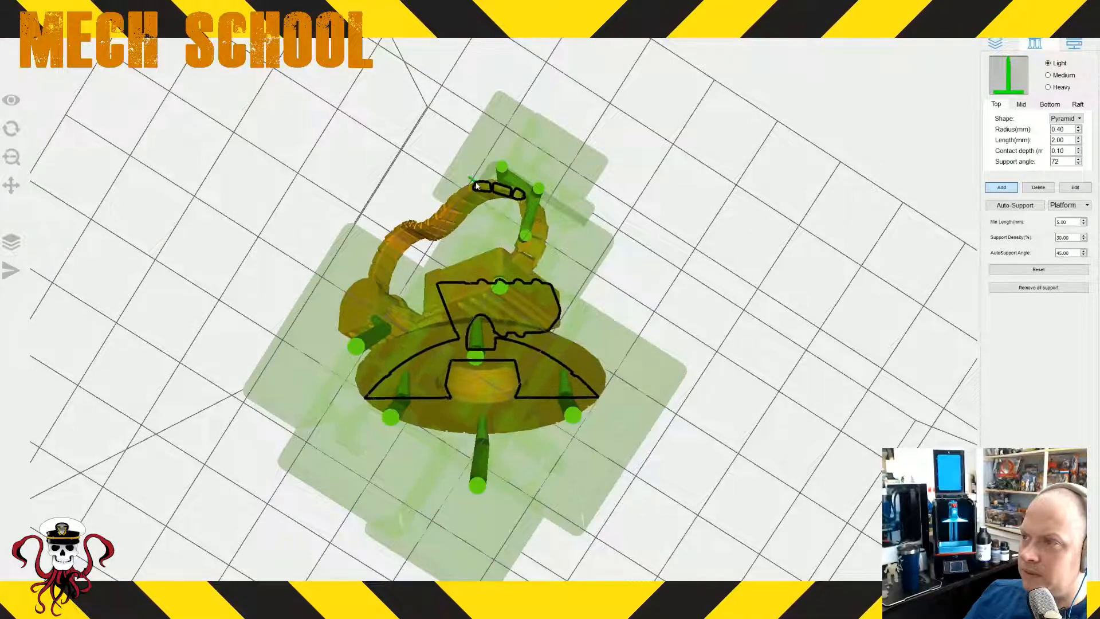
{"action": "left_click", "coordinate": [476, 185]}
{"action": "right_click_drag", "start_coordinate": [476, 184], "coordinate": [540, 206]}
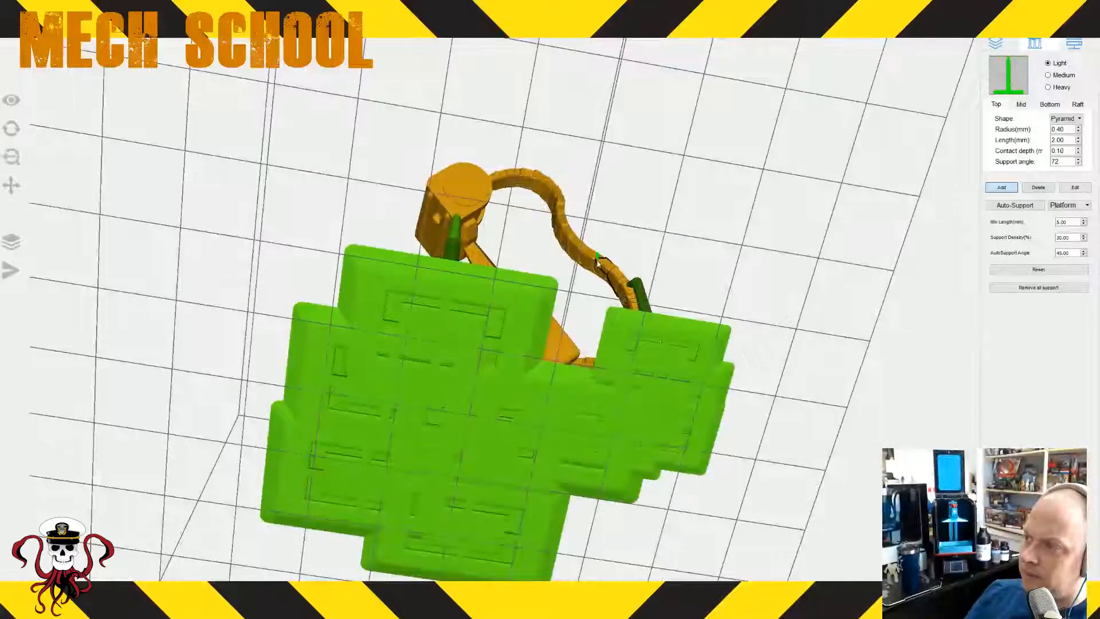
- Continue the light supports up the rising section of the segmented hose and under its arch beside the gun cylinder
{"action": "right_click_drag", "start_coordinate": [597, 262], "coordinate": [522, 343]}
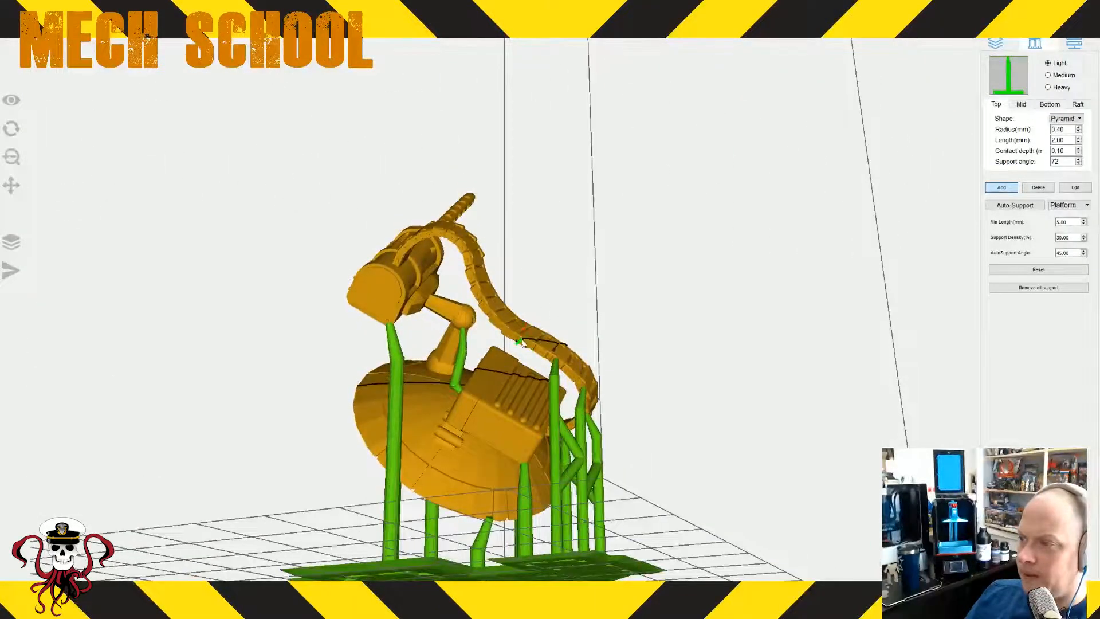
{"action": "left_click", "coordinate": [518, 343]}
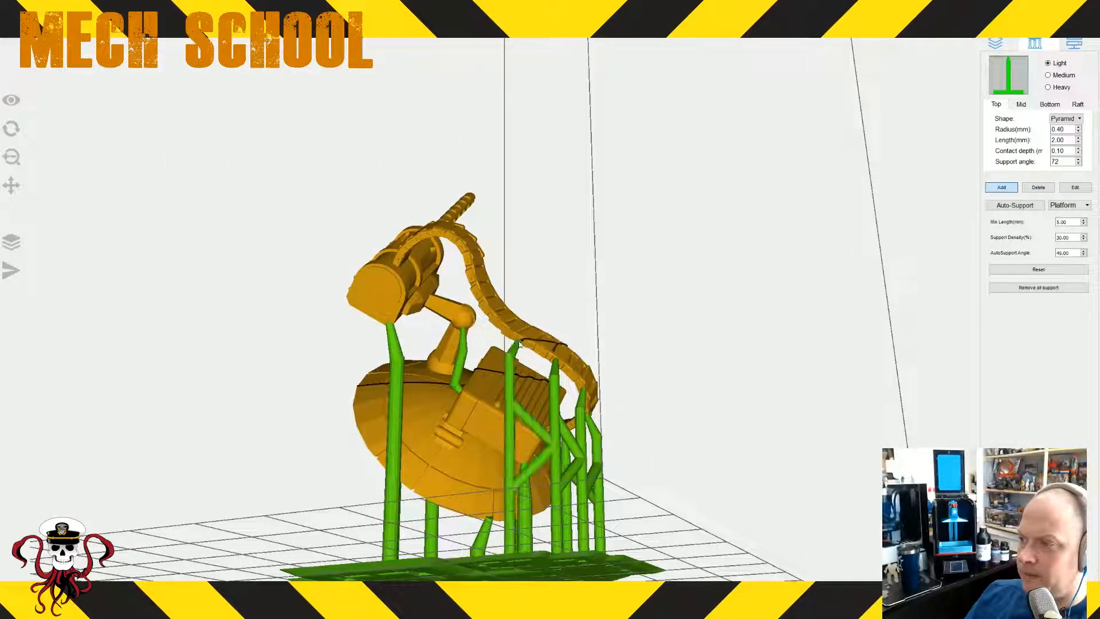
{"action": "left_click", "coordinate": [489, 324]}
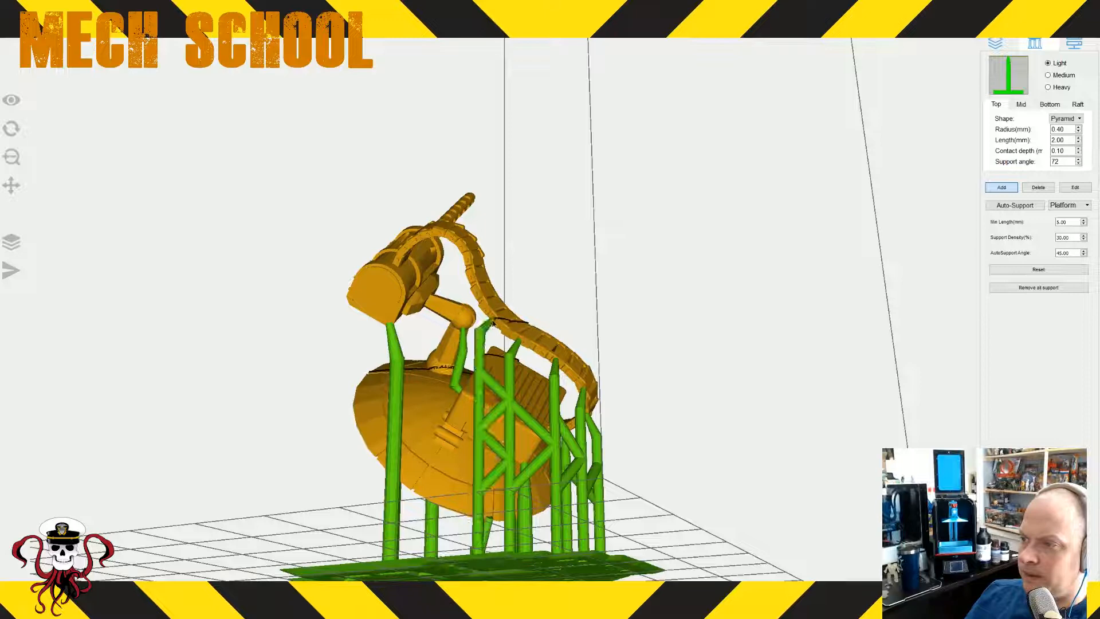
{"action": "left_click", "coordinate": [471, 284]}
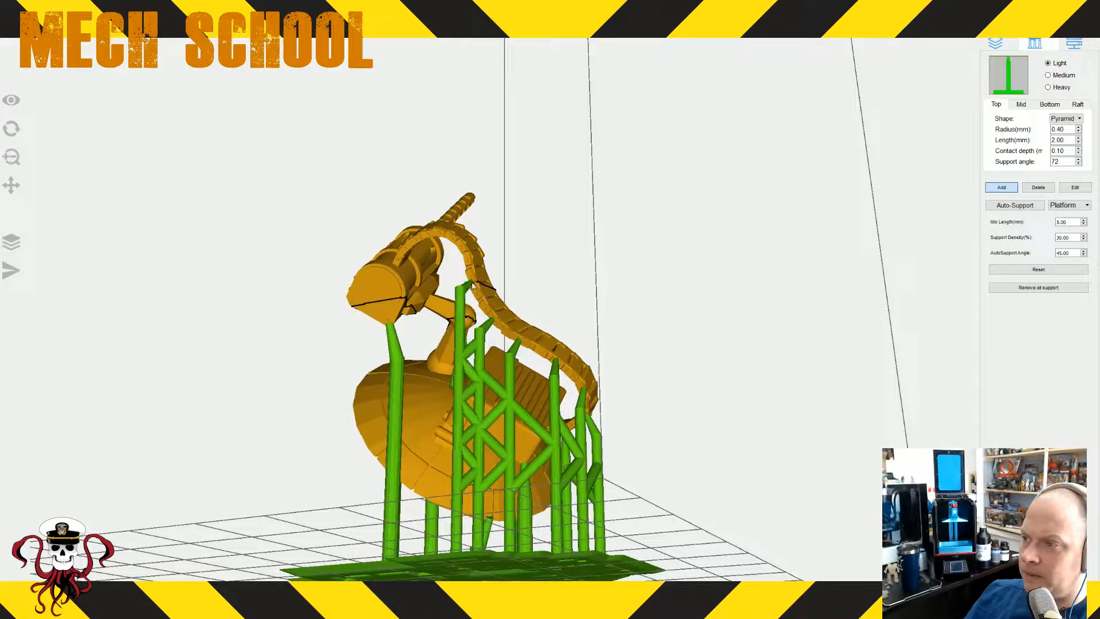
{"action": "left_click", "coordinate": [449, 242]}
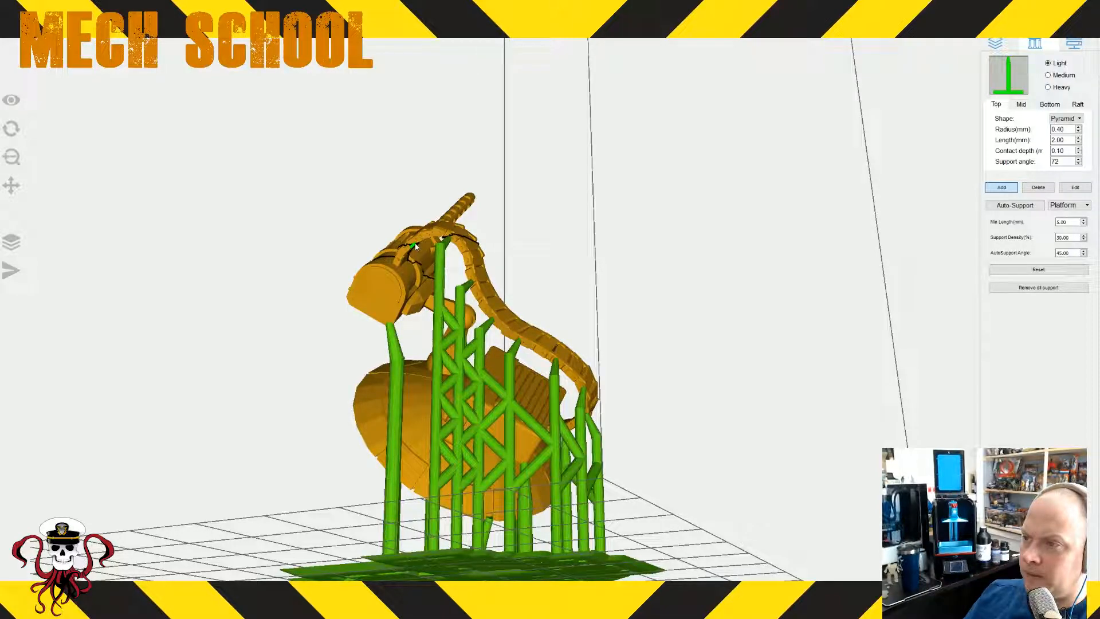
{"action": "left_click", "coordinate": [415, 247]}
- Try a light support under the ribbed side of the box, beside its existing medium support
{"action": "right_click_drag", "start_coordinate": [524, 270], "coordinate": [443, 215]}
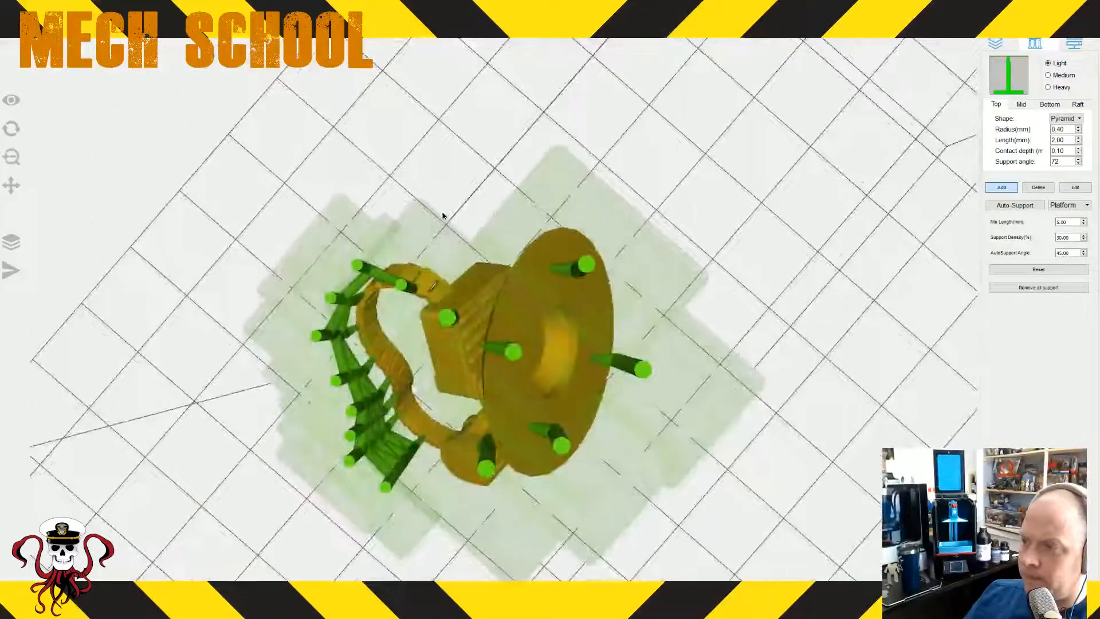
{"action": "left_click", "coordinate": [445, 342]}
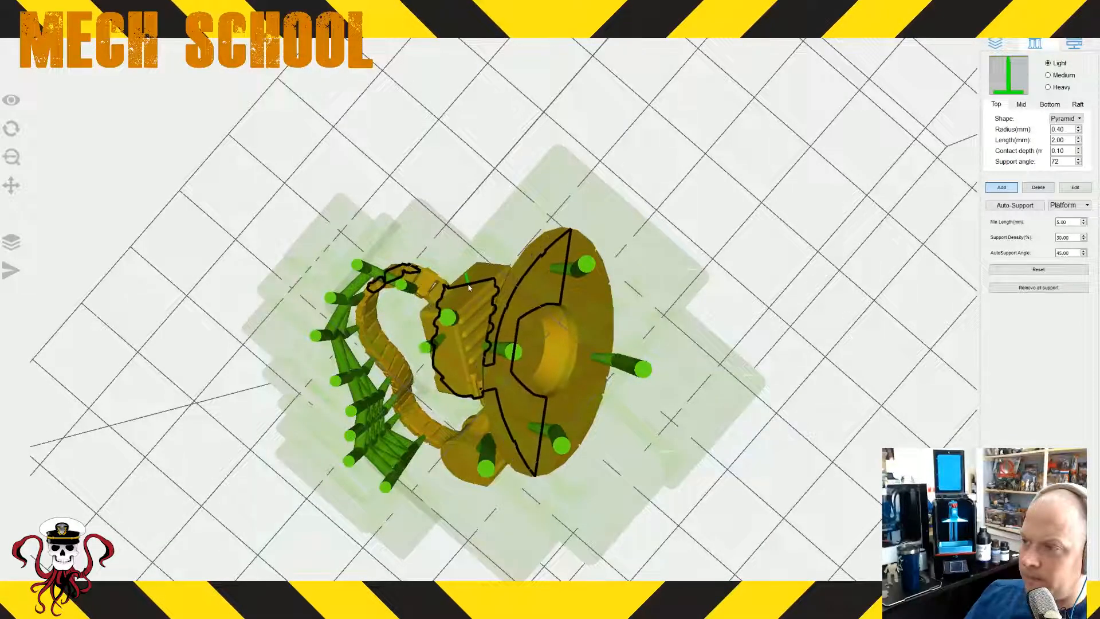
{"action": "right_click_drag", "start_coordinate": [514, 256], "coordinate": [544, 384]}
{"action": "scroll", "coordinate": [617, 390], "scroll_direction": "up", "scroll_amount": 5}
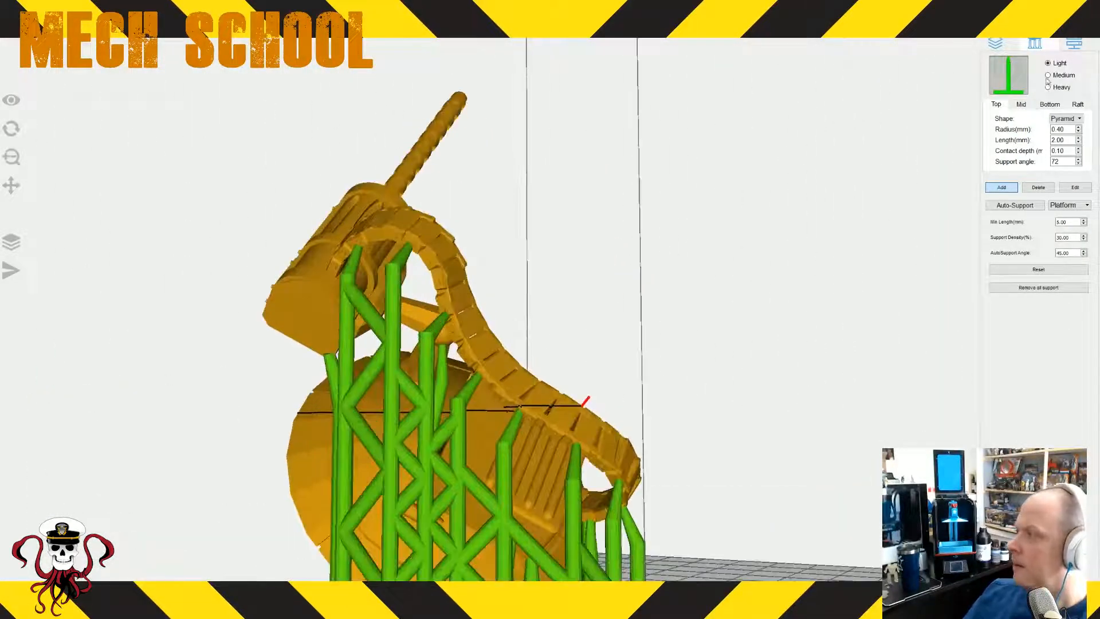
- Delete the light support under the box
{"action": "left_click", "coordinate": [1039, 188]}
{"action": "scroll", "coordinate": [842, 370], "scroll_direction": "down", "scroll_amount": 3}
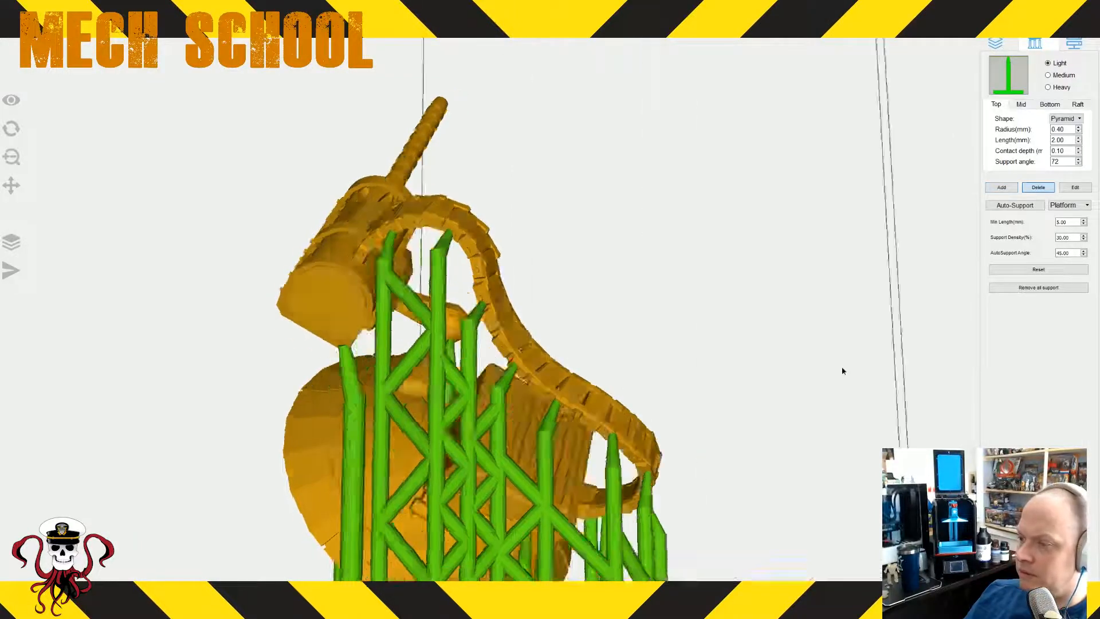
{"action": "right_click_drag", "start_coordinate": [842, 370], "coordinate": [763, 557]}
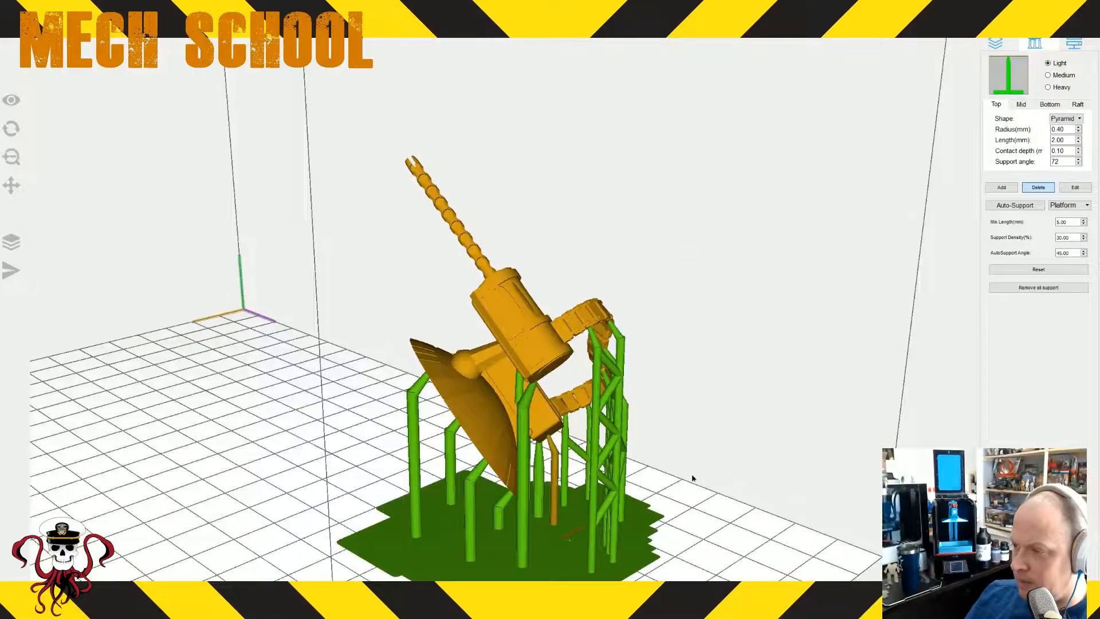
{"action": "right_click_drag", "start_coordinate": [692, 478], "coordinate": [646, 496]}
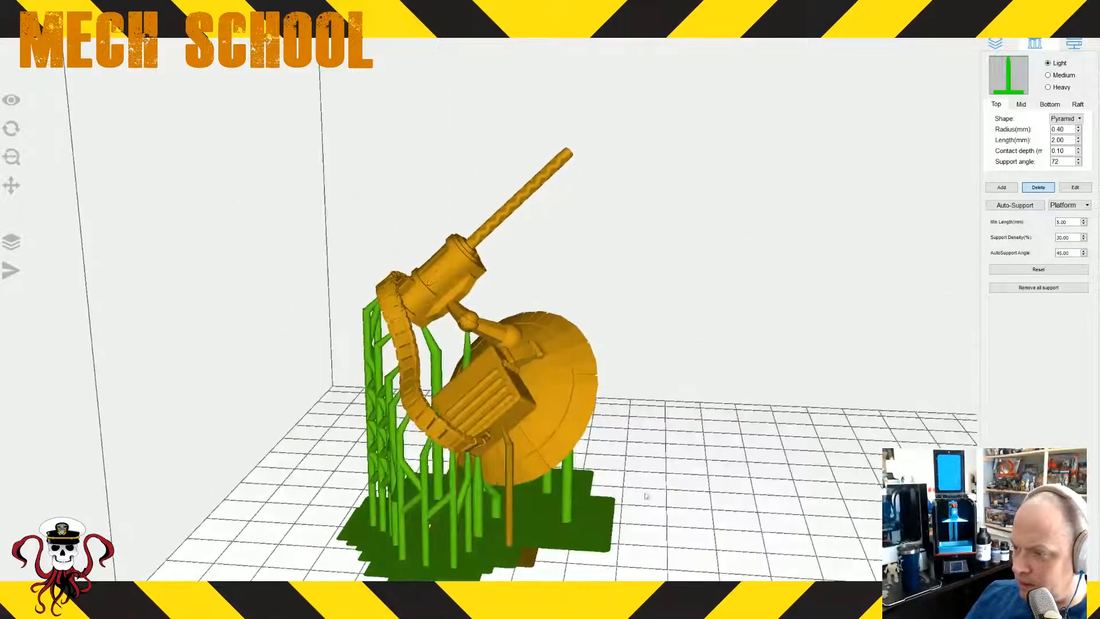
{"action": "left_click", "coordinate": [1043, 188]}
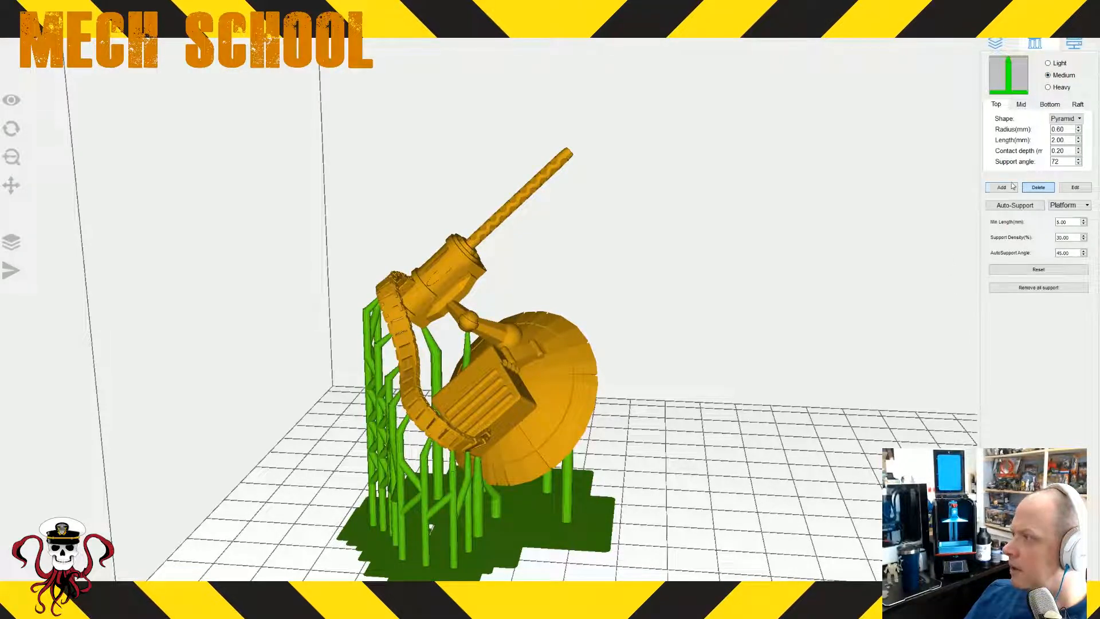
- Switch back to adding medium supports and check the gun part's box and disc from underneath and from the side
{"action": "right_click_drag", "start_coordinate": [835, 337], "coordinate": [781, 338]}
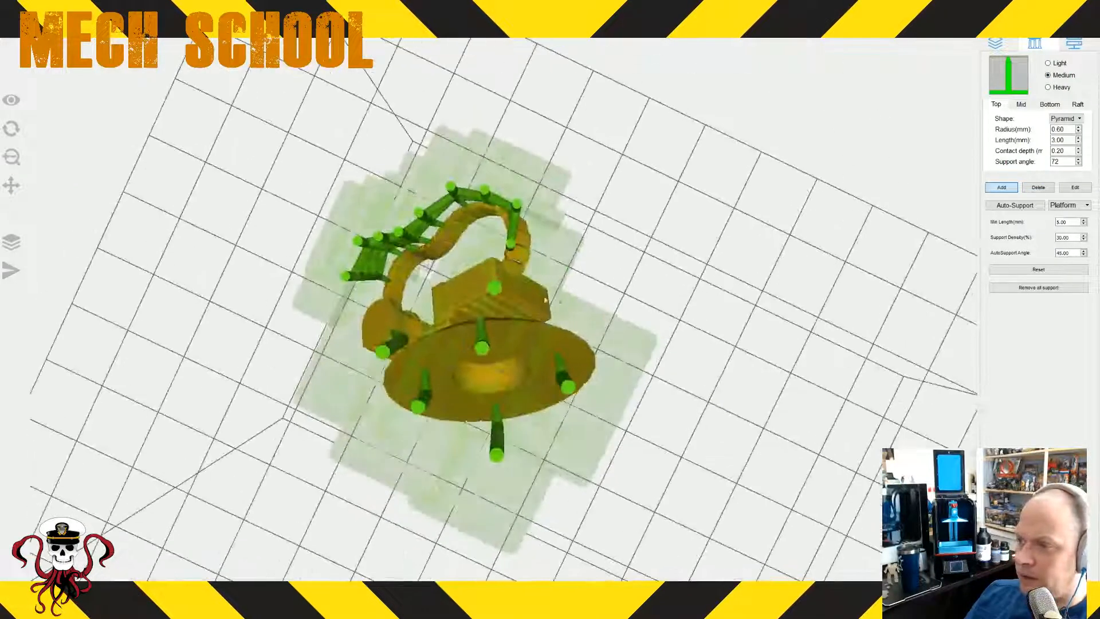
{"action": "mouse_move", "coordinate": [453, 296]}
{"action": "right_mouse_down"}
{"action": "mouse_move", "coordinate": [440, 295]}
{"action": "mouse_move", "coordinate": [443, 307]}
{"action": "right_mouse_up"}
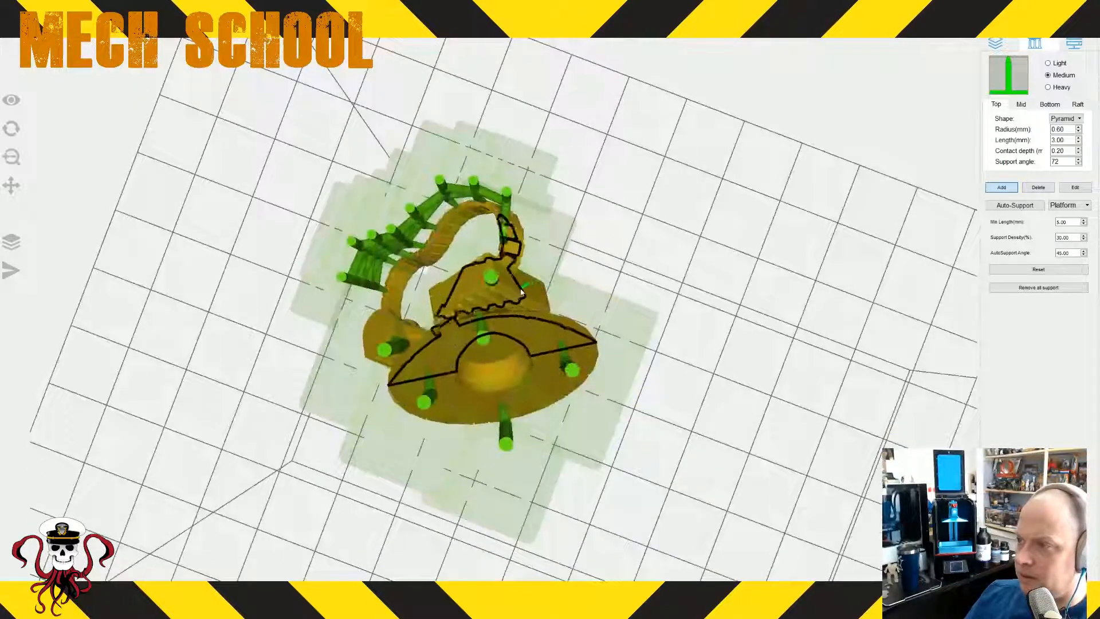
{"action": "right_click_drag", "start_coordinate": [518, 291], "coordinate": [787, 364]}
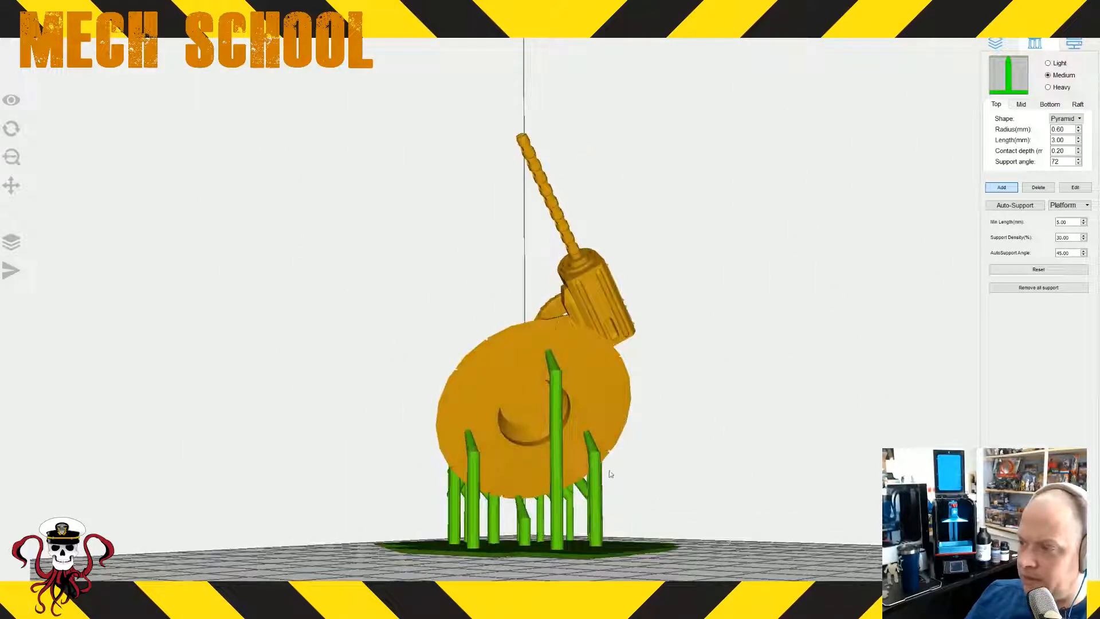
- Arrange the second torso part and the gun parts compactly on the build plate, keeping them clear of the body and its supports
{"action": "right_click_drag", "start_coordinate": [528, 463], "coordinate": [707, 519]}
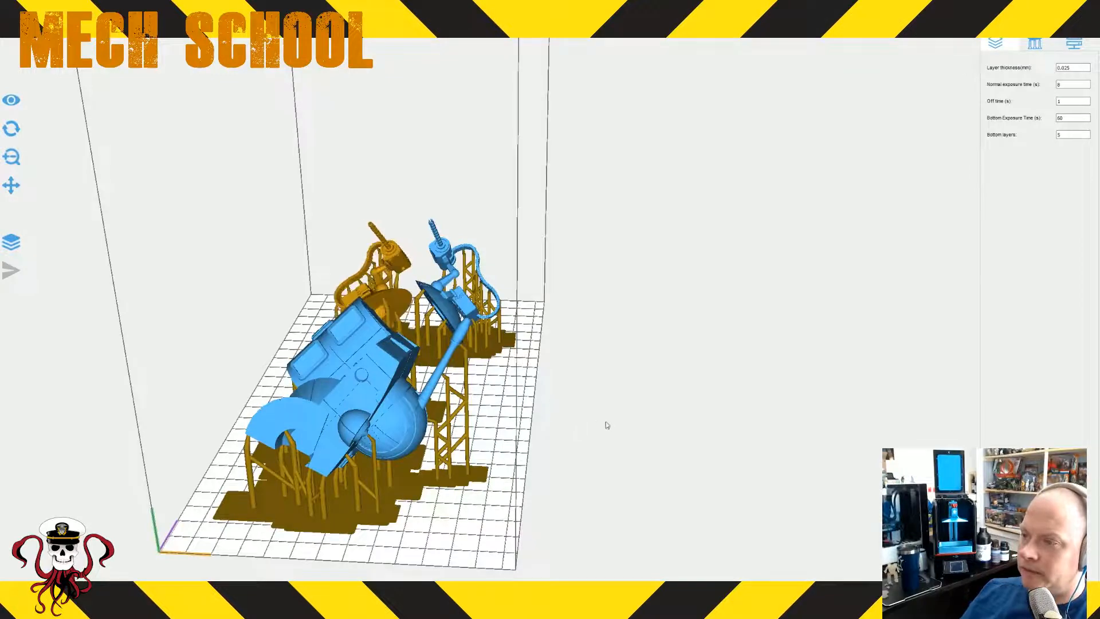
{"action": "right_click_drag", "start_coordinate": [623, 422], "coordinate": [607, 321]}
{"action": "left_click_drag", "start_coordinate": [517, 351], "coordinate": [495, 319]}
{"action": "mouse_move", "coordinate": [511, 425]}
{"action": "left_mouse_down"}
{"action": "mouse_move", "coordinate": [452, 450]}
{"action": "mouse_move", "coordinate": [474, 428]}
{"action": "mouse_move", "coordinate": [501, 433]}
{"action": "left_mouse_up"}
{"action": "left_click_drag", "start_coordinate": [512, 332], "coordinate": [507, 337]}
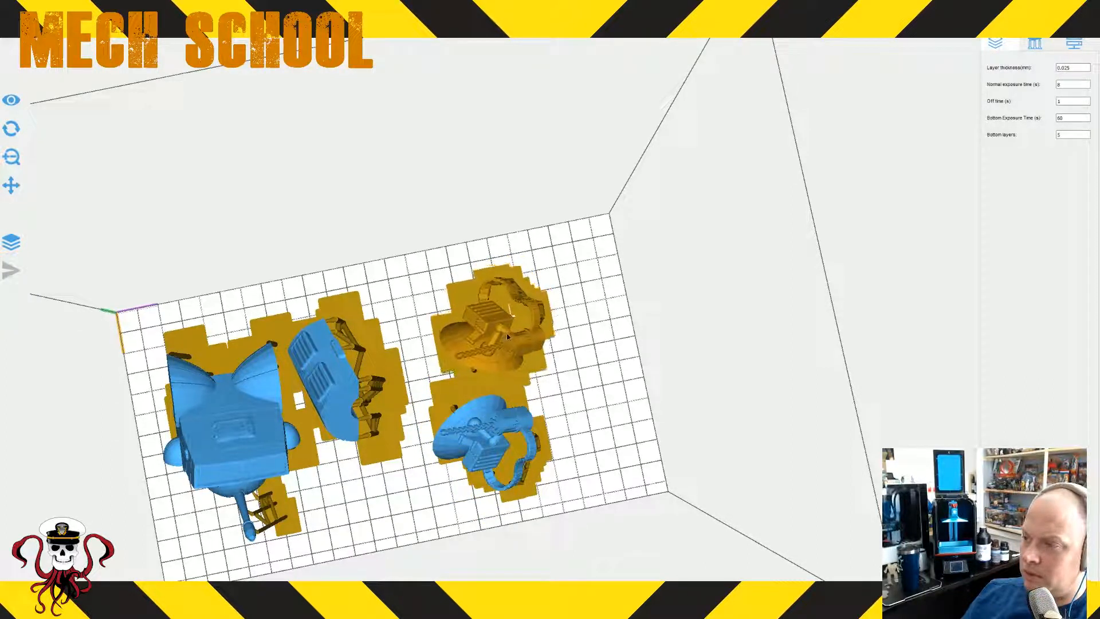
{"action": "left_click_drag", "start_coordinate": [360, 375], "coordinate": [379, 399]}
{"action": "left_click", "coordinate": [603, 417]}
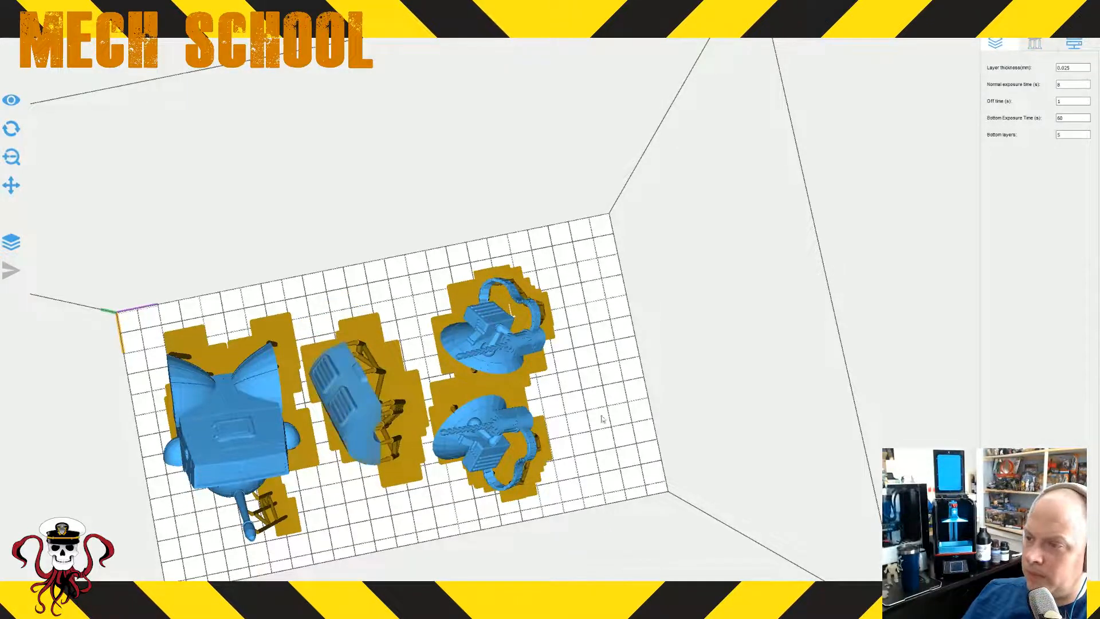
- Slice the full plate and save the slice file to the Desktop as Locust100 in cbddlp format
{"action": "right_click_drag", "start_coordinate": [602, 418], "coordinate": [565, 384]}
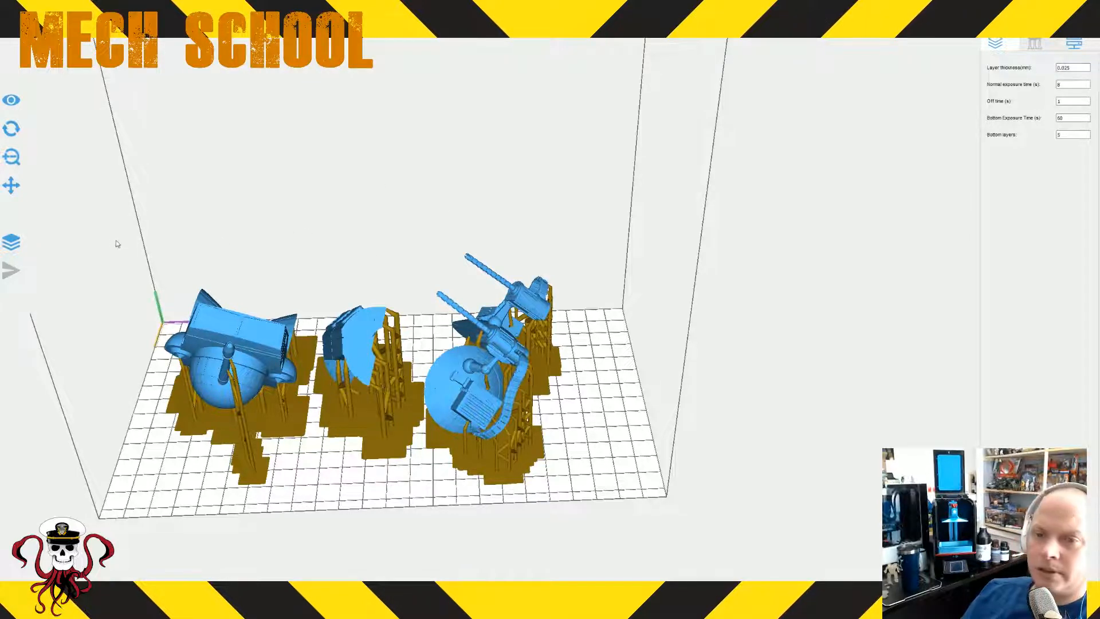
{"action": "left_click", "coordinate": [12, 242]}
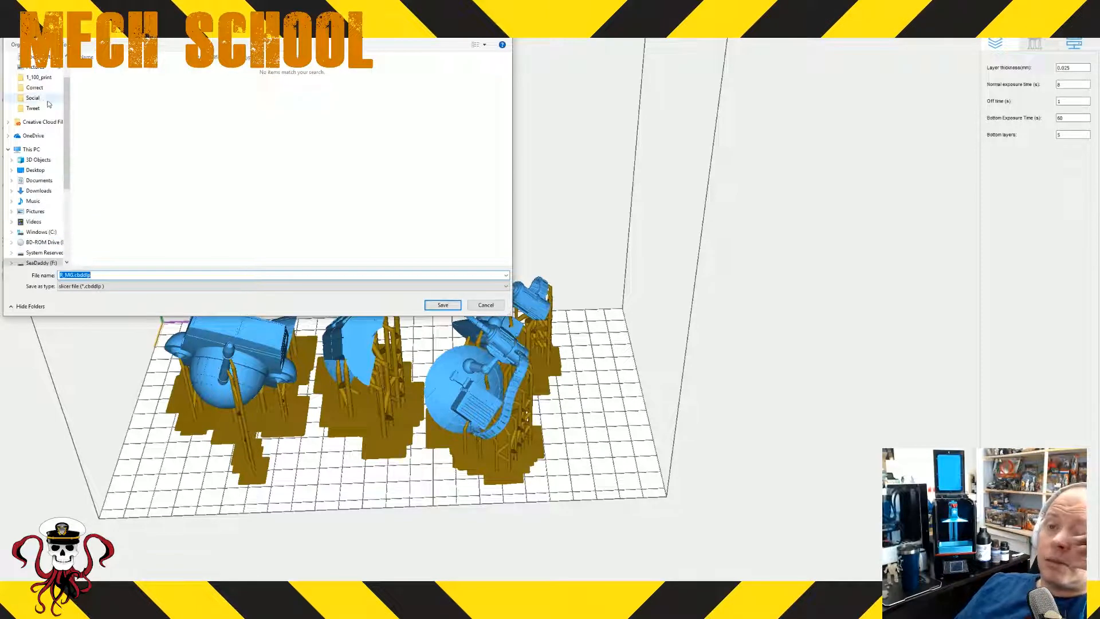
{"action": "left_click", "coordinate": [32, 149]}
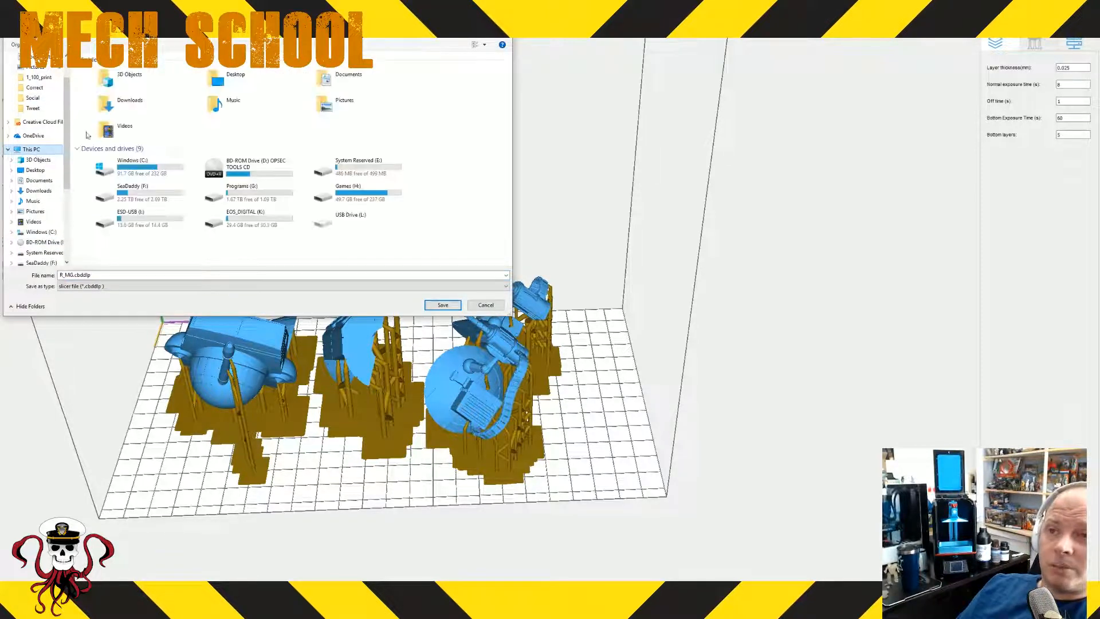
{"action": "scroll", "coordinate": [57, 108], "scroll_direction": "up", "scroll_amount": 1}
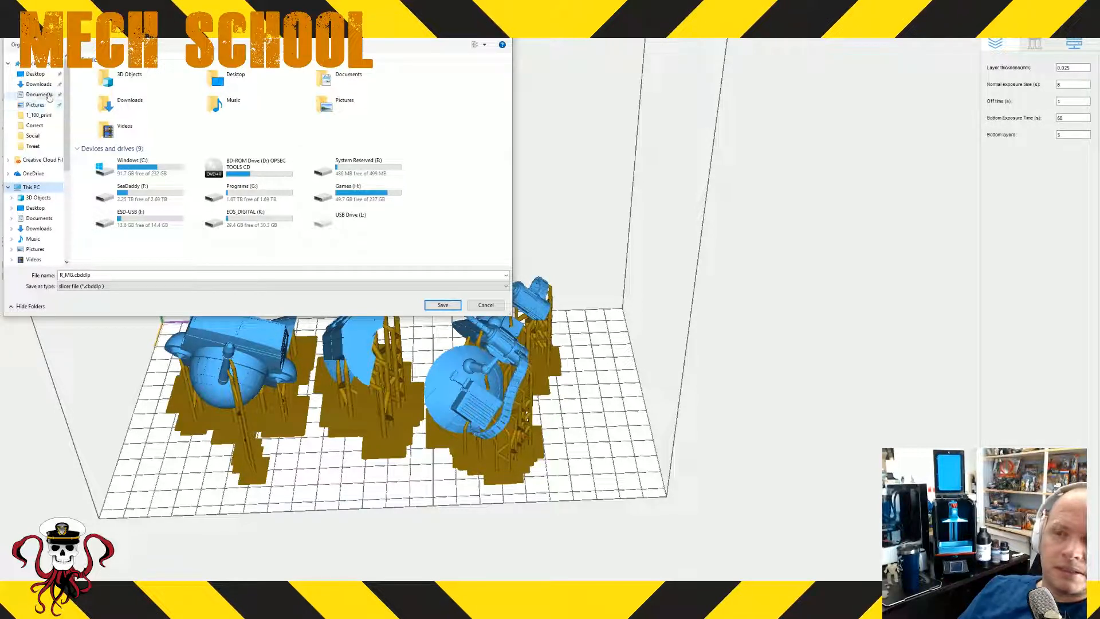
{"action": "left_click", "coordinate": [35, 73]}
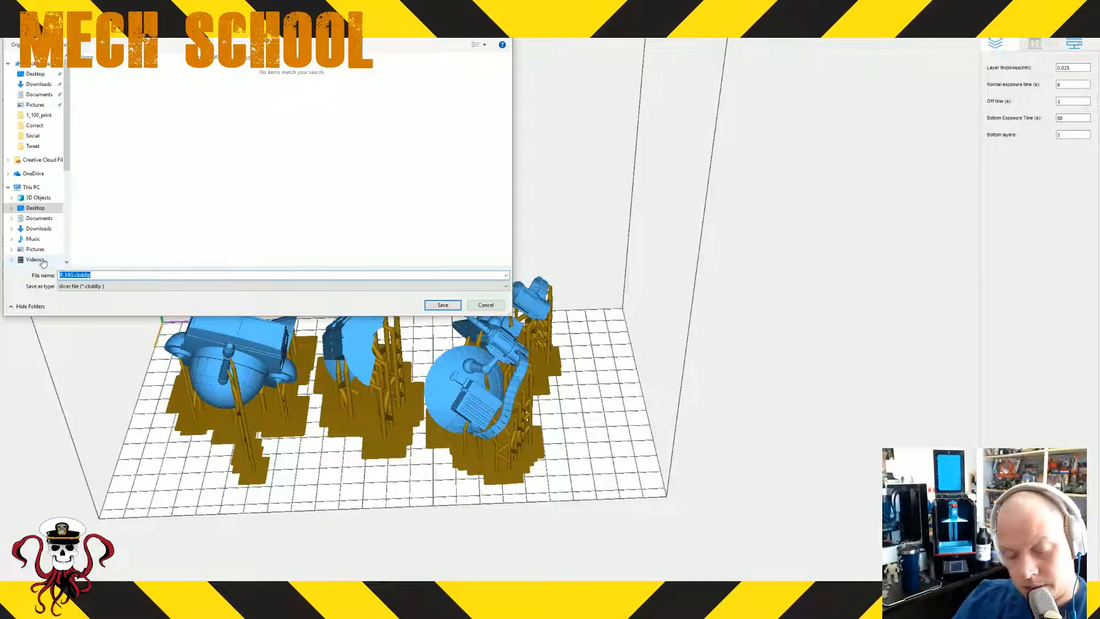
{"action": "type", "text": "Locu"}
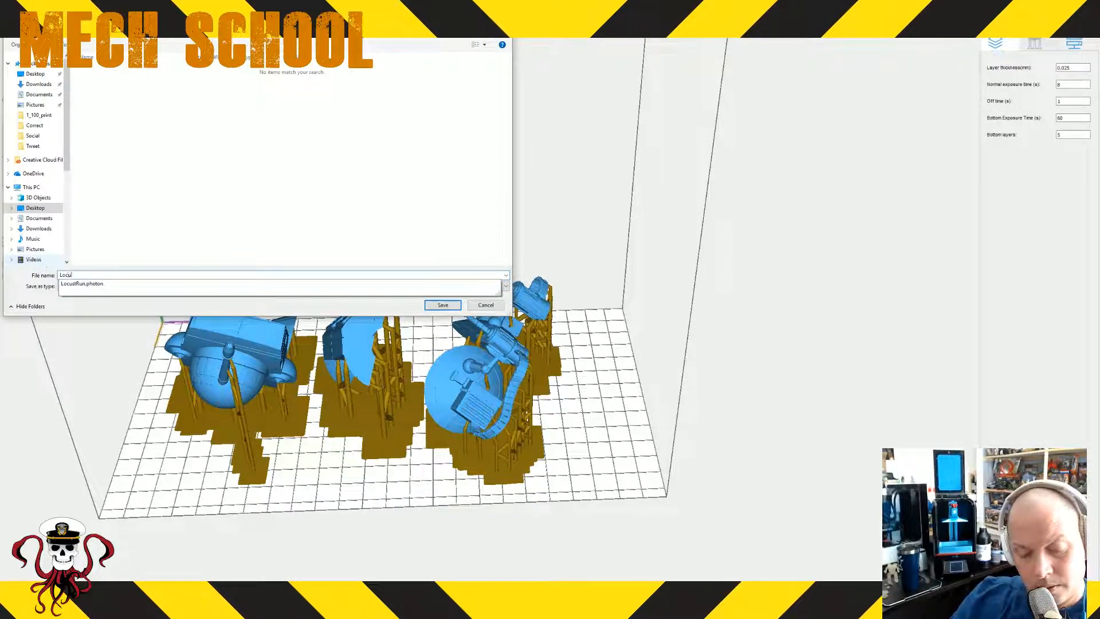
{"action": "type", "text": "st100"}
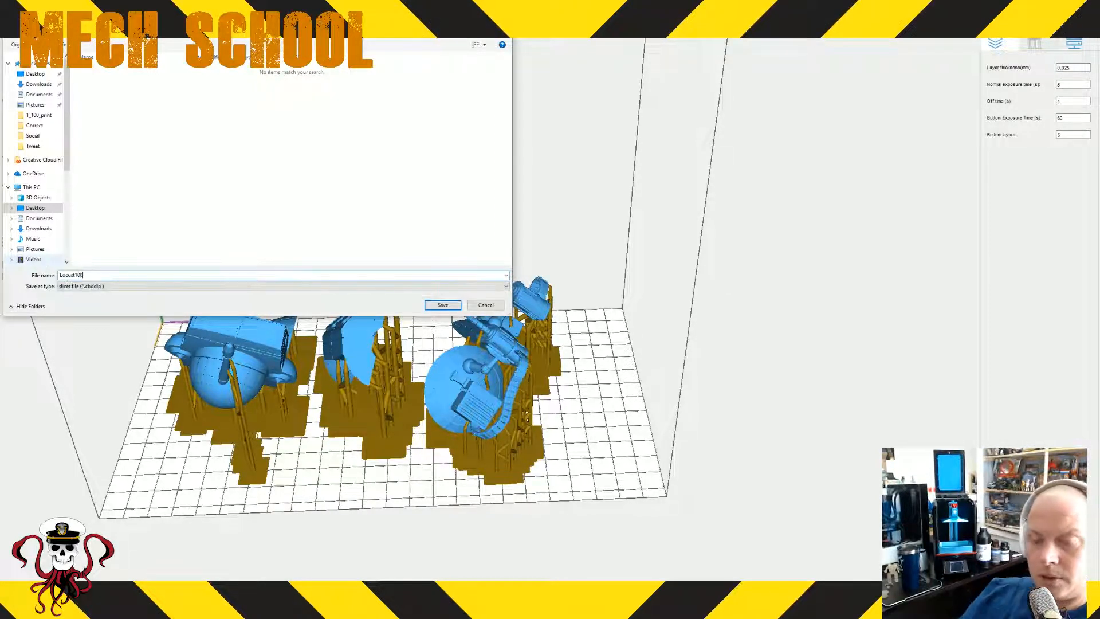
{"action": "left_click", "coordinate": [443, 305]}
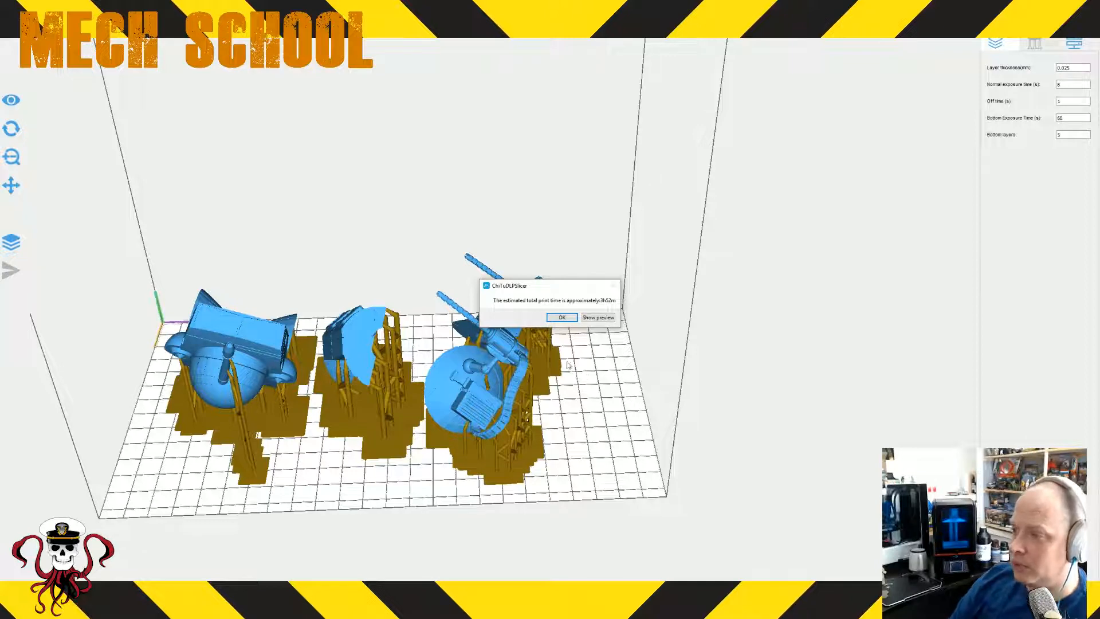
{"action": "left_click", "coordinate": [571, 319]}
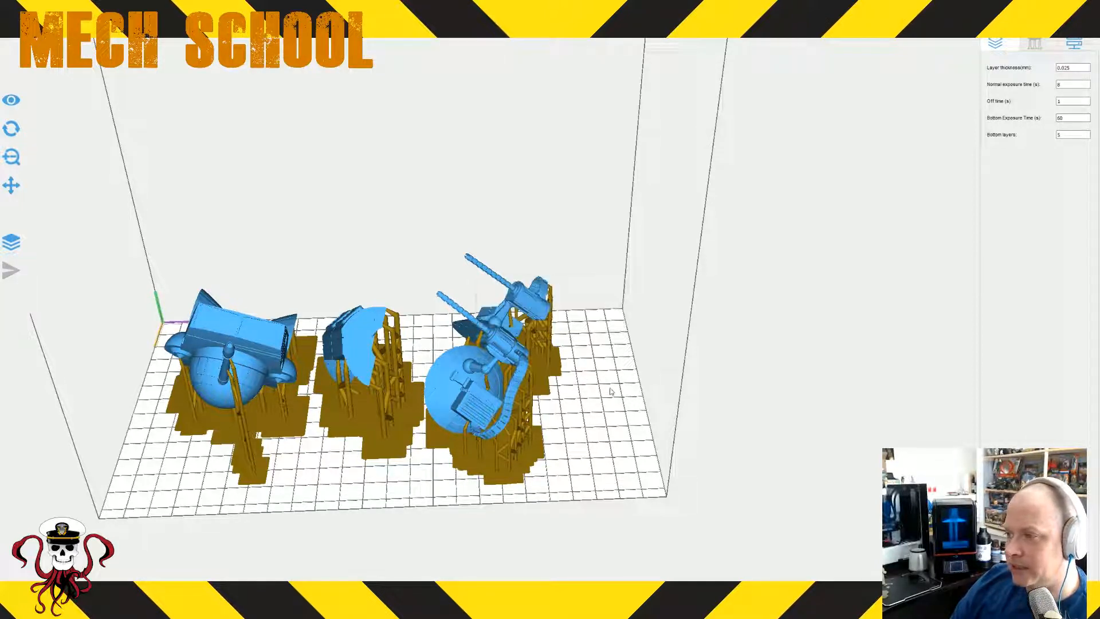
- Delete the body, the second torso part and both gun parts from the build plate
{"action": "right_click_drag", "start_coordinate": [604, 402], "coordinate": [682, 393]}
{"action": "right_click_drag", "start_coordinate": [578, 356], "coordinate": [673, 393]}
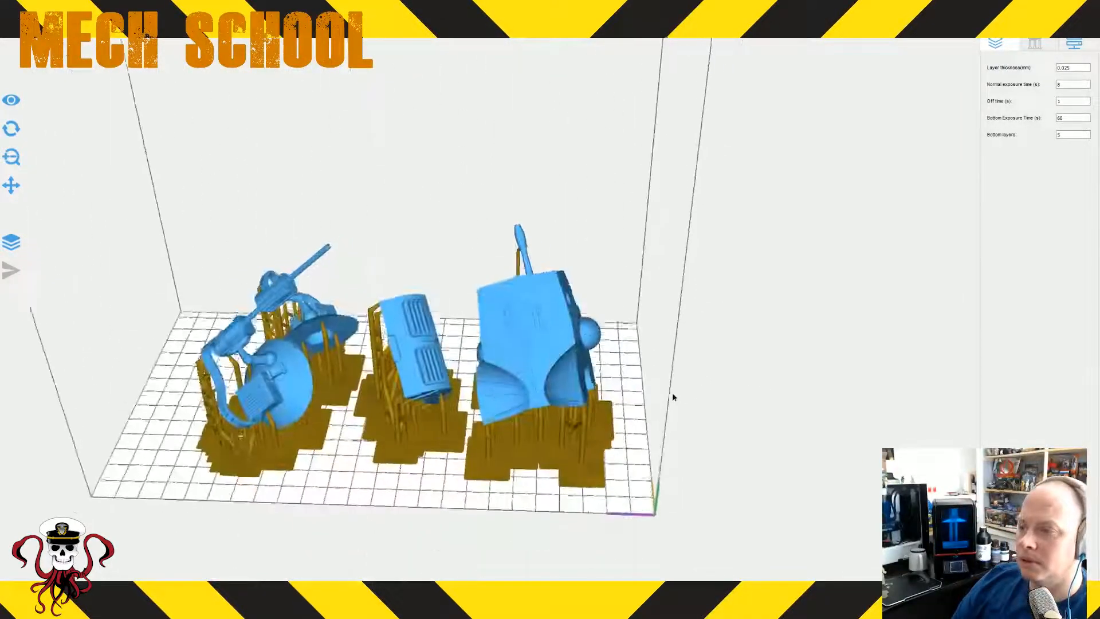
{"action": "left_click", "coordinate": [542, 343]}
{"action": "key", "text": "Delete"}
{"action": "left_click", "coordinate": [417, 343]}
{"action": "key", "text": "Delete"}
{"action": "left_click", "coordinate": [322, 323]}
{"action": "key", "text": "Delete"}
{"action": "left_click", "coordinate": [283, 366]}
{"action": "key", "text": "Delete"}
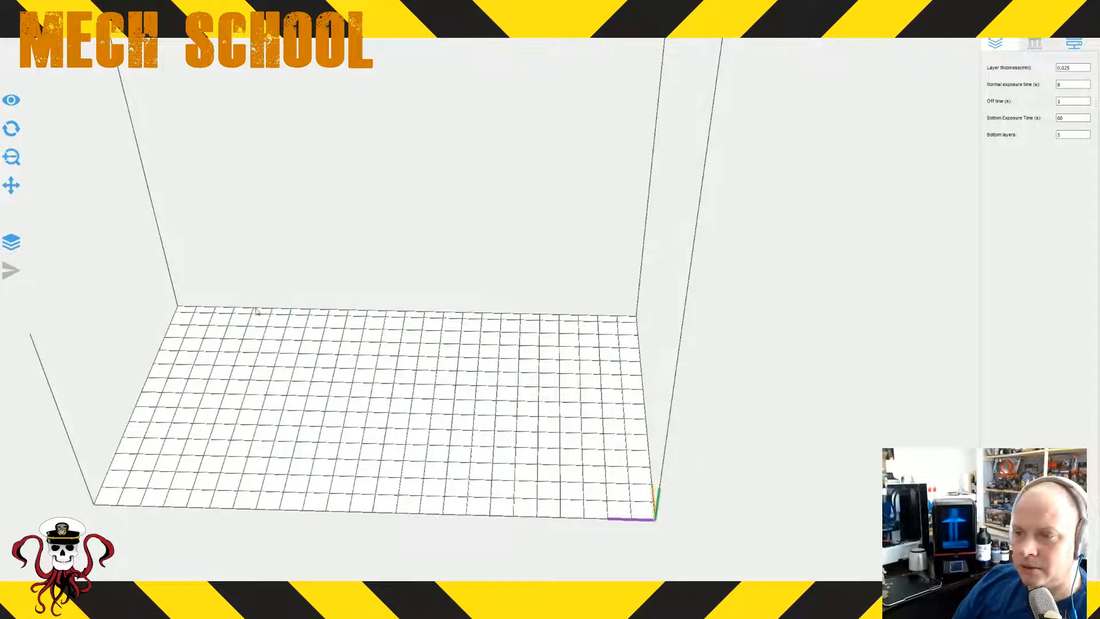
- Start opening a model file and browse to the Locust folder inside the 3D folder on the F: drive
{"action": "left_click", "coordinate": [9, 18]}
{"action": "left_click", "coordinate": [23, 27]}
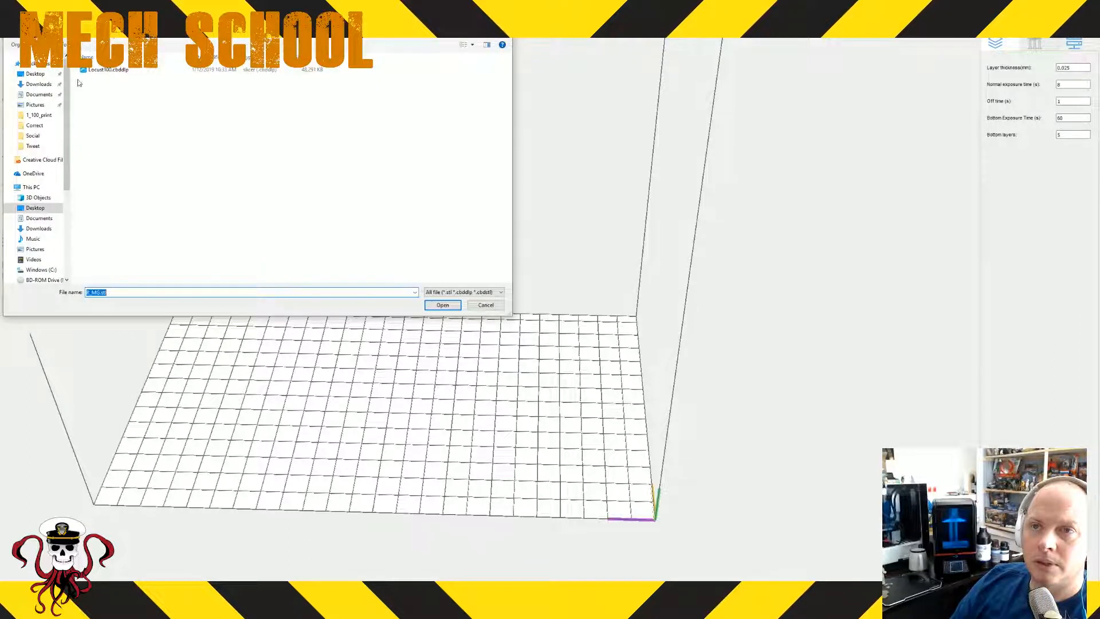
{"action": "scroll", "coordinate": [45, 218], "scroll_direction": "down", "scroll_amount": 2}
{"action": "left_click", "coordinate": [40, 253]}
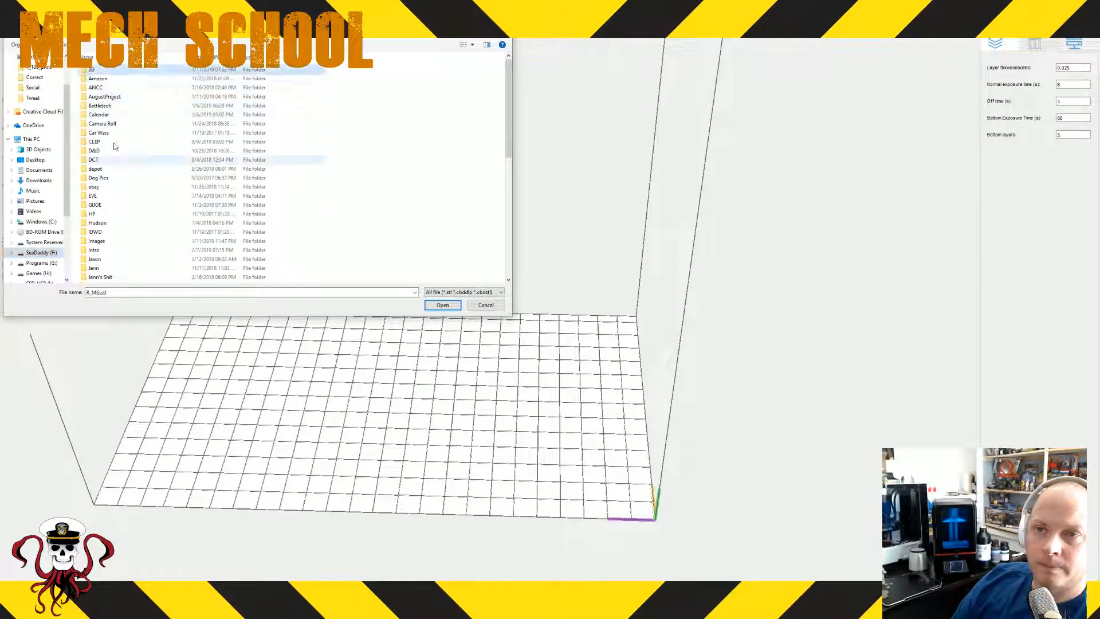
{"action": "double_click", "coordinate": [102, 71]}
{"action": "scroll", "coordinate": [133, 176], "scroll_direction": "down", "scroll_amount": 2}
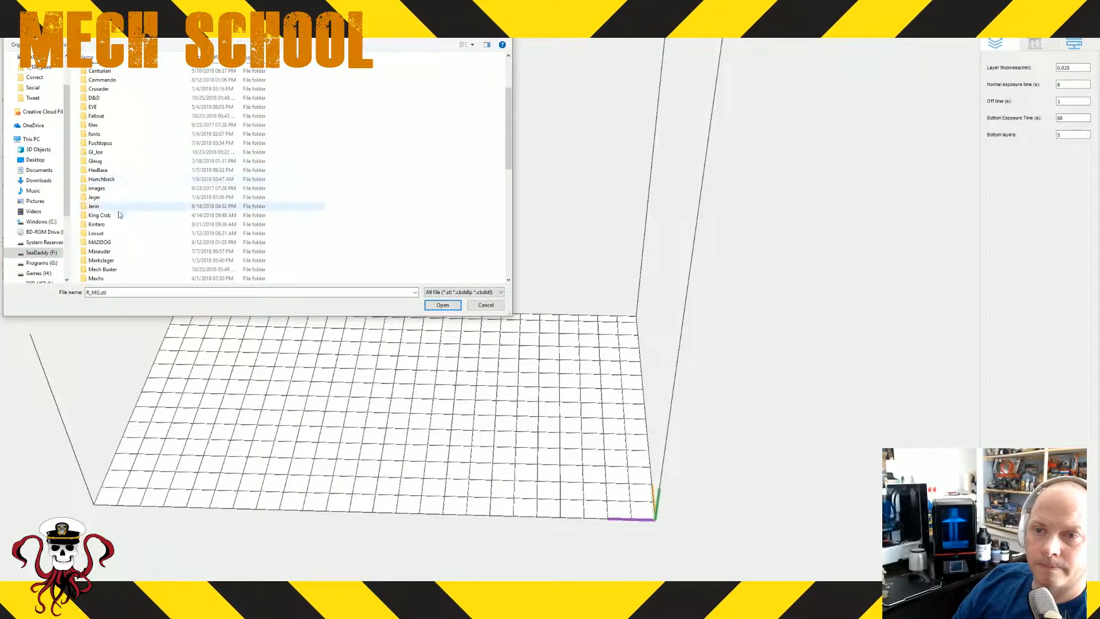
{"action": "scroll", "coordinate": [115, 184], "scroll_direction": "down", "scroll_amount": 1}
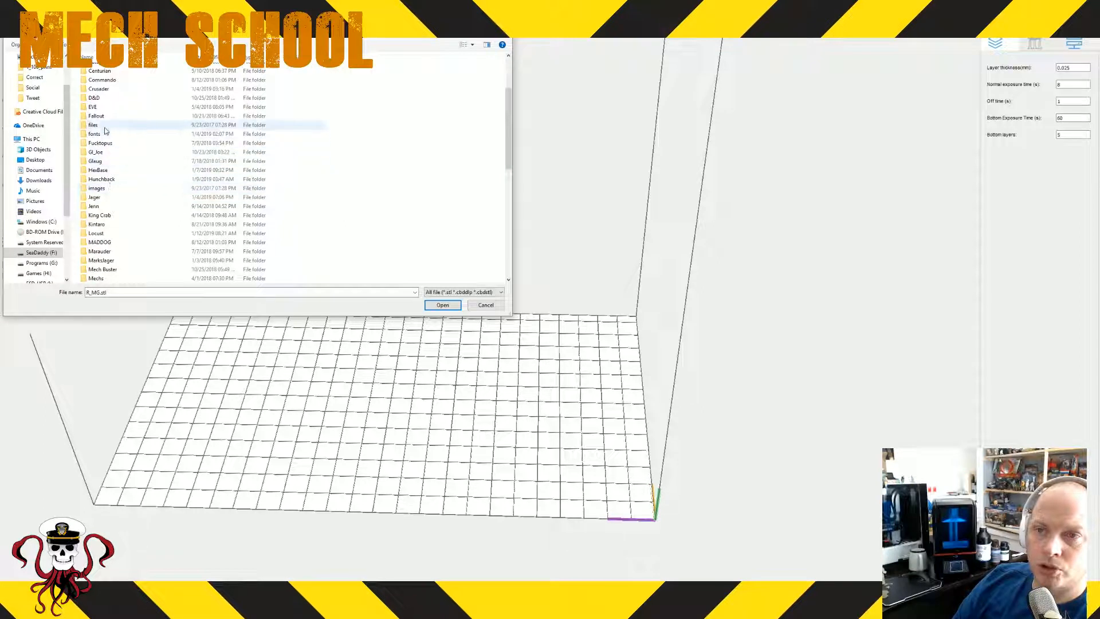
{"action": "double_click", "coordinate": [103, 233]}
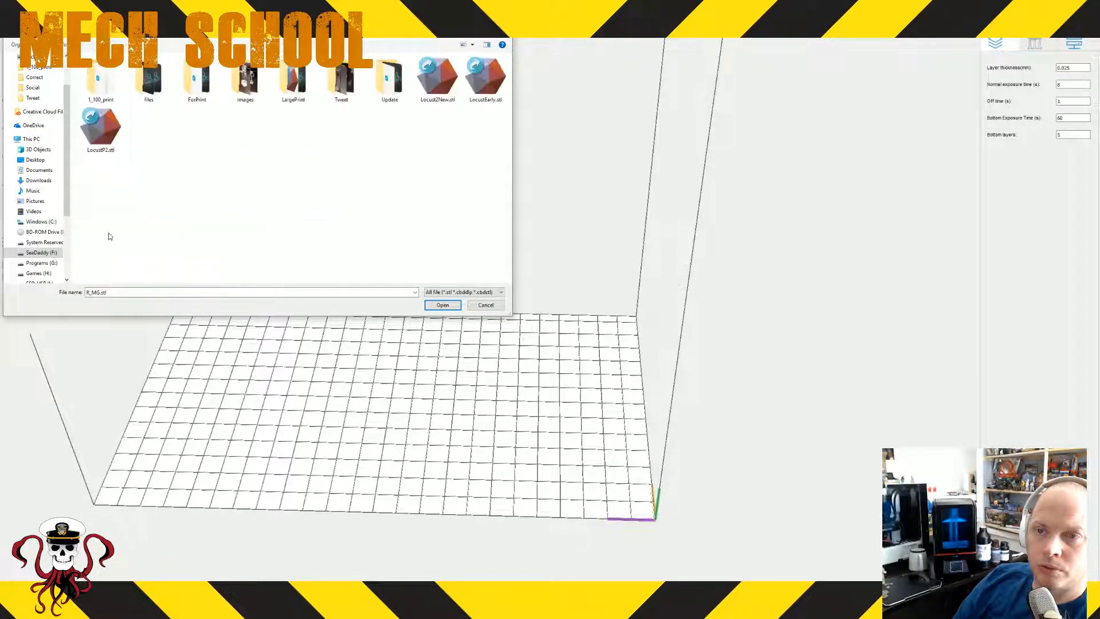
- Import L_Leg.stl and R_Leg.stl from the 1_100_print folder
{"action": "double_click", "coordinate": [115, 80]}
{"action": "double_click", "coordinate": [111, 82]}
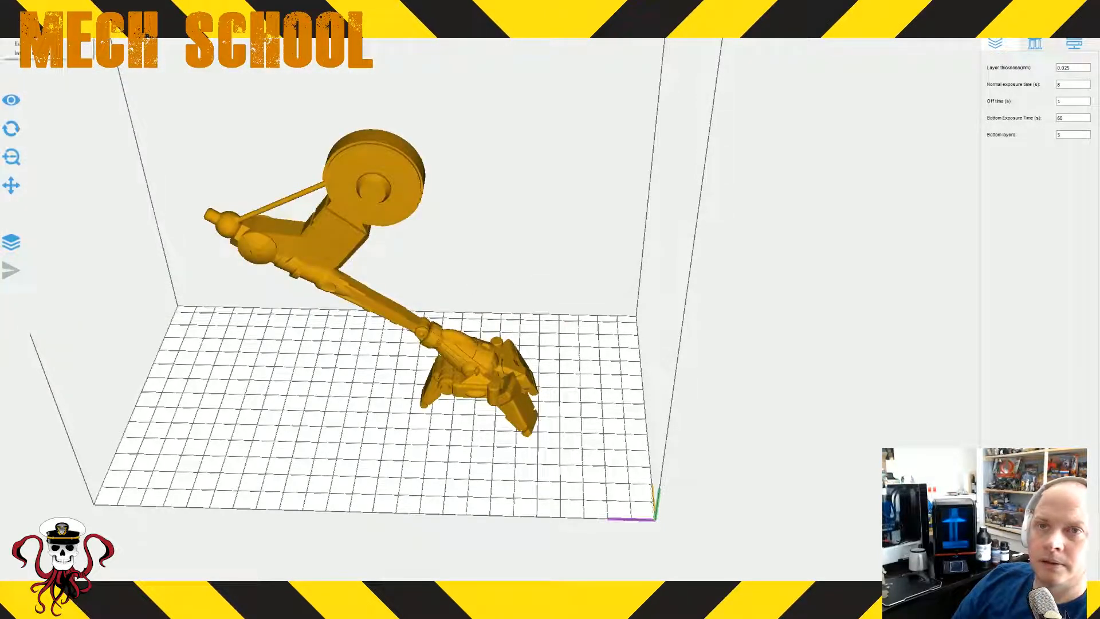
{"action": "left_click", "coordinate": [35, 27]}
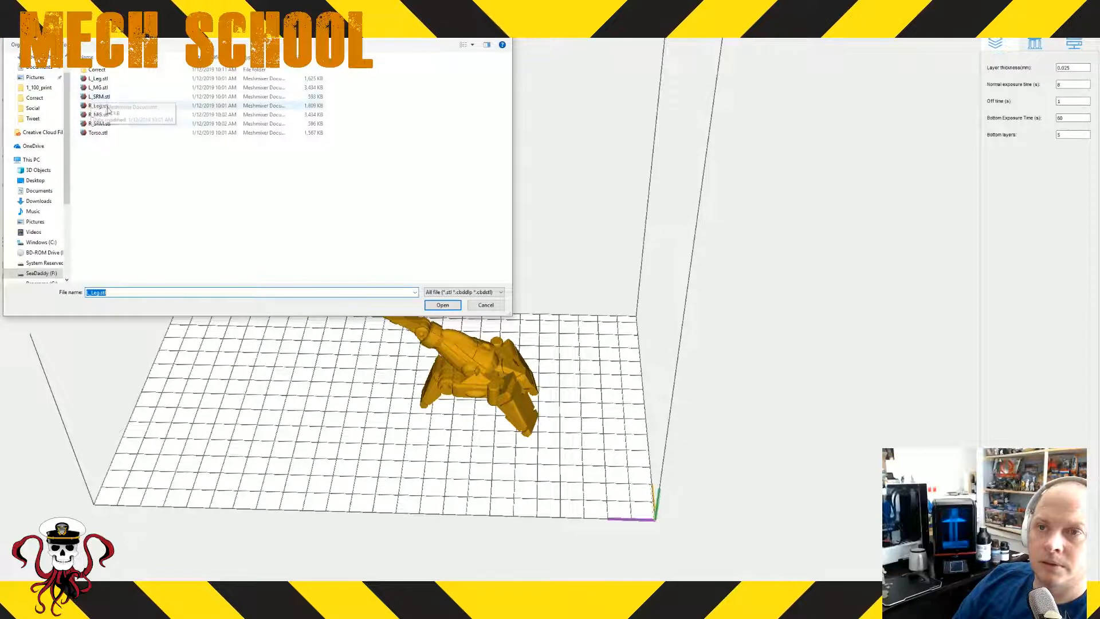
{"action": "double_click", "coordinate": [109, 107]}
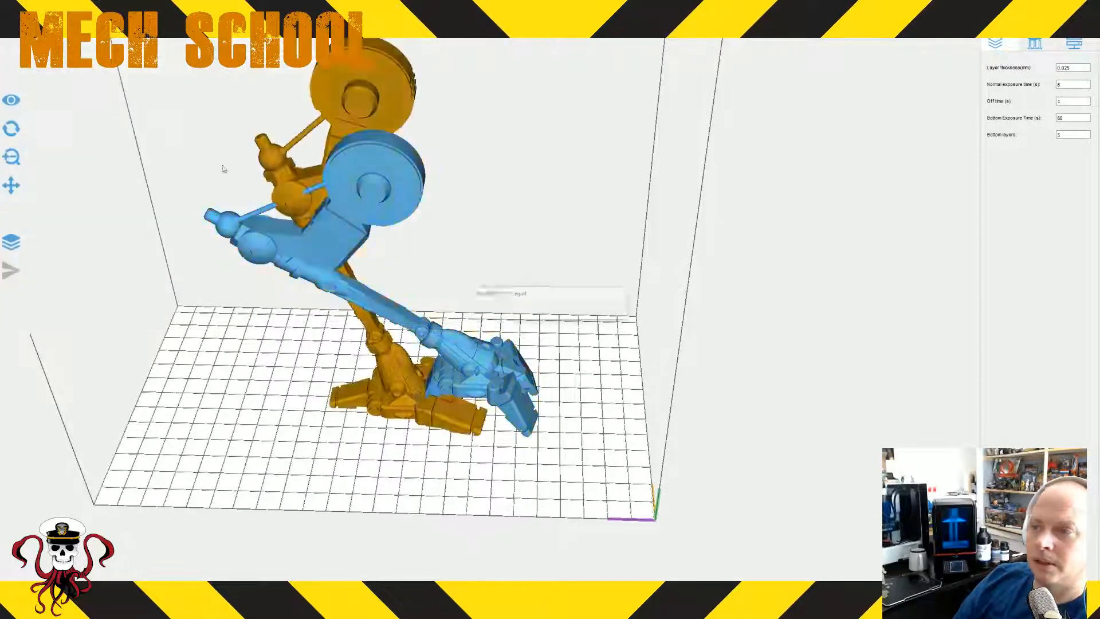
- Move the two overlapping legs apart toward opposite ends of the build plate
{"action": "mouse_move", "coordinate": [534, 339]}
{"action": "left_mouse_down"}
{"action": "mouse_move", "coordinate": [522, 332]}
{"action": "mouse_move", "coordinate": [535, 332]}
{"action": "left_mouse_up"}
{"action": "scroll", "coordinate": [520, 322], "scroll_direction": "down", "scroll_amount": 7}
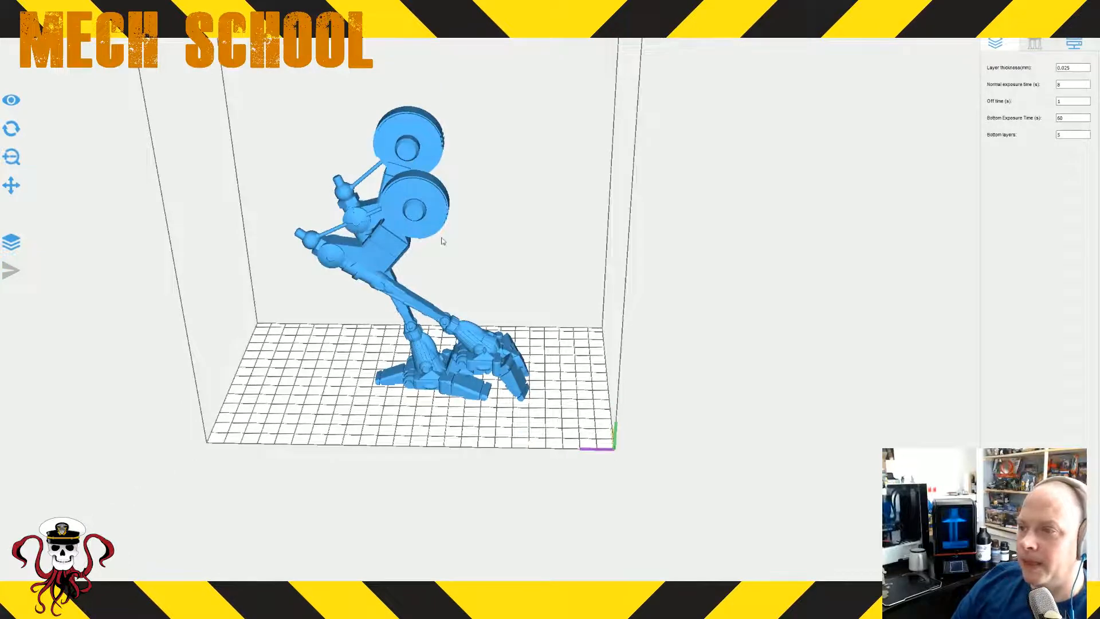
{"action": "left_click", "coordinate": [424, 215]}
{"action": "left_click_drag", "start_coordinate": [424, 214], "coordinate": [442, 231]}
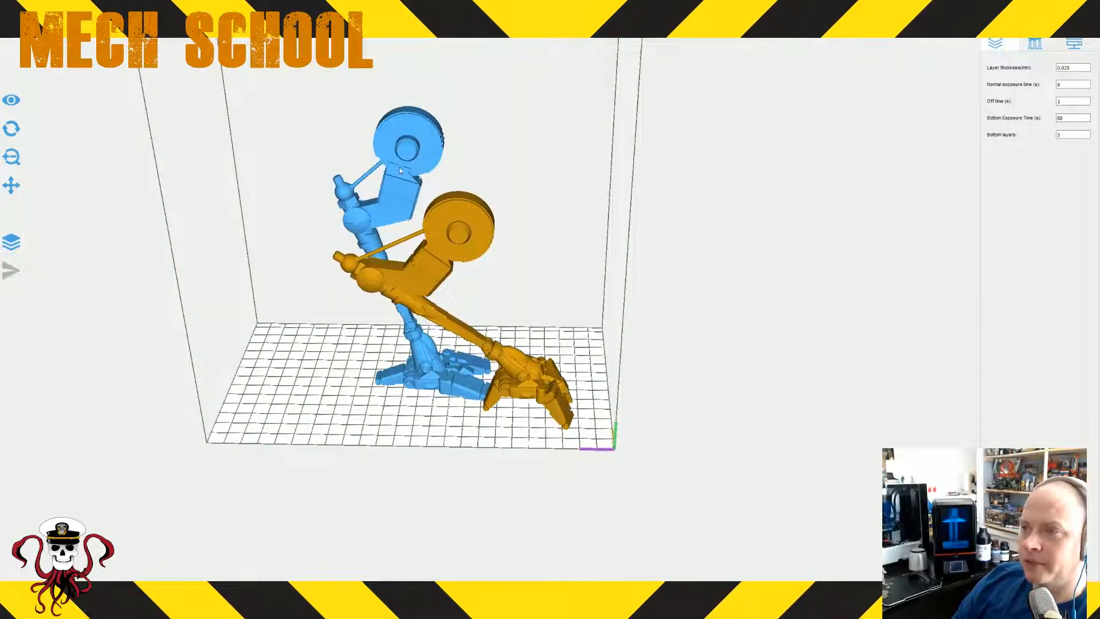
{"action": "left_click_drag", "start_coordinate": [400, 167], "coordinate": [351, 173]}
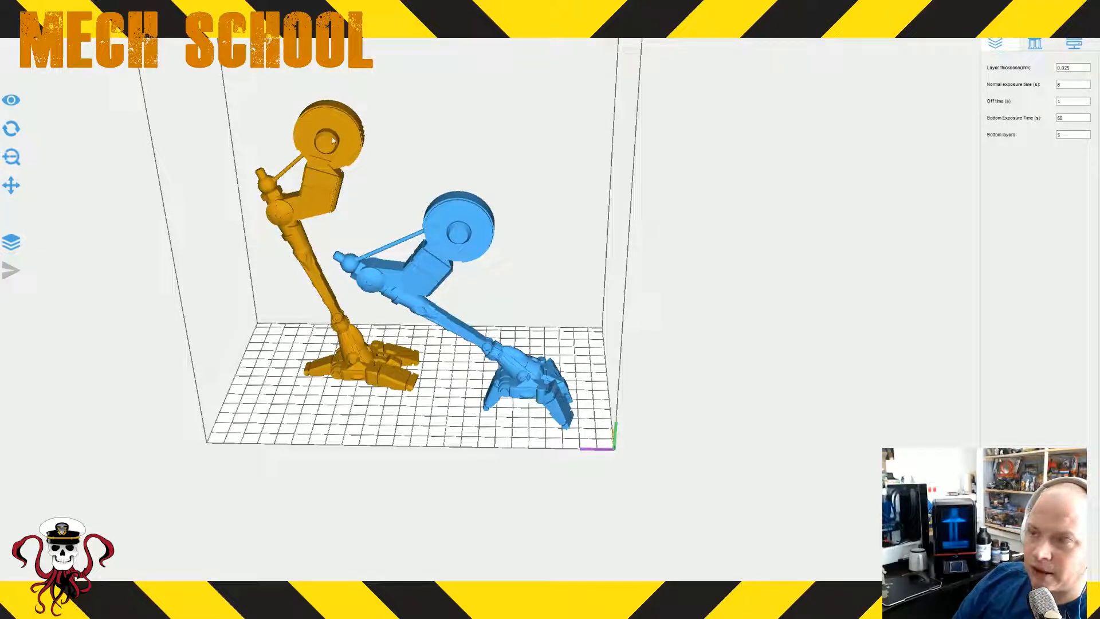
- Check the legs' feet from the side, then rotate the upright right leg to 45° about the Y axis
{"action": "left_click_drag", "start_coordinate": [341, 395], "coordinate": [349, 367]}
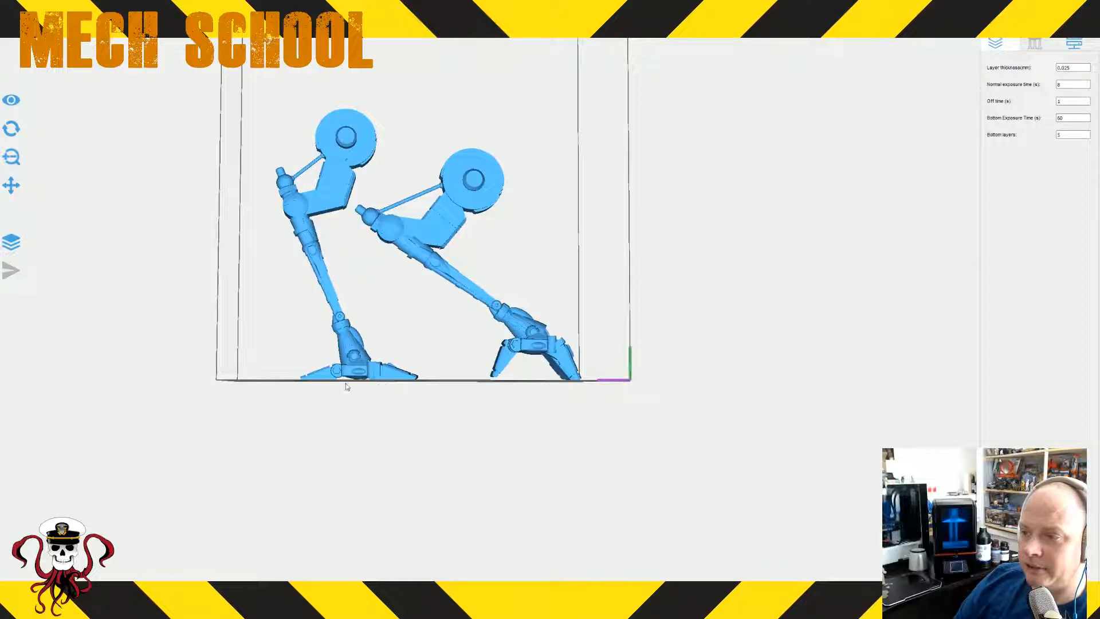
{"action": "left_click", "coordinate": [349, 381]}
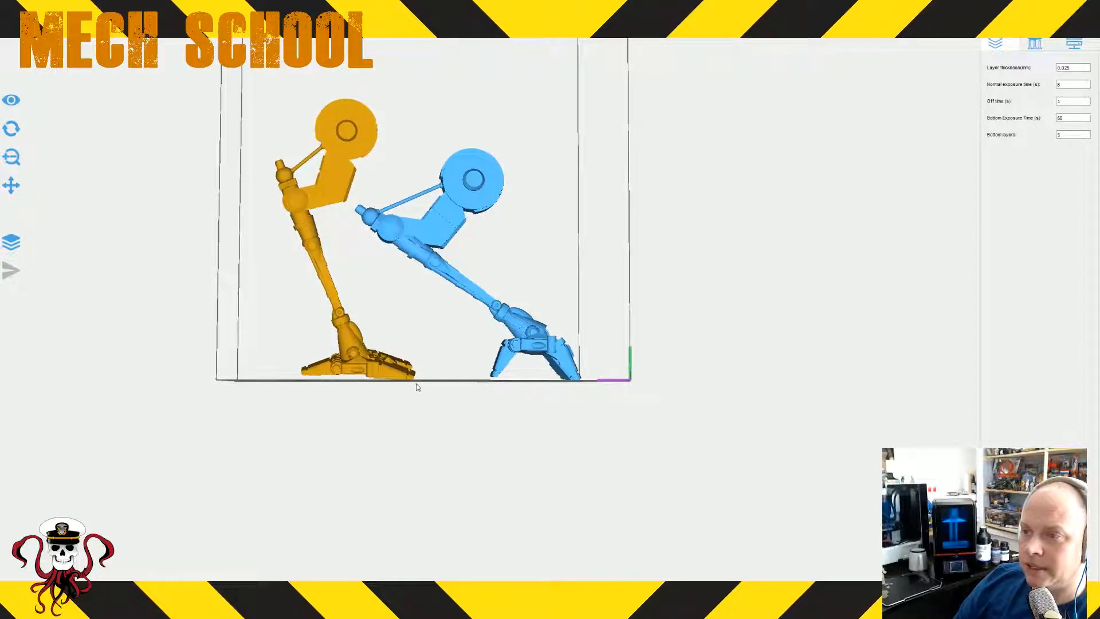
{"action": "left_click_drag", "start_coordinate": [418, 386], "coordinate": [434, 418]}
{"action": "left_click", "coordinate": [312, 291]}
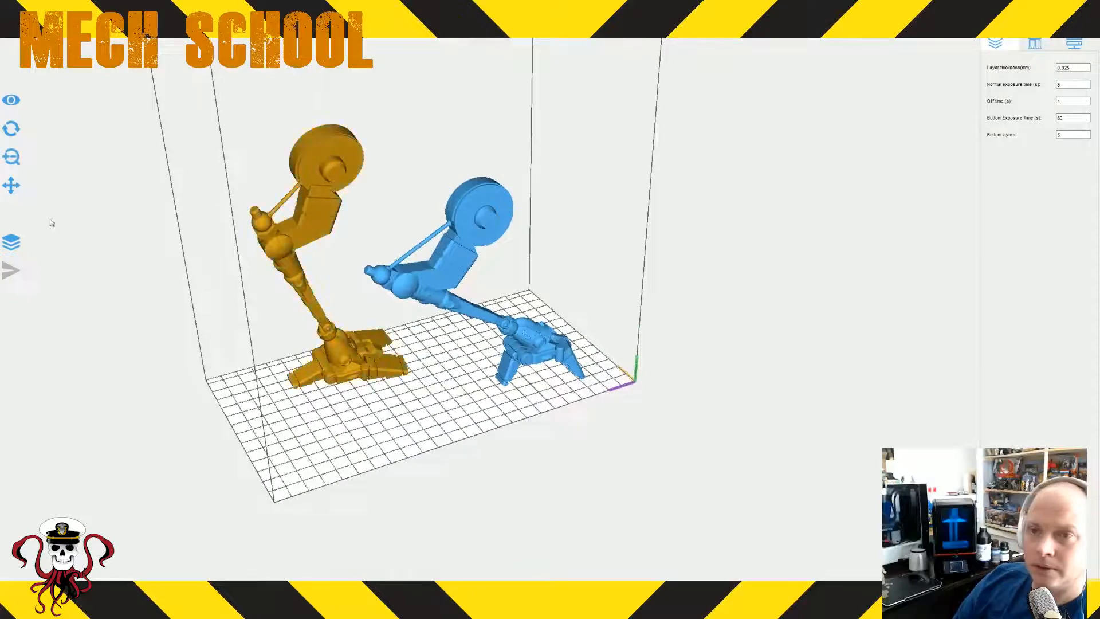
{"action": "left_click", "coordinate": [11, 129]}
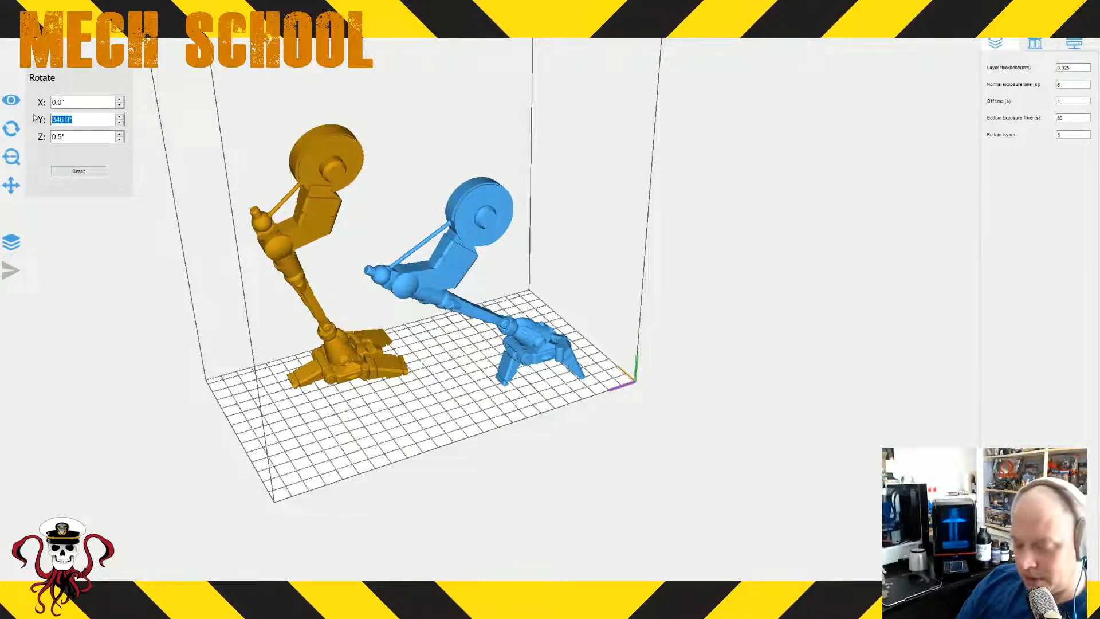
{"action": "type", "text": "45"}
{"action": "key", "text": "Return"}
{"action": "left_click_drag", "start_coordinate": [205, 364], "coordinate": [269, 407]}
{"action": "left_click", "coordinate": [344, 256]}
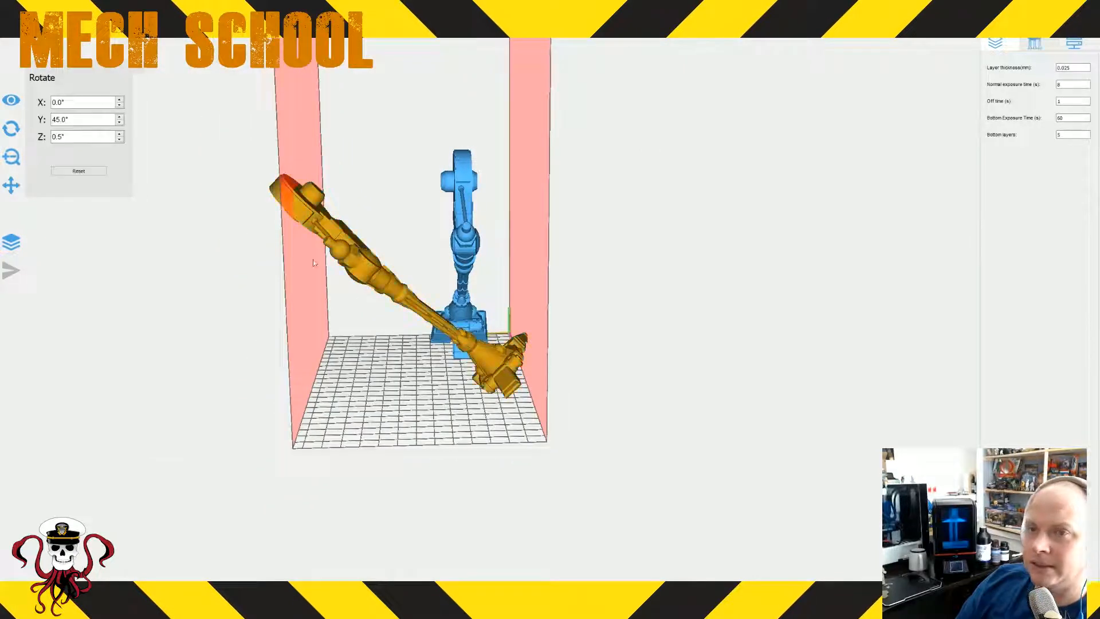
- Set the right leg's Y rotation to 33° and shift the leg fully inside the build volume
{"action": "scroll", "coordinate": [121, 123], "scroll_direction": "down", "scroll_amount": 7}
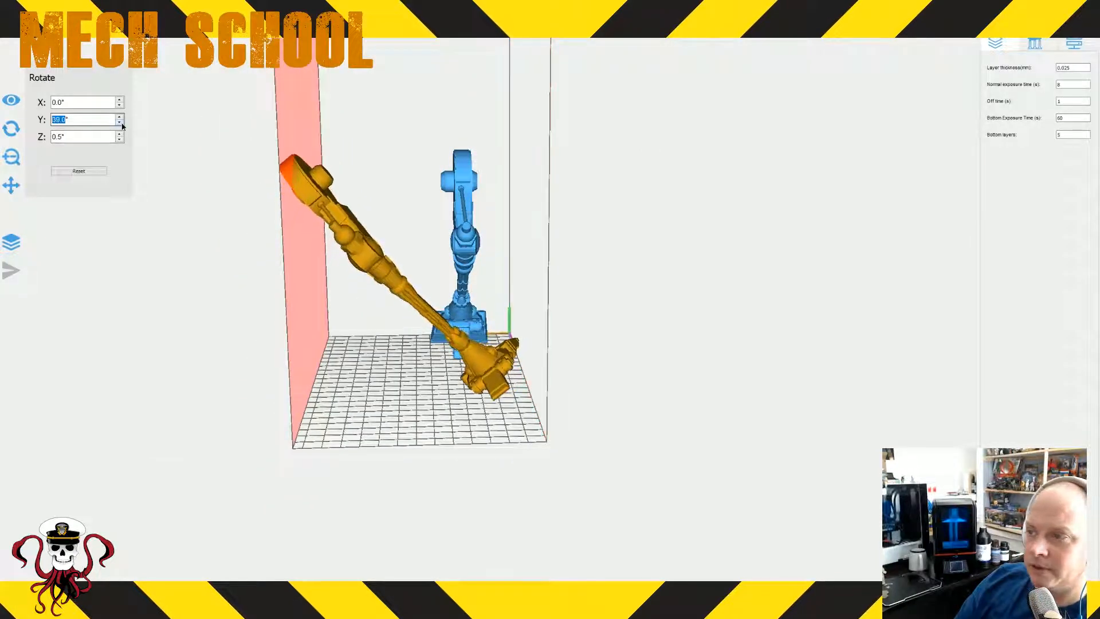
{"action": "scroll", "coordinate": [122, 126], "scroll_direction": "down", "scroll_amount": 5}
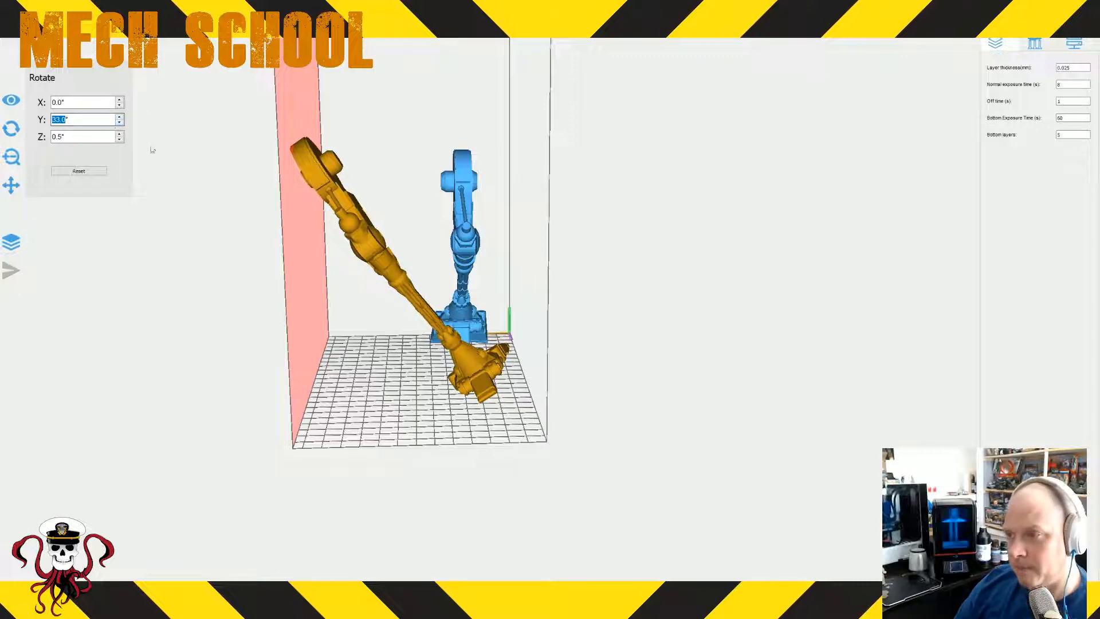
{"action": "left_click_drag", "start_coordinate": [450, 343], "coordinate": [471, 363]}
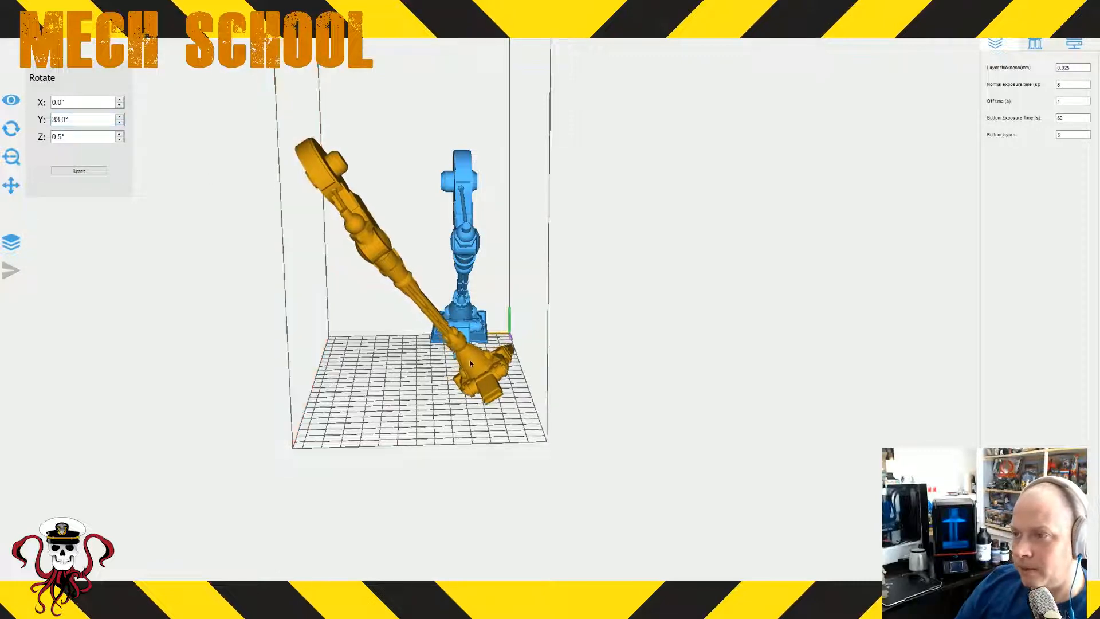
- Reduce the right leg's Y rotation to 29° and then to 26°
{"action": "left_click_drag", "start_coordinate": [410, 395], "coordinate": [358, 457]}
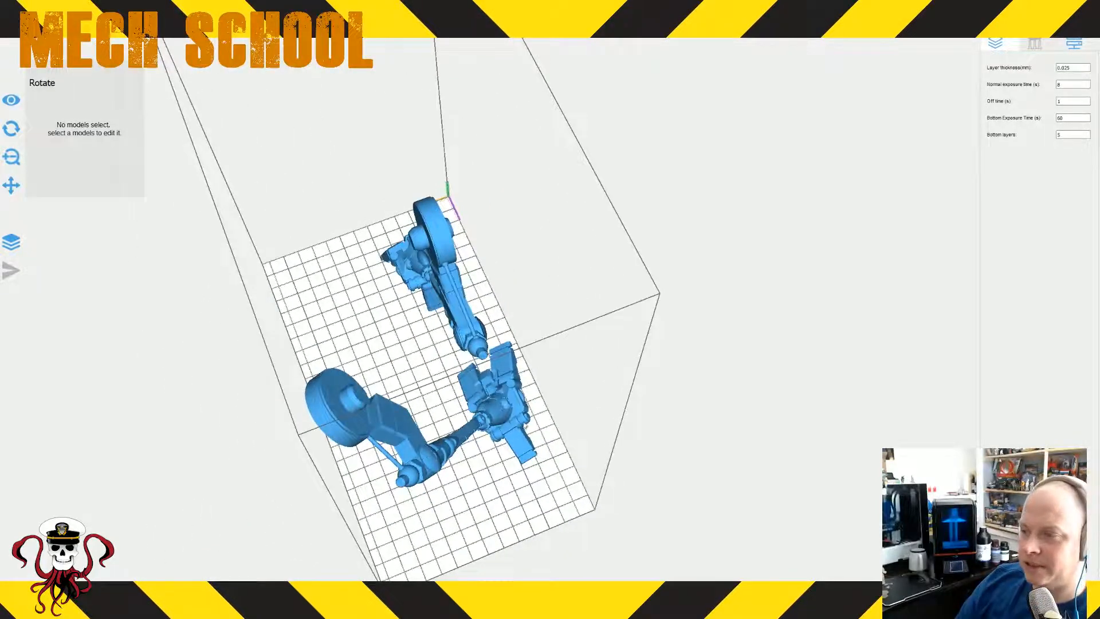
{"action": "left_click_drag", "start_coordinate": [496, 501], "coordinate": [472, 455]}
{"action": "left_click", "coordinate": [444, 395]}
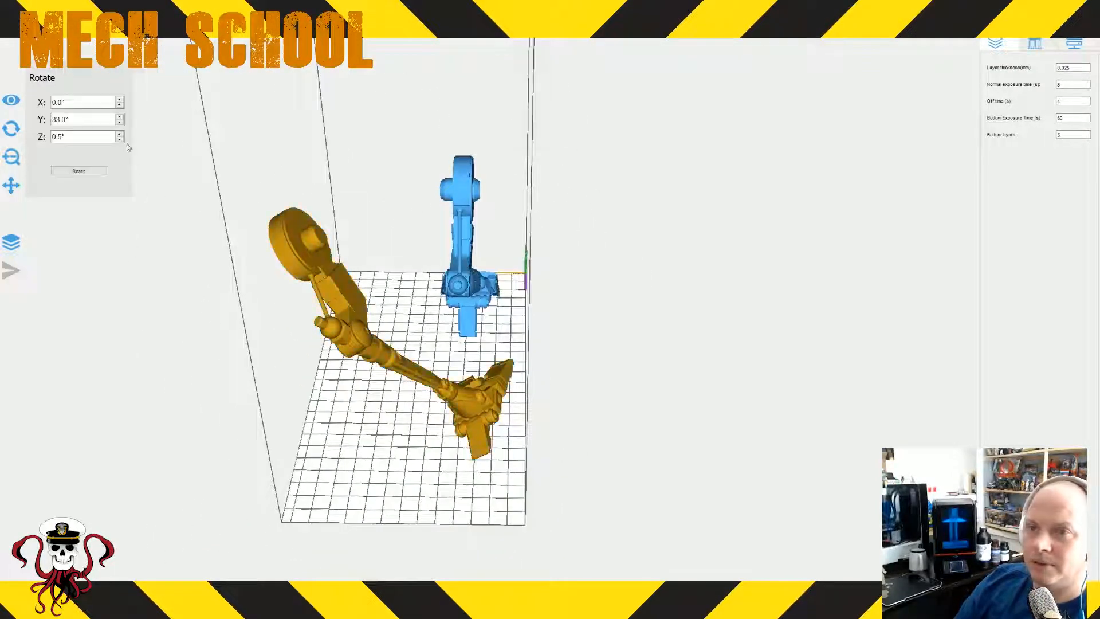
{"action": "left_click", "coordinate": [120, 122]}
{"action": "left_click", "coordinate": [120, 122]}
{"action": "left_click", "coordinate": [119, 122]}
{"action": "left_click", "coordinate": [119, 122]}
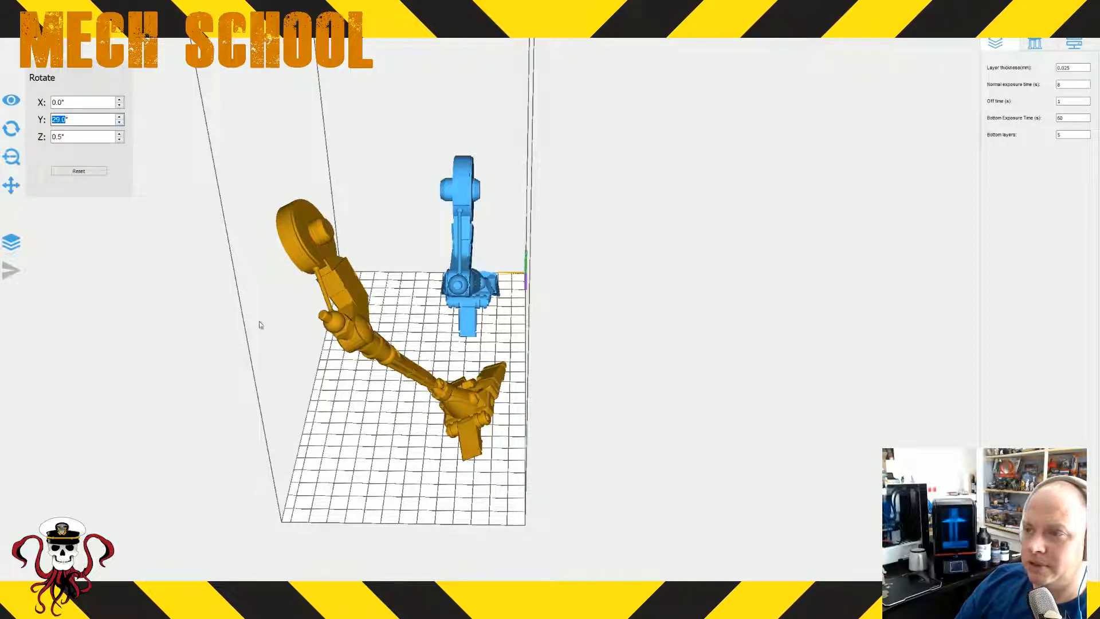
{"action": "left_click_drag", "start_coordinate": [259, 325], "coordinate": [285, 365]}
{"action": "left_click", "coordinate": [362, 255]}
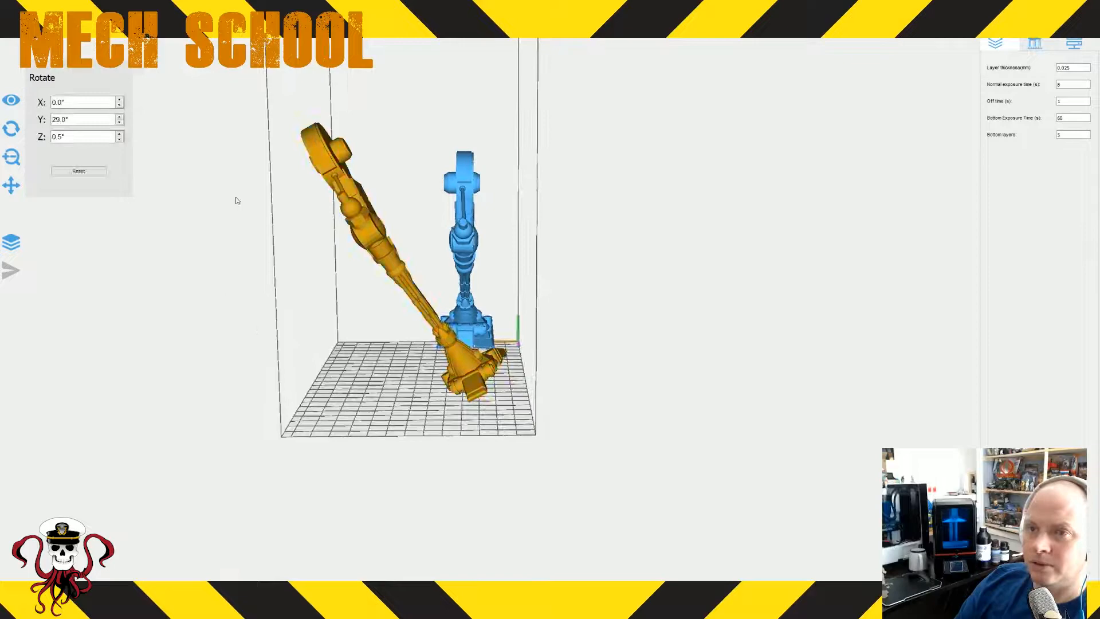
{"action": "left_click", "coordinate": [119, 122]}
{"action": "left_click", "coordinate": [119, 122]}
{"action": "left_click", "coordinate": [119, 122]}
- Shift the tilted right leg slightly along the build plate toward the left leg
{"action": "left_click_drag", "start_coordinate": [336, 307], "coordinate": [270, 339]}
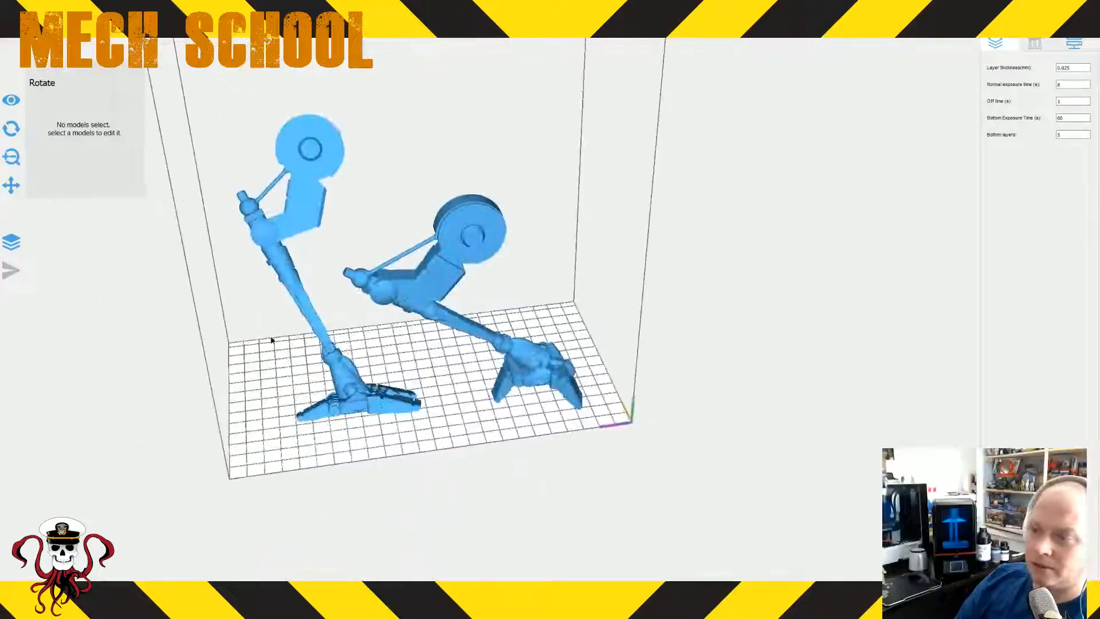
{"action": "left_click", "coordinate": [341, 389]}
{"action": "left_click_drag", "start_coordinate": [361, 390], "coordinate": [364, 391]}
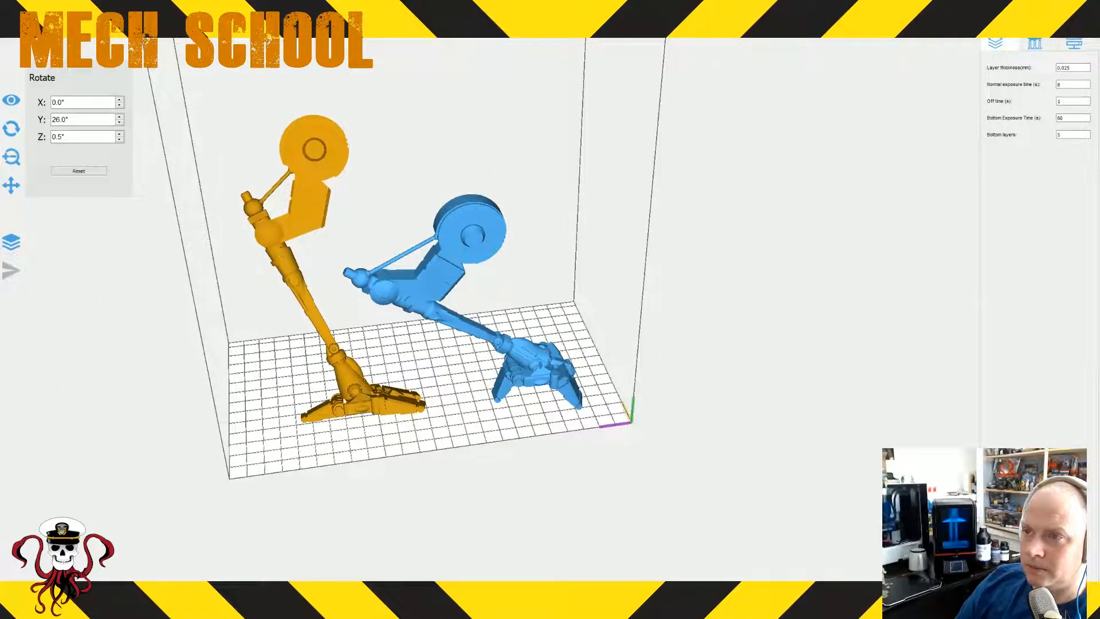
{"action": "left_click", "coordinate": [240, 396]}
{"action": "left_click_drag", "start_coordinate": [214, 391], "coordinate": [284, 385]}
- Tilt the right leg the opposite way by entering a Y rotation of 345° and reducing it to 332°
{"action": "left_click", "coordinate": [392, 294]}
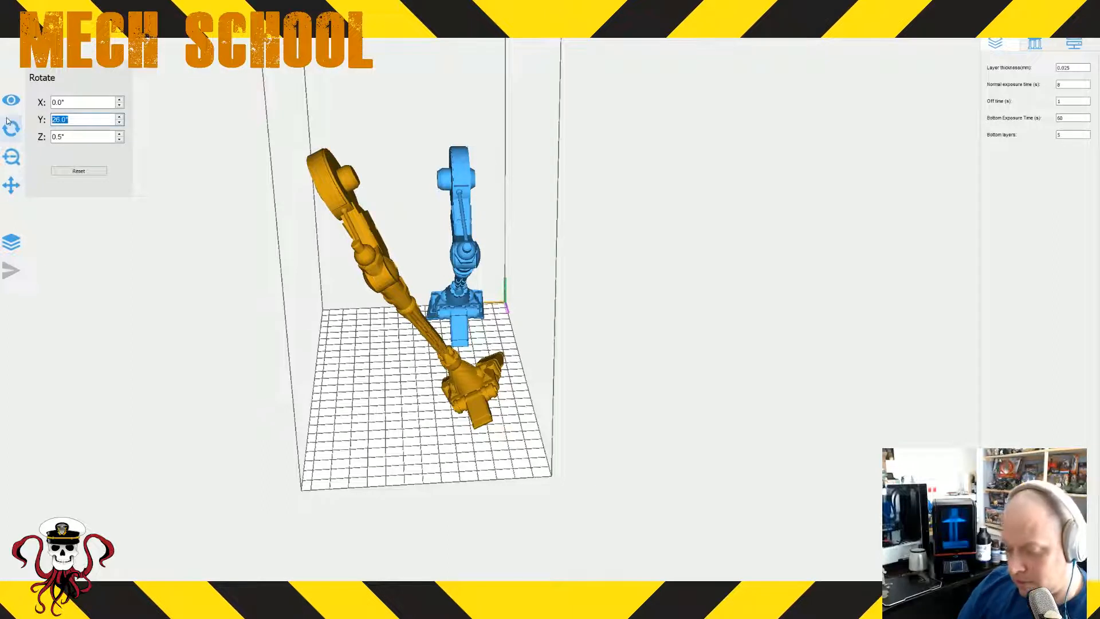
{"action": "type", "text": "345,"}
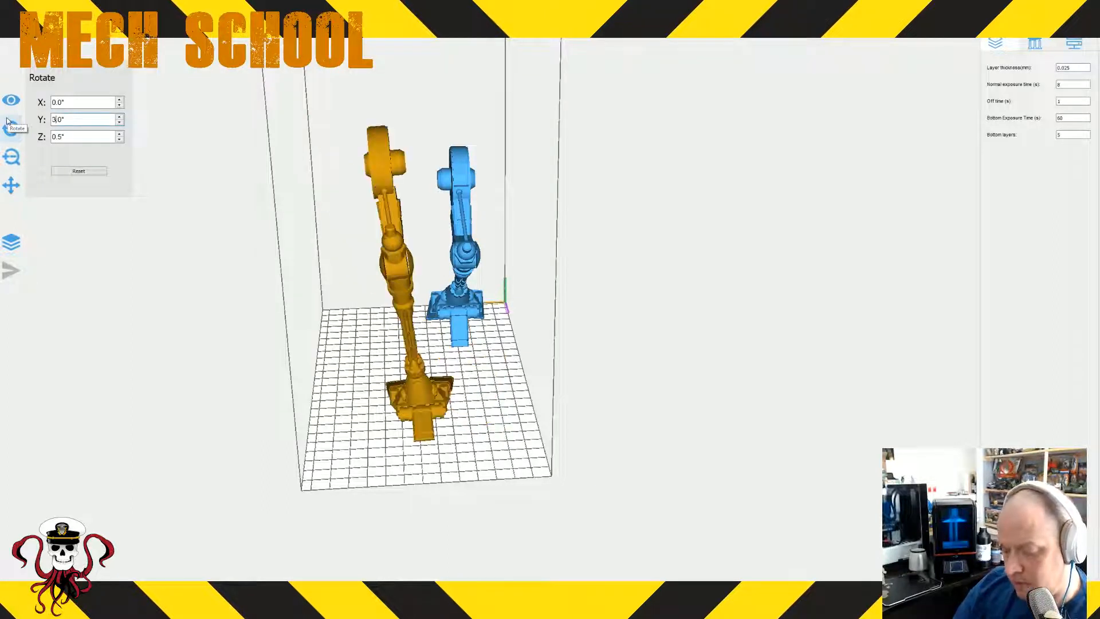
{"action": "left_click", "coordinate": [120, 117]}
{"action": "left_click", "coordinate": [120, 117]}
{"action": "left_click", "coordinate": [120, 123]}
{"action": "left_click", "coordinate": [120, 124]}
{"action": "left_click", "coordinate": [120, 123]}
{"action": "left_click", "coordinate": [120, 123]}
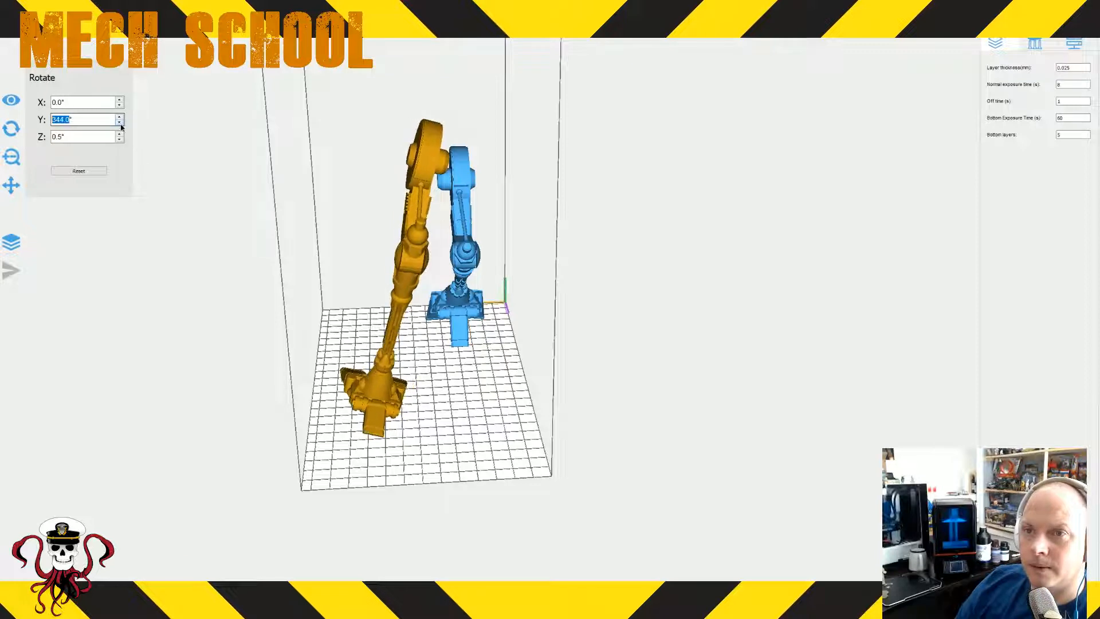
{"action": "left_click", "coordinate": [120, 123]}
{"action": "left_click", "coordinate": [120, 123]}
{"action": "left_click", "coordinate": [120, 123]}
{"action": "left_click", "coordinate": [120, 123]}
{"action": "left_click", "coordinate": [121, 124]}
{"action": "left_click", "coordinate": [120, 123]}
{"action": "left_click", "coordinate": [120, 123]}
{"action": "left_click", "coordinate": [120, 123]}
{"action": "left_click", "coordinate": [121, 124]}
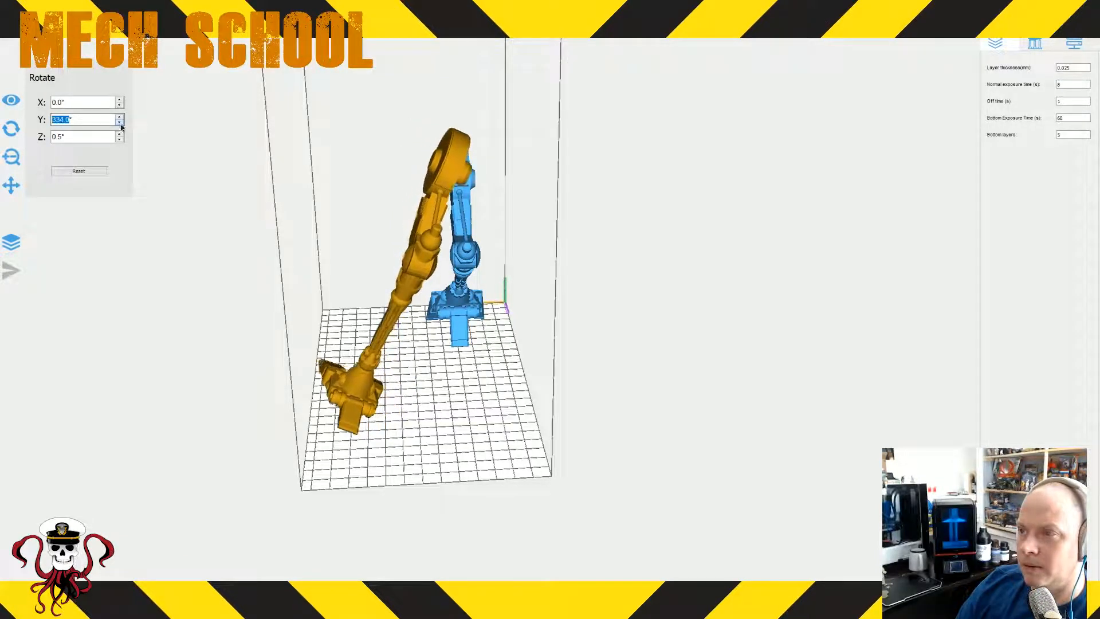
{"action": "left_click", "coordinate": [120, 124]}
{"action": "left_click", "coordinate": [120, 124]}
{"action": "left_click_drag", "start_coordinate": [399, 300], "coordinate": [410, 312]}
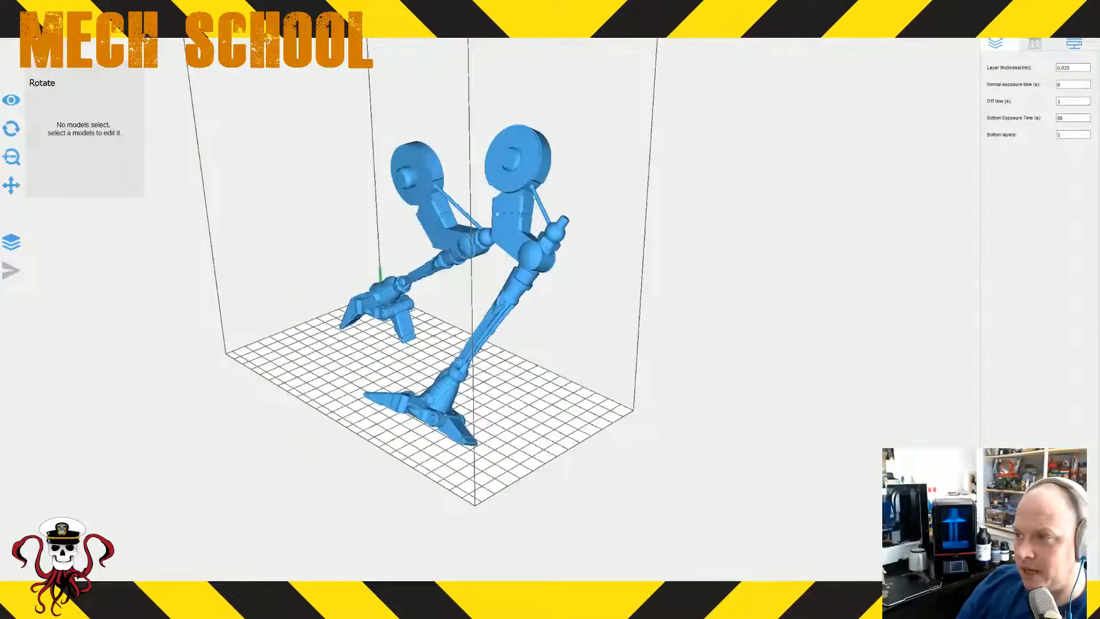
- Lower the right leg's Y rotation further to 328°
{"action": "left_click_drag", "start_coordinate": [425, 382], "coordinate": [476, 400]}
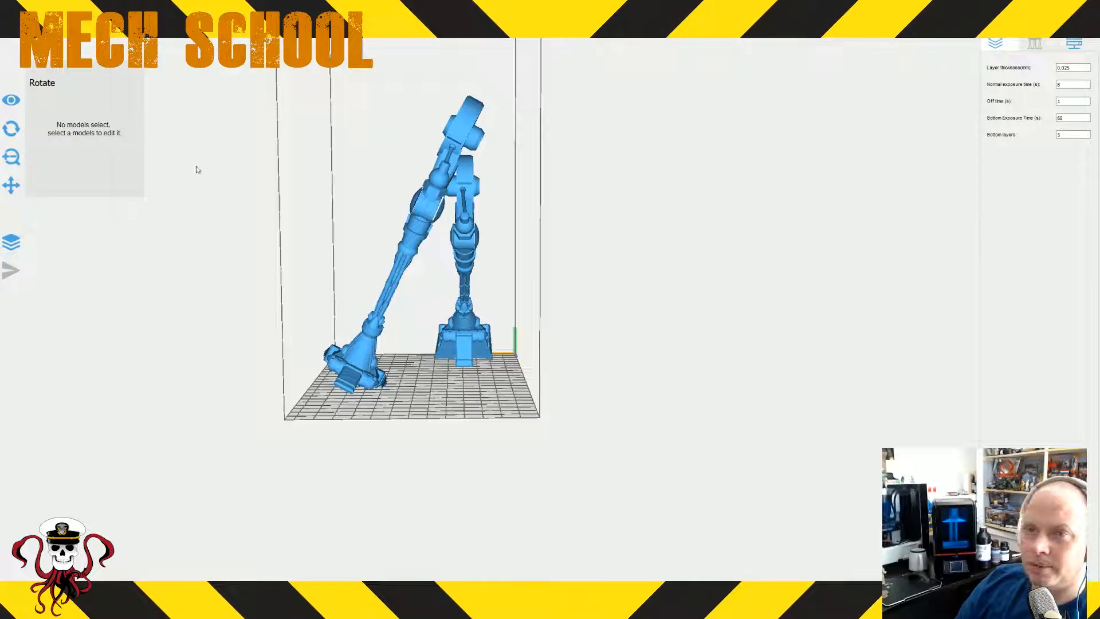
{"action": "left_click", "coordinate": [438, 170]}
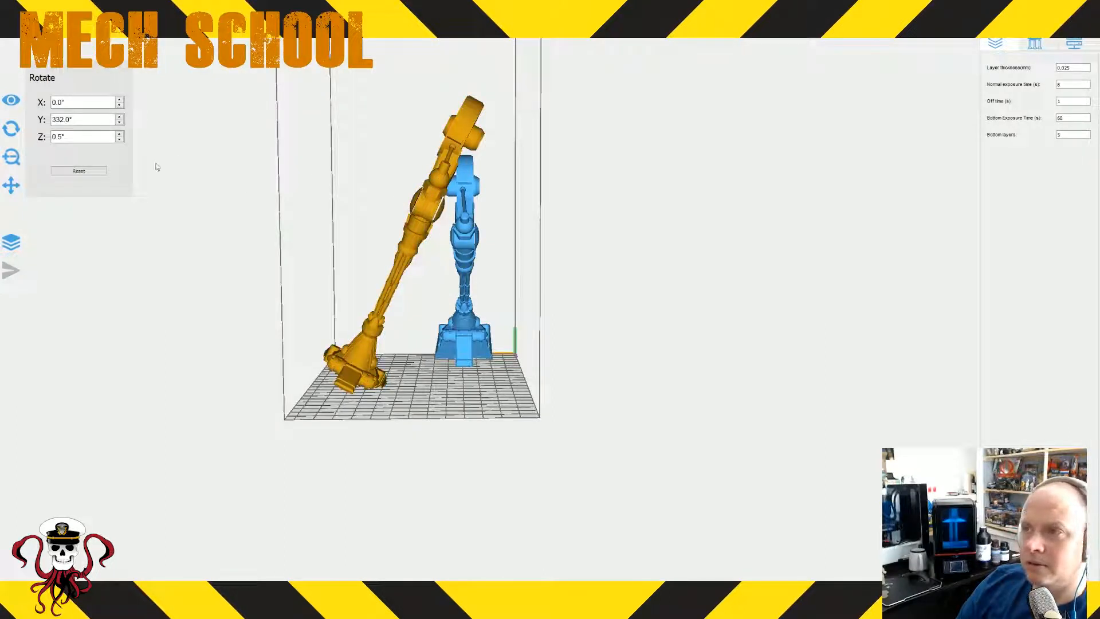
{"action": "left_click", "coordinate": [119, 123]}
{"action": "left_click", "coordinate": [120, 123]}
{"action": "left_click", "coordinate": [120, 123]}
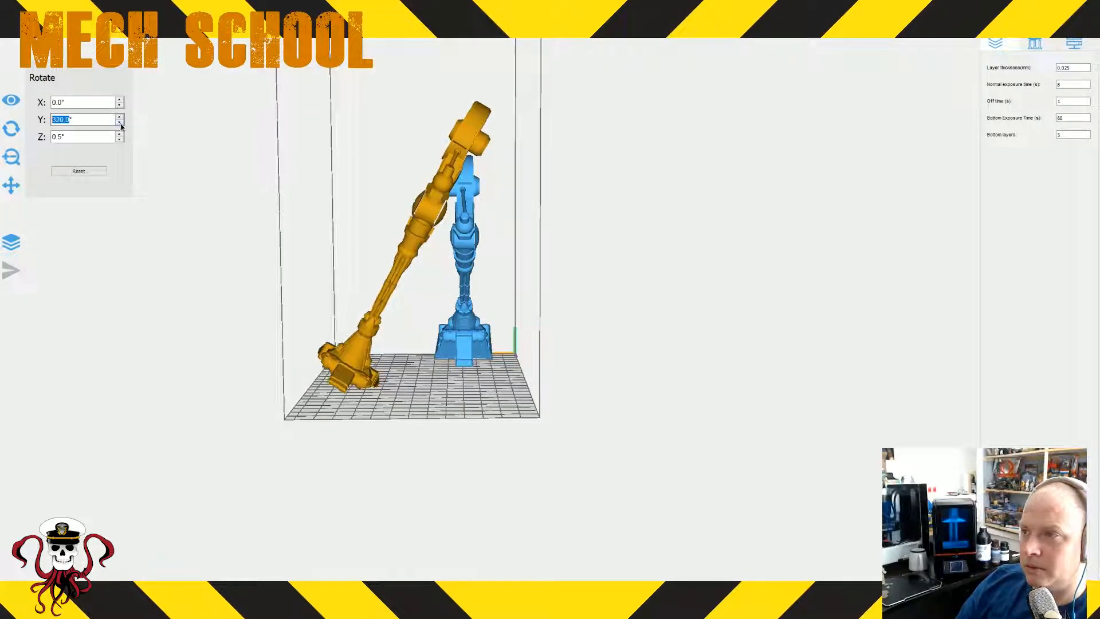
{"action": "left_click", "coordinate": [120, 123]}
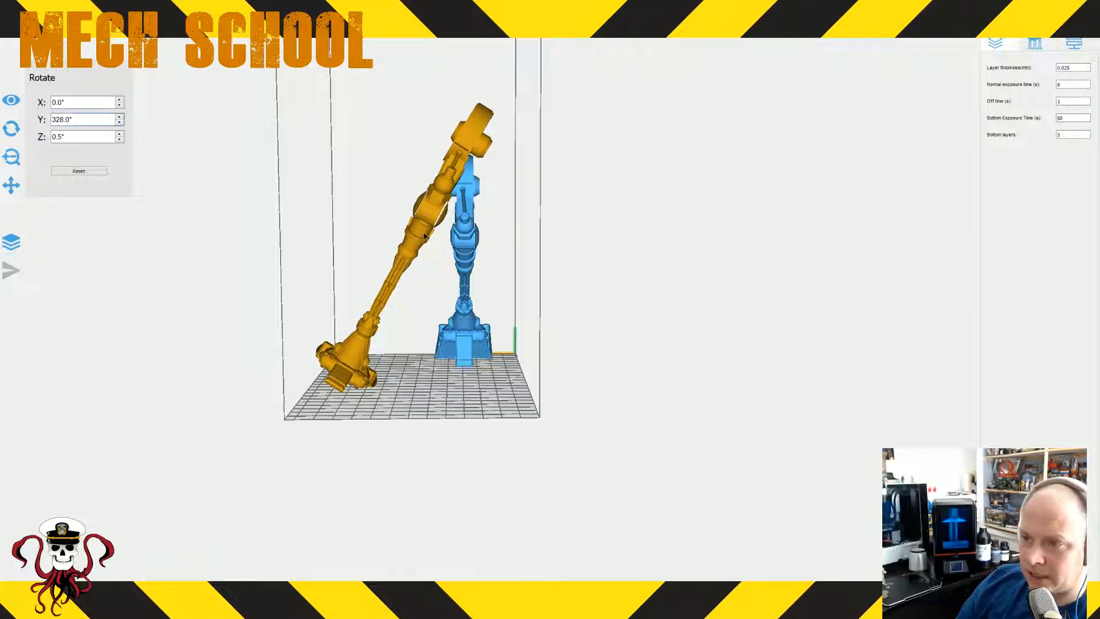
- Move the right leg slightly inward from the edges of the build plate
{"action": "mouse_move", "coordinate": [443, 321]}
{"action": "left_mouse_down"}
{"action": "mouse_move", "coordinate": [459, 321]}
{"action": "mouse_move", "coordinate": [443, 332]}
{"action": "left_mouse_up"}
{"action": "left_click", "coordinate": [353, 375]}
{"action": "left_click_drag", "start_coordinate": [353, 375], "coordinate": [361, 375]}
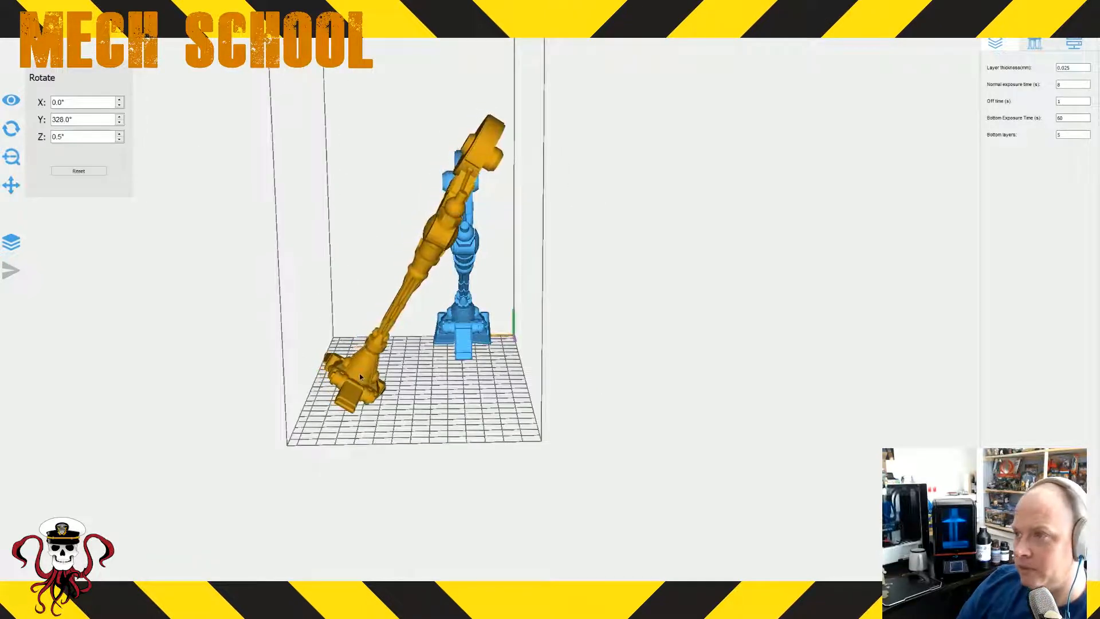
{"action": "mouse_move", "coordinate": [443, 459]}
{"action": "left_mouse_down"}
{"action": "mouse_move", "coordinate": [464, 549]}
{"action": "mouse_move", "coordinate": [437, 491]}
{"action": "mouse_move", "coordinate": [441, 455]}
{"action": "left_mouse_up"}
{"action": "left_click", "coordinate": [362, 398]}
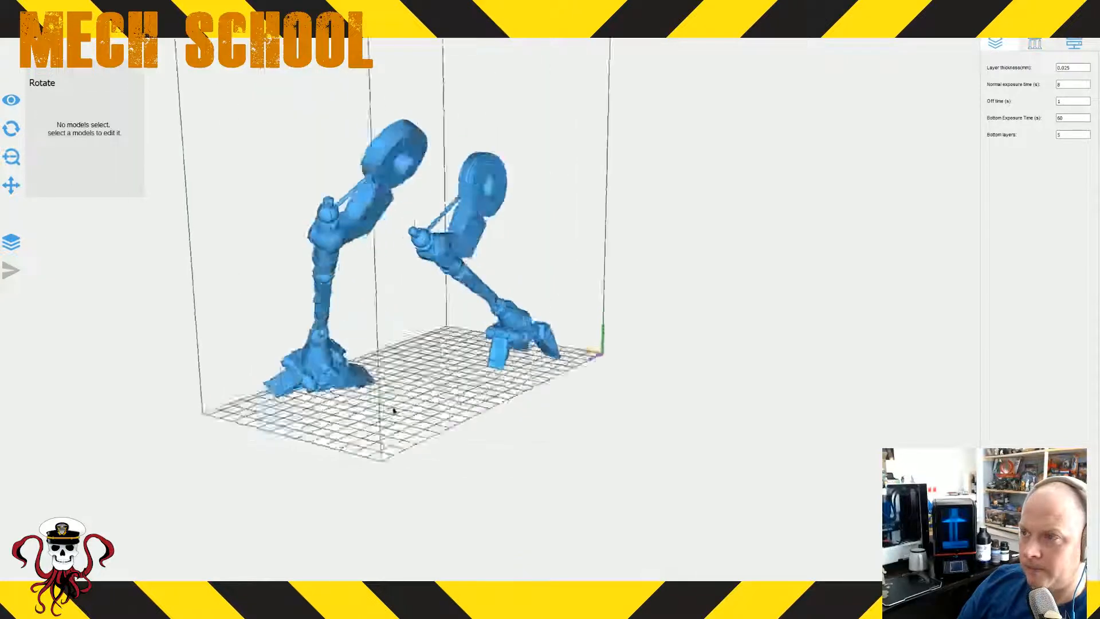
{"action": "left_click_drag", "start_coordinate": [393, 410], "coordinate": [365, 405]}
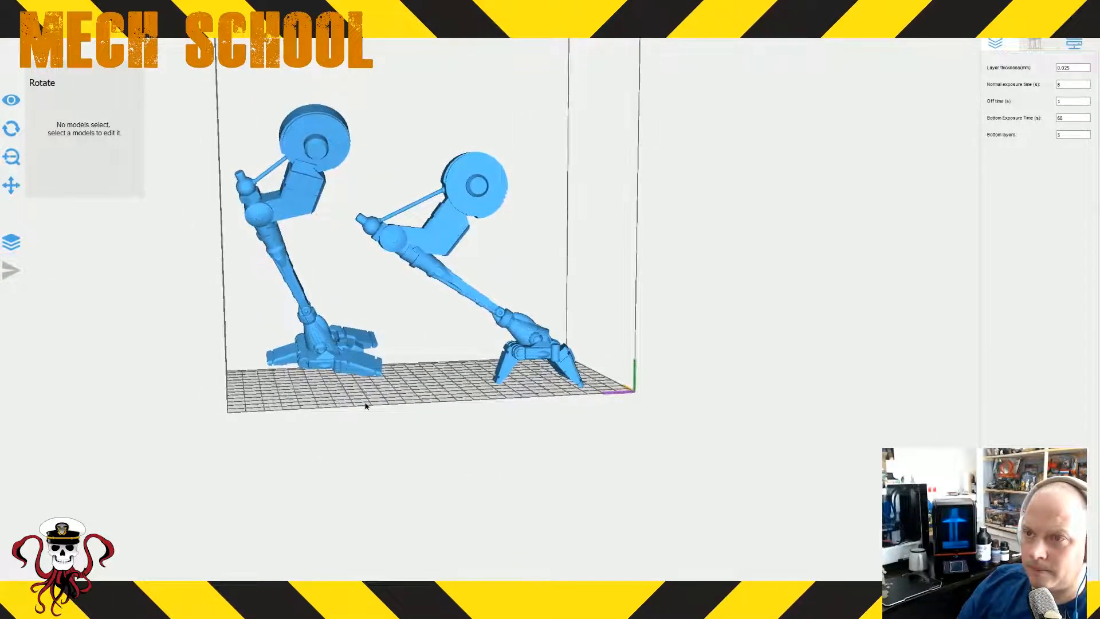
{"action": "left_click", "coordinate": [360, 369]}
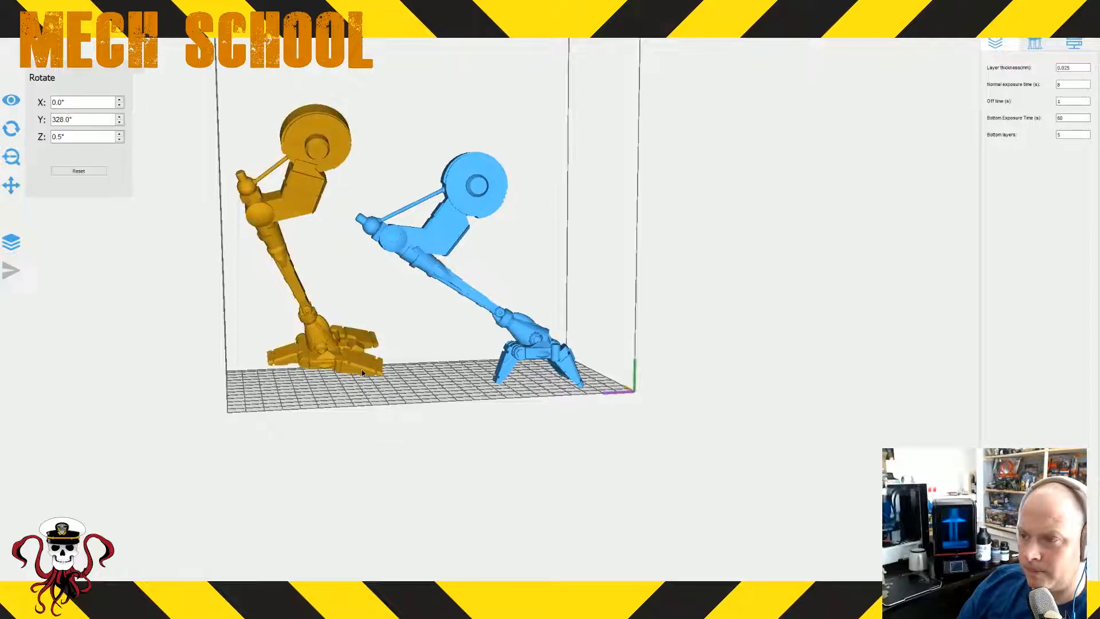
{"action": "left_click_drag", "start_coordinate": [364, 370], "coordinate": [366, 369]}
- Raise the right leg's X rotation to 11° so its foot tips off the plate
{"action": "left_click", "coordinate": [275, 391]}
{"action": "right_click_drag", "start_coordinate": [275, 391], "coordinate": [416, 416]}
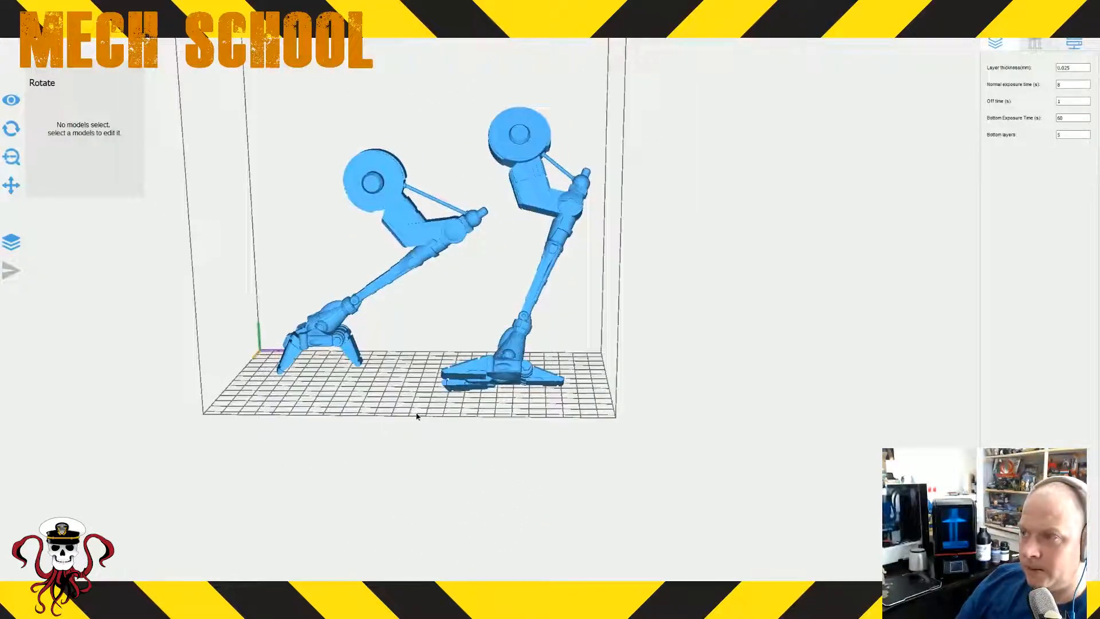
{"action": "left_click", "coordinate": [482, 374]}
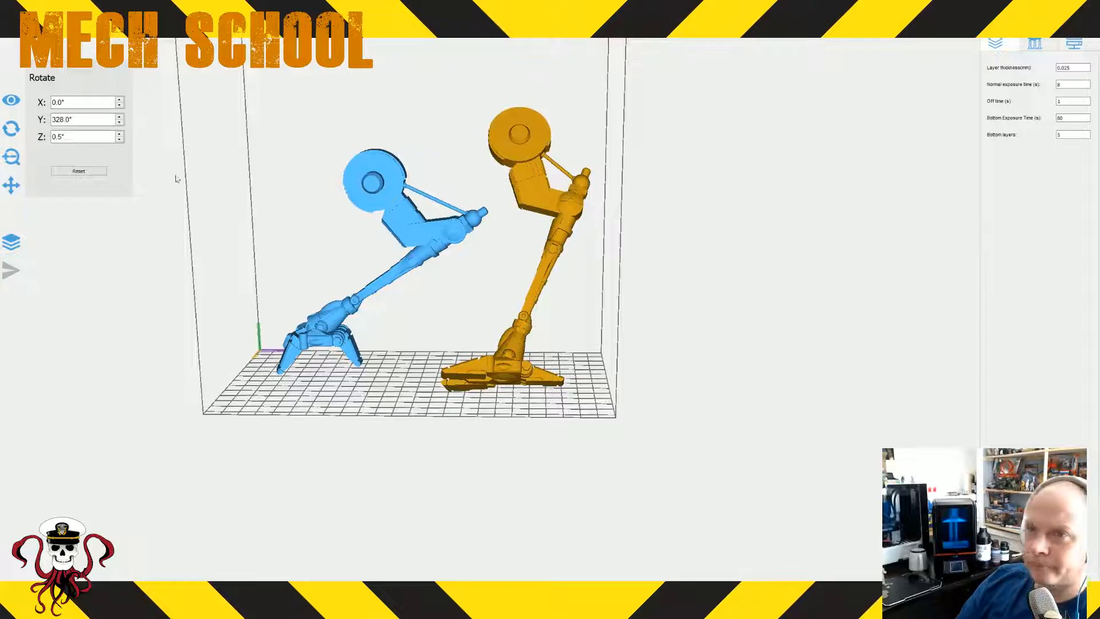
{"action": "left_click", "coordinate": [120, 99]}
{"action": "left_click", "coordinate": [119, 100]}
{"action": "left_click", "coordinate": [120, 99]}
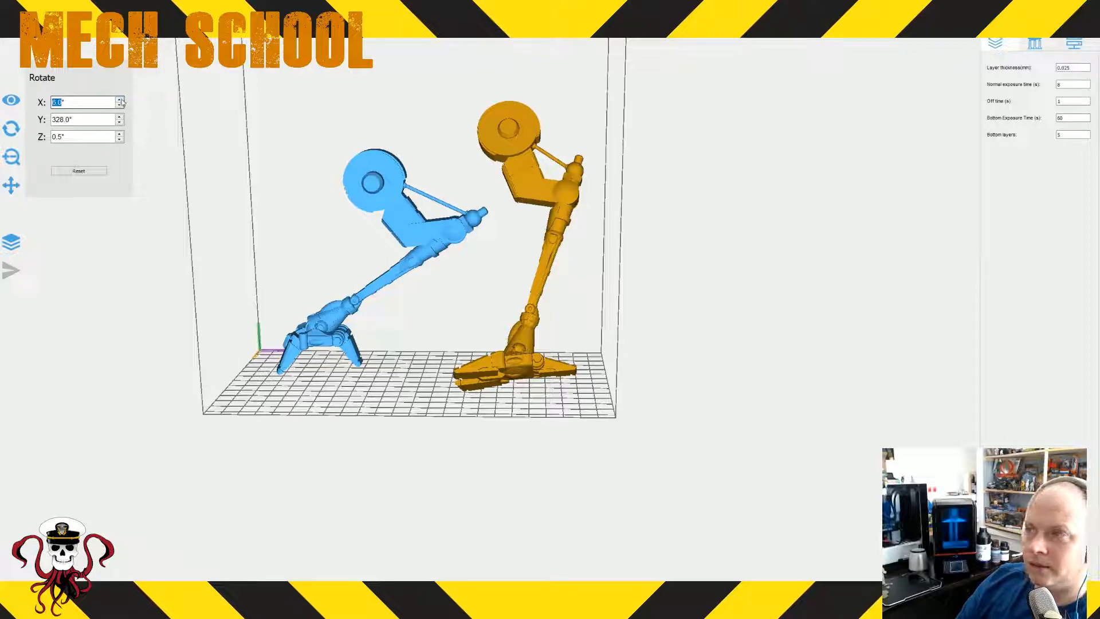
{"action": "left_click", "coordinate": [120, 100]}
{"action": "left_click", "coordinate": [121, 99]}
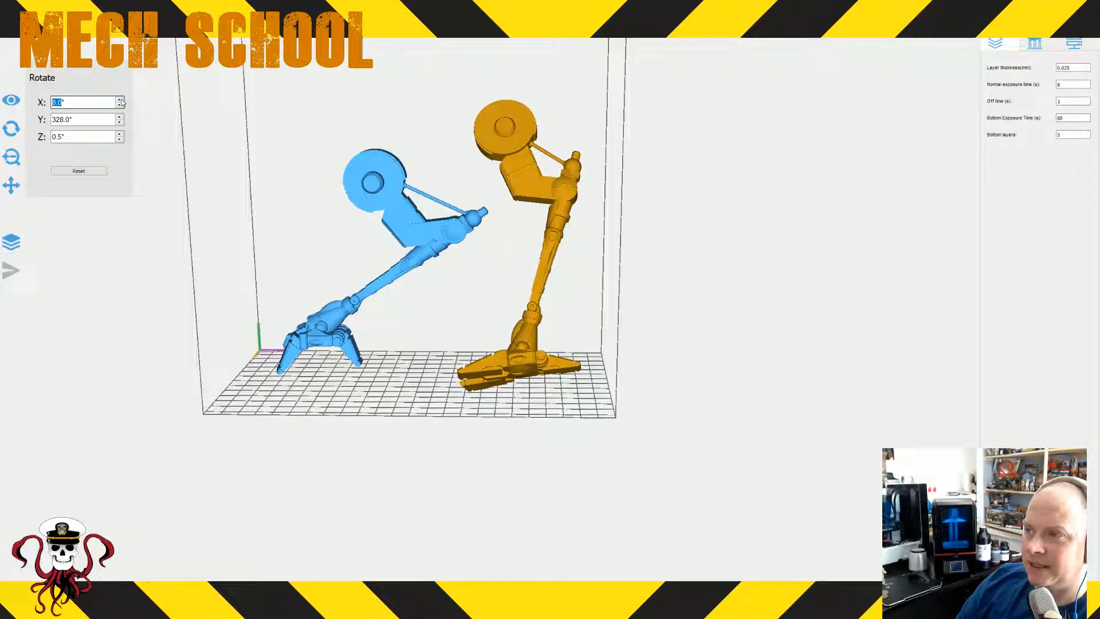
{"action": "left_click", "coordinate": [120, 100]}
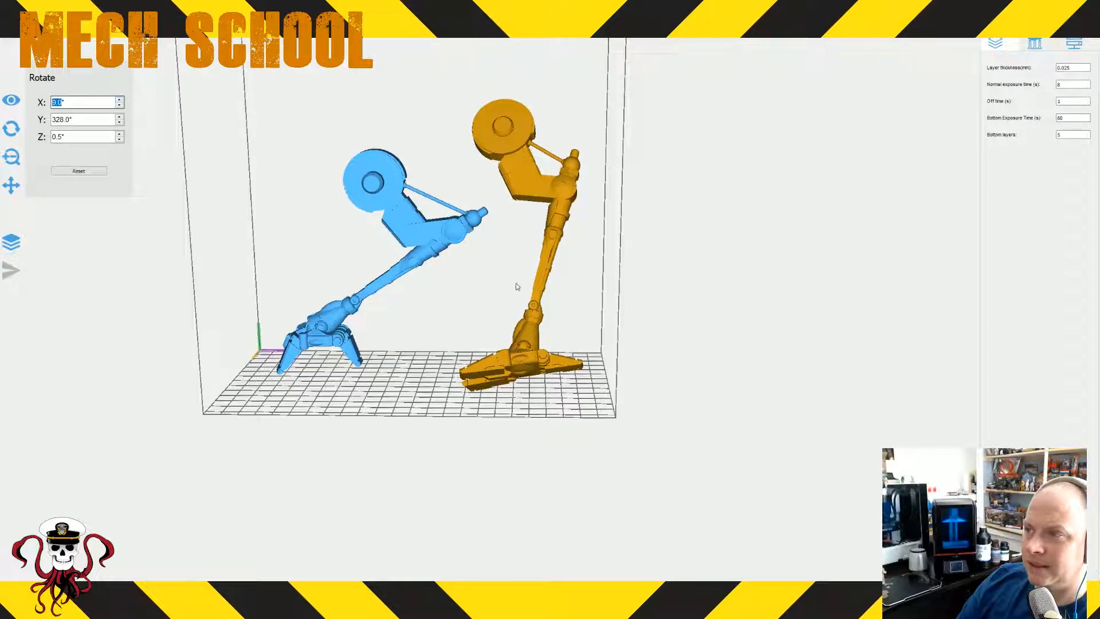
{"action": "left_click", "coordinate": [120, 99]}
{"action": "left_click", "coordinate": [120, 100]}
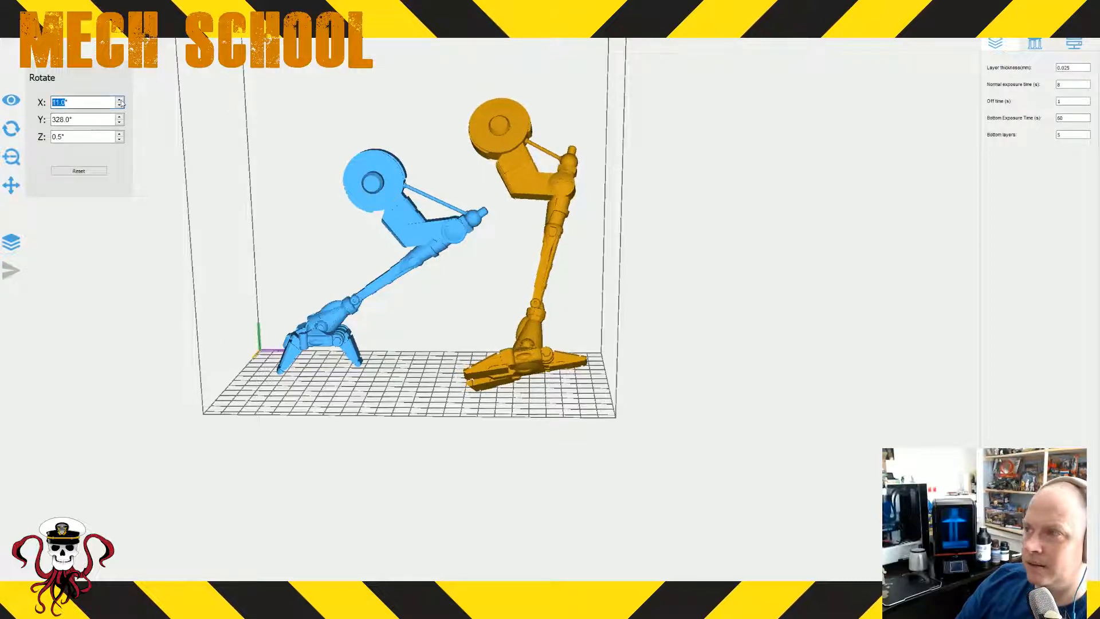
- Set the right leg's X rotation to 345°
{"action": "left_click_drag", "start_coordinate": [583, 311], "coordinate": [637, 315]}
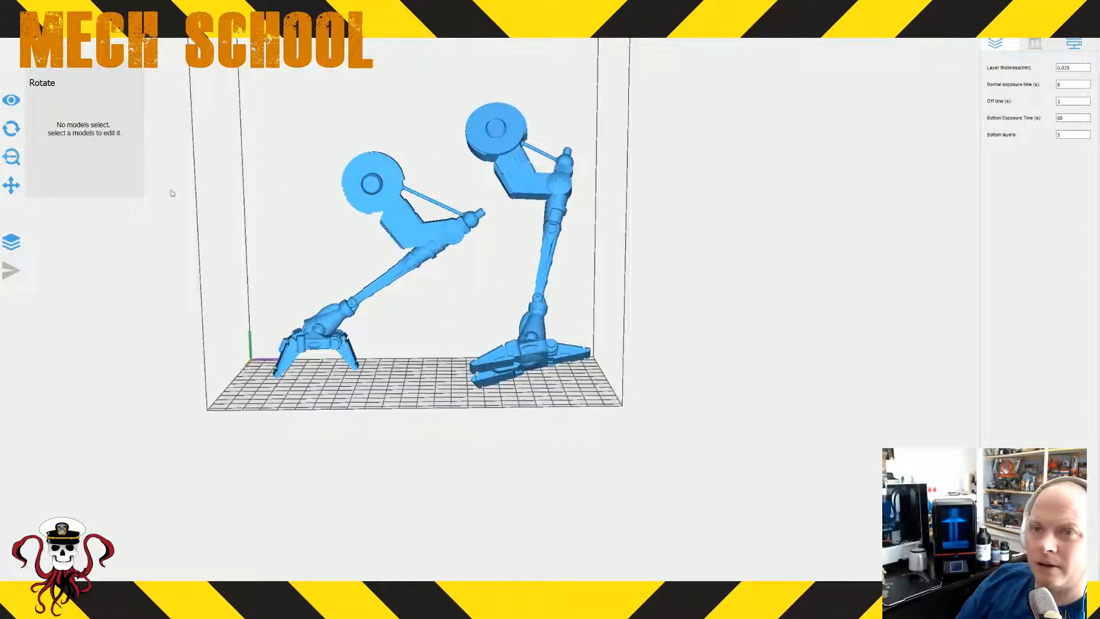
{"action": "left_click", "coordinate": [494, 142]}
{"action": "left_click_drag", "start_coordinate": [66, 103], "coordinate": [12, 99]}
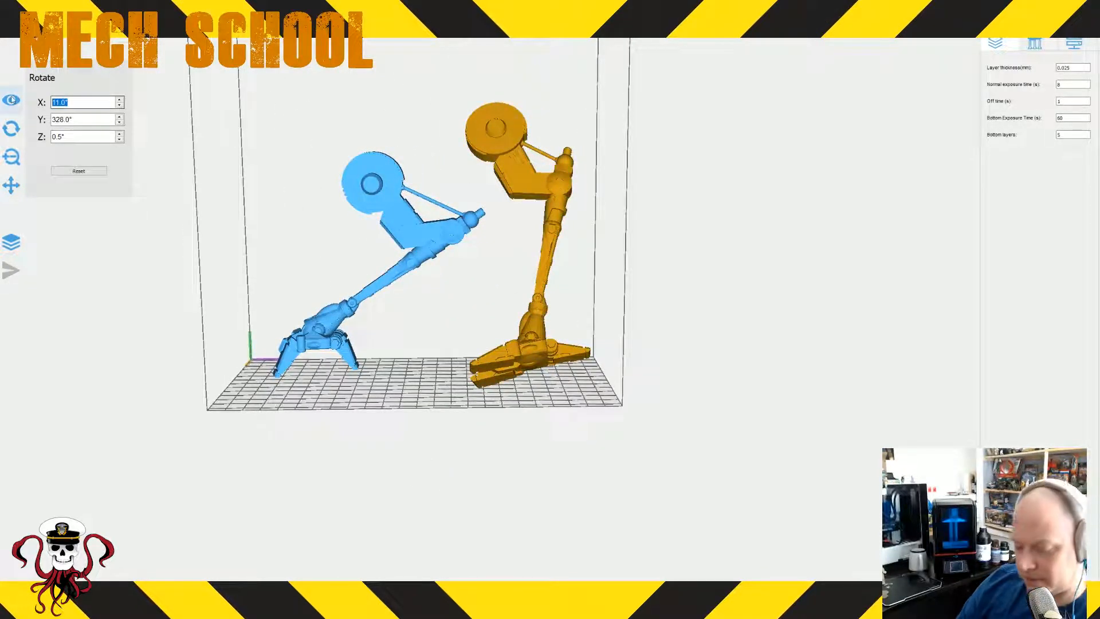
{"action": "type", "text": "345"}
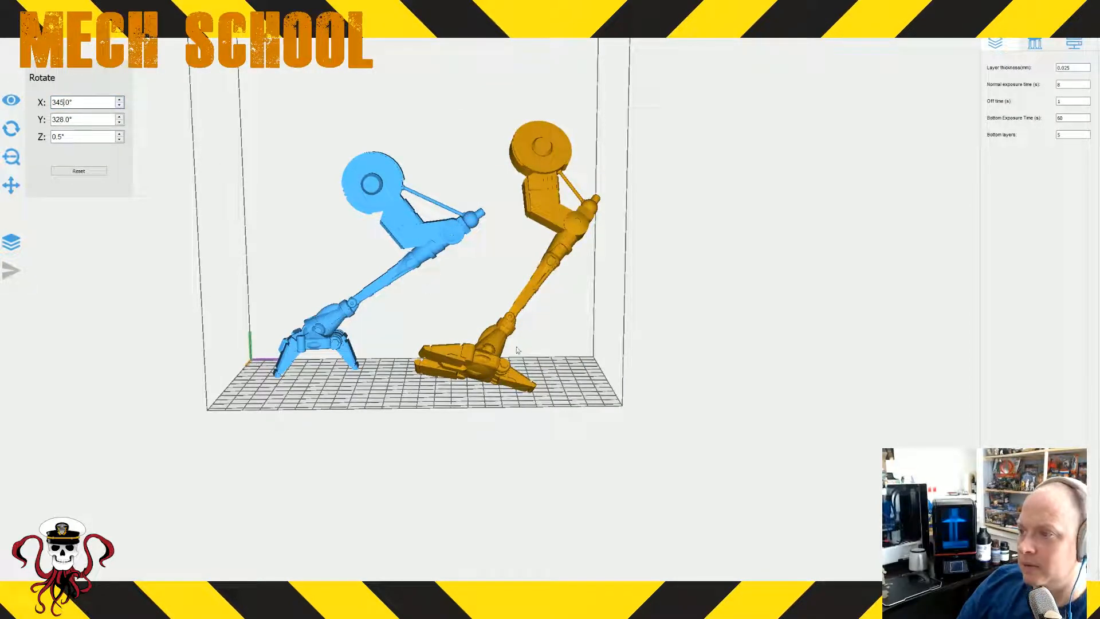
- Shift the right leg along the build plate closer to the left leg
{"action": "left_click_drag", "start_coordinate": [656, 407], "coordinate": [469, 424]}
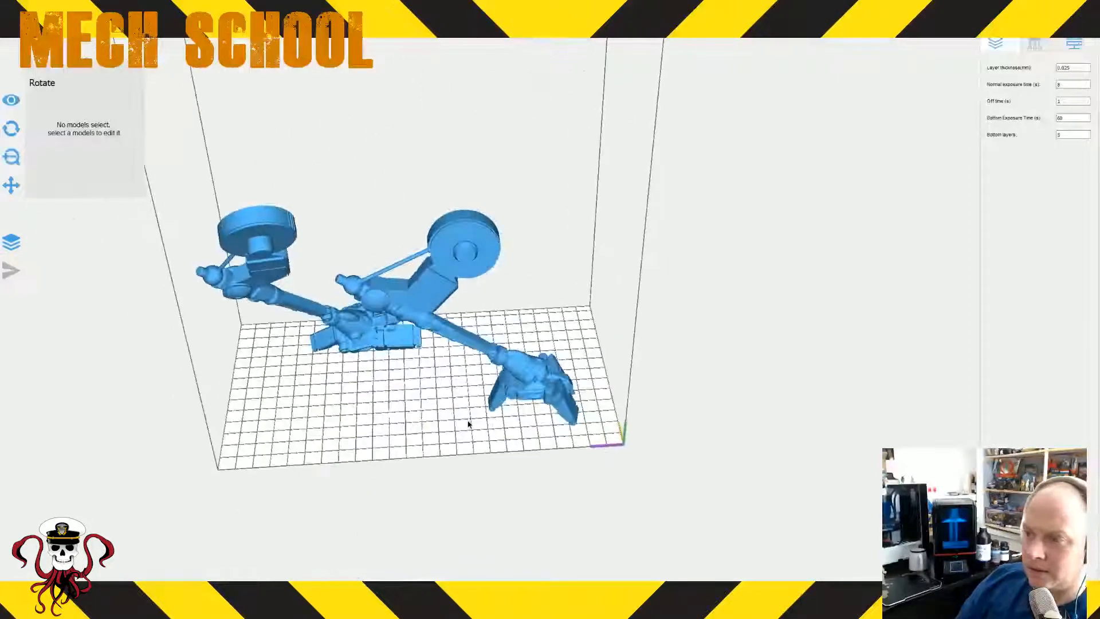
{"action": "left_click_drag", "start_coordinate": [369, 333], "coordinate": [393, 333]}
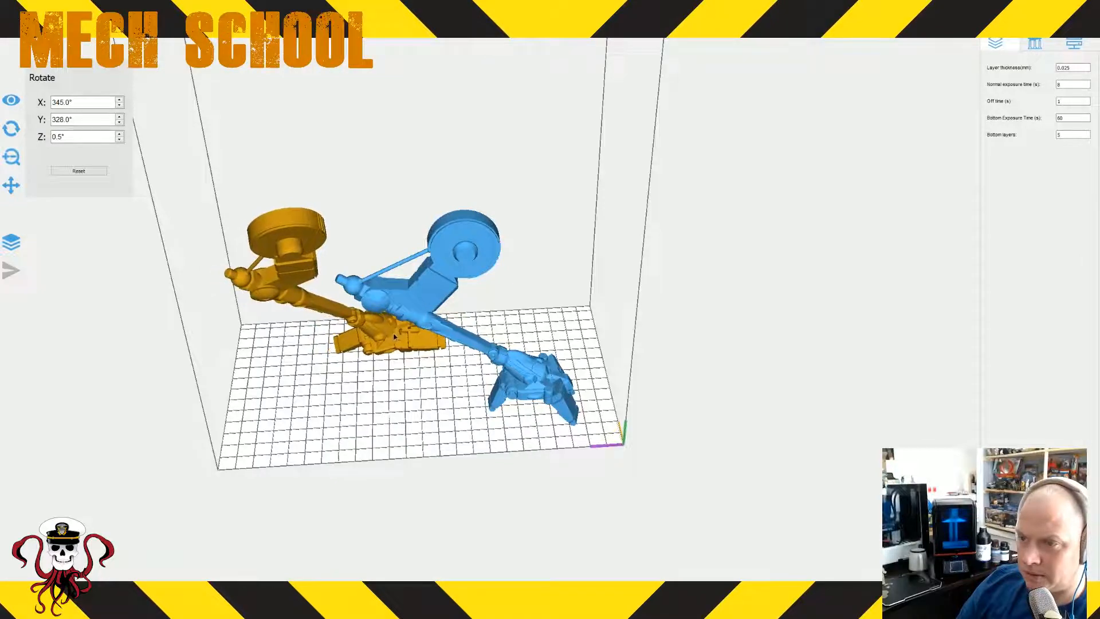
{"action": "left_click_drag", "start_coordinate": [357, 375], "coordinate": [388, 408]}
- Tilt the left leg with a Y rotation of 32°, then change it to 30°
{"action": "left_click", "coordinate": [370, 361]}
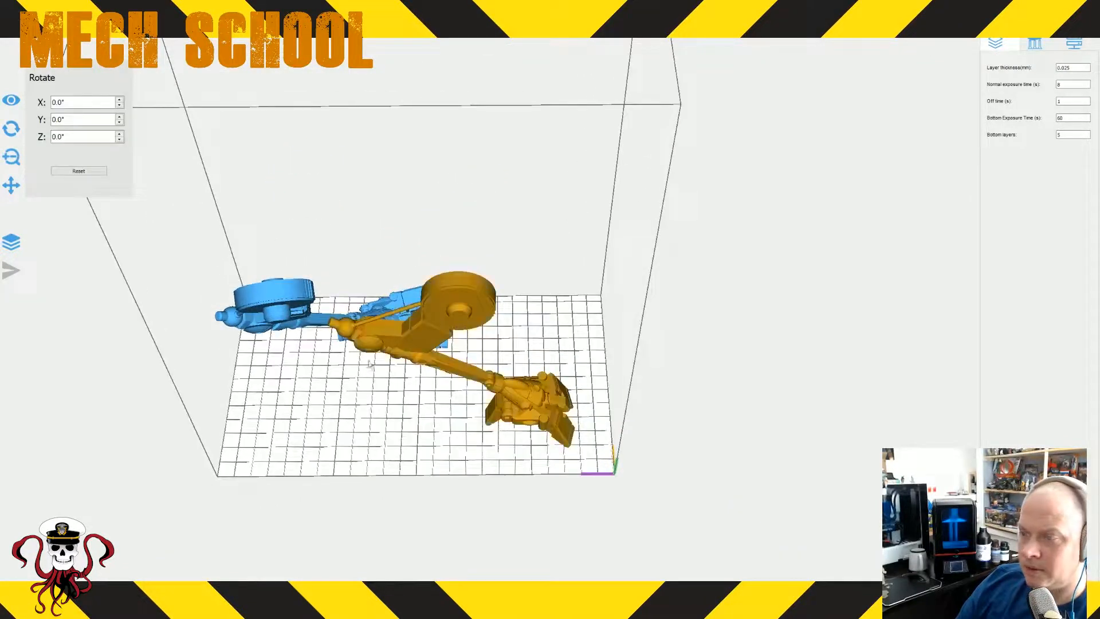
{"action": "left_click_drag", "start_coordinate": [416, 427], "coordinate": [417, 397]}
{"action": "left_click", "coordinate": [493, 335]}
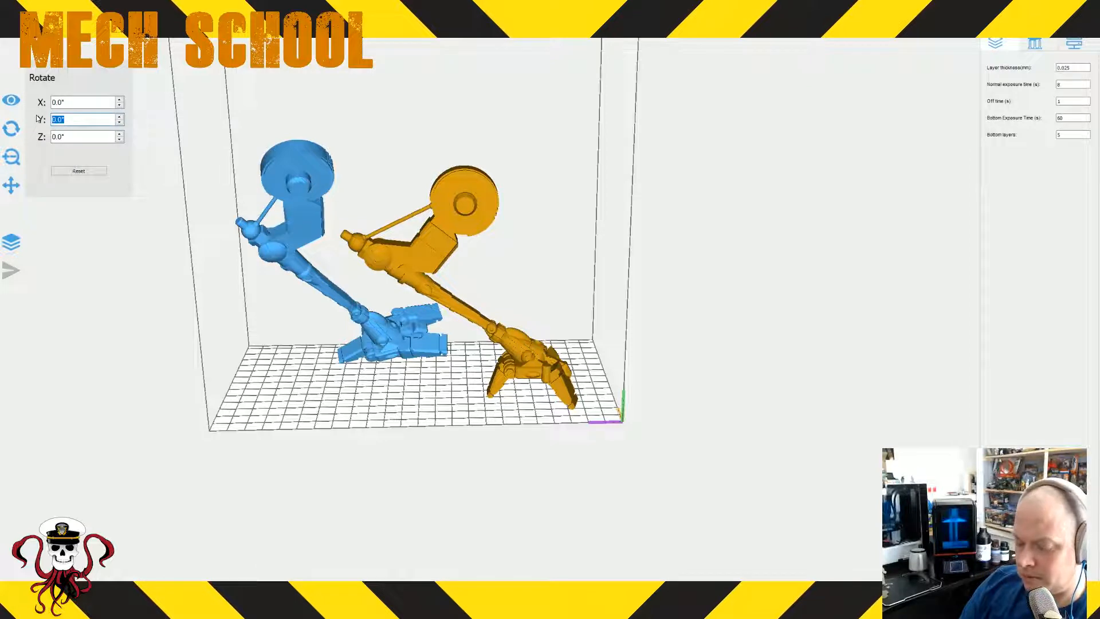
{"action": "type", "text": "32"}
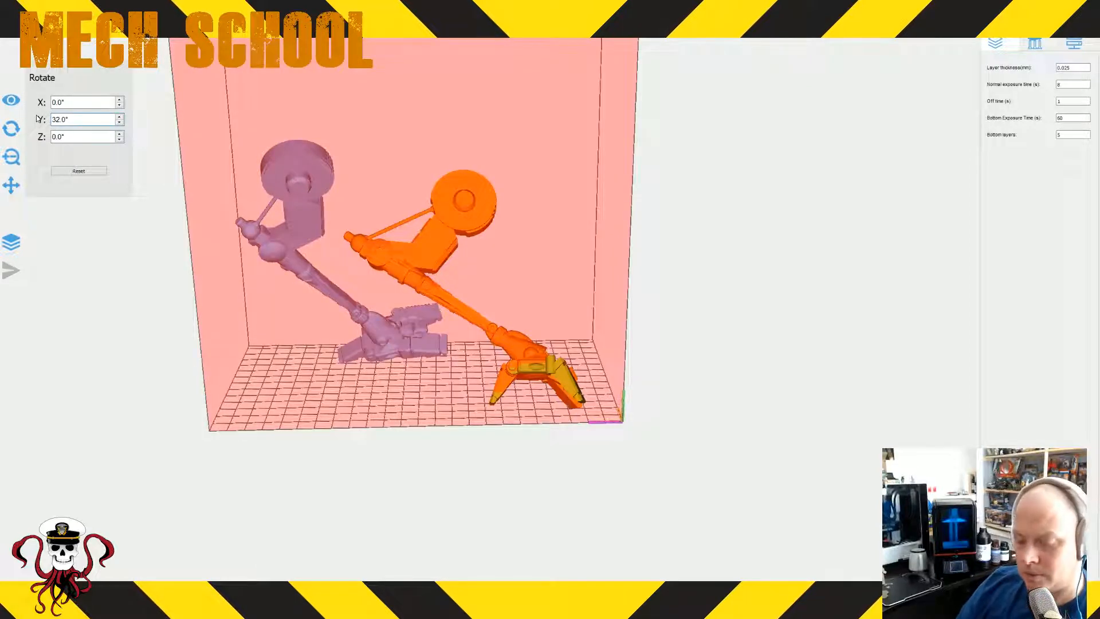
{"action": "key", "text": "BackSpace"}
{"action": "type", "text": "0"}
- Move the left leg inward on the build plate and set its Y rotation to 35°
{"action": "left_click_drag", "start_coordinate": [736, 379], "coordinate": [581, 397]}
{"action": "left_click_drag", "start_coordinate": [325, 393], "coordinate": [368, 380]}
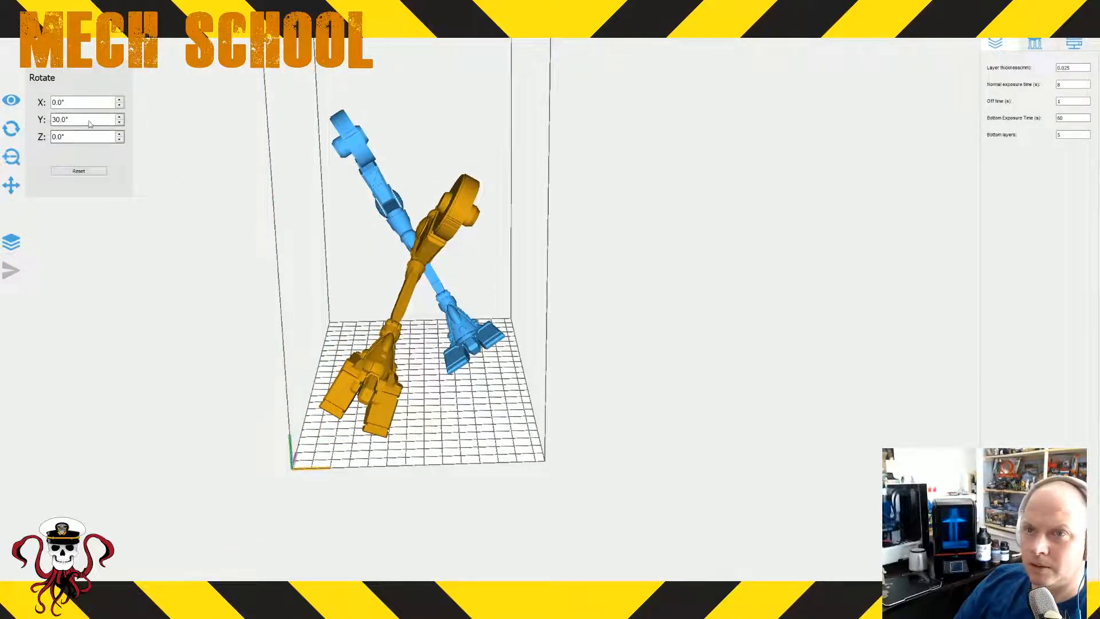
{"action": "type", "text": "35"}
{"action": "key", "text": "Return"}
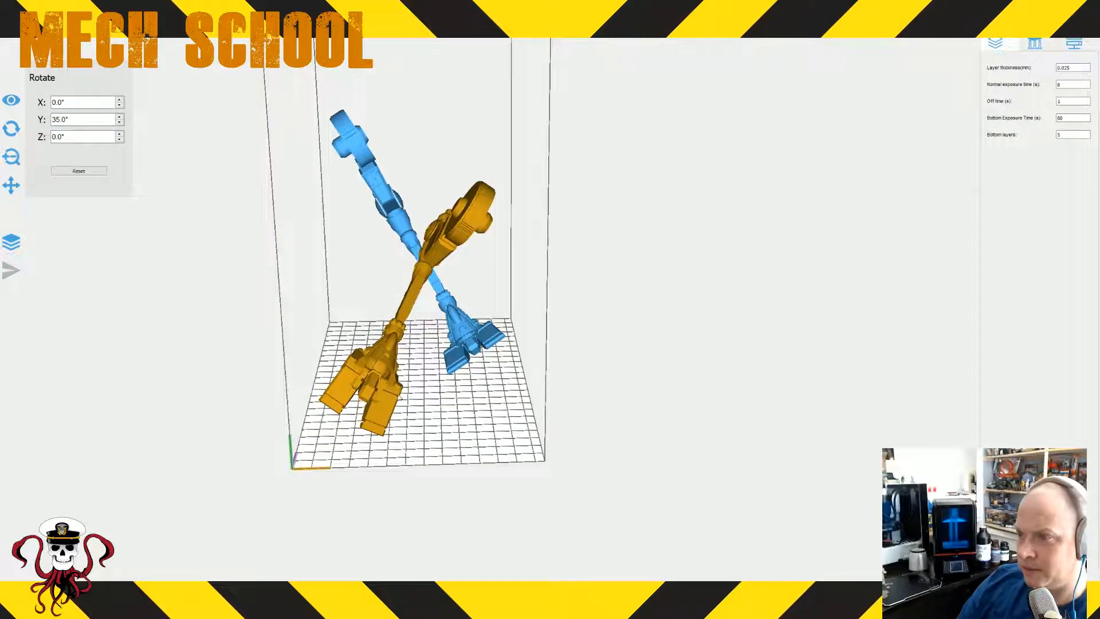
- Set the left leg's X rotation to 320°
{"action": "left_click_drag", "start_coordinate": [445, 442], "coordinate": [524, 441]}
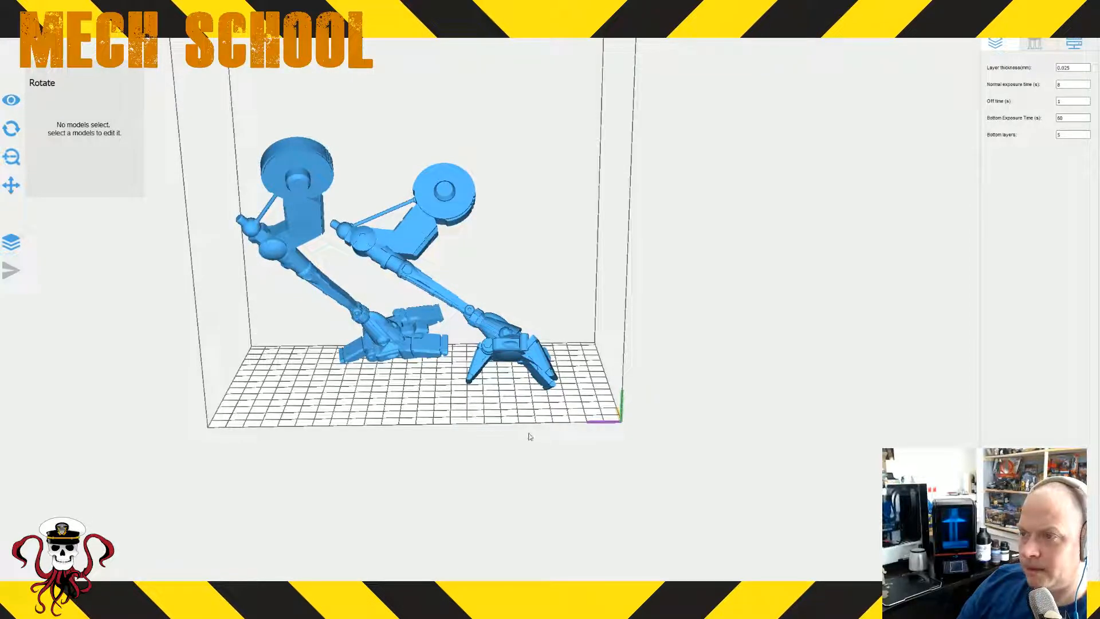
{"action": "left_click", "coordinate": [414, 242]}
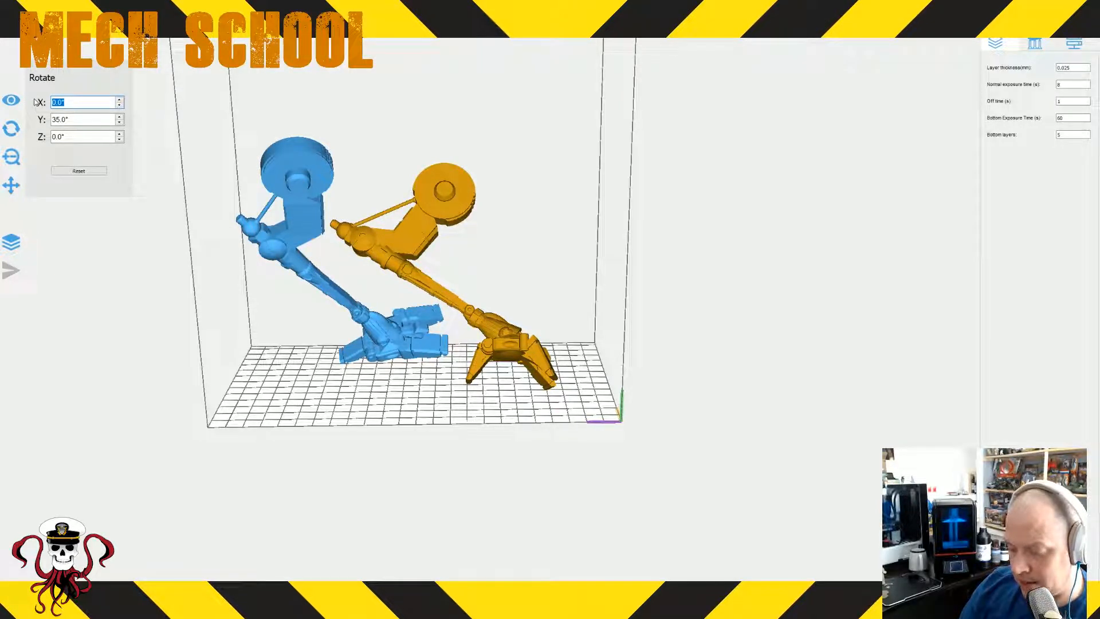
{"action": "type", "text": "320"}
{"action": "key", "text": "Return"}
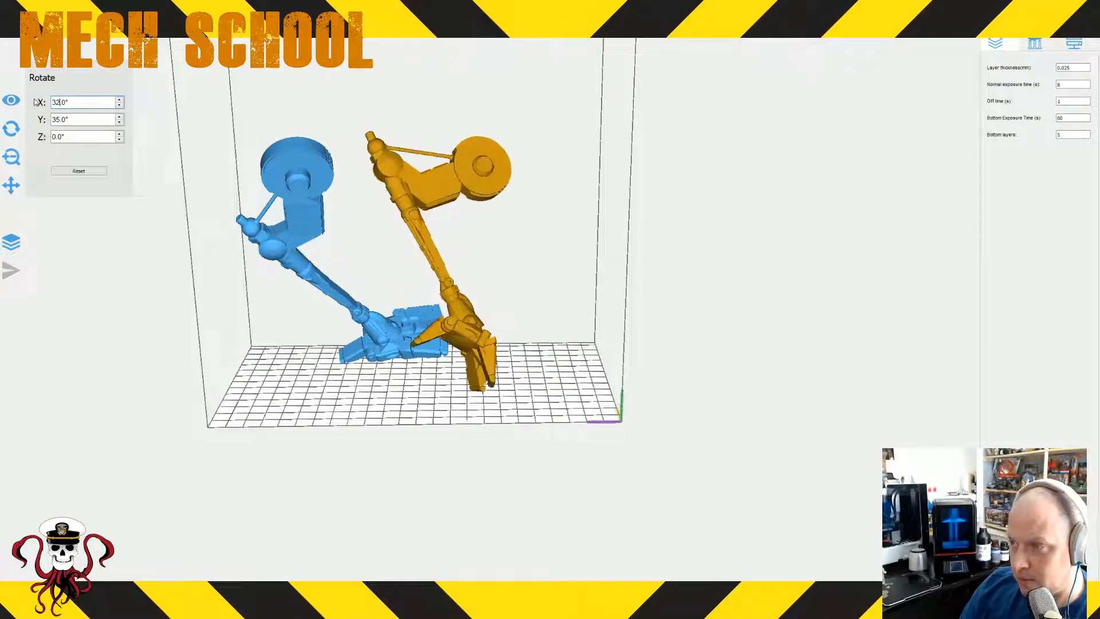
- Lower the left leg's X rotation step by step to 285°
{"action": "left_click", "coordinate": [119, 106]}
{"action": "left_click", "coordinate": [119, 106]}
{"action": "left_click", "coordinate": [120, 108]}
{"action": "left_click", "coordinate": [121, 109]}
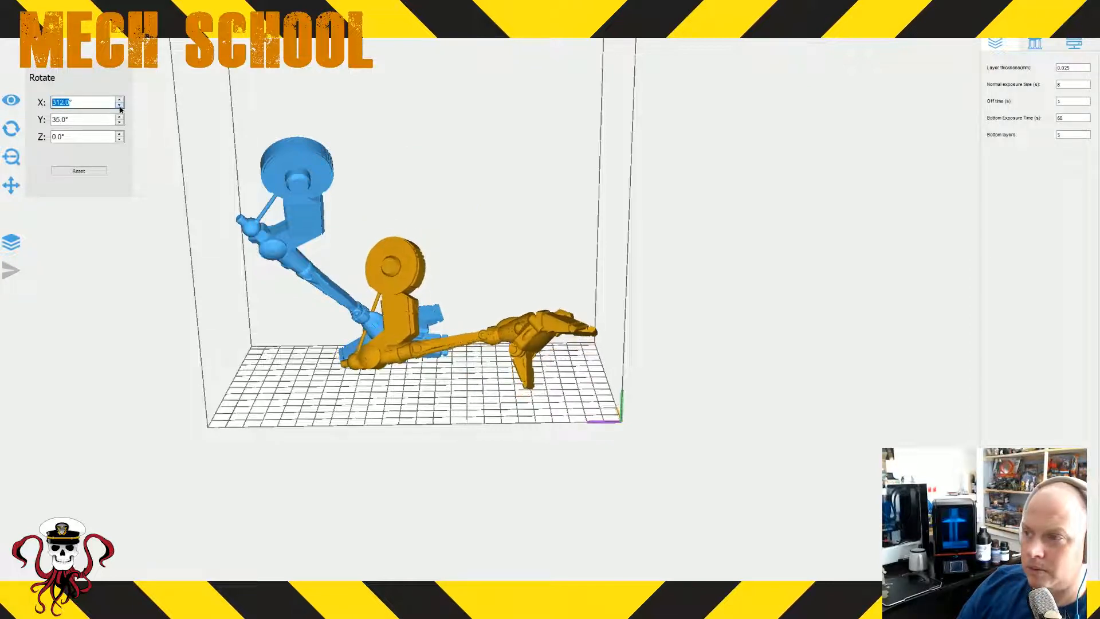
{"action": "left_click", "coordinate": [121, 109]}
{"action": "left_click", "coordinate": [121, 108]}
{"action": "left_click", "coordinate": [120, 108]}
{"action": "left_click", "coordinate": [120, 108]}
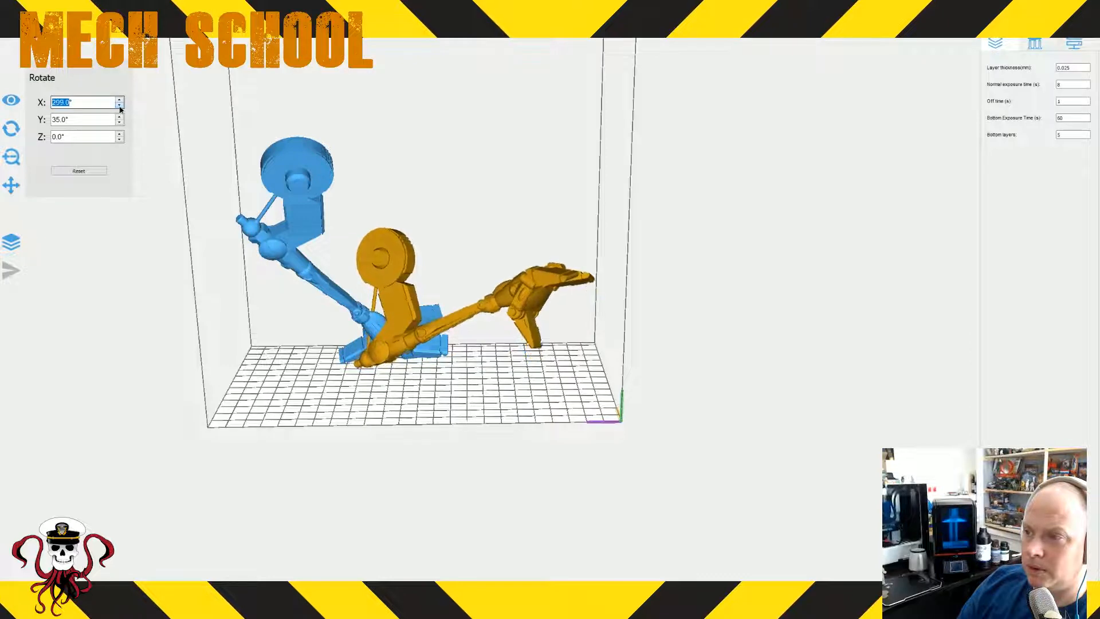
{"action": "left_click", "coordinate": [121, 109]}
{"action": "left_click", "coordinate": [121, 109]}
{"action": "left_click", "coordinate": [120, 108]}
{"action": "left_click", "coordinate": [120, 108]}
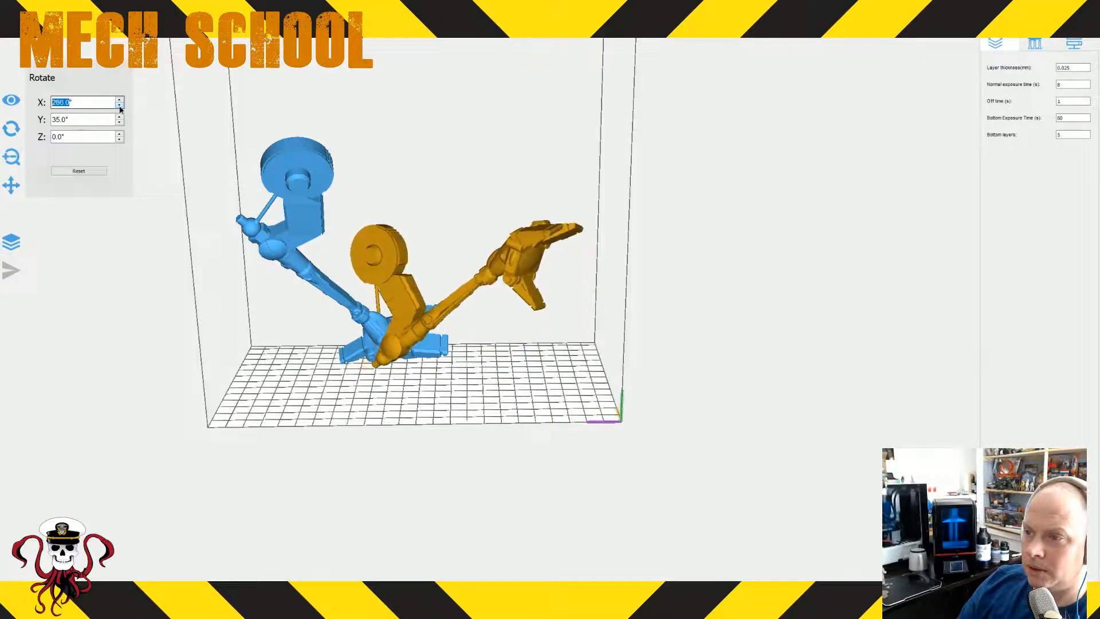
{"action": "left_click", "coordinate": [120, 108]}
{"action": "mouse_move", "coordinate": [386, 274]}
{"action": "left_mouse_down"}
{"action": "mouse_move", "coordinate": [411, 298]}
{"action": "mouse_move", "coordinate": [404, 282]}
{"action": "left_mouse_up"}
- Turn the left leg to a Z rotation of 180°, then increase it to 229° so it runs alongside the right leg
{"action": "left_click_drag", "start_coordinate": [601, 415], "coordinate": [542, 490]}
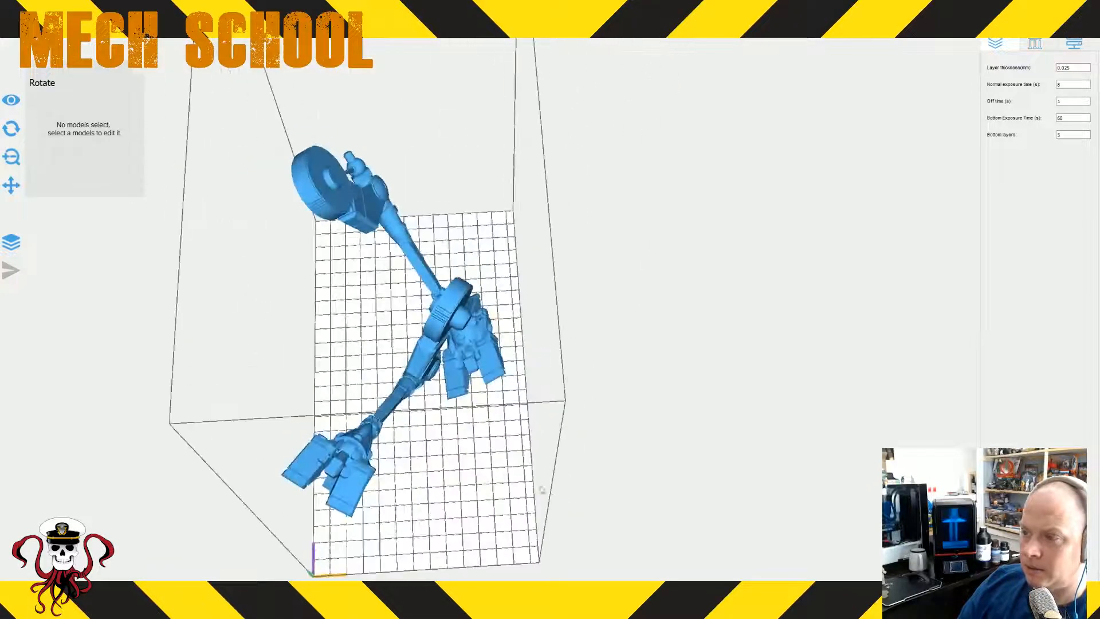
{"action": "left_click", "coordinate": [362, 429]}
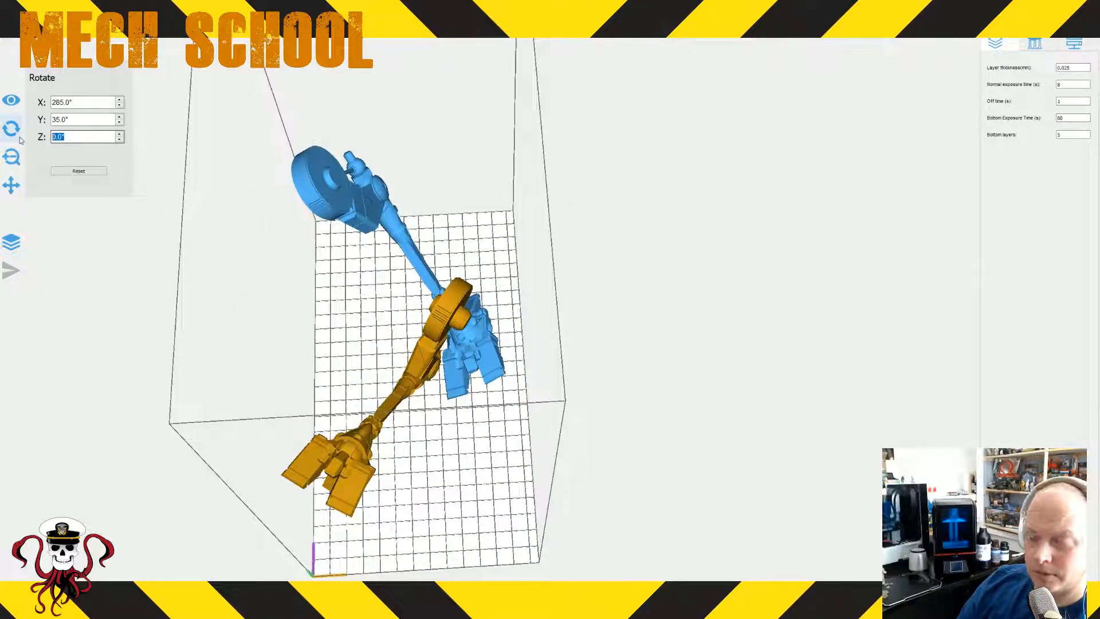
{"action": "type", "text": "180"}
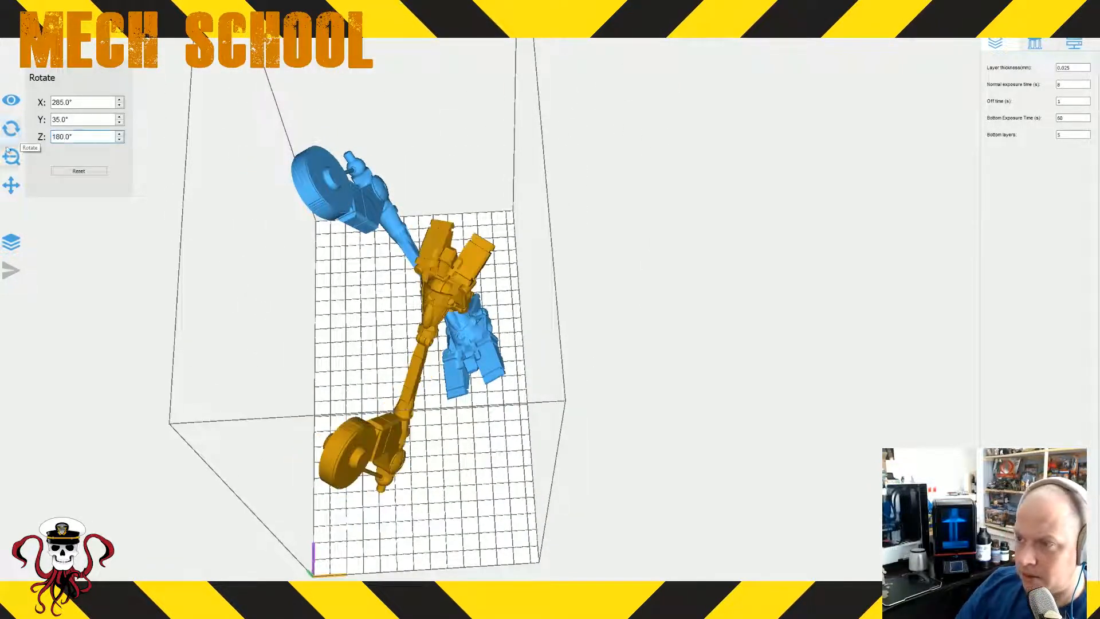
{"action": "left_click", "coordinate": [119, 134]}
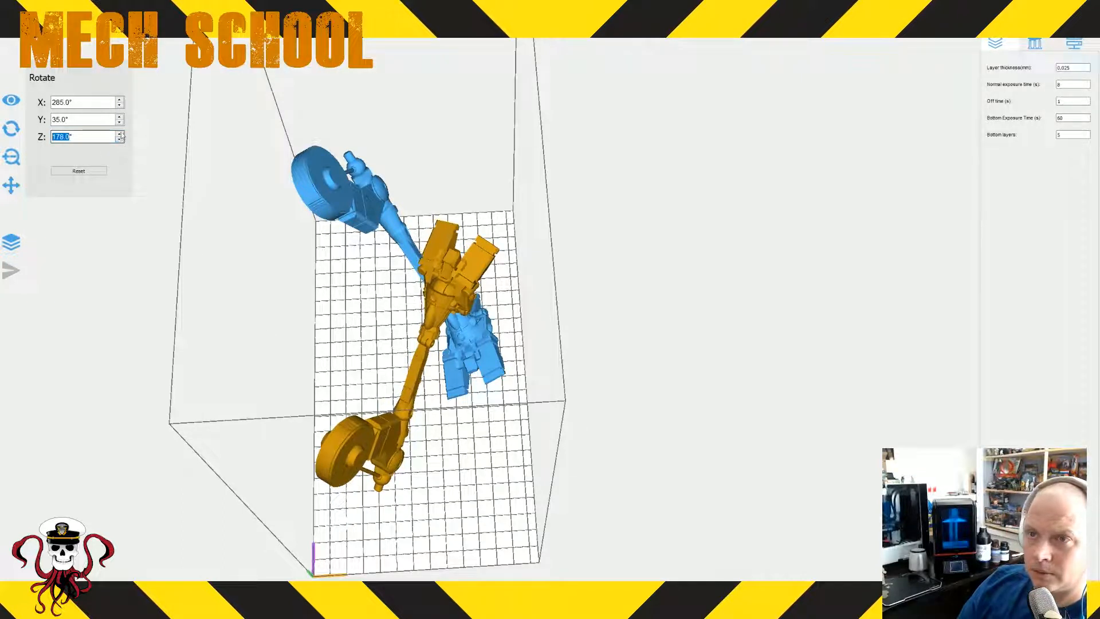
{"action": "left_click", "coordinate": [121, 134]}
{"action": "left_click", "coordinate": [121, 135]}
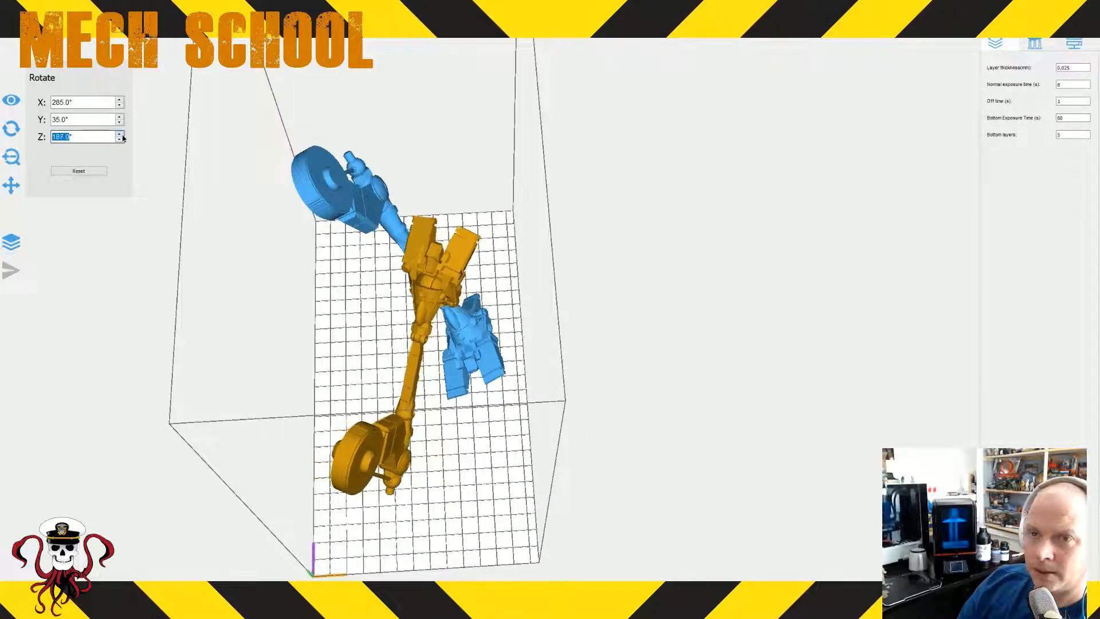
{"action": "left_click_drag", "start_coordinate": [122, 135], "coordinate": [122, 136]}
{"action": "left_click_drag", "start_coordinate": [424, 447], "coordinate": [441, 463]}
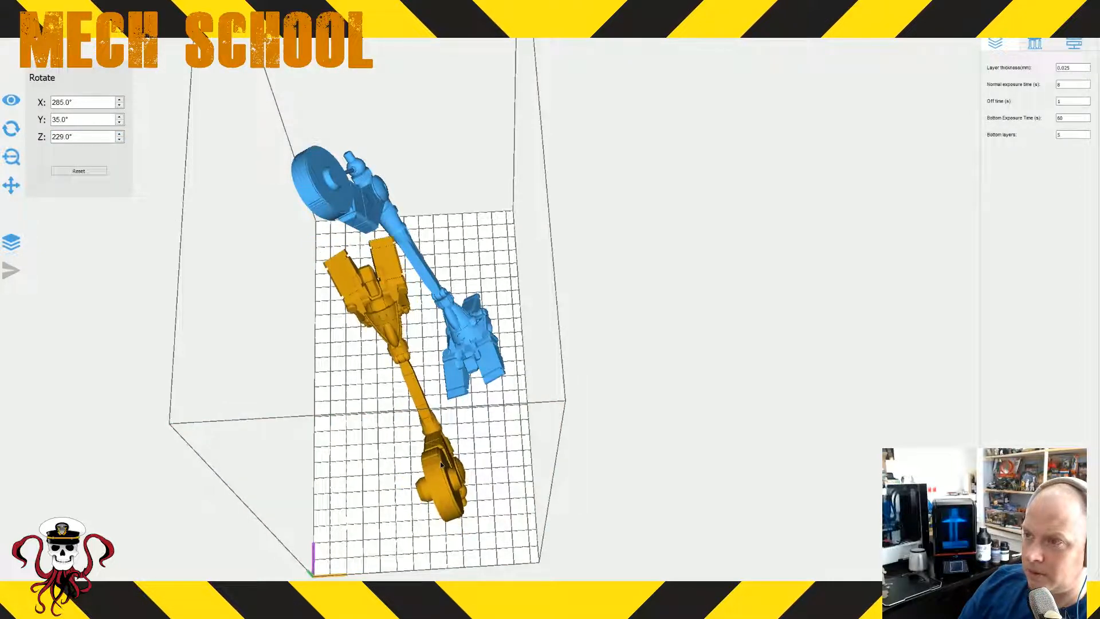
- Increase the left leg's Z rotation to 246°
{"action": "left_click_drag", "start_coordinate": [287, 440], "coordinate": [373, 467]}
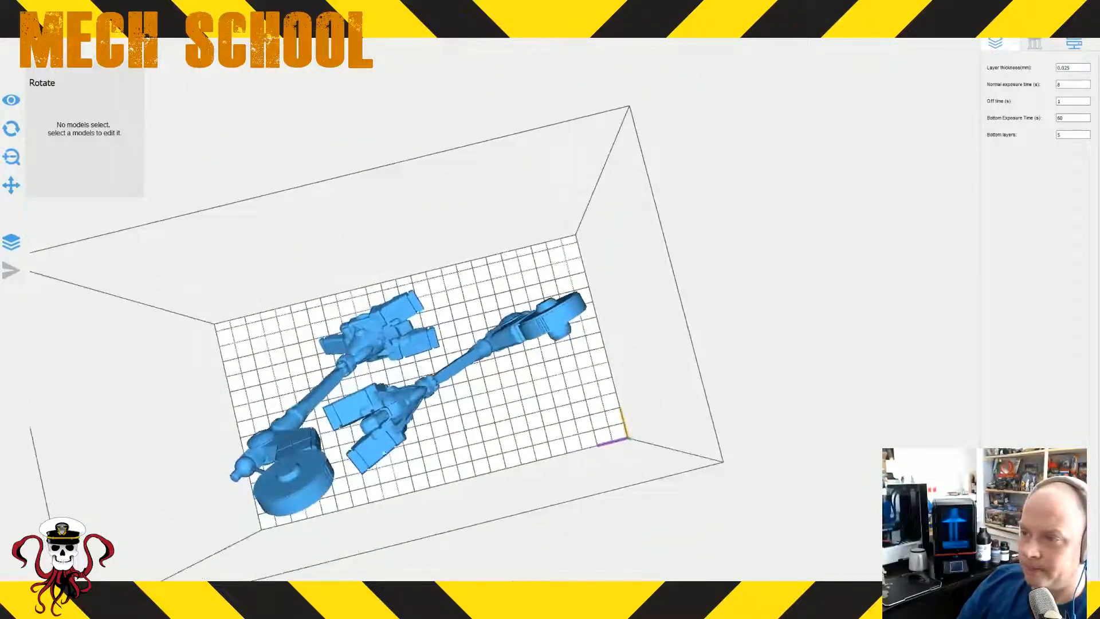
{"action": "left_click", "coordinate": [496, 348]}
{"action": "left_click", "coordinate": [119, 135]}
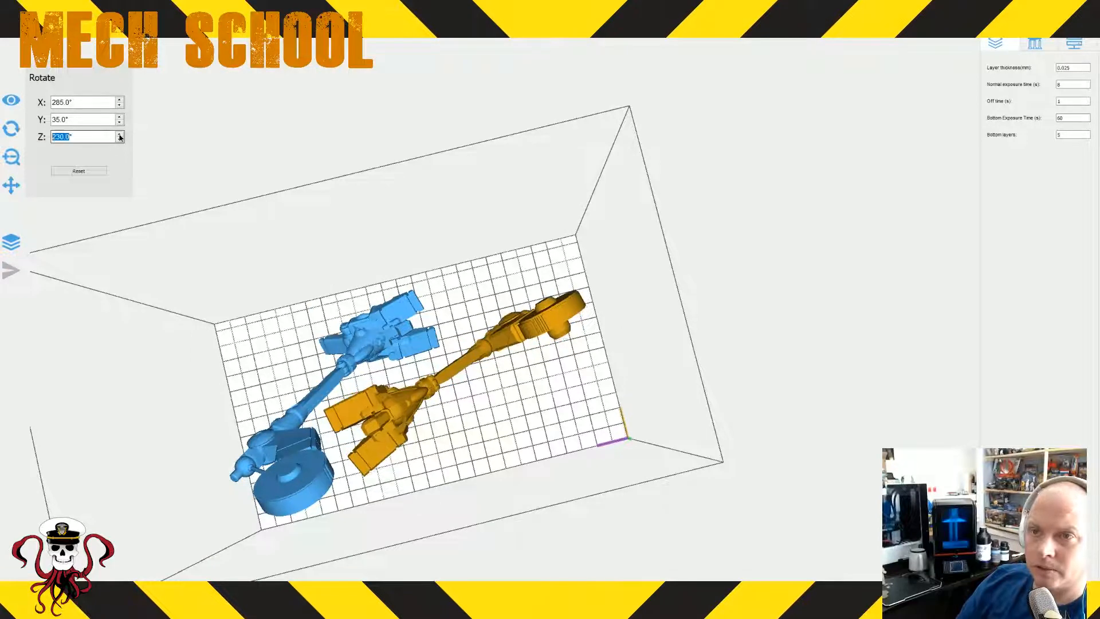
{"action": "left_click", "coordinate": [120, 135]}
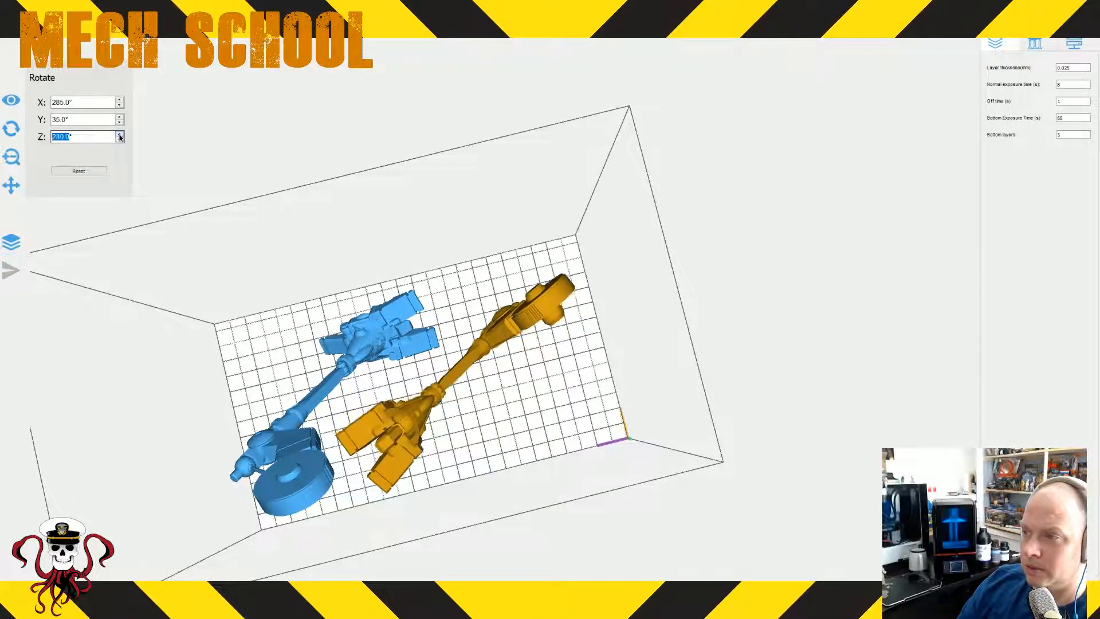
{"action": "left_click", "coordinate": [120, 136]}
{"action": "left_click", "coordinate": [119, 136]}
{"action": "left_click", "coordinate": [120, 136]}
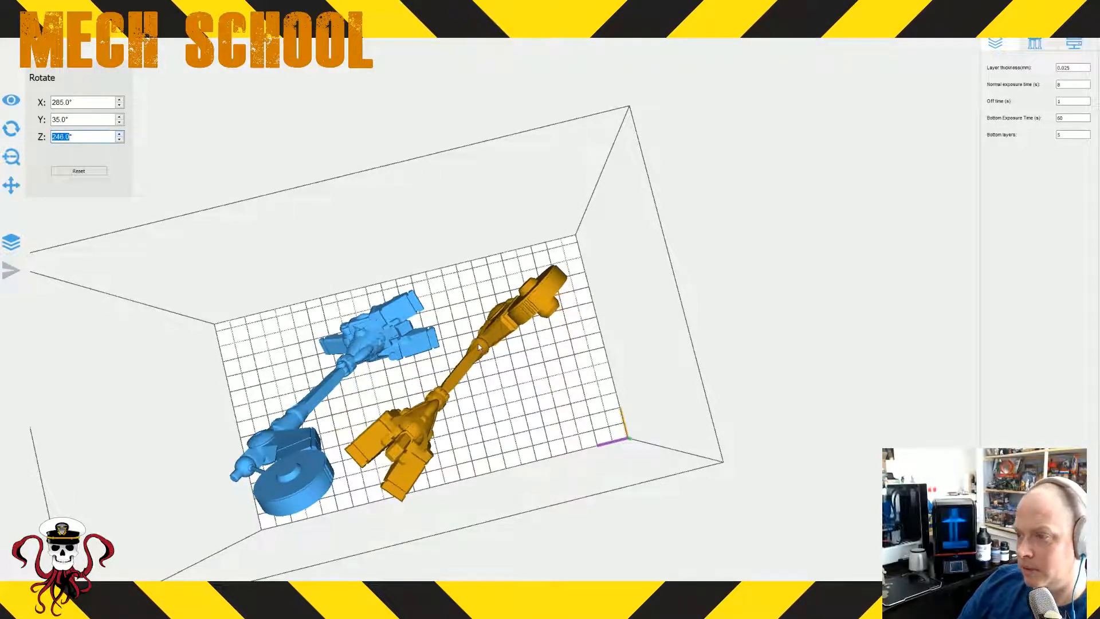
{"action": "left_click_drag", "start_coordinate": [560, 400], "coordinate": [476, 346]}
{"action": "left_click", "coordinate": [476, 388]}
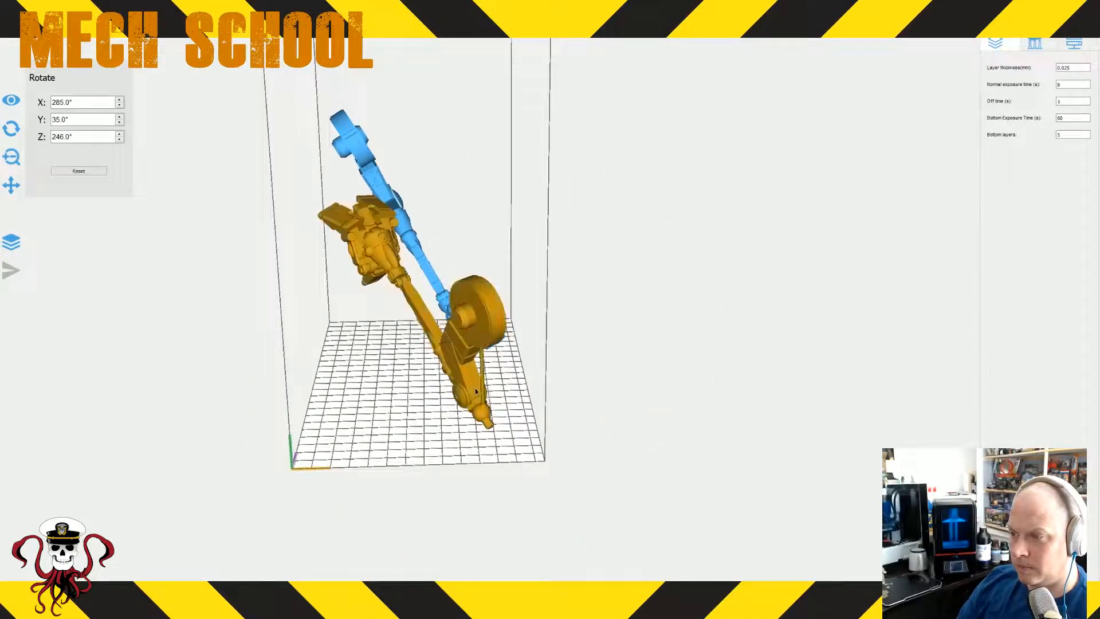
- Increase the left leg's Y rotation to 52°
{"action": "left_click", "coordinate": [439, 431]}
{"action": "left_click_drag", "start_coordinate": [420, 432], "coordinate": [535, 421]}
{"action": "left_click", "coordinate": [446, 275]}
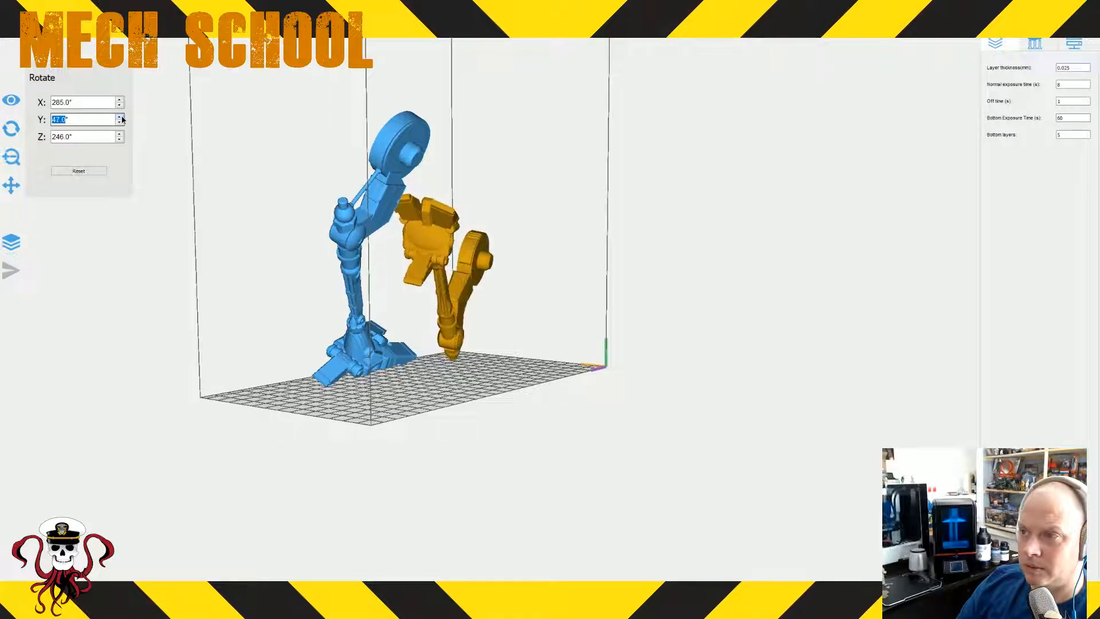
- Set the left leg's Z rotation to 261° to clear its foot from the right leg's foot
{"action": "left_click_drag", "start_coordinate": [318, 332], "coordinate": [378, 476]}
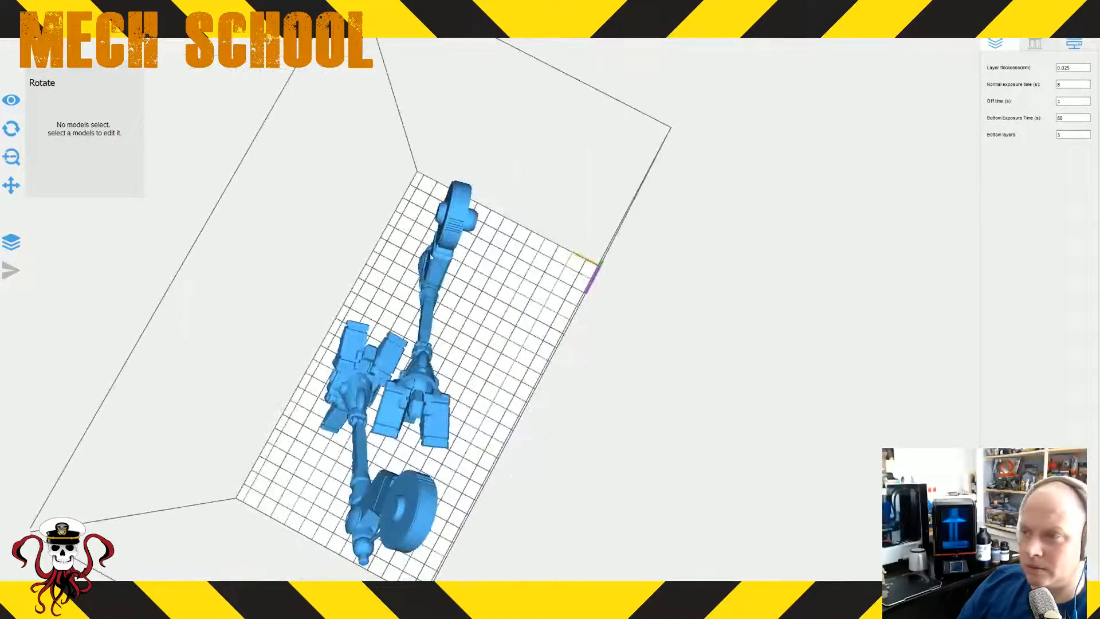
{"action": "left_click", "coordinate": [432, 257]}
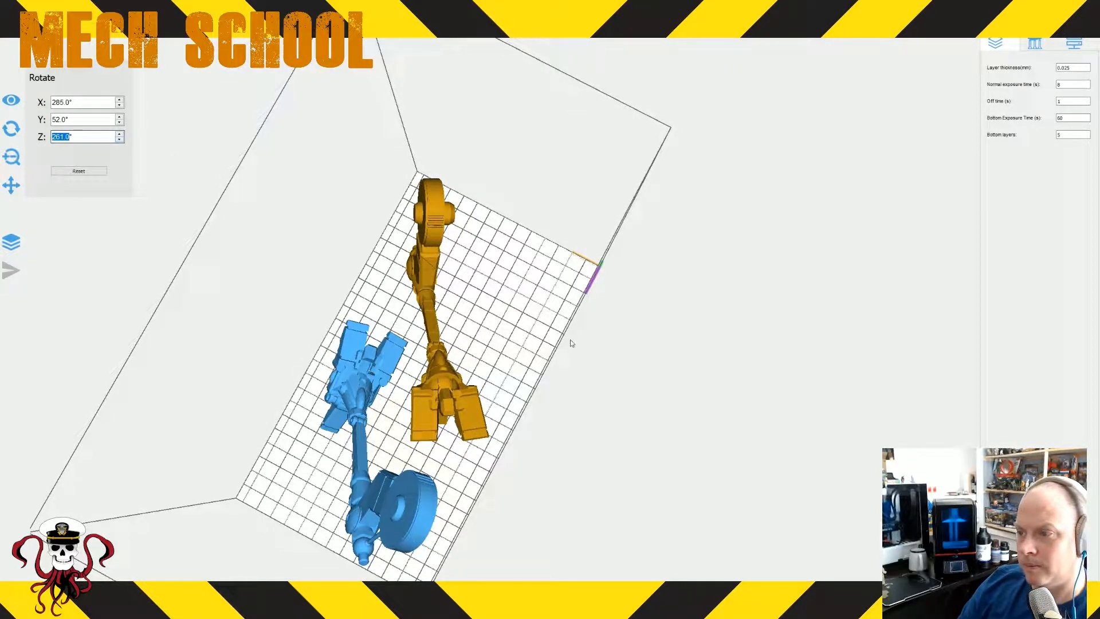
{"action": "left_click_drag", "start_coordinate": [570, 343], "coordinate": [527, 304]}
- Generate automatic platform supports for the right leg with the Medium support preset
{"action": "left_click", "coordinate": [298, 264]}
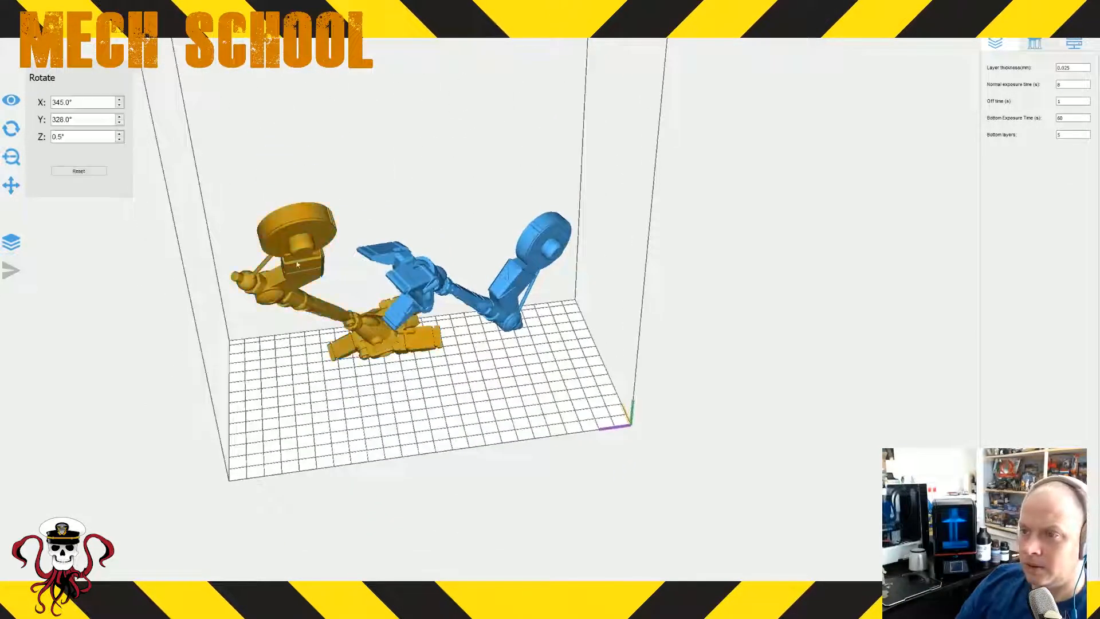
{"action": "left_click", "coordinate": [1035, 44]}
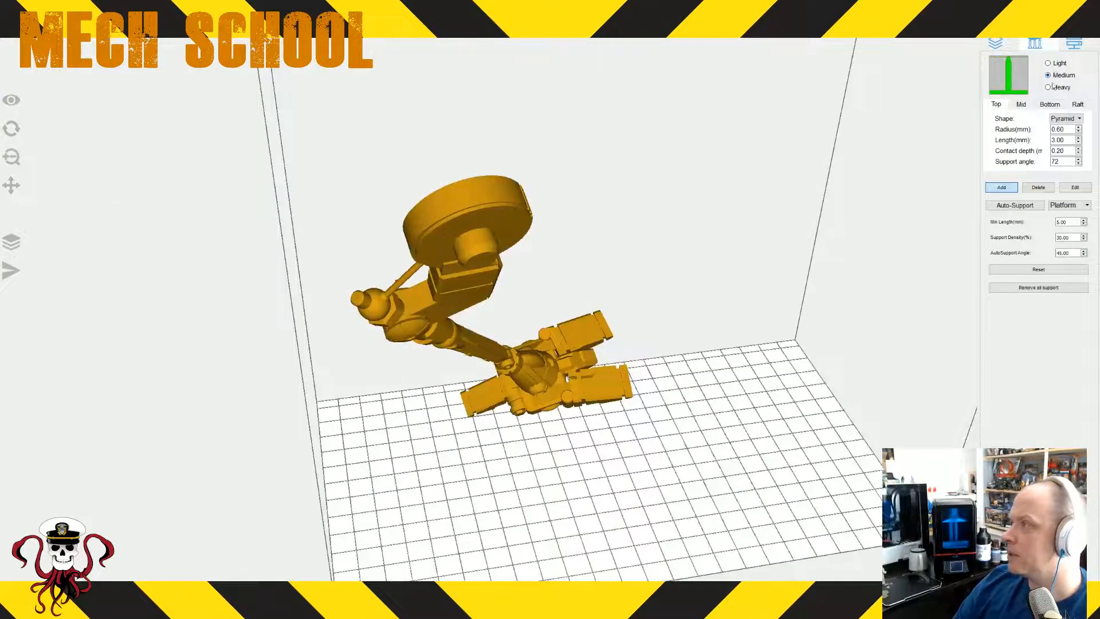
{"action": "left_click", "coordinate": [1022, 206]}
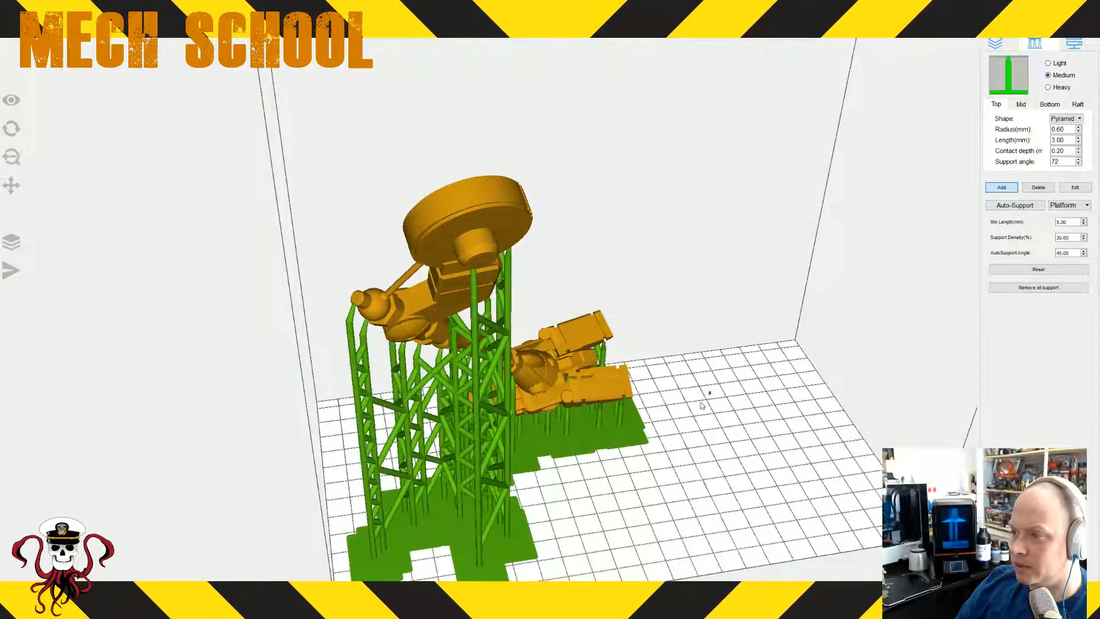
- Examine the generated supports from several sides, checking the thigh, knee, wheel and underside of the foot
{"action": "left_click_drag", "start_coordinate": [664, 422], "coordinate": [855, 400]}
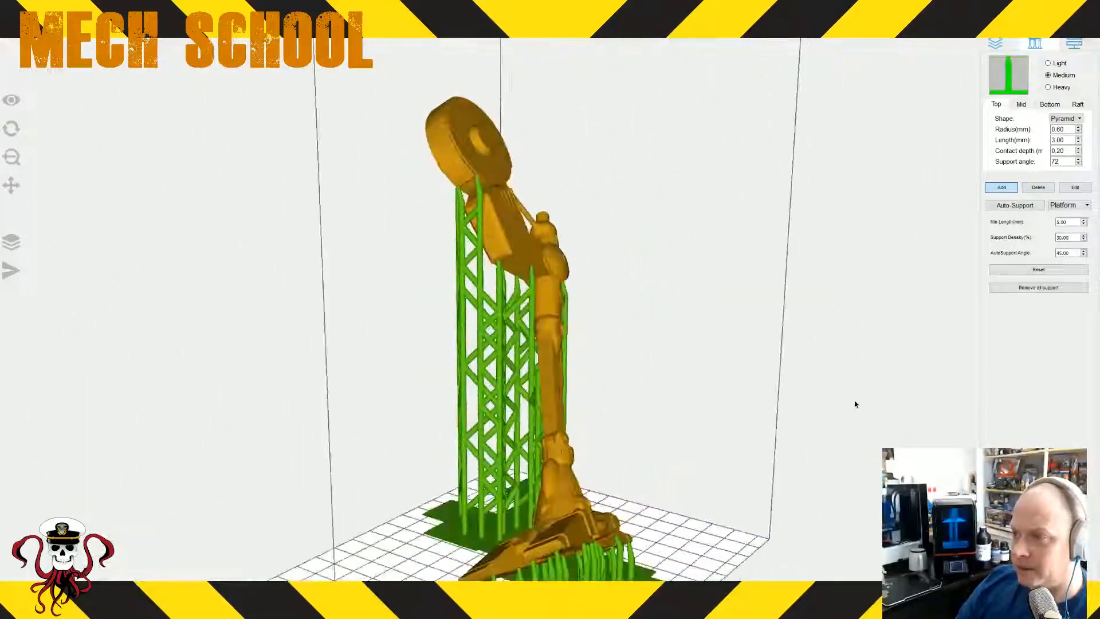
{"action": "scroll", "coordinate": [724, 410], "scroll_direction": "up", "scroll_amount": 5}
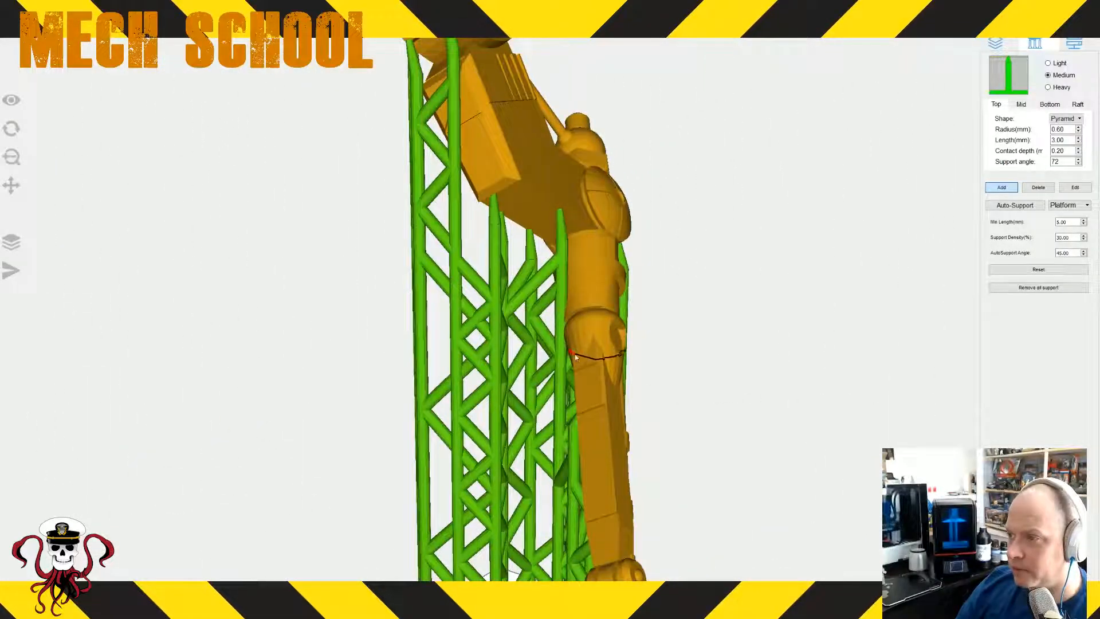
{"action": "left_click_drag", "start_coordinate": [576, 356], "coordinate": [575, 409]}
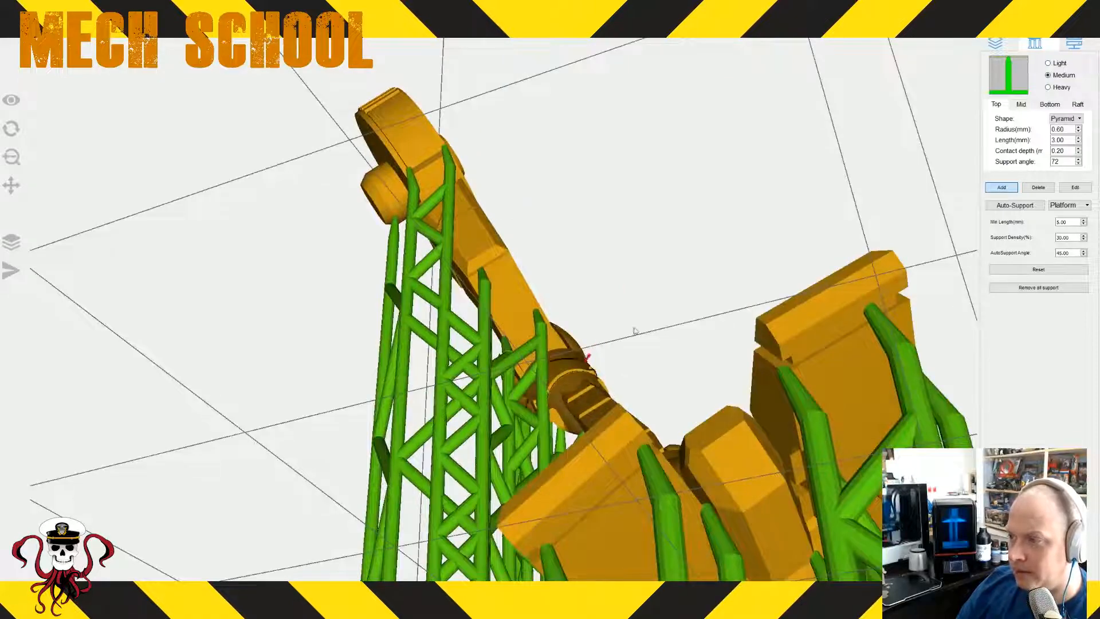
{"action": "left_click_drag", "start_coordinate": [635, 330], "coordinate": [605, 365]}
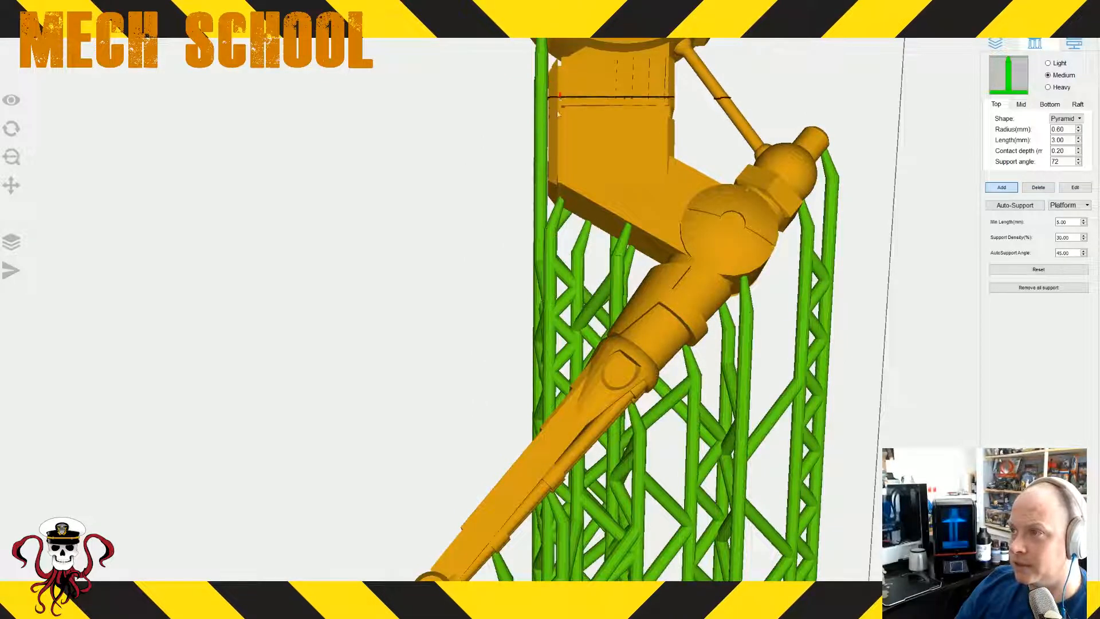
{"action": "left_click_drag", "start_coordinate": [771, 358], "coordinate": [805, 411]}
{"action": "scroll", "coordinate": [759, 460], "scroll_direction": "down", "scroll_amount": 5}
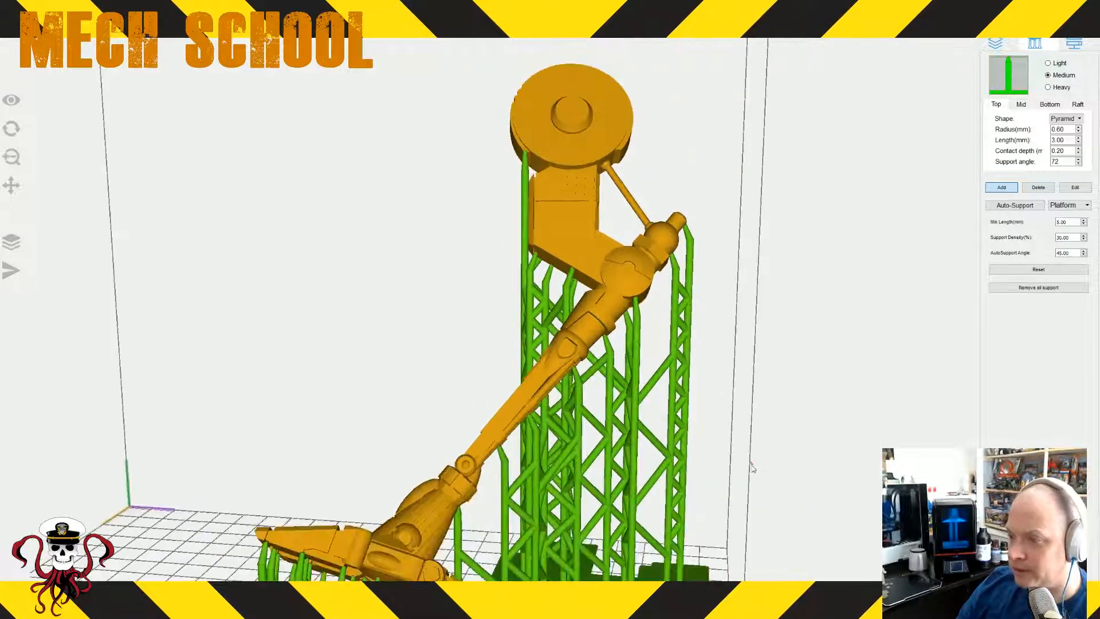
{"action": "right_click_drag", "start_coordinate": [657, 533], "coordinate": [664, 528]}
{"action": "left_click_drag", "start_coordinate": [665, 528], "coordinate": [676, 521]}
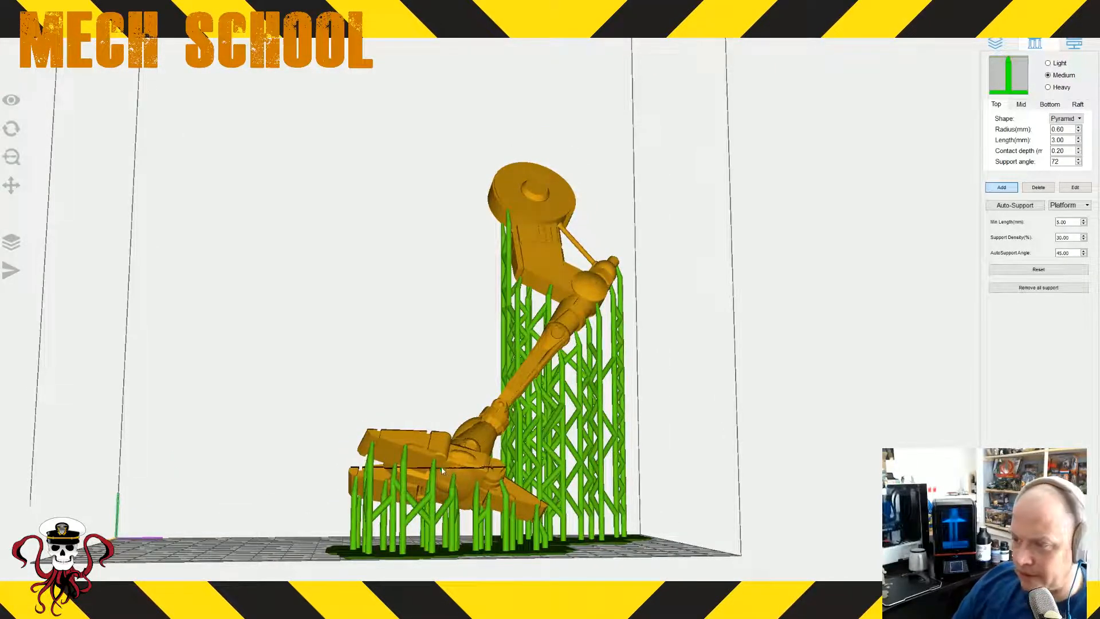
{"action": "left_click_drag", "start_coordinate": [682, 535], "coordinate": [686, 563]}
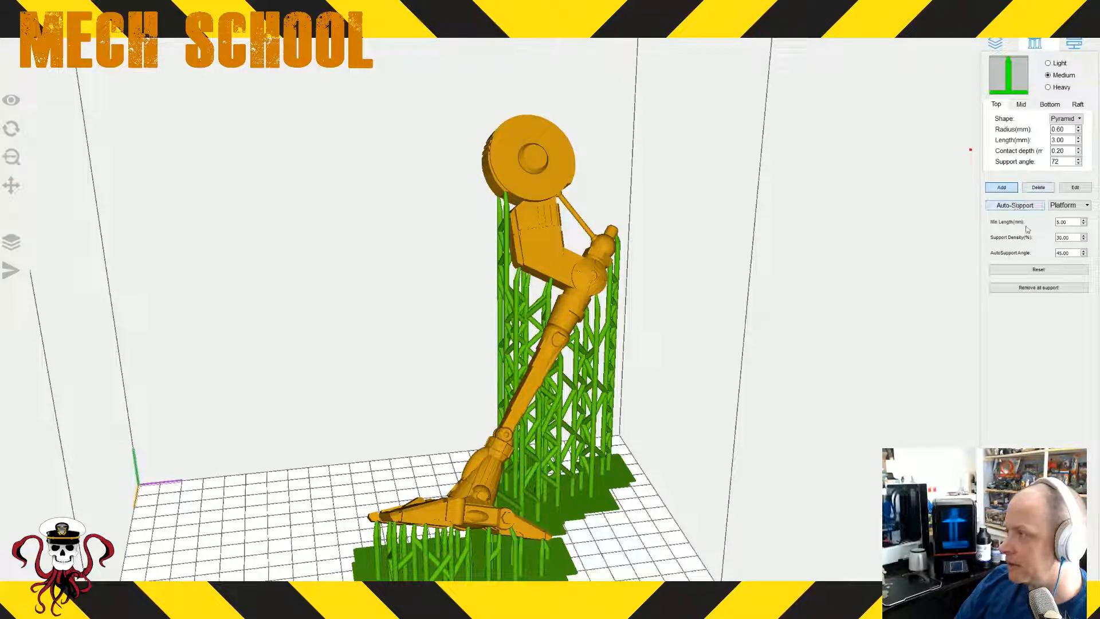
- Remove all supports from the right leg and choose the Heavy support preset
{"action": "left_click", "coordinate": [1050, 287]}
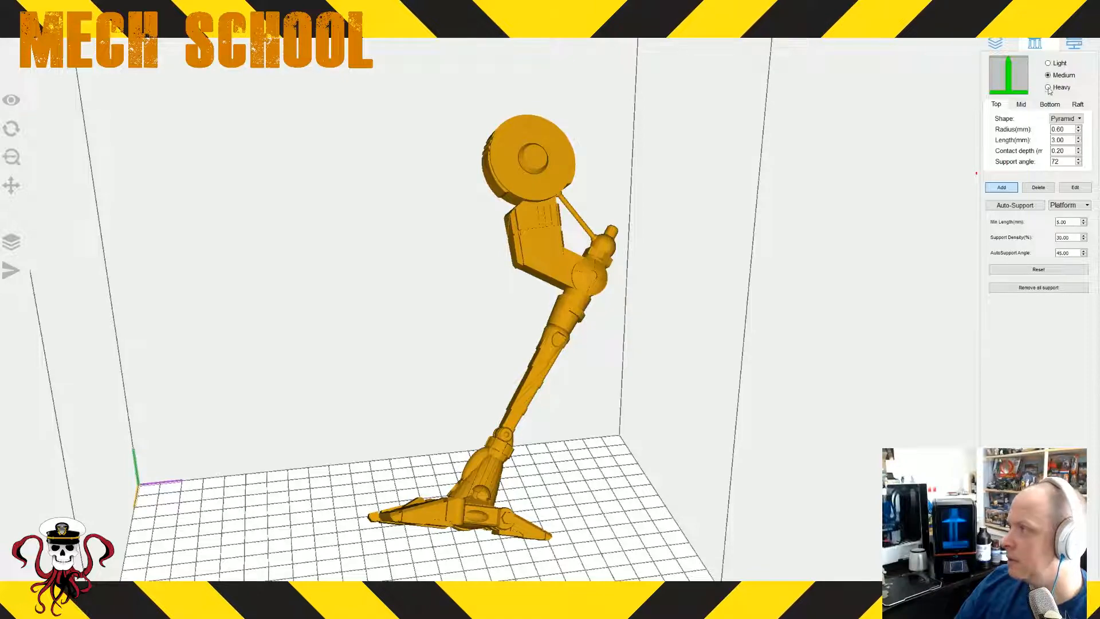
{"action": "left_click_drag", "start_coordinate": [694, 353], "coordinate": [668, 370]}
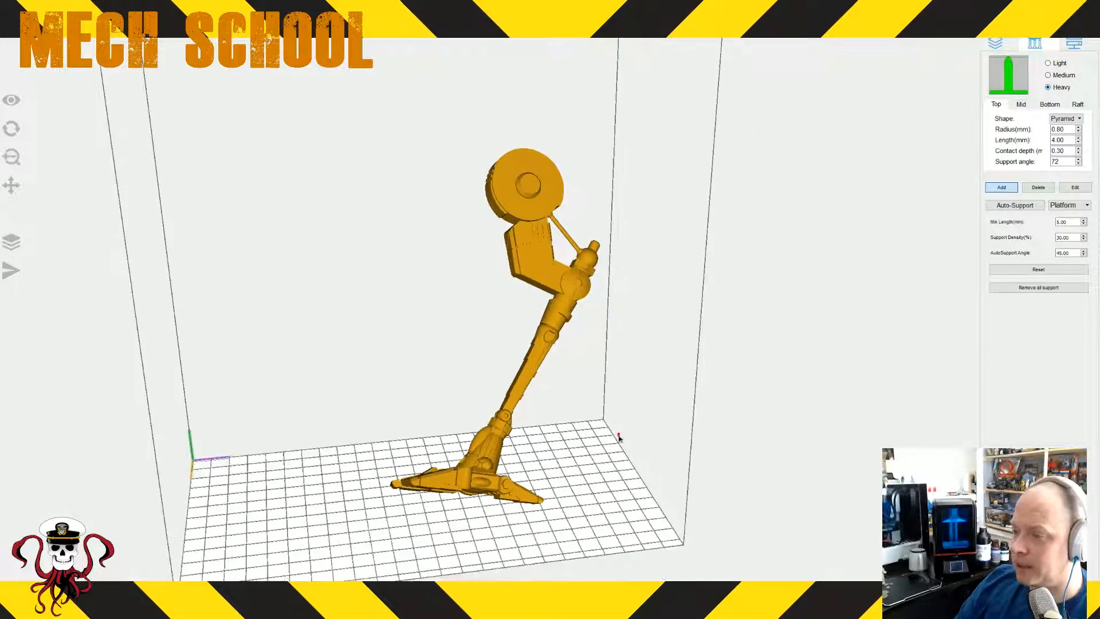
- Place a single heavy support by hand on the underside of the right leg's foot near its centre
{"action": "left_click_drag", "start_coordinate": [619, 438], "coordinate": [647, 409]}
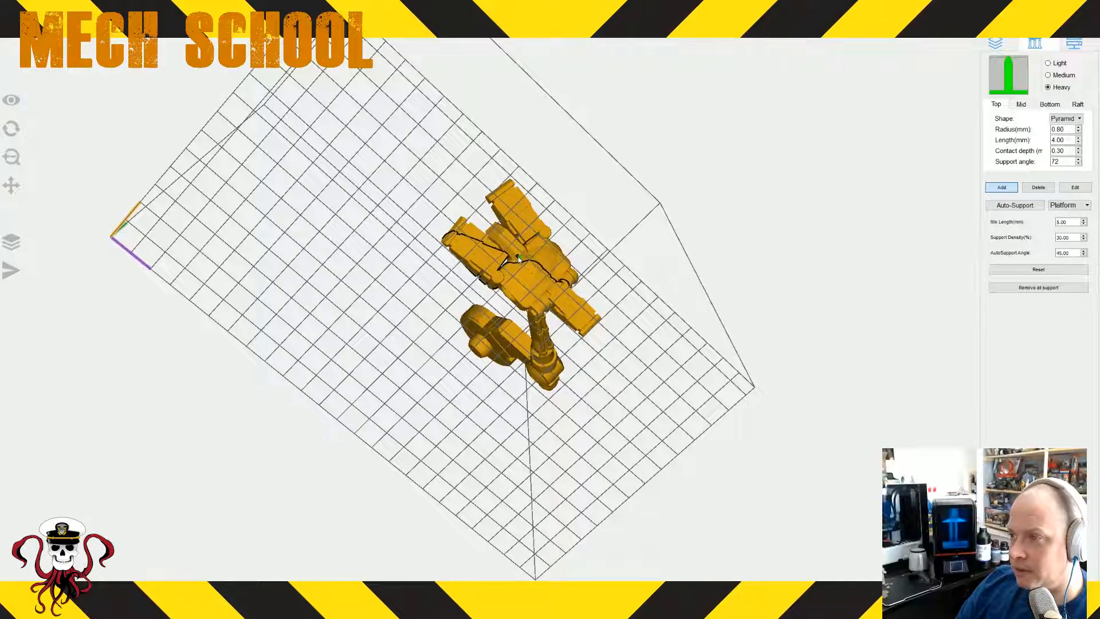
{"action": "left_click", "coordinate": [518, 258]}
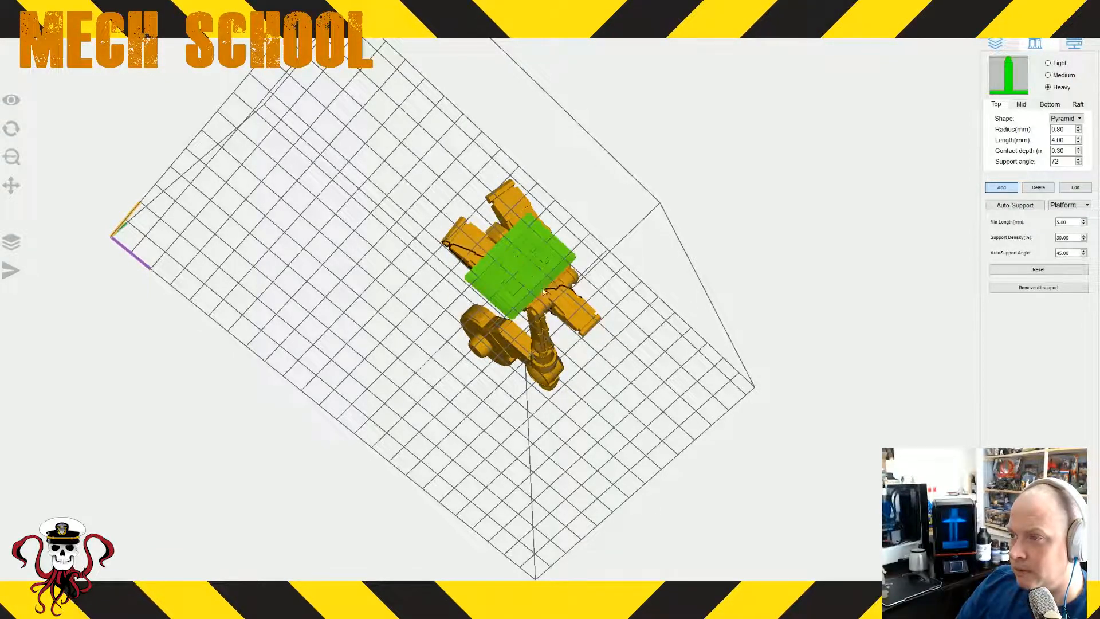
{"action": "left_click_drag", "start_coordinate": [518, 259], "coordinate": [562, 348]}
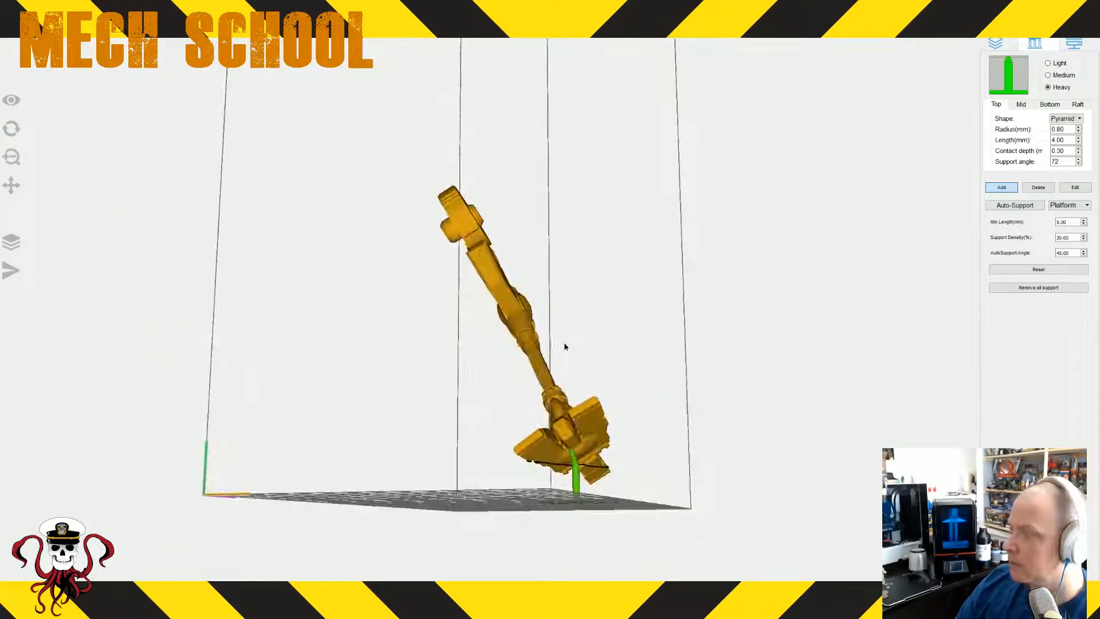
- Place heavy supports under the two front toes and the rear toe of the right leg's foot
{"action": "right_click_drag", "start_coordinate": [565, 344], "coordinate": [575, 257]}
{"action": "scroll", "coordinate": [565, 299], "scroll_direction": "up", "scroll_amount": 4}
{"action": "left_click", "coordinate": [508, 221]}
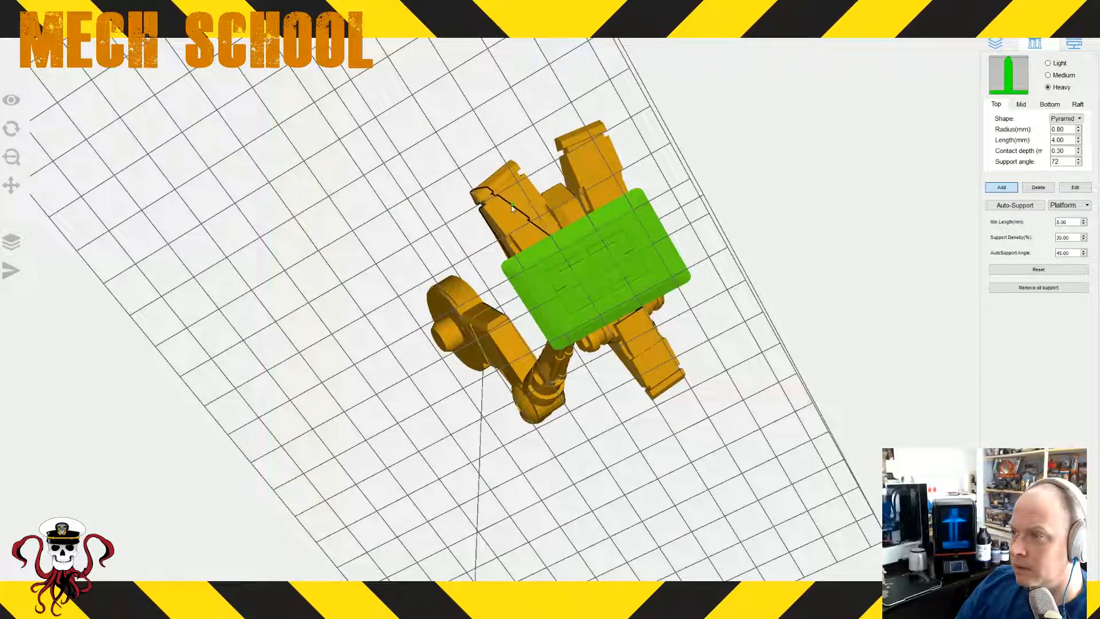
{"action": "left_click", "coordinate": [512, 206]}
{"action": "left_click", "coordinate": [590, 161]}
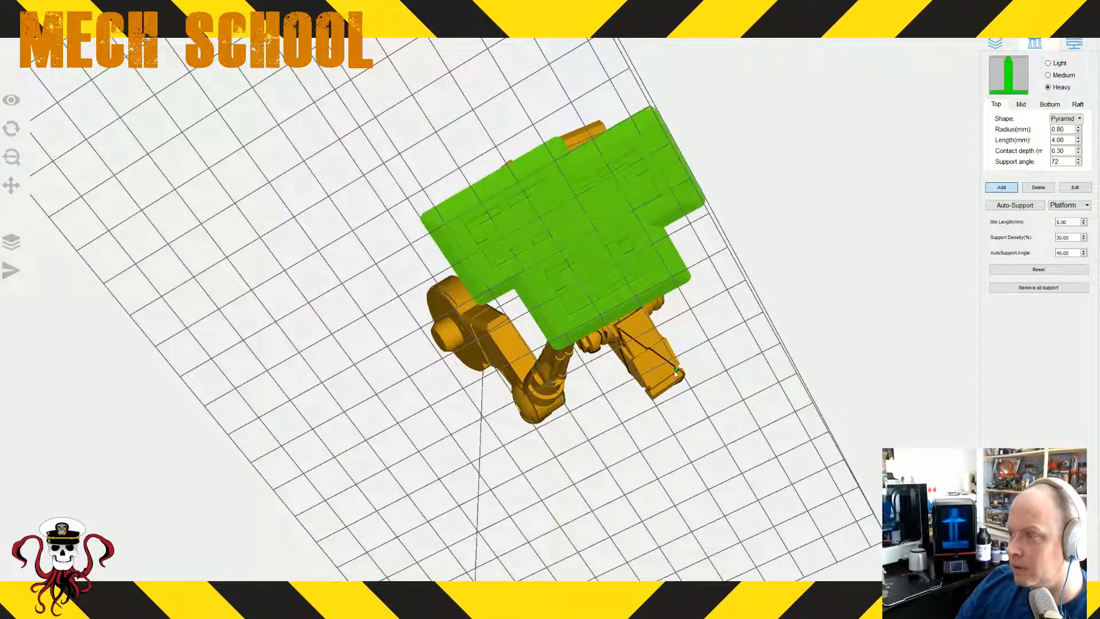
{"action": "left_click", "coordinate": [653, 366]}
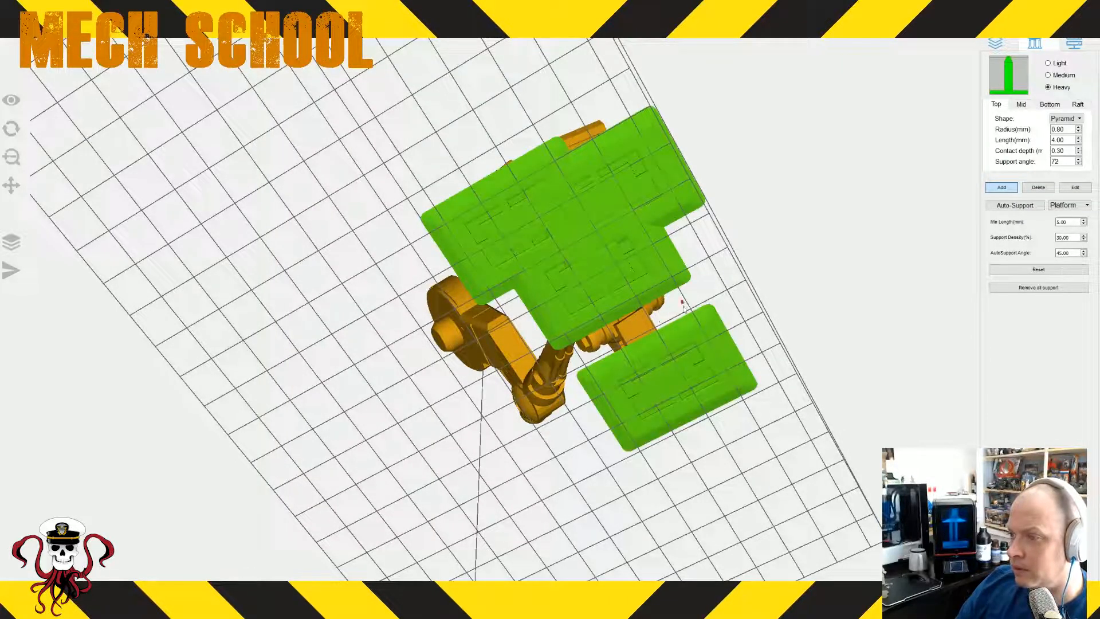
{"action": "left_click_drag", "start_coordinate": [683, 306], "coordinate": [781, 316]}
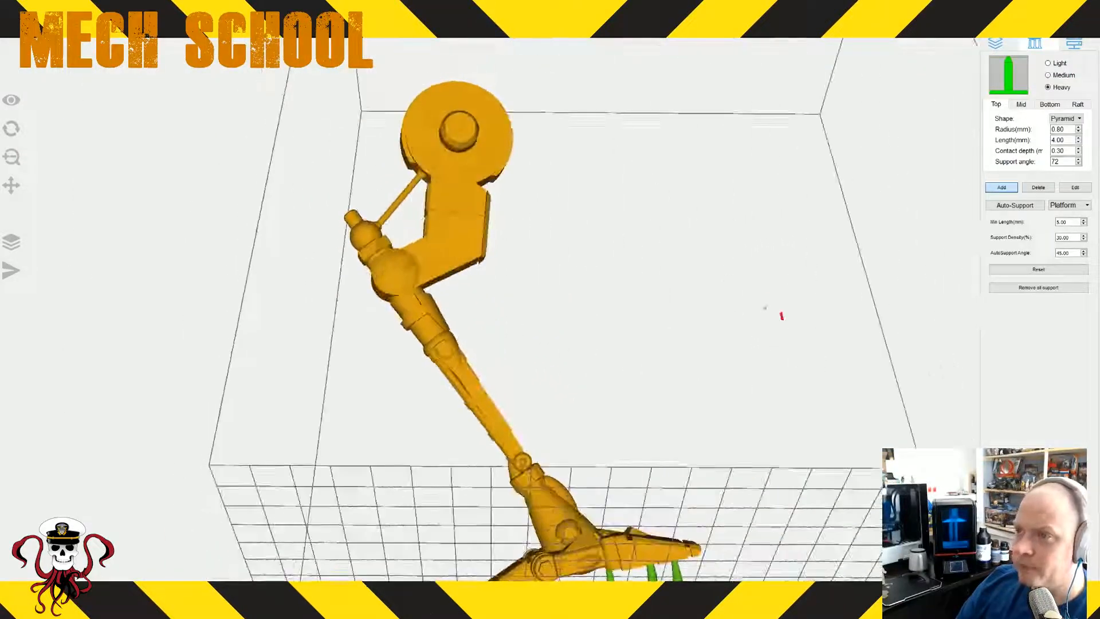
- Place heavy supports under the right leg's wheel hub, the ball joint behind the knee, the knee joint and the lower thigh edge
{"action": "left_click", "coordinate": [459, 148]}
{"action": "left_click_drag", "start_coordinate": [516, 192], "coordinate": [599, 294]}
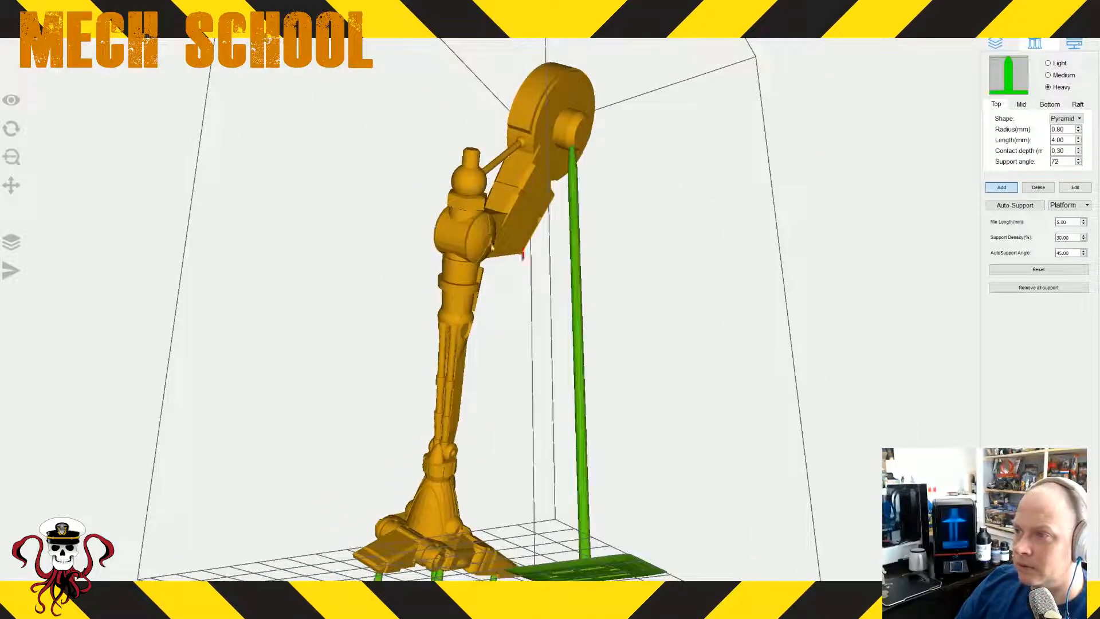
{"action": "left_click", "coordinate": [479, 187]}
{"action": "left_click_drag", "start_coordinate": [659, 367], "coordinate": [511, 359]}
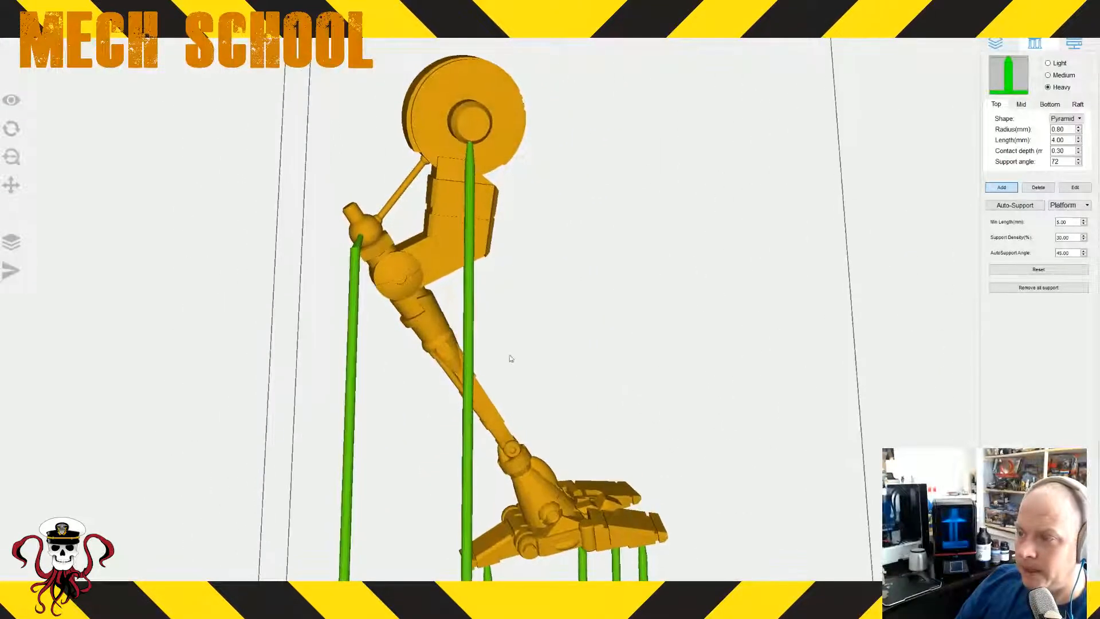
{"action": "left_click", "coordinate": [399, 296]}
{"action": "left_click_drag", "start_coordinate": [527, 325], "coordinate": [484, 276]}
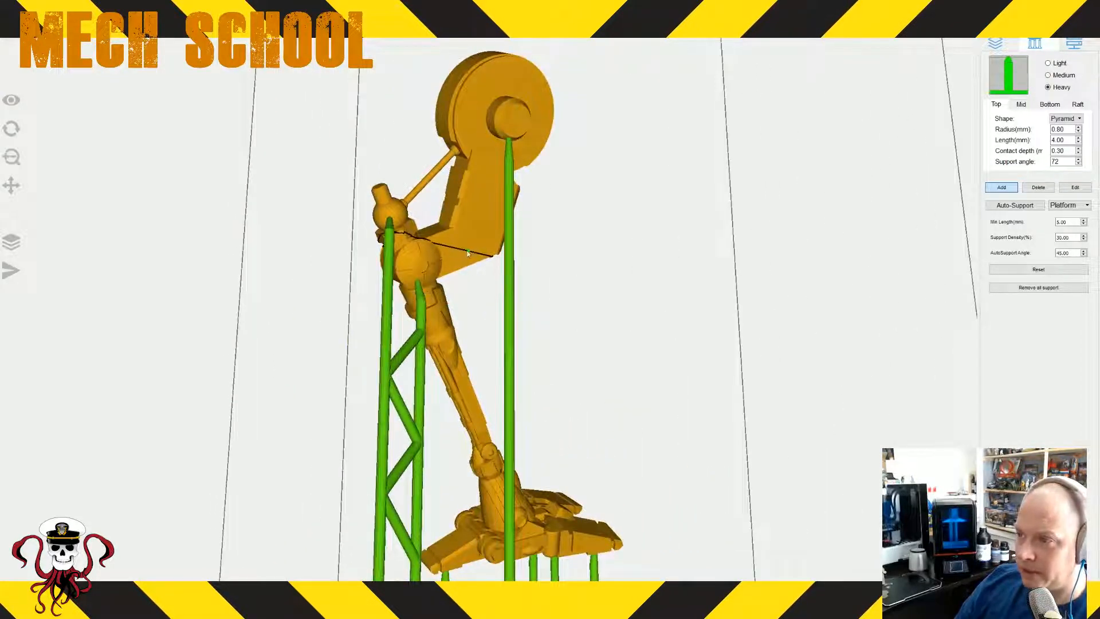
{"action": "left_click_drag", "start_coordinate": [613, 315], "coordinate": [791, 302]}
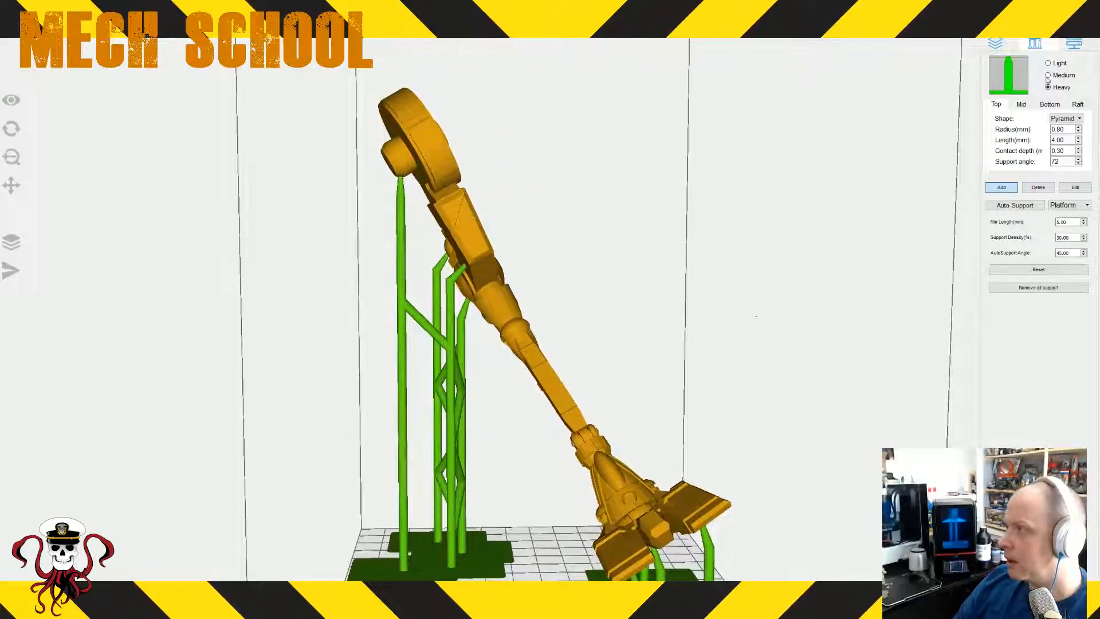
- Choose the Medium support preset and place supports across the right foot's underside: toe undersides, side edge, ankle end and sole centre
{"action": "left_click_drag", "start_coordinate": [775, 362], "coordinate": [742, 285]}
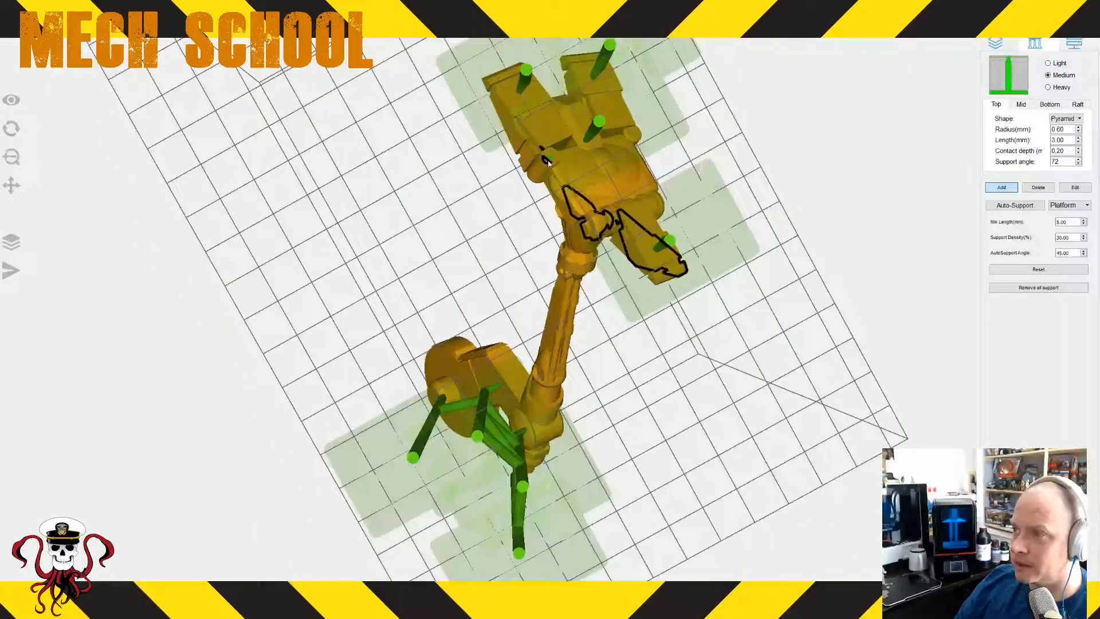
{"action": "left_click", "coordinate": [546, 162]}
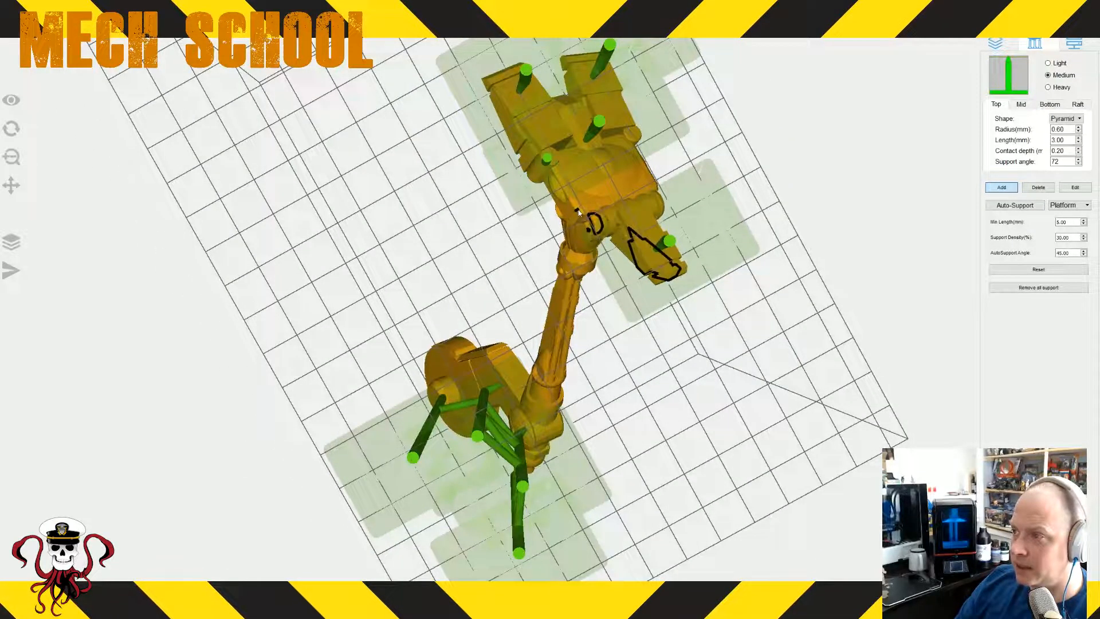
{"action": "left_click", "coordinate": [579, 210]}
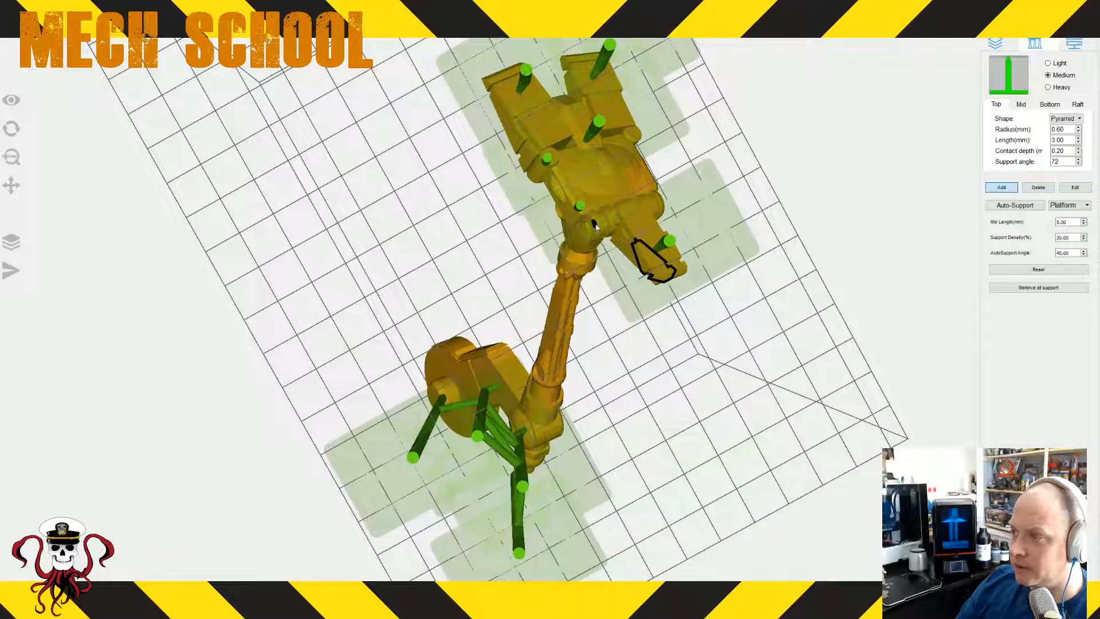
{"action": "left_click", "coordinate": [596, 224]}
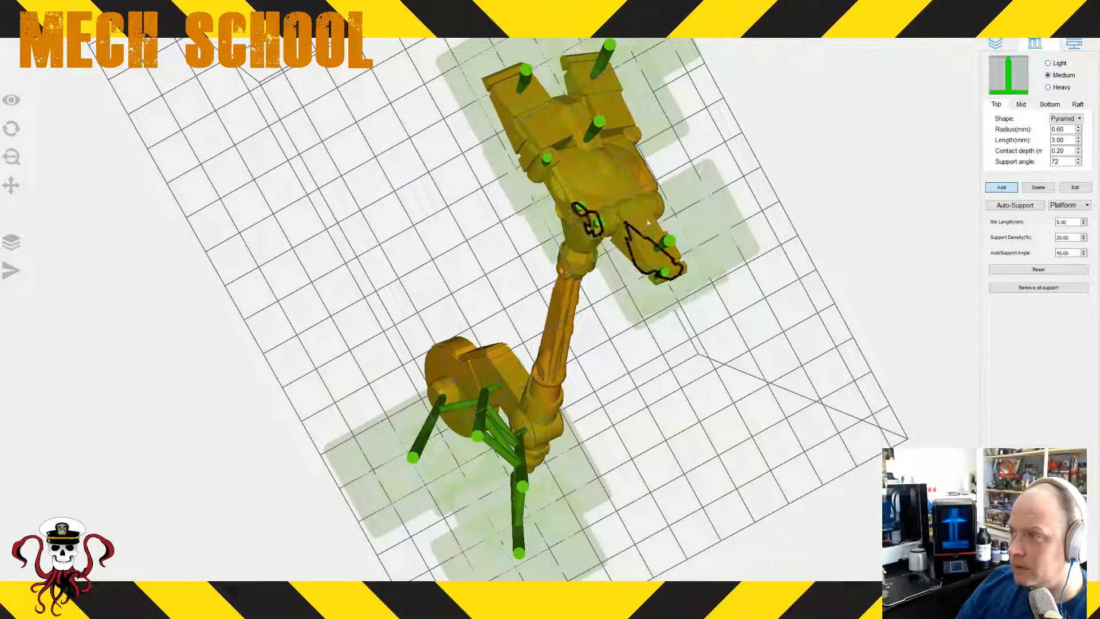
{"action": "left_click", "coordinate": [513, 116]}
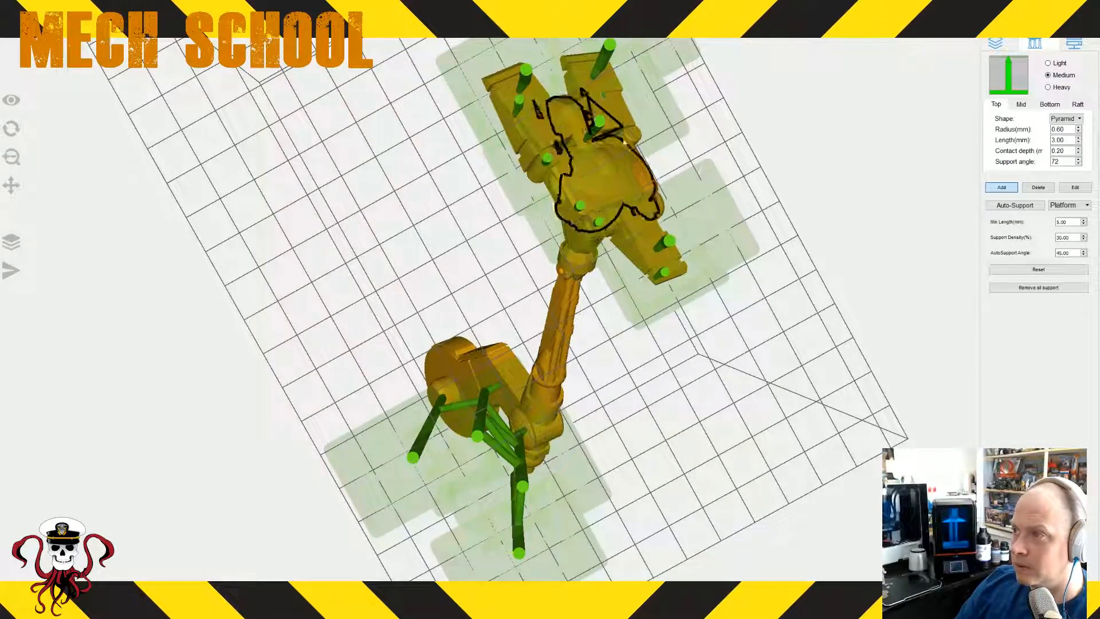
{"action": "left_click", "coordinate": [608, 167]}
{"action": "mouse_move", "coordinate": [715, 247]}
{"action": "right_mouse_down"}
{"action": "mouse_move", "coordinate": [665, 320]}
{"action": "mouse_move", "coordinate": [684, 303]}
{"action": "mouse_move", "coordinate": [698, 246]}
{"action": "right_mouse_up"}
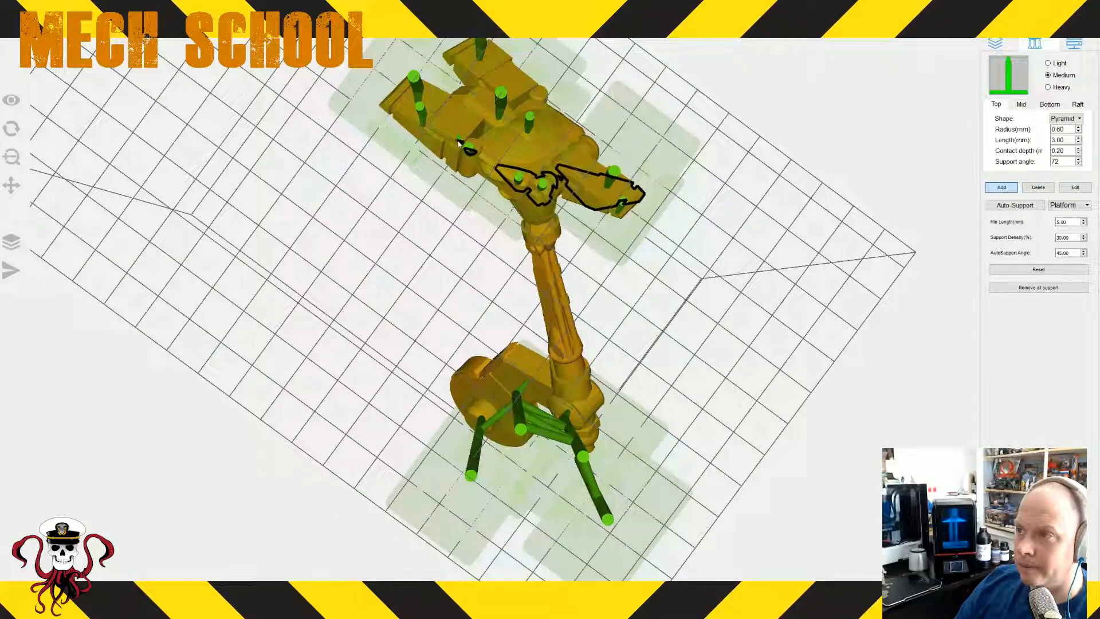
{"action": "left_click", "coordinate": [453, 135]}
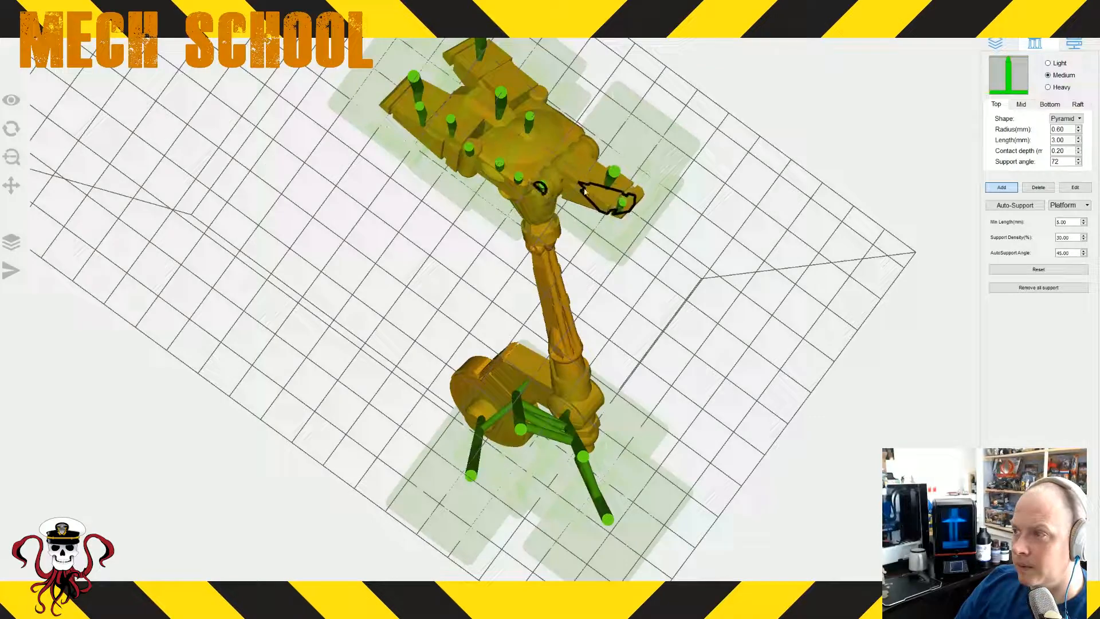
- Place medium supports under the right leg's ankle and along the underside of the shin up to the collar below the knee
{"action": "right_click_drag", "start_coordinate": [683, 257], "coordinate": [649, 190]}
{"action": "left_click_drag", "start_coordinate": [642, 219], "coordinate": [670, 229]}
{"action": "left_click_drag", "start_coordinate": [656, 368], "coordinate": [633, 436]}
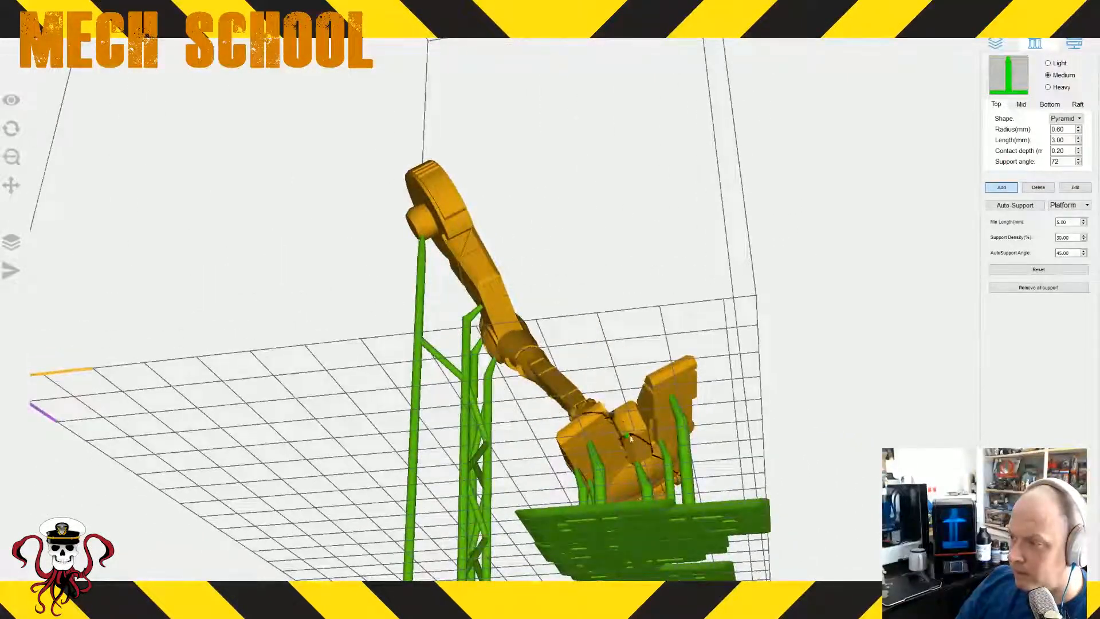
{"action": "left_click_drag", "start_coordinate": [630, 437], "coordinate": [785, 462]}
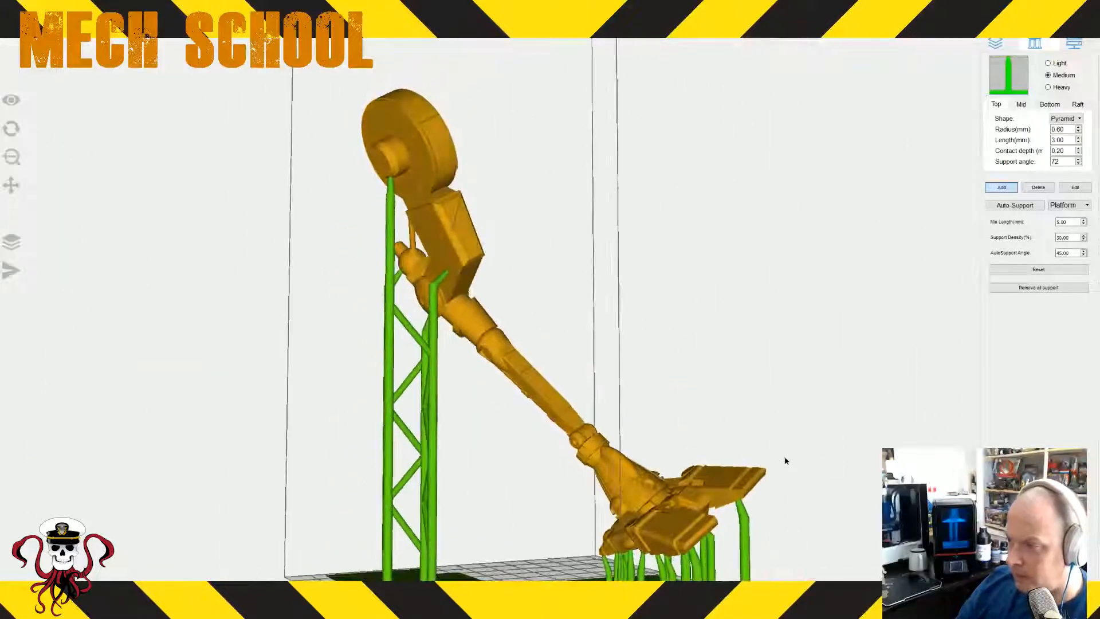
{"action": "left_click_drag", "start_coordinate": [659, 458], "coordinate": [550, 466]}
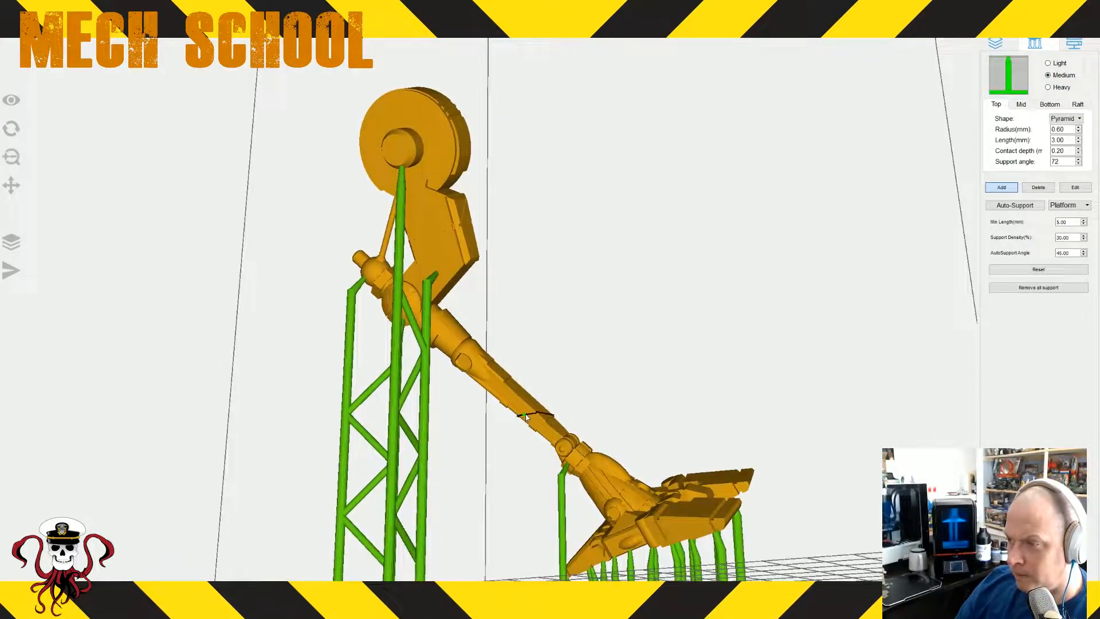
{"action": "left_click_drag", "start_coordinate": [522, 418], "coordinate": [483, 426]}
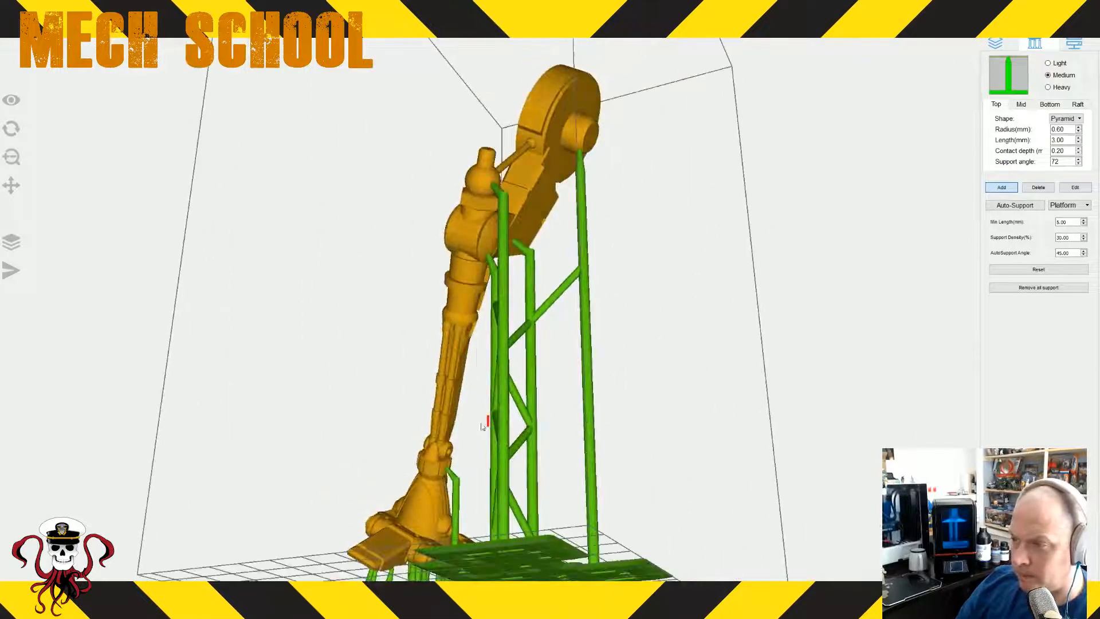
{"action": "left_click", "coordinate": [450, 387]}
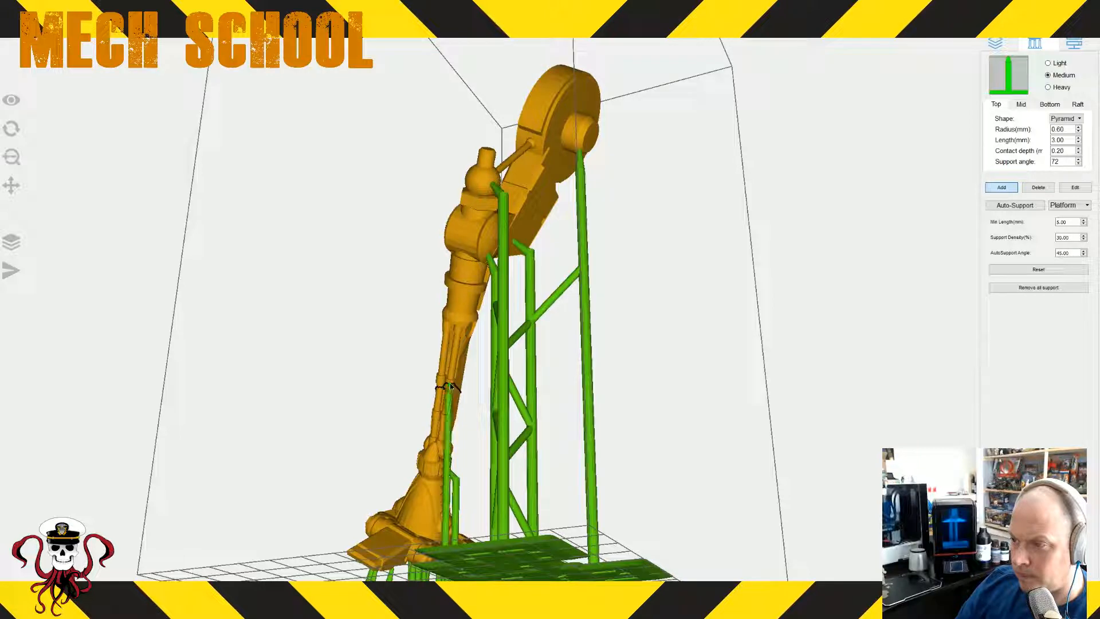
{"action": "left_click", "coordinate": [459, 331]}
{"action": "left_click", "coordinate": [468, 291]}
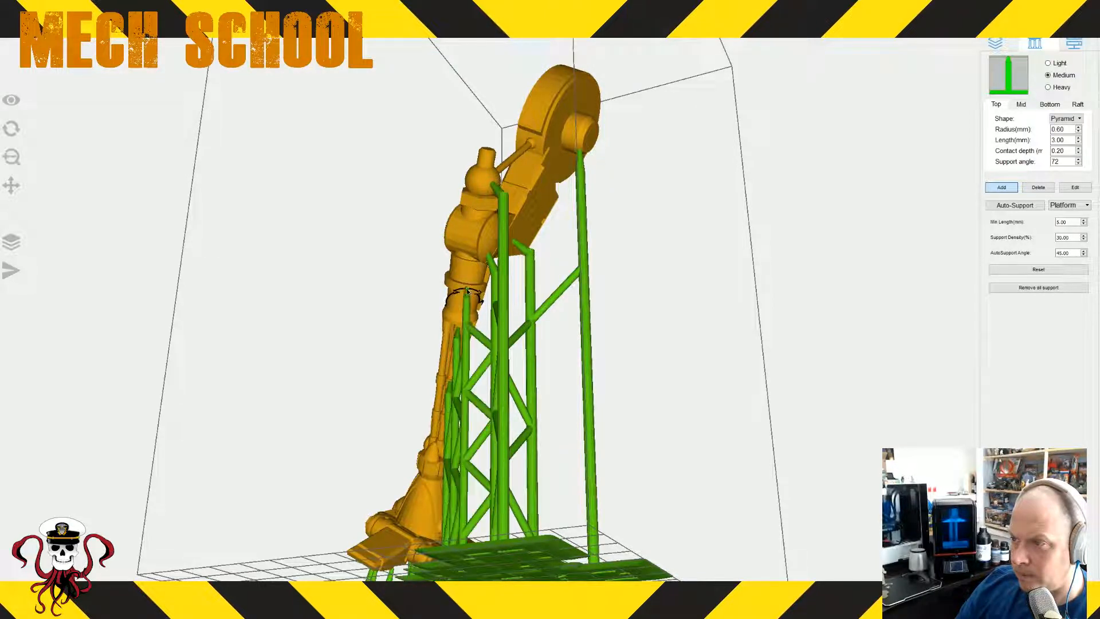
{"action": "right_click_drag", "start_coordinate": [490, 265], "coordinate": [533, 275]}
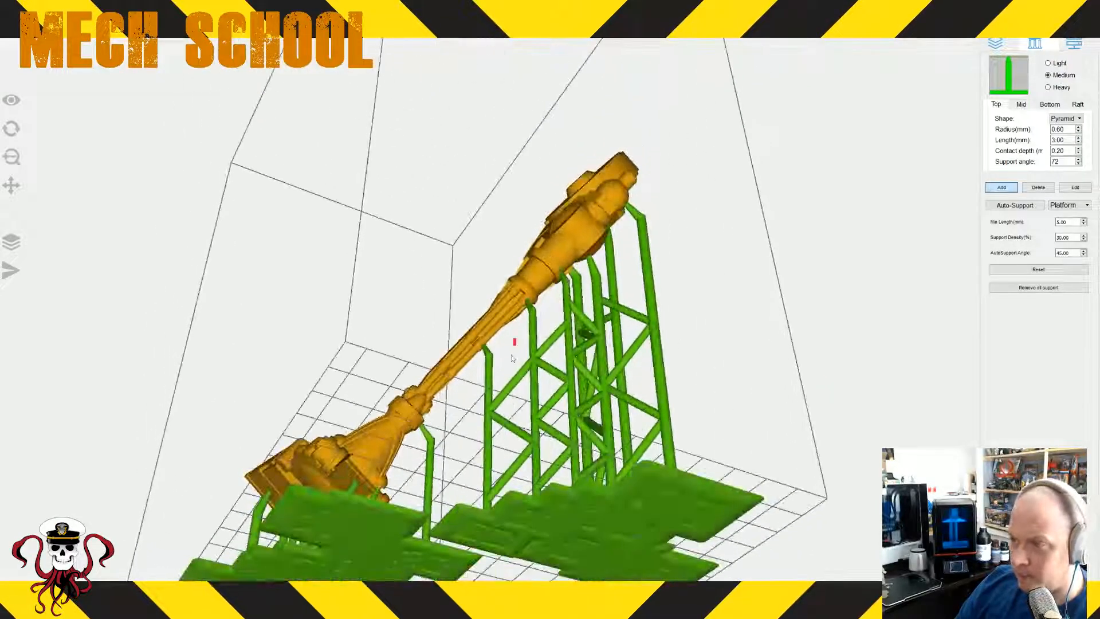
{"action": "left_click", "coordinate": [455, 376]}
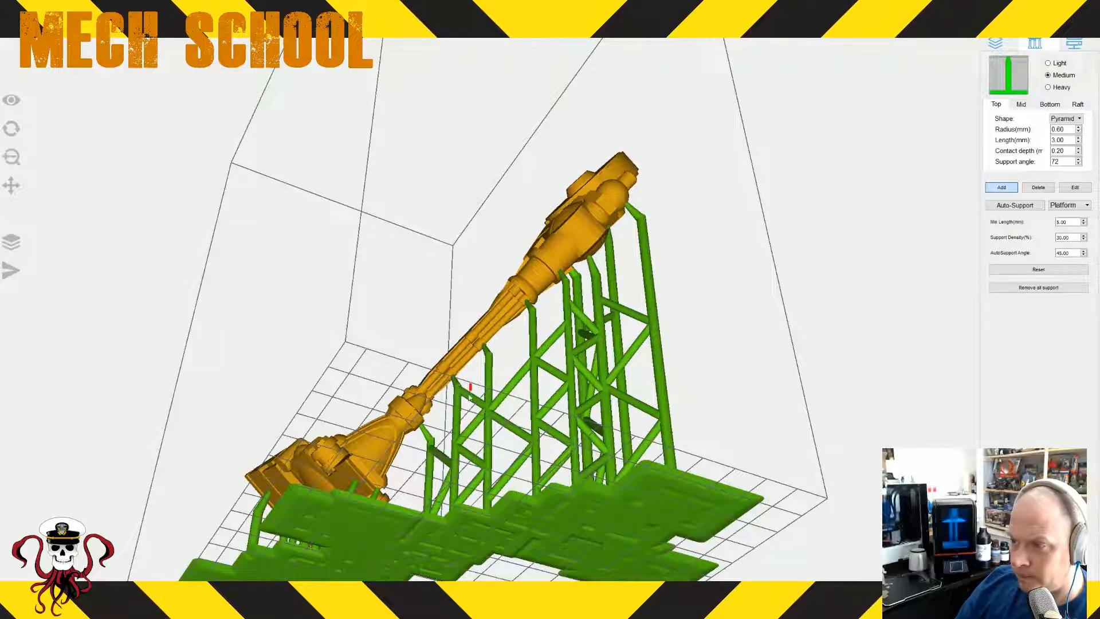
{"action": "right_click_drag", "start_coordinate": [469, 393], "coordinate": [475, 186]}
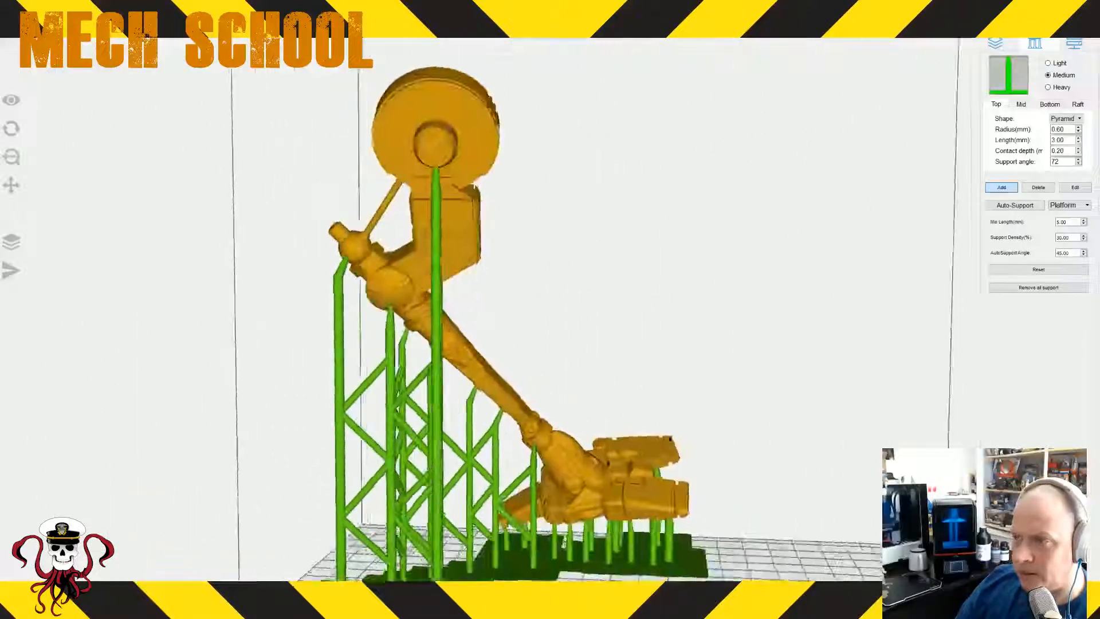
{"action": "right_click_drag", "start_coordinate": [669, 437], "coordinate": [462, 412]}
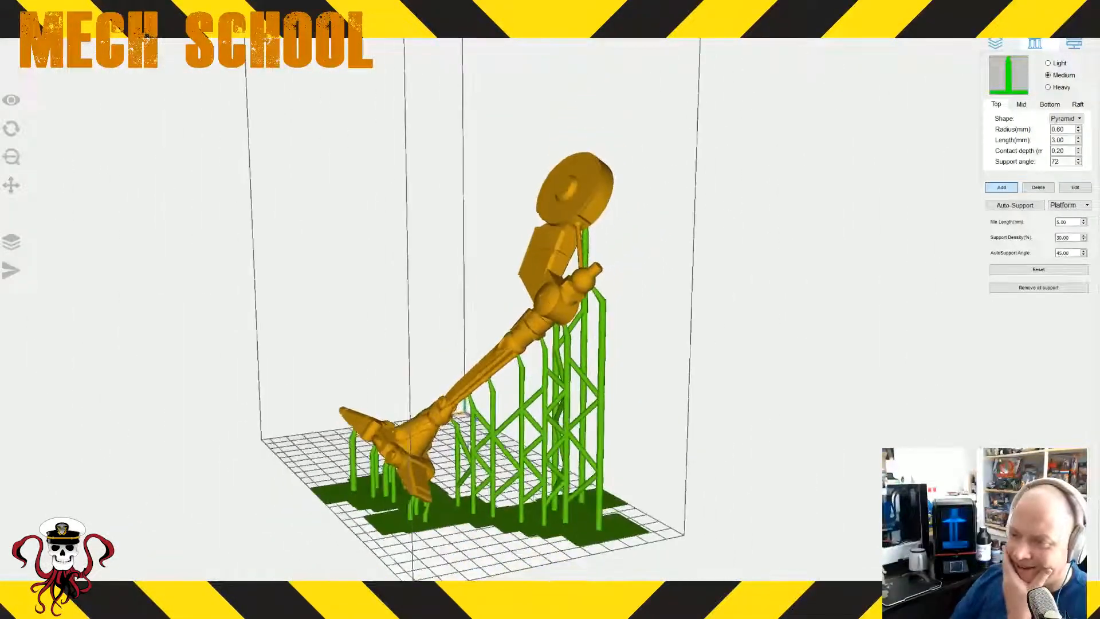
{"action": "right_click_drag", "start_coordinate": [506, 542], "coordinate": [634, 542]}
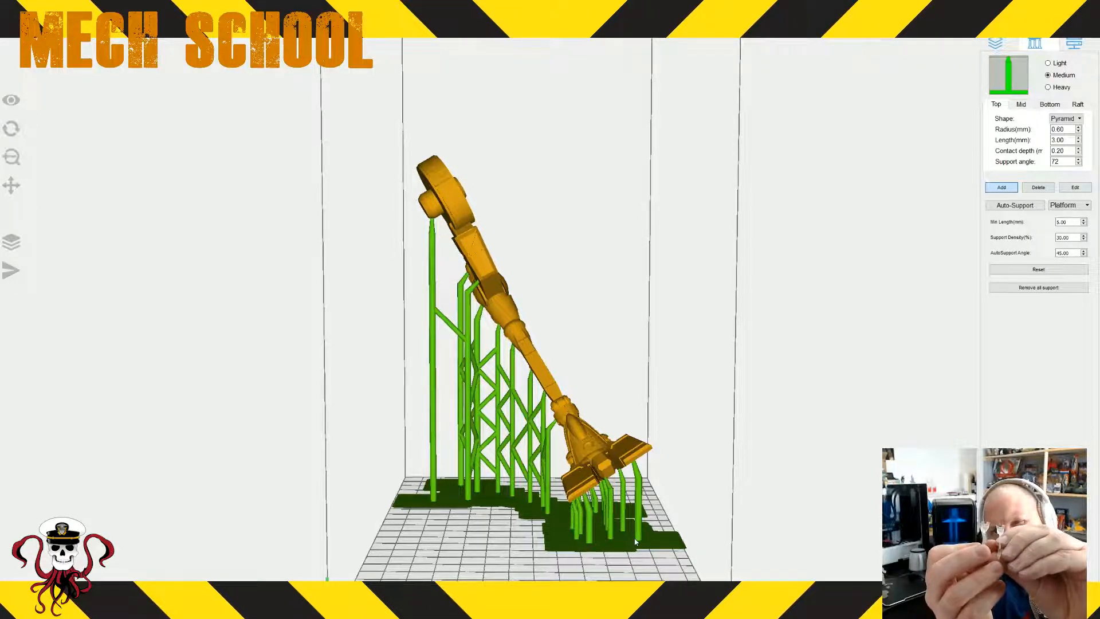
{"action": "right_click_drag", "start_coordinate": [678, 446], "coordinate": [675, 424]}
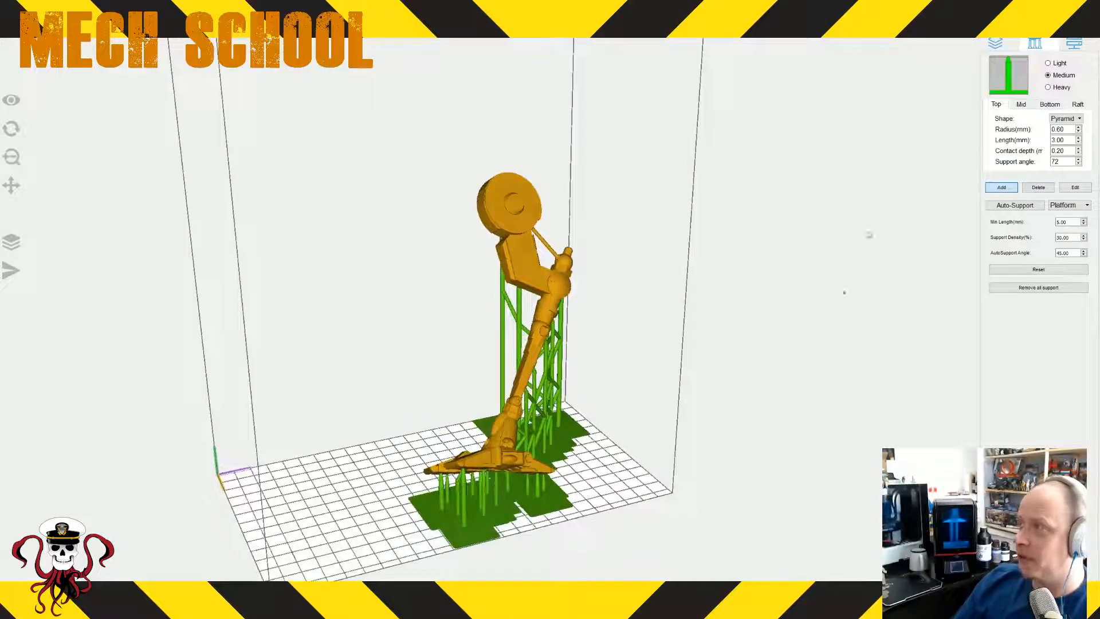
- Select the other, still unsupported leg on the build plate and open it for support editing
{"action": "left_click", "coordinate": [996, 43]}
{"action": "left_click", "coordinate": [619, 461]}
{"action": "right_click_drag", "start_coordinate": [619, 461], "coordinate": [651, 491]}
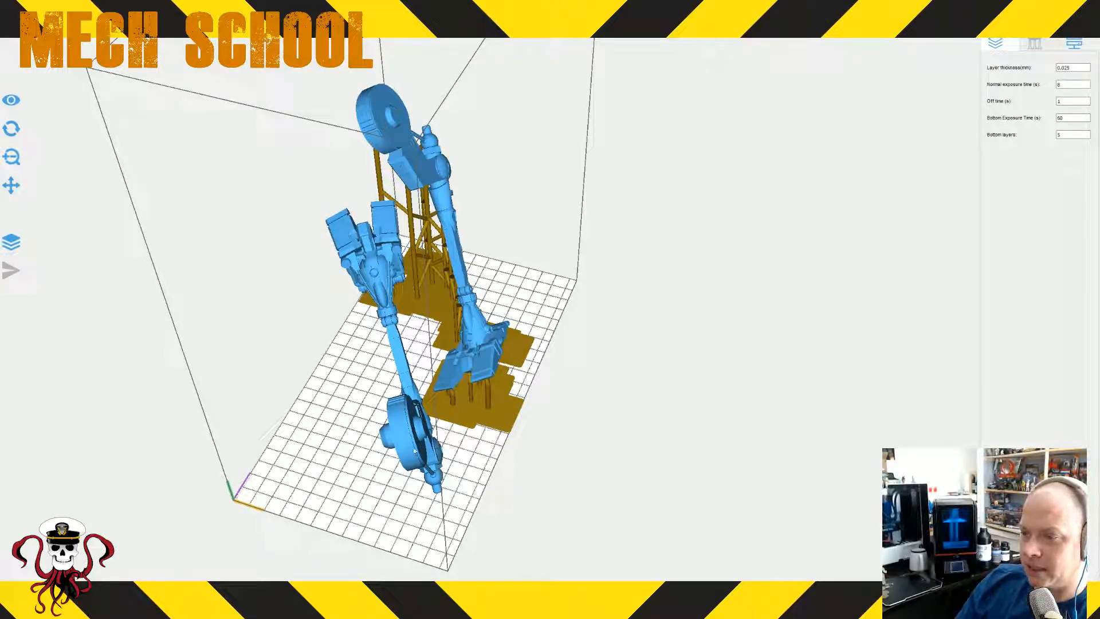
{"action": "left_click", "coordinate": [1035, 48]}
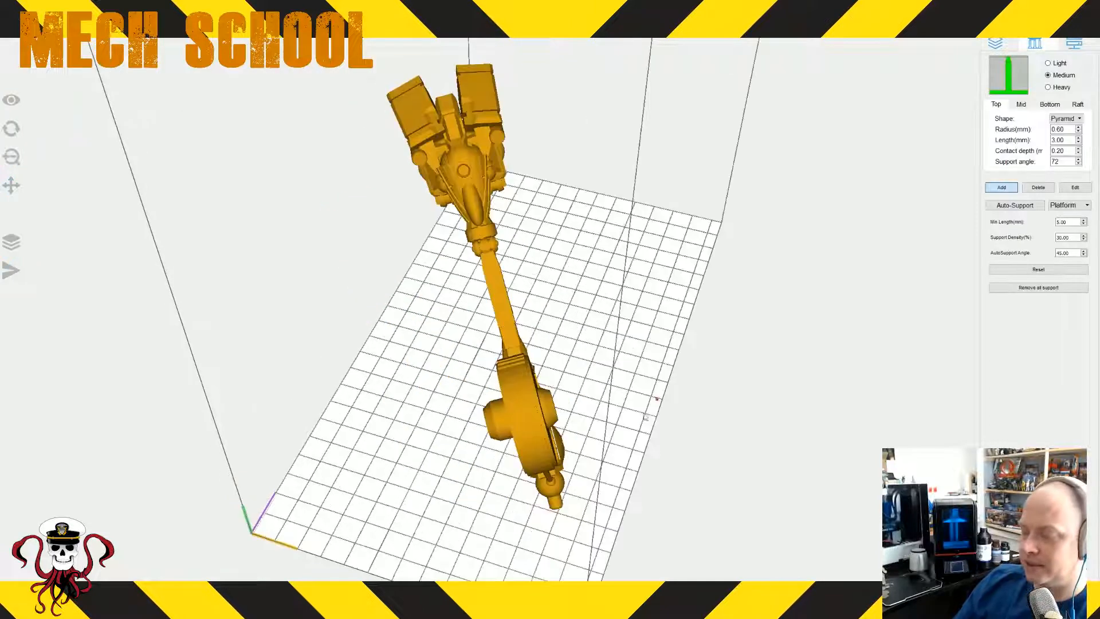
{"action": "right_click_drag", "start_coordinate": [689, 469], "coordinate": [778, 436]}
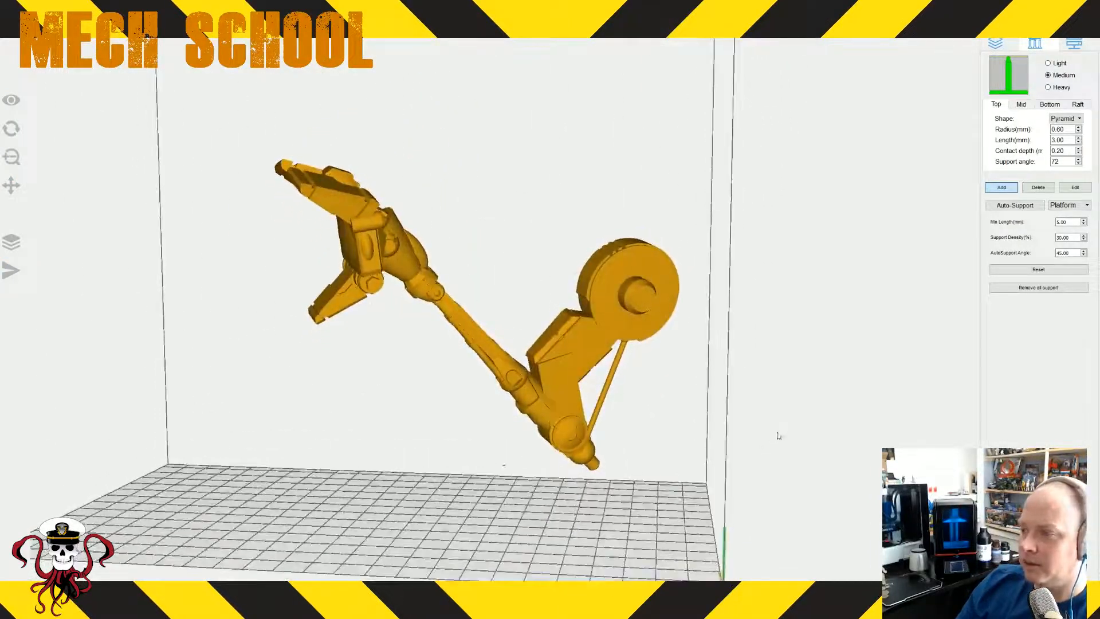
{"action": "right_click_drag", "start_coordinate": [729, 354], "coordinate": [635, 308]}
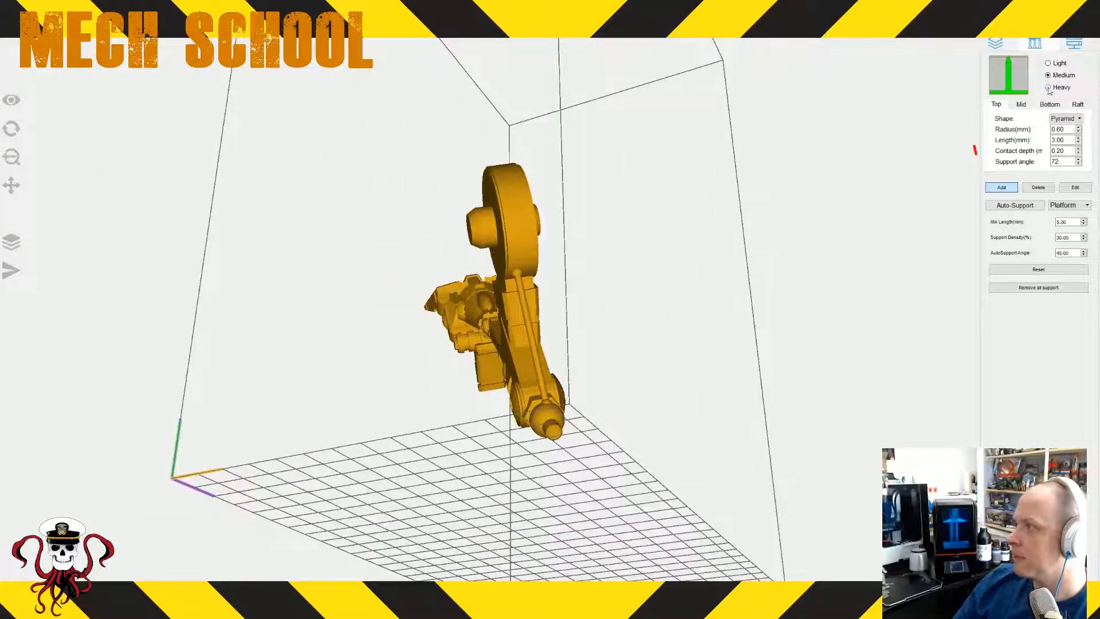
- Choose the Heavy support preset and place supports under the second leg's lowest ball-joint tip and its wheel hub
{"action": "right_click_drag", "start_coordinate": [745, 457], "coordinate": [675, 472]}
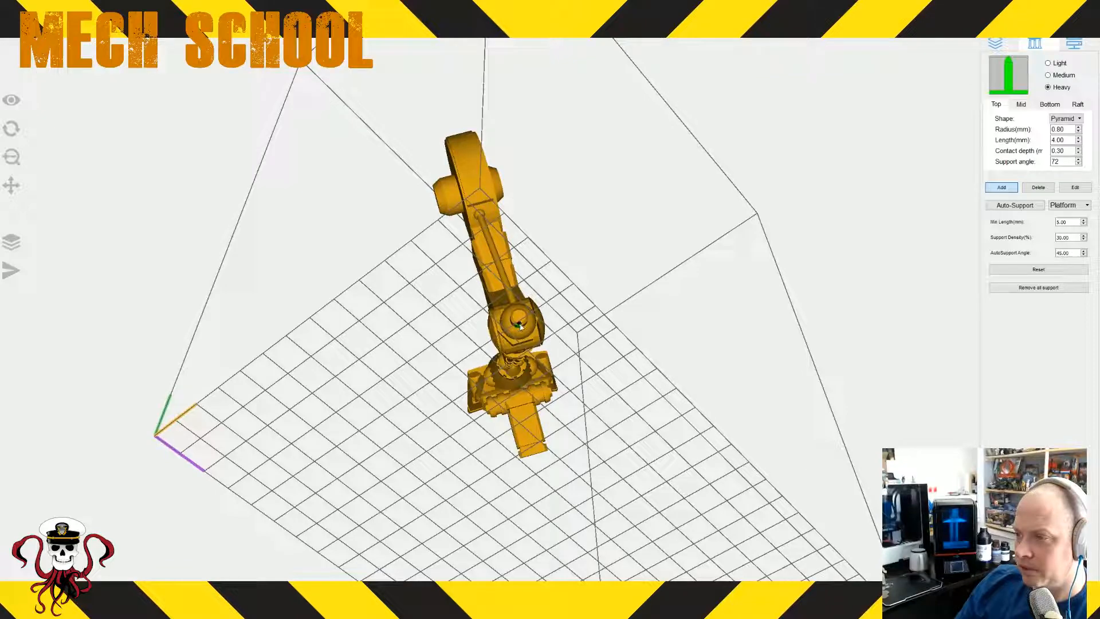
{"action": "left_click", "coordinate": [520, 327]}
{"action": "right_click_drag", "start_coordinate": [571, 314], "coordinate": [707, 363]}
{"action": "scroll", "coordinate": [653, 318], "scroll_direction": "up", "scroll_amount": 3}
{"action": "left_click", "coordinate": [612, 178]}
{"action": "scroll", "coordinate": [858, 322], "scroll_direction": "down", "scroll_amount": 5}
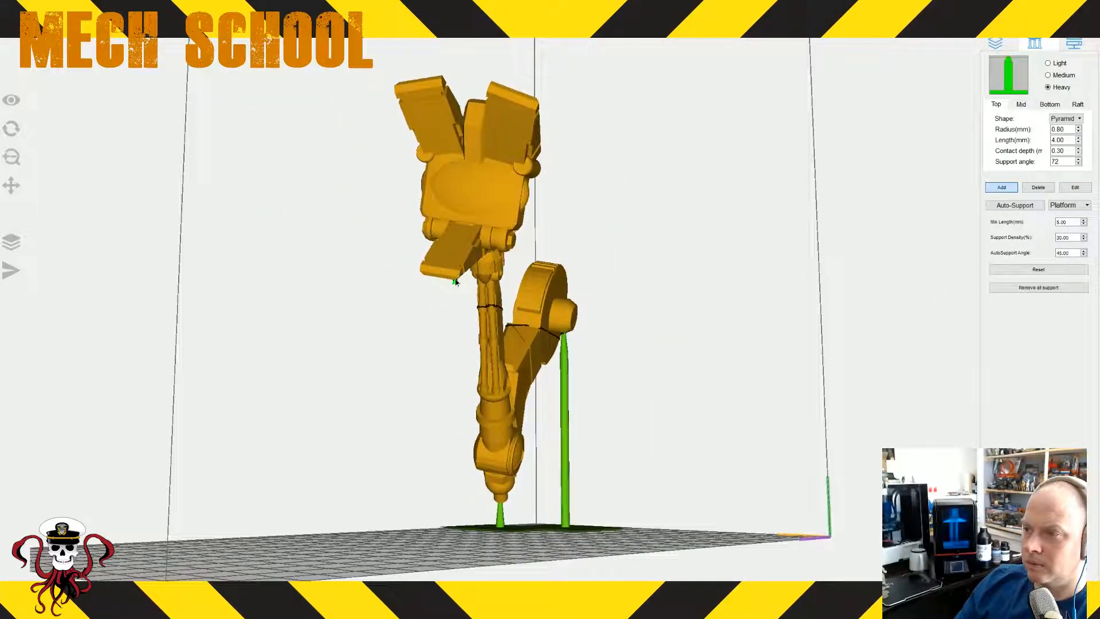
- Place heavy supports under the rear toe of the second leg's foot and beneath its knee joint
{"action": "right_click_drag", "start_coordinate": [456, 283], "coordinate": [456, 233]}
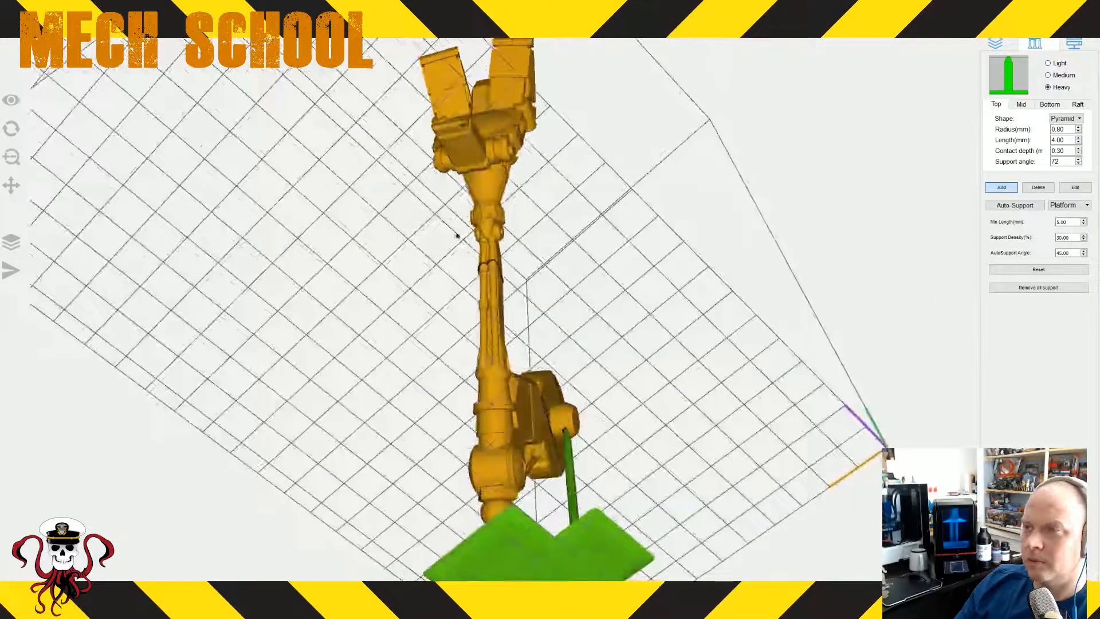
{"action": "left_click", "coordinate": [462, 125]}
{"action": "right_click_drag", "start_coordinate": [590, 171], "coordinate": [523, 419]}
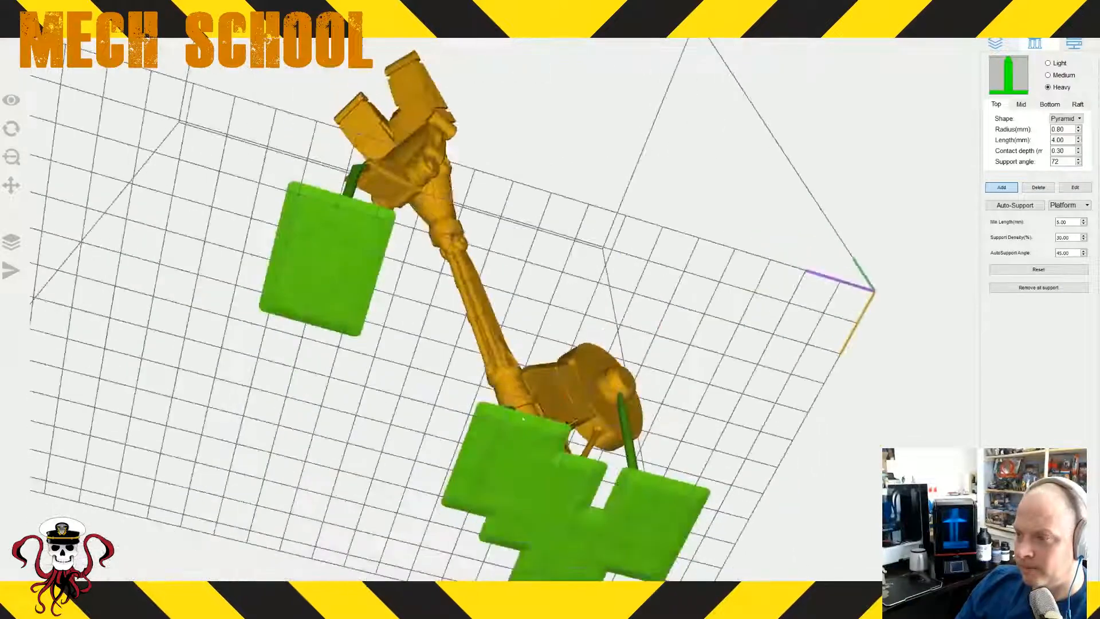
- Place heavy supports under the second leg's collar below the knee and under its ankle joint
{"action": "left_click", "coordinate": [500, 378]}
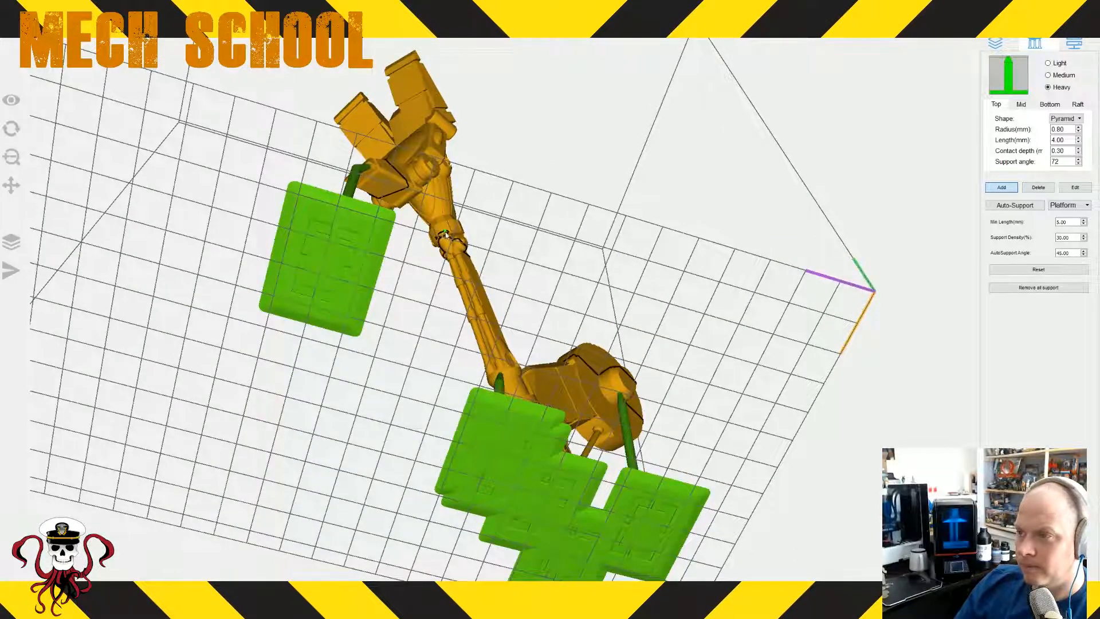
{"action": "left_click", "coordinate": [443, 234]}
{"action": "right_click_drag", "start_coordinate": [443, 236], "coordinate": [499, 221]}
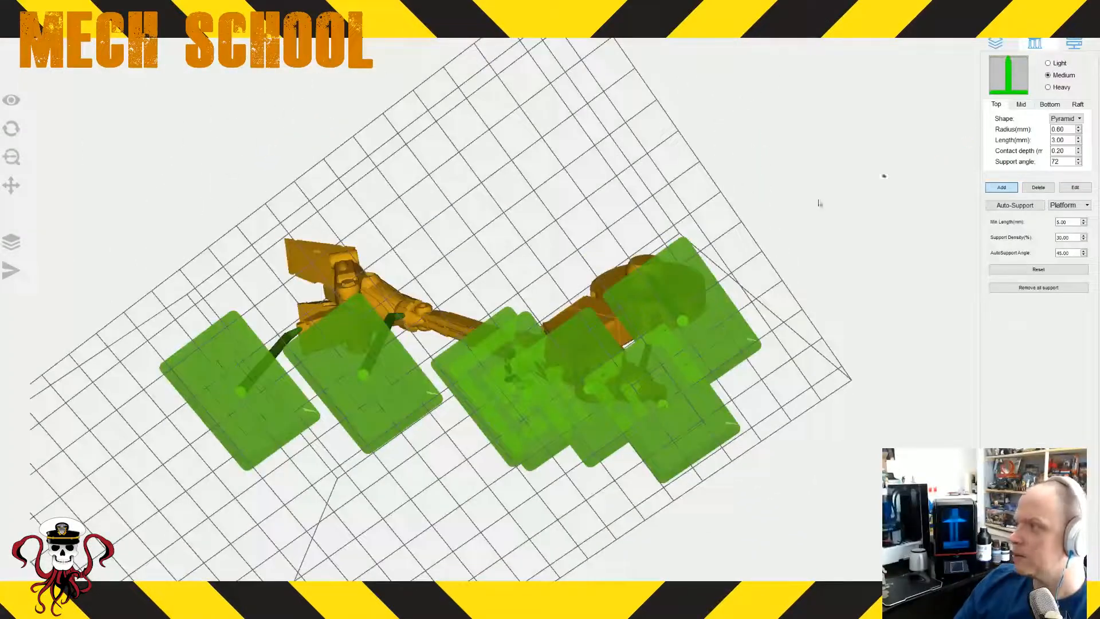
- Switch to the Medium support preset and place supports under the second leg's foot and beside the ankle joint
{"action": "scroll", "coordinate": [527, 277], "scroll_direction": "up", "scroll_amount": 3}
{"action": "right_click_drag", "start_coordinate": [469, 287], "coordinate": [476, 277]}
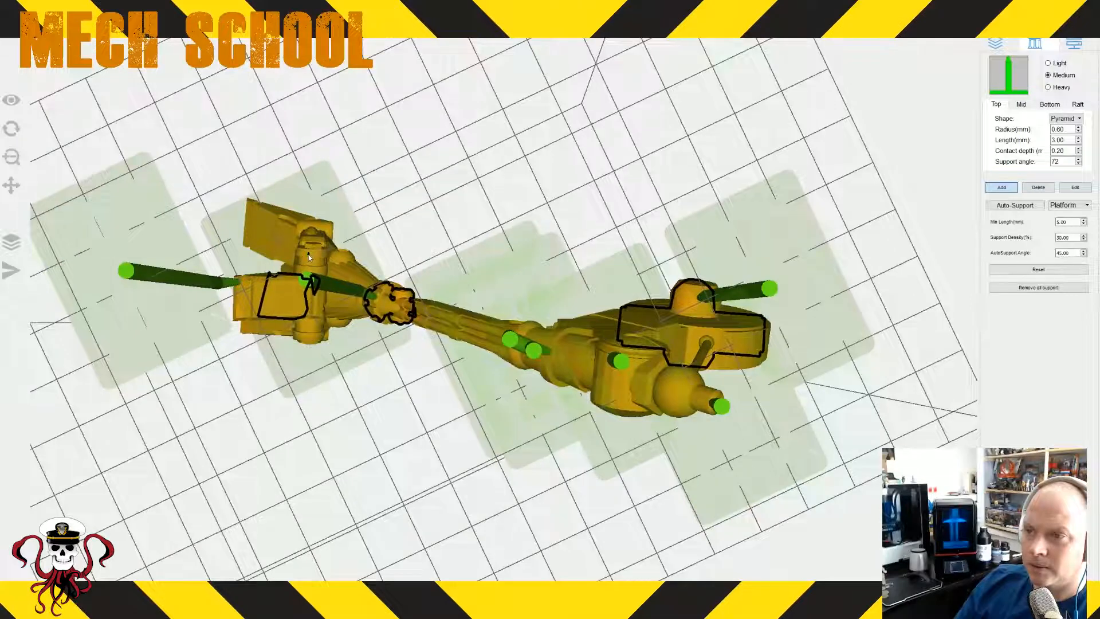
{"action": "left_click", "coordinate": [307, 278]}
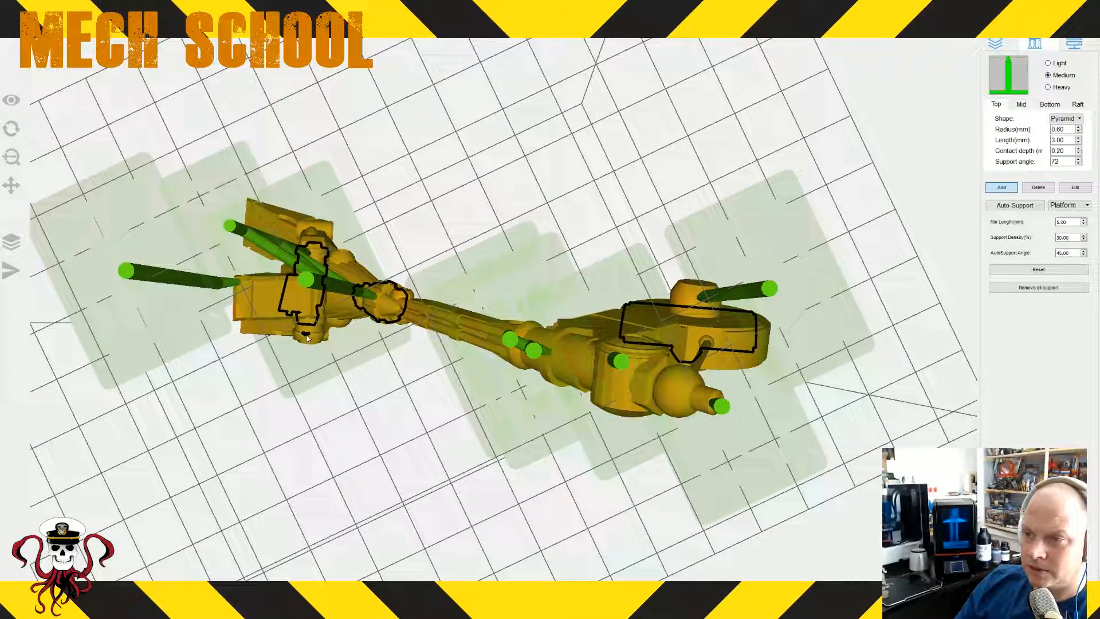
{"action": "left_click", "coordinate": [307, 337]}
{"action": "left_click", "coordinate": [382, 309]}
- Place medium supports along the underside of the second leg's shin and under its knee housing
{"action": "right_click_drag", "start_coordinate": [381, 260], "coordinate": [410, 320]}
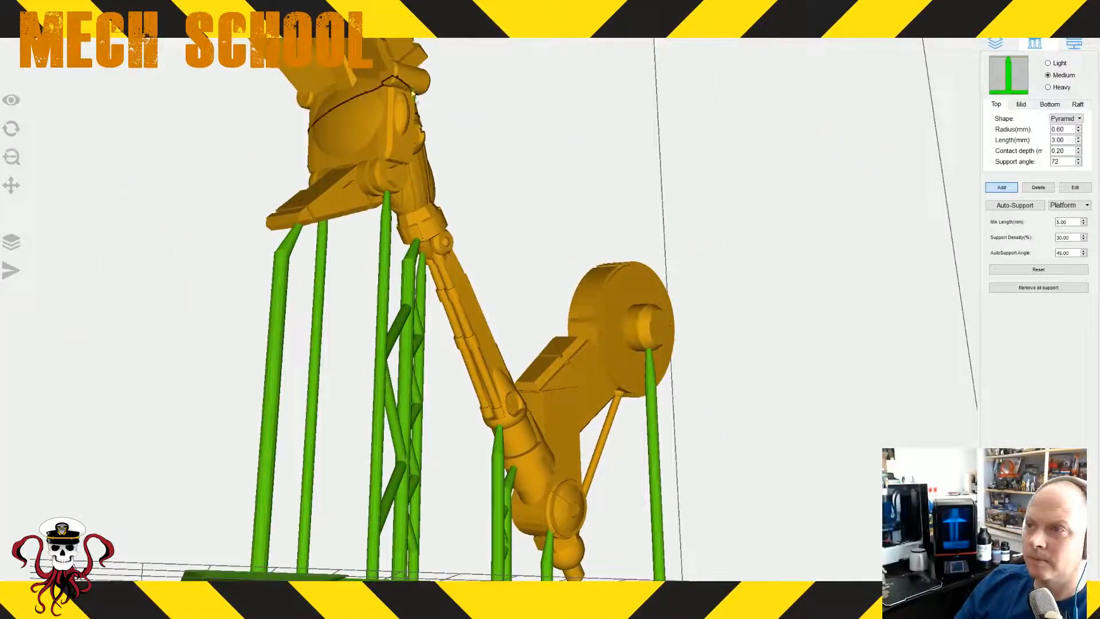
{"action": "right_click_drag", "start_coordinate": [414, 94], "coordinate": [614, 93]}
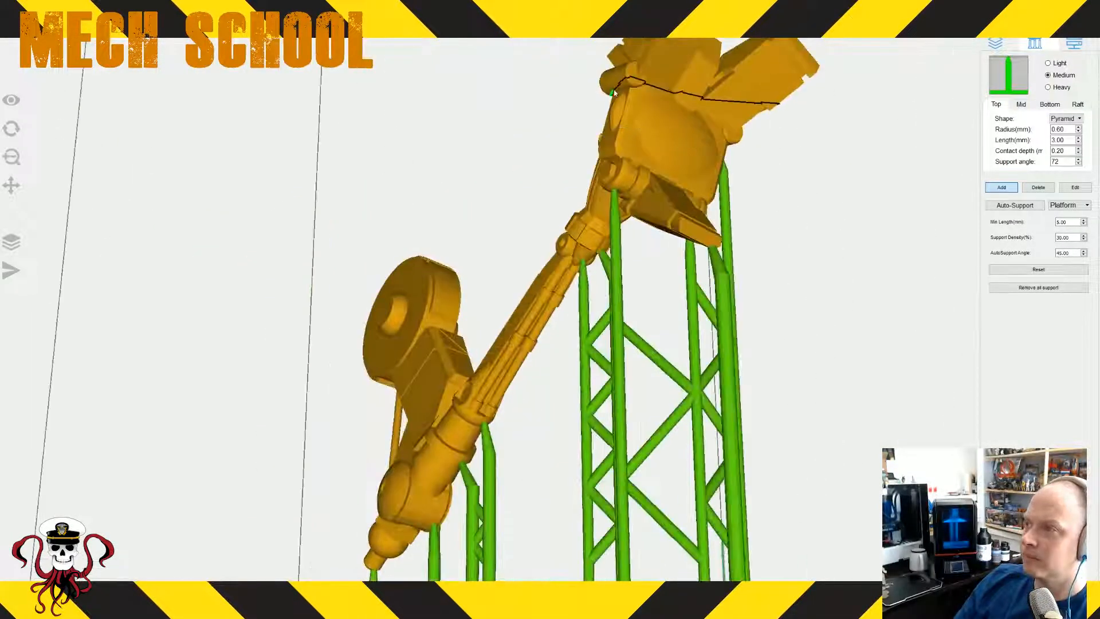
{"action": "right_click_drag", "start_coordinate": [653, 159], "coordinate": [565, 393]}
{"action": "left_click", "coordinate": [543, 330]}
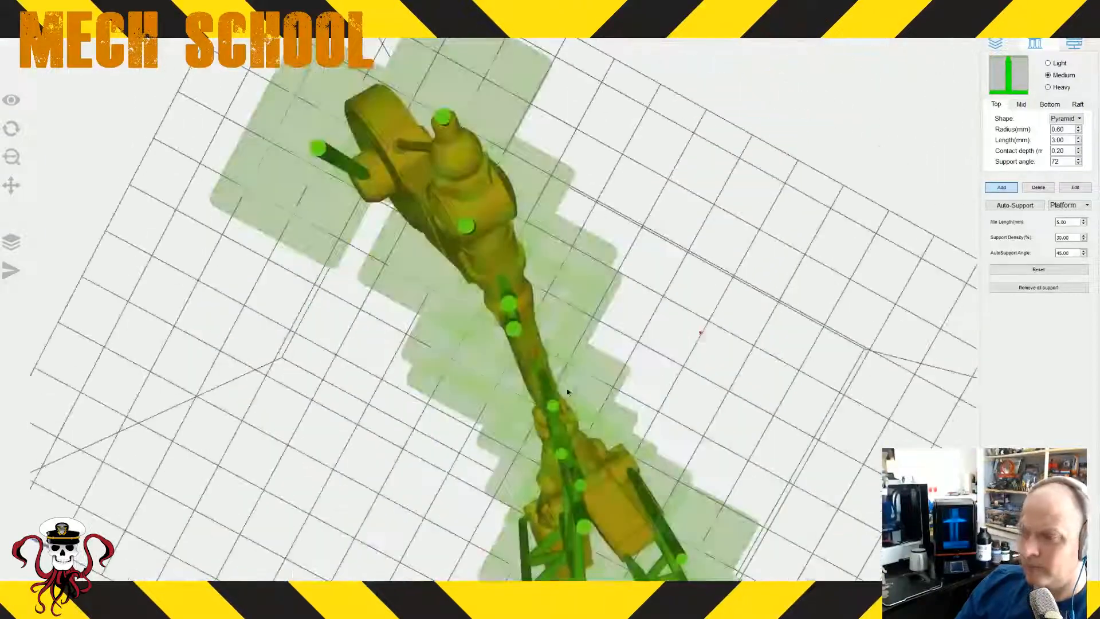
{"action": "left_click", "coordinate": [463, 193]}
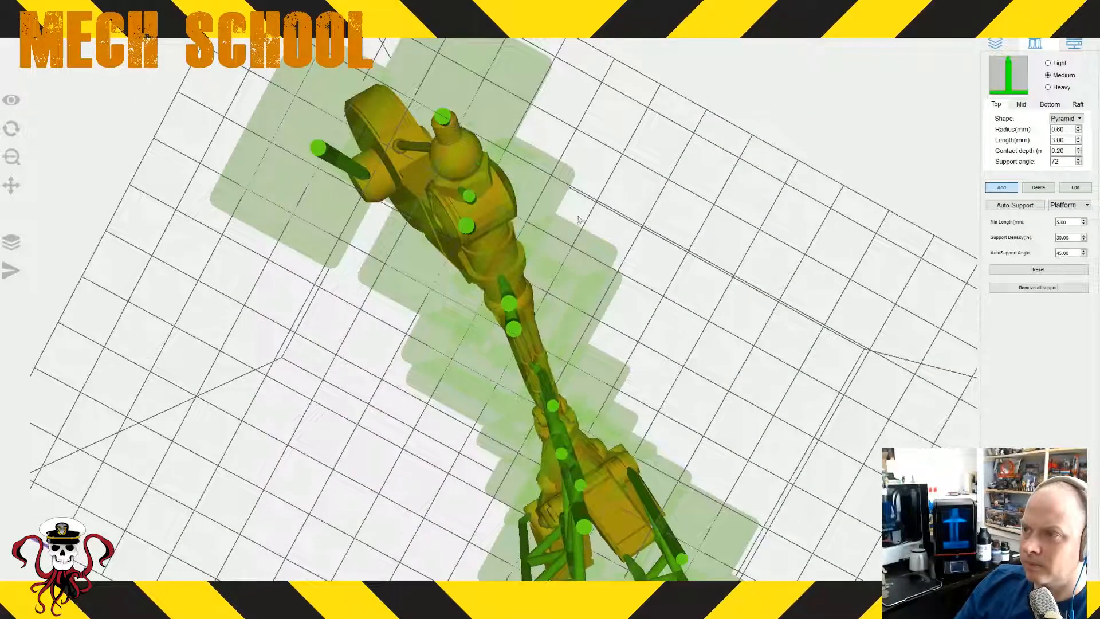
- Choose the Heavy support preset and place a support on the side of the second leg's thigh
{"action": "right_click_drag", "start_coordinate": [600, 210], "coordinate": [709, 284]}
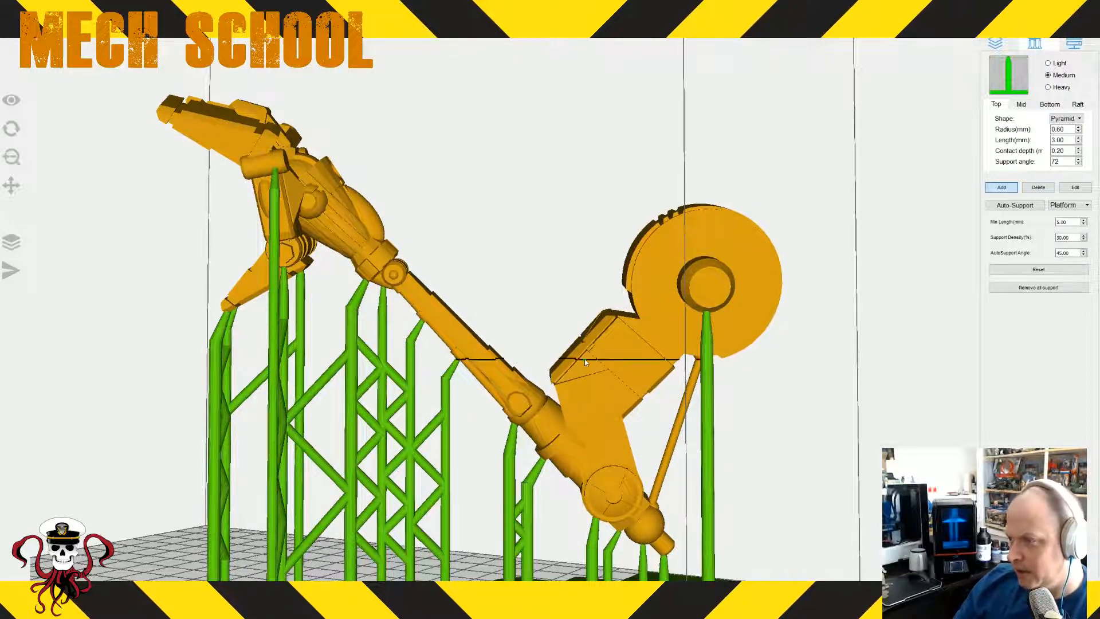
{"action": "right_click_drag", "start_coordinate": [519, 395], "coordinate": [814, 436]}
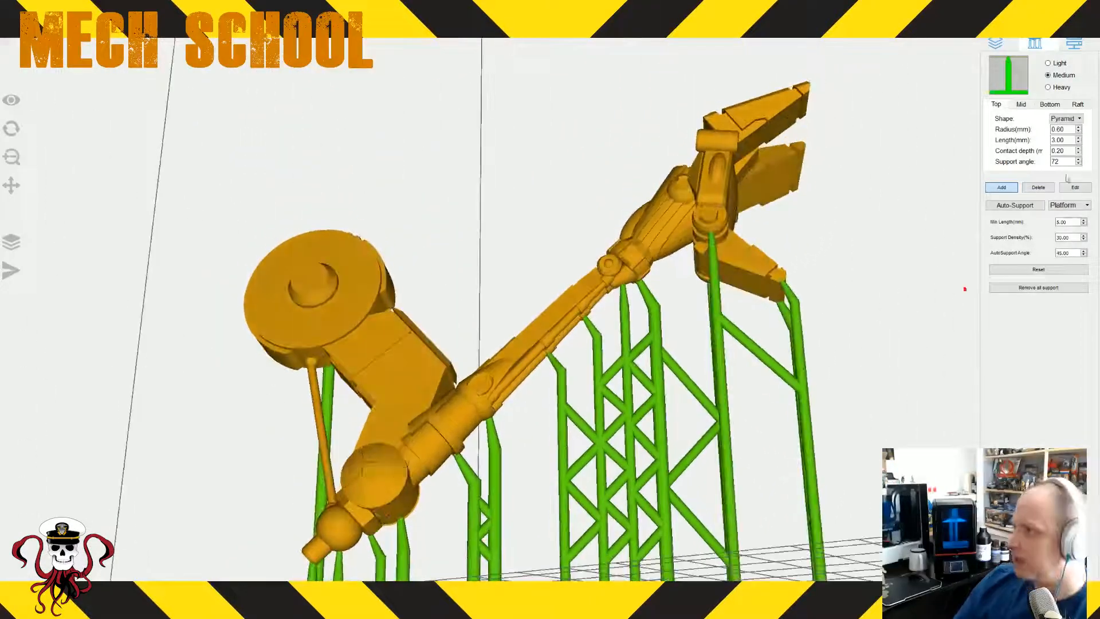
{"action": "left_click", "coordinate": [1047, 88]}
{"action": "right_click_drag", "start_coordinate": [487, 516], "coordinate": [630, 379]}
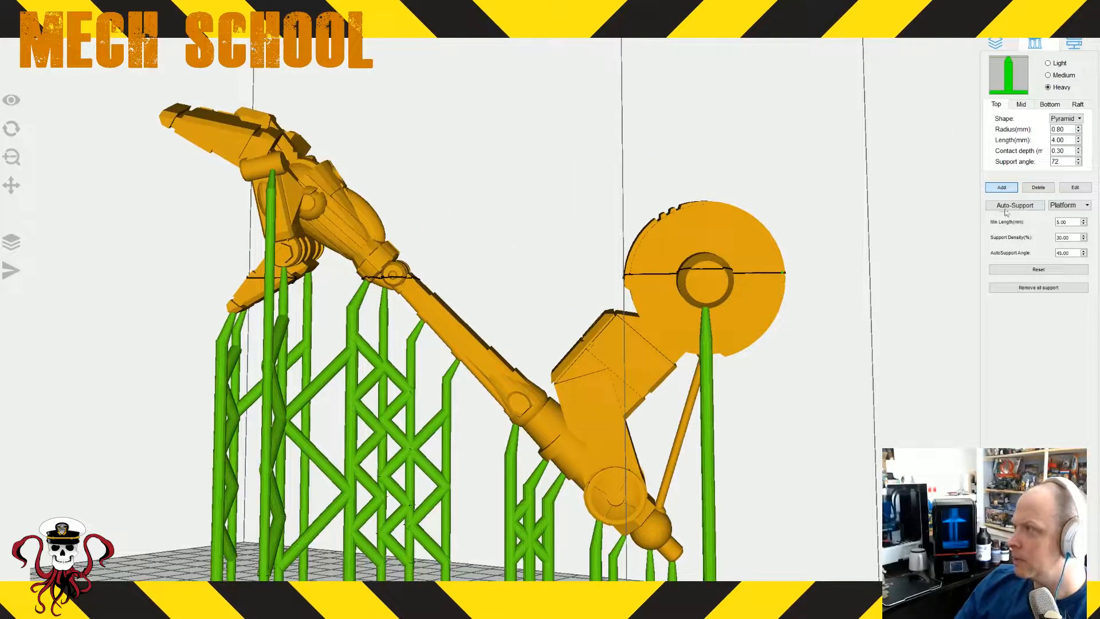
{"action": "left_click", "coordinate": [597, 399]}
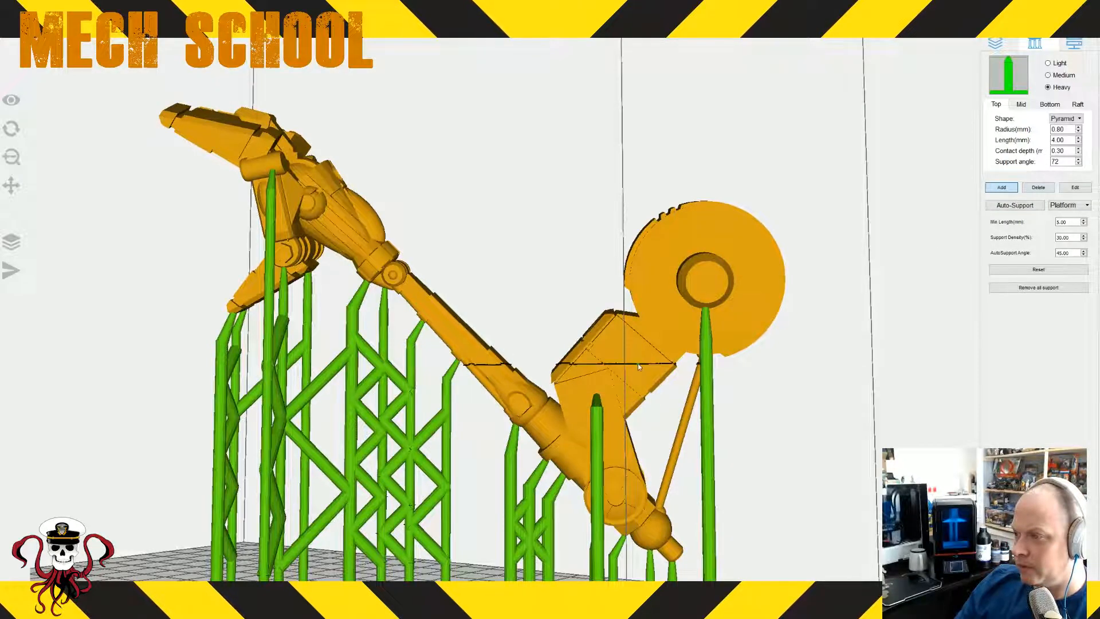
{"action": "right_click_drag", "start_coordinate": [743, 393], "coordinate": [731, 455]}
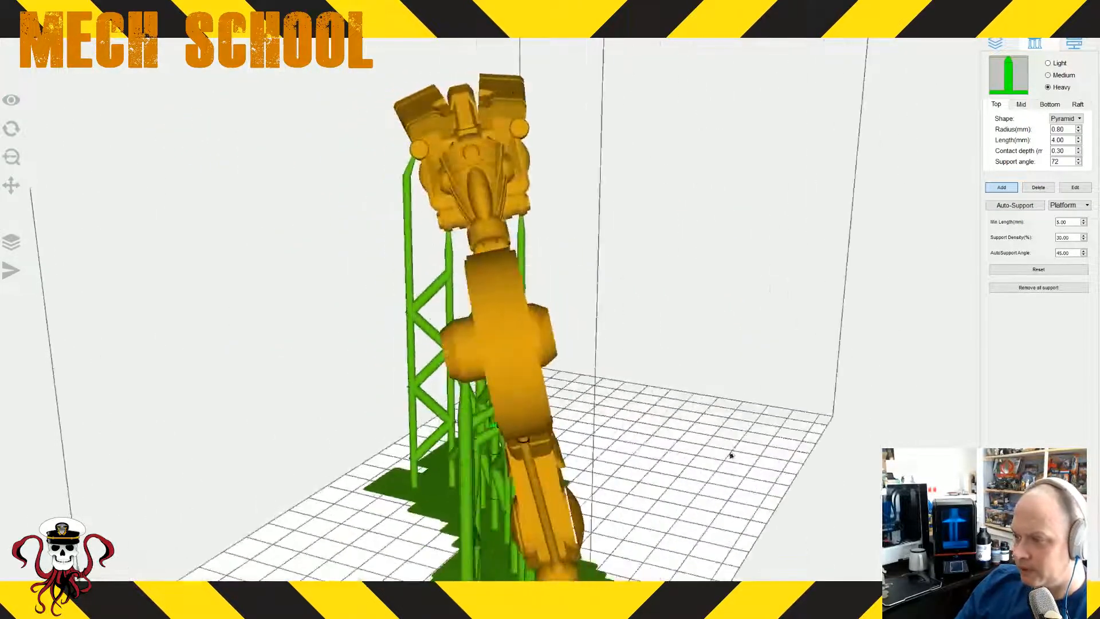
- Leave support editing, then turn and shift the low-footed leg so its support raft lies within the build plate
{"action": "left_click_drag", "start_coordinate": [676, 458], "coordinate": [572, 524]}
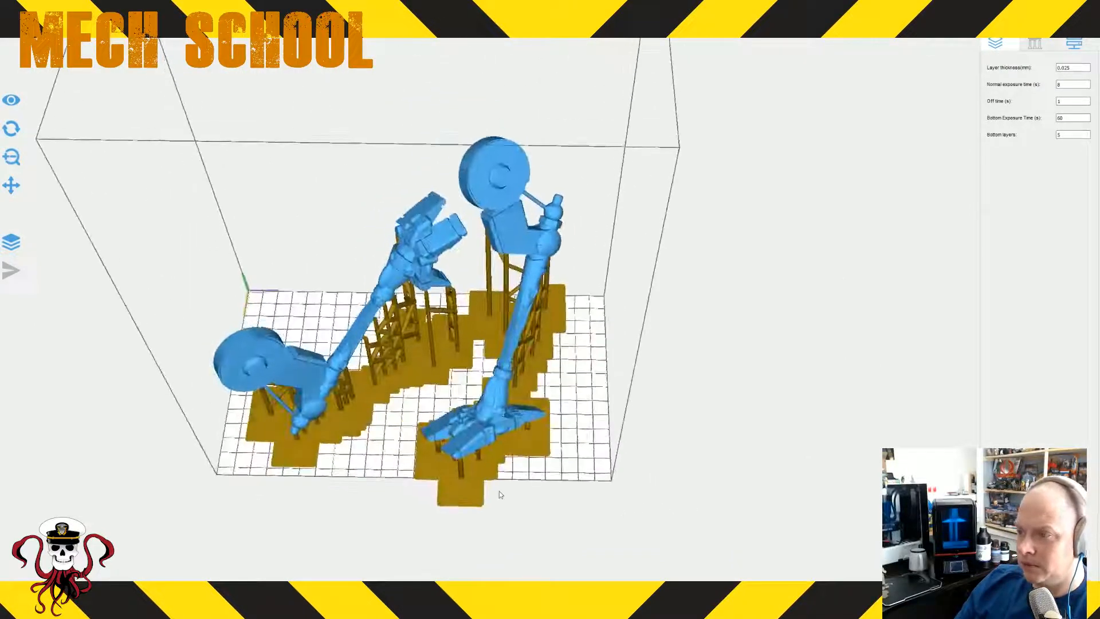
{"action": "left_click_drag", "start_coordinate": [473, 480], "coordinate": [442, 474]}
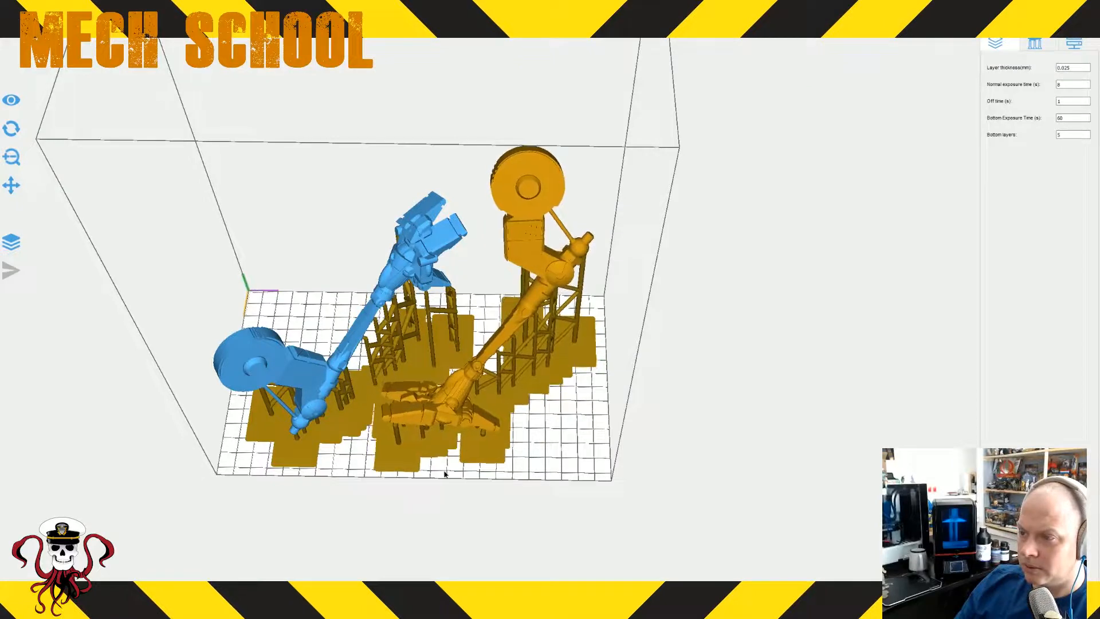
{"action": "left_click", "coordinate": [538, 564]}
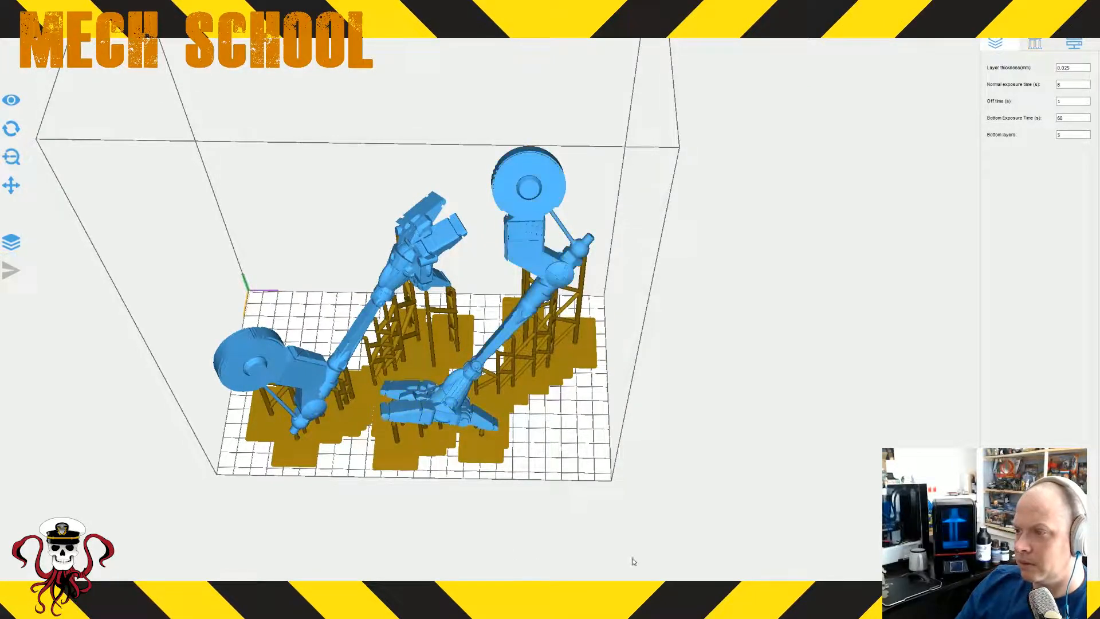
{"action": "left_click_drag", "start_coordinate": [631, 560], "coordinate": [665, 530]}
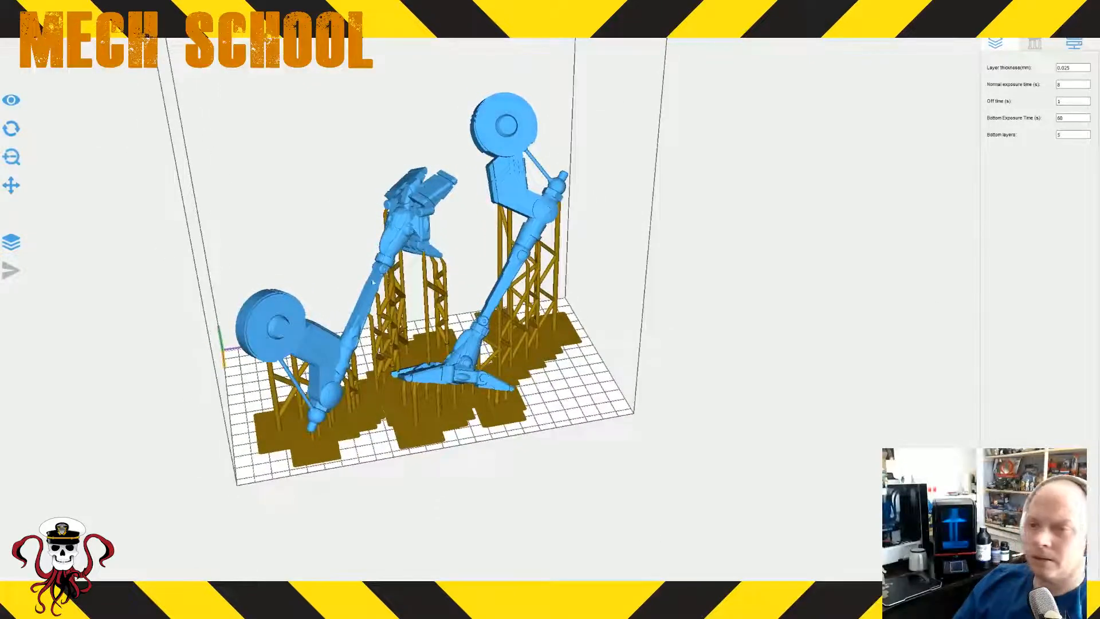
- Start slicing both legs and browse to the desktop folder that holds Locust100.cbddlp as the save location
{"action": "left_click", "coordinate": [26, 246]}
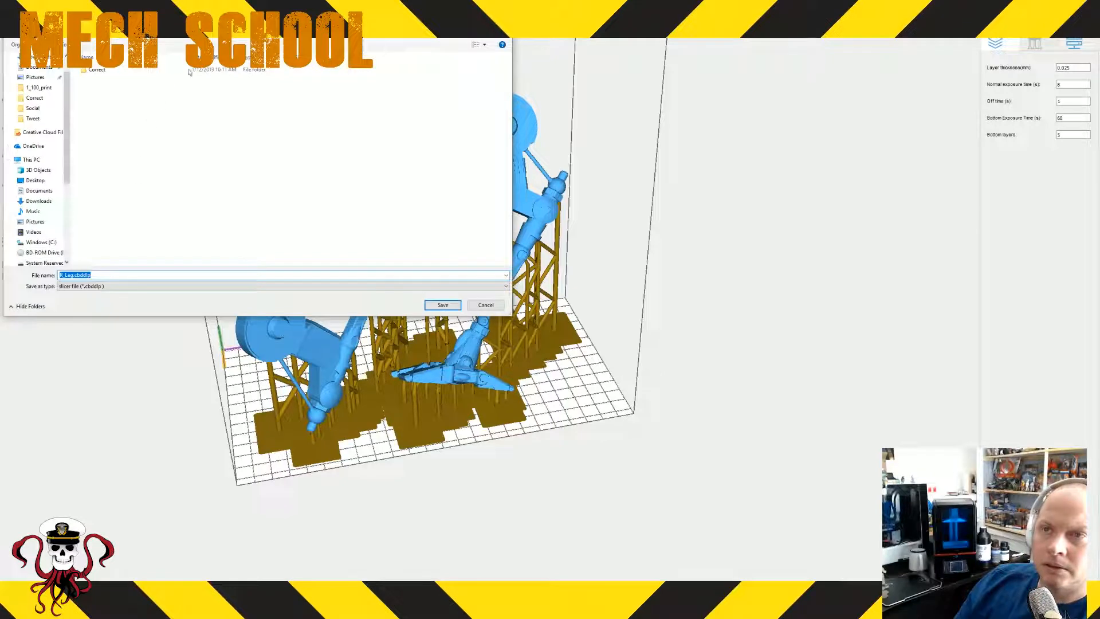
{"action": "scroll", "coordinate": [66, 122], "scroll_direction": "up", "scroll_amount": 1}
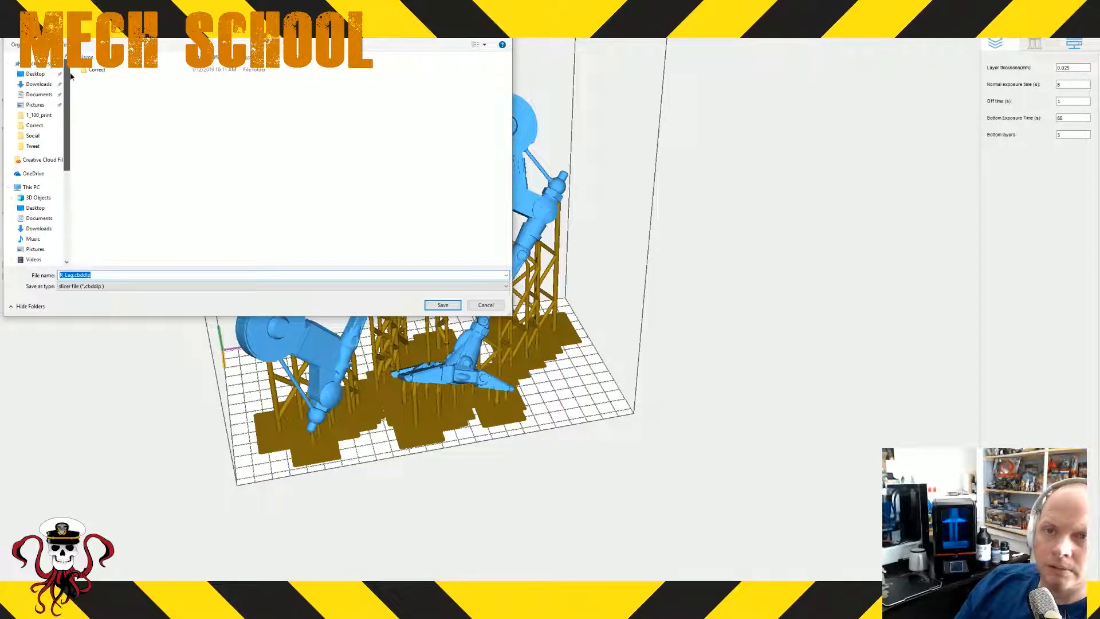
{"action": "left_click", "coordinate": [36, 74]}
{"action": "double_click", "coordinate": [97, 78]}
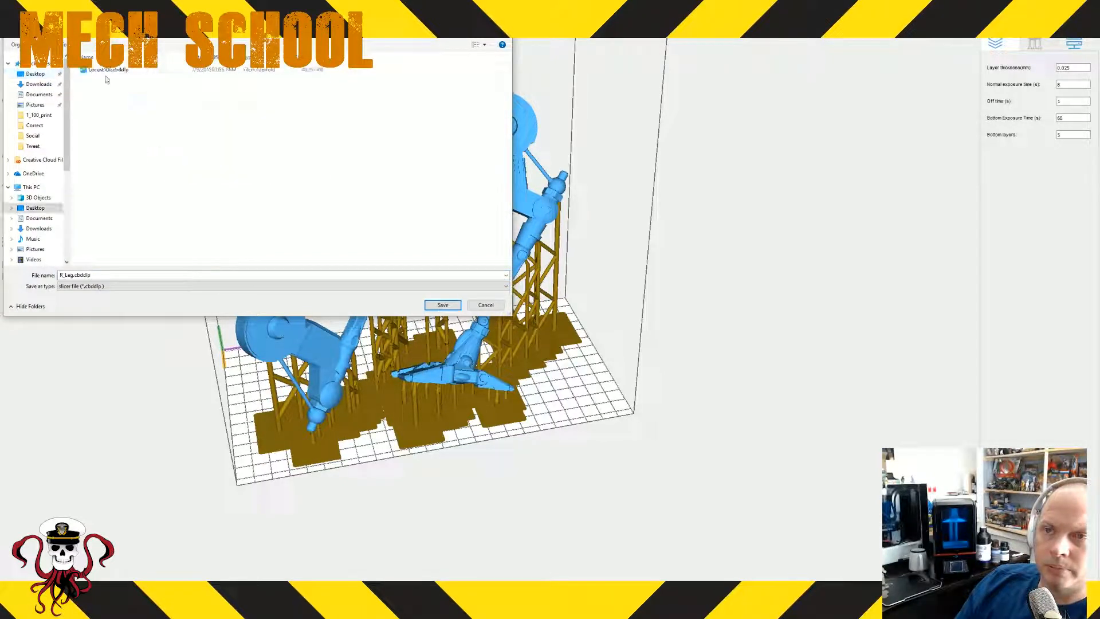
- Save the sliced file as Locust100Legs, let the slicing finish and close the print-time estimate
{"action": "left_click", "coordinate": [104, 274]}
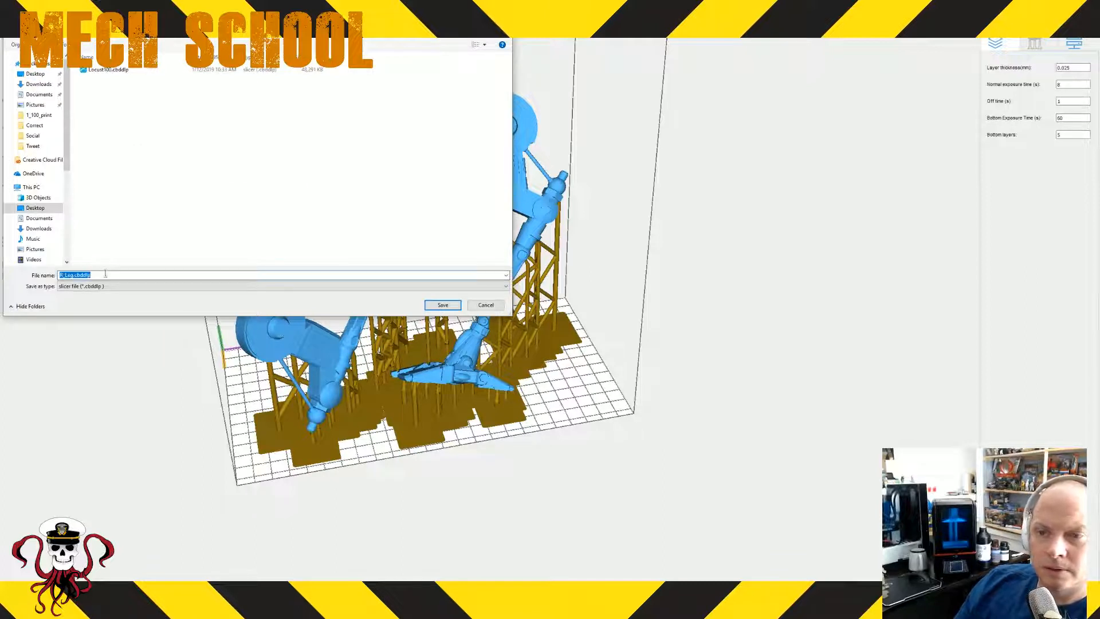
{"action": "type", "text": "Lo"}
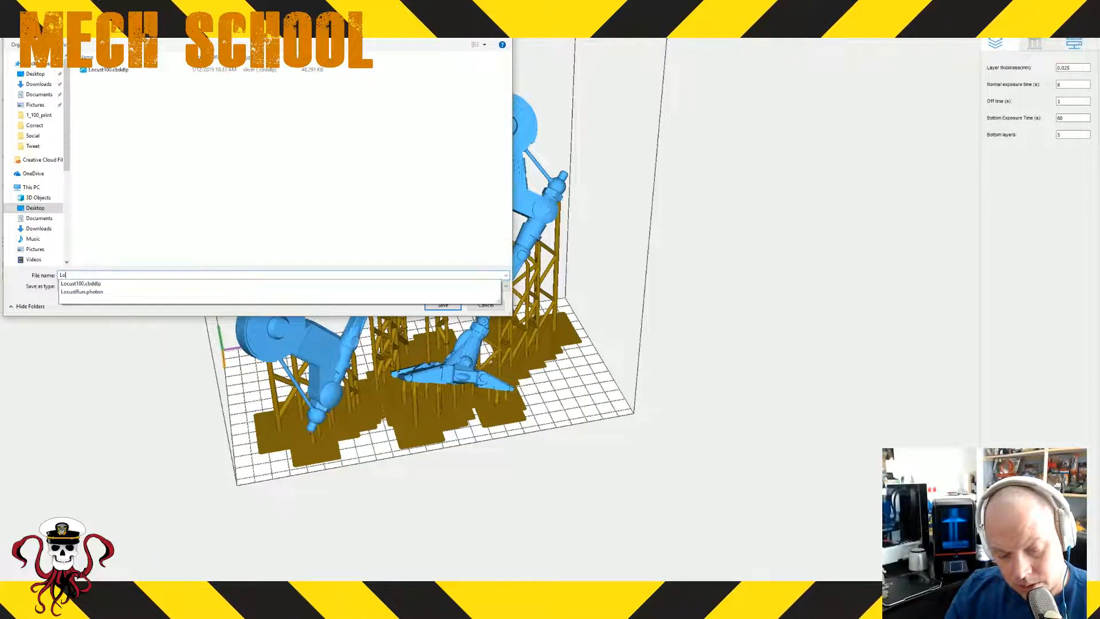
{"action": "type", "text": "cust1"}
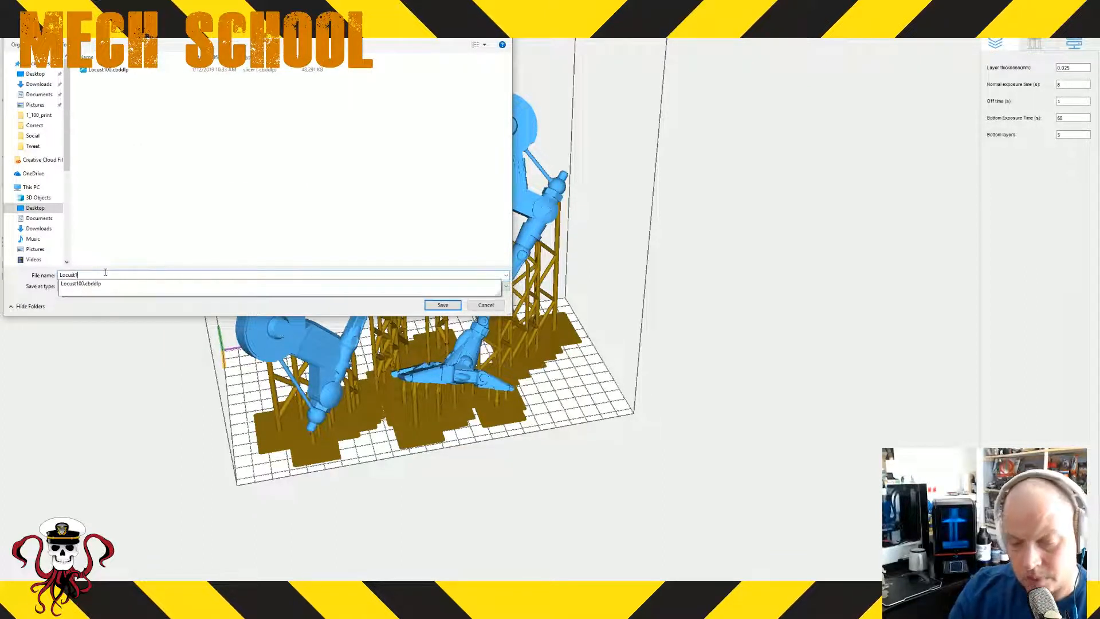
{"action": "type", "text": "00Le"}
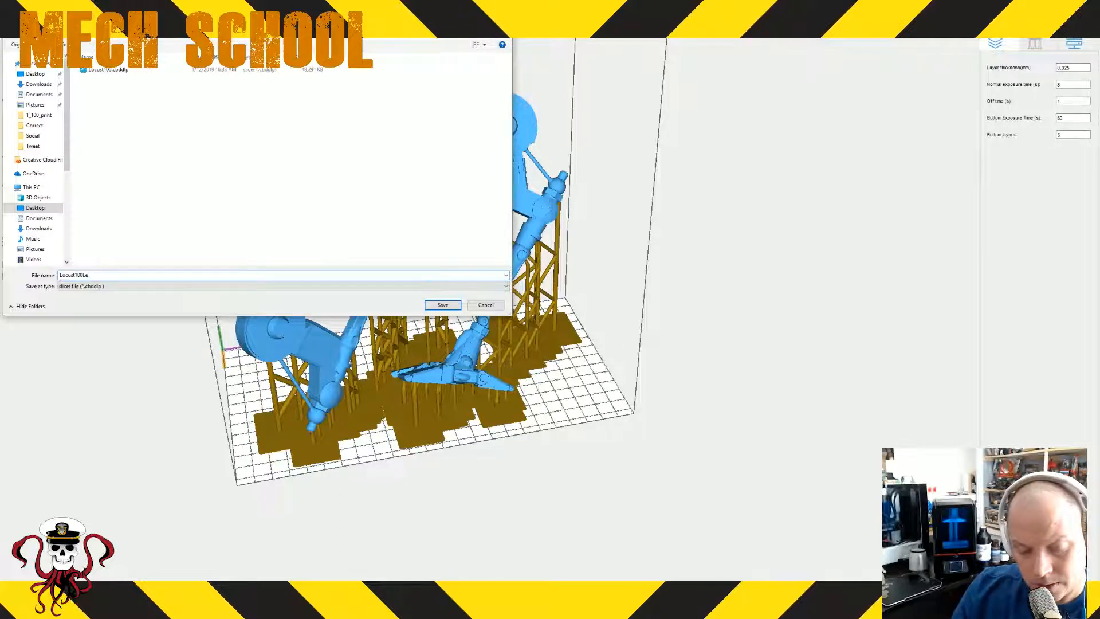
{"action": "type", "text": "gs"}
{"action": "key", "text": "Return"}
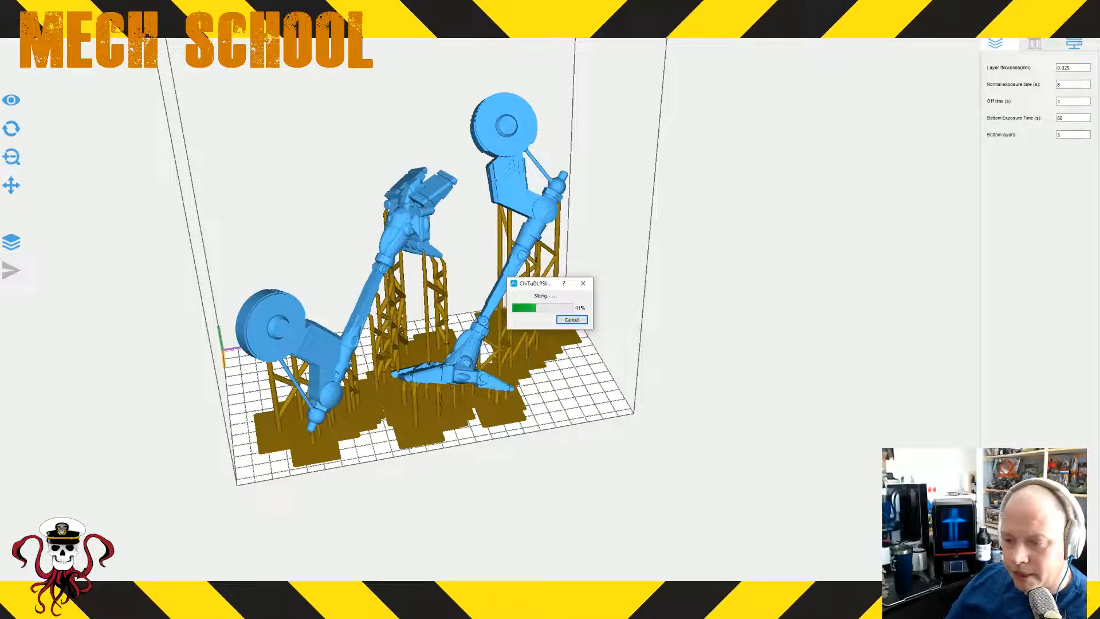
{"action": "mouse_move", "coordinate": [201, 608]}
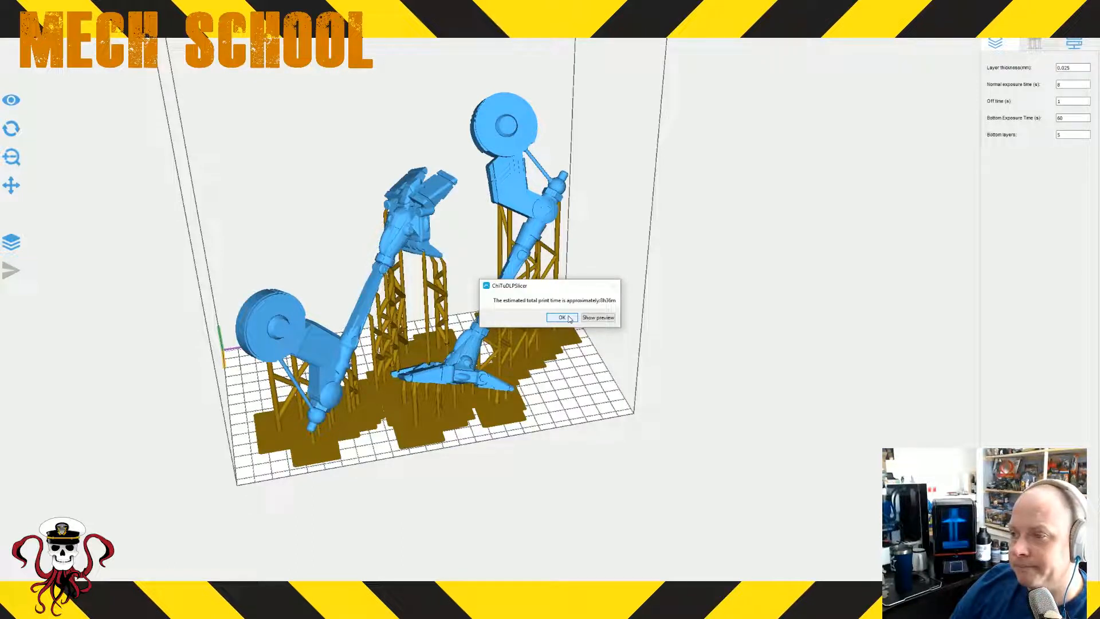
{"action": "left_click", "coordinate": [561, 317]}
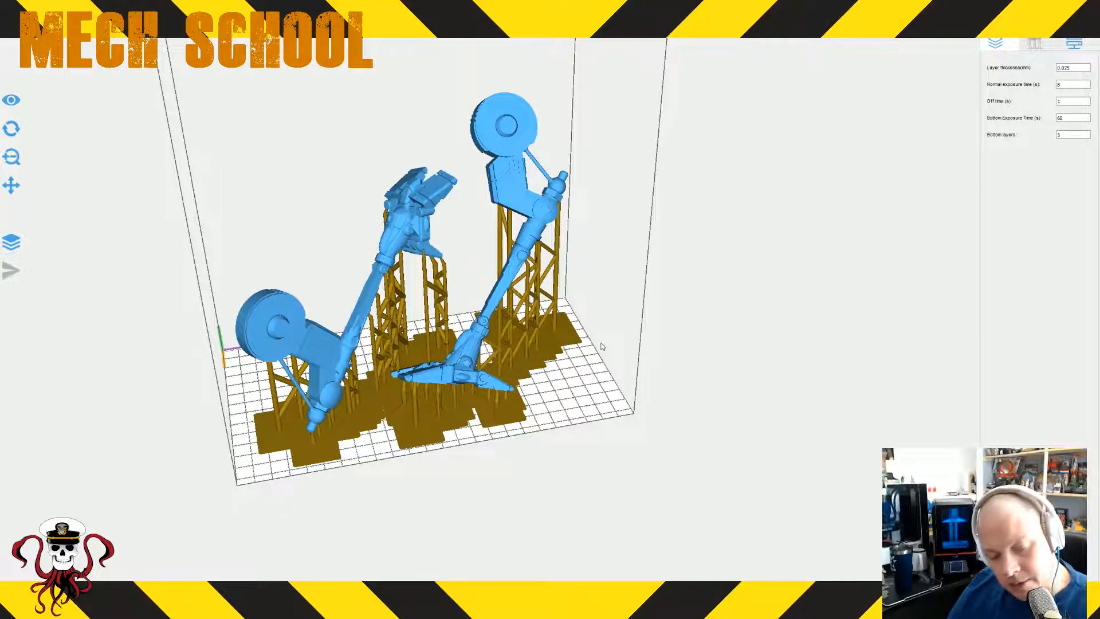
- Switch to the XSplit streaming window and open its list of broadcast outputs
{"action": "key", "text": "alt+Tab"}
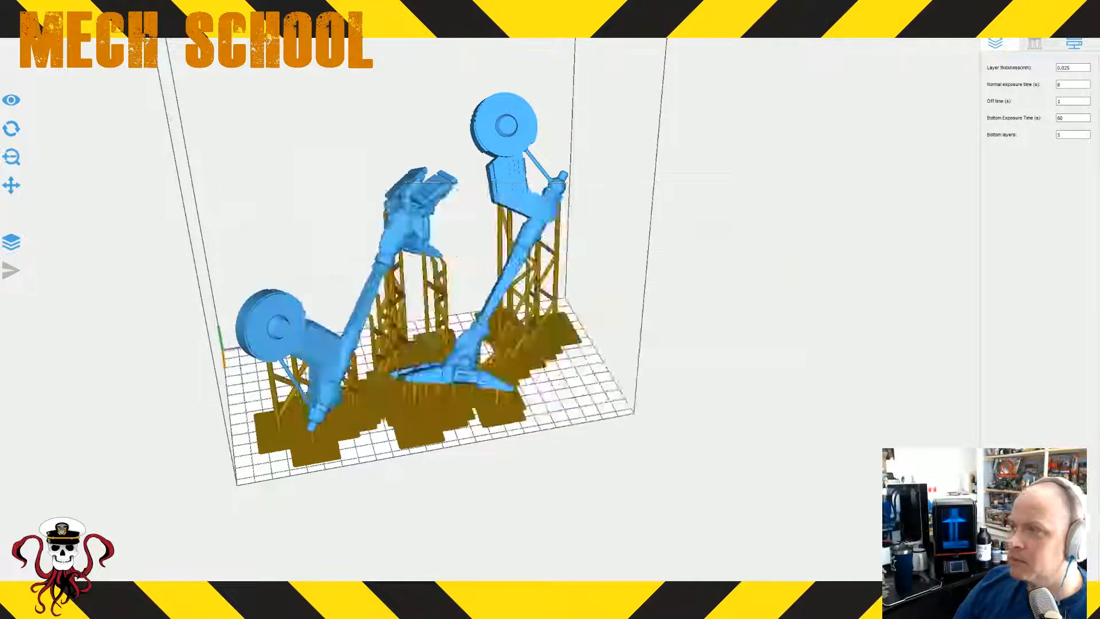
{"action": "left_click", "coordinate": [344, 58]}
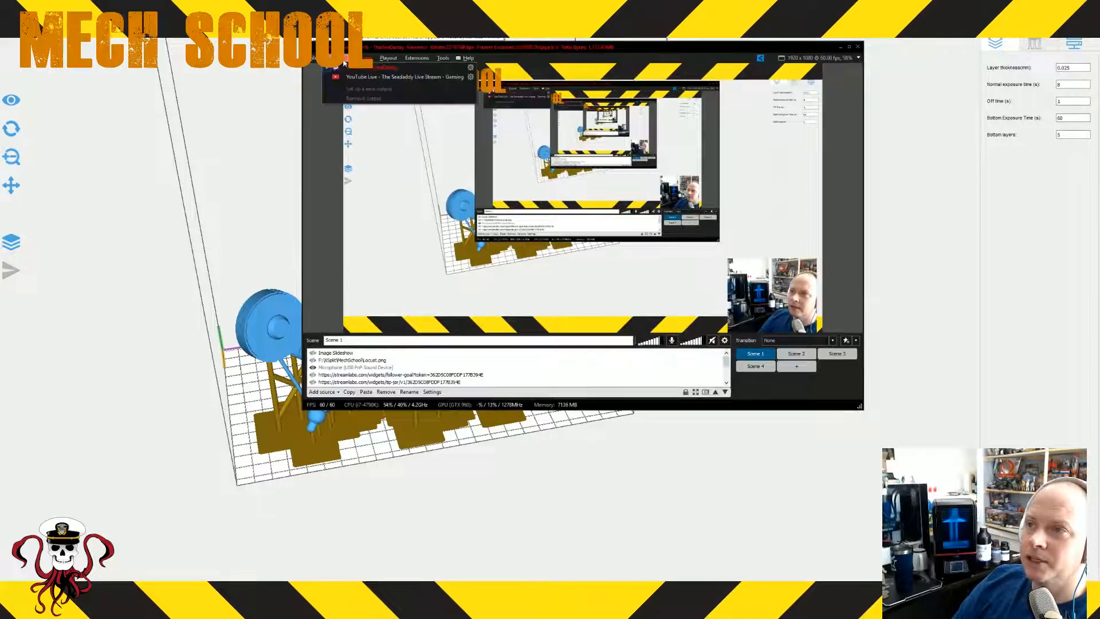